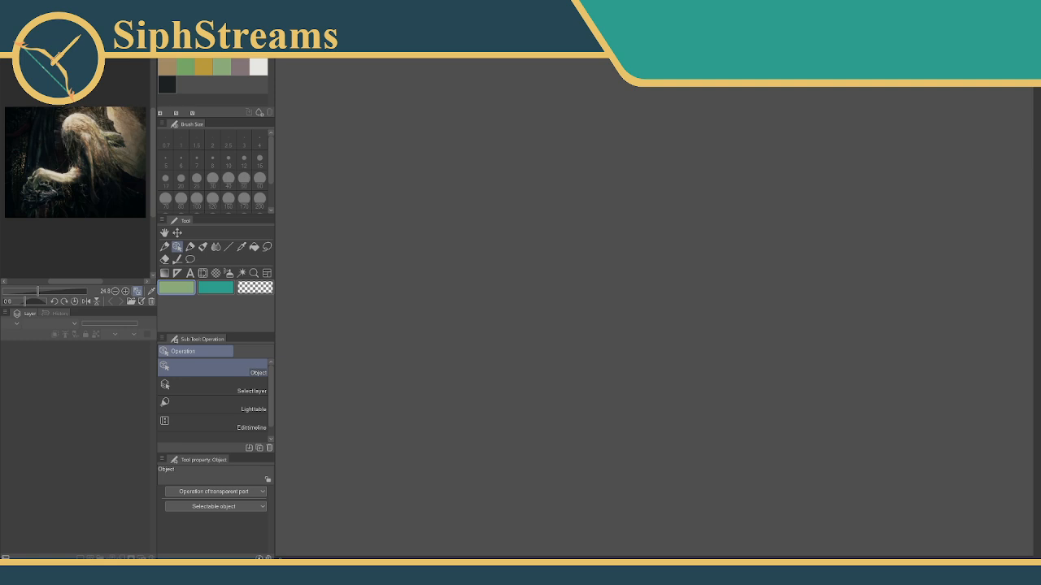
Open the recent file 23.3.13 Miquella Illustration and bring the figure's head and arms closer into view.
left_click(12, 17)
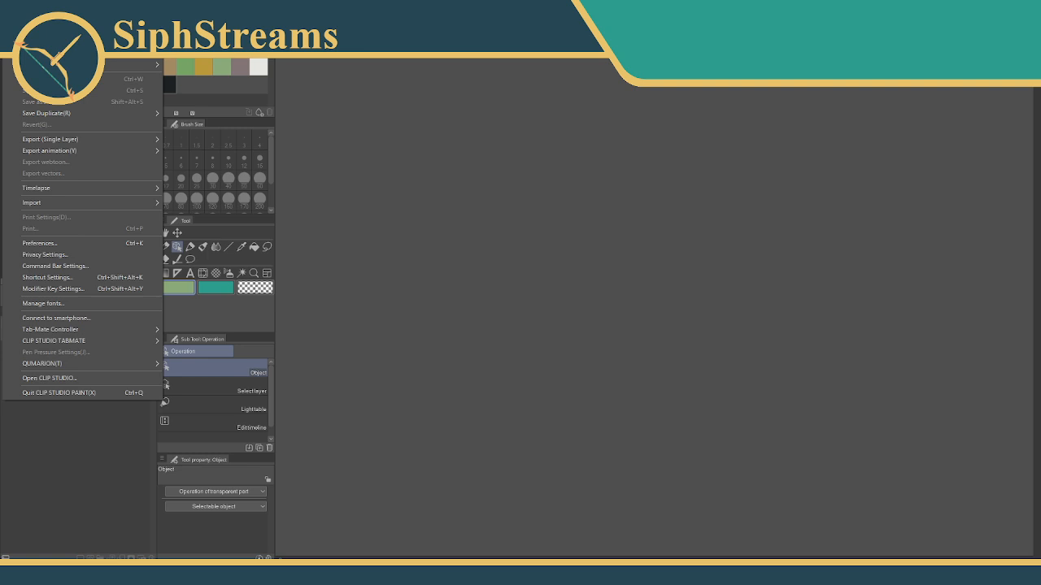
mouse_move(130, 65)
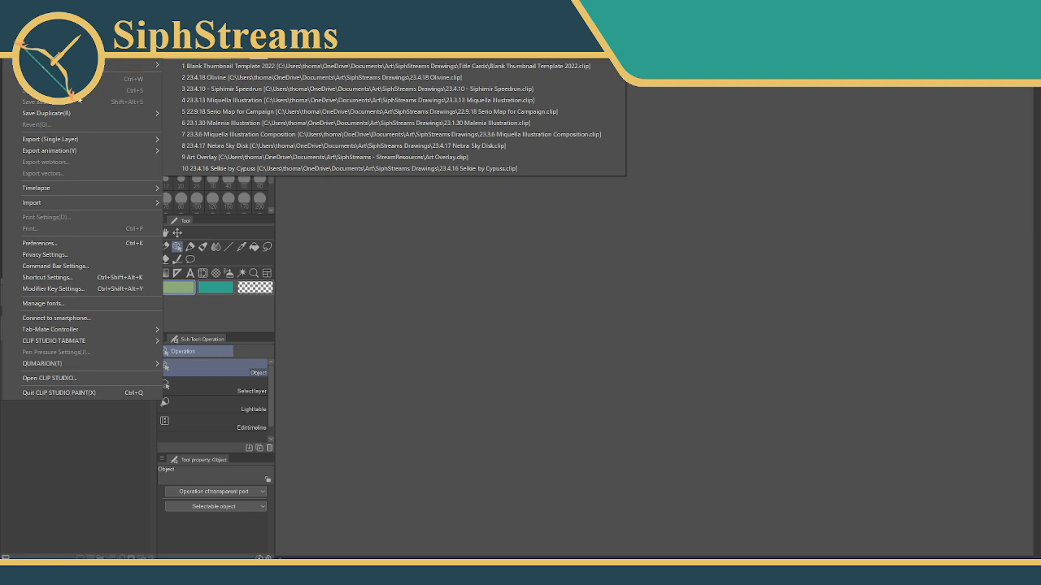
left_click(221, 101)
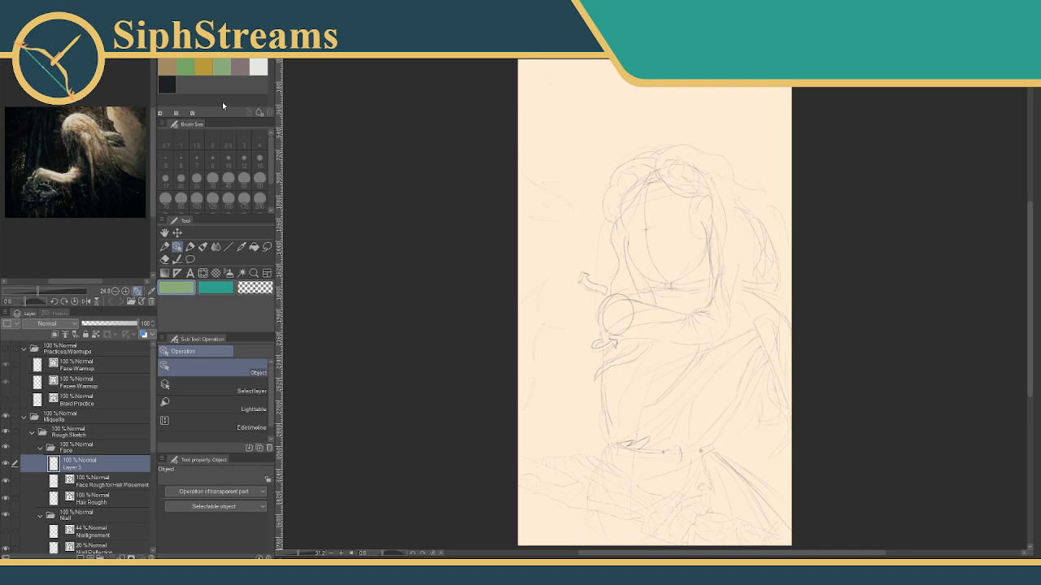
scroll(690, 232, "up", 5)
right_click(707, 213)
left_click(655, 239)
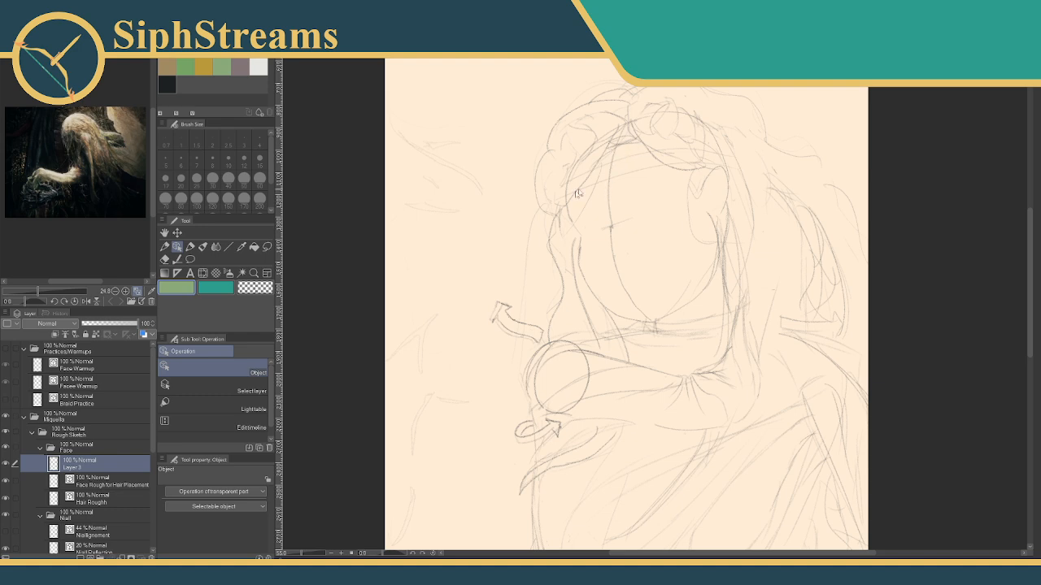
Toggle the Layer 3 and Hair Roughh layers to tell them apart, select Hair Roughh, and check its line color.
left_click(7, 465)
left_click(6, 499)
left_click(7, 499)
left_click(7, 499)
left_click(6, 499)
left_click(70, 497)
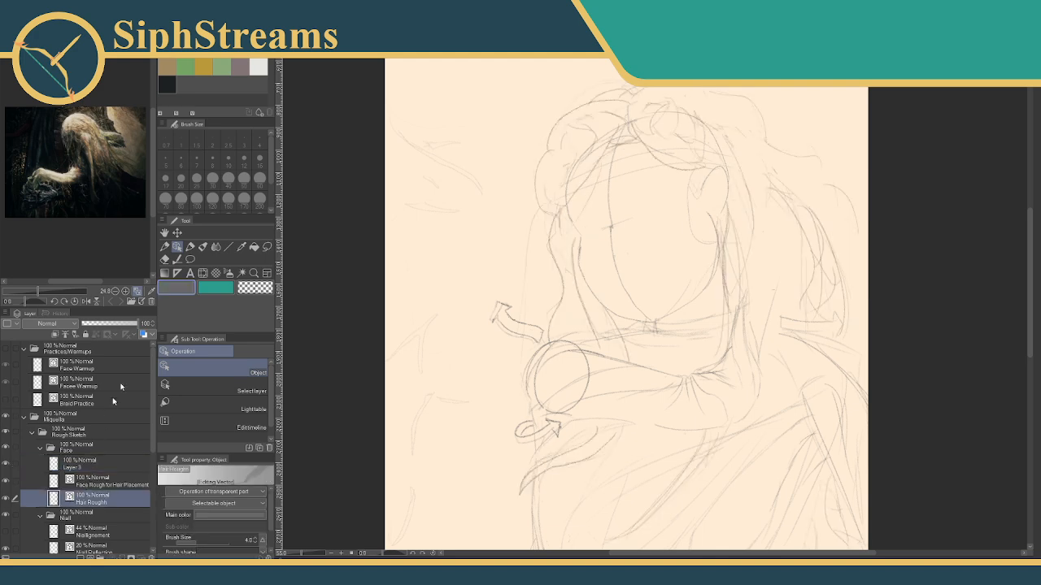
left_click(177, 293)
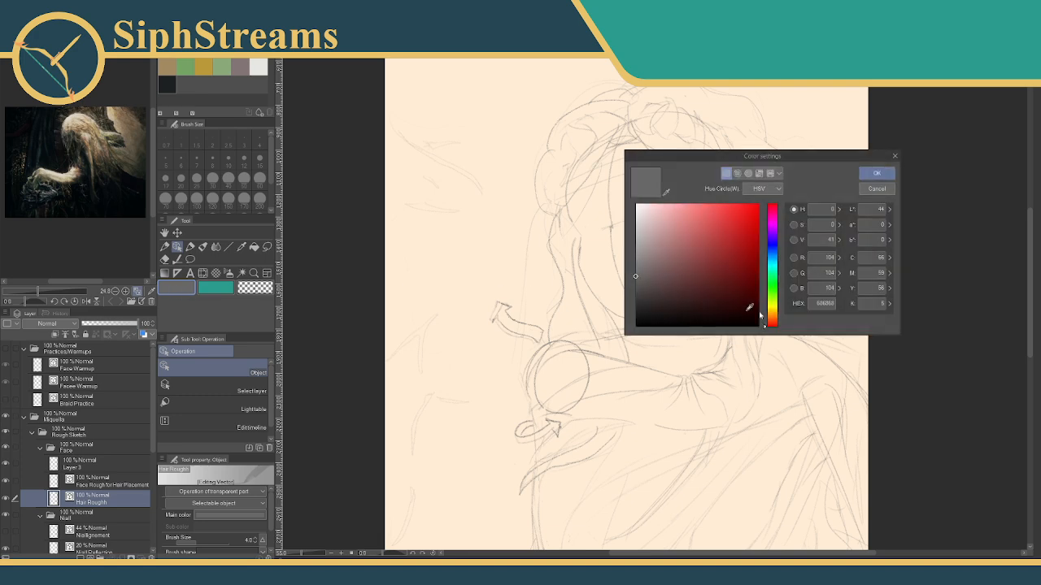
left_click(895, 156)
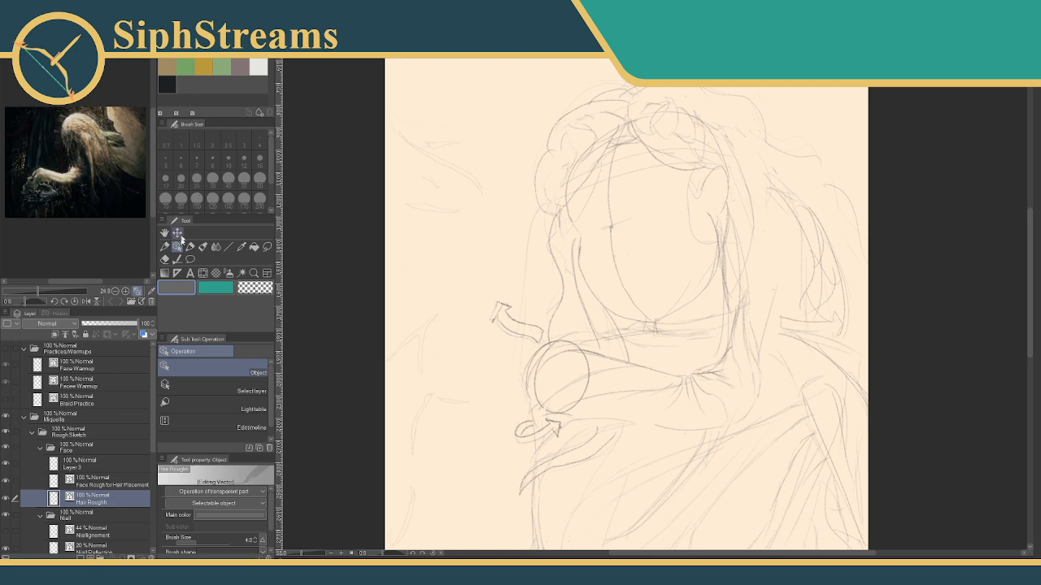
Switch to the Tilt Pencil and set the drawing color to grey, hex 696969.
key("p")
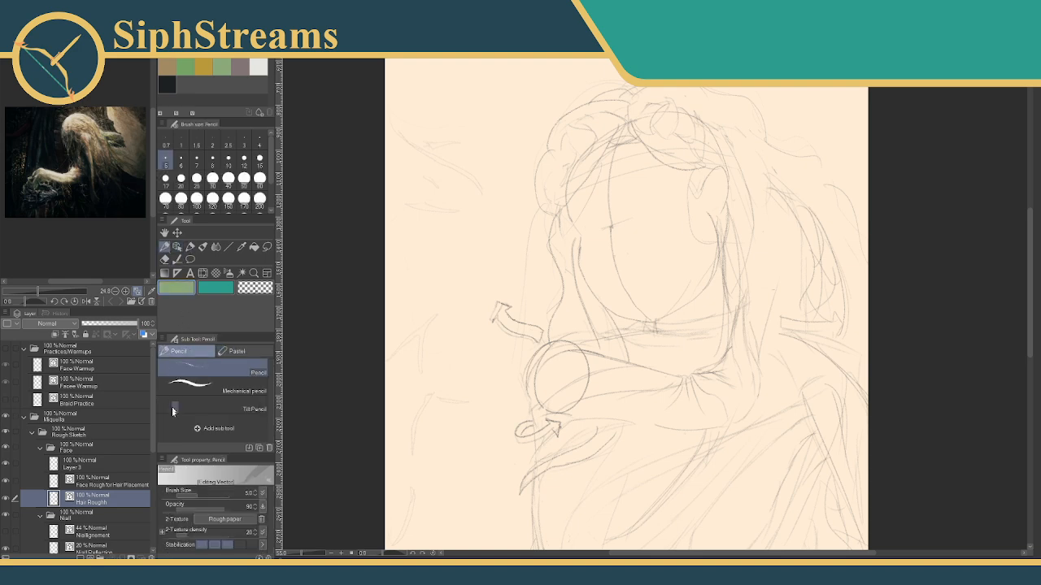
left_click(175, 409)
left_click_drag(460, 244, 480, 273)
key("ctrl+z")
key("ctrl+z")
double_click(174, 289)
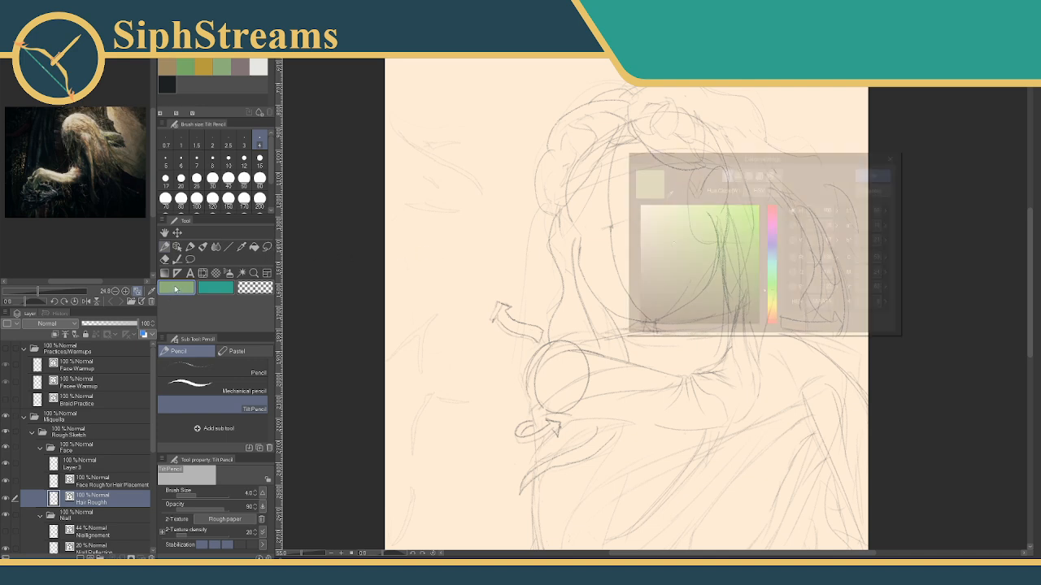
left_click(813, 303)
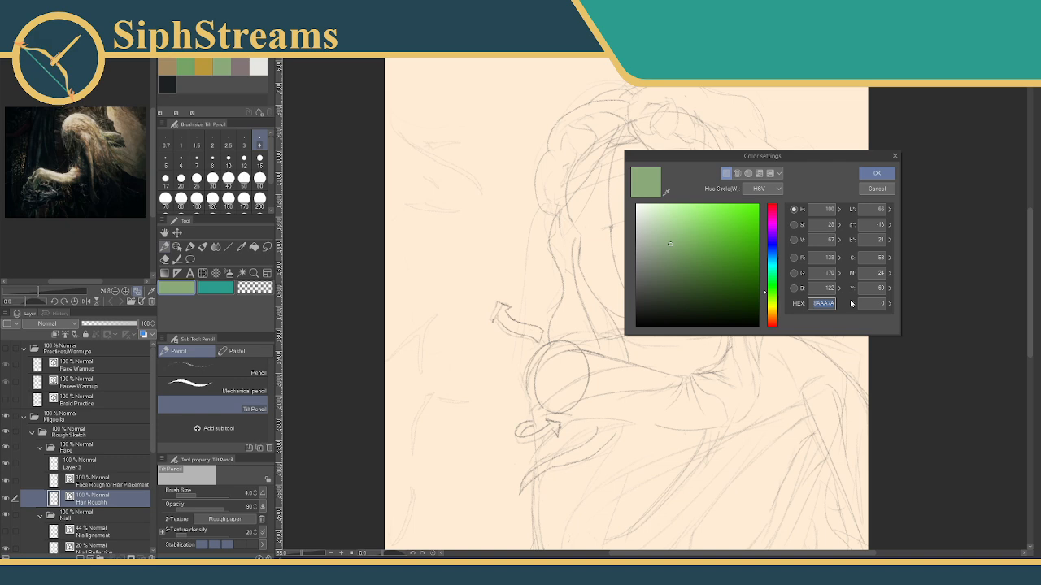
type("696969")
key("Return")
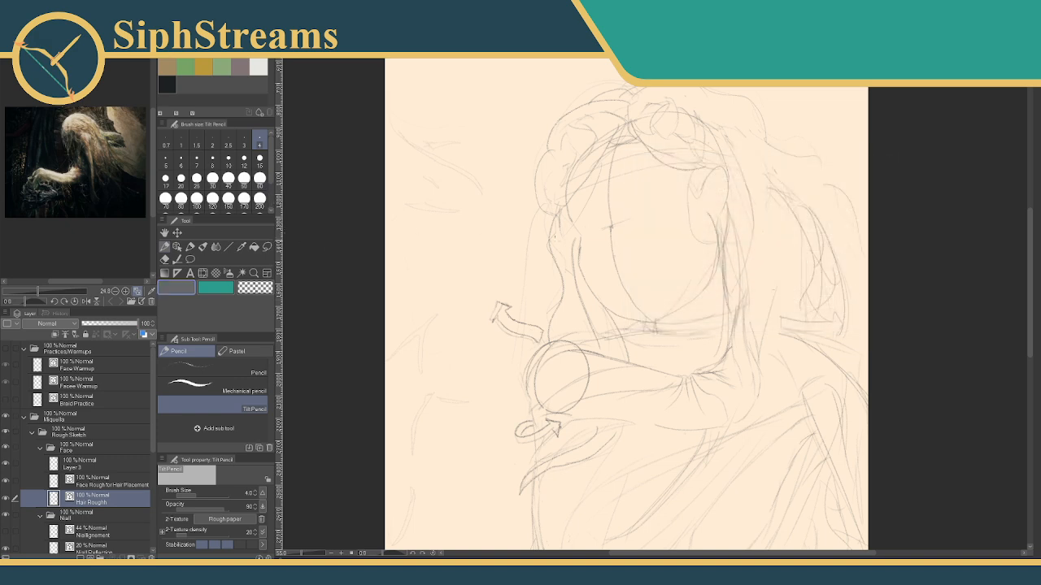
Compare Tilt Pencil sizes with trial strokes, undo the strokes, and set the brush size to 5.
mouse_move(625, 246)
left_mouse_down()
mouse_move(645, 270)
mouse_move(662, 251)
left_mouse_up()
key("ctrl+z")
key("ctrl+z")
key("ctrl+z")
left_click(180, 160)
left_click_drag(478, 271, 574, 268)
key("ctrl+z")
left_click(165, 159)
left_click_drag(525, 261, 673, 241)
key("ctrl+z")
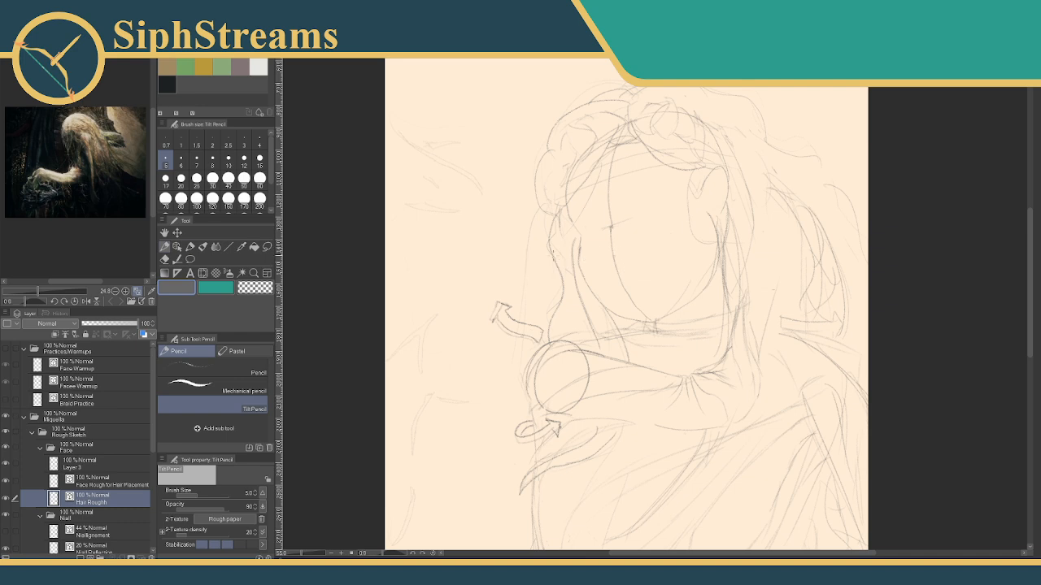
Sketch a small angular nose on the face's vertical center line, and undo the extra trial strokes beside it.
mouse_move(611, 225)
left_mouse_down()
mouse_move(615, 278)
mouse_move(646, 267)
left_mouse_up()
mouse_move(592, 205)
left_mouse_down()
mouse_move(597, 217)
mouse_move(636, 217)
left_mouse_up()
key("ctrl+z")
key("ctrl+z")
key("ctrl+z")
Try short strokes across the upper forehead of the head sketch, and undo them.
mouse_move(603, 158)
left_mouse_down()
mouse_move(633, 160)
mouse_move(646, 146)
left_mouse_up()
key("ctrl+z")
key("ctrl+z")
left_click_drag(607, 151, 644, 153)
key("ctrl+z")
key("ctrl+z")
key("e")
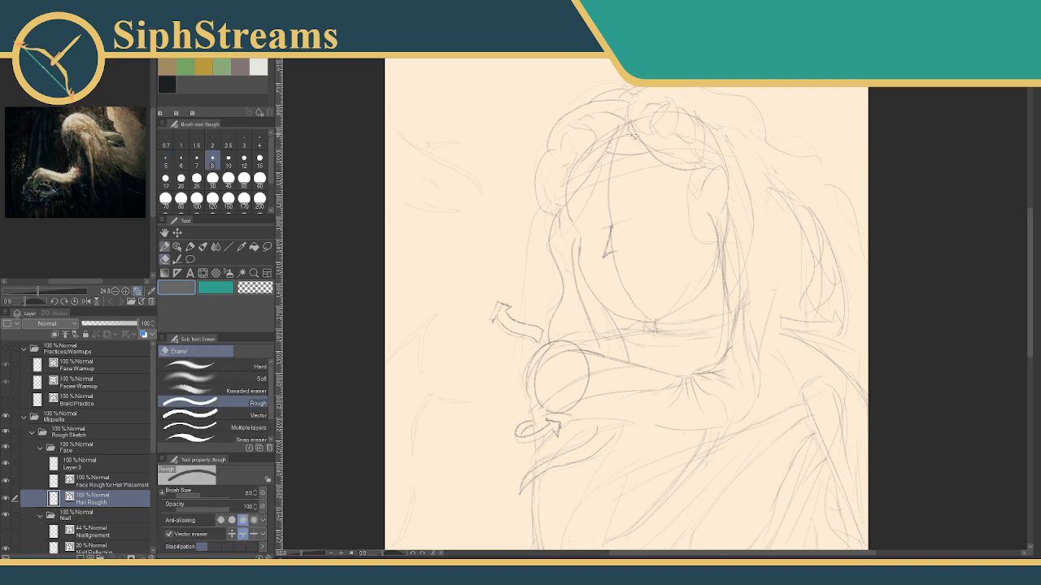
key("p")
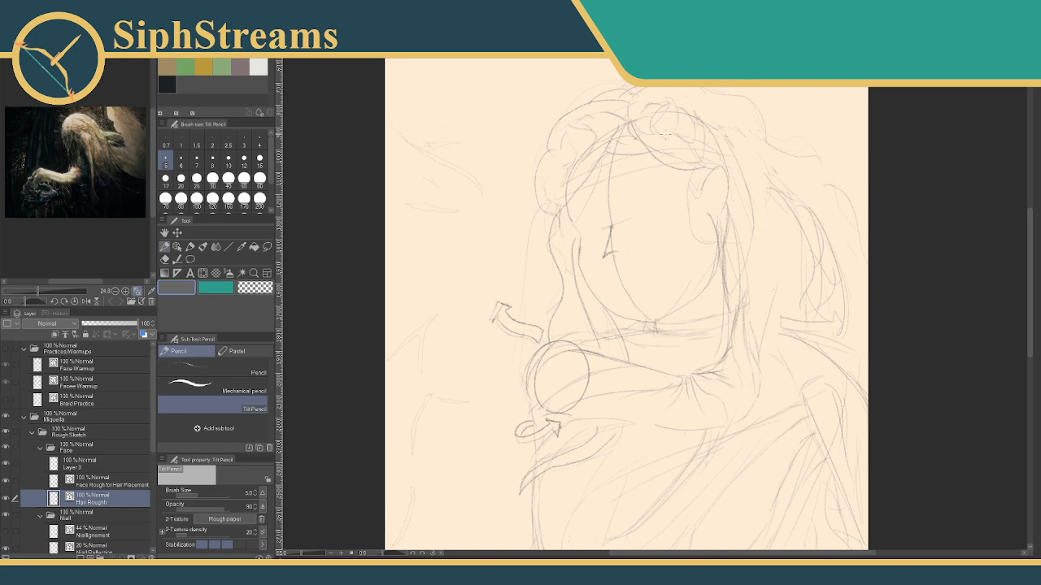
Select the Face Rough for Hair Placement layer and toggle its visibility to examine what it contains.
left_click(20, 479)
left_click(6, 479)
left_click(7, 480)
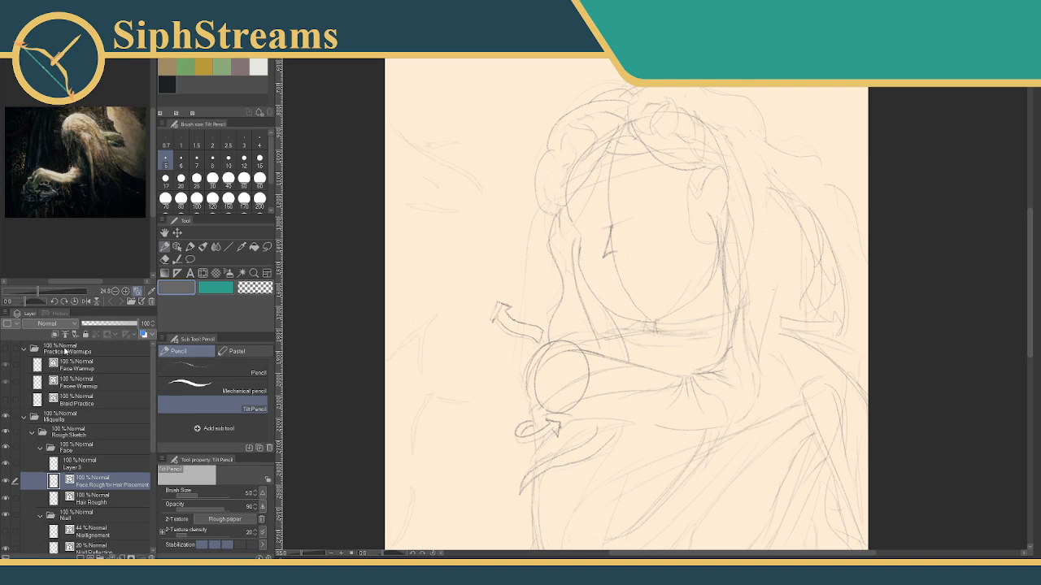
Add a new layer inside the Practices/Warmups folder and name it Day 2 Faces.
left_click(70, 351)
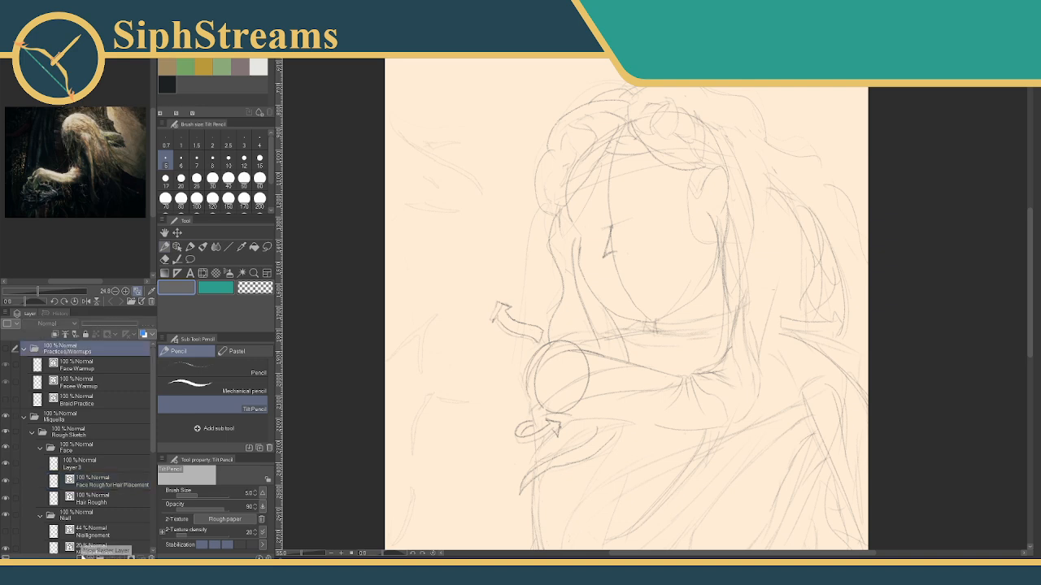
left_click(84, 557)
double_click(57, 368)
type("Da")
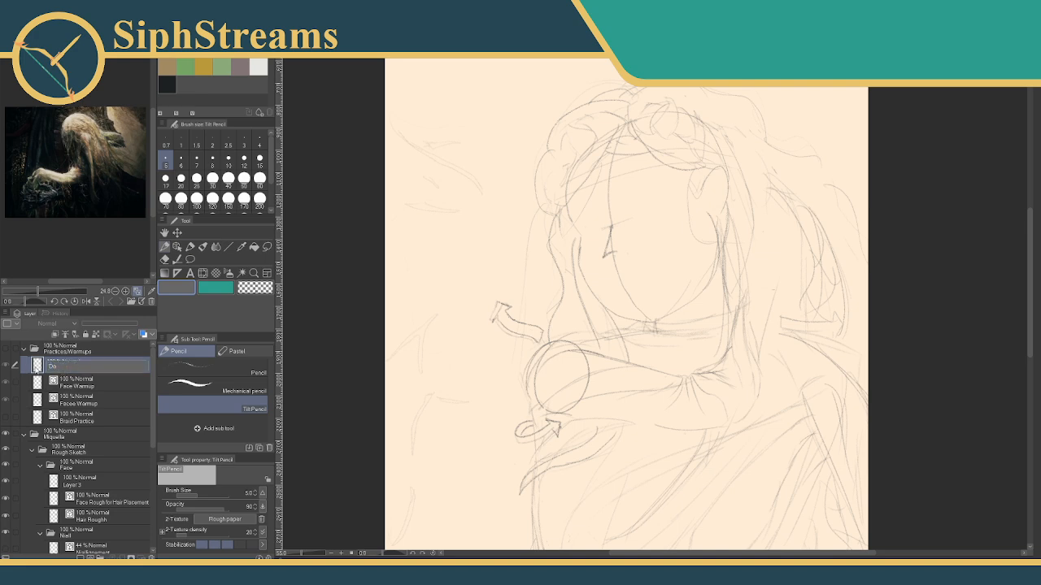
type("y 1 Faces")
key("Return")
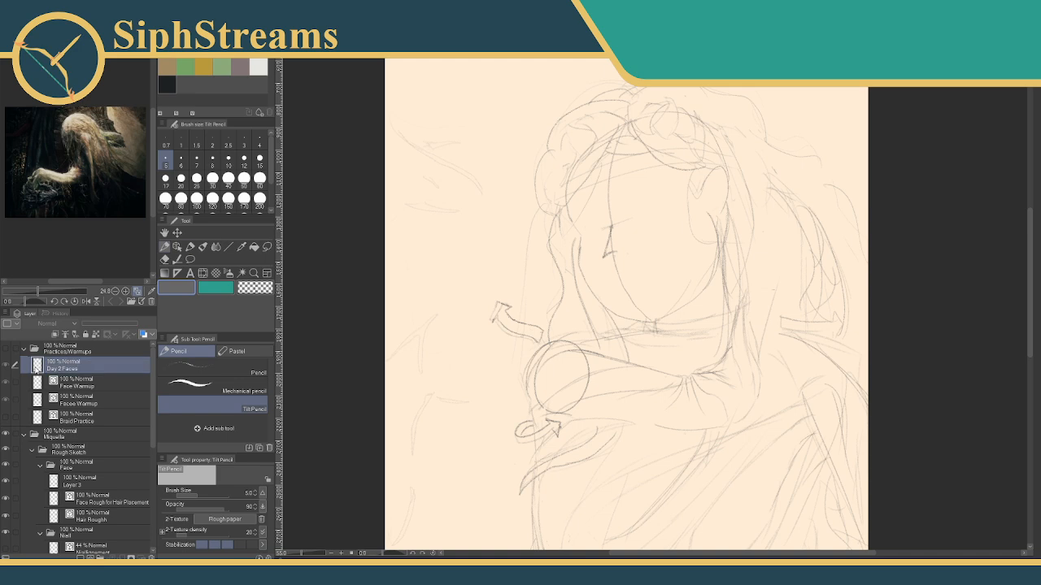
Show the Practices/Warmups folder, hide the Face Warmup and Facee Warmup layers inside it, and keep the Tilt Pencil active.
mouse_move(457, 251)
left_mouse_down()
mouse_move(456, 301)
mouse_move(415, 421)
left_mouse_up()
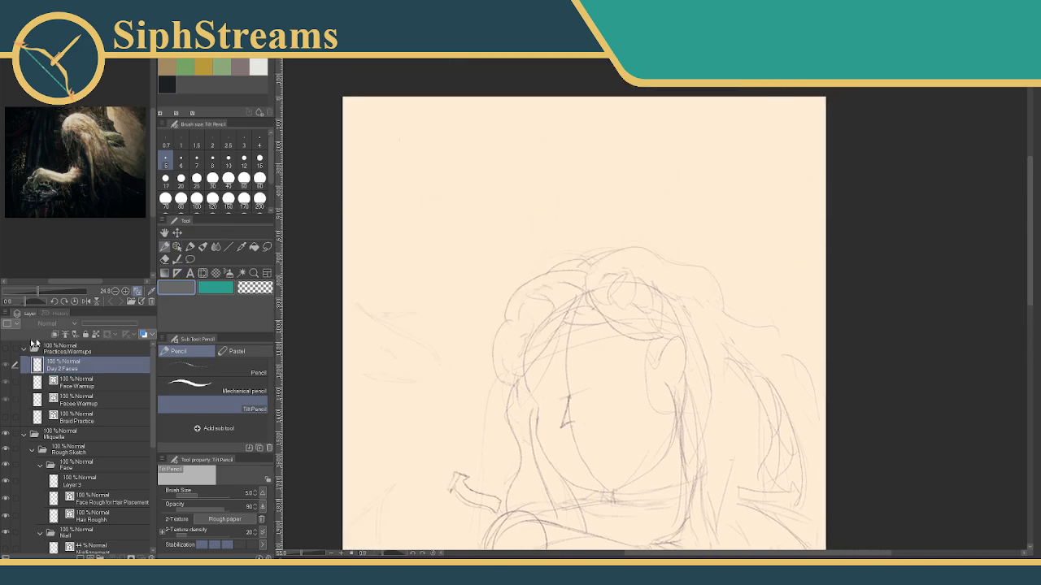
left_click(5, 349)
left_click_drag(6, 366, 4, 399)
left_click_drag(410, 234, 388, 305)
left_click(190, 247)
left_click(165, 247)
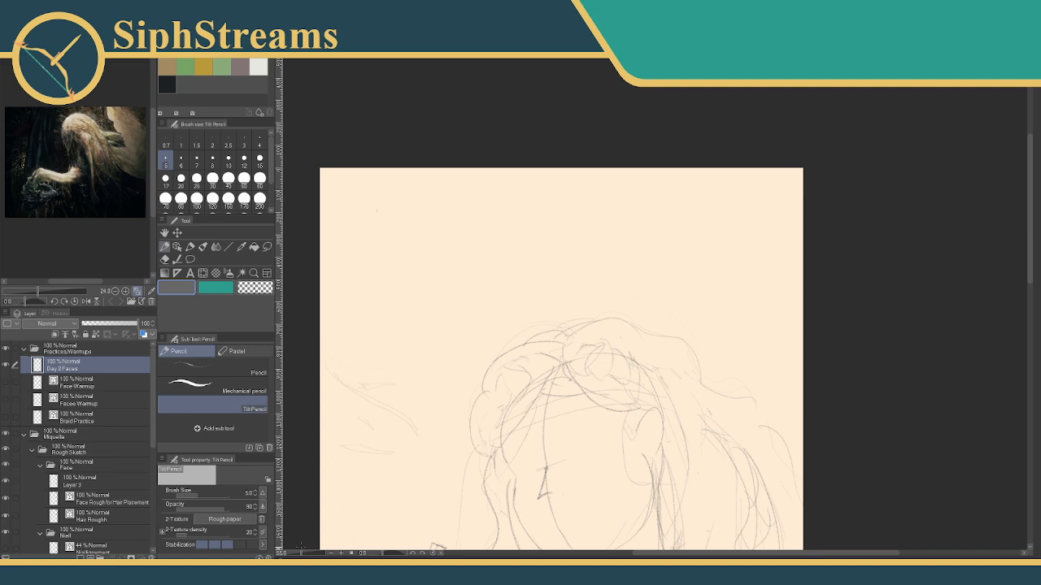
Sketch a practice head near the canvas's upper-left corner with a round skull, curved center and brow lines, and an angular jaw.
left_click_drag(301, 554, 308, 554)
left_click_drag(392, 362, 589, 437)
left_click_drag(381, 157, 398, 305)
left_click_drag(324, 224, 398, 231)
mouse_move(379, 156)
left_mouse_down()
mouse_move(328, 235)
mouse_move(341, 181)
left_mouse_up()
mouse_move(419, 213)
left_mouse_down()
mouse_move(421, 274)
mouse_move(418, 261)
mouse_move(397, 306)
left_mouse_up()
mouse_move(329, 233)
left_mouse_down()
mouse_move(342, 276)
mouse_move(396, 302)
left_mouse_up()
Sketch two more construction heads beside the first, one built on a curved cross and one with a side oval.
left_click_drag(514, 151, 518, 292)
left_click_drag(451, 218, 538, 218)
mouse_move(628, 161)
left_mouse_down()
mouse_move(606, 157)
mouse_move(628, 163)
mouse_move(612, 273)
left_mouse_up()
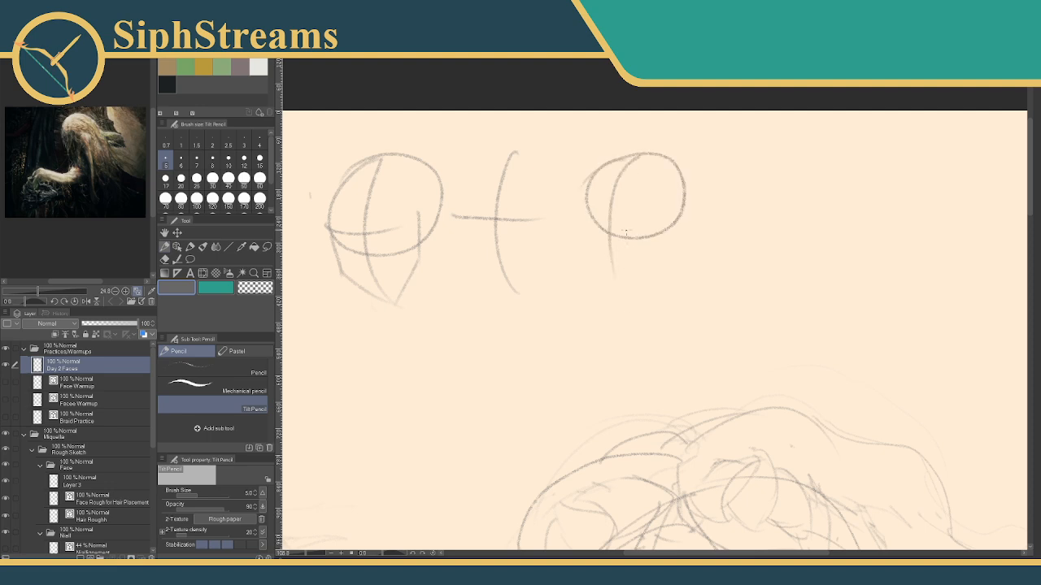
left_click_drag(674, 173, 661, 234)
mouse_move(606, 166)
left_mouse_down()
mouse_move(599, 225)
mouse_move(646, 210)
left_mouse_up()
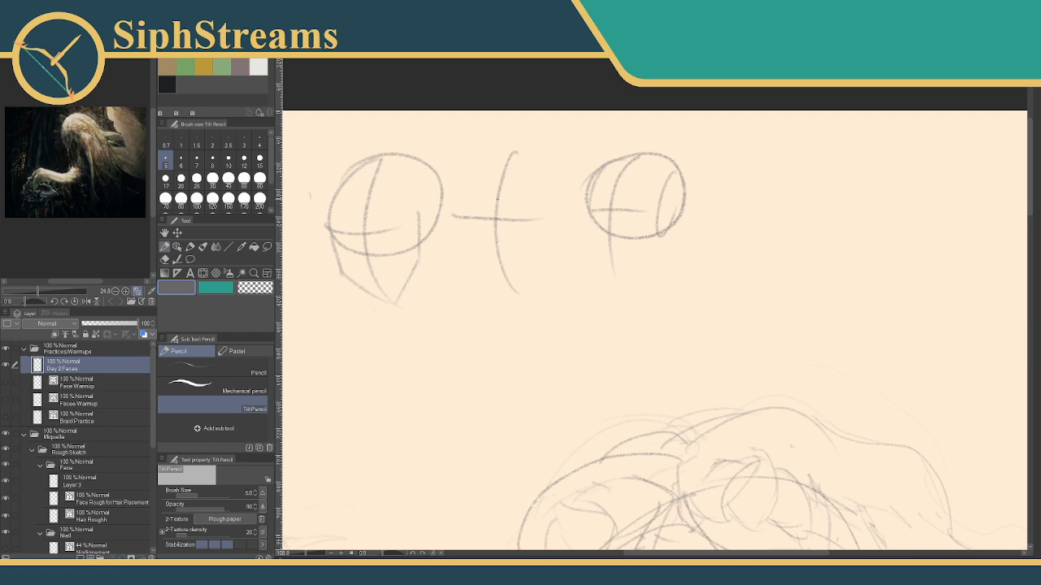
left_click_drag(504, 160, 468, 196)
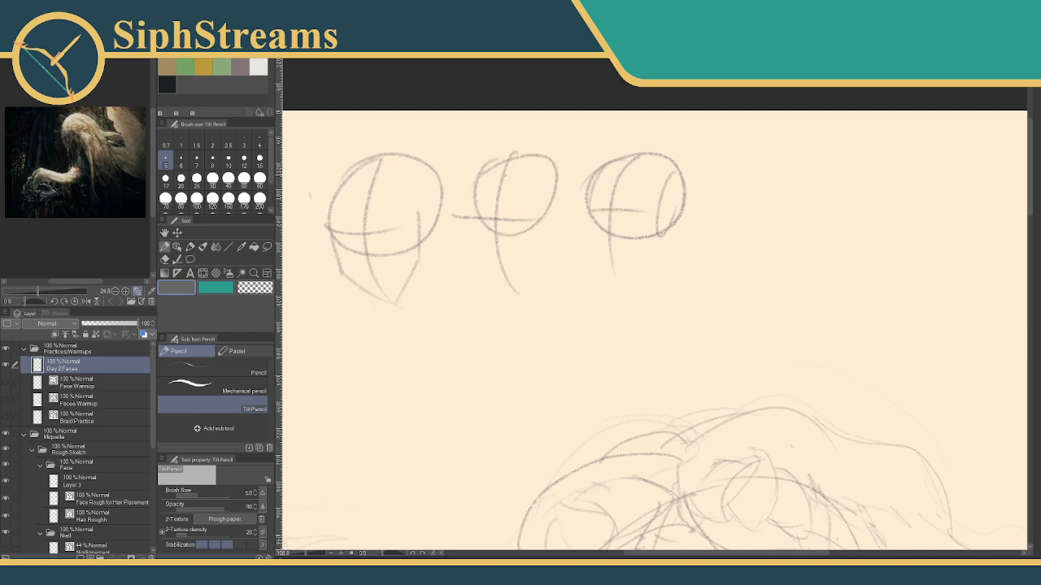
Undo all the practice head sketches on the Day 2 Faces layer.
key("ctrl+z")
key("ctrl+z")
key("ctrl+z")
key("ctrl+z")
key("ctrl+z")
key("ctrl+z")
key("ctrl+z")
key("ctrl+z")
key("ctrl+z")
key("ctrl+z")
key("ctrl+z")
key("ctrl+z")
key("ctrl+z")
key("ctrl+z")
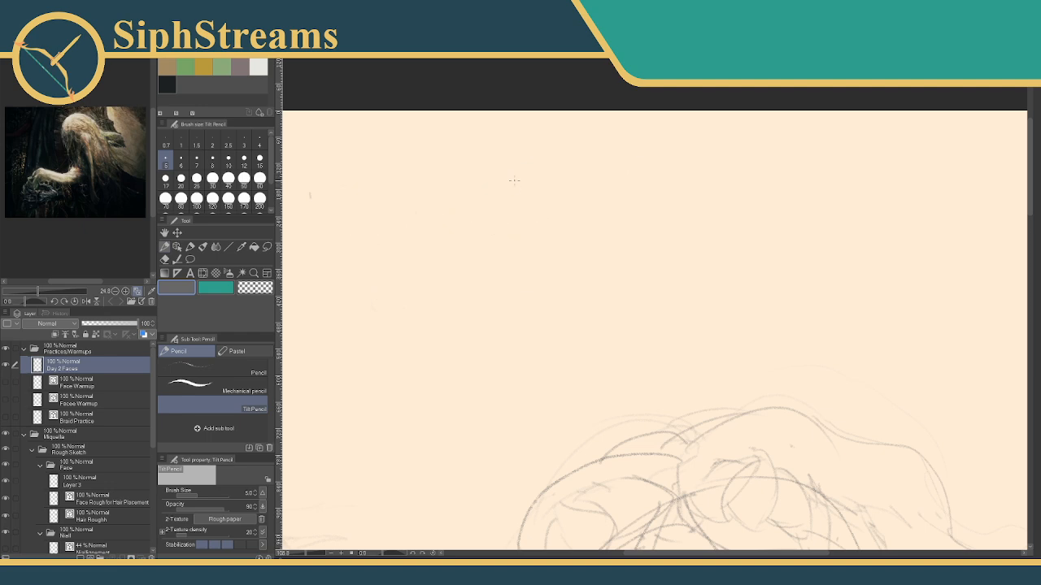
Try a curved face center line with short horizontal feature guides across it, and undo the strokes.
left_click_drag(464, 138, 482, 296)
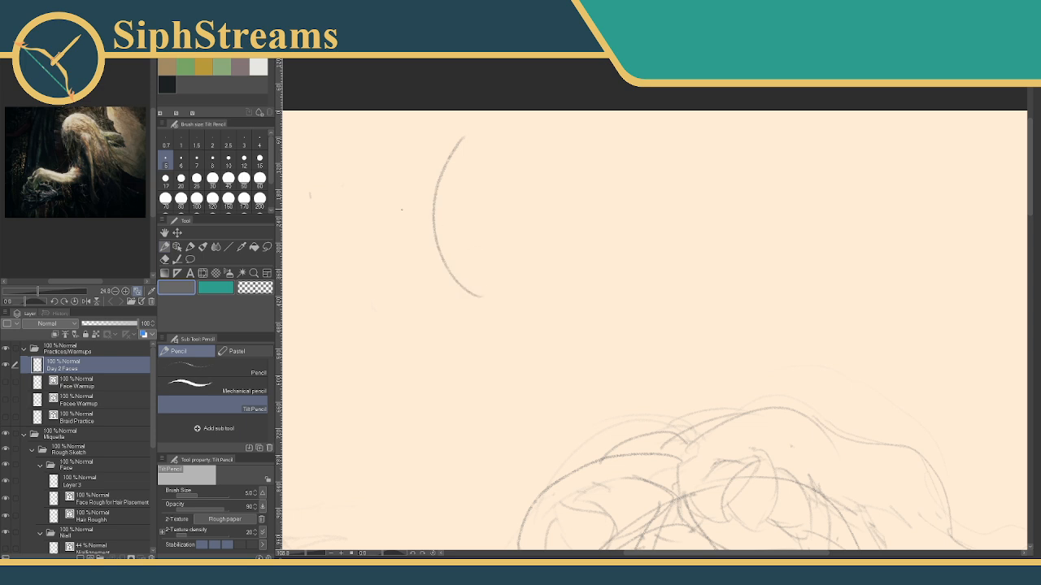
left_click_drag(391, 200, 488, 211)
left_click_drag(421, 194, 464, 189)
left_click_drag(425, 261, 460, 257)
left_click_drag(459, 294, 485, 285)
key("ctrl+z")
key("ctrl+z")
key("ctrl+z")
key("ctrl+z")
key("ctrl+z")
key("ctrl+z")
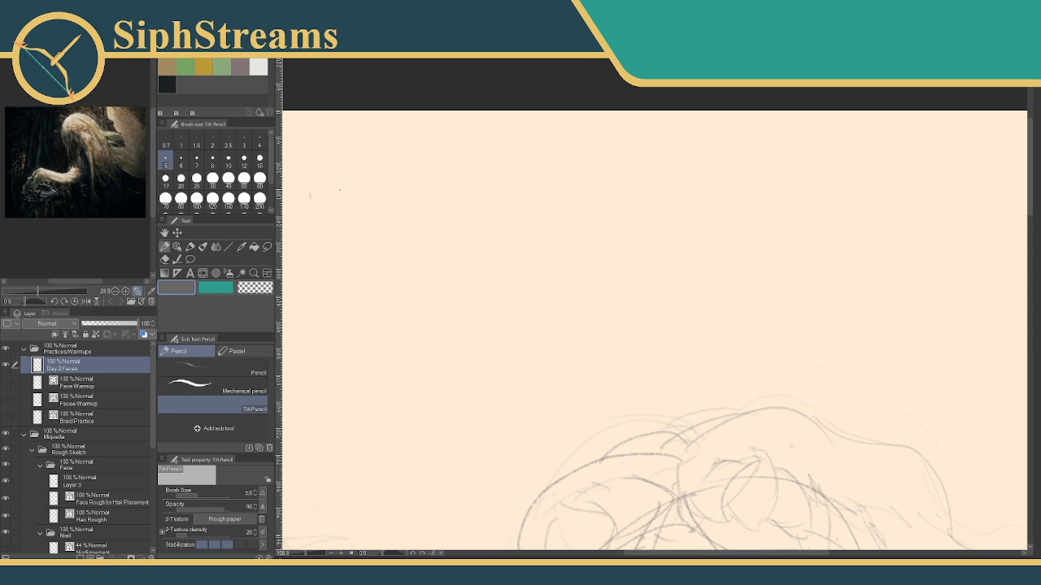
key("e")
key("p")
left_click_drag(350, 124, 420, 160)
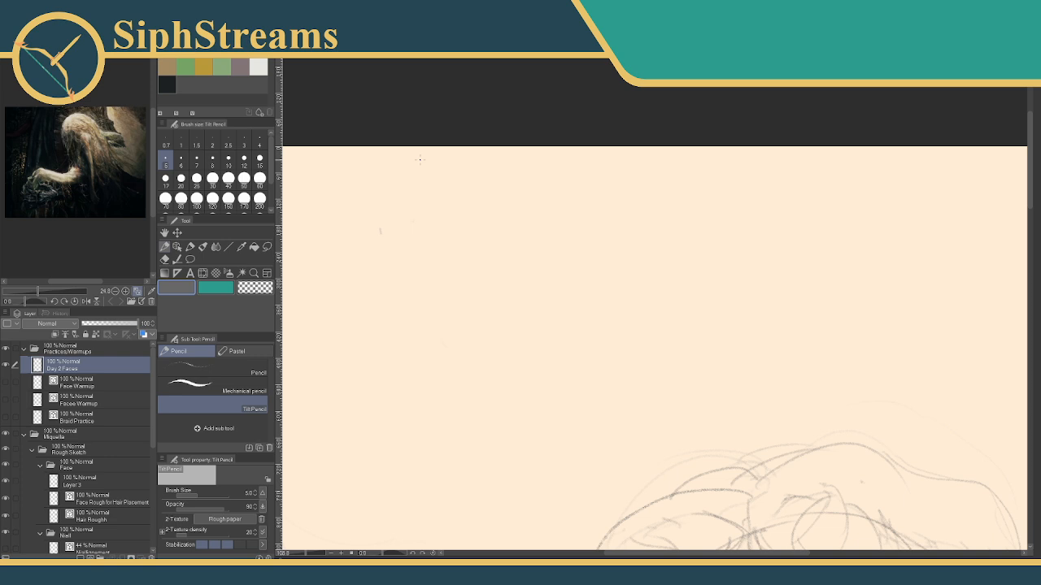
mouse_move(419, 159)
left_mouse_down()
mouse_move(609, 73)
mouse_move(509, 2)
left_mouse_up()
mouse_move(608, 326)
left_mouse_down()
mouse_move(441, 107)
mouse_move(414, 228)
left_mouse_up()
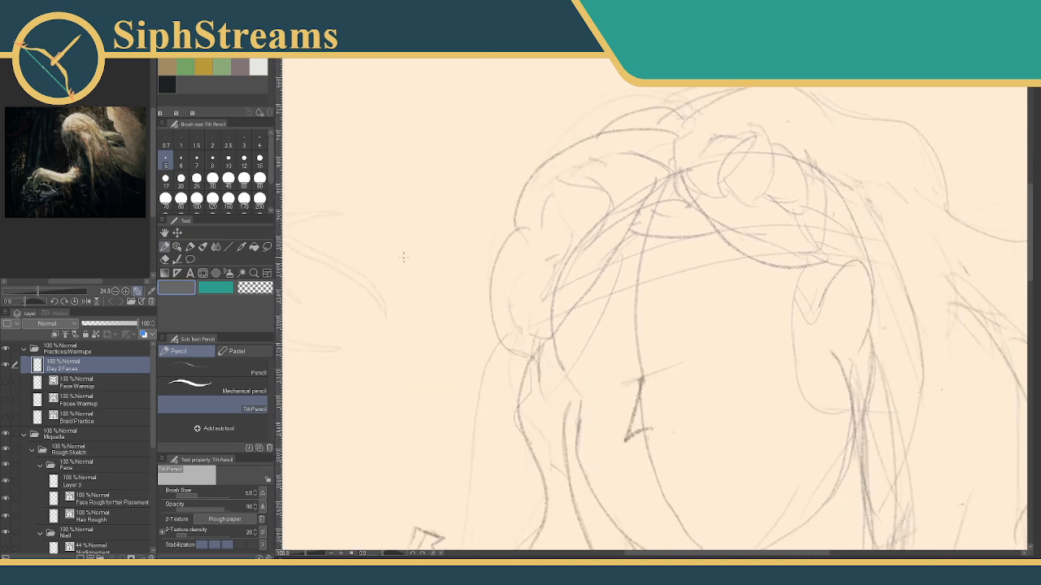
left_click_drag(307, 556, 298, 554)
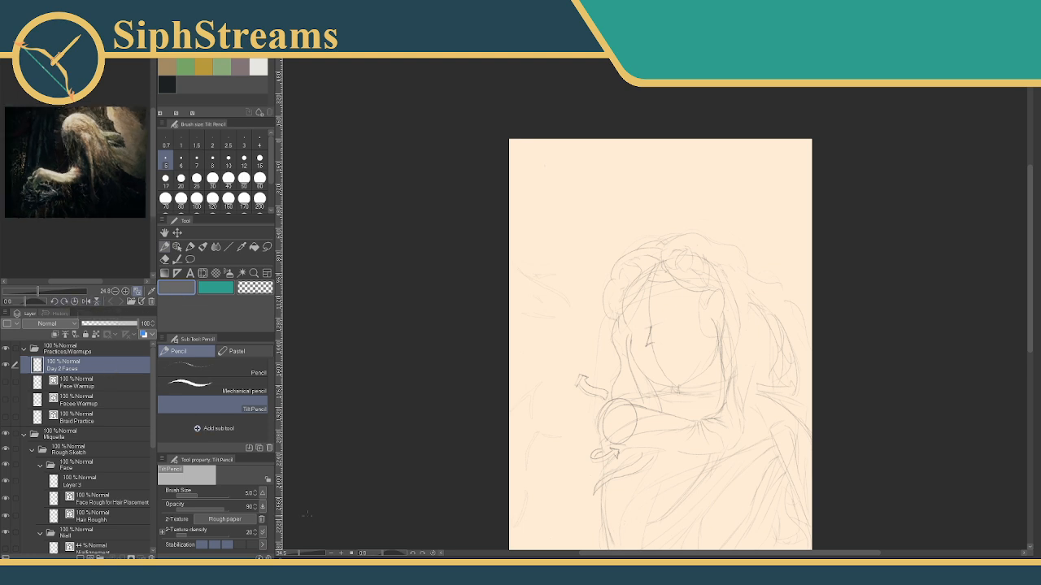
left_click(422, 554)
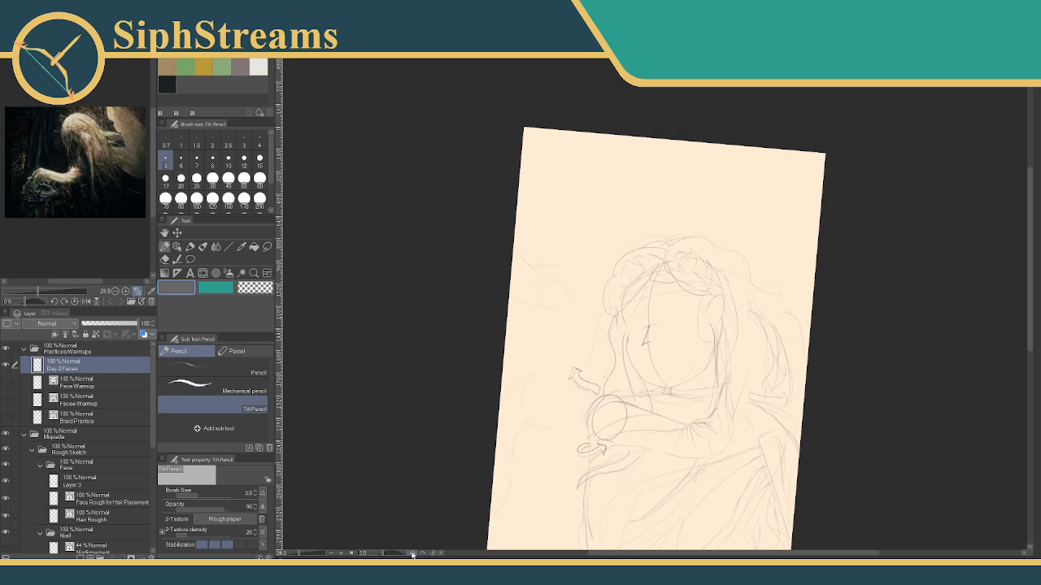
left_click(413, 553)
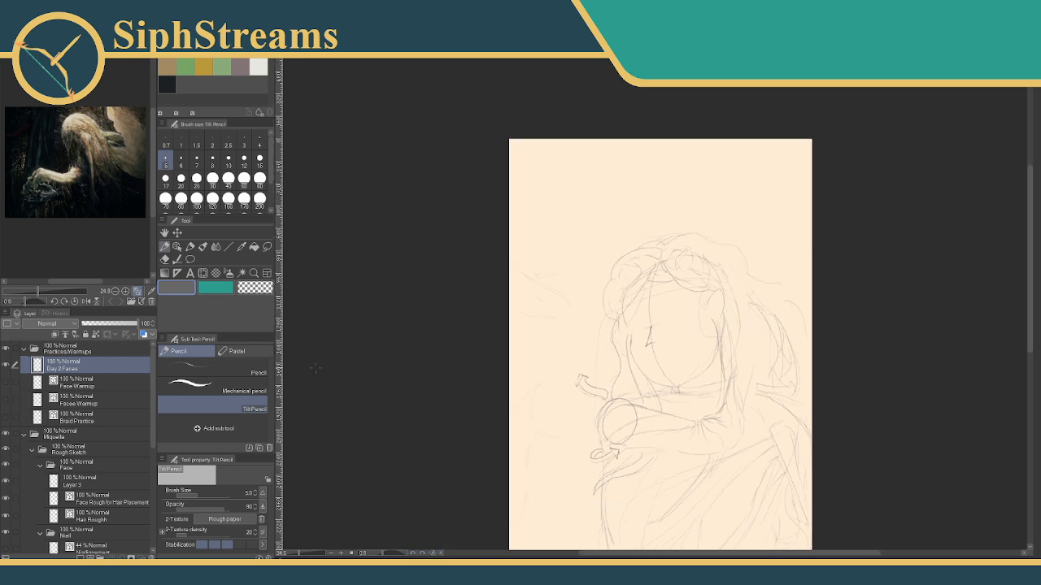
mouse_move(469, 255)
left_mouse_down()
mouse_move(464, 263)
mouse_move(470, 251)
left_mouse_up()
Try to flip the Day 2 Faces layer horizontally.
left_click(32, 17)
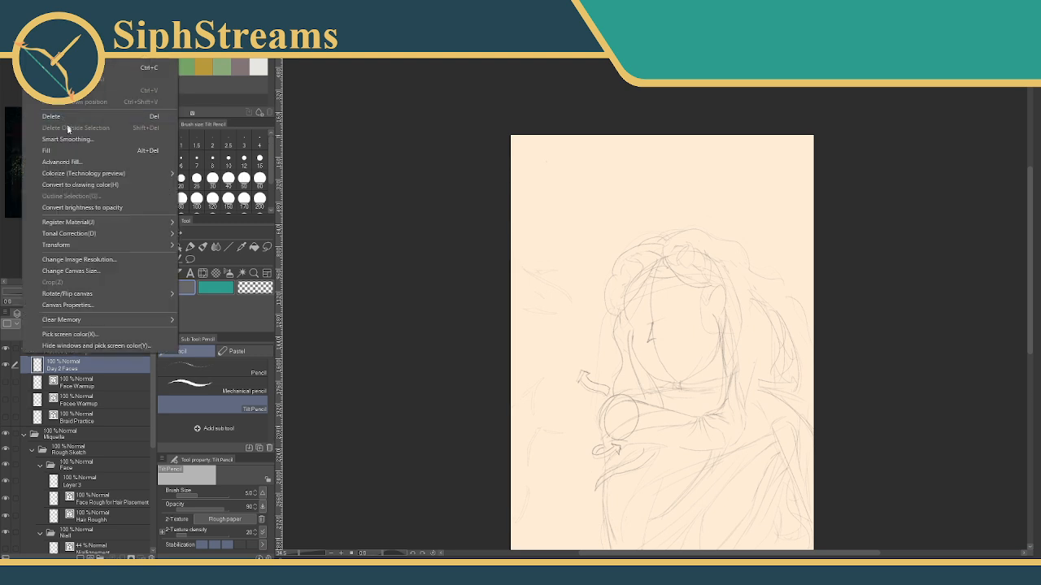
mouse_move(88, 245)
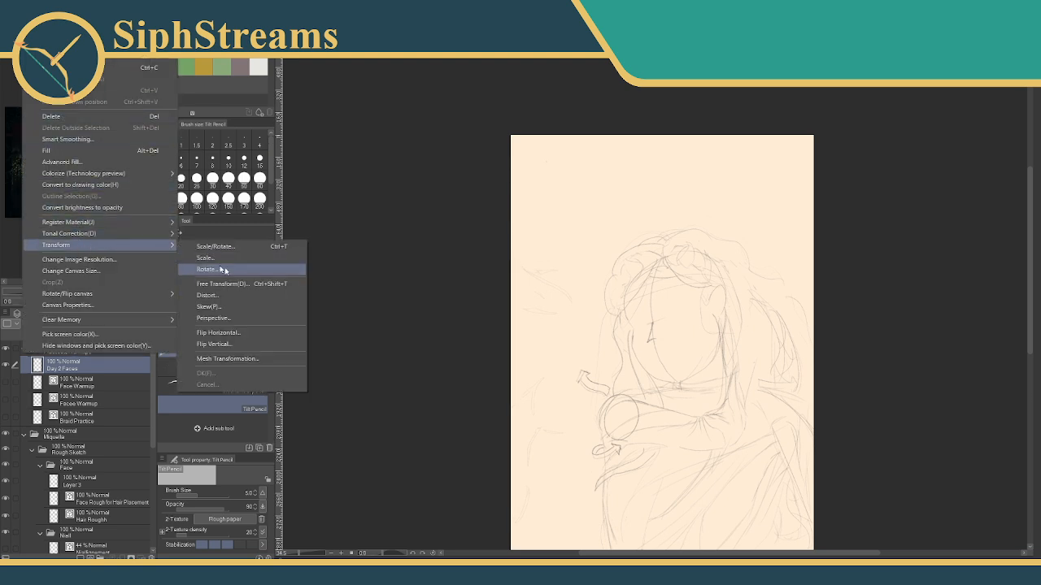
left_click(240, 332)
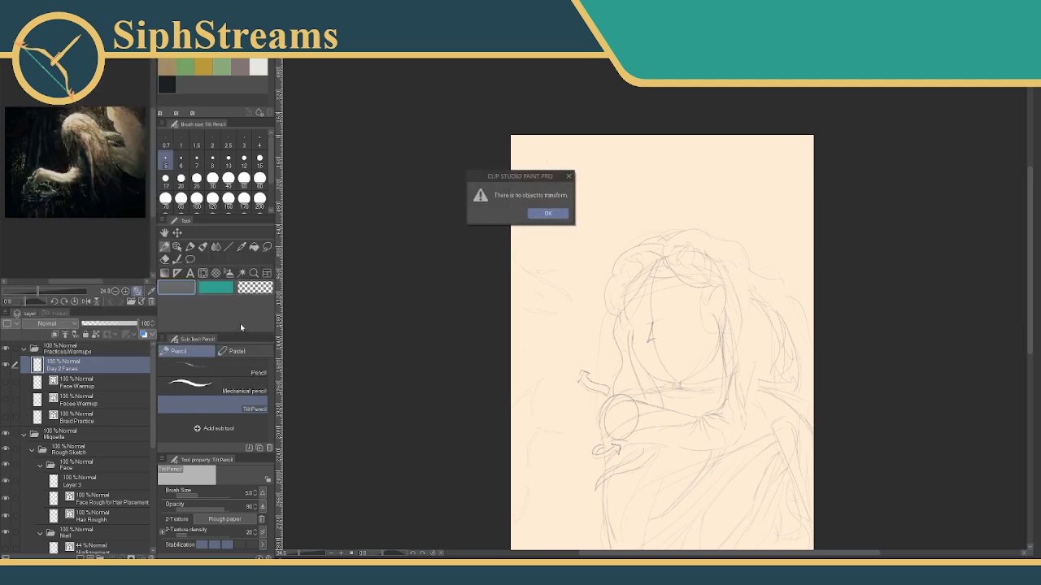
left_click(548, 214)
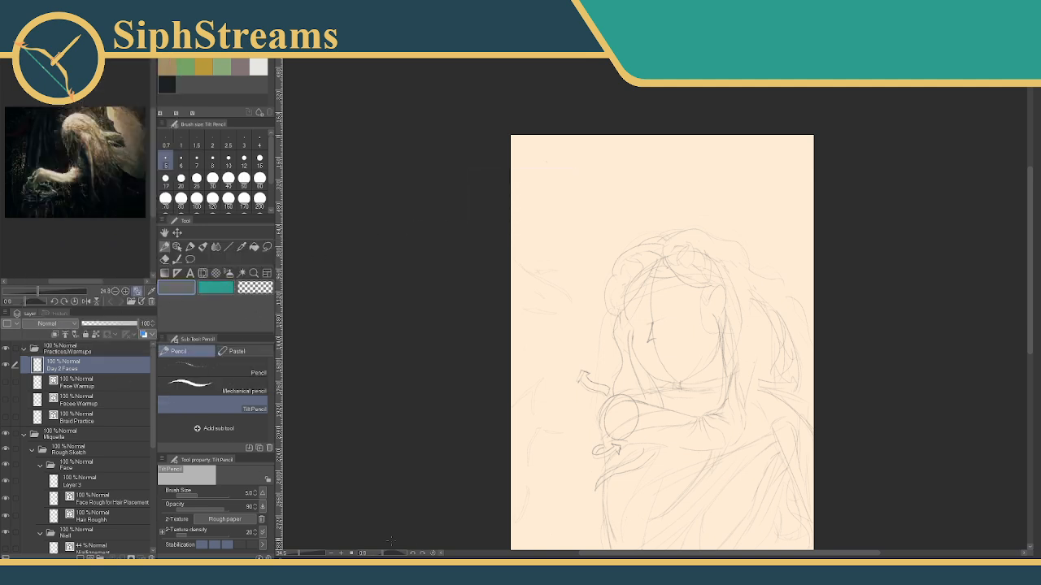
Mirror the reference image horizontally, toggling between both orientations to compare them.
left_click(451, 554)
left_click_drag(674, 368, 340, 285)
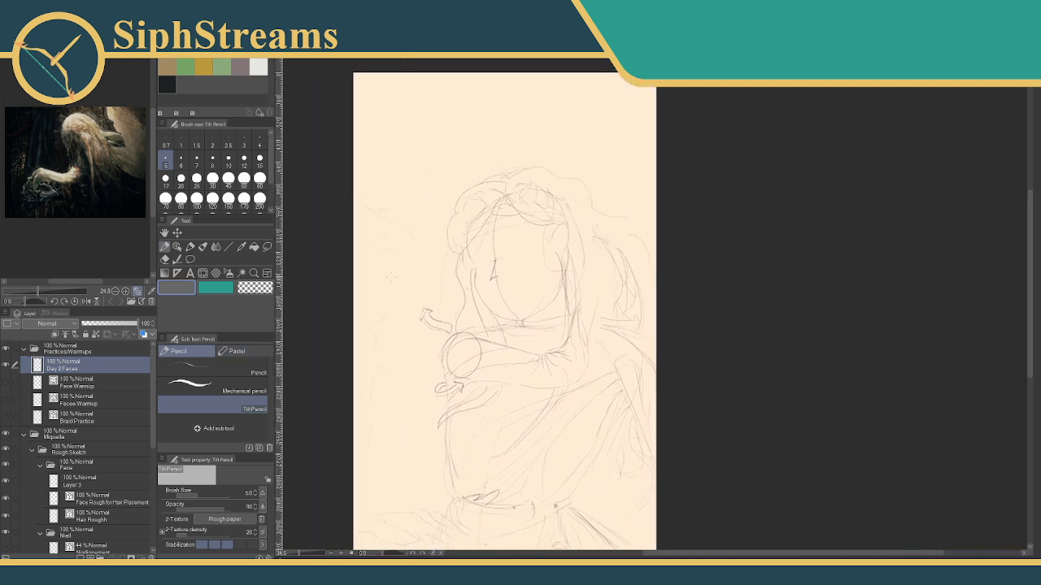
left_click(85, 302)
left_click(85, 303)
left_click(85, 304)
left_click(86, 303)
left_click(86, 303)
left_click(85, 303)
left_click(86, 303)
left_click(86, 303)
left_click(84, 303)
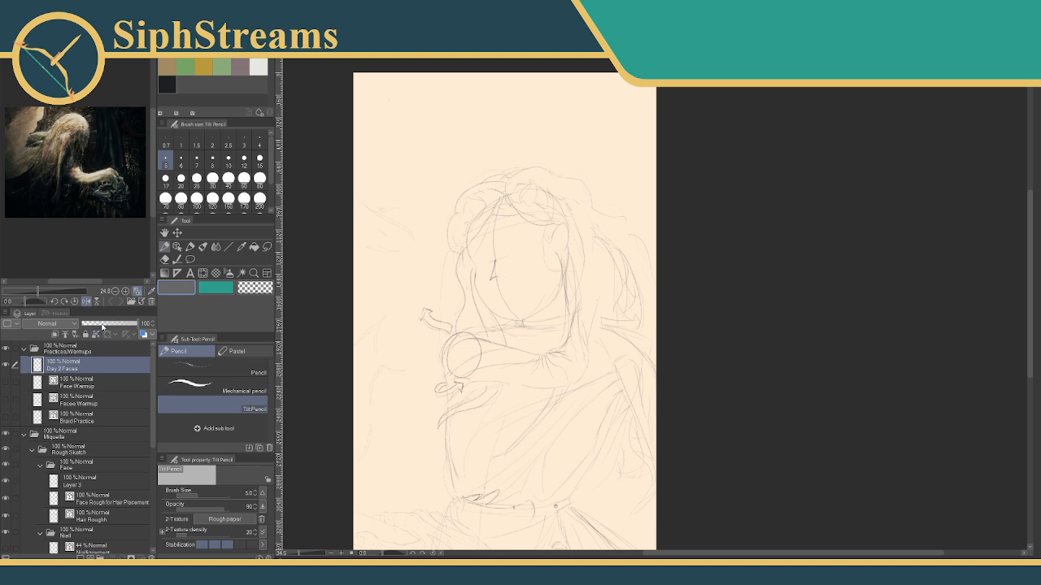
Sketch a large tilted cranium oval on the blank canvas above the figure, redoing the first attempt.
left_click_drag(373, 177, 363, 208)
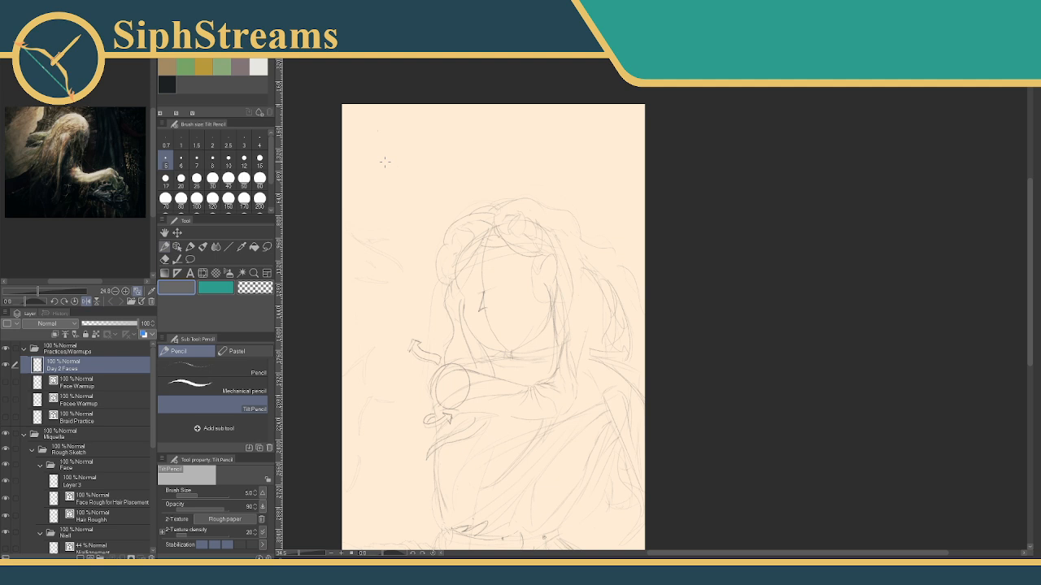
scroll(390, 244, "up", 3)
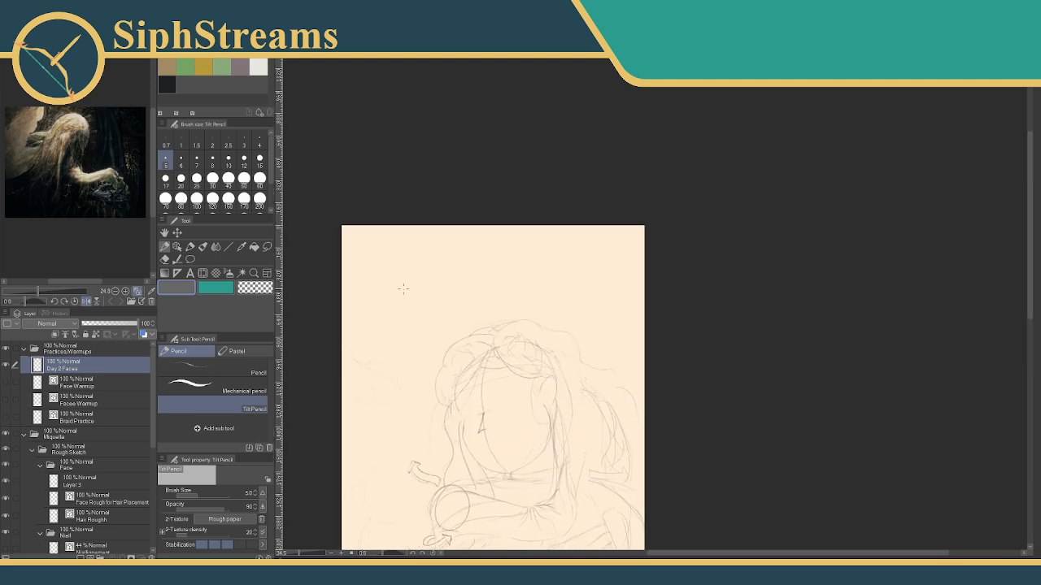
left_click_drag(299, 555, 301, 555)
left_click_drag(378, 313, 574, 417)
left_click(304, 555)
left_click_drag(305, 556, 310, 557)
left_click_drag(474, 360, 680, 417)
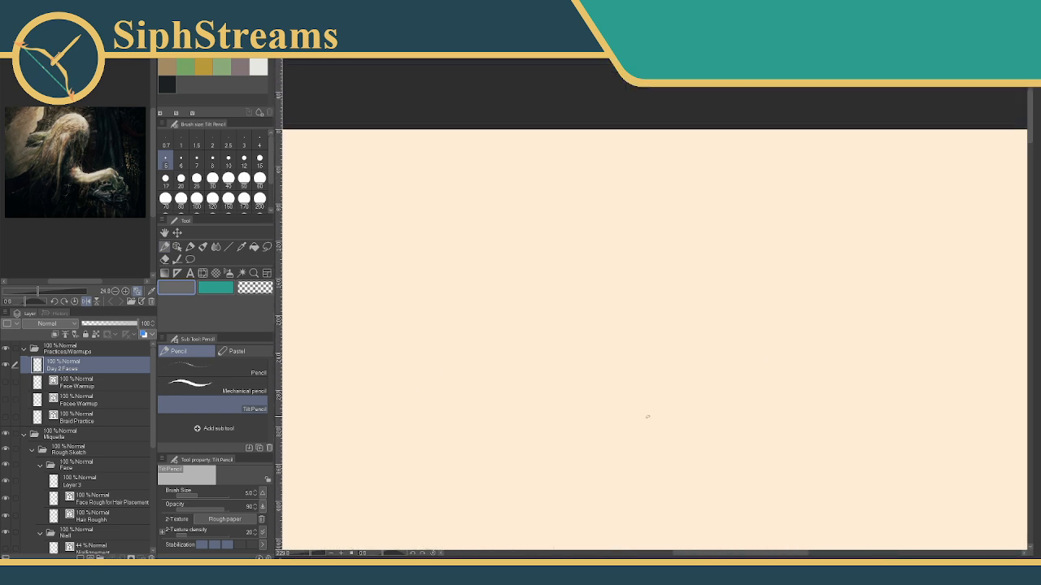
mouse_move(315, 556)
left_mouse_down()
mouse_move(303, 555)
mouse_move(505, 446)
mouse_move(363, 518)
left_mouse_up()
left_click(341, 554)
left_click(341, 553)
left_click_drag(414, 401, 532, 376)
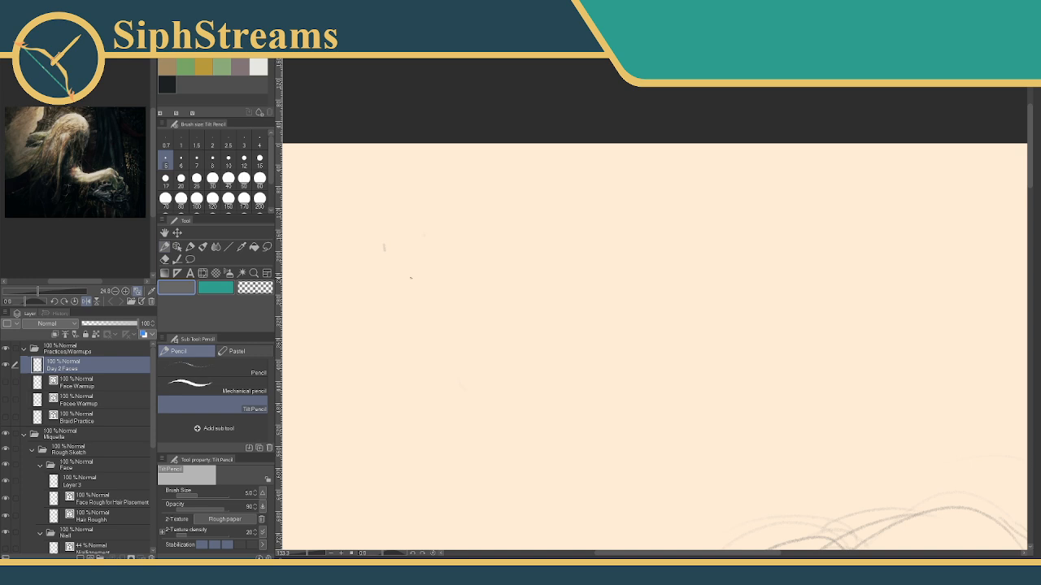
mouse_move(419, 236)
left_mouse_down()
mouse_move(580, 267)
mouse_move(426, 224)
mouse_move(623, 236)
mouse_move(443, 199)
mouse_move(541, 164)
mouse_move(403, 240)
left_mouse_up()
key("ctrl+z")
key("ctrl+z")
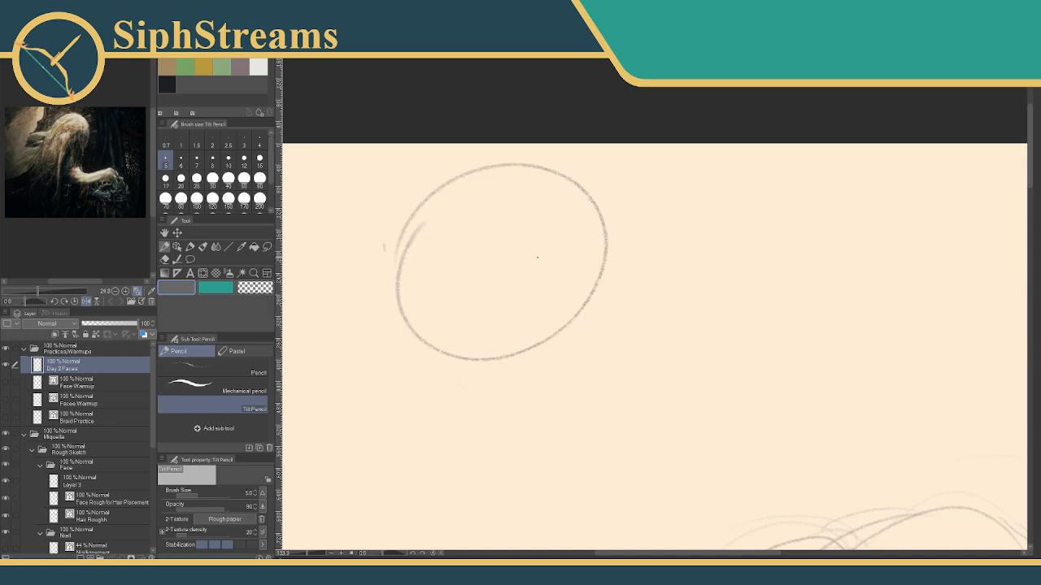
mouse_move(506, 192)
left_mouse_down()
mouse_move(509, 168)
mouse_move(499, 186)
left_mouse_up()
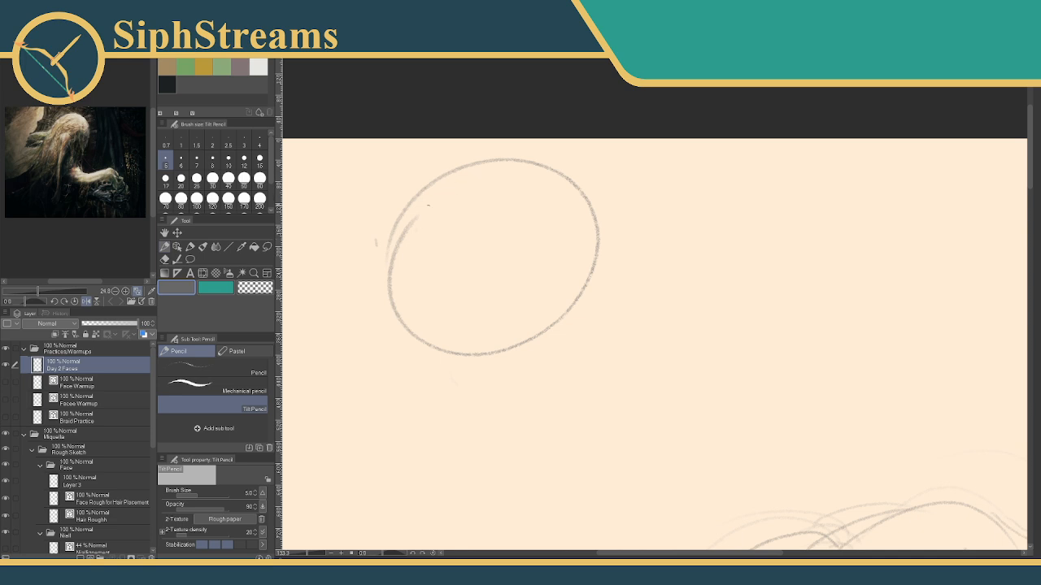
Sketch a forehead arc across the cranium oval and extend the near side of the face down toward the jaw.
mouse_move(408, 210)
left_mouse_down()
mouse_move(514, 200)
mouse_move(531, 262)
left_mouse_up()
left_click_drag(500, 161, 505, 195)
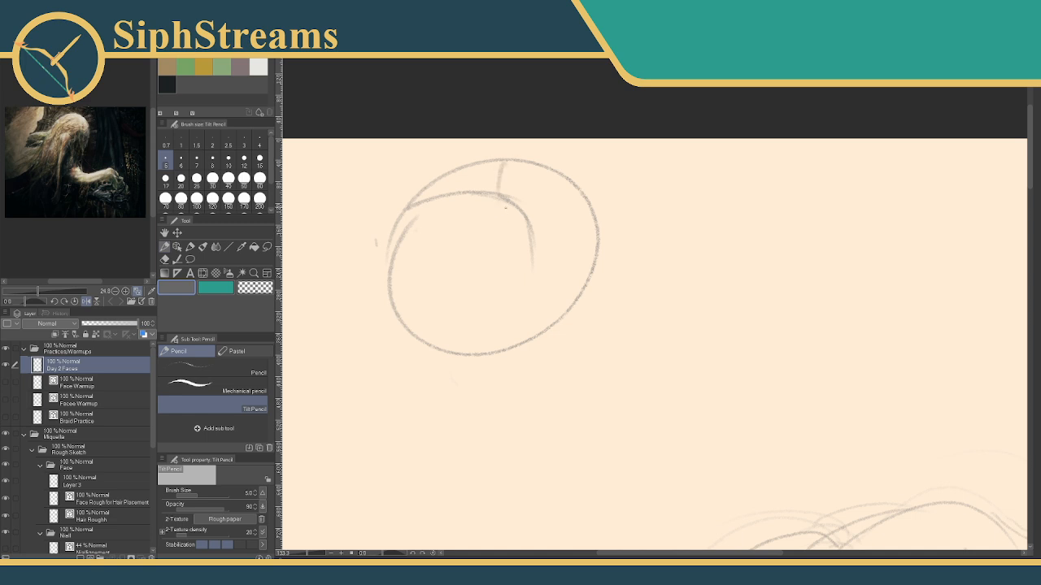
key("ctrl+z")
left_click_drag(528, 230, 533, 307)
left_click_drag(532, 272, 534, 320)
left_click_drag(529, 233, 532, 366)
left_click_drag(531, 311, 502, 405)
Add the angled forehead planes, face center line, slanted chin line and far side contour to the first head.
left_click_drag(405, 212, 381, 284)
left_click_drag(446, 197, 403, 251)
key("ctrl+z")
mouse_move(408, 206)
left_mouse_down()
mouse_move(417, 234)
mouse_move(447, 235)
mouse_move(498, 209)
left_mouse_up()
left_click_drag(427, 241, 414, 411)
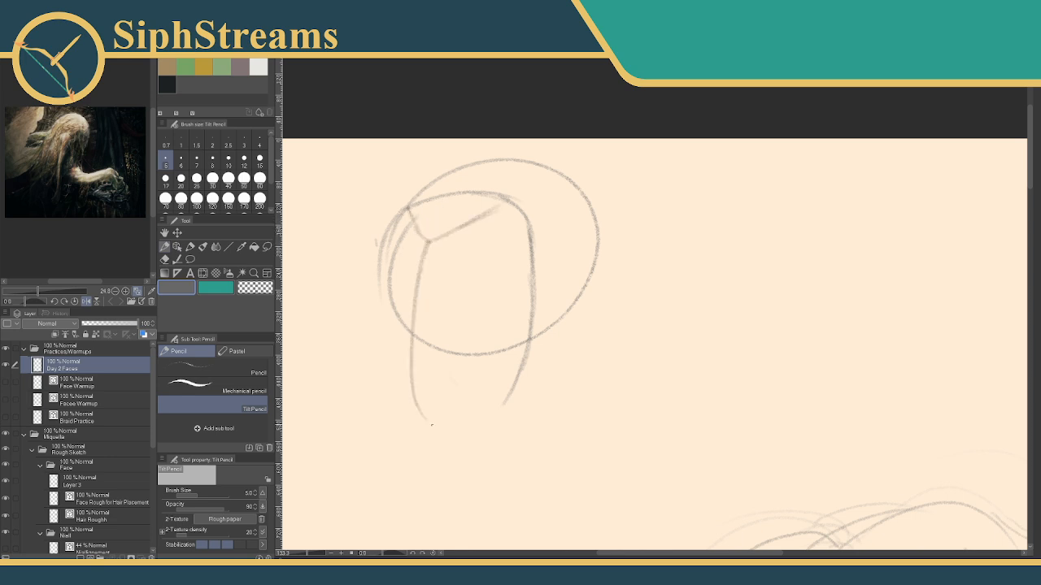
mouse_move(410, 351)
left_mouse_down()
mouse_move(416, 420)
mouse_move(496, 399)
left_mouse_up()
mouse_move(391, 244)
left_mouse_down()
mouse_move(388, 411)
mouse_move(380, 356)
mouse_move(393, 390)
left_mouse_up()
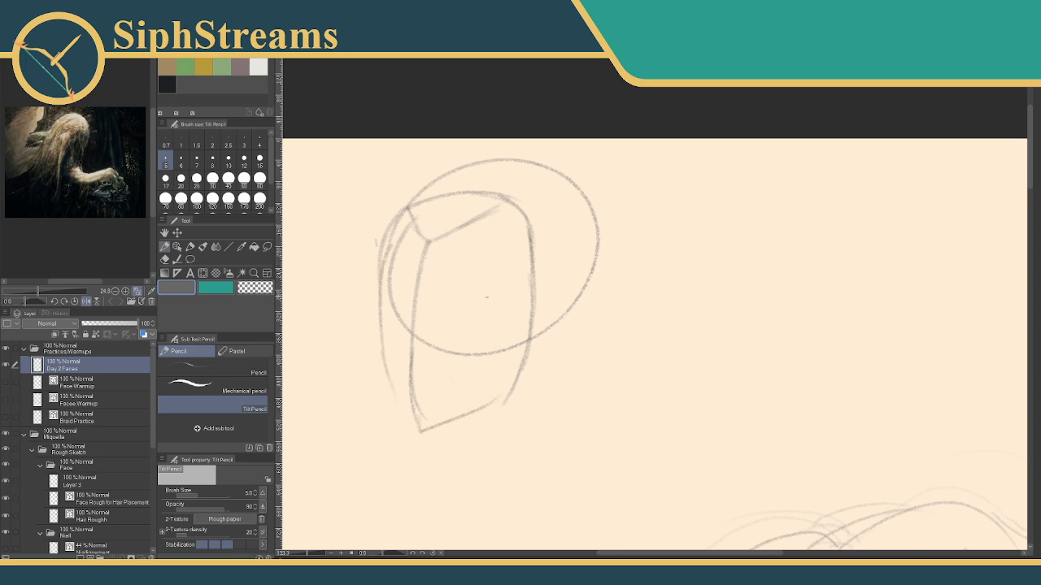
Draw an angular nose along the first head's center line and an oval eye on each side of it.
left_click_drag(499, 253, 493, 260)
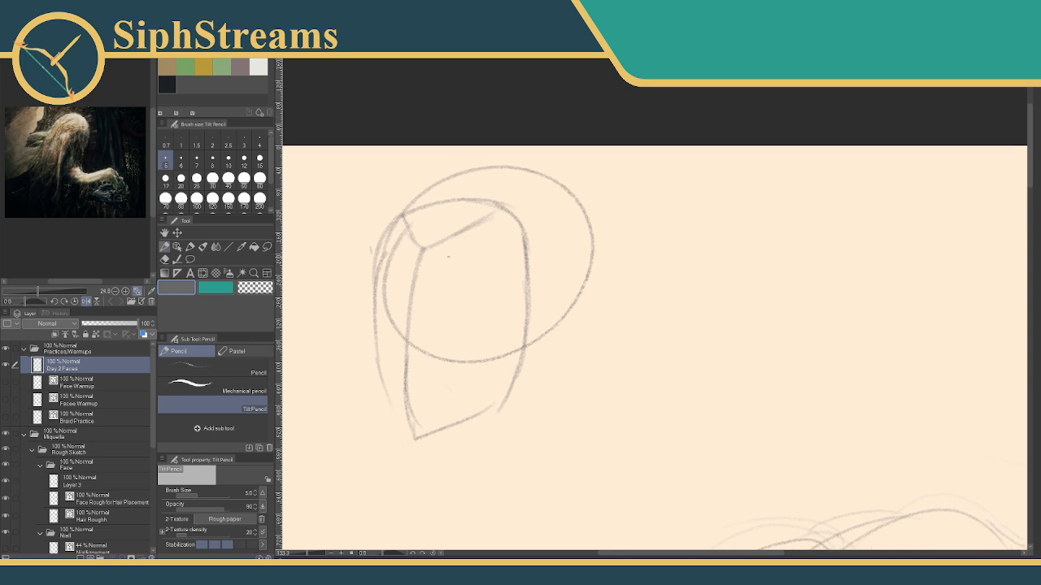
left_click_drag(414, 284, 473, 232)
key("ctrl+z")
scroll(514, 275, "down", 1)
mouse_move(413, 247)
left_mouse_down()
mouse_move(424, 279)
mouse_move(410, 314)
left_mouse_up()
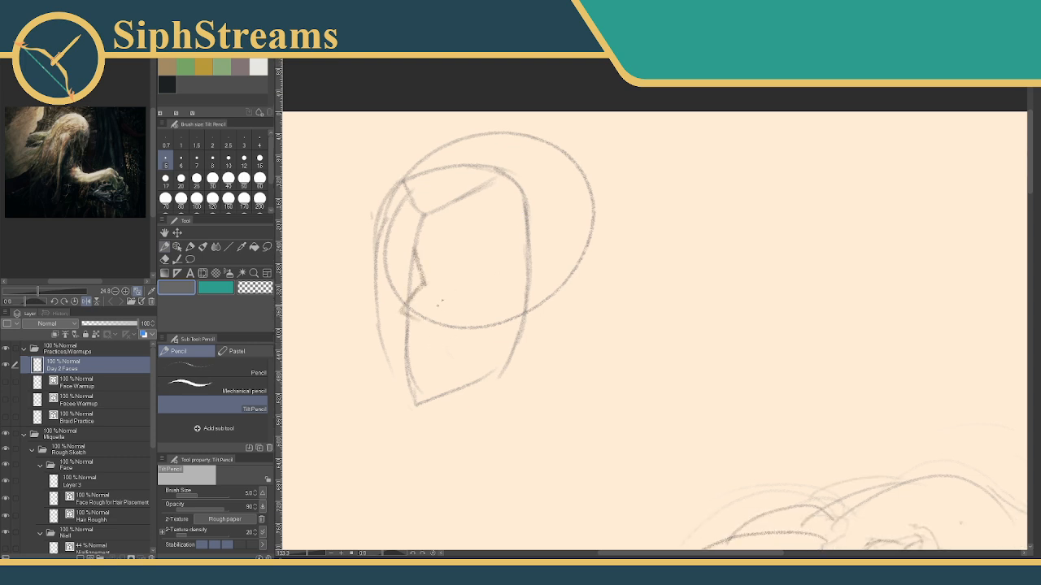
mouse_move(460, 250)
left_mouse_down()
mouse_move(460, 277)
mouse_move(467, 250)
left_mouse_up()
left_click_drag(389, 253, 400, 245)
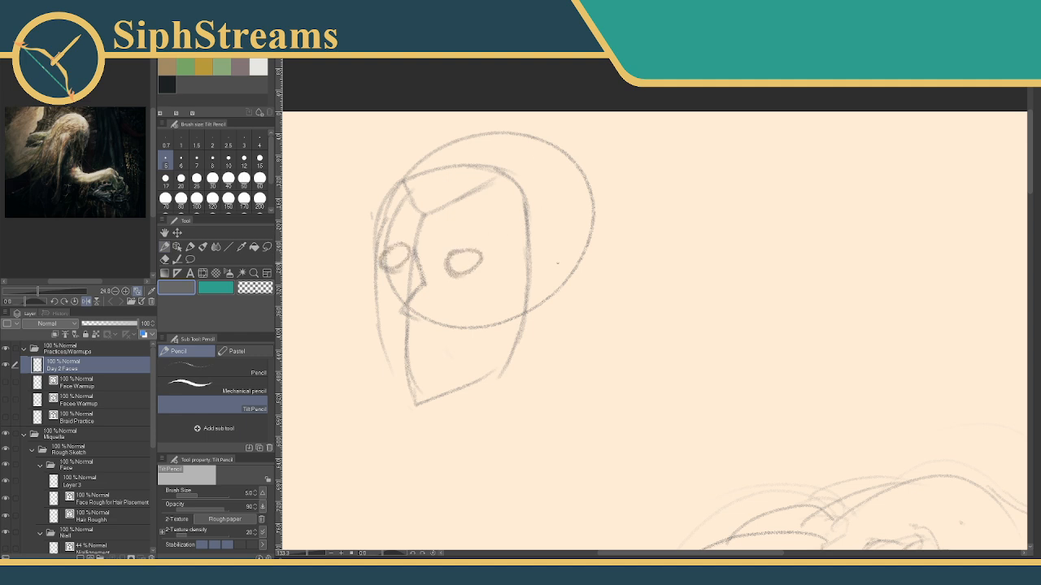
Reinforce the first head's near jaw and add the front and back lines of the neck.
left_click_drag(530, 330, 516, 354)
left_click_drag(564, 278, 560, 391)
left_click_drag(461, 387, 446, 429)
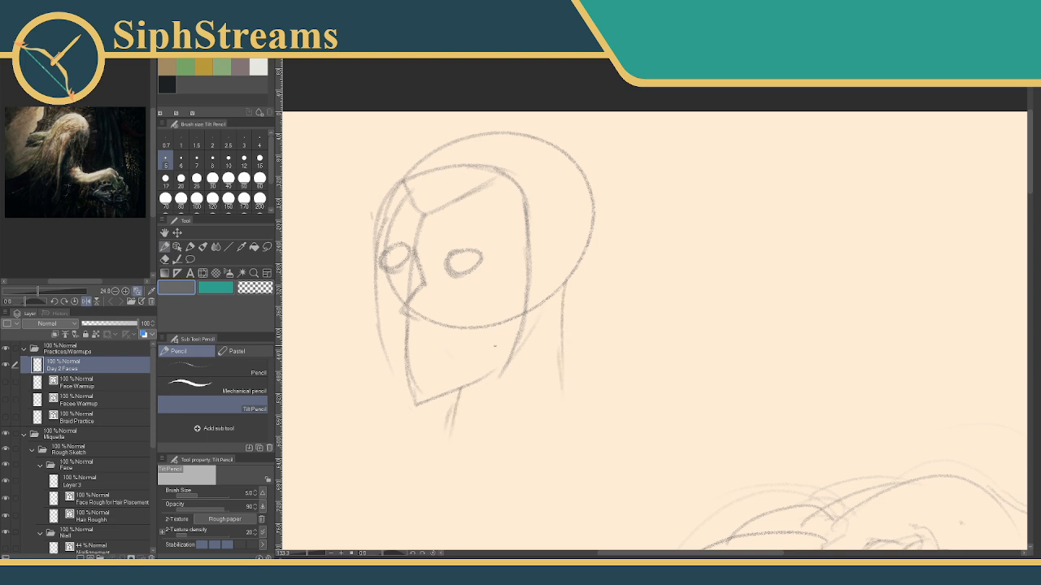
Sketch a second cranium oval beside the first head, with a curved face center line running down below it.
mouse_move(583, 262)
left_mouse_down()
mouse_move(444, 352)
mouse_move(562, 284)
mouse_move(539, 282)
left_mouse_up()
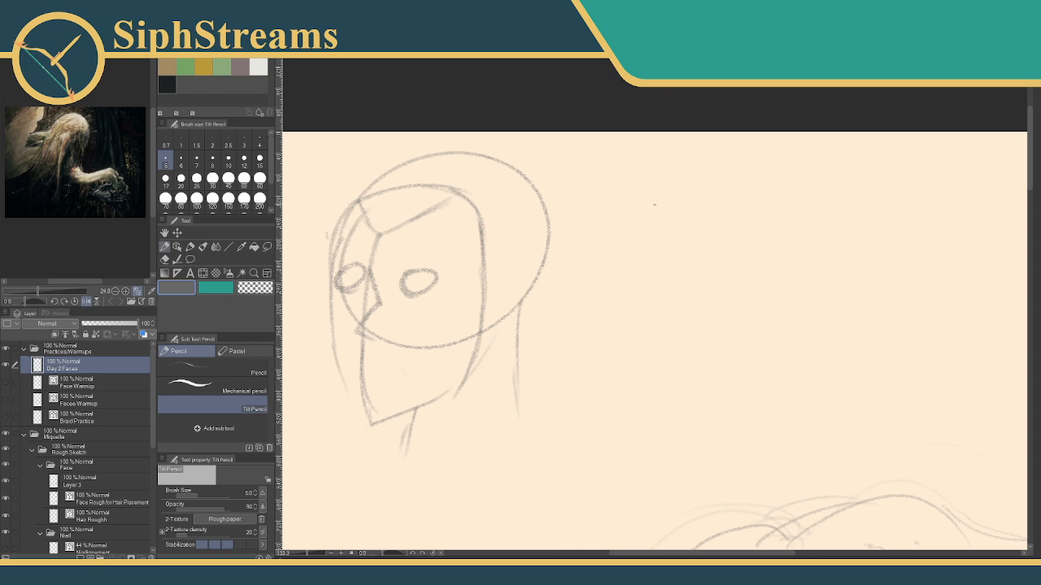
mouse_move(648, 184)
left_mouse_down()
mouse_move(622, 322)
mouse_move(612, 166)
mouse_move(615, 273)
mouse_move(623, 171)
mouse_move(615, 200)
mouse_move(716, 349)
mouse_move(622, 208)
left_mouse_up()
key("ctrl+z")
key("ctrl+z")
mouse_move(714, 190)
left_mouse_down()
mouse_move(688, 206)
mouse_move(666, 241)
mouse_move(652, 305)
mouse_move(667, 445)
left_mouse_up()
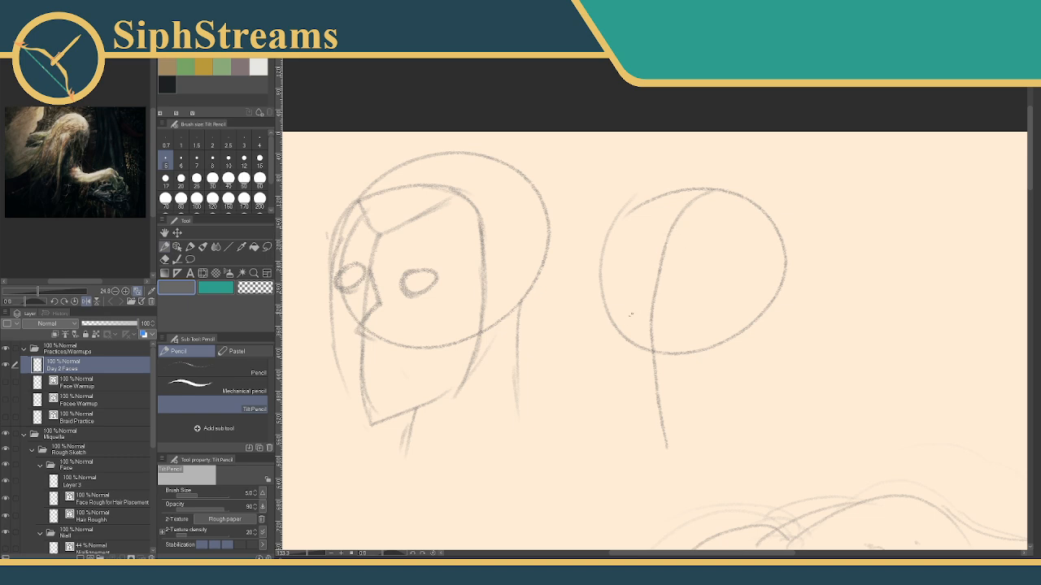
Try a curved horizontal guide across the lower part of the second oval, redrawing it for a better curve.
left_click_drag(600, 304, 755, 302)
key("ctrl+x")
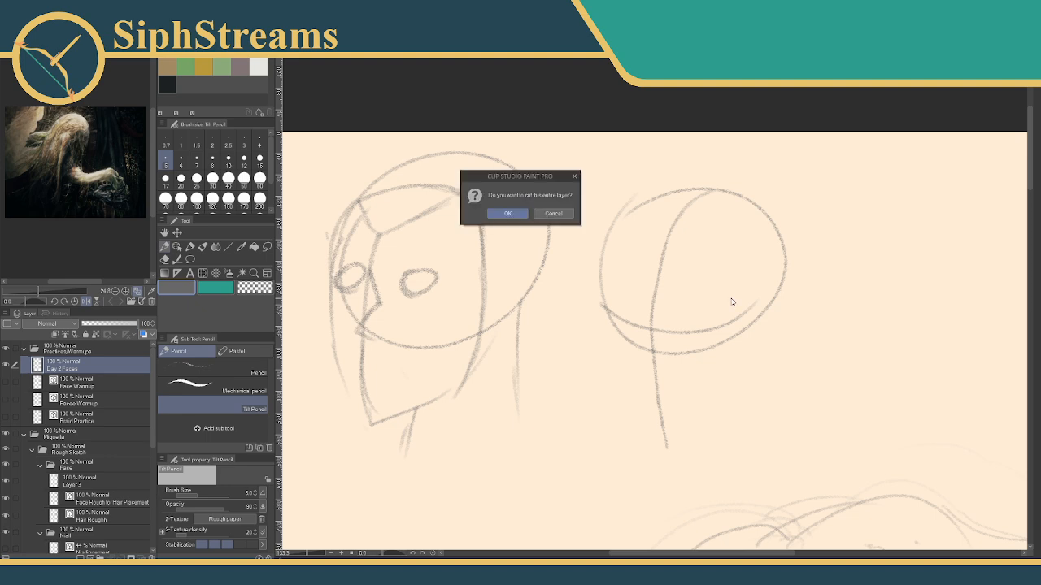
left_click(512, 215)
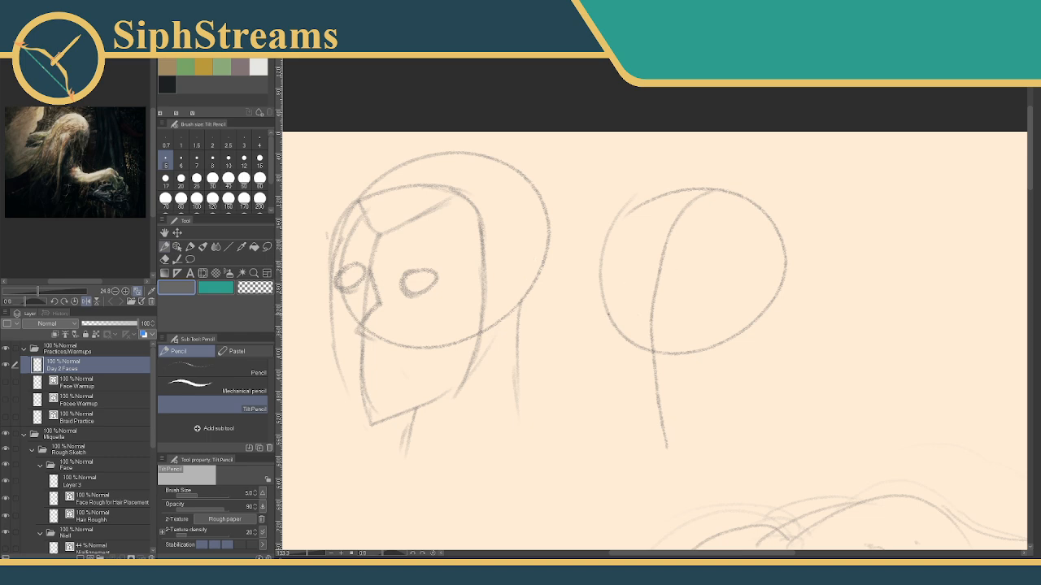
left_click_drag(600, 302, 749, 322)
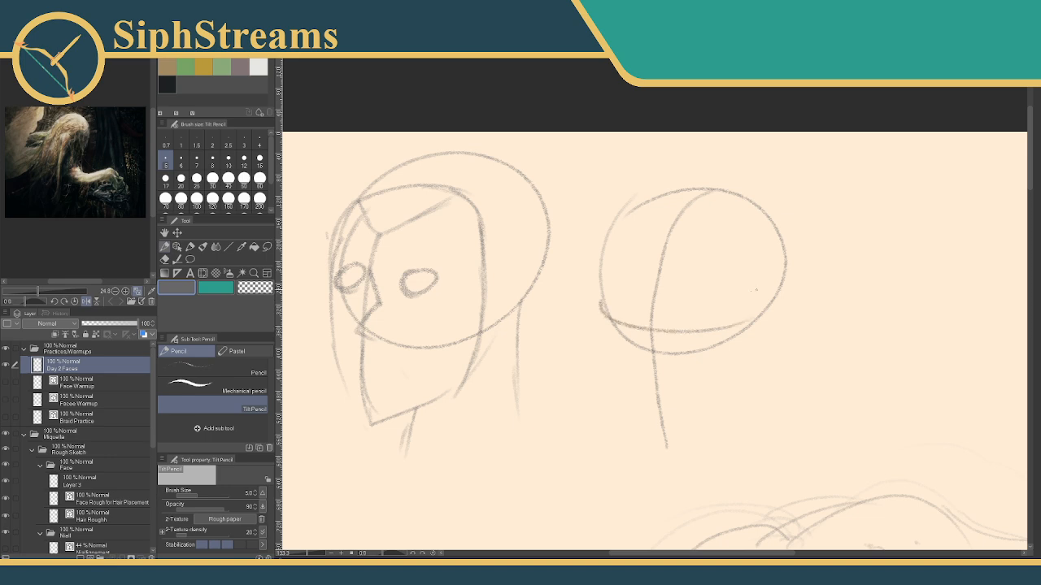
key("ctrl+z")
mouse_move(603, 292)
left_mouse_down()
mouse_move(746, 290)
mouse_move(760, 313)
left_mouse_up()
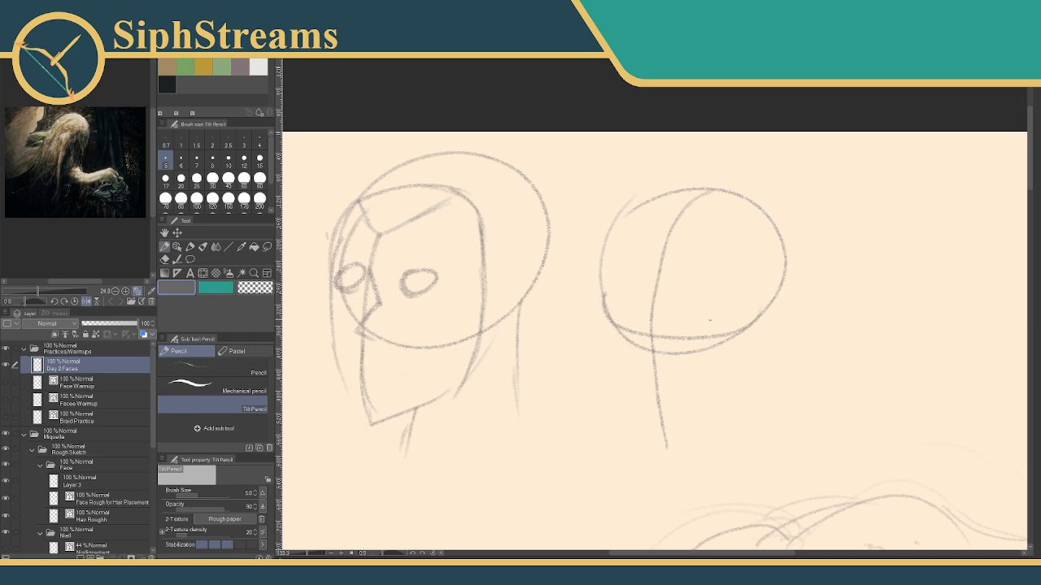
Try a curved line meeting a straight vertical one beside the second head, and undo both strokes.
mouse_move(709, 320)
left_mouse_down()
mouse_move(506, 309)
mouse_move(454, 321)
left_mouse_up()
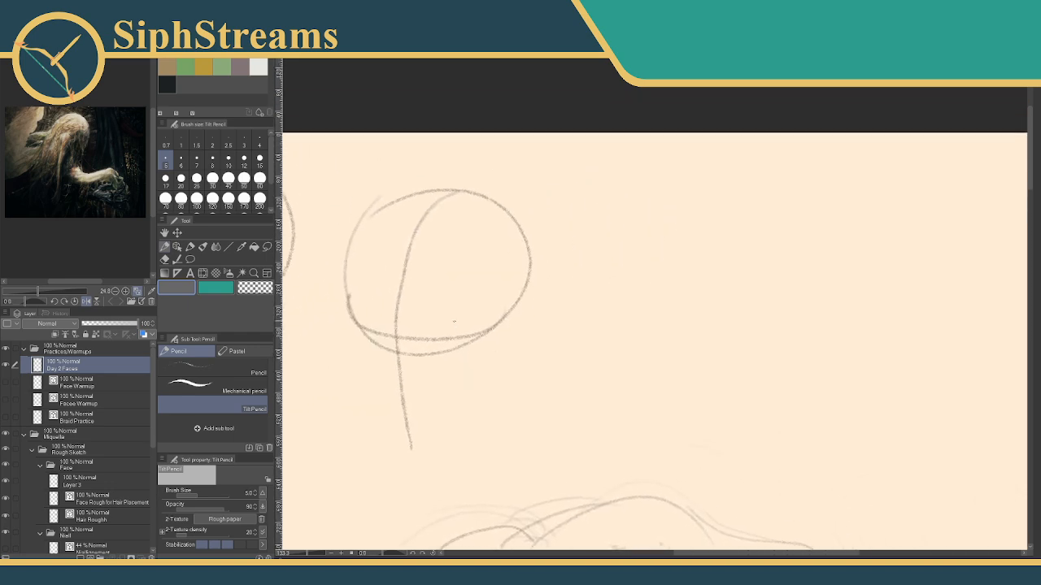
left_click_drag(658, 206, 618, 409)
left_click_drag(661, 206, 661, 378)
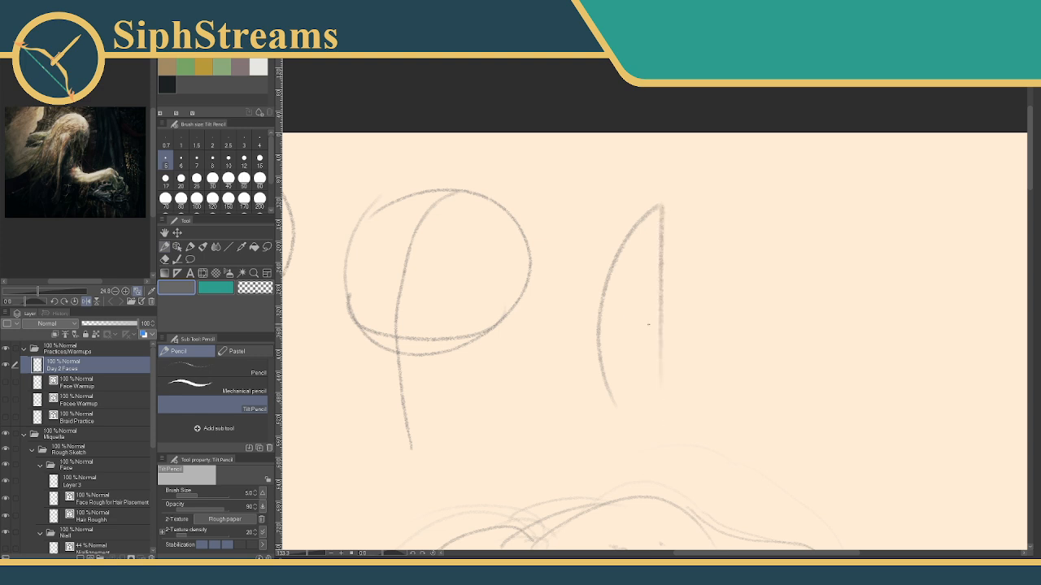
key("ctrl+z")
key("ctrl+z")
Try alternative center line curves on the second head, and undo them together with the lower horizontal guide.
mouse_move(326, 314)
left_mouse_down()
mouse_move(411, 271)
mouse_move(395, 327)
left_mouse_up()
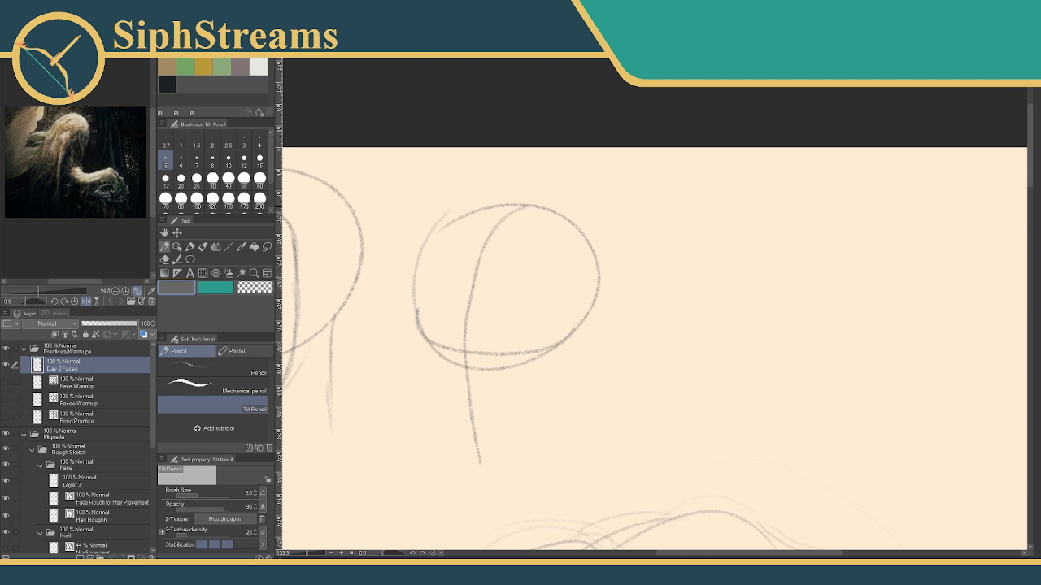
mouse_move(520, 205)
left_mouse_down()
mouse_move(478, 253)
mouse_move(466, 330)
left_mouse_up()
mouse_move(498, 208)
left_mouse_down()
mouse_move(474, 270)
mouse_move(477, 254)
left_mouse_up()
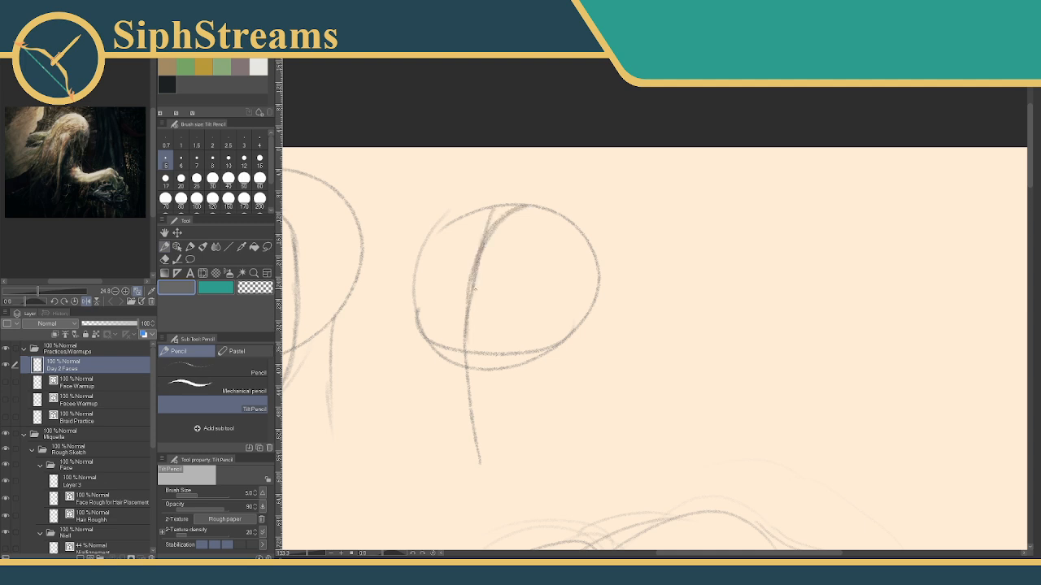
key("ctrl+z")
key("ctrl+z")
key("ctrl+z")
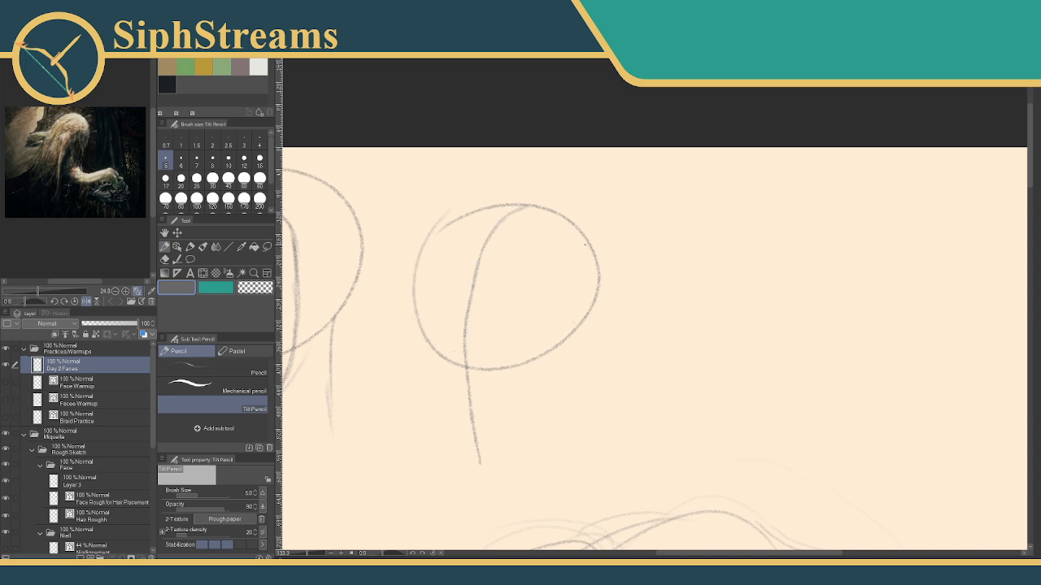
Sketch narrow side planes inside both edges of the second oval and thin the darker one with the Rough eraser.
mouse_move(577, 235)
left_mouse_down()
mouse_move(557, 272)
mouse_move(553, 336)
left_mouse_up()
left_click_drag(581, 237, 561, 323)
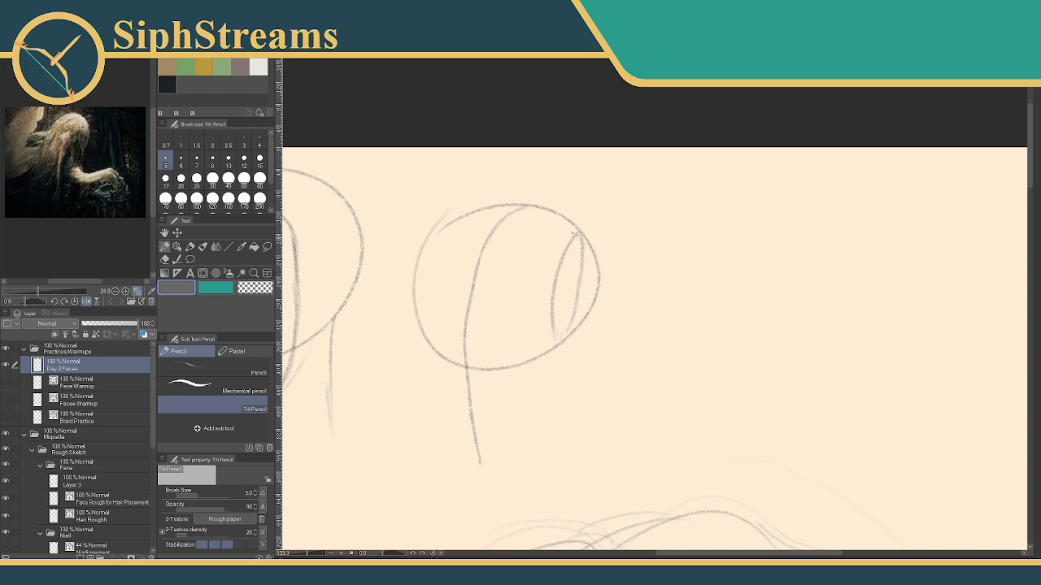
left_click_drag(444, 227, 427, 301)
left_click_drag(431, 265, 427, 337)
mouse_move(452, 235)
left_mouse_down()
mouse_move(421, 332)
mouse_move(429, 289)
left_mouse_up()
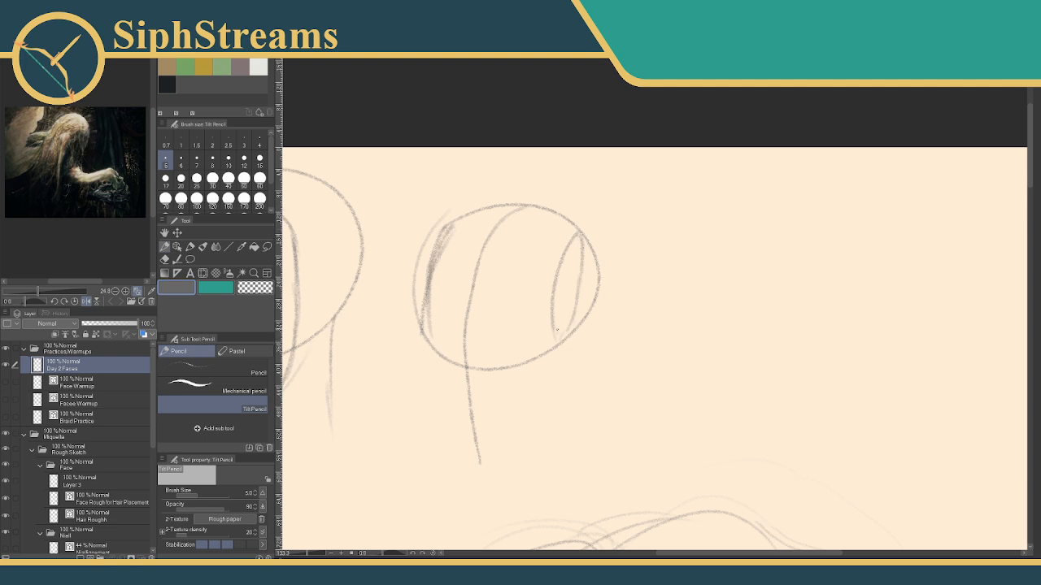
key("e")
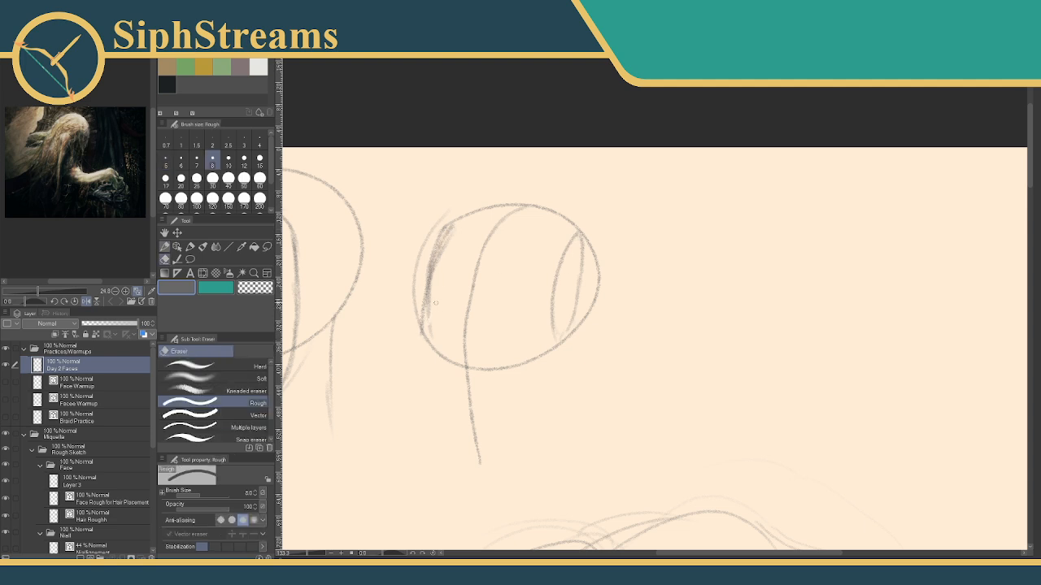
mouse_move(433, 303)
left_mouse_down()
mouse_move(432, 331)
mouse_move(438, 285)
mouse_move(428, 303)
mouse_move(452, 236)
mouse_move(433, 282)
mouse_move(452, 227)
left_mouse_up()
key("p")
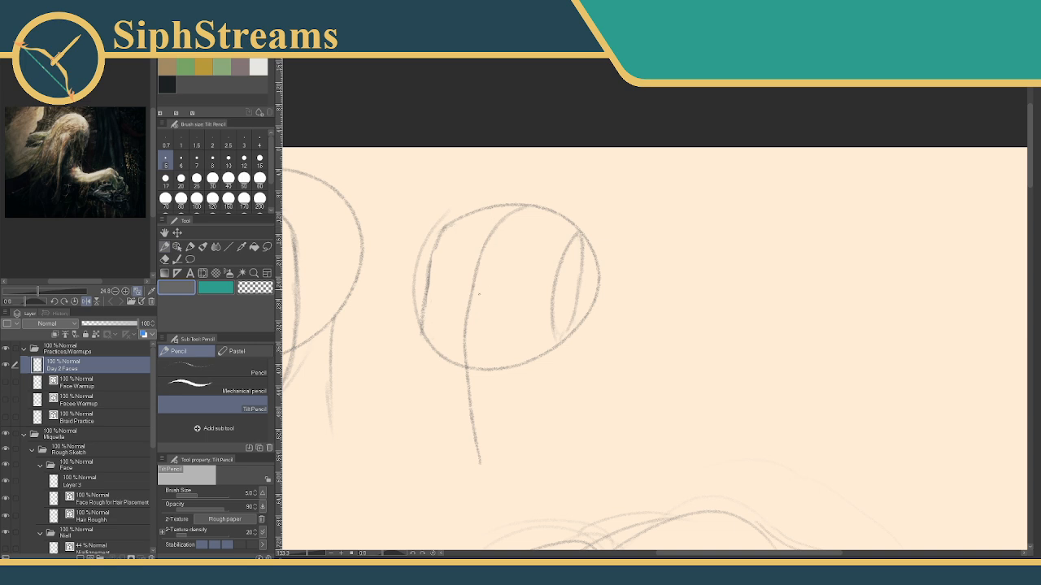
Add the brow line, both side contours, chin marks and a nose base guide to the second head.
left_click_drag(426, 286, 579, 278)
left_click_drag(577, 236, 541, 397)
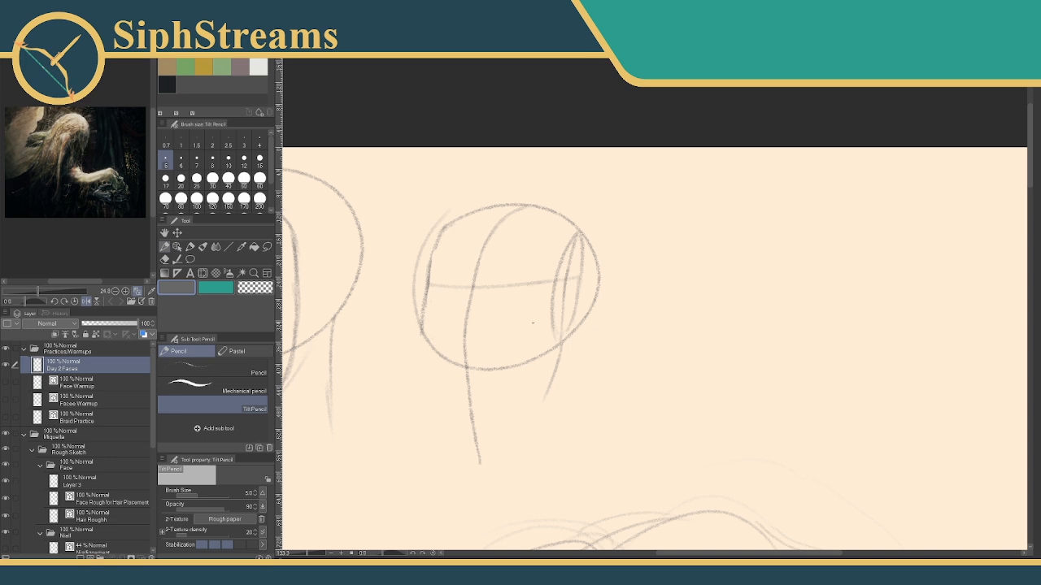
mouse_move(452, 224)
left_mouse_down()
mouse_move(426, 292)
mouse_move(419, 367)
mouse_move(445, 415)
mouse_move(483, 419)
left_mouse_up()
left_click_drag(480, 464, 491, 459)
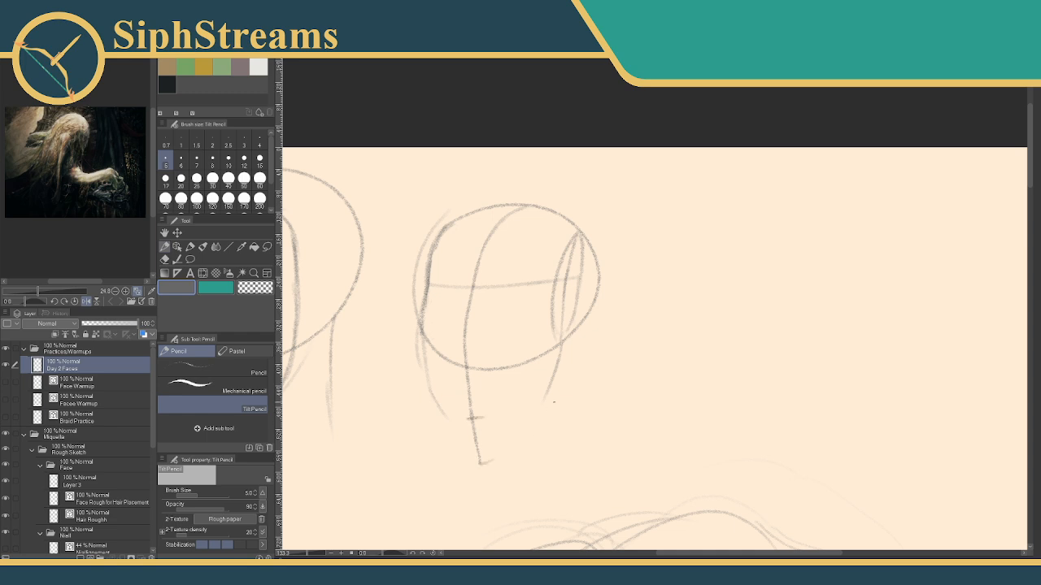
left_click_drag(454, 347, 478, 348)
left_click_drag(558, 340, 460, 351)
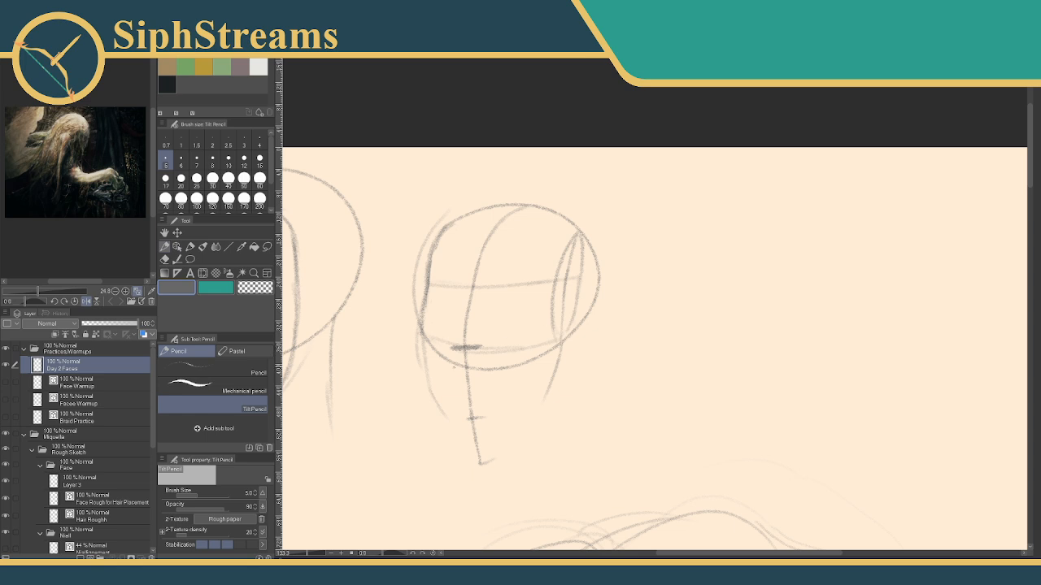
Connect both sides of the second head's jaw to the chin mark and add a hairline guide across the forehead.
left_click_drag(472, 418, 579, 338)
left_click_drag(487, 418, 571, 340)
left_click_drag(420, 332, 460, 415)
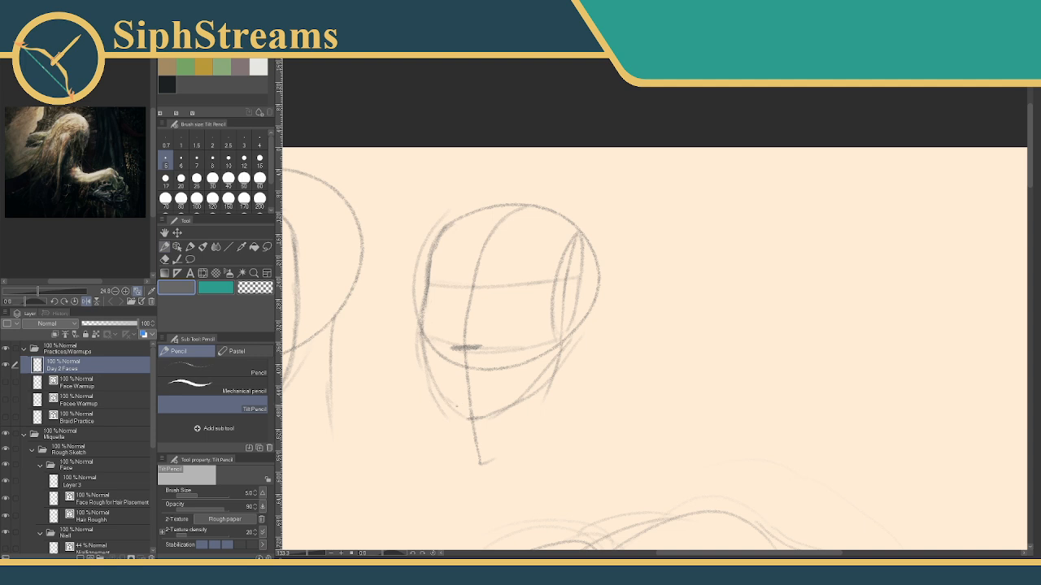
mouse_move(453, 228)
left_mouse_down()
mouse_move(565, 213)
mouse_move(526, 219)
mouse_move(562, 230)
mouse_move(460, 230)
left_mouse_up()
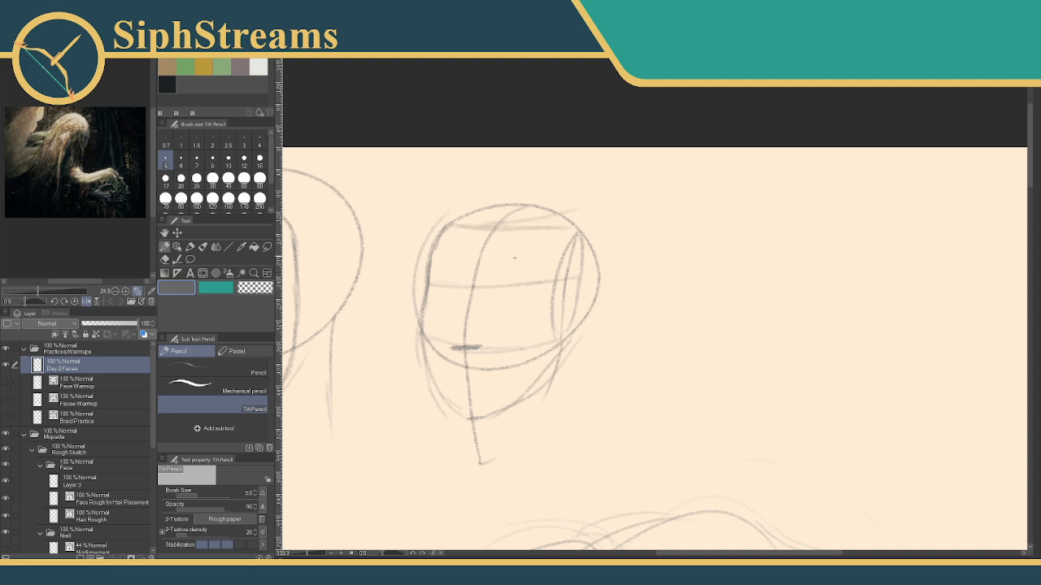
Reinforce the second head's eye line and sketch its nose, mouth, both eyes and eyebrows.
mouse_move(431, 279)
left_mouse_down()
mouse_move(547, 286)
mouse_move(535, 289)
left_mouse_up()
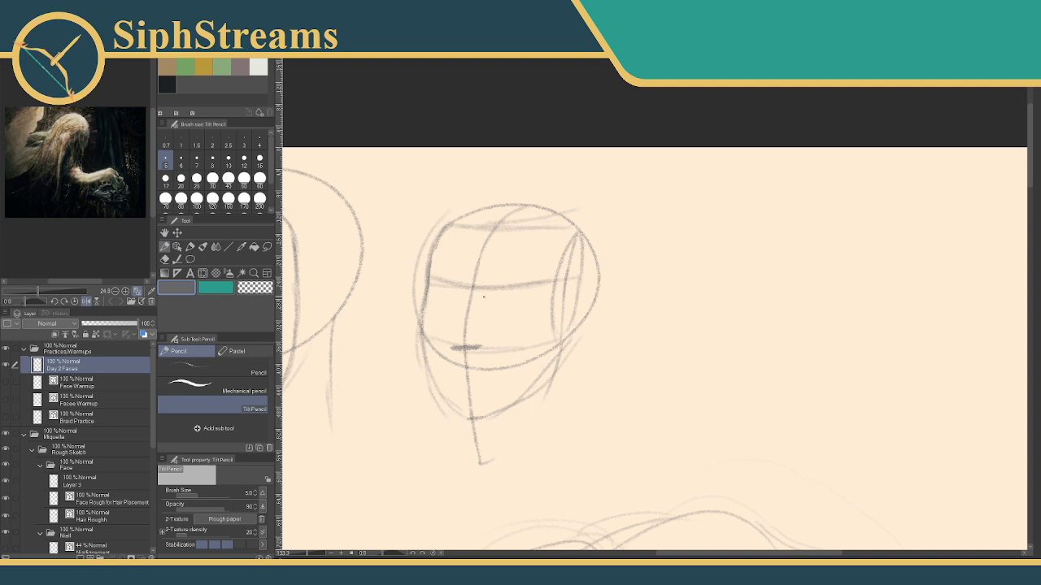
left_click_drag(472, 291, 452, 346)
mouse_move(453, 345)
left_mouse_down()
mouse_move(478, 348)
mouse_move(493, 370)
left_mouse_up()
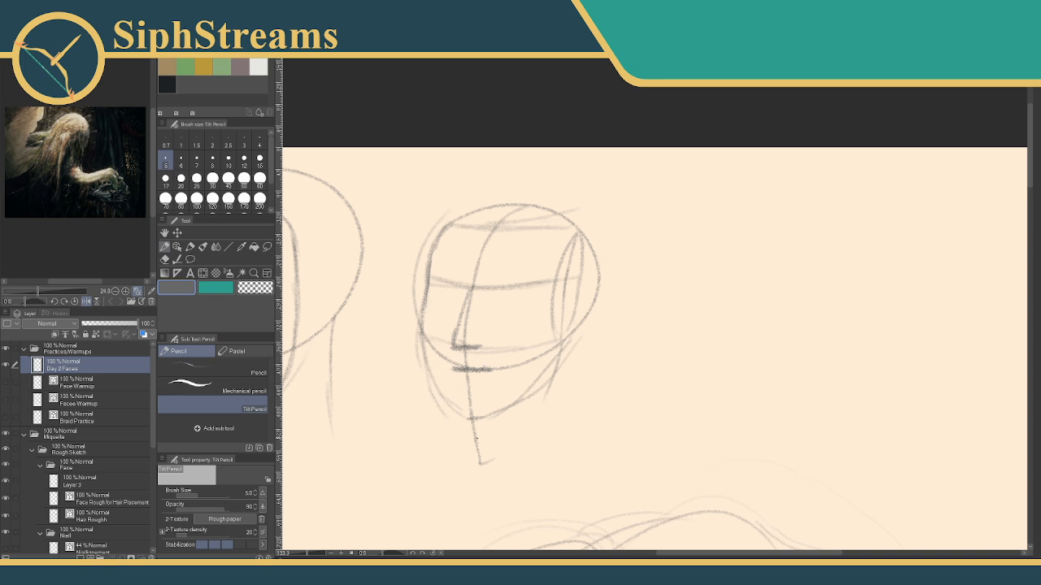
left_click_drag(503, 284, 513, 291)
mouse_move(444, 282)
left_mouse_down()
mouse_move(460, 291)
mouse_move(468, 266)
mouse_move(517, 270)
left_mouse_up()
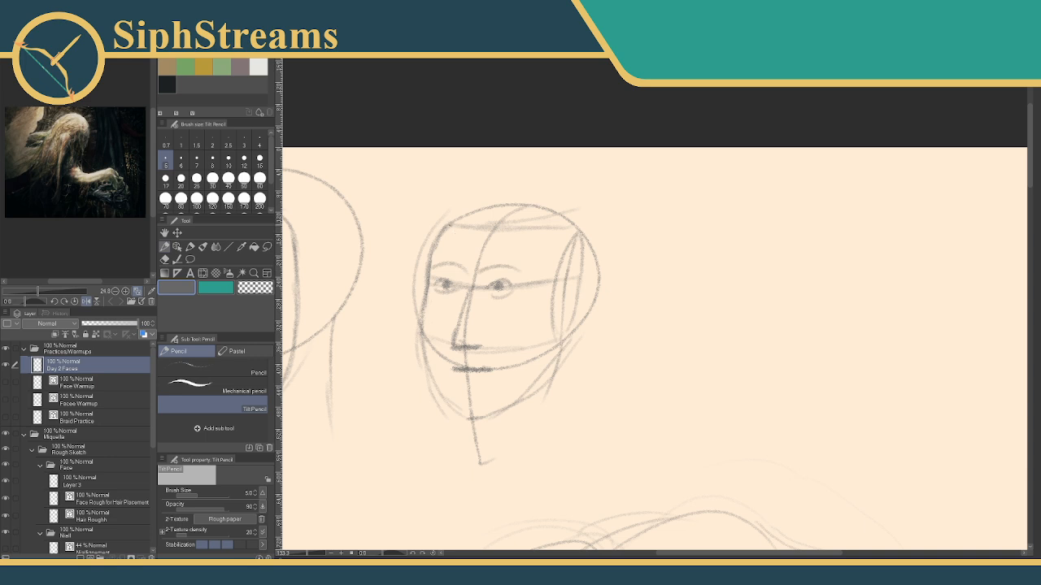
Add a parted hairline, a neck line and an outer hair contour flowing to the shoulder on the second head.
mouse_move(419, 259)
left_mouse_down()
mouse_move(503, 236)
mouse_move(626, 230)
mouse_move(541, 251)
mouse_move(575, 254)
mouse_move(554, 257)
mouse_move(558, 277)
mouse_move(574, 261)
mouse_move(577, 372)
left_mouse_up()
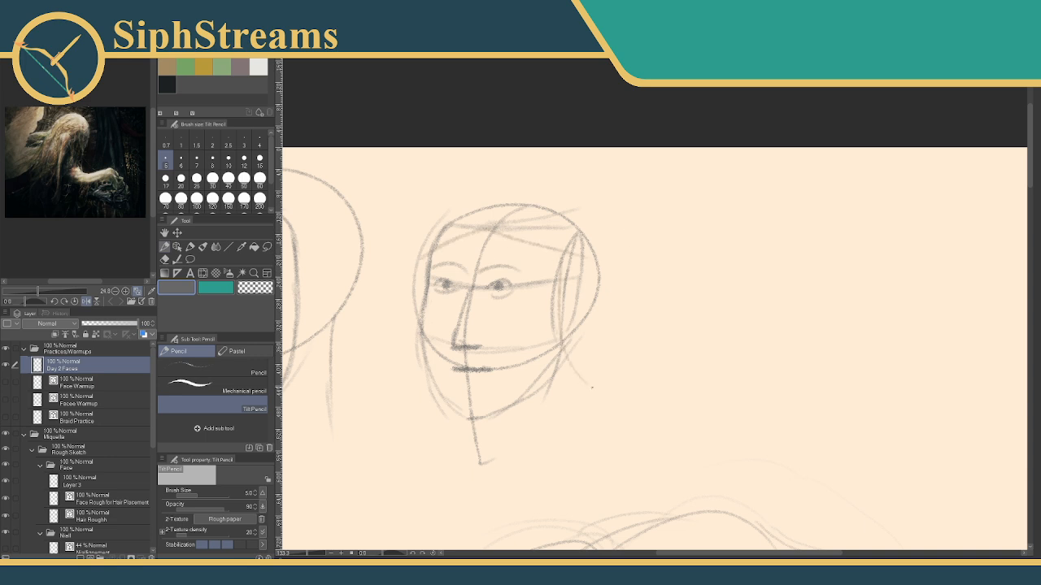
mouse_move(595, 231)
left_mouse_down()
mouse_move(698, 372)
mouse_move(591, 385)
left_mouse_up()
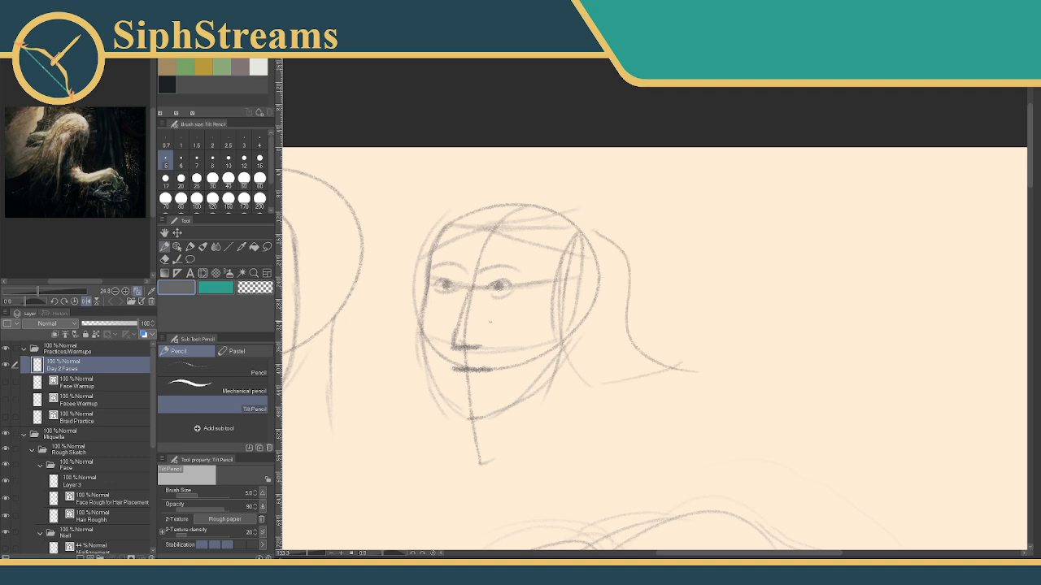
left_click_drag(440, 239, 411, 313)
mouse_move(495, 281)
left_mouse_down()
mouse_move(711, 239)
mouse_move(392, 249)
mouse_move(293, 273)
left_mouse_up()
left_click_drag(548, 296, 349, 291)
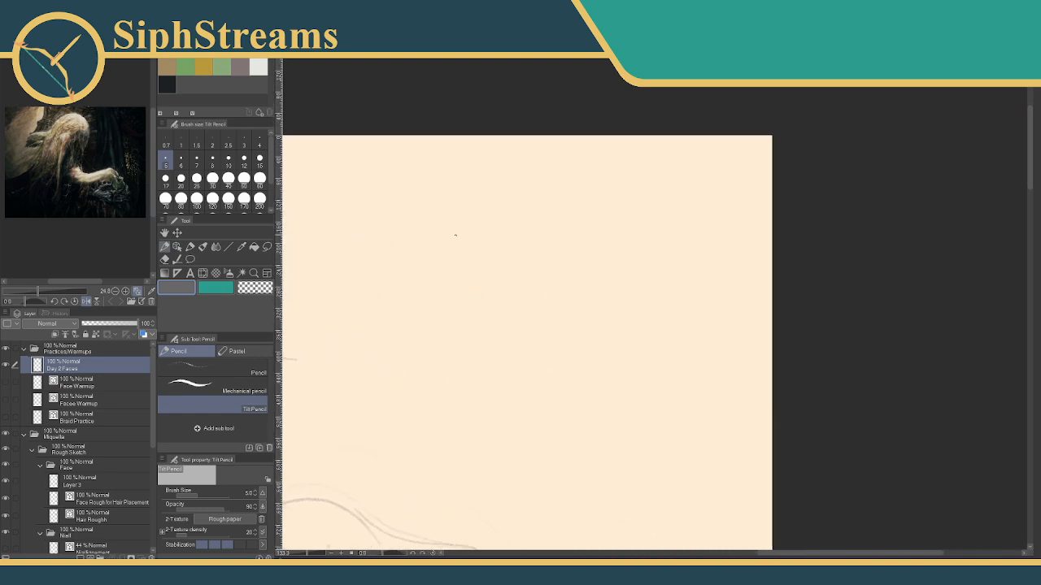
left_click_drag(460, 217, 419, 229)
mouse_move(507, 272)
left_mouse_down()
mouse_move(697, 226)
mouse_move(801, 218)
left_mouse_up()
left_click_drag(525, 254, 368, 312)
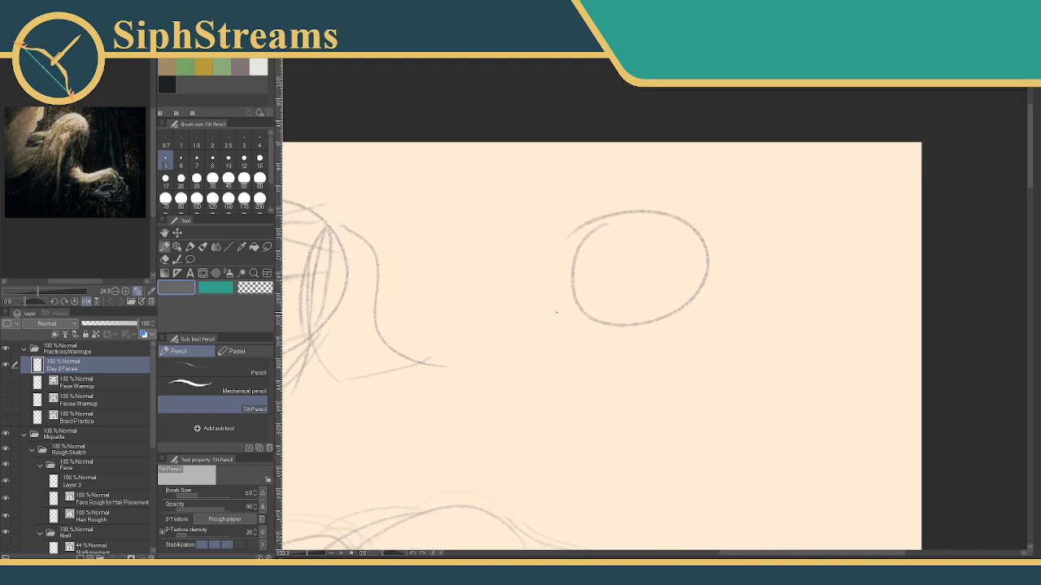
key("ctrl+z")
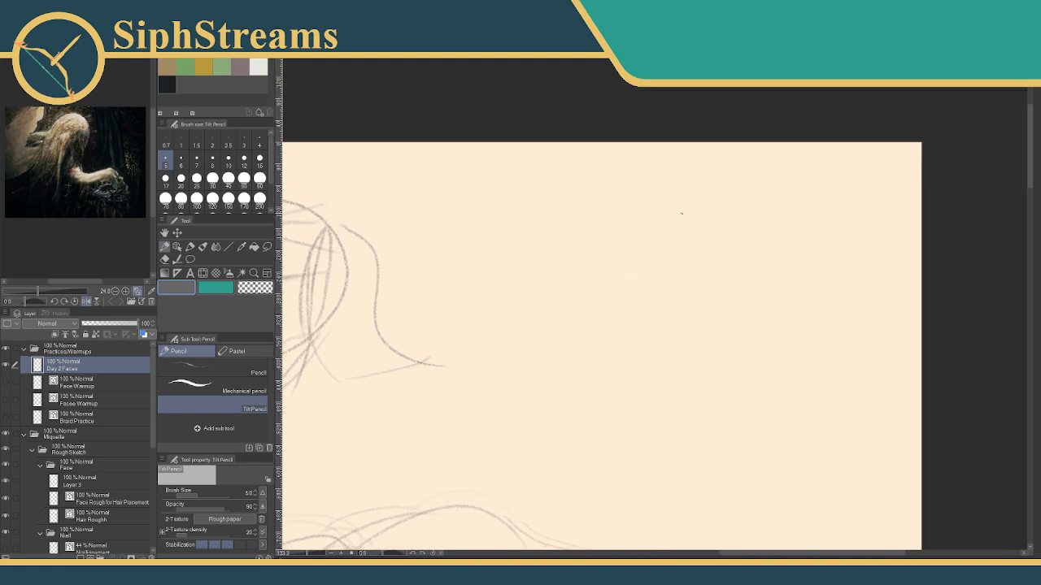
mouse_move(650, 218)
left_mouse_down()
mouse_move(722, 314)
mouse_move(630, 214)
left_mouse_up()
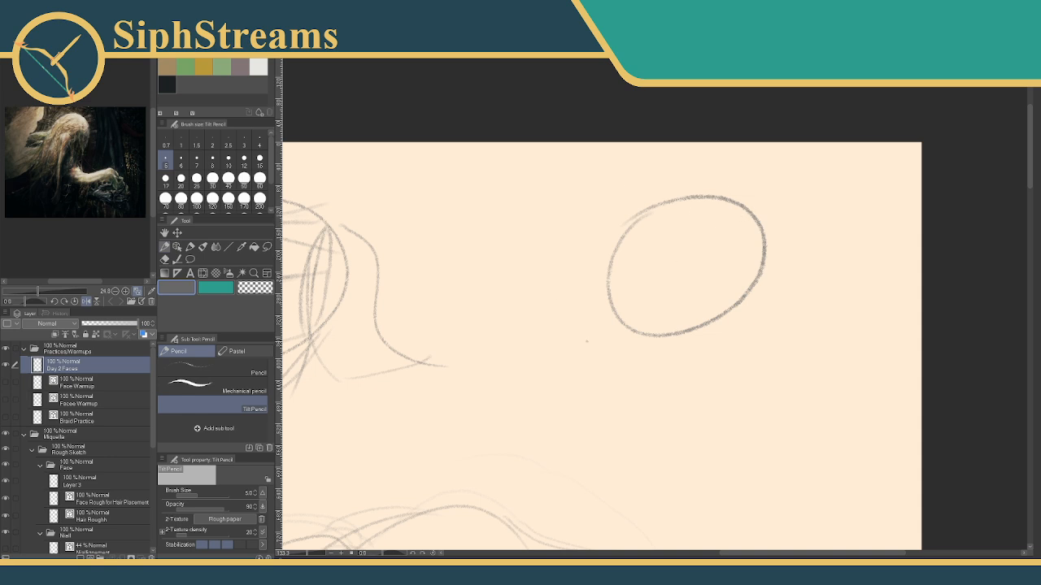
left_click_drag(741, 210, 739, 322)
left_click_drag(743, 216, 746, 282)
mouse_move(685, 210)
left_mouse_down()
mouse_move(648, 334)
mouse_move(656, 409)
left_mouse_up()
key("ctrl+z")
key("ctrl+z")
key("ctrl+z")
key("ctrl+z")
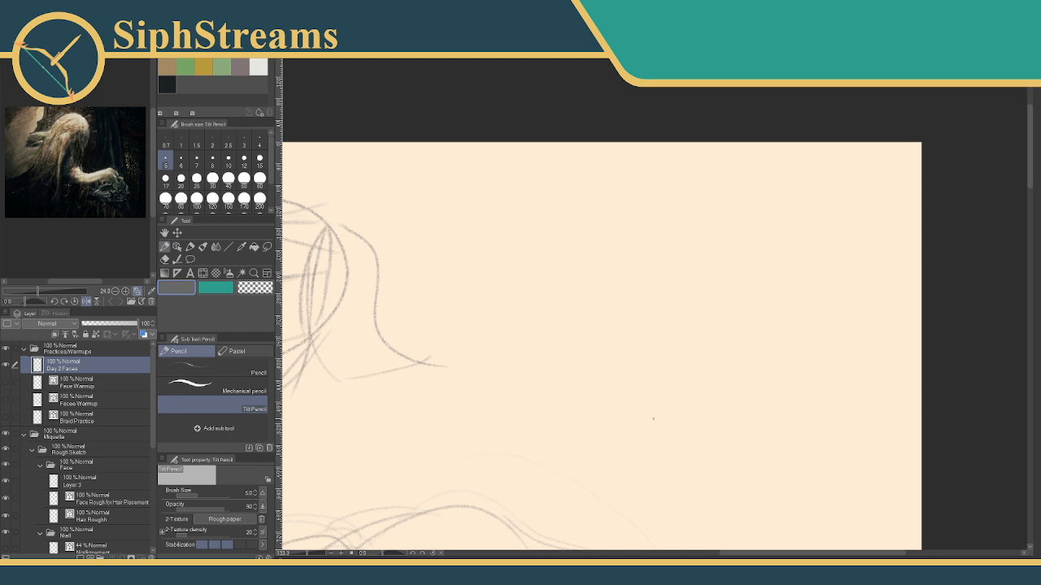
Sketch a large oval near the canvas's upper right corner for the third head, with a curved center line running down to the chin.
mouse_move(612, 238)
left_mouse_down()
mouse_move(530, 244)
mouse_move(649, 309)
mouse_move(512, 228)
mouse_move(546, 236)
mouse_move(541, 209)
mouse_move(699, 205)
mouse_move(573, 216)
mouse_move(544, 287)
mouse_move(538, 235)
left_mouse_up()
key("ctrl+z")
key("ctrl+z")
key("ctrl+z")
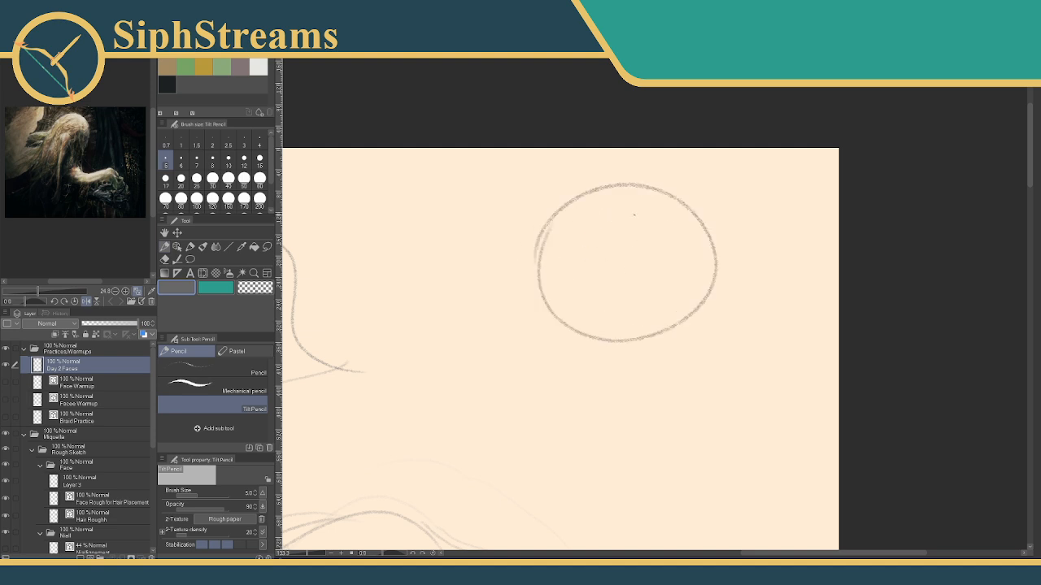
mouse_move(627, 192)
left_mouse_down()
mouse_move(604, 246)
mouse_move(613, 274)
mouse_move(624, 192)
mouse_move(598, 235)
mouse_move(602, 354)
left_mouse_up()
left_click_drag(596, 275, 590, 335)
left_click_drag(590, 299, 594, 396)
left_click_drag(590, 272, 597, 423)
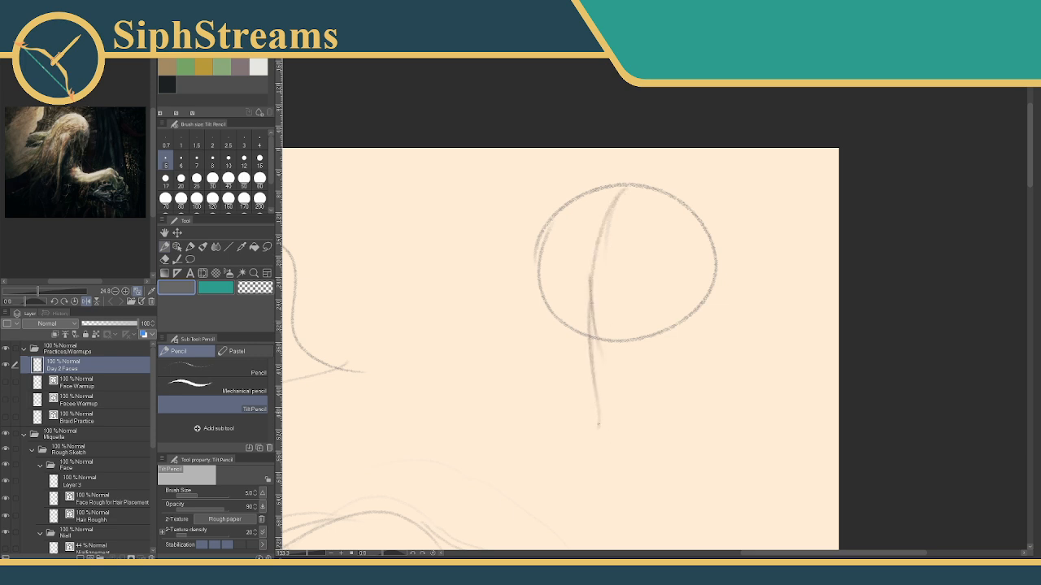
Outline the third head's forehead and side plane, add the eye line, and connect both sides of the jaw to the chin.
mouse_move(551, 238)
left_mouse_down()
mouse_move(591, 222)
mouse_move(578, 221)
mouse_move(650, 220)
left_mouse_up()
left_click_drag(650, 224, 668, 273)
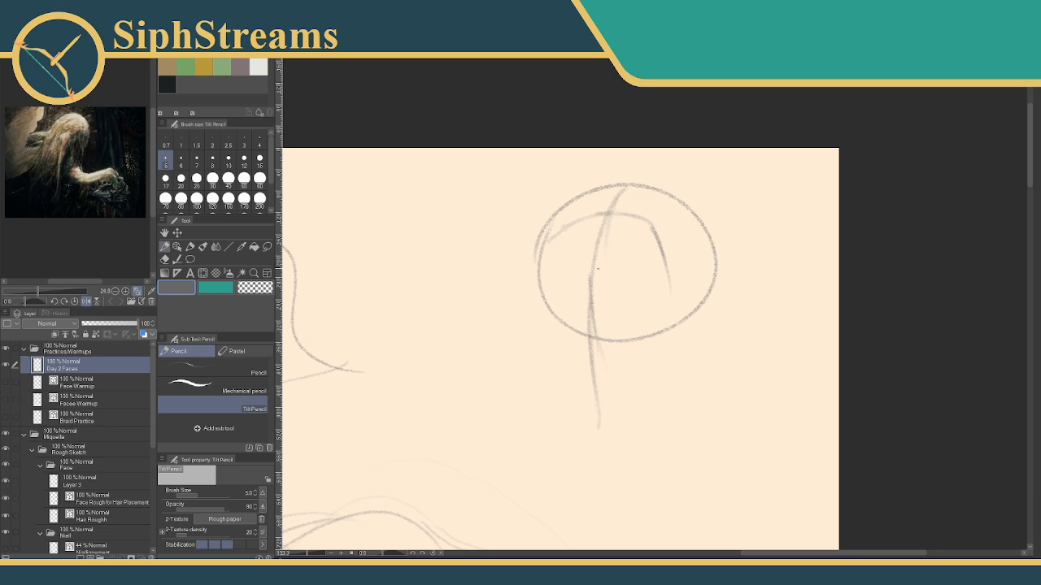
left_click_drag(557, 294, 651, 290)
mouse_move(527, 299)
left_mouse_down()
mouse_move(550, 298)
mouse_move(522, 298)
left_mouse_up()
key("ctrl+z")
mouse_move(537, 293)
left_mouse_down()
mouse_move(673, 282)
mouse_move(613, 288)
mouse_move(639, 287)
mouse_move(657, 343)
left_mouse_up()
mouse_move(665, 303)
left_mouse_down()
mouse_move(646, 390)
mouse_move(597, 412)
left_mouse_up()
mouse_move(537, 268)
left_mouse_down()
mouse_move(543, 348)
mouse_move(567, 400)
mouse_move(596, 408)
left_mouse_up()
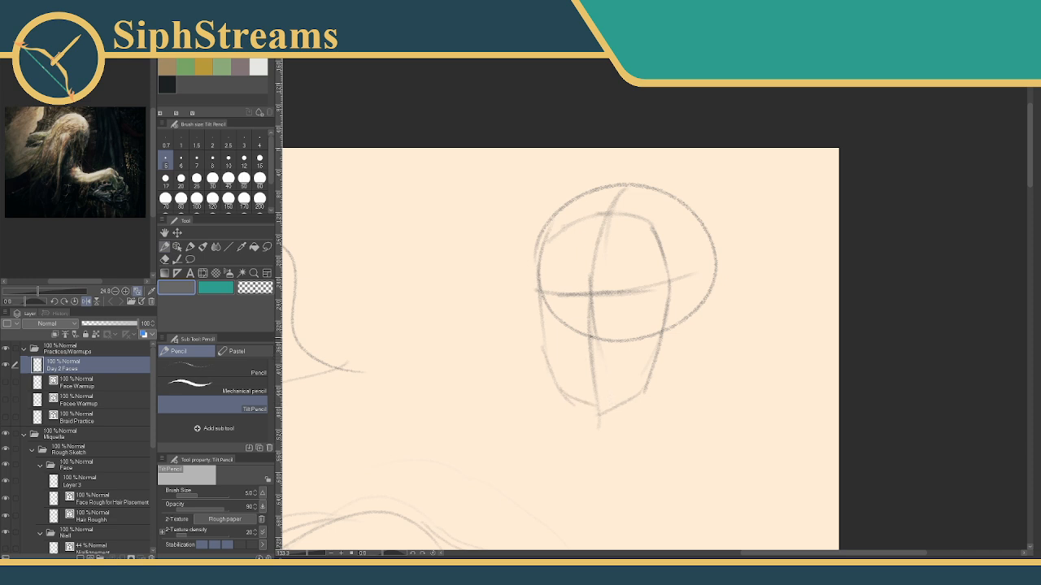
Add eyes, nose, mouth, eyebrows and a center-parted hairline to the third head.
mouse_move(583, 352)
left_mouse_down()
mouse_move(608, 352)
mouse_move(592, 380)
mouse_move(611, 380)
left_mouse_up()
key("ctrl+z")
mouse_move(613, 295)
left_mouse_down()
mouse_move(557, 296)
mouse_move(587, 286)
mouse_move(577, 333)
mouse_move(616, 361)
left_mouse_up()
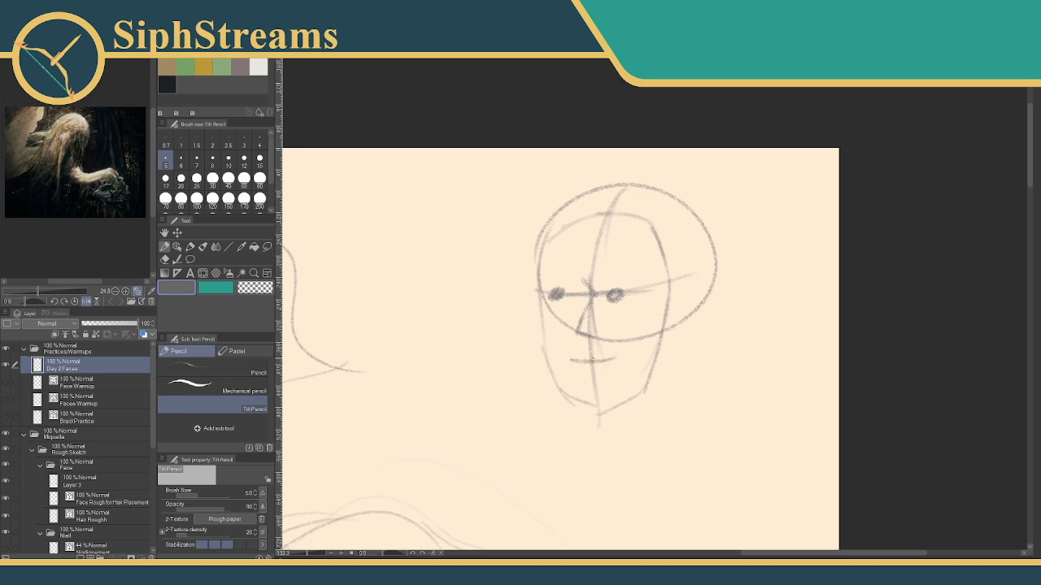
mouse_move(565, 274)
left_mouse_down()
mouse_move(541, 281)
mouse_move(634, 282)
left_mouse_up()
mouse_move(608, 216)
left_mouse_down()
mouse_move(535, 248)
mouse_move(688, 256)
left_mouse_up()
left_click_drag(629, 230, 663, 259)
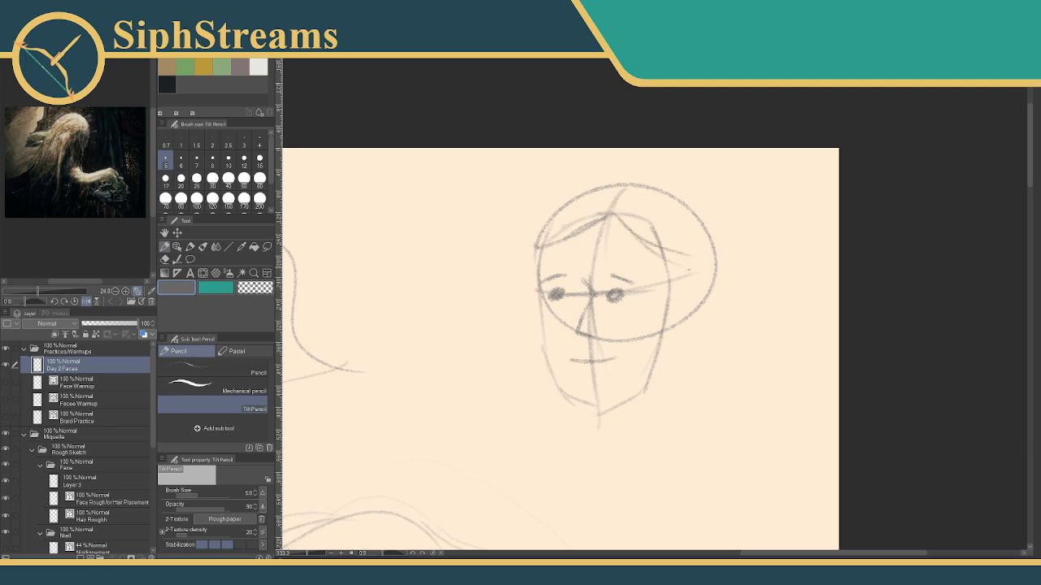
Draw the third head's neck lines and surround it with long hair falling past the jaw on both sides.
left_click_drag(688, 323, 685, 409)
left_click_drag(580, 405, 577, 441)
key("ctrl+z")
key("ctrl+z")
key("ctrl+z")
mouse_move(627, 169)
left_mouse_down()
mouse_move(587, 174)
mouse_move(523, 313)
mouse_move(528, 273)
mouse_move(533, 372)
left_mouse_up()
left_click_drag(630, 167, 763, 358)
left_click_drag(762, 319, 749, 437)
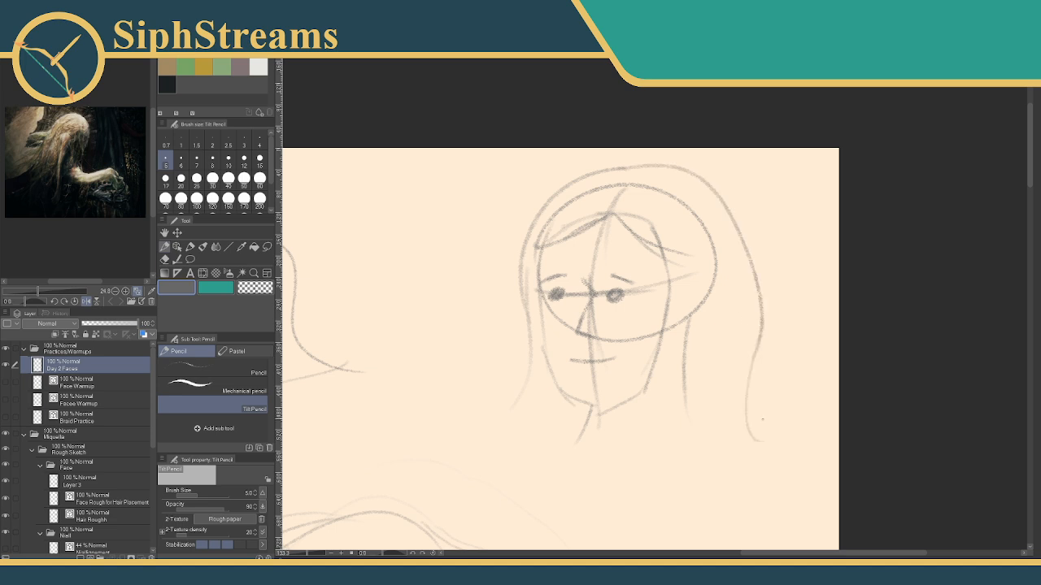
mouse_move(662, 330)
left_mouse_down()
mouse_move(664, 363)
mouse_move(713, 442)
left_mouse_up()
Sketch a side-profile head between the second and third heads, outlining the forehead, nose, chin, jaw and side plane.
left_click_drag(594, 279, 626, 257)
mouse_move(440, 195)
left_mouse_down()
mouse_move(440, 210)
mouse_move(490, 205)
mouse_move(439, 248)
mouse_move(426, 307)
mouse_move(435, 370)
left_mouse_up()
left_click_drag(439, 324, 456, 374)
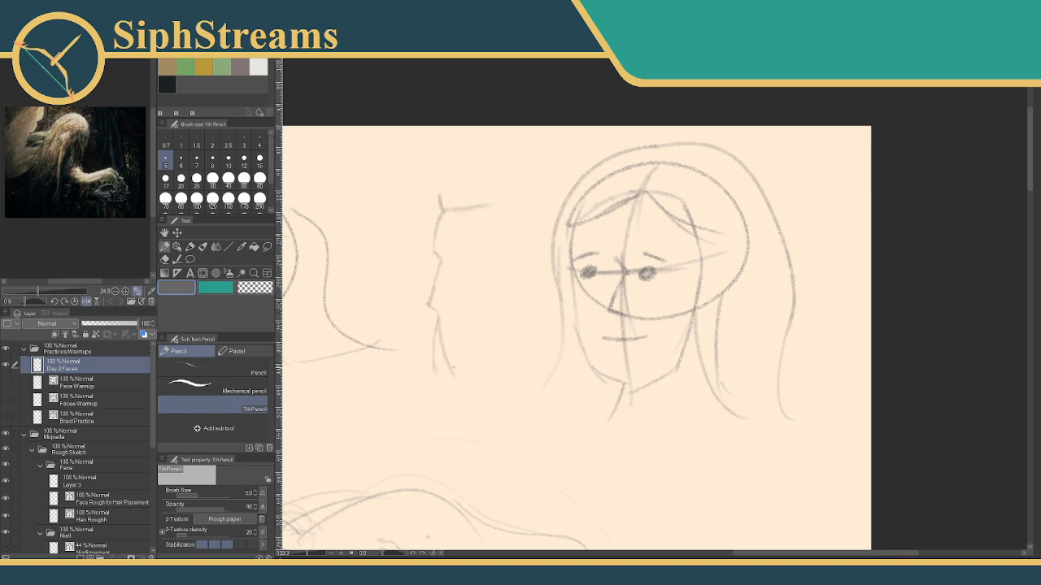
left_click_drag(495, 207, 517, 277)
left_click_drag(435, 322, 447, 357)
key("ctrl+z")
mouse_move(521, 280)
left_mouse_down()
mouse_move(501, 371)
mouse_move(491, 369)
left_mouse_up()
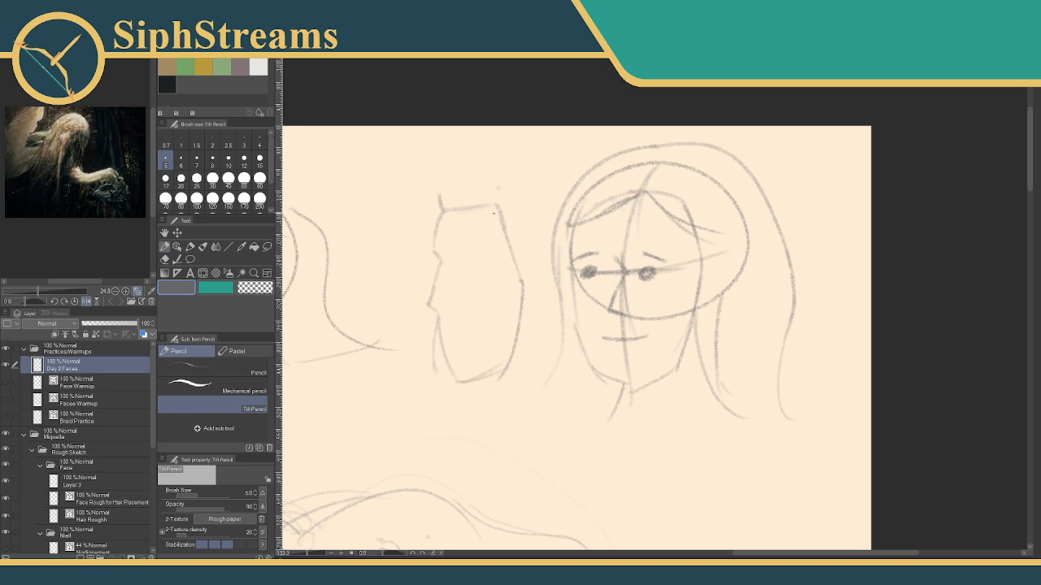
Add an eye, an eyebrow and a mouth line to the profile head.
left_click_drag(460, 262, 467, 263)
left_click_drag(452, 251, 479, 253)
left_click_drag(439, 336, 460, 340)
Define the eyelids and lower eye contours on the long-haired third head.
mouse_move(548, 342)
left_mouse_down()
mouse_move(636, 314)
mouse_move(668, 339)
left_mouse_up()
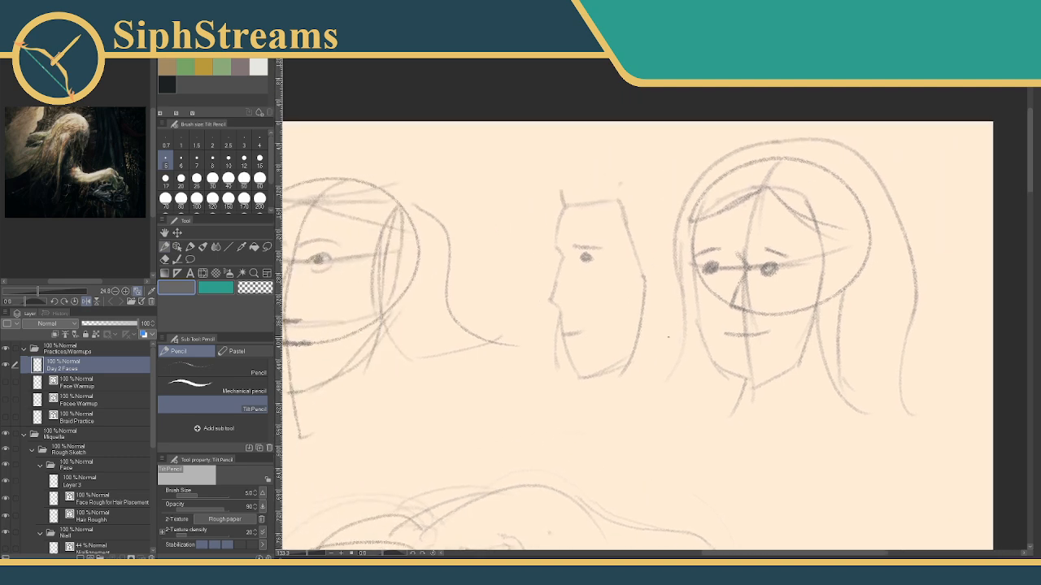
left_click_drag(681, 278, 760, 265, "space")
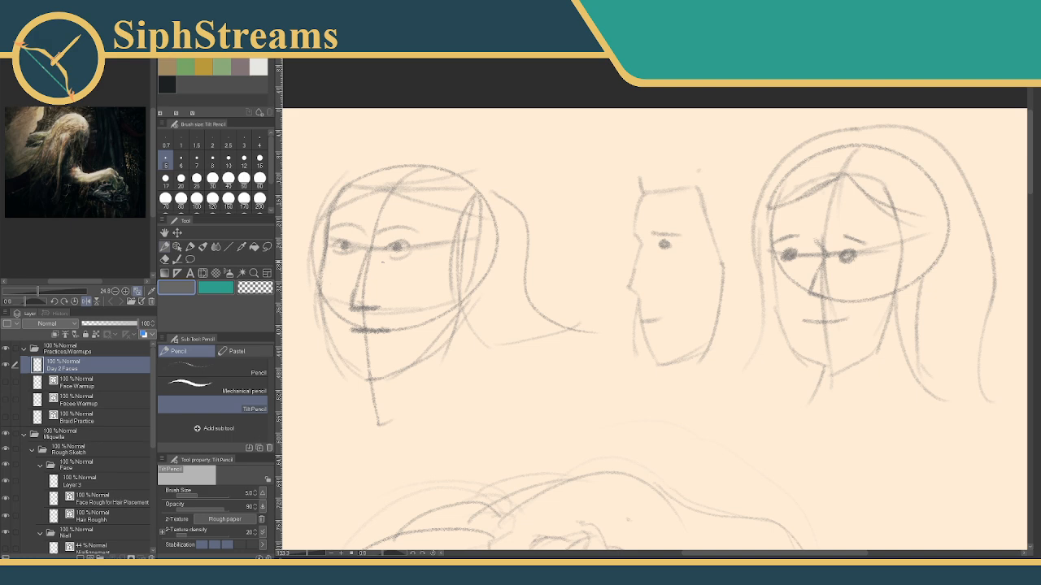
left_click_drag(786, 299, 665, 304)
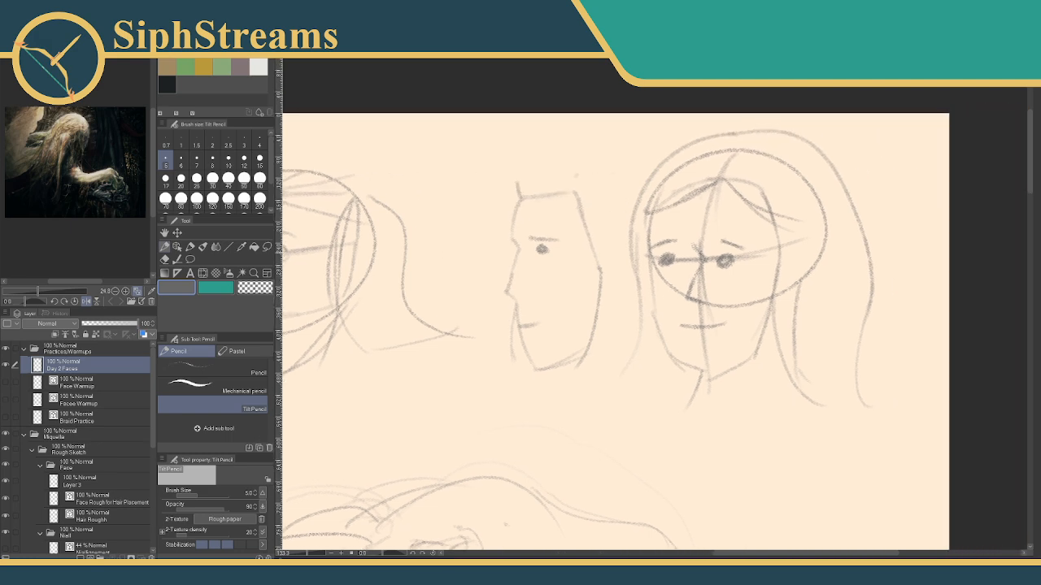
mouse_move(710, 259)
left_mouse_down()
mouse_move(740, 257)
mouse_move(720, 258)
left_mouse_up()
left_click_drag(652, 258, 746, 272)
mouse_move(683, 278)
left_mouse_down()
mouse_move(881, 250)
mouse_move(860, 260)
mouse_move(740, 258)
left_mouse_up()
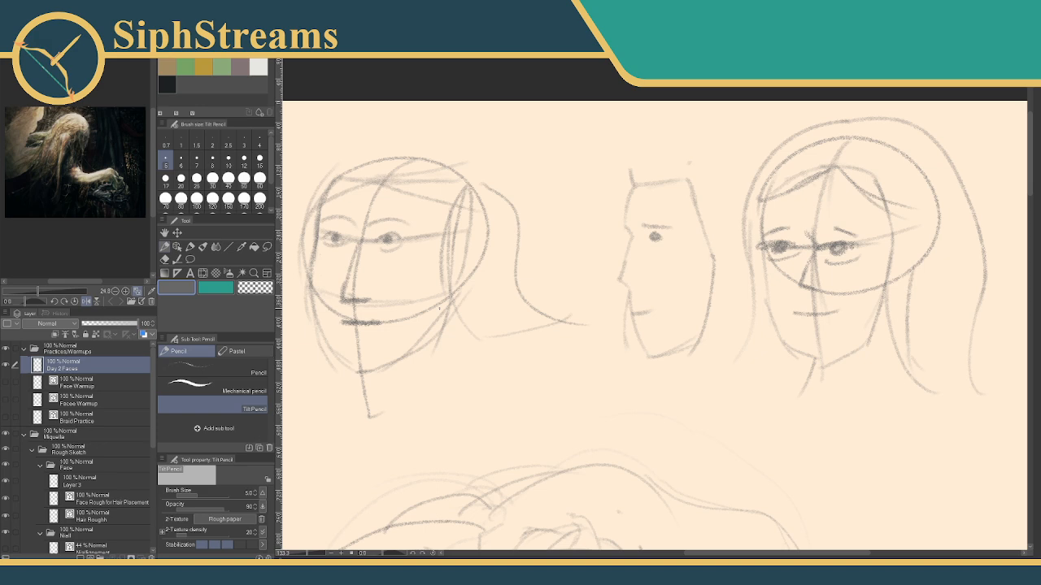
mouse_move(818, 248)
left_mouse_down()
mouse_move(818, 267)
mouse_move(873, 282)
left_mouse_up()
left_click_drag(883, 270, 888, 283)
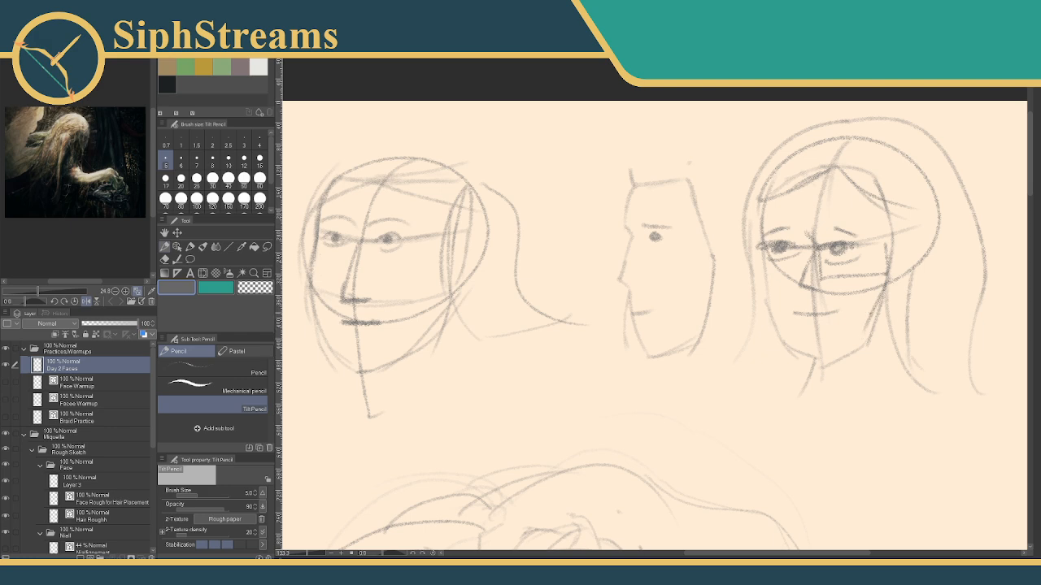
key("ctrl+z")
key("ctrl+z")
key("ctrl+z")
key("ctrl+z")
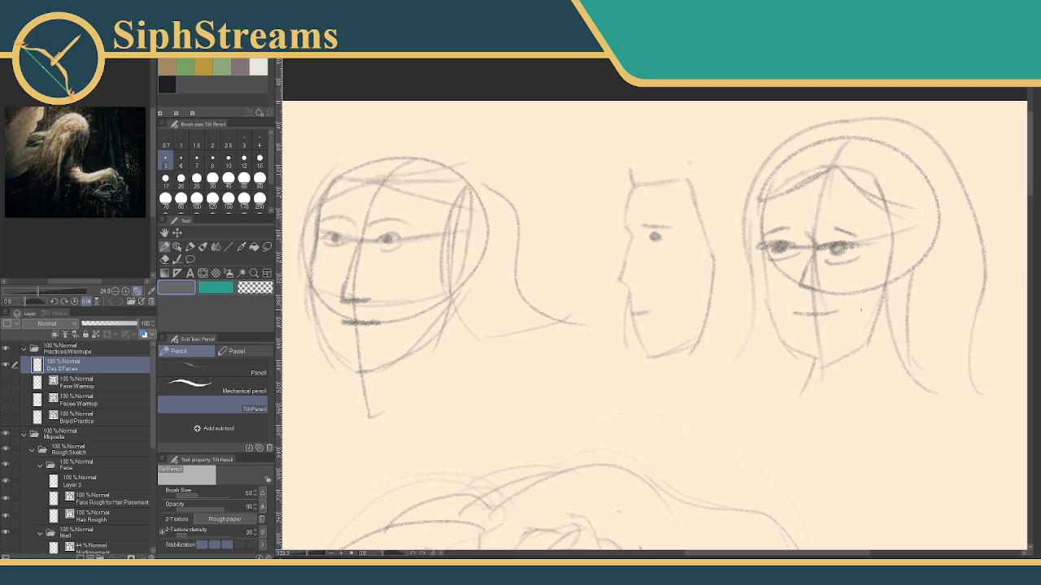
Hide the Miquella layer folder to clear the canvas space below the row of practice heads.
mouse_move(545, 256)
left_mouse_down()
mouse_move(837, 195)
mouse_move(860, 225)
mouse_move(835, 241)
left_mouse_up()
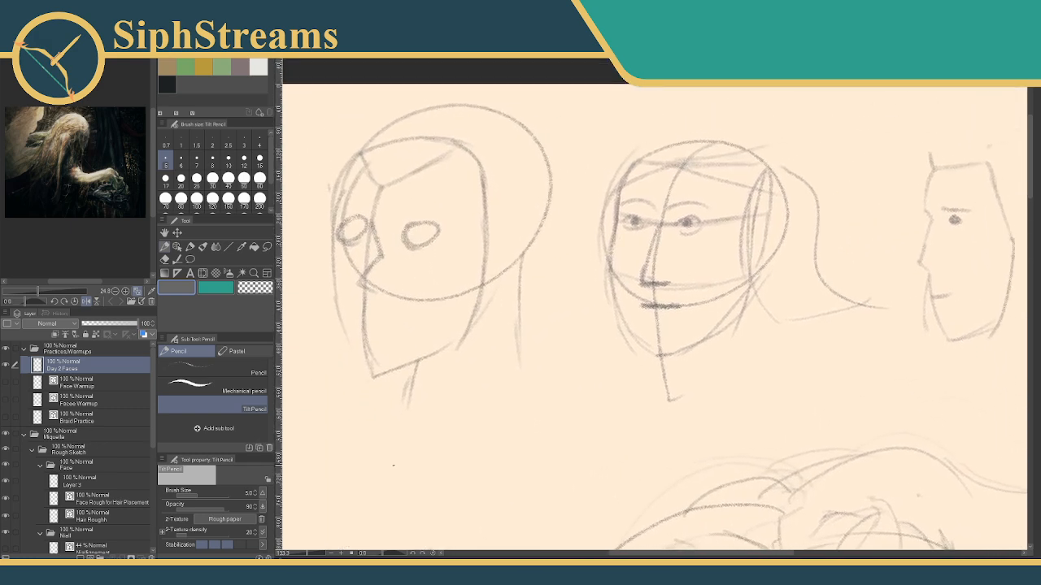
left_click_drag(447, 449, 368, 440)
left_click_drag(368, 439, 349, 292)
left_click(6, 434)
left_click_drag(541, 386, 508, 414)
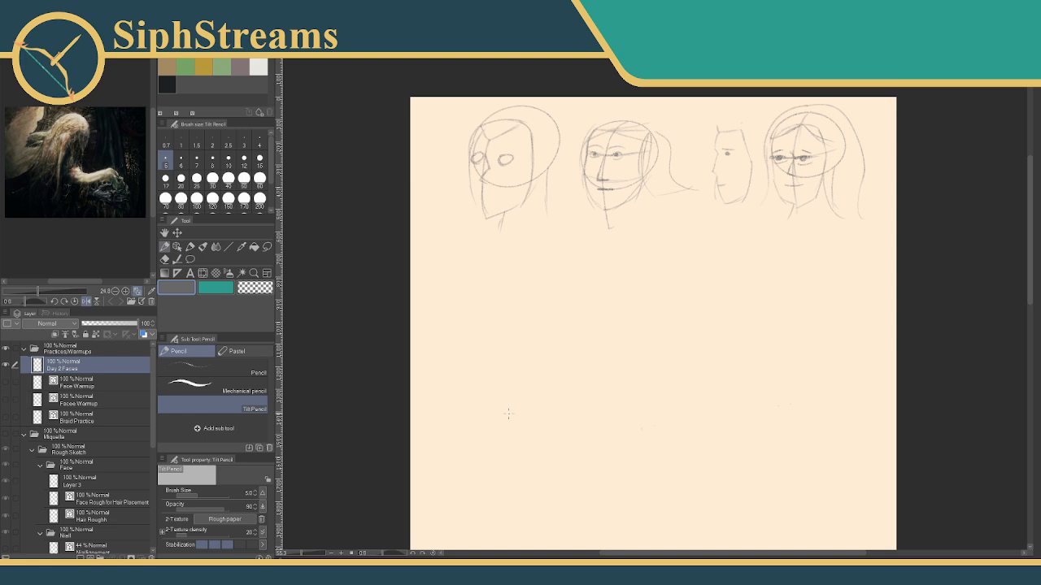
left_click(305, 553)
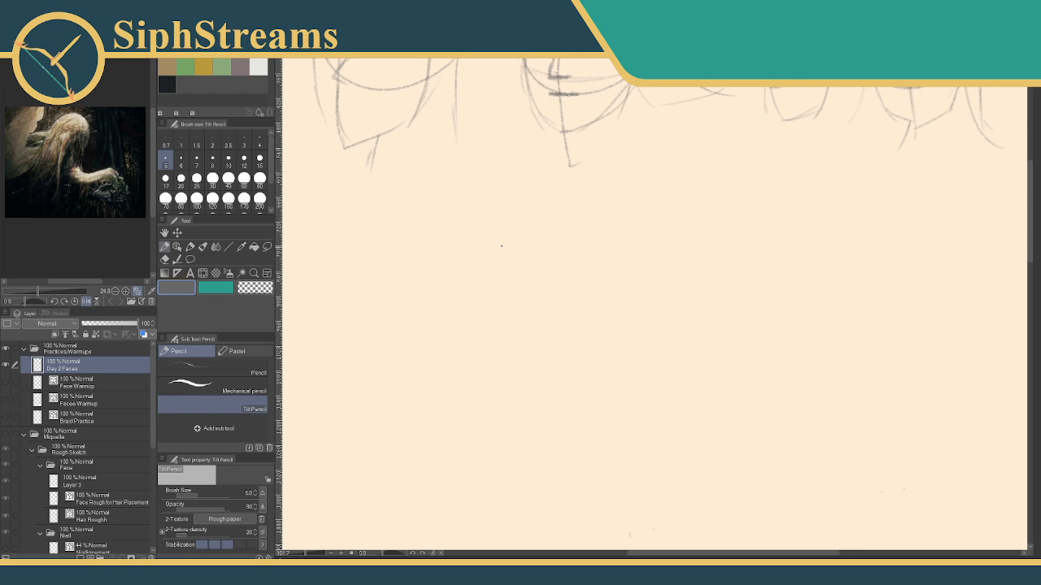
mouse_move(406, 311)
left_mouse_down()
mouse_move(418, 216)
mouse_move(406, 205)
mouse_move(499, 314)
mouse_move(469, 323)
left_mouse_up()
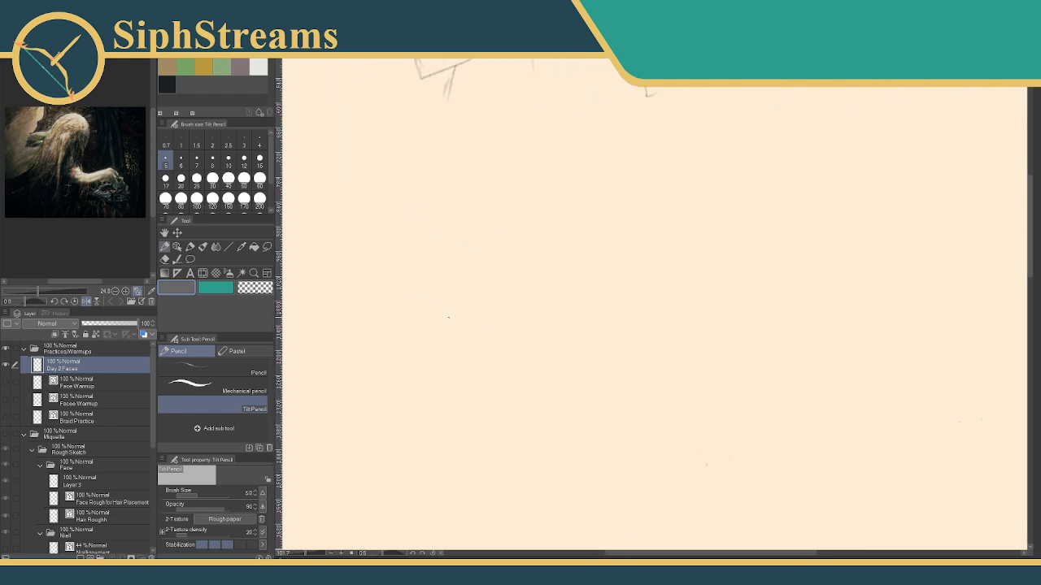
mouse_move(374, 273)
left_mouse_down()
mouse_move(495, 265)
mouse_move(506, 413)
left_mouse_up()
mouse_move(376, 281)
left_mouse_down()
mouse_move(405, 425)
mouse_move(378, 357)
mouse_move(383, 423)
left_mouse_up()
key("ctrl+z")
key("ctrl+z")
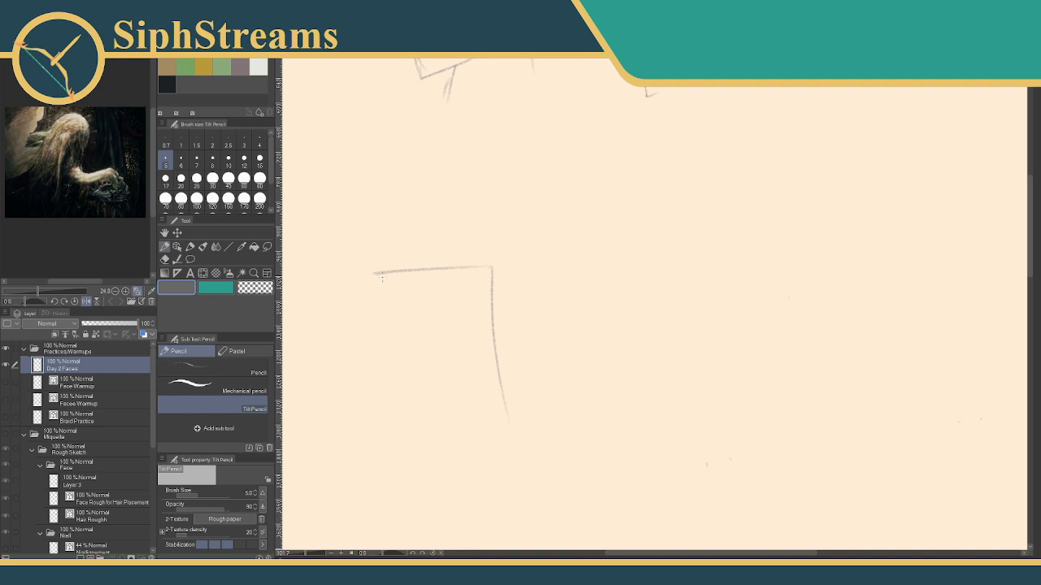
key("ctrl+z")
key("ctrl+z")
Sketch a new three-quarter head below the first one with an oval, hairline, center line, jaw, eyes, nose and mouth.
mouse_move(416, 216)
left_mouse_down()
mouse_move(476, 209)
mouse_move(392, 221)
mouse_move(470, 353)
mouse_move(445, 389)
left_mouse_up()
left_click_drag(378, 261, 417, 383)
mouse_move(396, 243)
left_mouse_down()
mouse_move(434, 239)
mouse_move(409, 258)
mouse_move(422, 376)
mouse_move(404, 313)
mouse_move(423, 390)
left_mouse_up()
mouse_move(425, 289)
left_mouse_down()
mouse_move(445, 291)
mouse_move(391, 290)
mouse_move(402, 336)
mouse_move(424, 362)
left_mouse_up()
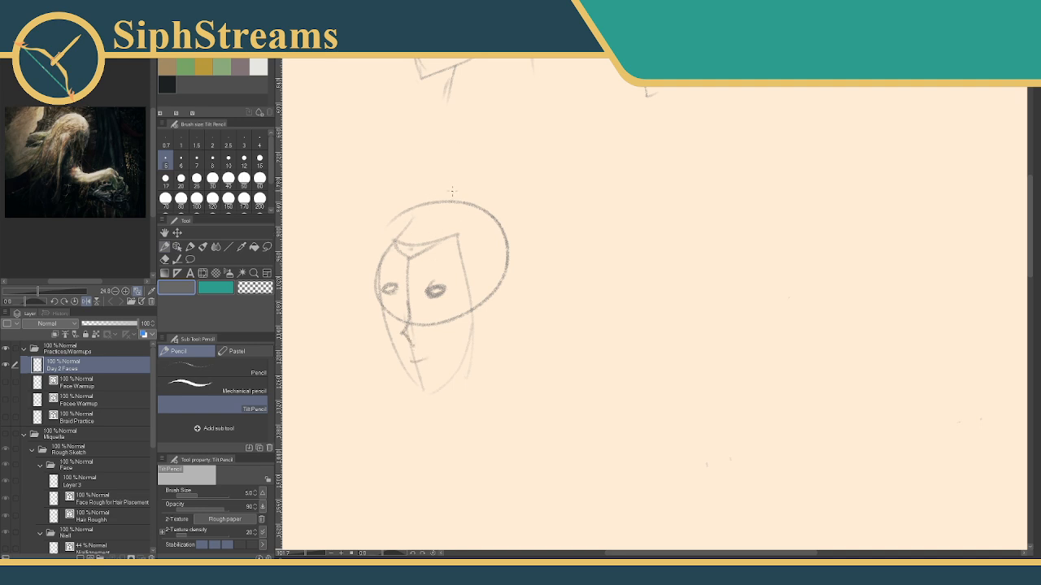
Draw loose, wavy hair contours around both sides and the crown of the new three-quarter head.
mouse_move(448, 187)
left_mouse_down()
mouse_move(373, 200)
mouse_move(325, 349)
mouse_move(535, 199)
mouse_move(562, 320)
left_mouse_up()
mouse_move(557, 289)
left_mouse_down()
mouse_move(586, 322)
mouse_move(568, 404)
left_mouse_up()
left_click_drag(449, 154, 404, 167)
left_click_drag(532, 337, 511, 340)
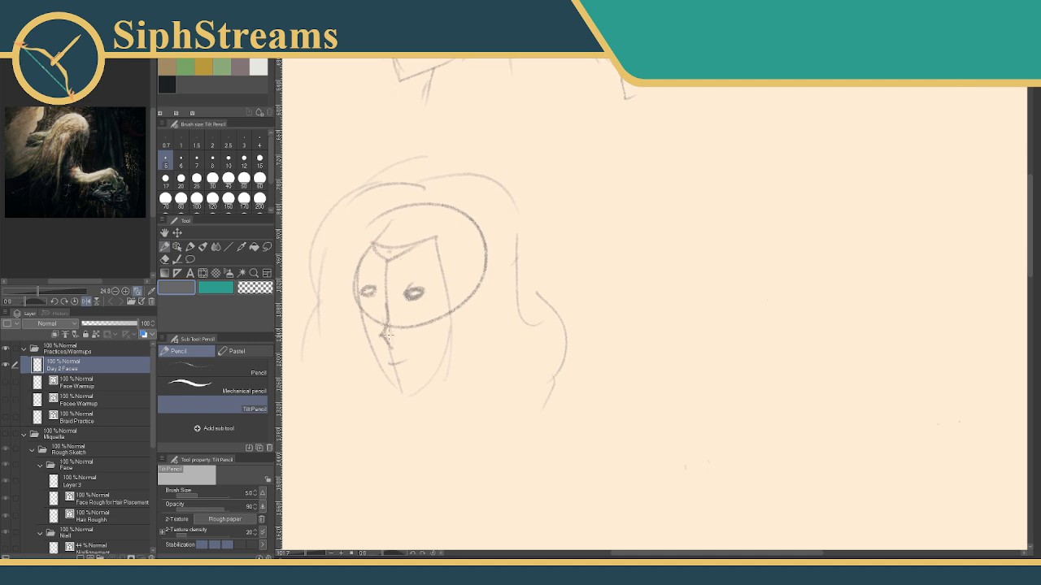
left_click_drag(577, 278, 496, 300)
left_click_drag(578, 236, 585, 325)
left_click_drag(549, 285, 615, 276)
mouse_move(572, 143)
left_mouse_down()
mouse_move(535, 257)
mouse_move(526, 351)
mouse_move(682, 269)
mouse_move(670, 419)
left_mouse_up()
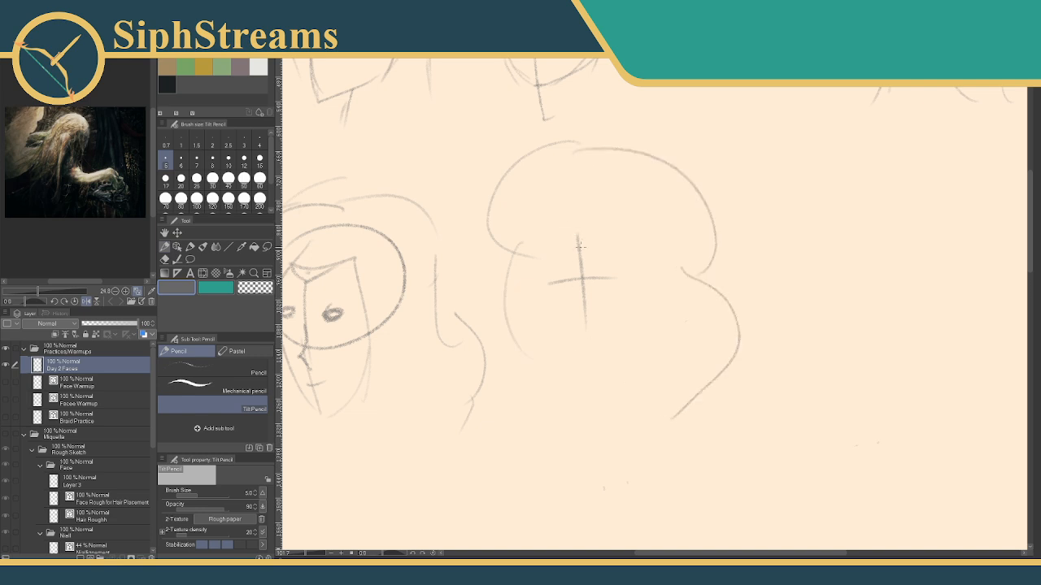
mouse_move(530, 176)
left_mouse_down()
mouse_move(615, 172)
mouse_move(599, 191)
mouse_move(604, 152)
mouse_move(591, 147)
mouse_move(549, 159)
left_mouse_up()
left_click_drag(571, 240, 608, 238)
key("ctrl+z")
key("ctrl+z")
key("ctrl+z")
key("ctrl+z")
key("ctrl+z")
key("ctrl+z")
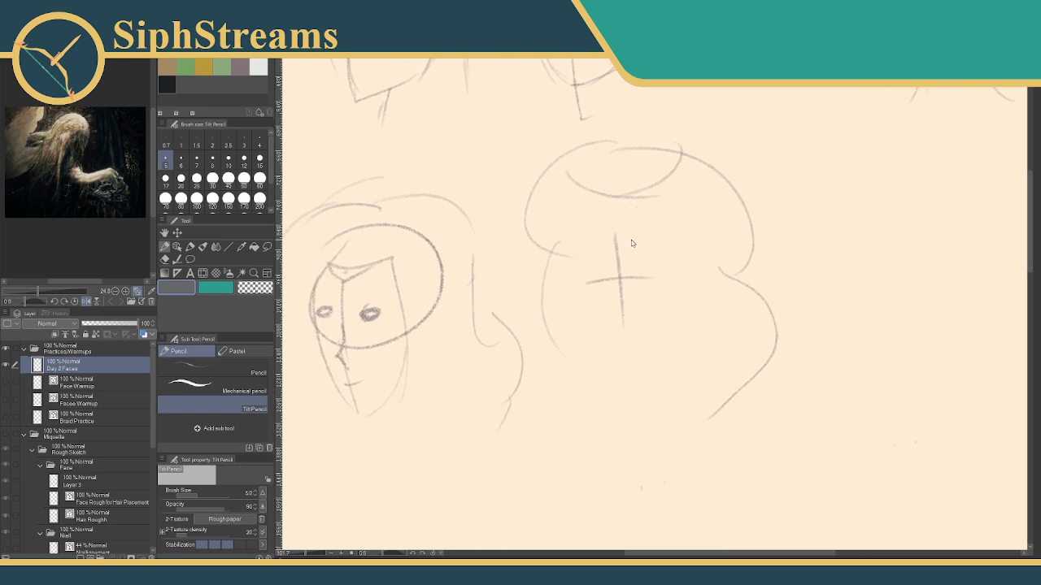
key("ctrl+z")
key("ctrl+z")
key("ctrl+z")
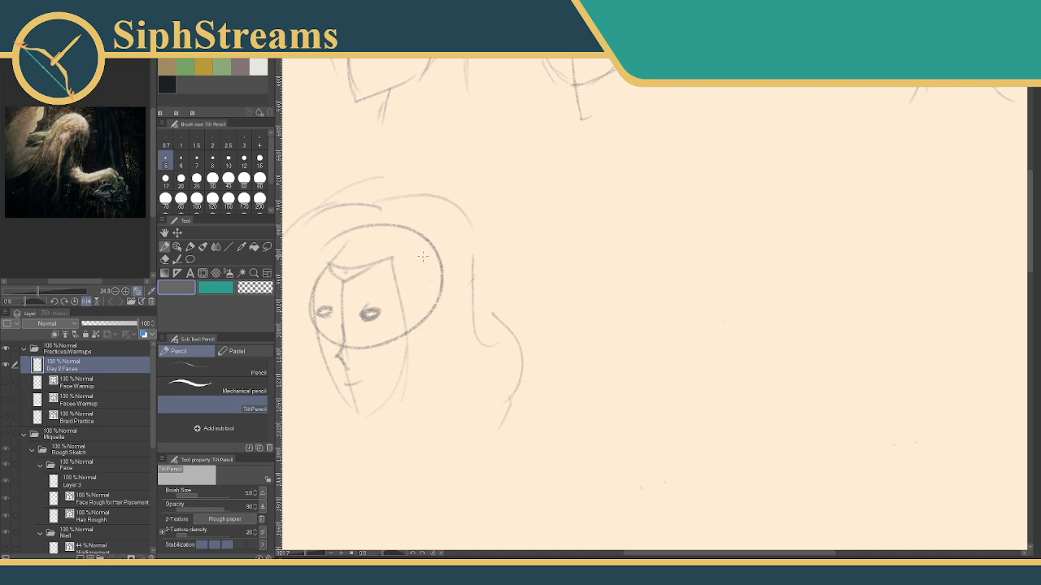
Sketch a large tapered box with a slanted top face beside the three-quarter head.
mouse_move(561, 243)
left_mouse_down()
mouse_move(719, 235)
mouse_move(735, 423)
left_mouse_up()
mouse_move(562, 242)
left_mouse_down()
mouse_move(594, 439)
mouse_move(699, 413)
left_mouse_up()
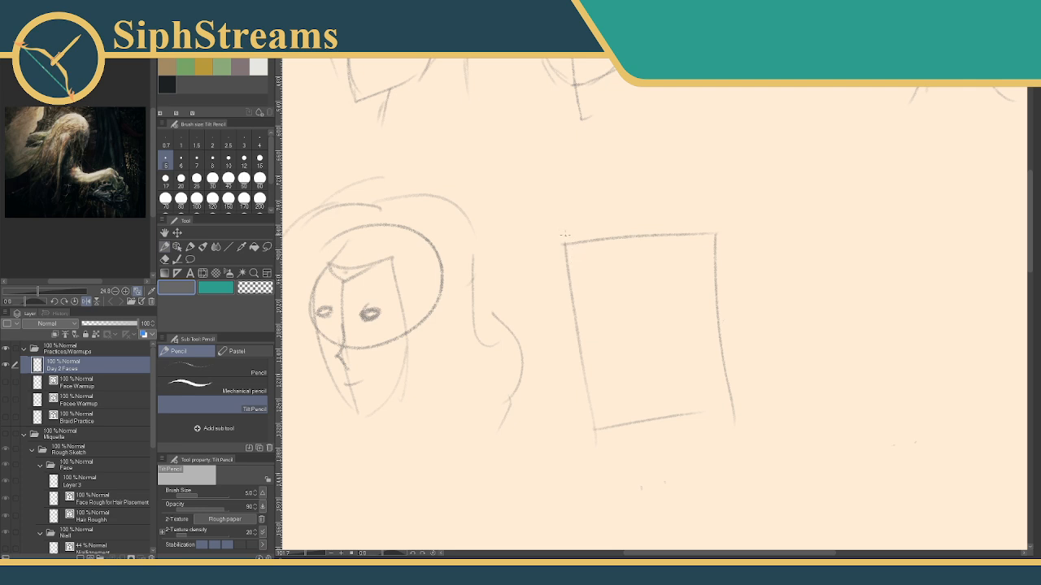
mouse_move(565, 243)
left_mouse_down()
mouse_move(582, 193)
mouse_move(582, 210)
mouse_move(694, 198)
mouse_move(714, 240)
left_mouse_up()
left_click_drag(635, 280, 534, 278)
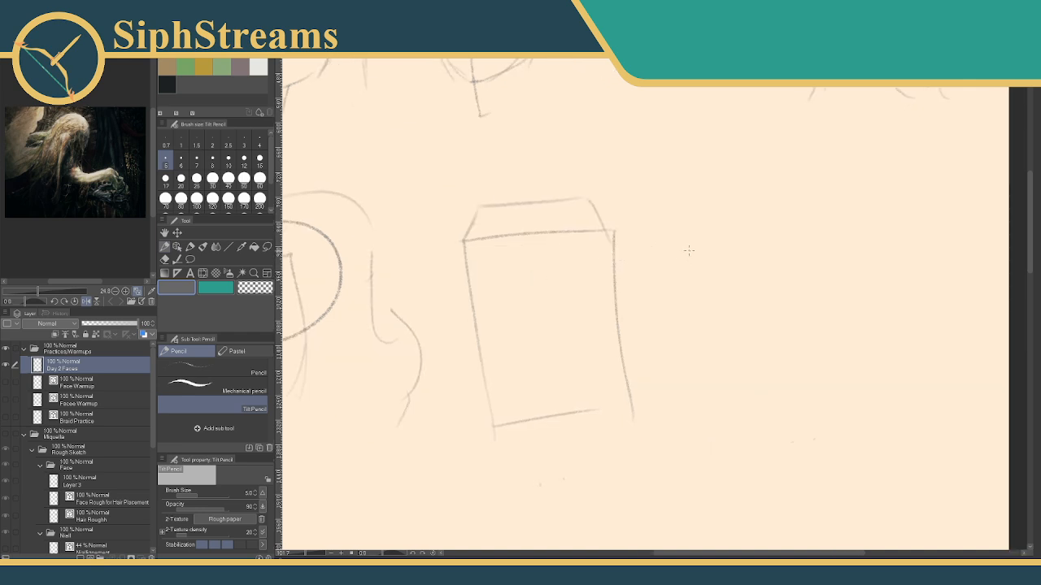
Sketch a small head beyond the box with an oval skull, center line, V-shaped hairline, crown ellipse and tapering face sides.
left_click_drag(726, 205, 688, 218)
left_click_drag(748, 199, 743, 349)
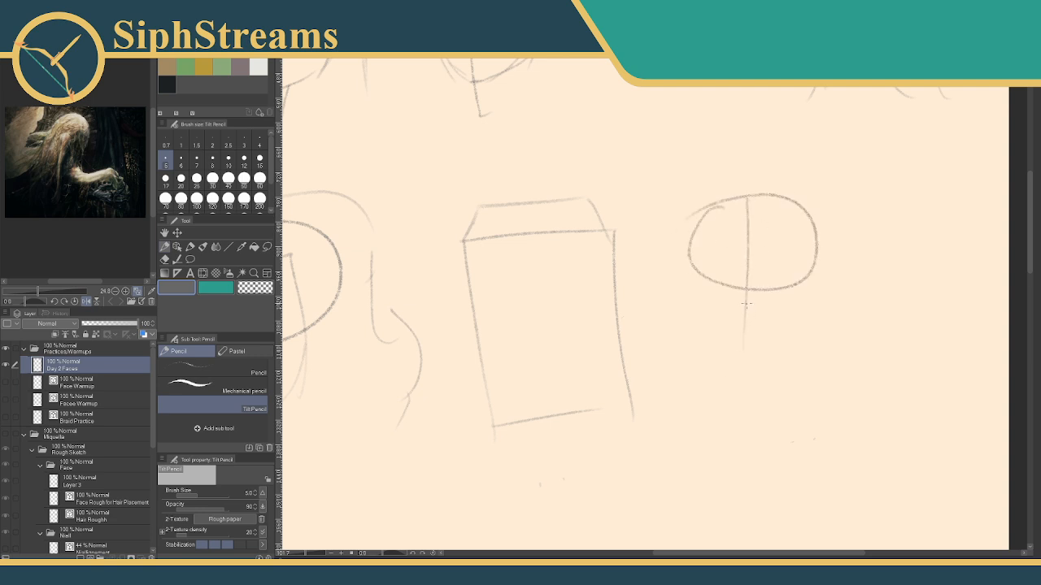
mouse_move(722, 228)
left_mouse_down()
mouse_move(765, 248)
mouse_move(794, 228)
mouse_move(743, 352)
mouse_move(720, 319)
left_mouse_up()
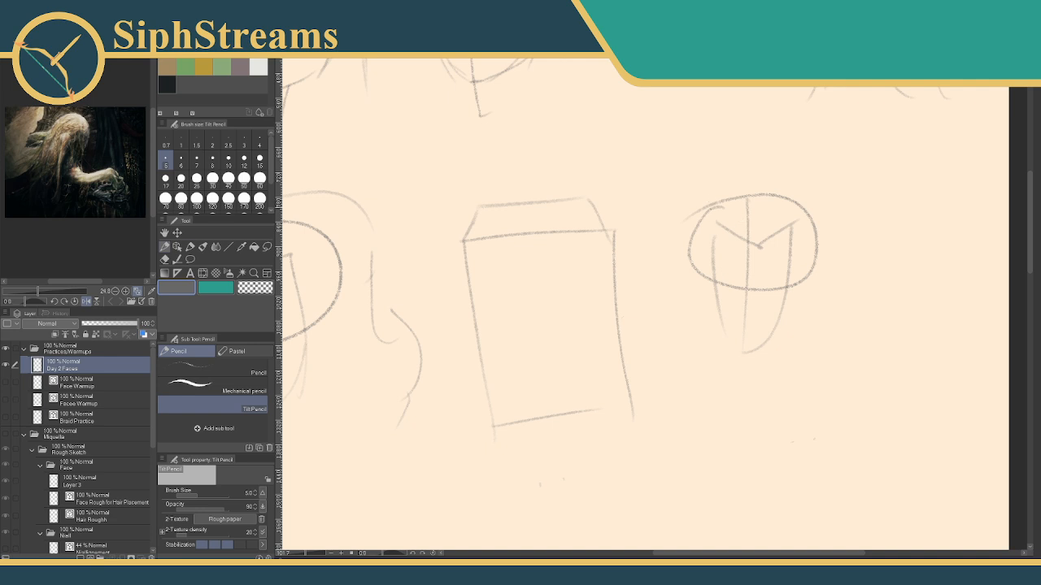
left_click_drag(715, 213, 790, 209)
mouse_move(728, 198)
left_mouse_down()
mouse_move(773, 193)
mouse_move(730, 200)
mouse_move(752, 192)
mouse_move(726, 241)
mouse_move(796, 216)
mouse_move(696, 215)
left_mouse_up()
left_click_drag(746, 257, 703, 379)
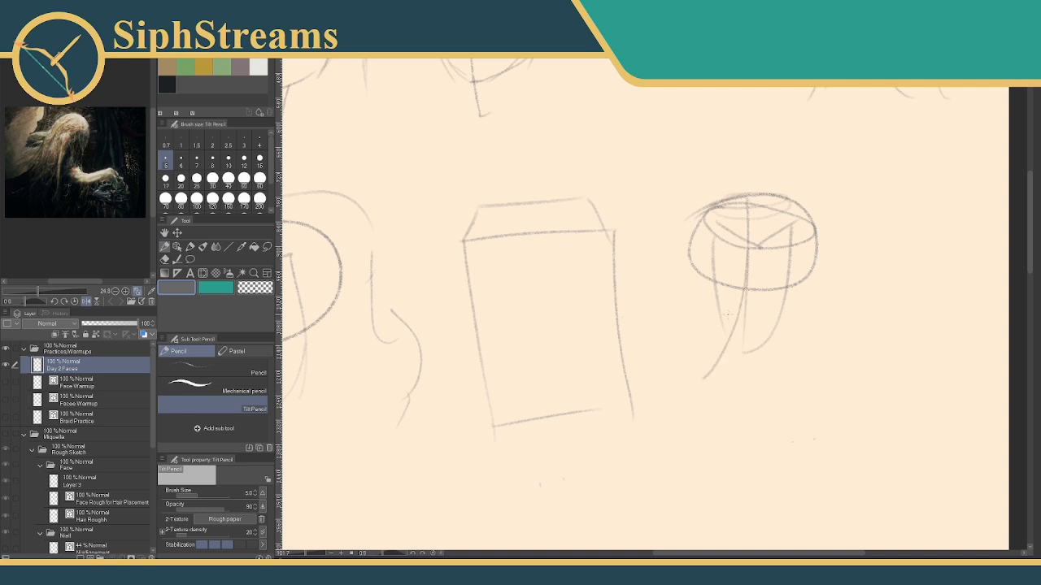
key("ctrl+z")
Sketch two more perspective boxes, a small upright one between the first box and the small head and a tilted one beyond the head.
mouse_move(669, 319)
left_mouse_down()
mouse_move(664, 426)
mouse_move(718, 287)
mouse_move(607, 284)
mouse_move(663, 257)
mouse_move(712, 288)
mouse_move(717, 398)
mouse_move(681, 429)
left_mouse_up()
mouse_move(607, 301)
left_mouse_down()
mouse_move(613, 405)
mouse_move(668, 431)
left_mouse_up()
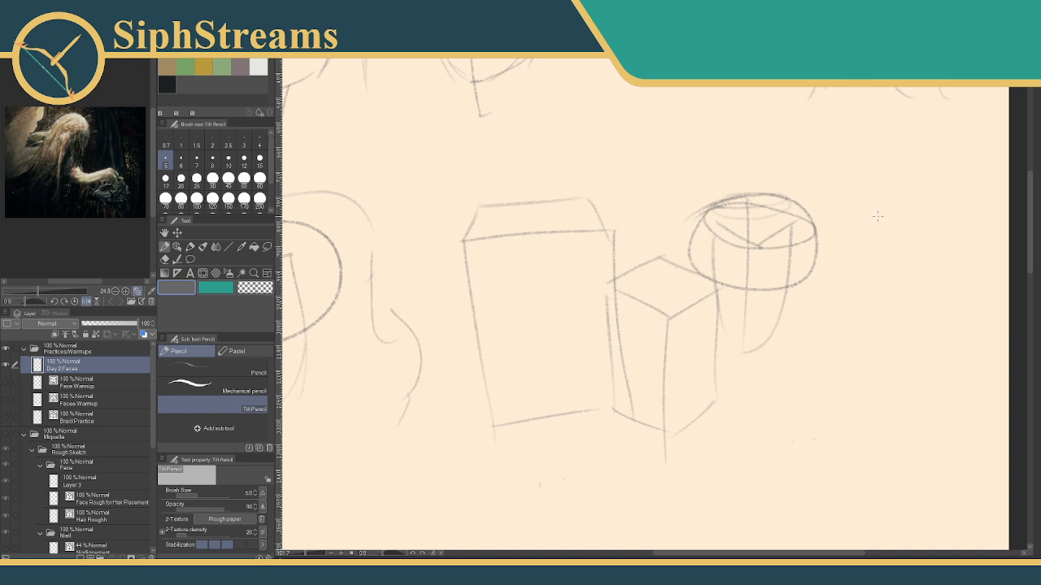
left_click_drag(883, 207, 835, 352)
left_click_drag(952, 210, 907, 370)
mouse_move(951, 210)
left_mouse_down()
mouse_move(890, 167)
mouse_move(860, 297)
mouse_move(899, 369)
mouse_move(997, 194)
mouse_move(1013, 187)
mouse_move(875, 205)
left_mouse_up()
left_click_drag(835, 358, 905, 309)
mouse_move(806, 159)
left_mouse_down()
mouse_move(882, 138)
mouse_move(920, 174)
left_mouse_up()
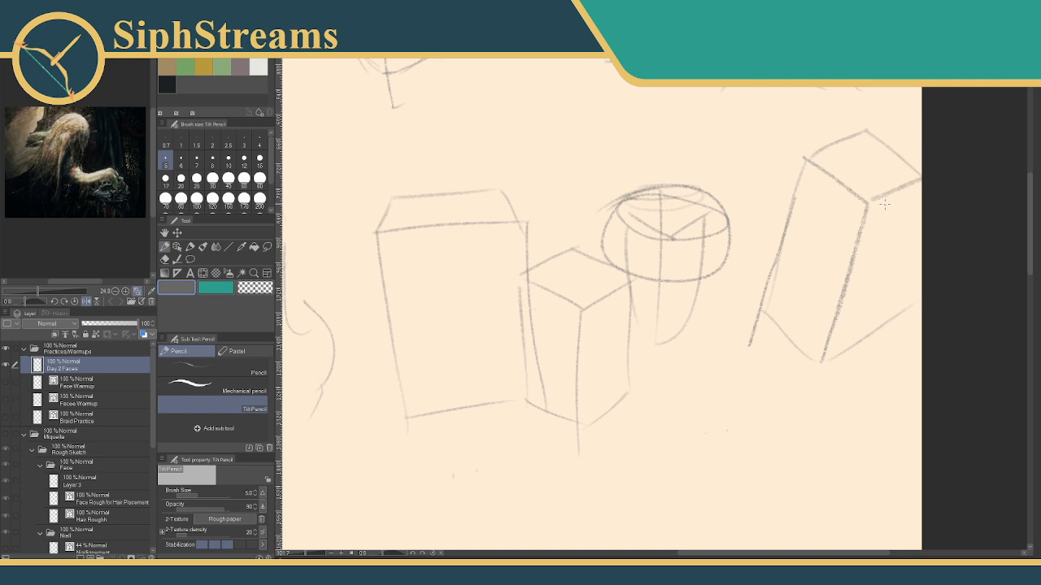
Review the full page of practice heads, then hide Day 2 Faces and inspect the earlier face and braid practice layers one by one.
left_click_drag(617, 248, 713, 241)
mouse_move(466, 291)
left_mouse_down()
mouse_move(783, 174)
mouse_move(611, 192)
left_mouse_up()
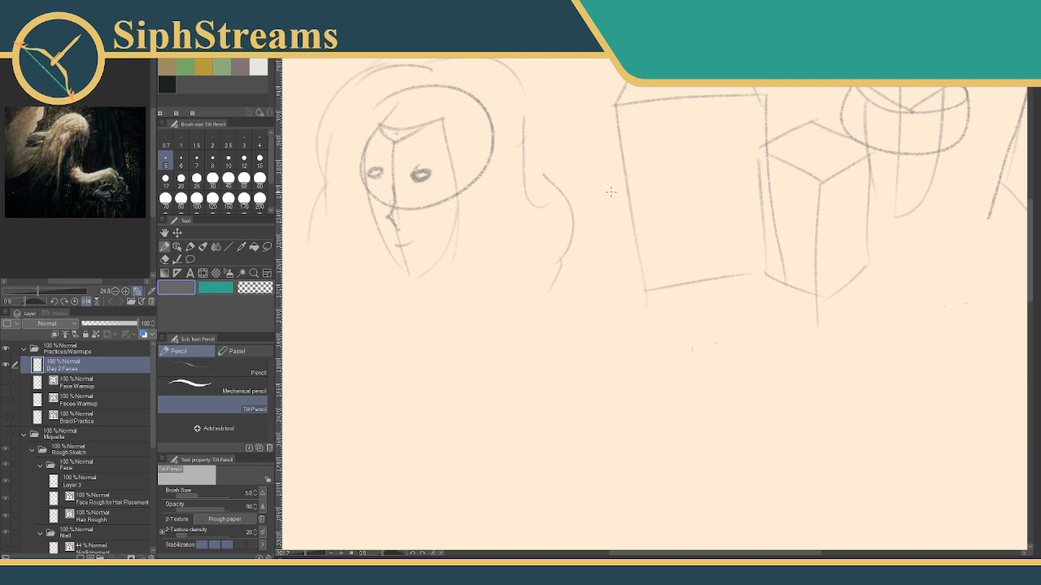
mouse_move(611, 192)
left_mouse_down()
mouse_move(483, 264)
mouse_move(508, 392)
mouse_move(504, 360)
left_mouse_up()
key("ctrl+0")
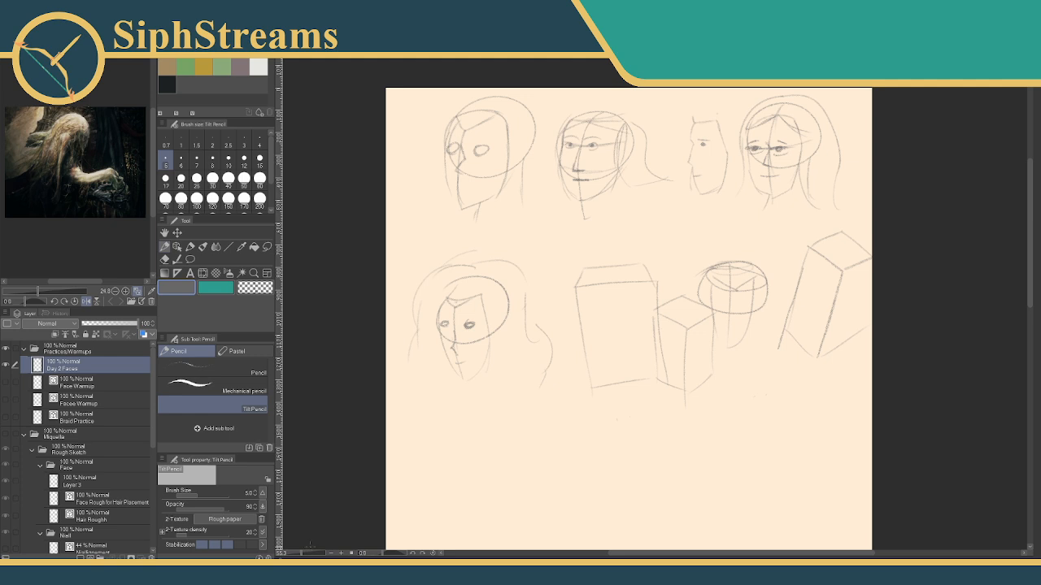
left_click(6, 365)
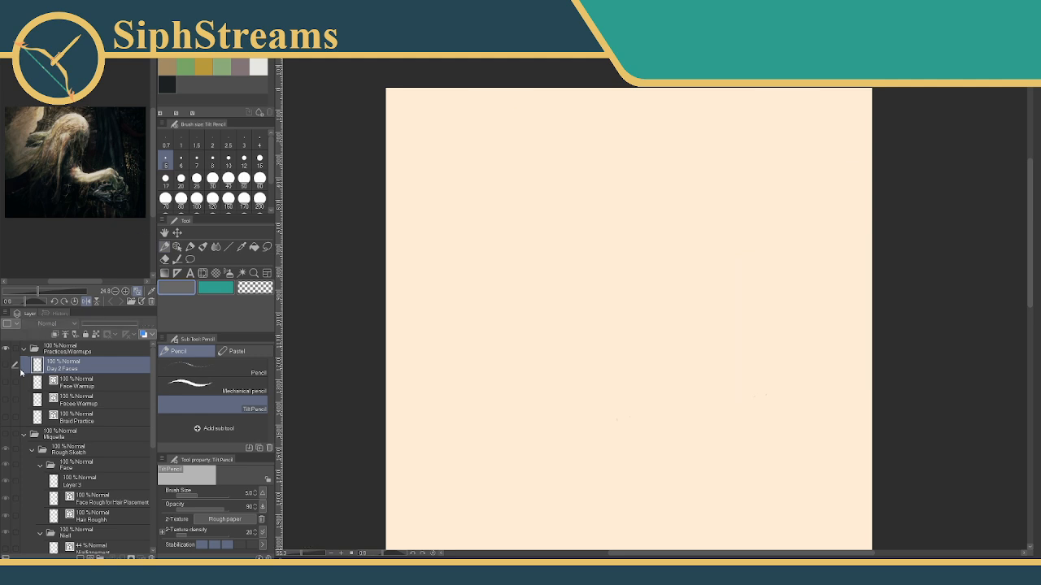
left_click(6, 382)
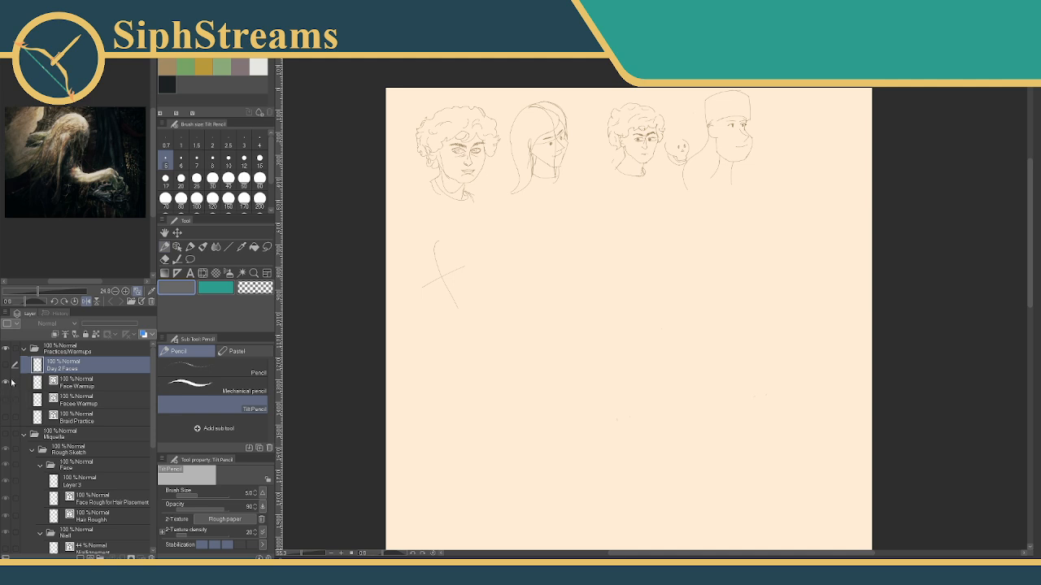
left_click(7, 384)
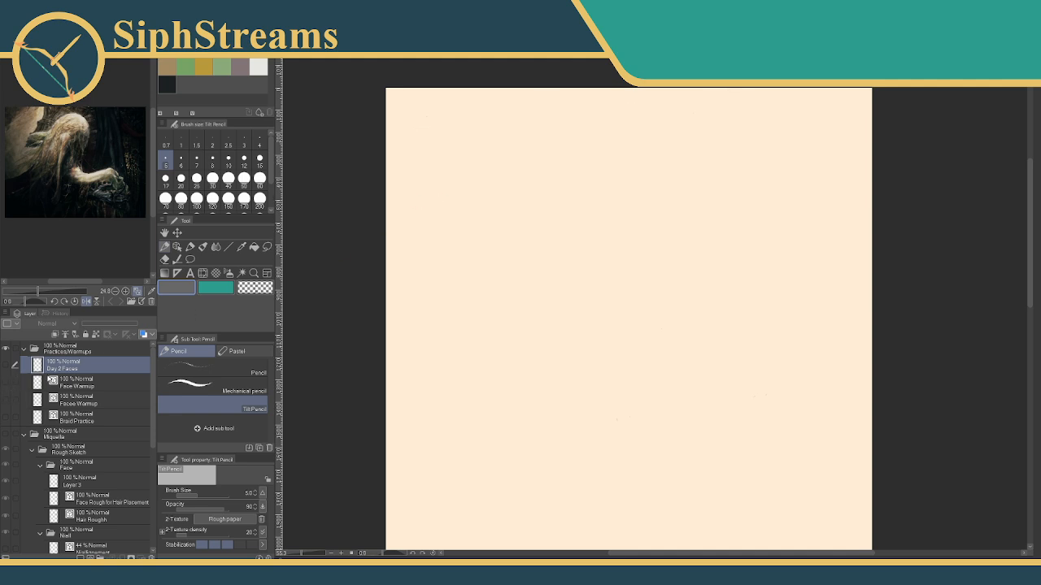
left_click(6, 401)
left_click(7, 401)
left_click(6, 401)
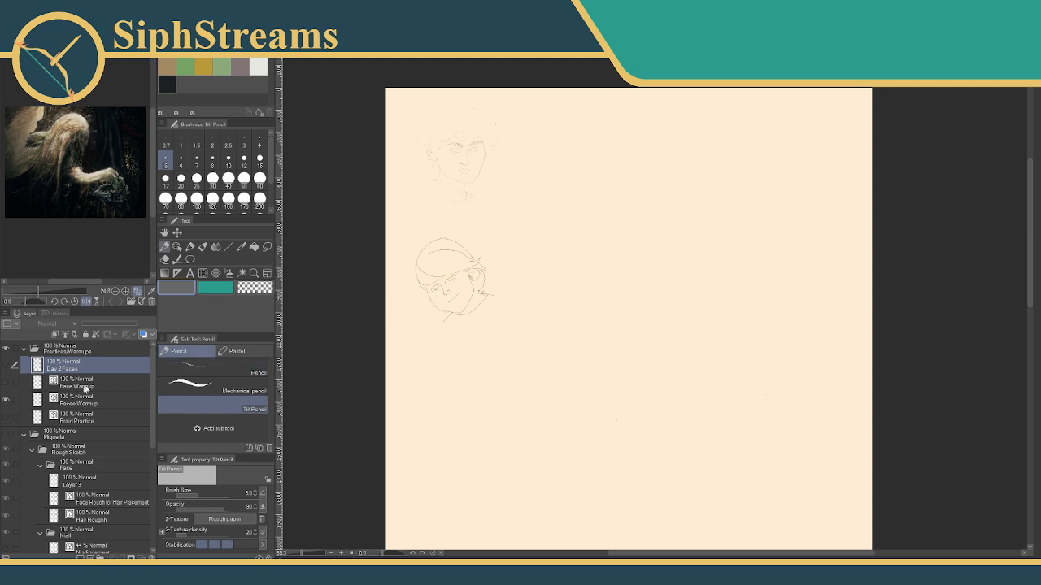
left_click(7, 401)
left_click(7, 418)
left_click(8, 418)
scroll(372, 349, "down", 2)
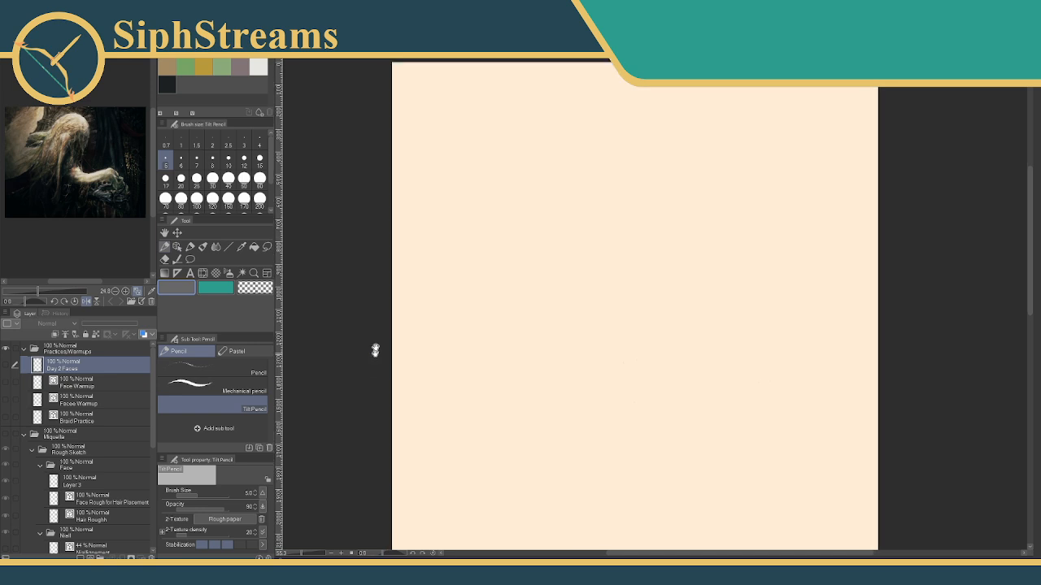
Show the Miquella layer folder and examine the rough figure, focusing on the empty face.
left_click(3, 436)
scroll(495, 241, "down", 1)
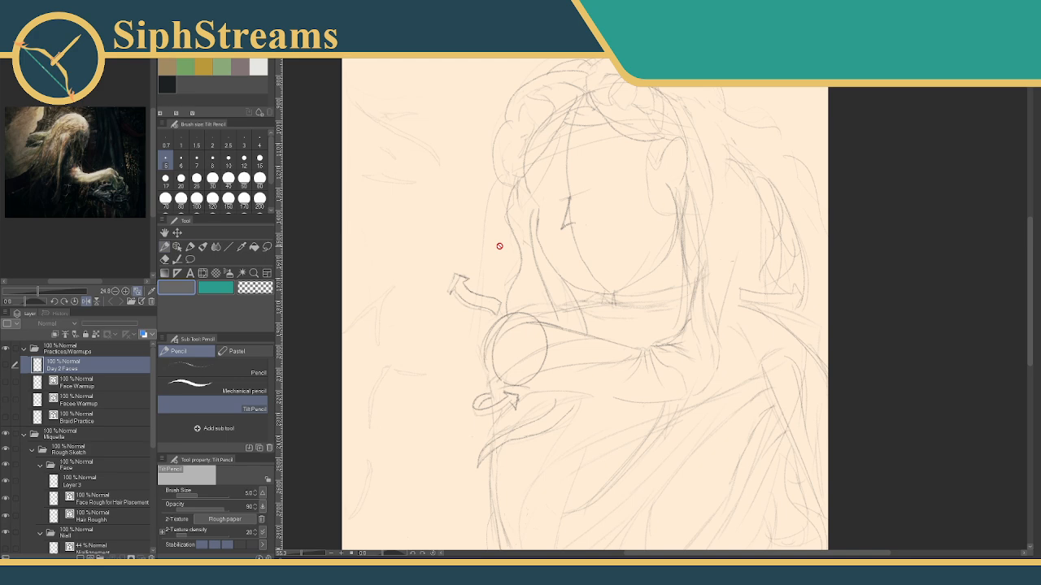
left_click_drag(572, 352, 571, 151)
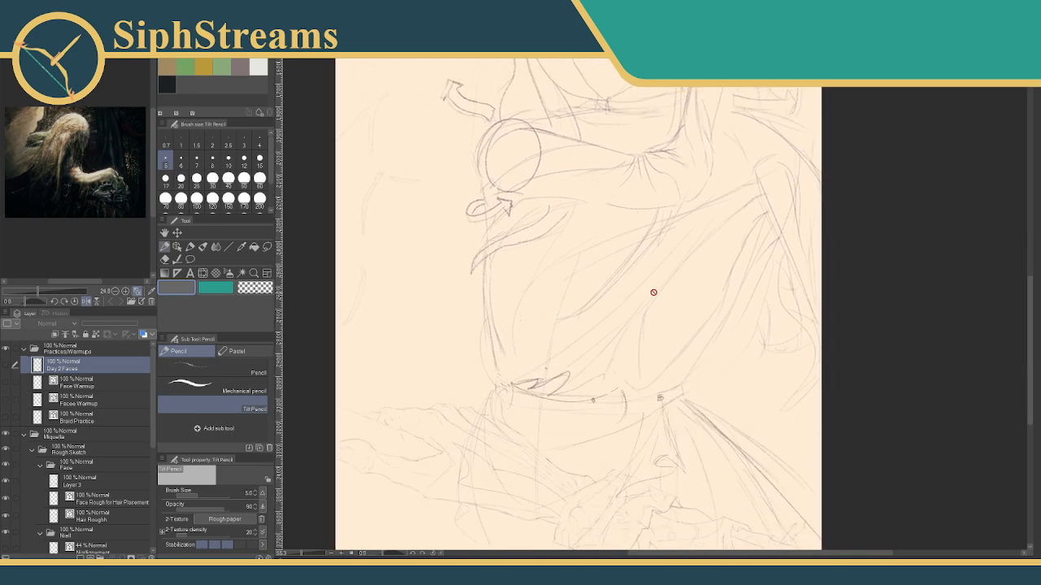
left_click_drag(440, 361, 473, 532)
mouse_move(549, 331)
left_mouse_down()
mouse_move(597, 300)
mouse_move(616, 304)
left_mouse_up()
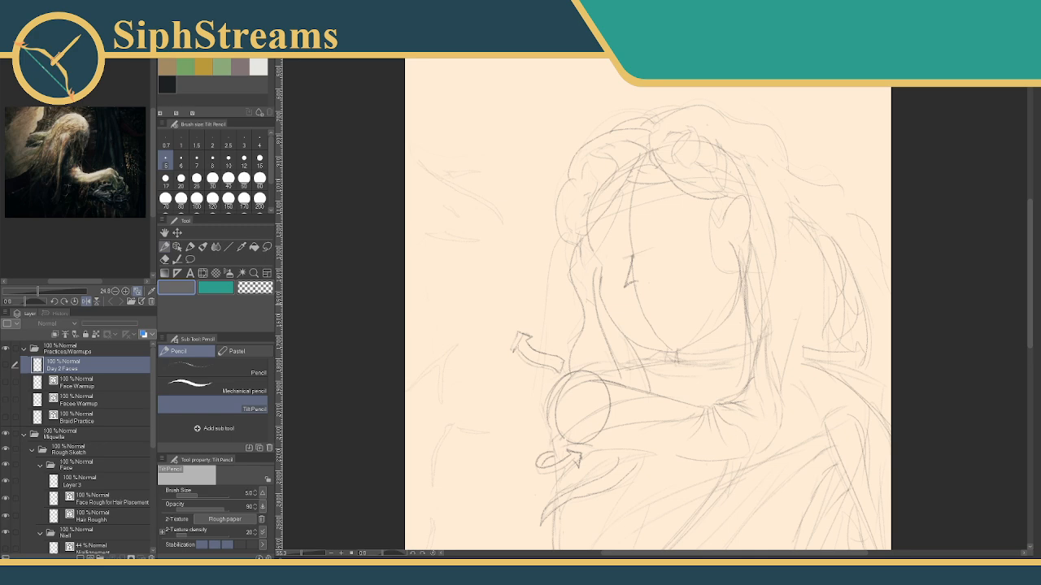
mouse_move(708, 269)
left_mouse_down()
mouse_move(615, 306)
mouse_move(635, 315)
left_mouse_up()
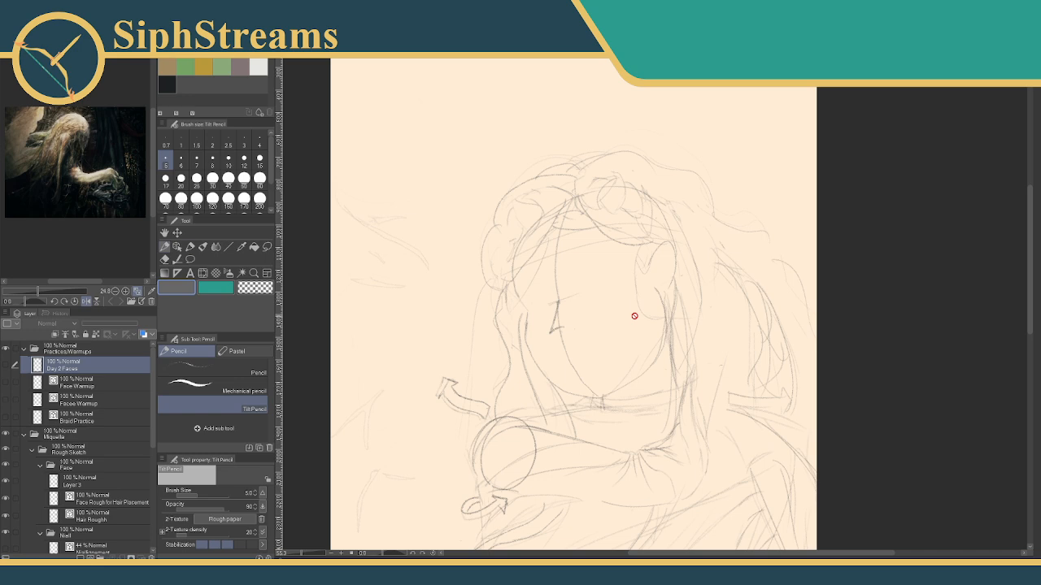
left_click_drag(482, 283, 478, 319)
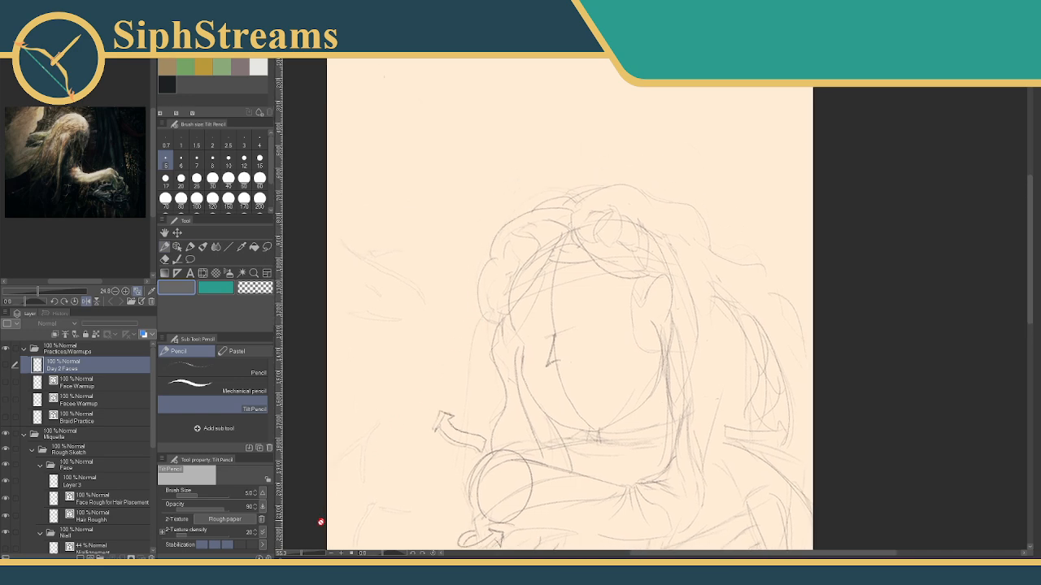
left_click(305, 555)
mouse_move(365, 456)
left_mouse_down()
mouse_move(487, 302)
mouse_move(483, 323)
left_mouse_up()
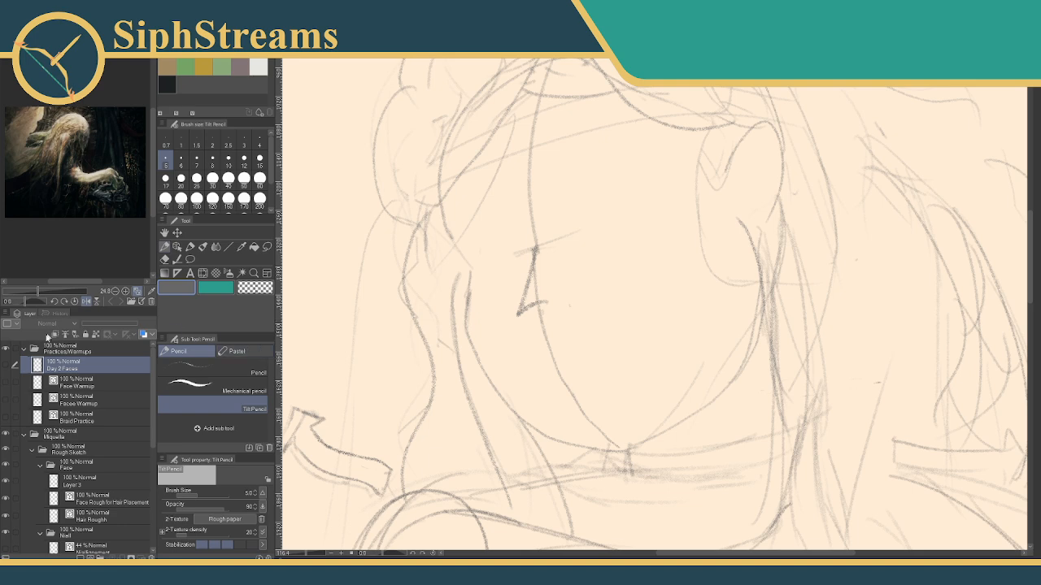
Compare the Day 2 Faces and Face Warmup layers over the Miquella sketch, leaving only Day 2 Faces visible.
left_click(5, 365)
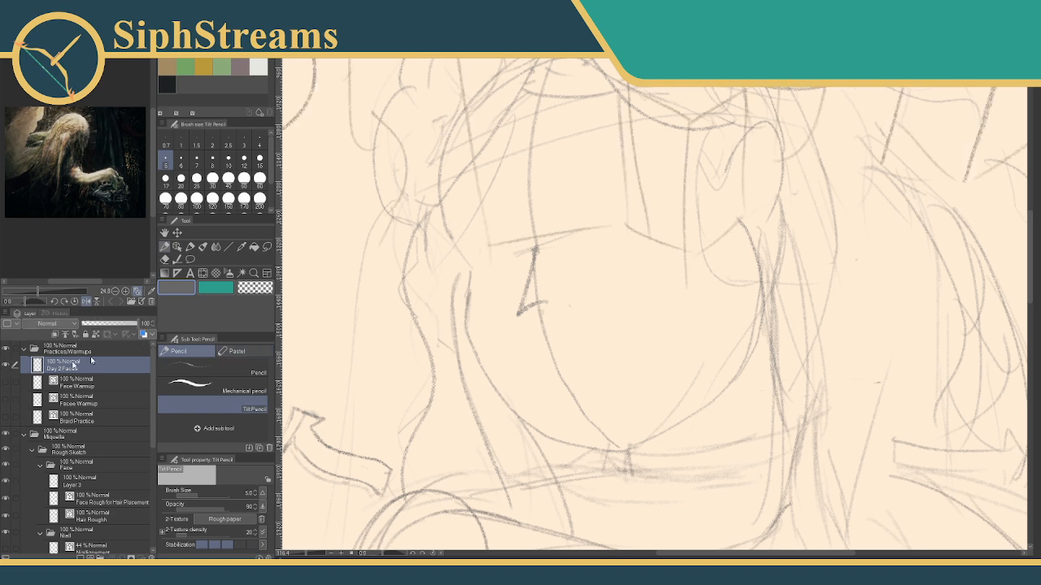
left_click(6, 364)
left_click(306, 553)
left_click_drag(309, 555, 302, 555)
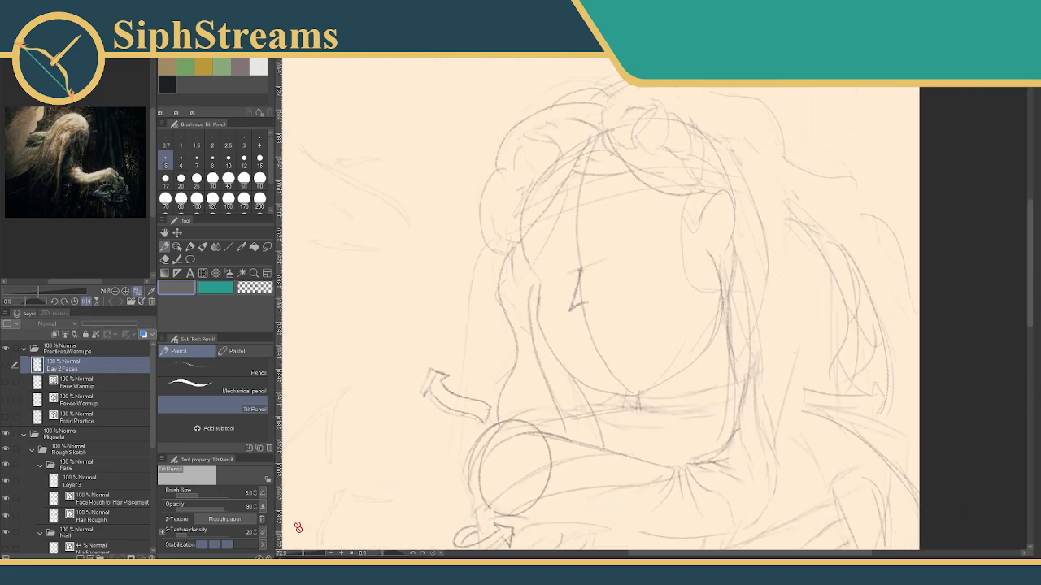
left_click(5, 381)
left_click(5, 381)
left_click(7, 365)
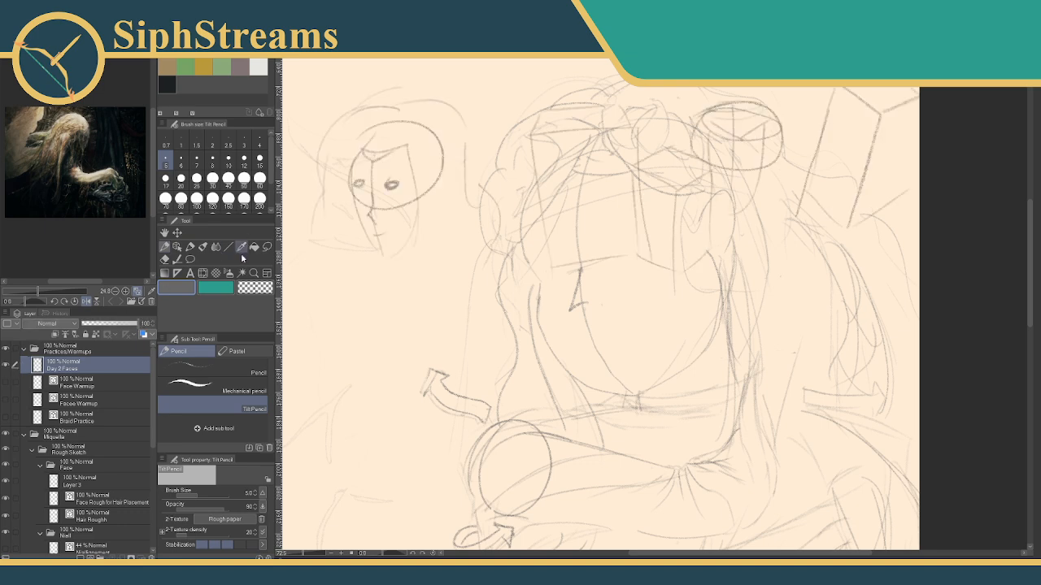
Move the Day 2 Faces drawings upward, clear of Miquella's face, and return to the Tilt Pencil.
left_click(176, 247)
mouse_move(365, 274)
left_mouse_down()
mouse_move(408, 116)
mouse_move(398, 86)
left_mouse_up()
left_click_drag(303, 554, 309, 544)
left_click(189, 248)
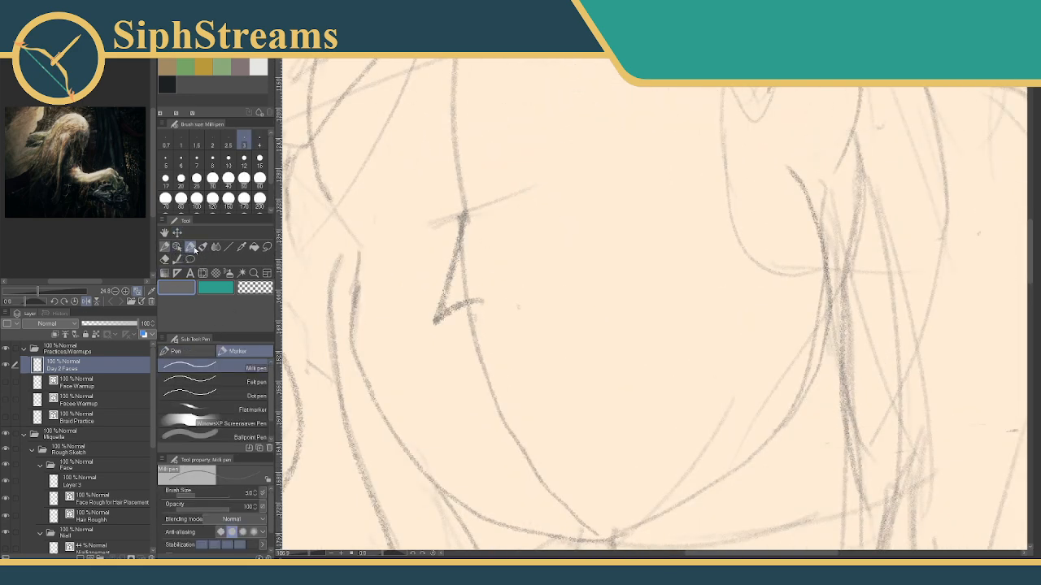
left_click(165, 249)
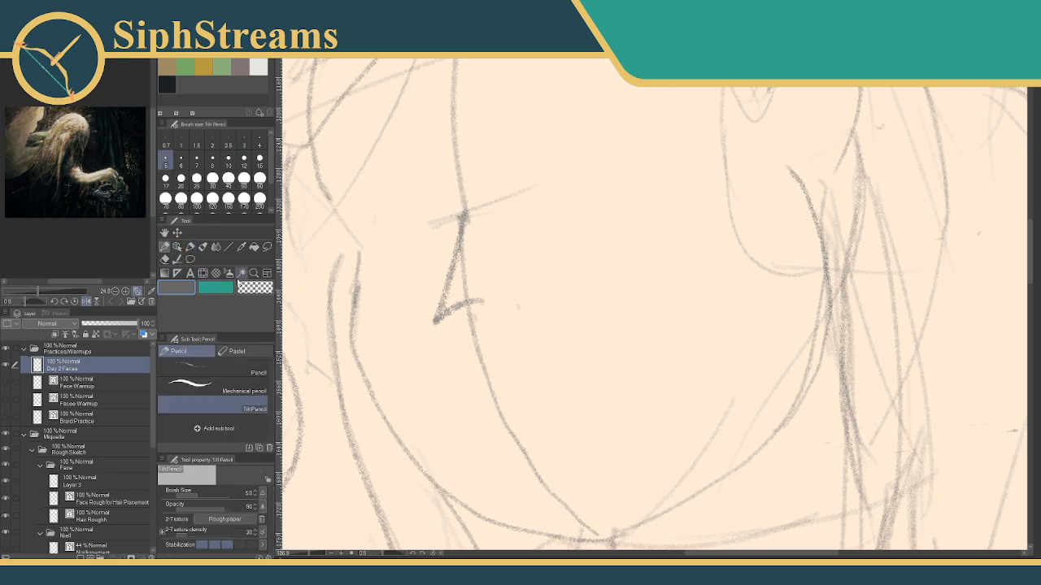
left_click_drag(512, 246, 502, 256)
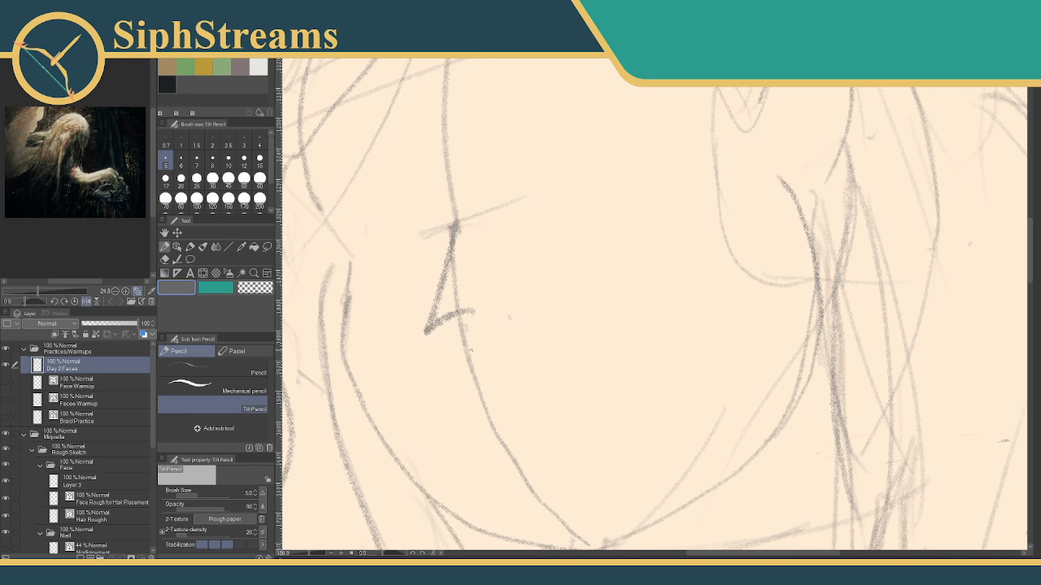
left_click_drag(622, 149, 500, 249)
mouse_move(597, 91)
left_mouse_down()
mouse_move(555, 89)
mouse_move(489, 196)
left_mouse_up()
mouse_move(444, 423)
left_mouse_down()
mouse_move(597, 462)
mouse_move(544, 480)
left_mouse_up()
key("ctrl+z")
key("ctrl+z")
key("ctrl+z")
Draw a curved mouth guideline across the center line below Miquella's nose.
mouse_move(483, 280)
left_mouse_down()
mouse_move(493, 240)
mouse_move(489, 273)
left_mouse_up()
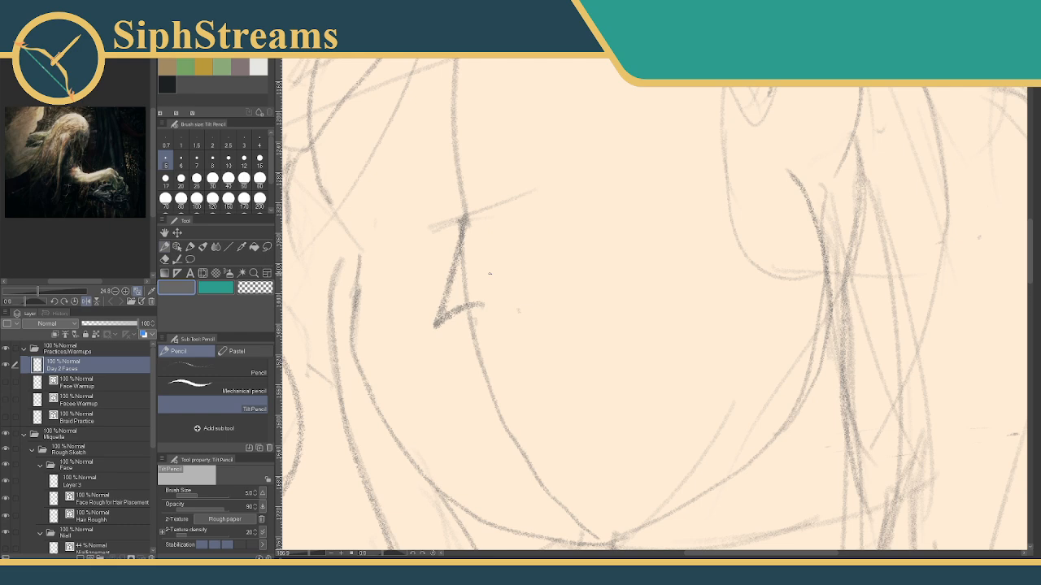
mouse_move(489, 274)
left_mouse_down()
mouse_move(564, 325)
mouse_move(546, 350)
mouse_move(548, 305)
mouse_move(539, 307)
left_mouse_up()
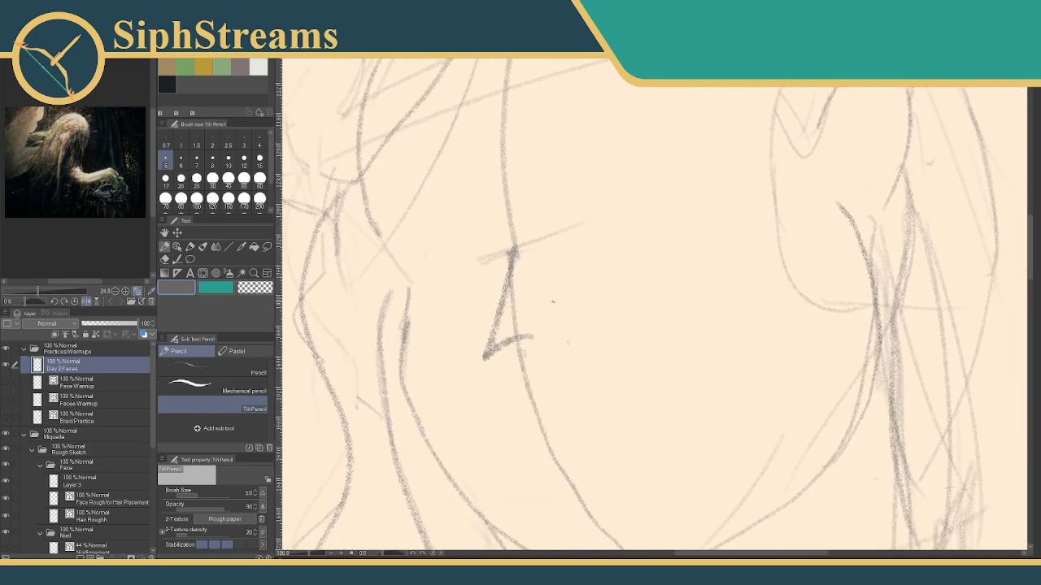
mouse_move(487, 424)
left_mouse_down()
mouse_move(635, 386)
mouse_move(666, 351)
left_mouse_up()
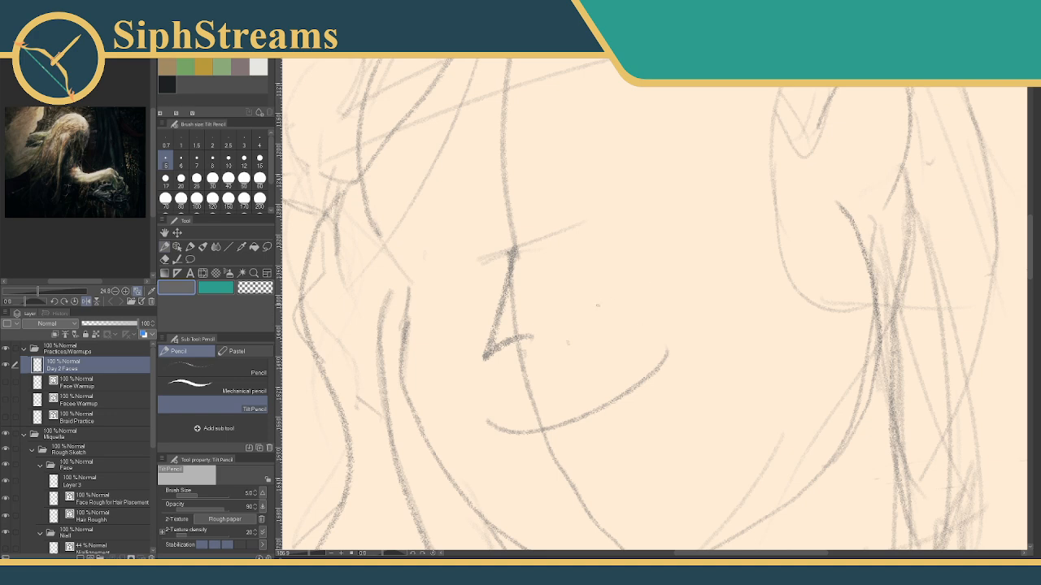
left_click_drag(594, 311, 741, 355)
mouse_move(486, 371)
left_mouse_down()
mouse_move(472, 425)
mouse_move(434, 466)
left_mouse_up()
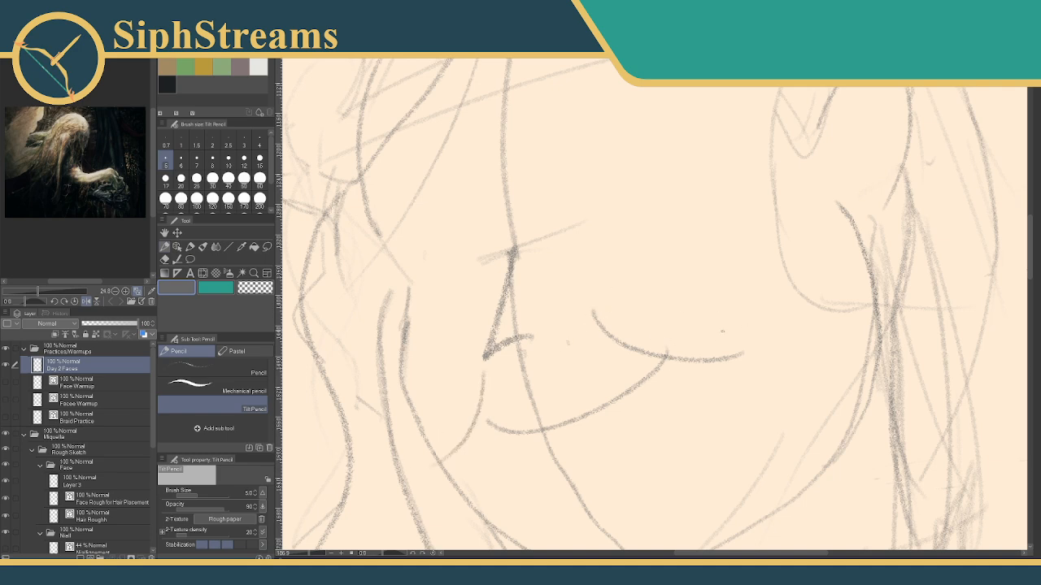
mouse_move(652, 313)
left_mouse_down()
mouse_move(647, 298)
mouse_move(640, 374)
left_mouse_up()
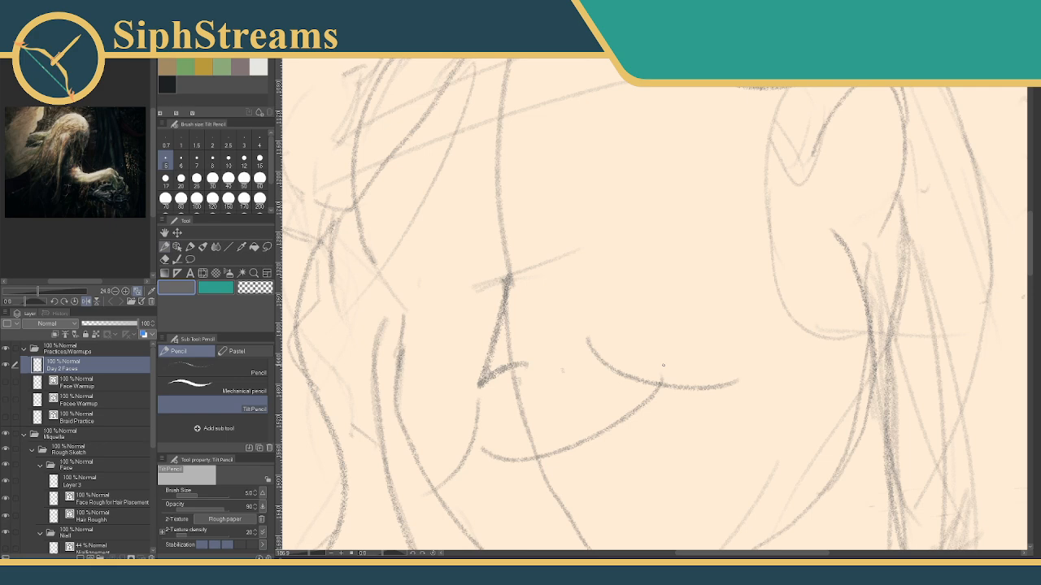
key("ctrl+z")
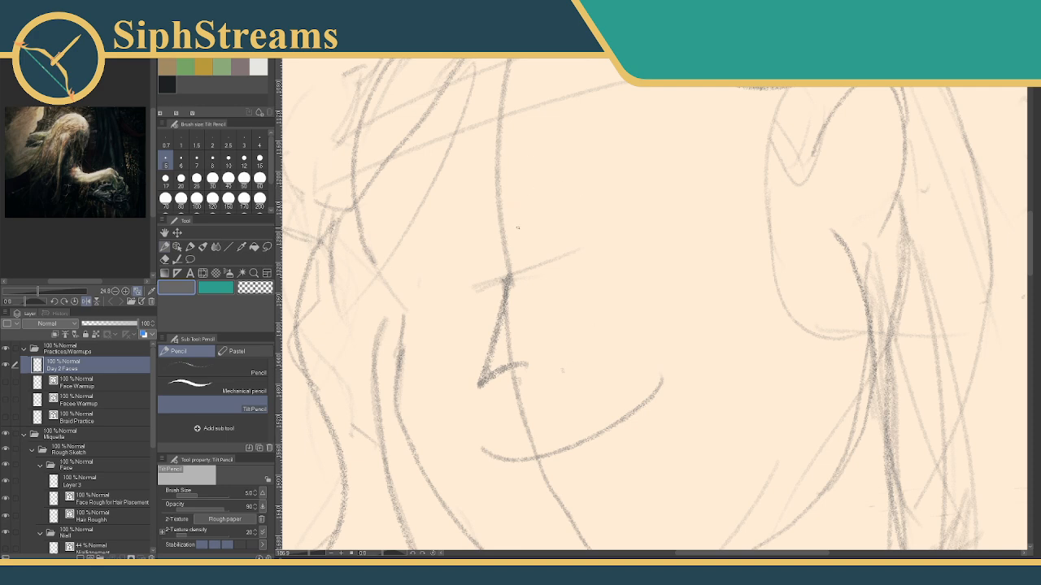
left_click_drag(560, 325, 727, 369)
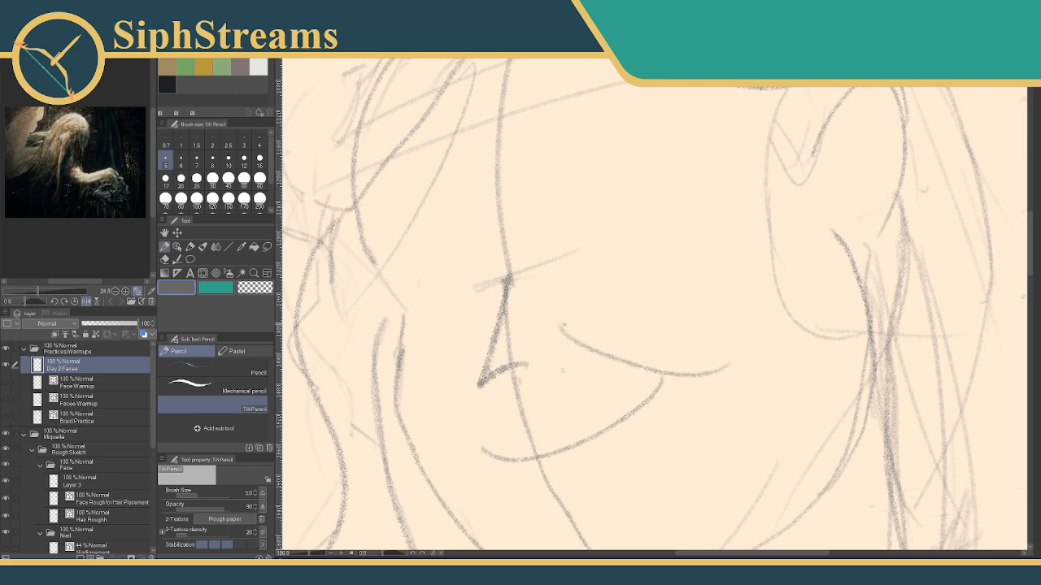
key("ctrl+z")
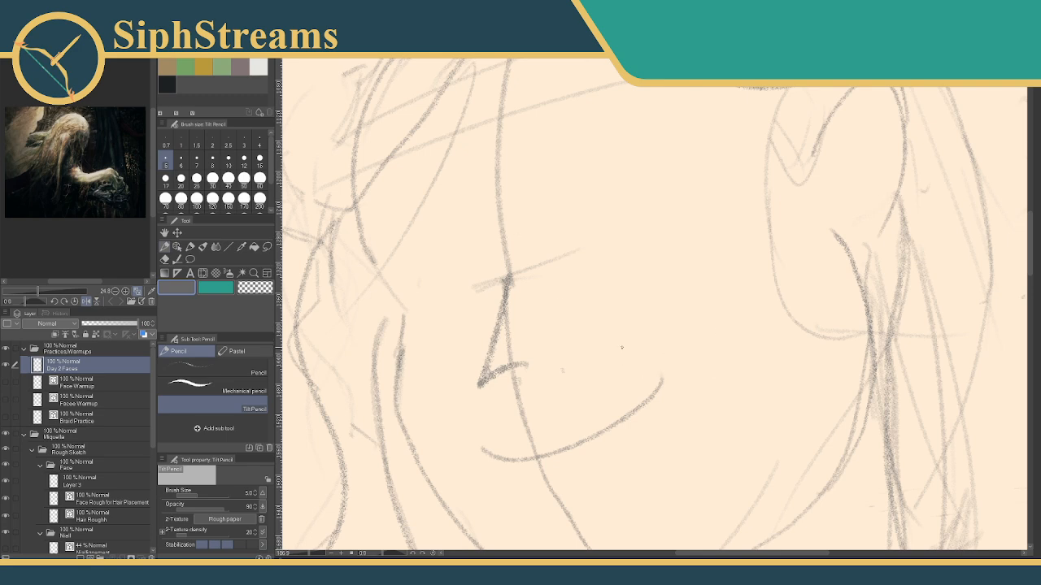
Draw two oval eye sockets on either side of Miquella's nose bridge, the far one smaller.
mouse_move(557, 159)
left_mouse_down()
mouse_move(543, 260)
mouse_move(561, 145)
left_mouse_up()
mouse_move(485, 221)
left_mouse_down()
mouse_move(421, 268)
mouse_move(486, 236)
left_mouse_up()
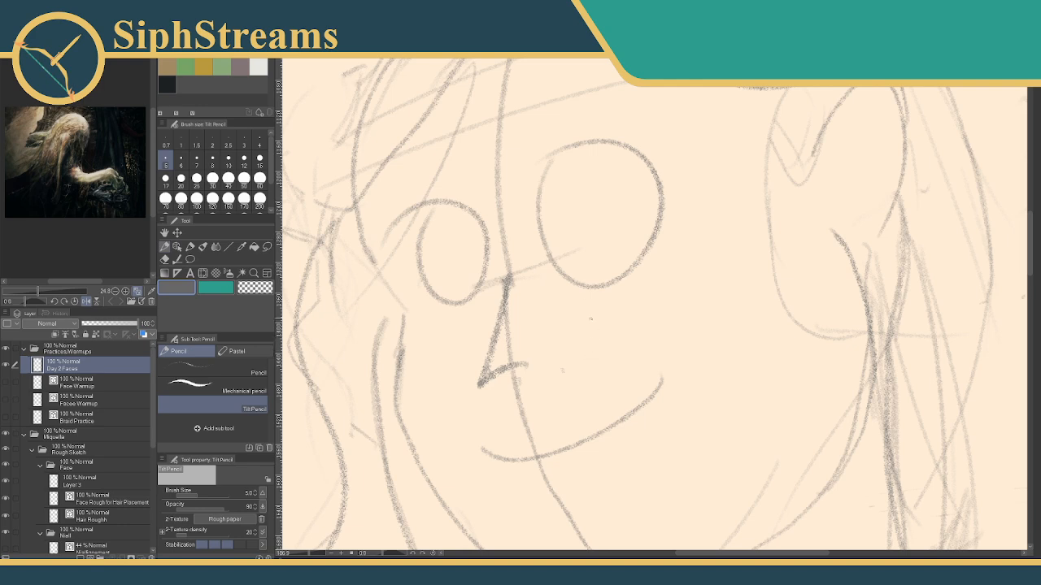
Try curved guidelines beneath and across the lower part of both eye sockets, removing the two curves inside the sockets.
left_click_drag(565, 300, 685, 257)
left_click_drag(417, 324, 502, 302)
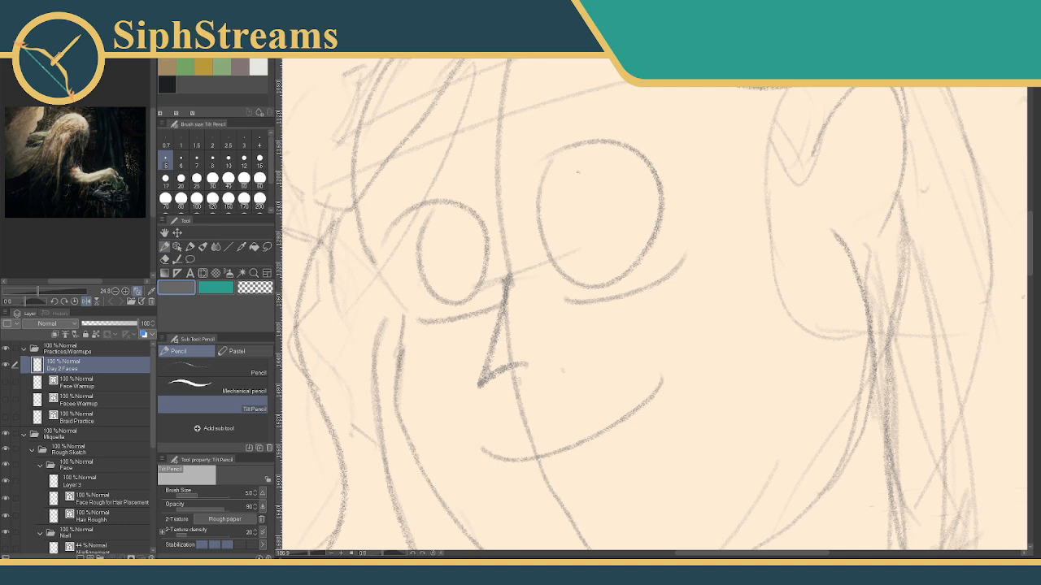
left_click_drag(564, 264, 633, 231)
left_click_drag(427, 289, 485, 261)
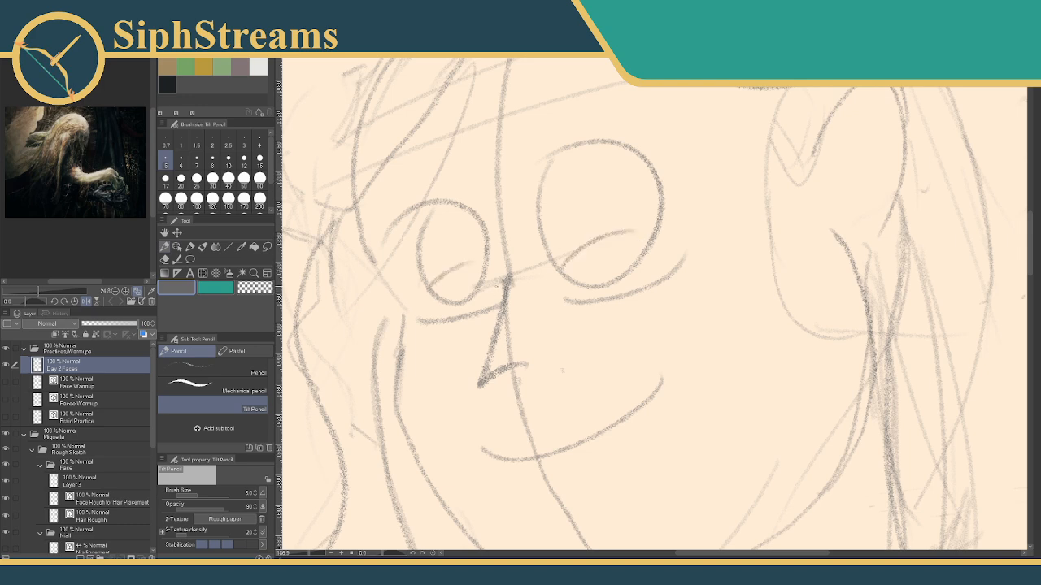
key("ctrl+z")
key("ctrl+z")
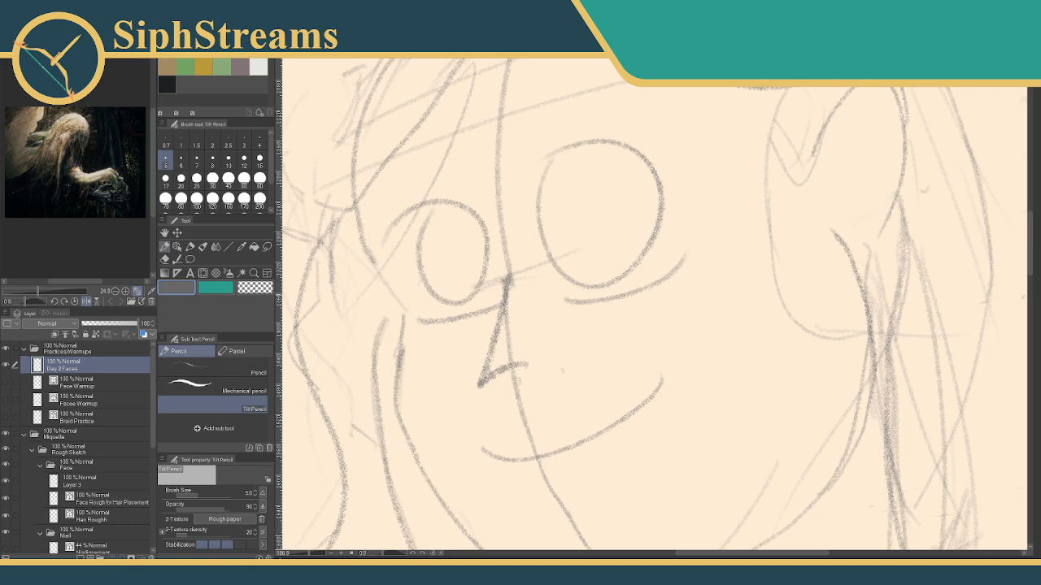
Erase the curved guidelines beneath both eye sockets.
key("e")
mouse_move(630, 291)
left_mouse_down()
mouse_move(564, 309)
mouse_move(536, 301)
mouse_move(565, 301)
left_mouse_up()
mouse_move(604, 297)
left_mouse_down()
mouse_move(546, 301)
mouse_move(570, 306)
left_mouse_up()
left_click_drag(684, 262, 634, 293)
mouse_move(477, 314)
left_mouse_down()
mouse_move(418, 321)
mouse_move(493, 308)
left_mouse_up()
Try one long cheekbone curve on each side of Miquella's nose and undo both.
key("p")
mouse_move(567, 350)
left_mouse_down()
mouse_move(598, 364)
mouse_move(730, 340)
left_mouse_up()
left_click_drag(466, 367, 380, 426)
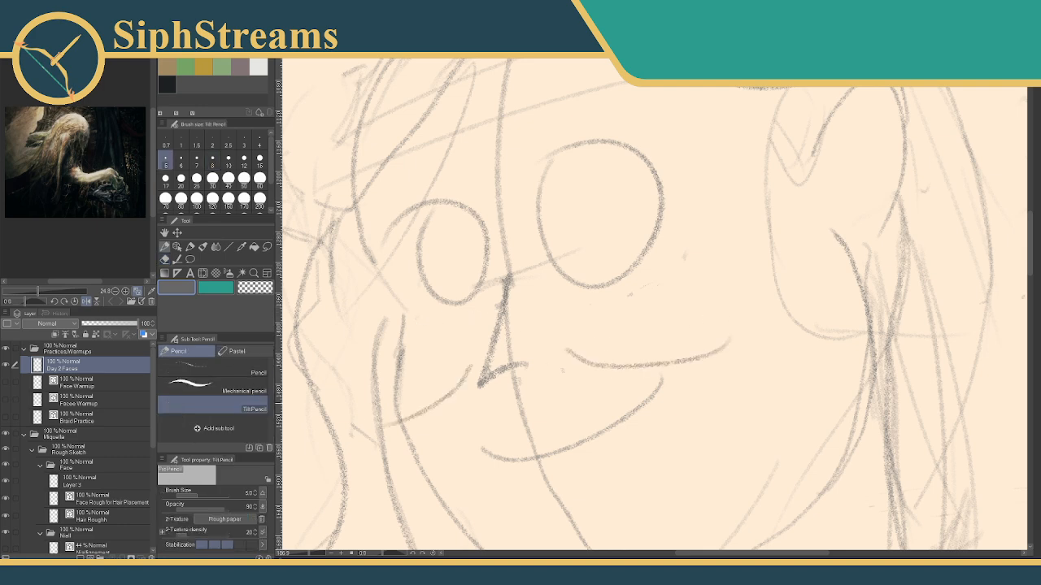
key("ctrl+z")
key("ctrl+z")
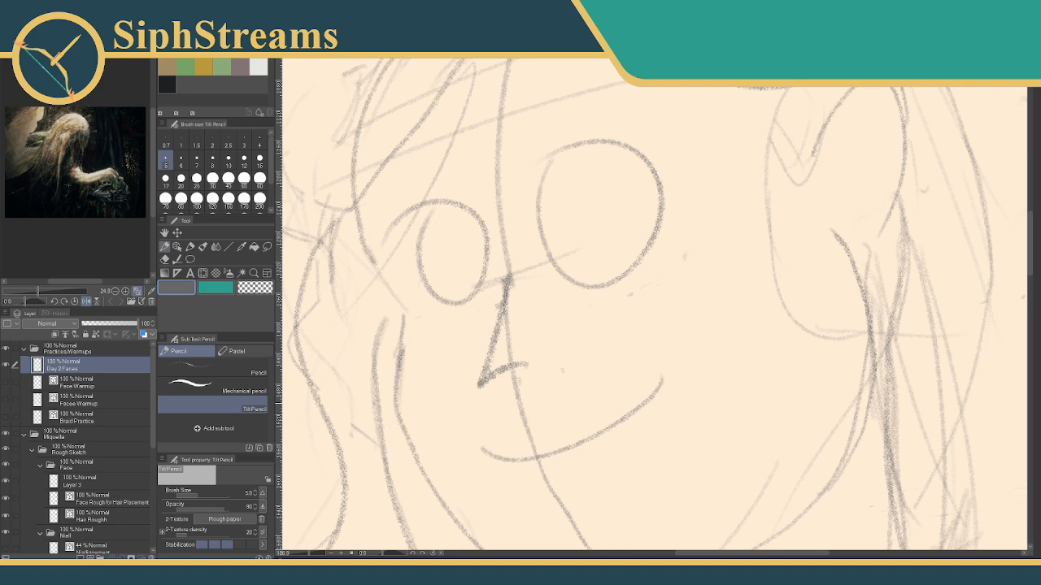
Try short contour strokes and a longer curve across Miquella's cheeks, and undo them.
mouse_move(622, 313)
left_mouse_down()
mouse_move(567, 328)
mouse_move(562, 341)
left_mouse_up()
left_click_drag(634, 353, 574, 365)
mouse_move(468, 357)
left_mouse_down()
mouse_move(417, 373)
mouse_move(423, 386)
left_mouse_up()
left_click_drag(444, 389, 415, 404)
key("ctrl+z")
key("ctrl+z")
key("ctrl+z")
key("ctrl+z")
key("ctrl+z")
key("ctrl+z")
left_click_drag(540, 363, 773, 316)
key("ctrl+z")
mouse_move(546, 245)
left_mouse_down()
mouse_move(560, 372)
mouse_move(550, 373)
left_mouse_up()
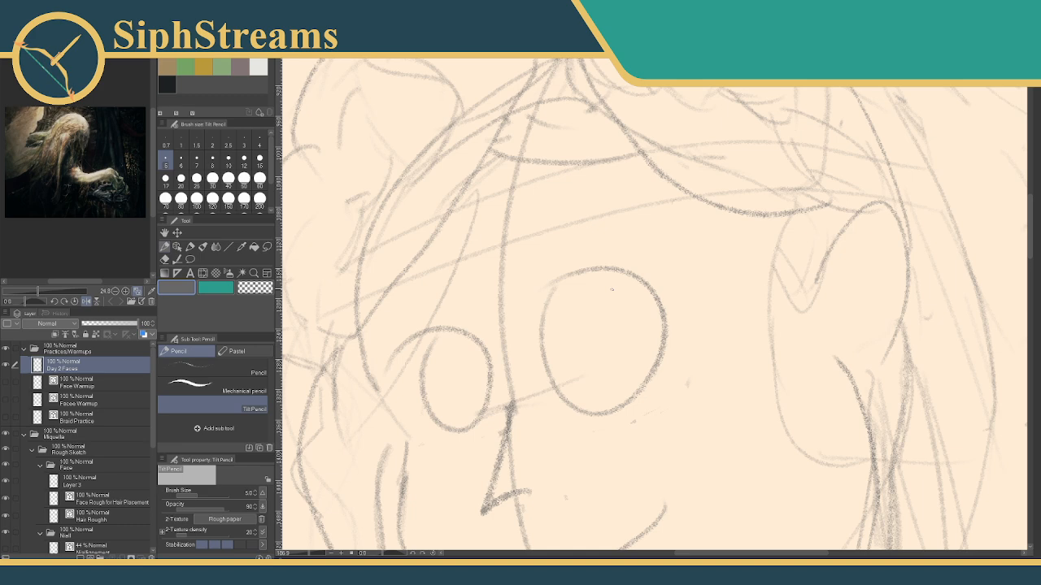
mouse_move(612, 289)
left_mouse_down()
mouse_move(507, 314)
mouse_move(564, 138)
mouse_move(577, 153)
left_mouse_up()
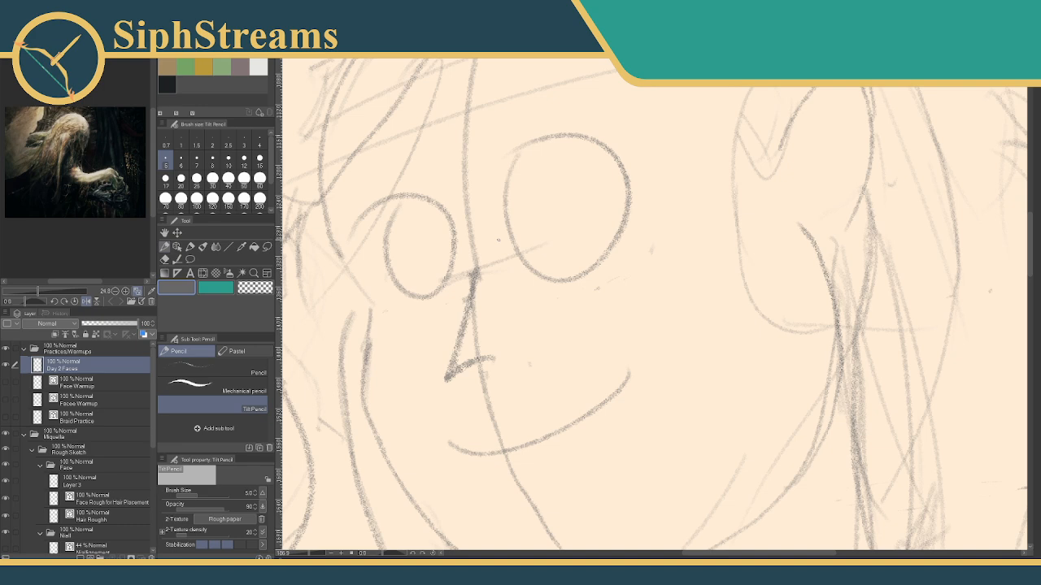
left_click_drag(311, 555, 297, 554)
left_click_drag(448, 414, 430, 275)
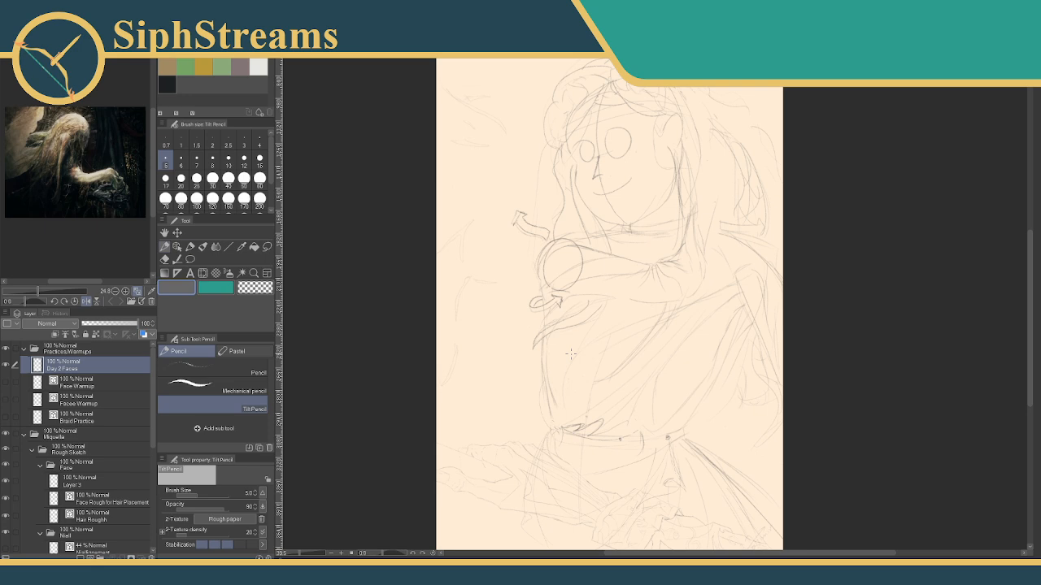
left_click_drag(554, 244, 539, 82)
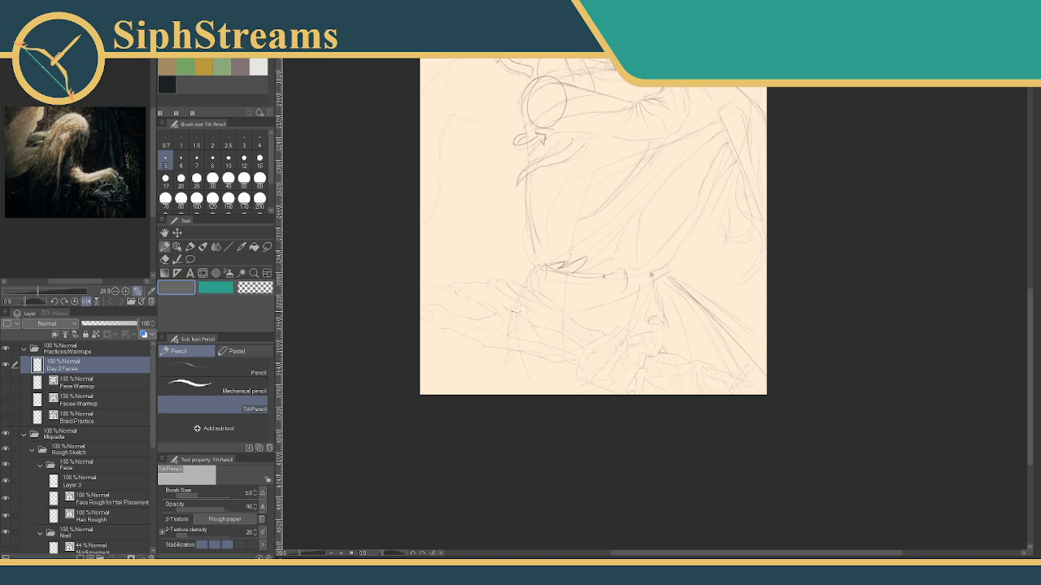
left_click_drag(524, 323, 561, 521)
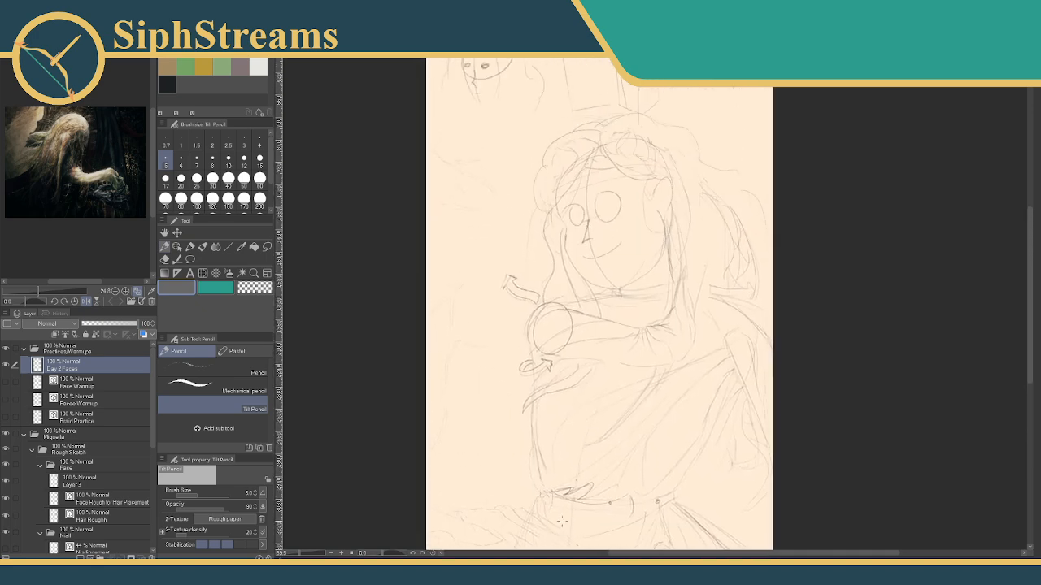
Try a small angular profile diagram with a nose curve and a little circle in the blank area beside Miquella.
left_click_drag(529, 280, 478, 370)
left_click_drag(303, 554, 304, 555)
left_click_drag(488, 496, 575, 192)
left_click_drag(543, 60, 763, 249)
mouse_move(476, 277)
left_mouse_down()
mouse_move(528, 281)
mouse_move(483, 314)
mouse_move(483, 337)
left_mouse_up()
mouse_move(526, 285)
left_mouse_down()
mouse_move(503, 310)
mouse_move(522, 332)
left_mouse_up()
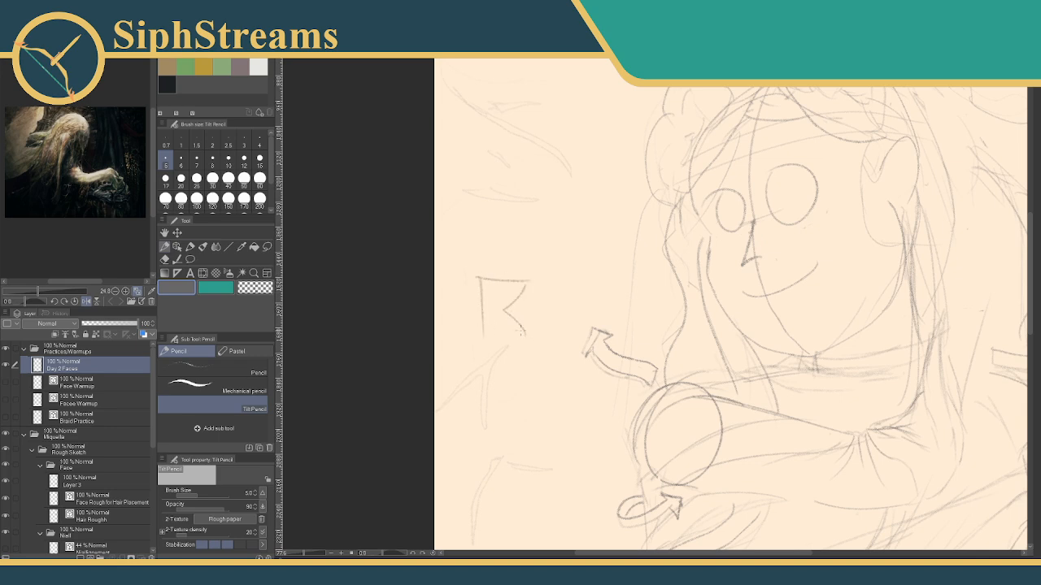
mouse_move(529, 286)
left_mouse_down()
mouse_move(486, 336)
mouse_move(487, 366)
left_mouse_up()
left_click_drag(513, 338, 515, 354)
left_click_drag(489, 257, 482, 281)
left_click_drag(465, 239, 468, 249)
left_click_drag(474, 207, 470, 244)
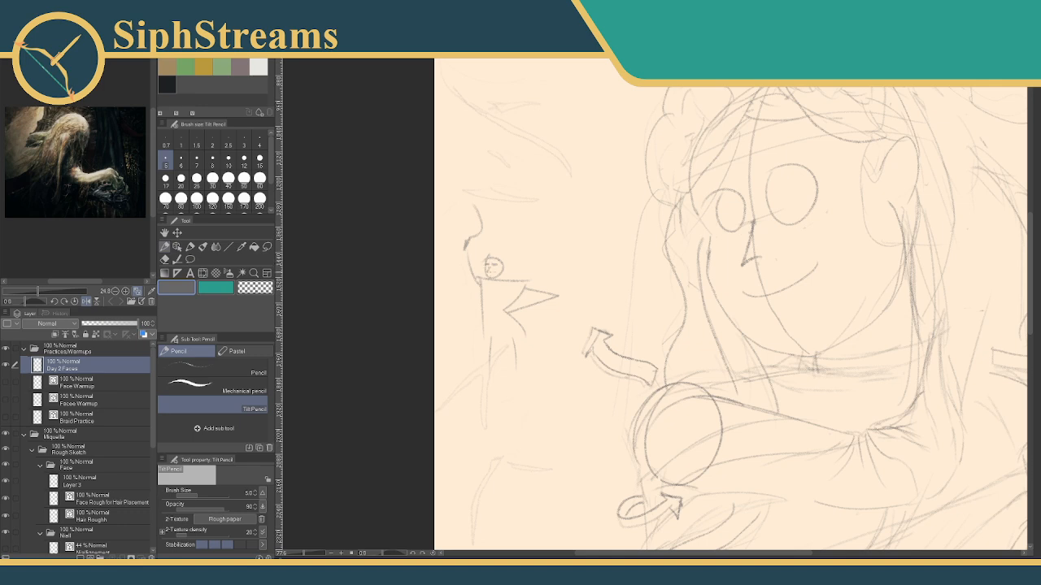
Undo the strokes of the small profile diagram beside Miquella.
mouse_move(580, 349)
left_mouse_down()
mouse_move(544, 316)
mouse_move(527, 325)
left_mouse_up()
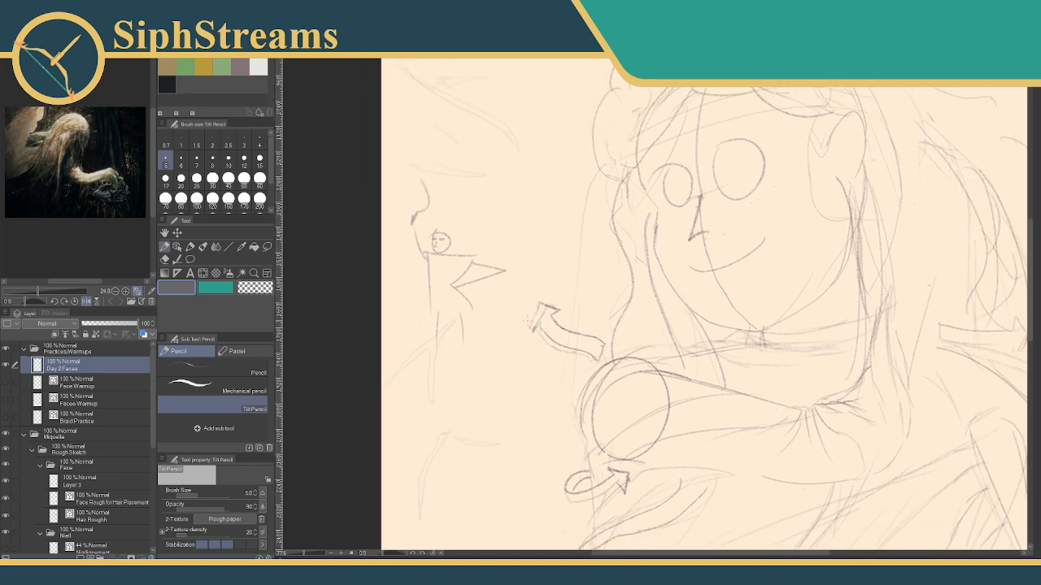
key("ctrl+z")
key("ctrl+z")
key("ctrl+z")
key("ctrl+z")
key("ctrl+z")
key("ctrl+z")
key("ctrl+z")
key("ctrl+z")
key("ctrl+z")
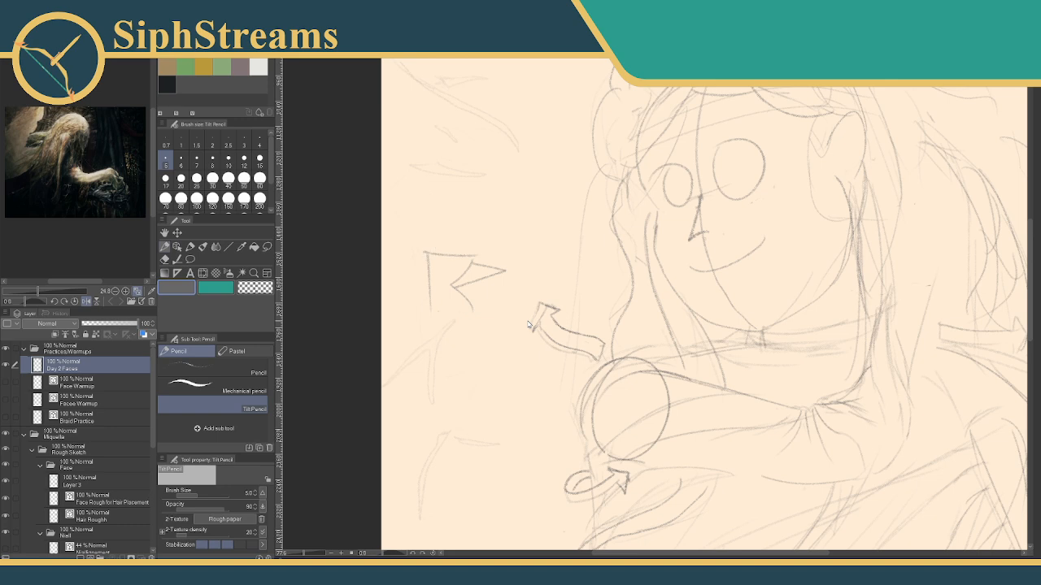
Examine Miquella's face and figure together with the practice head and perspective boxes above.
left_click_drag(656, 290, 507, 414)
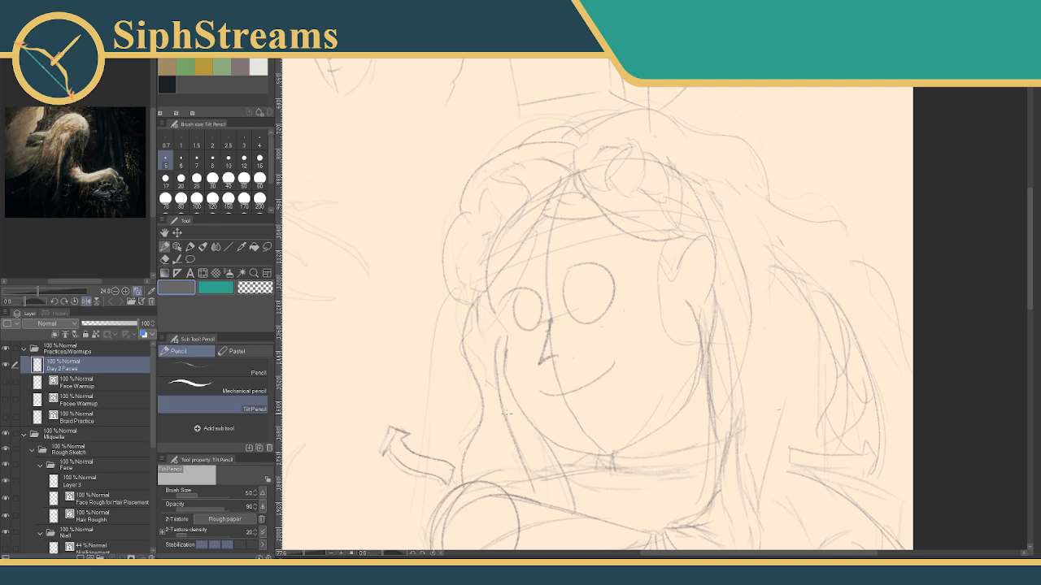
mouse_move(606, 305)
left_mouse_down()
mouse_move(603, 26)
mouse_move(627, 293)
left_mouse_up()
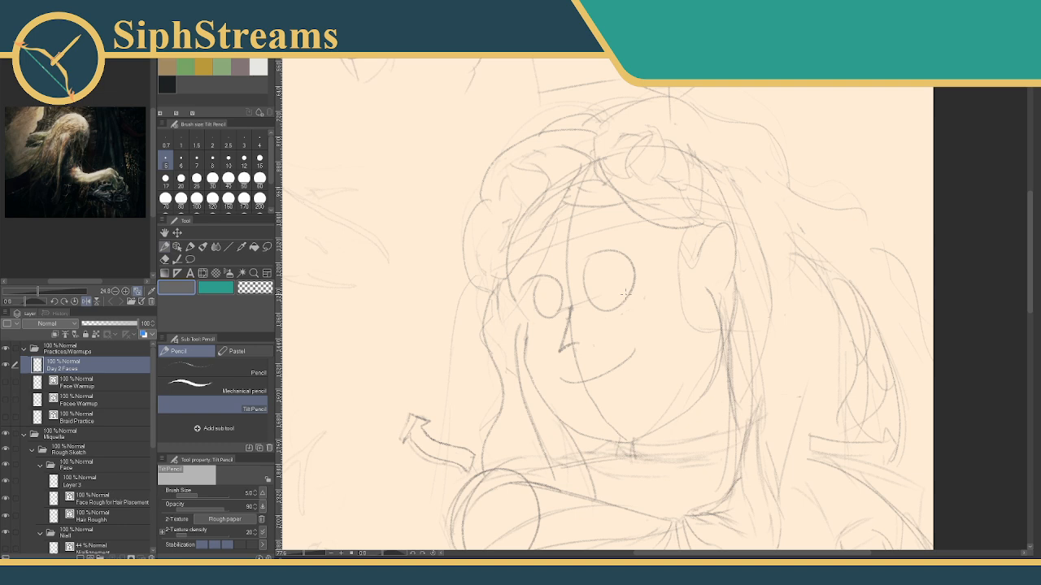
left_click_drag(415, 302, 417, 254)
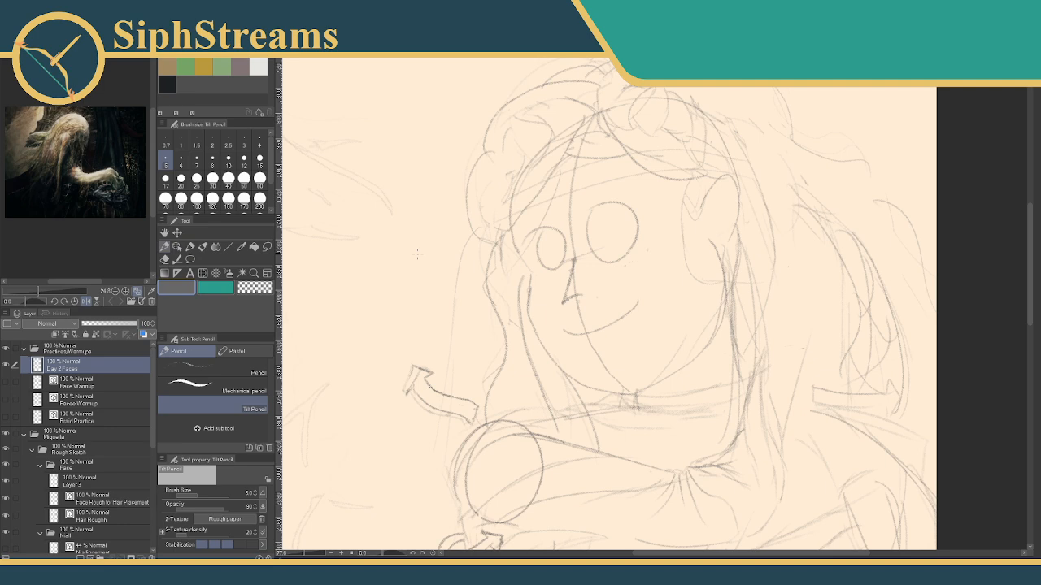
mouse_move(431, 234)
left_mouse_down()
mouse_move(448, 217)
mouse_move(494, 318)
mouse_move(488, 332)
left_mouse_up()
mouse_move(480, 244)
left_mouse_down()
mouse_move(456, 328)
mouse_move(474, 137)
mouse_move(549, 305)
left_mouse_up()
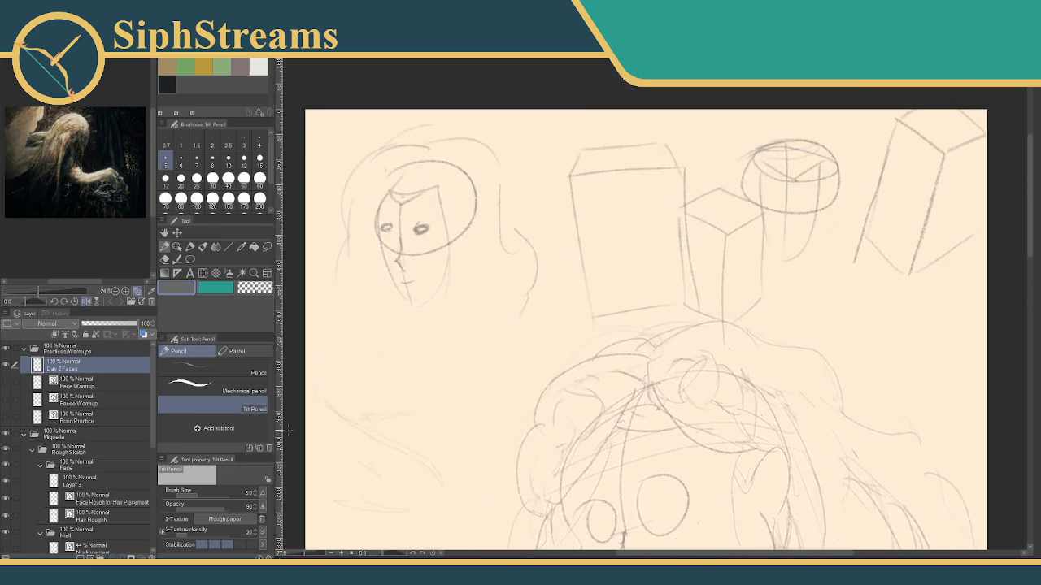
scroll(81, 439, "down", 2)
scroll(457, 374, "down", 4)
left_click_drag(628, 405, 651, 242)
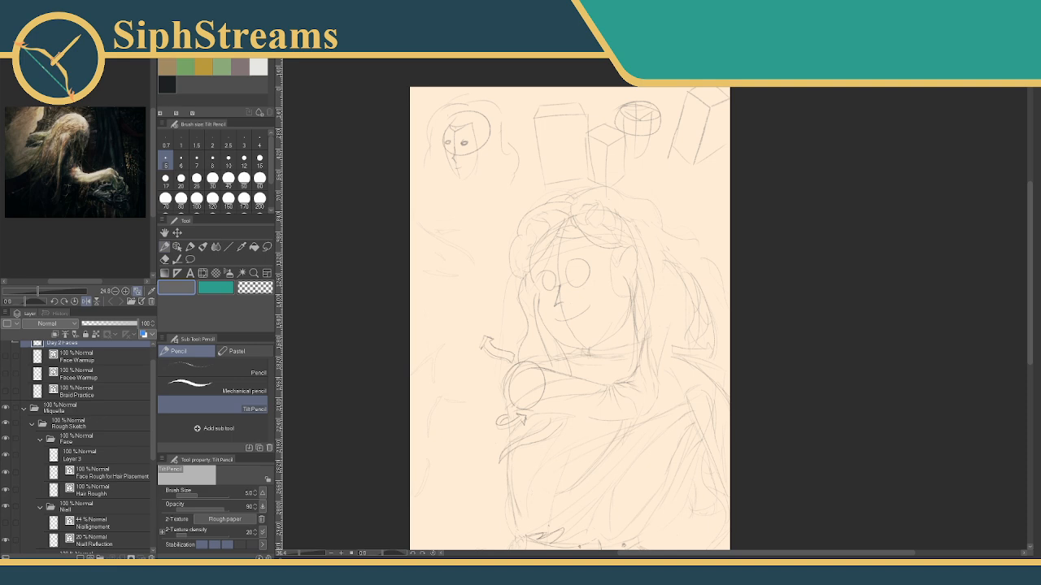
Erase the larger, near eye socket oval on Miquella's face with the Rough eraser, and return to the Tilt Pencil.
left_click(305, 554)
left_click(305, 554)
left_click_drag(487, 407, 587, 441)
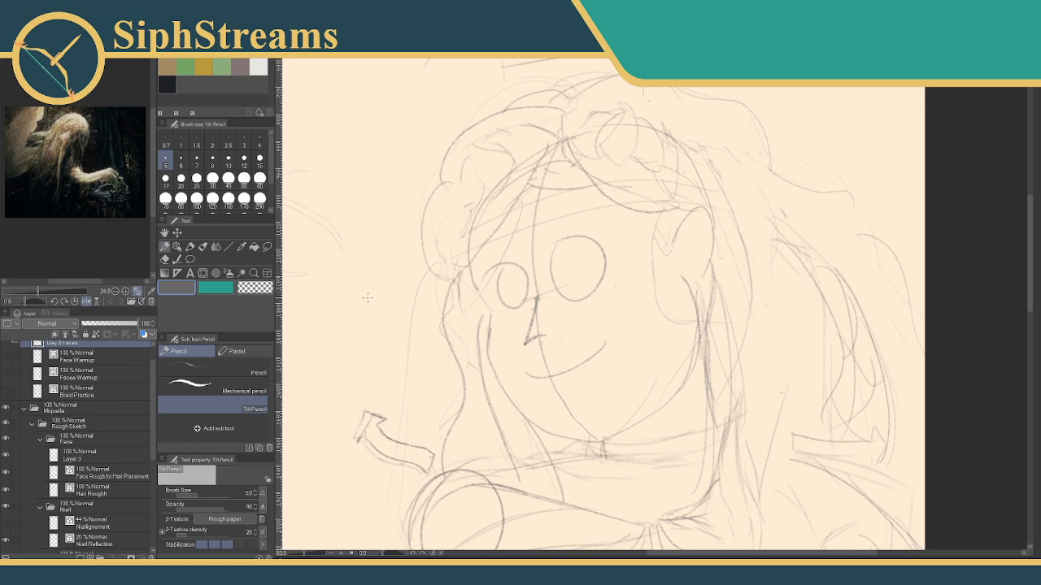
left_click_drag(495, 273, 485, 288)
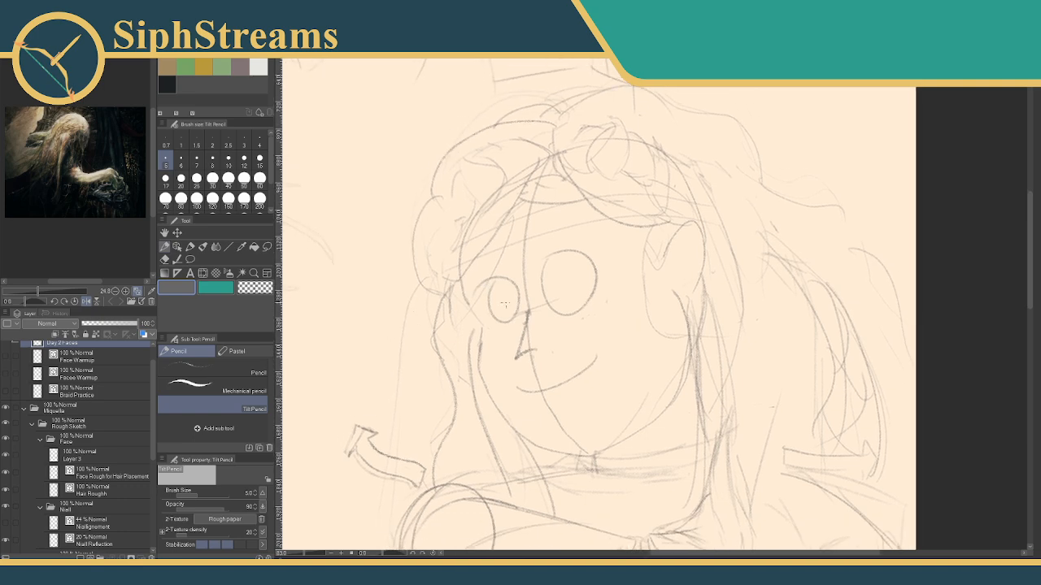
key("e")
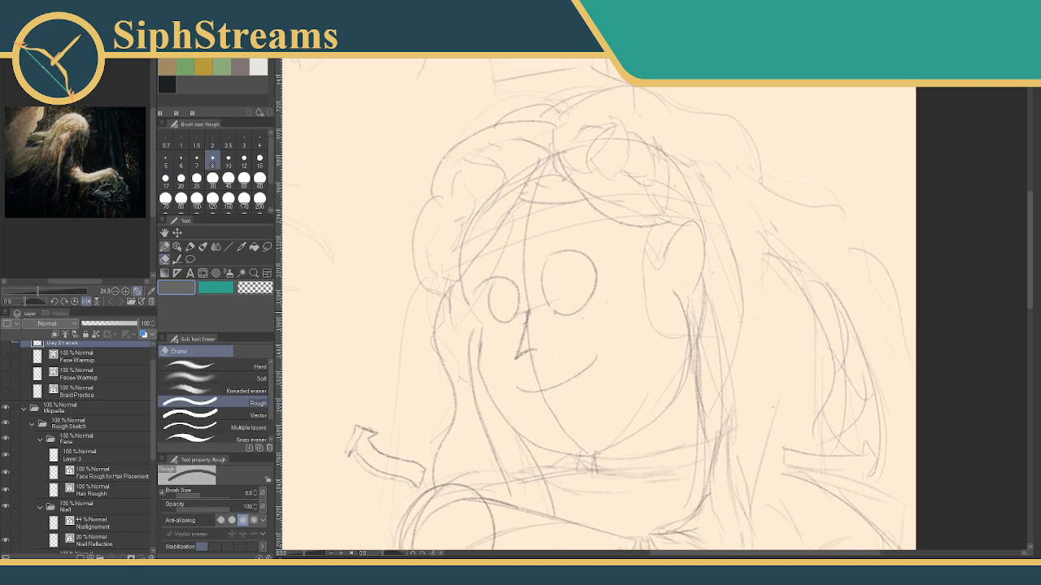
left_click_drag(543, 264, 565, 255)
key("p")
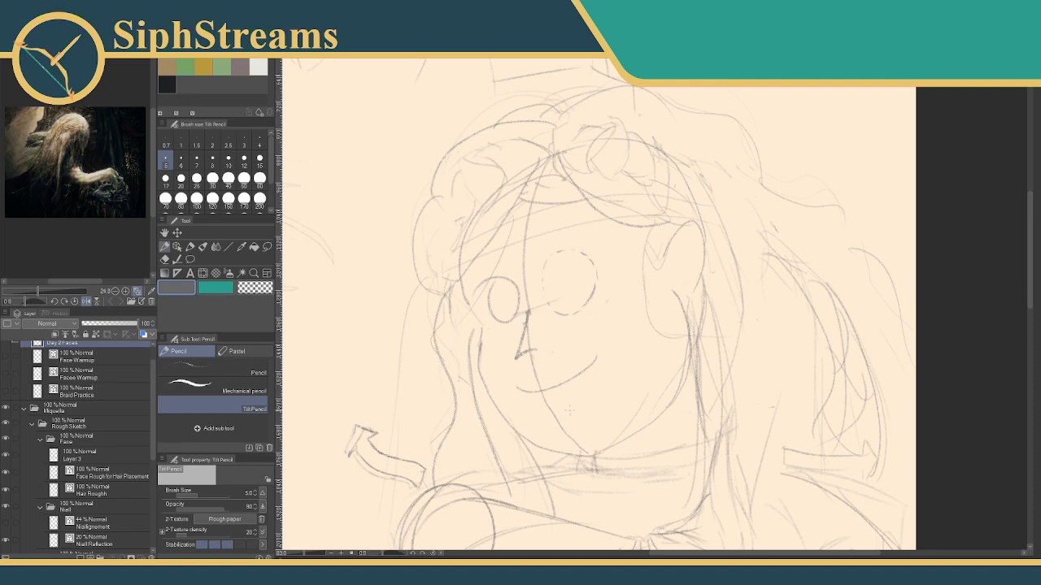
key("e")
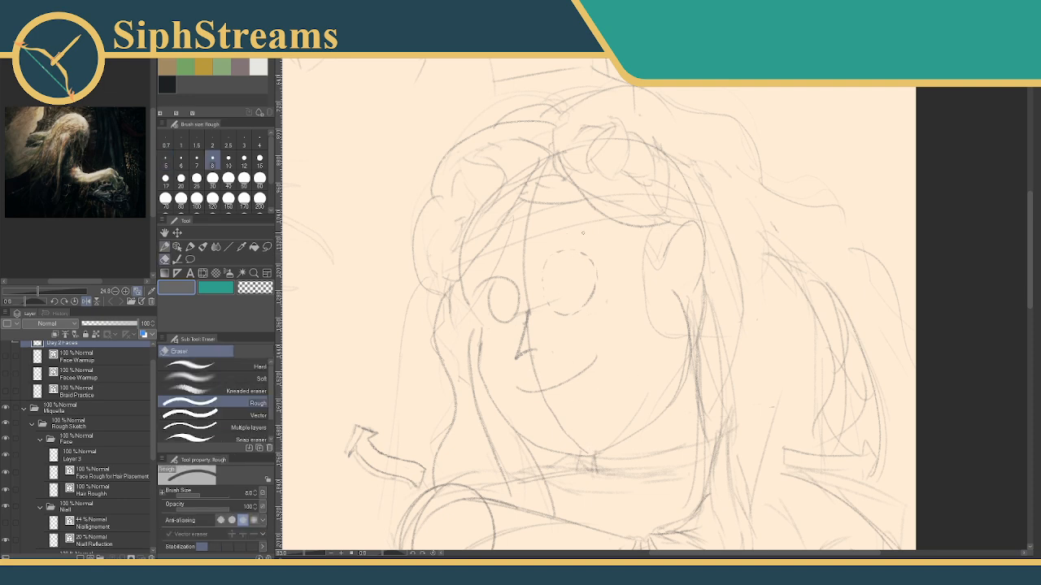
mouse_move(559, 255)
left_mouse_down()
mouse_move(545, 290)
mouse_move(587, 257)
mouse_move(568, 308)
left_mouse_up()
left_click(176, 259)
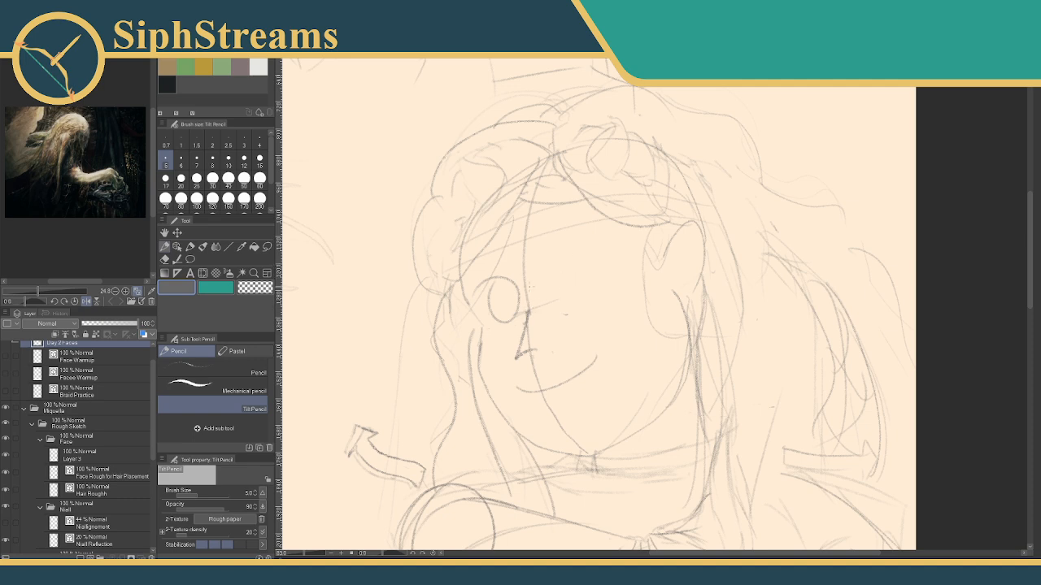
Try a slanted brow line with a small round eye below it on the near side of the face, and undo it.
mouse_move(530, 309)
left_mouse_down()
mouse_move(591, 278)
mouse_move(535, 300)
mouse_move(585, 276)
mouse_move(556, 312)
left_mouse_up()
left_click_drag(570, 312, 564, 318)
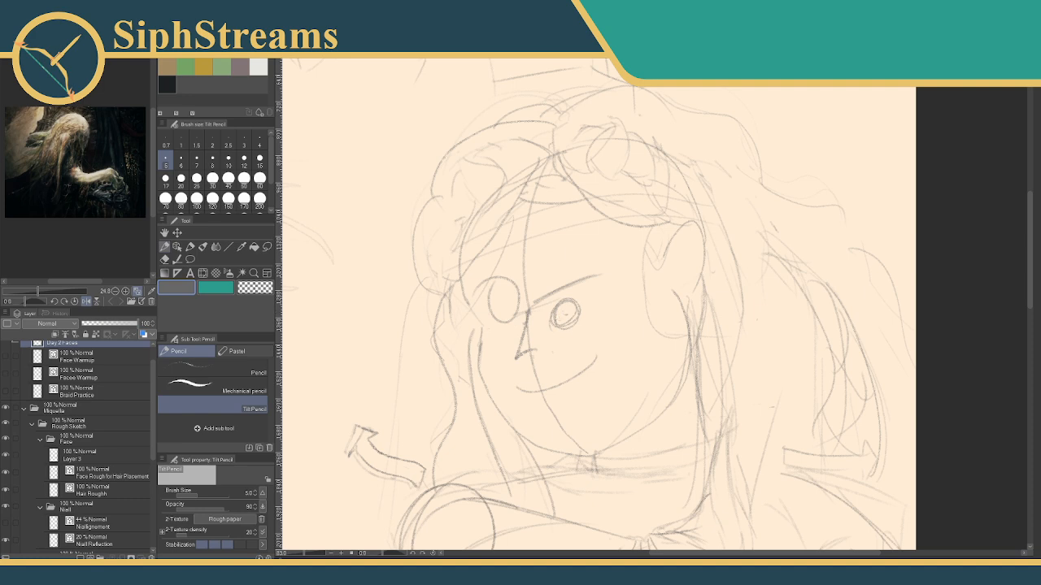
key("ctrl+z")
key("ctrl+z")
key("ctrl+z")
key("ctrl+z")
key("ctrl+z")
key("ctrl+z")
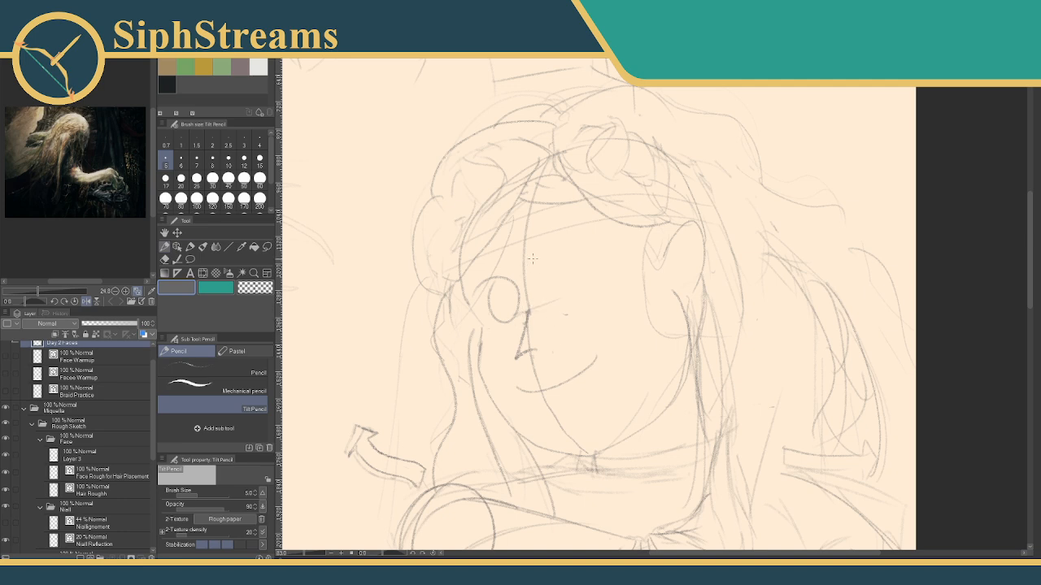
Draw a tilted oval near eye close to the center line, with smaller ovals inside both eyes.
mouse_move(554, 288)
left_mouse_down()
mouse_move(574, 281)
mouse_move(561, 304)
mouse_move(580, 290)
left_mouse_up()
left_click_drag(498, 294, 502, 294)
mouse_move(561, 268)
left_mouse_down()
mouse_move(553, 306)
mouse_move(570, 267)
left_mouse_up()
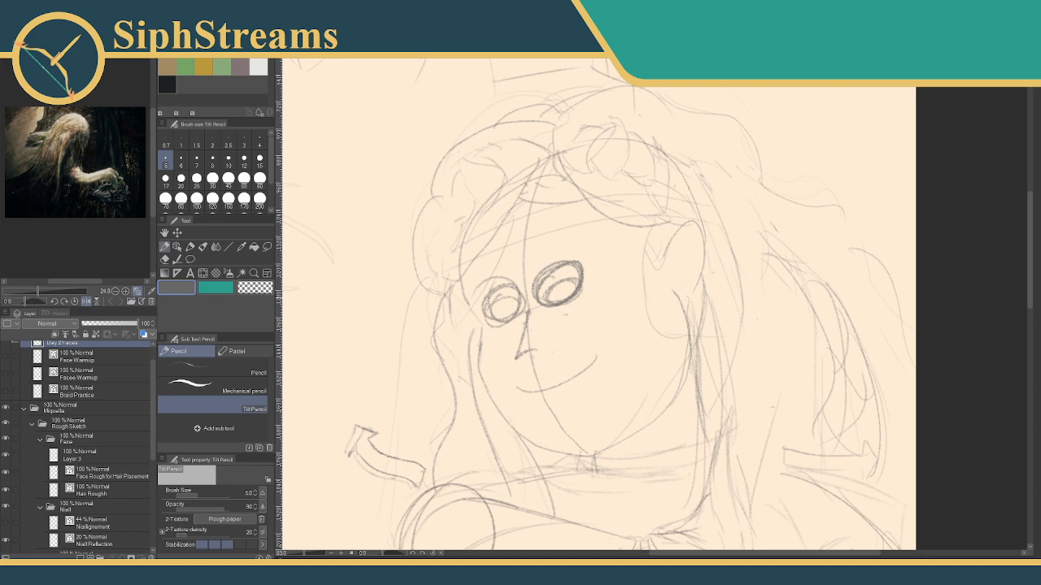
Hide the Day 2 Faces layer and rename it Day 2 Face Techniques.
left_click_drag(571, 313, 587, 289)
mouse_move(307, 554)
left_mouse_down()
mouse_move(294, 552)
mouse_move(312, 553)
left_mouse_up()
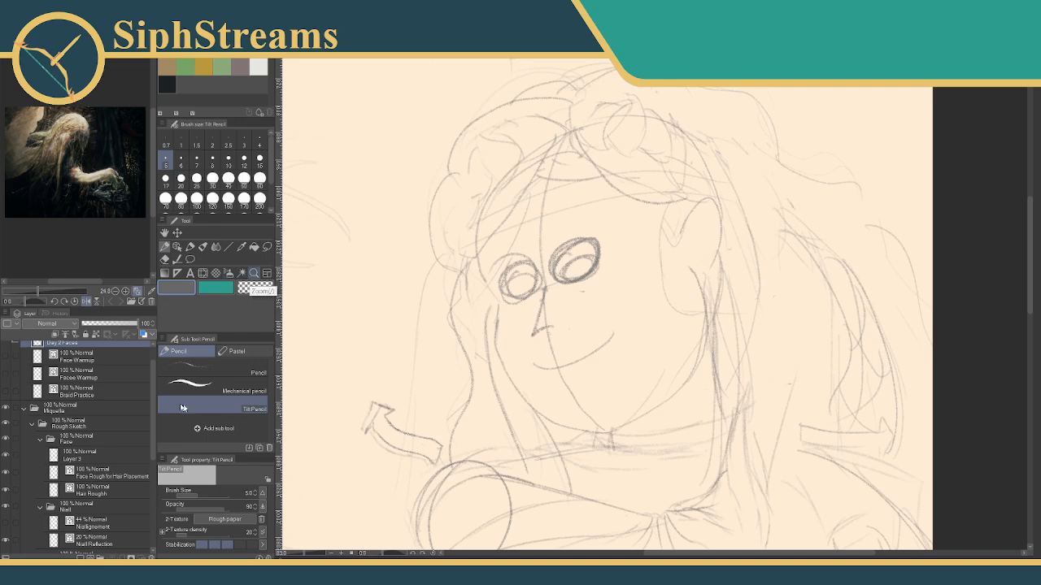
scroll(81, 382, "up", 1)
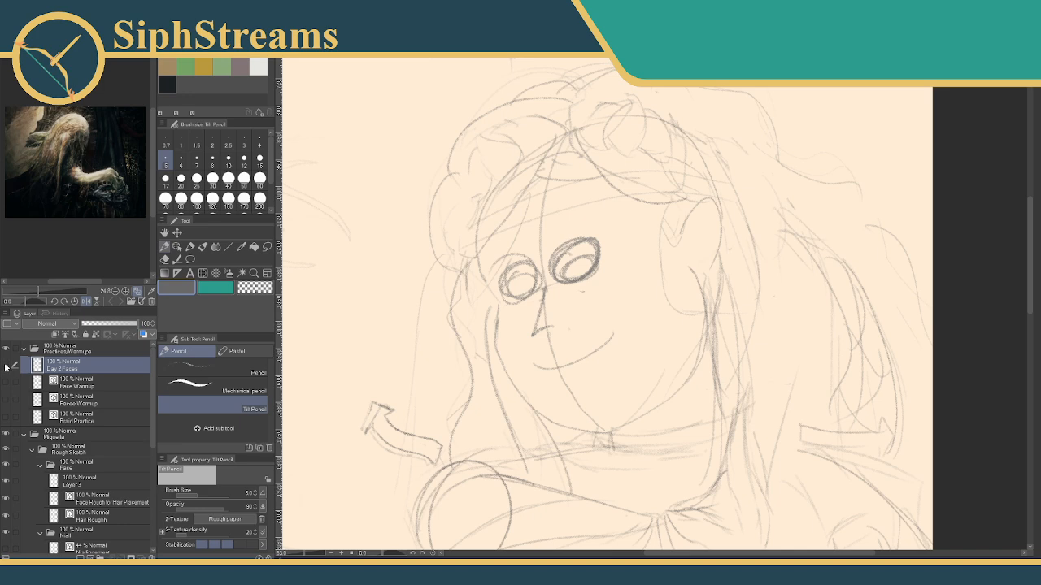
left_click(7, 367)
double_click(77, 367)
key("BackSpace")
type("Techniques")
key("Return")
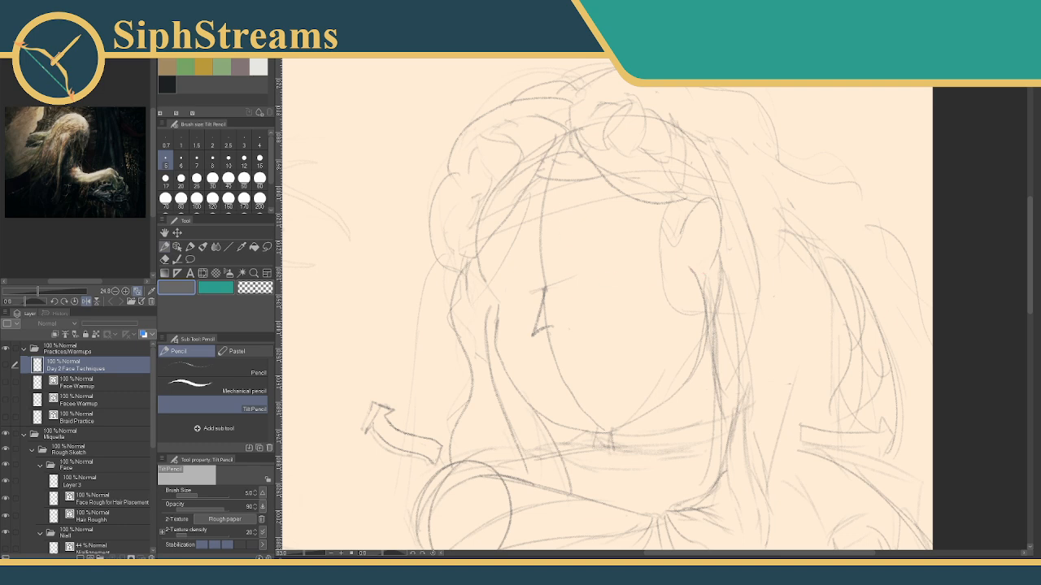
Hide the whole Miquella folder to leave the canvas blank.
left_click_drag(441, 201, 423, 203)
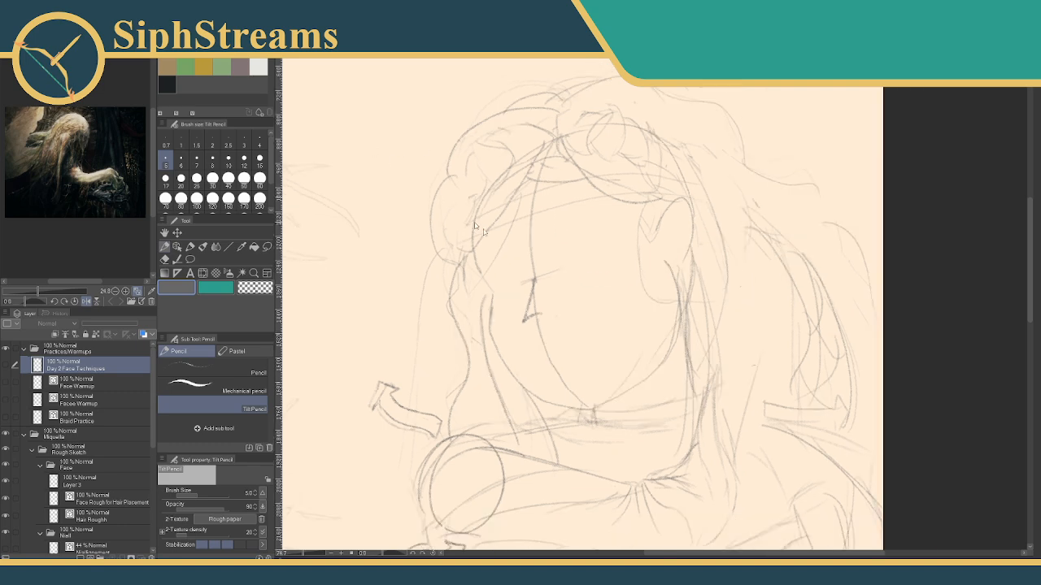
left_click_drag(559, 270, 581, 433)
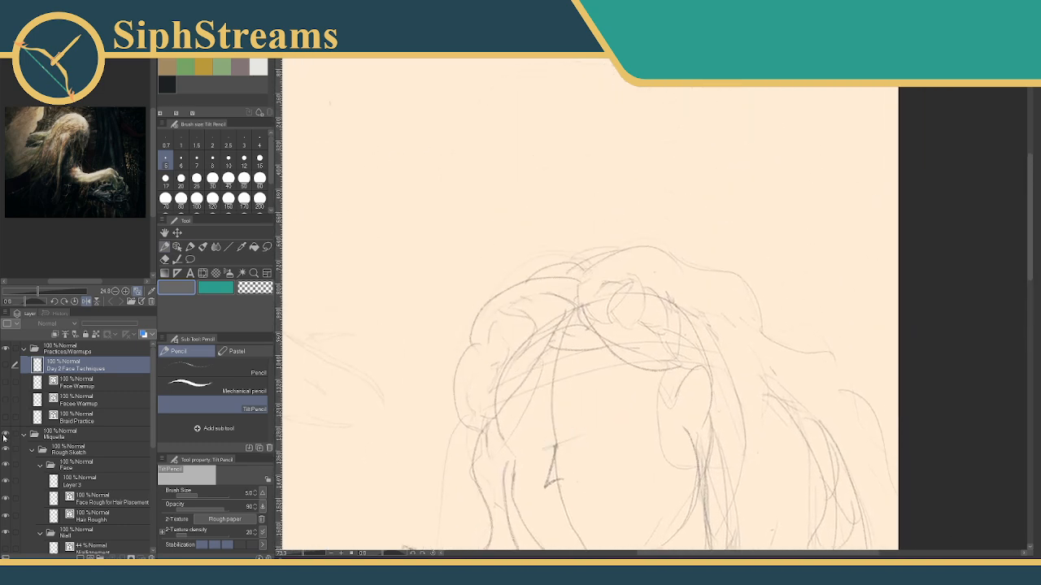
left_click(5, 434)
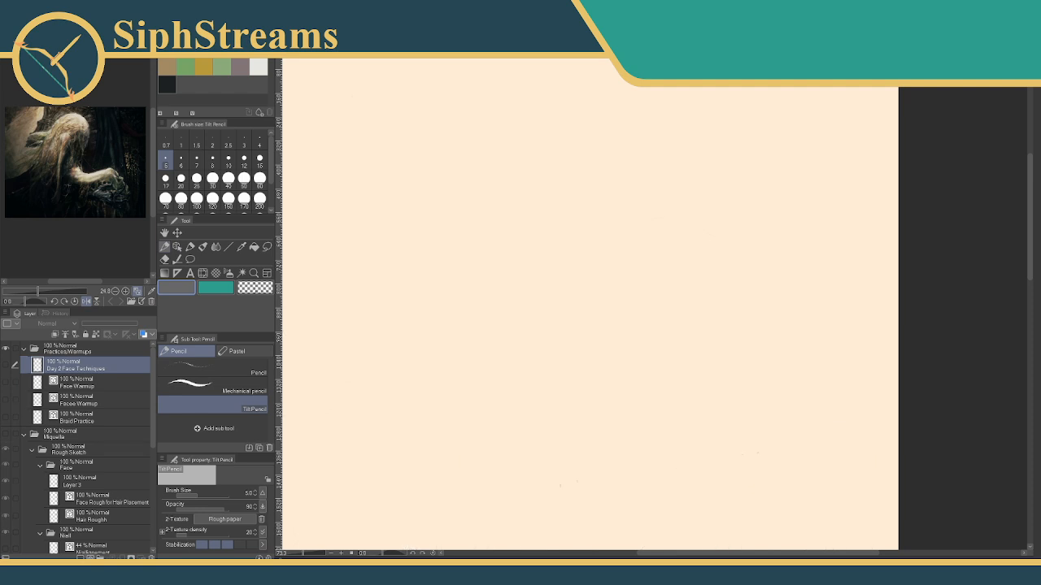
Add a new layer above Day 2 Face Techniques and name it Day 2 Face Practice.
left_click(81, 557)
double_click(71, 366)
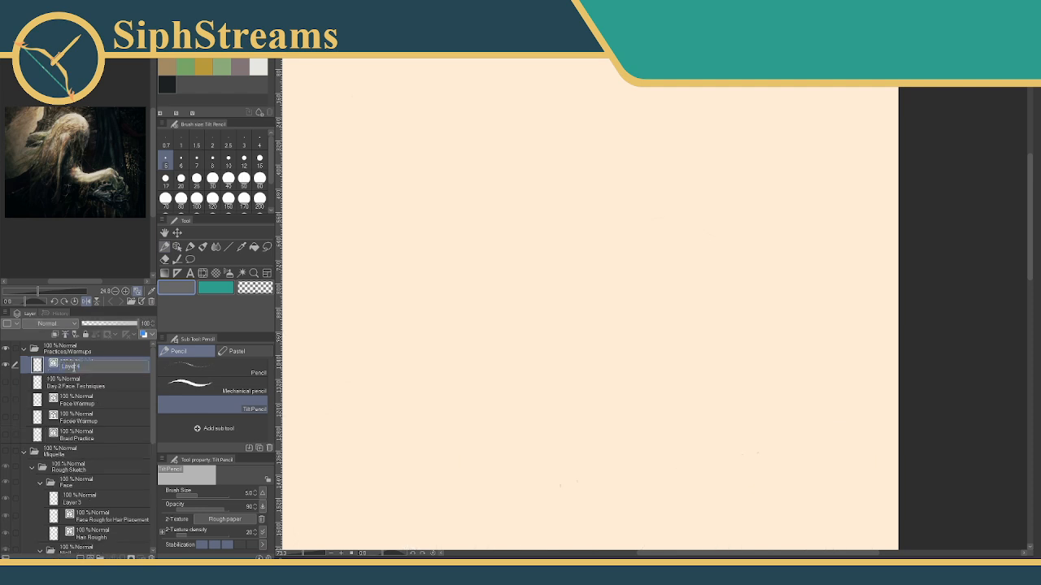
left_click_drag(82, 367, 10, 367)
type("Day 2 Face Pr")
key("BackSpace")
type("ractice")
left_click(412, 235)
scroll(412, 235, "down", 5)
scroll(412, 235, "up", 2)
left_click_drag(412, 235, 436, 240)
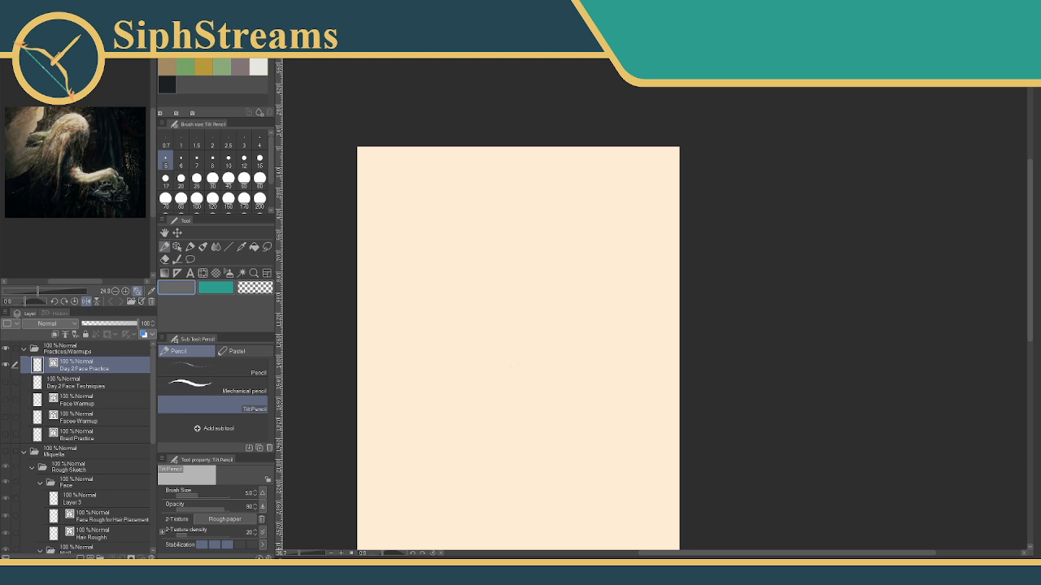
Bring up the browser with the Pinterest board Faces - fun refs and place it beside the canvas.
key("alt+Tab")
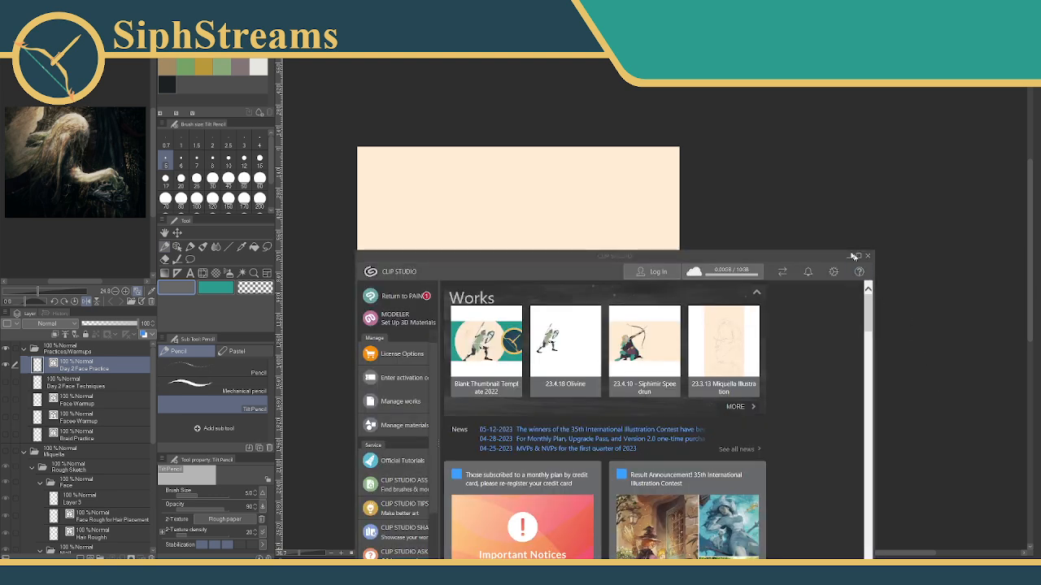
left_click(850, 257)
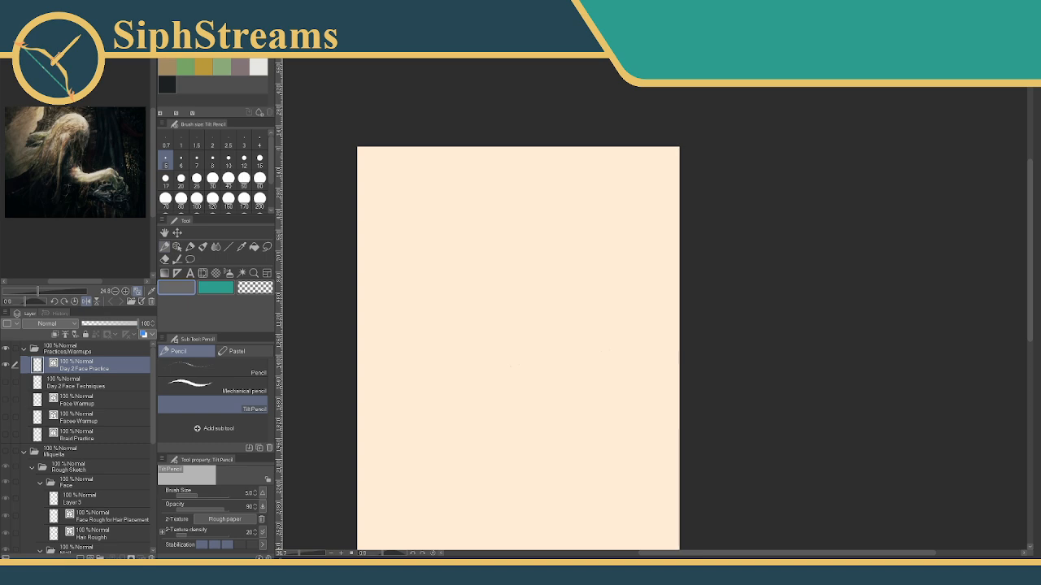
key("alt+Tab")
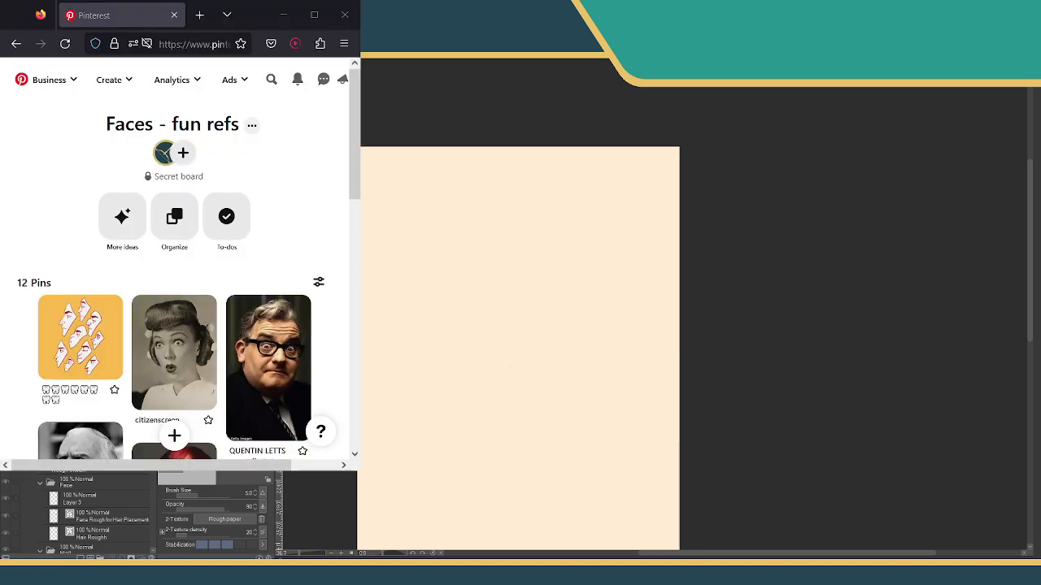
mouse_move(255, 15)
left_mouse_down()
mouse_move(916, 58)
mouse_move(935, 79)
left_mouse_up()
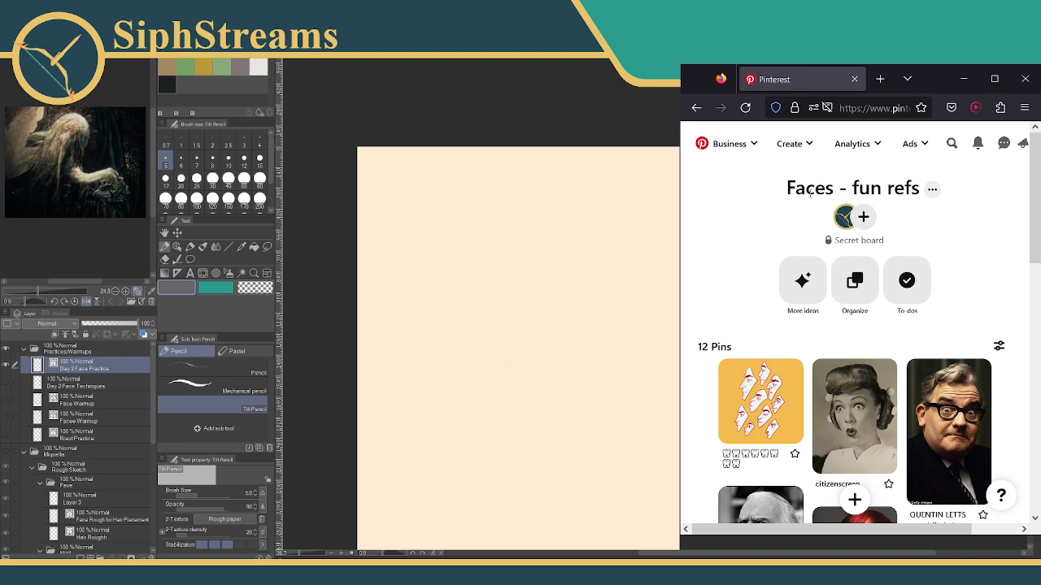
Look through the board's face references and open the temple fade portrait of a man in three-quarter view.
scroll(787, 272, "down", 5)
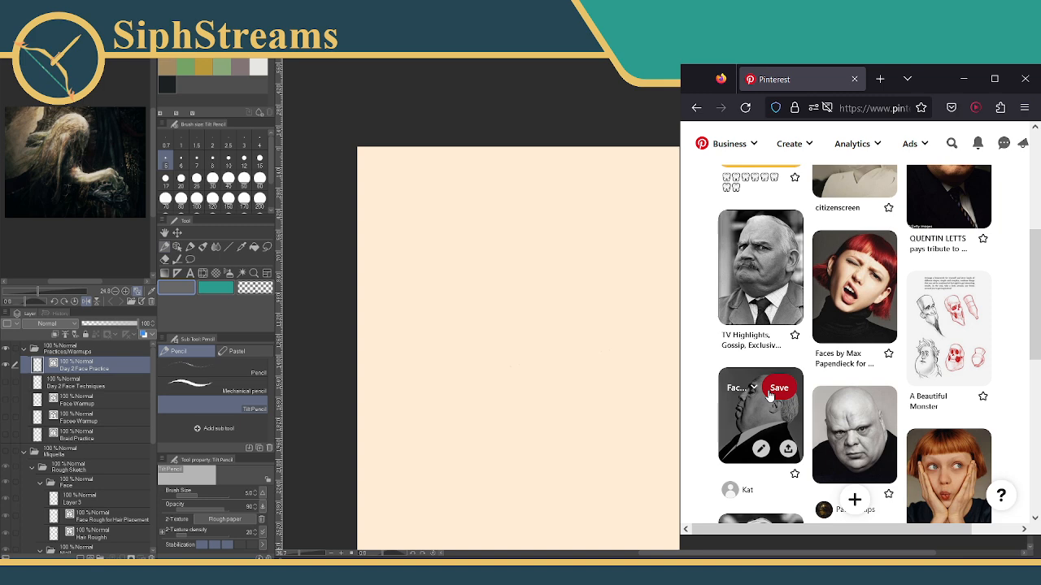
scroll(769, 395, "down", 3)
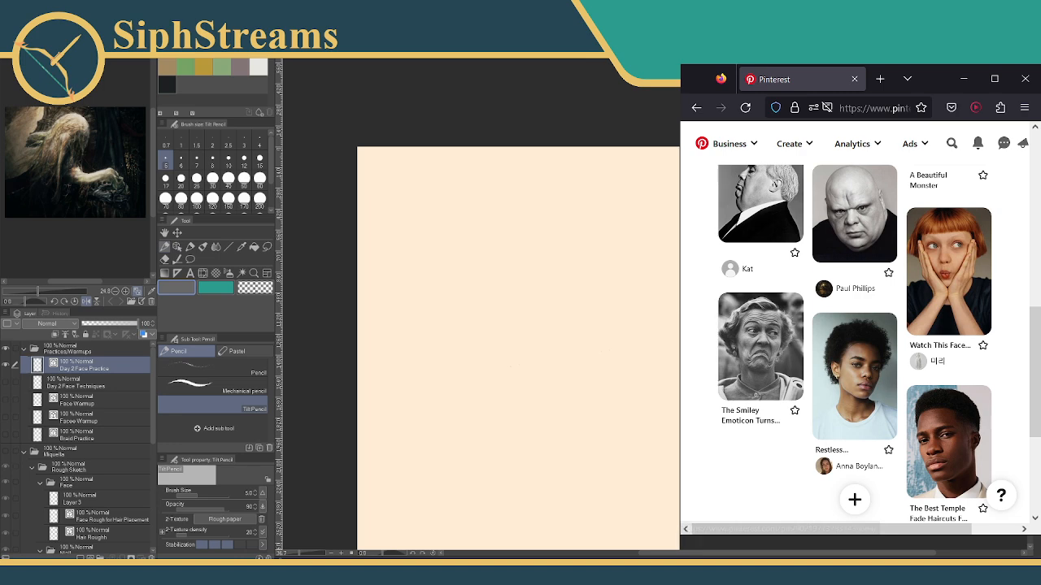
scroll(962, 310, "up", 2)
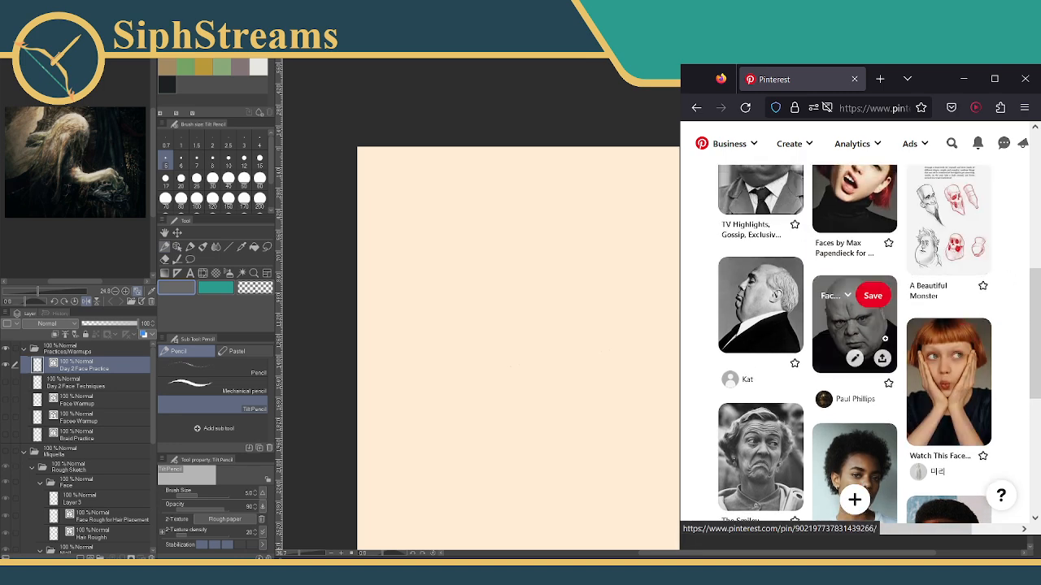
scroll(870, 333, "up", 1)
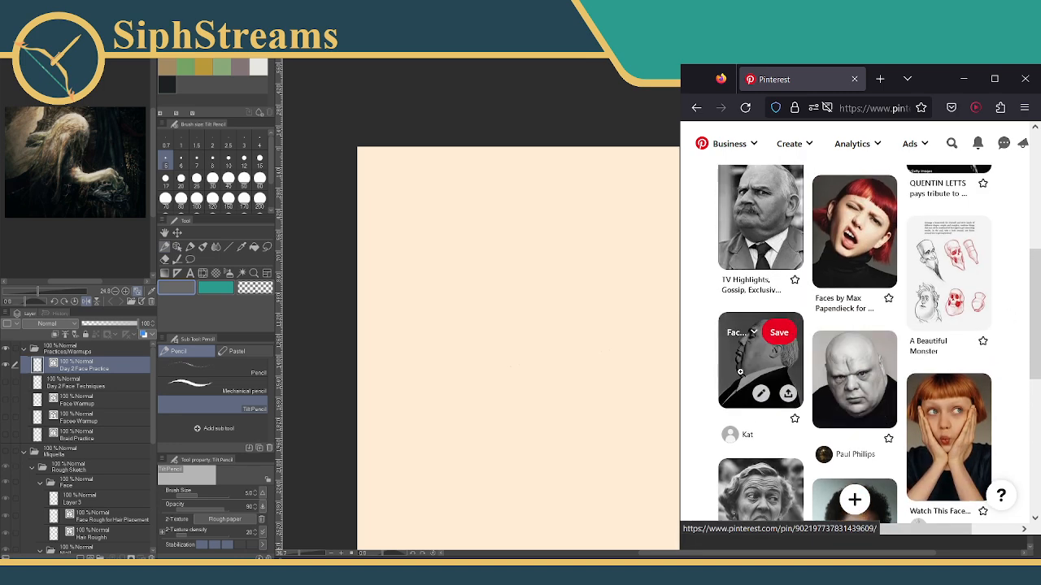
scroll(744, 389, "up", 2)
scroll(754, 337, "up", 1)
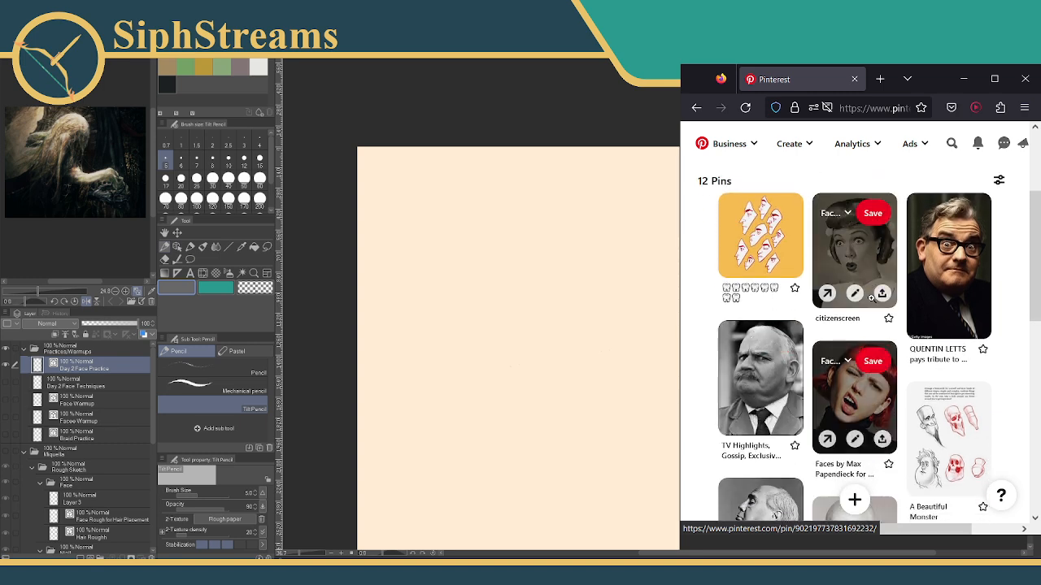
scroll(931, 336, "down", 5)
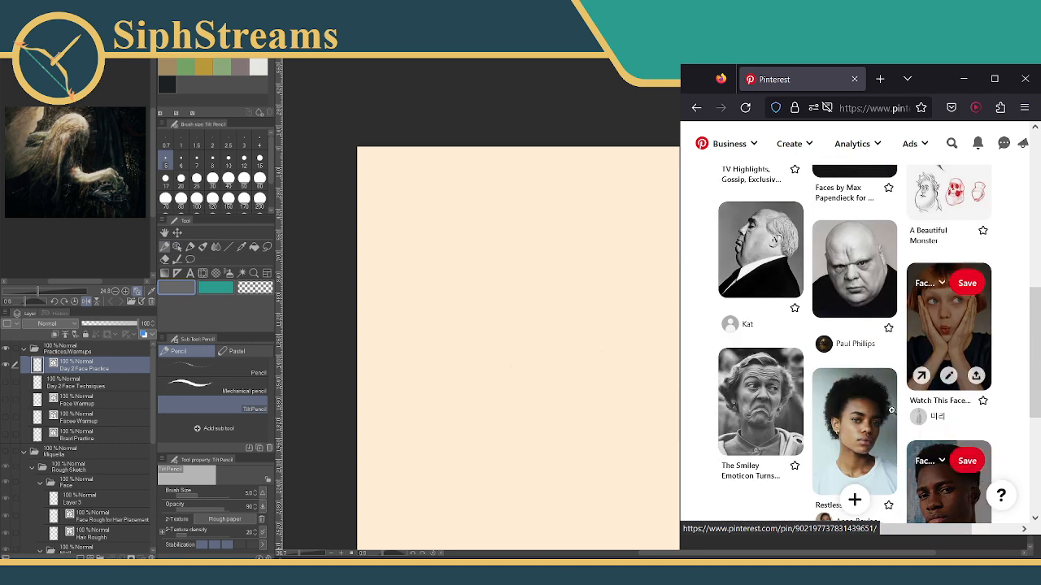
scroll(894, 431, "down", 1)
scroll(934, 450, "down", 1)
scroll(936, 443, "up", 1)
scroll(930, 382, "up", 1)
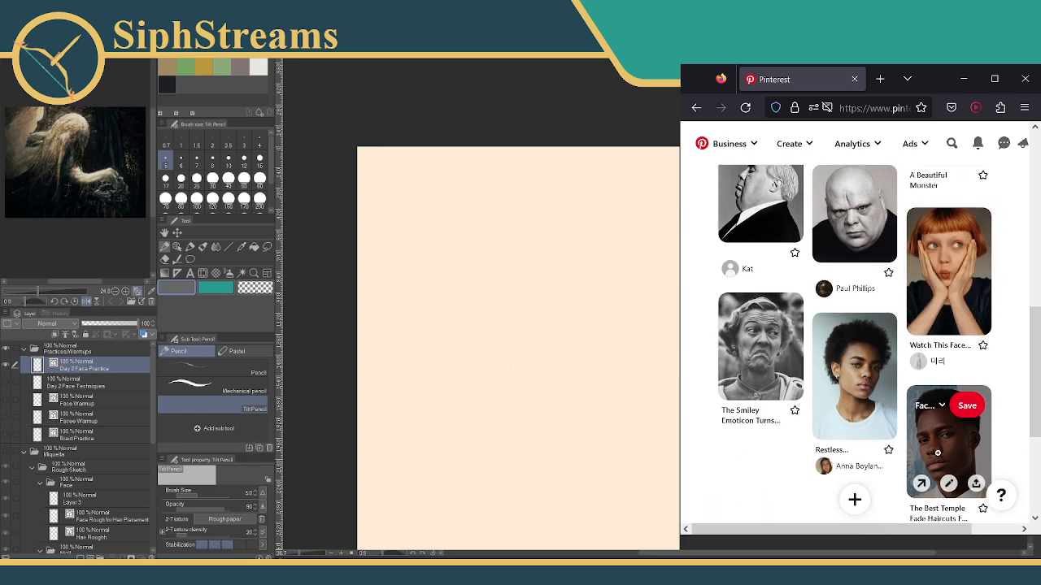
left_click(929, 429)
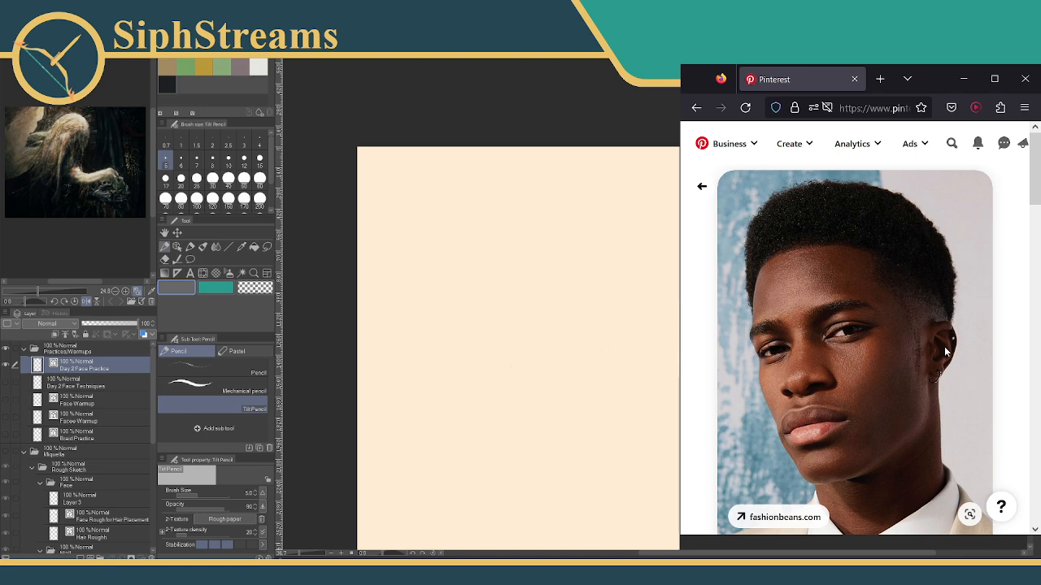
Return to the drawing, arrange the blank canvas next to the portrait reference and reselect the Tilt Pencil.
left_click(517, 350)
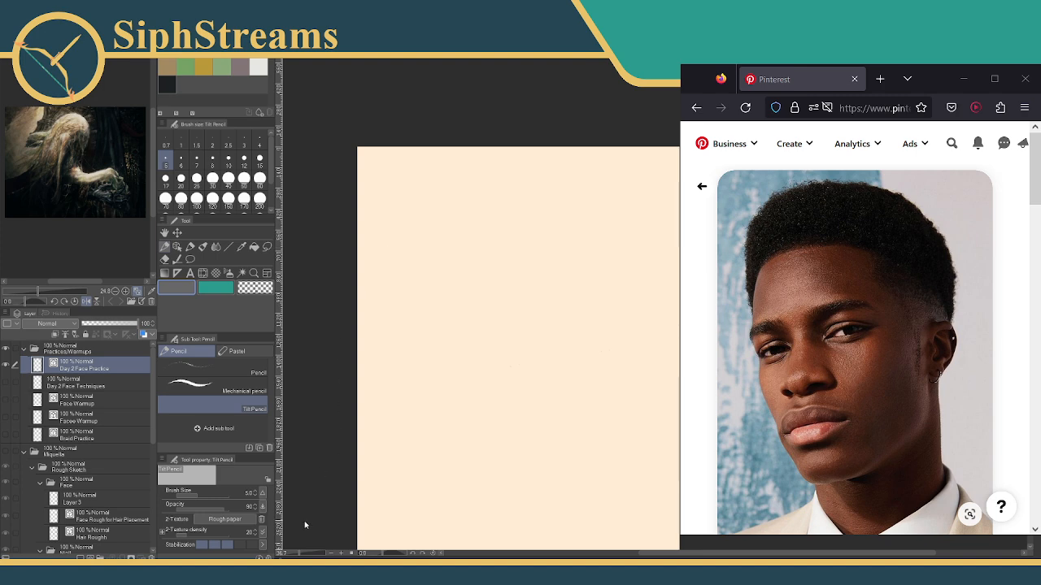
left_click(300, 553)
left_click_drag(300, 554, 306, 553)
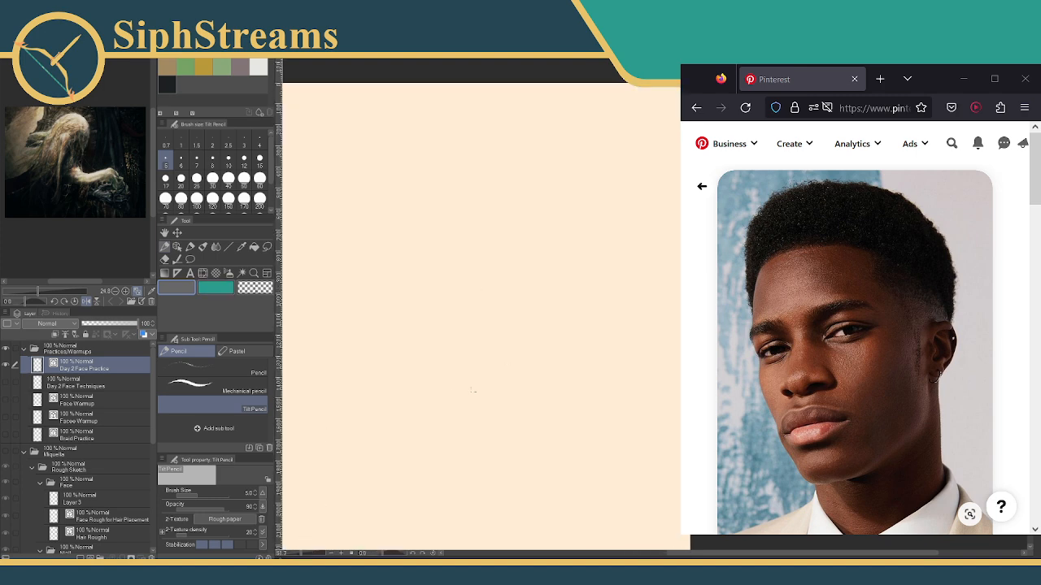
left_click(176, 233)
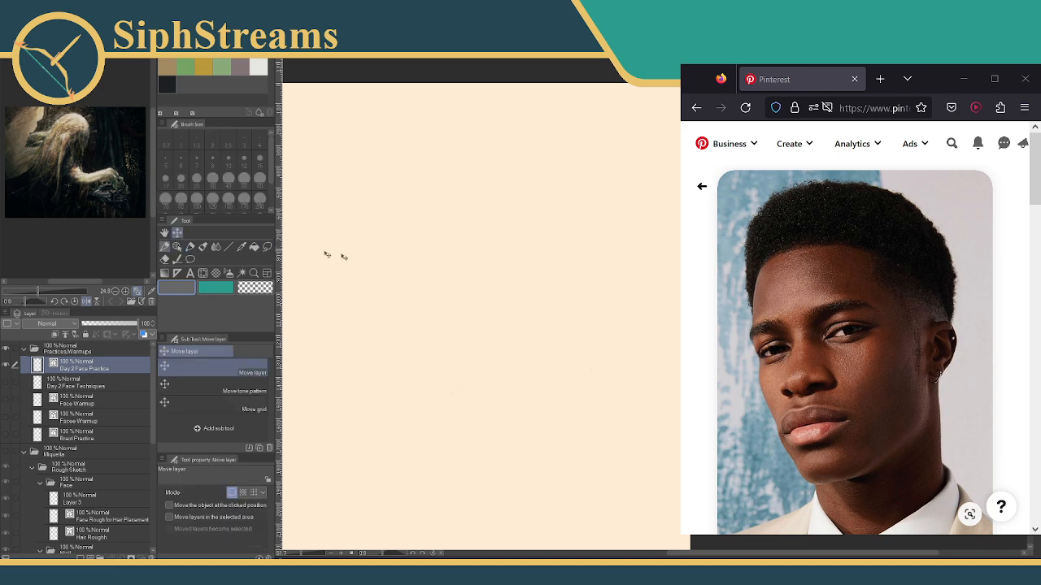
key("space")
left_click_drag(526, 237, 549, 238)
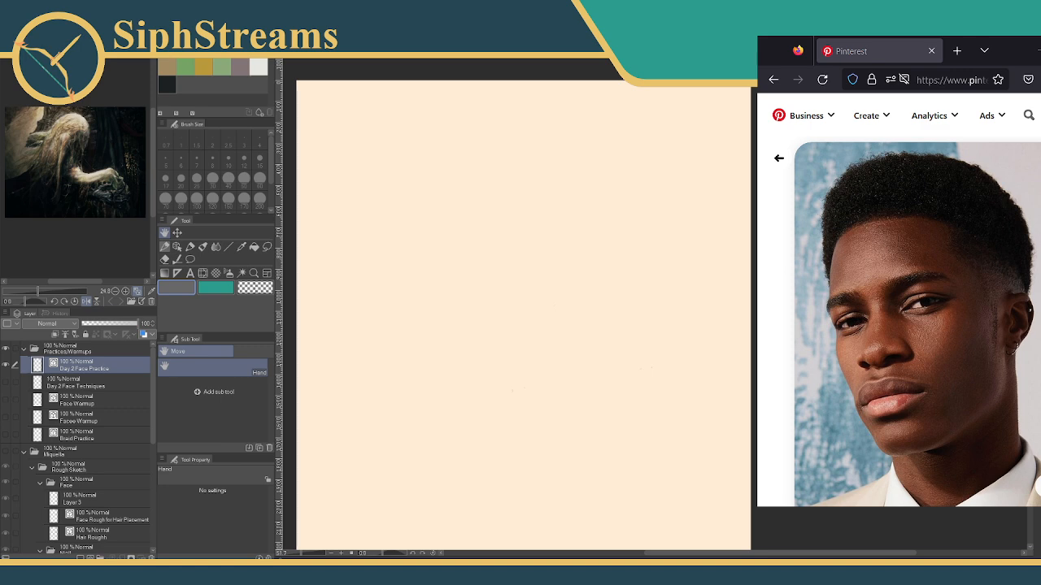
left_click_drag(705, 261, 707, 260)
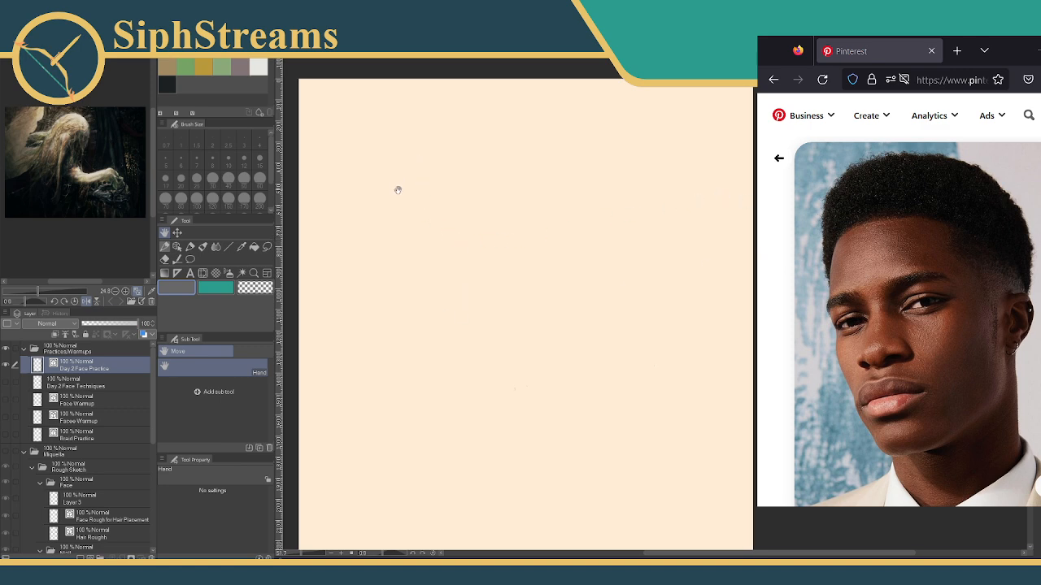
left_click(165, 248)
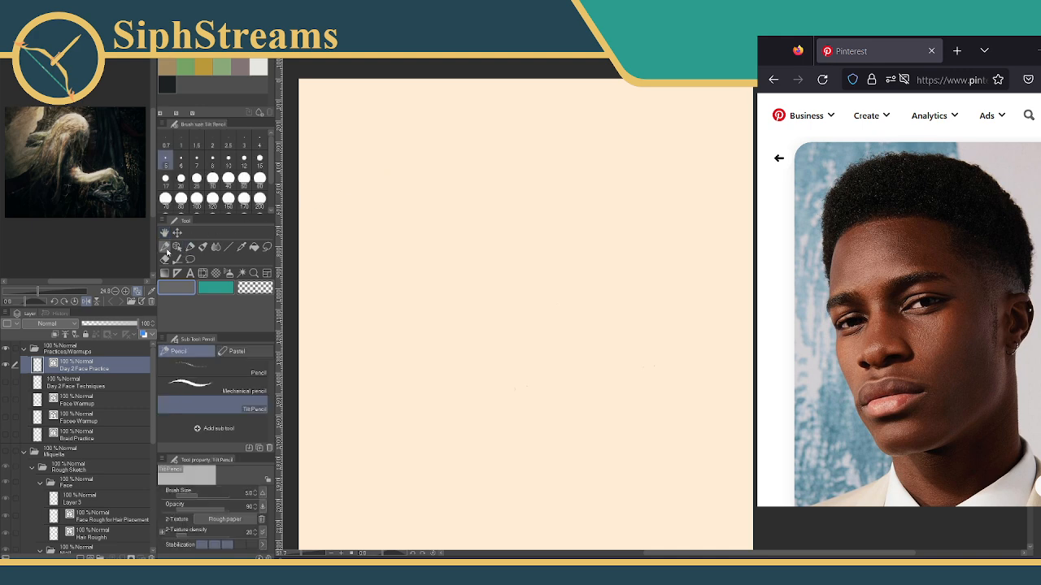
Try several large freehand ovals for the cranium in the upper part of the canvas and undo each one.
mouse_move(398, 179)
left_mouse_down()
mouse_move(441, 321)
mouse_move(358, 220)
left_mouse_up()
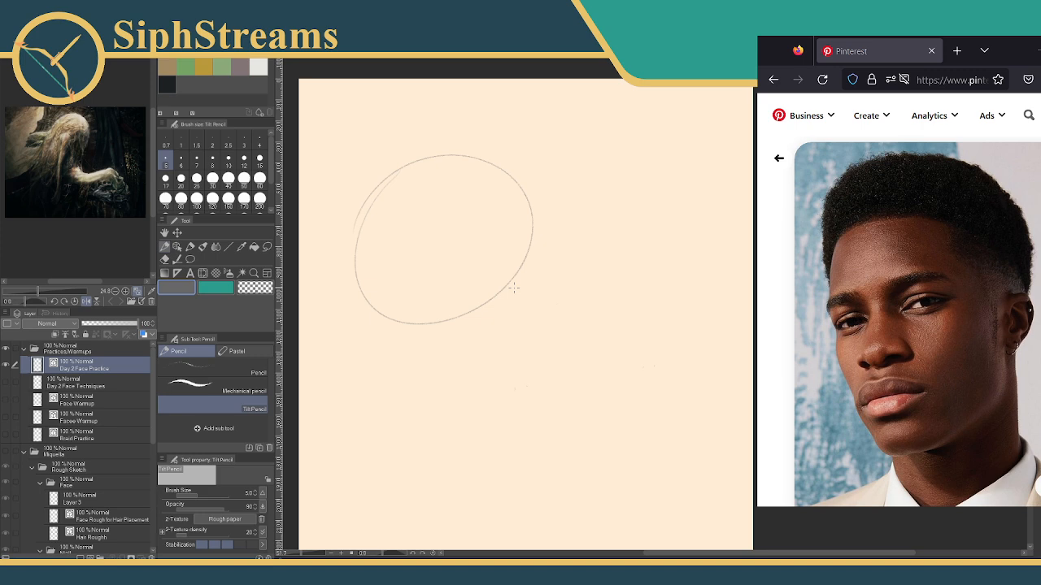
key("ctrl+z")
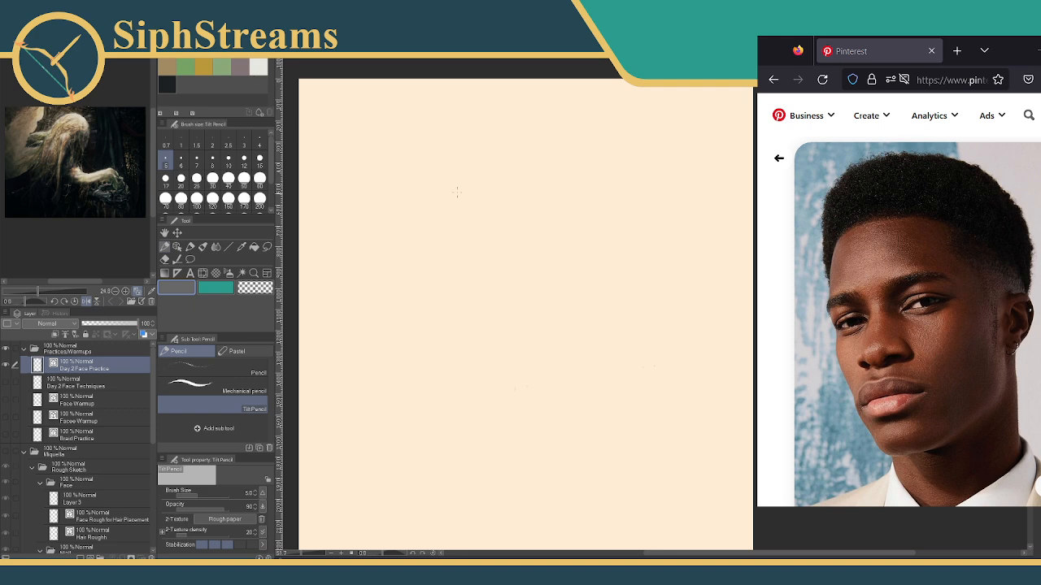
mouse_move(436, 164)
left_mouse_down()
mouse_move(394, 258)
mouse_move(569, 201)
mouse_move(398, 155)
left_mouse_up()
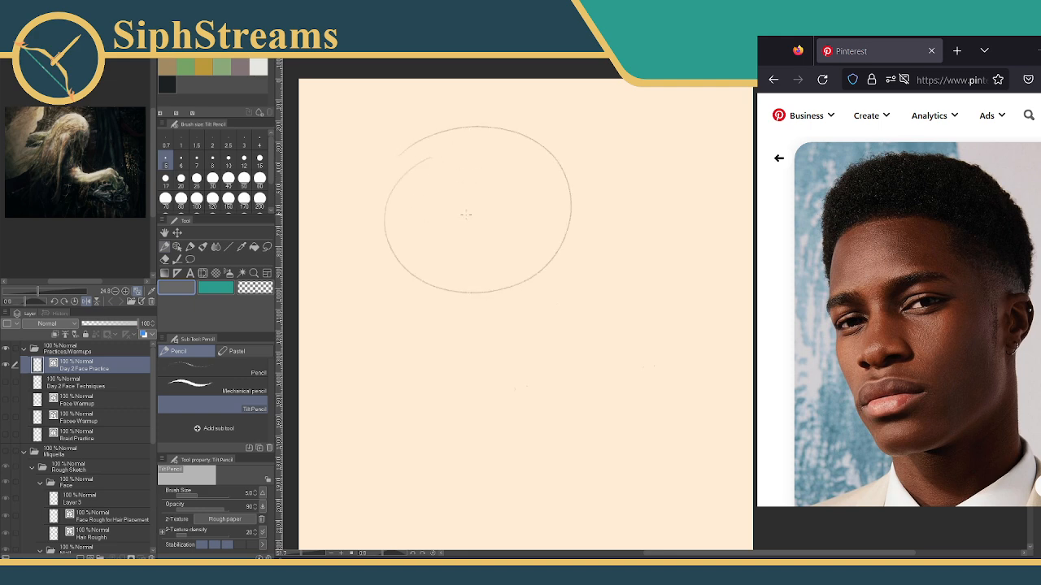
key("ctrl+z")
left_click_drag(388, 190, 381, 186)
key("ctrl+z")
mouse_move(435, 231)
left_mouse_down()
mouse_move(593, 222)
mouse_move(439, 244)
left_mouse_up()
key("ctrl+z")
Draw a smaller, slightly tilted wide oval for the cranium in the upper part of the canvas.
mouse_move(452, 160)
left_mouse_down()
mouse_move(465, 145)
mouse_move(427, 197)
left_mouse_up()
left_click_drag(492, 189, 469, 206)
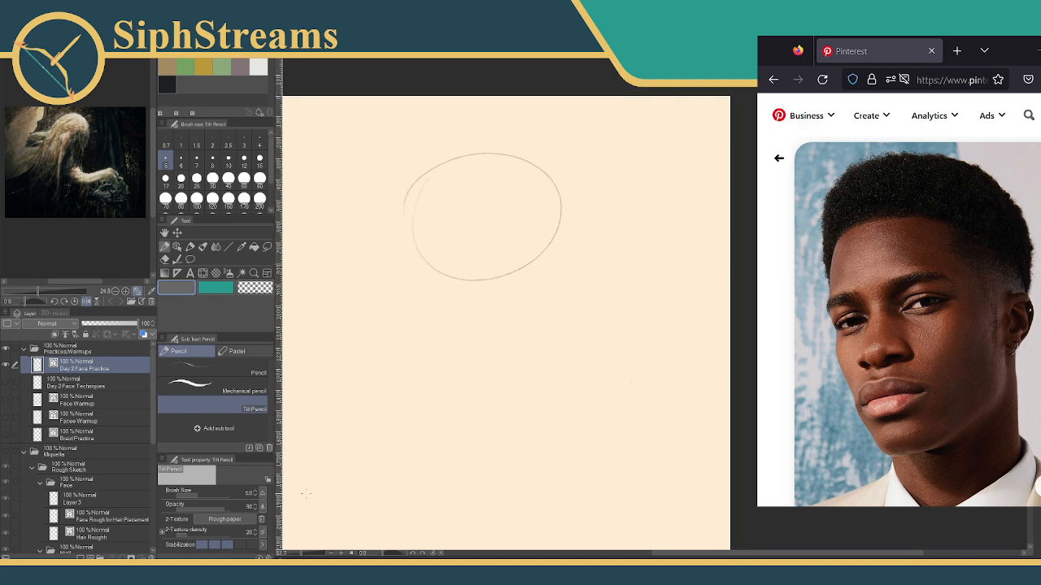
key("ctrl+plus")
left_click_drag(453, 304, 553, 340)
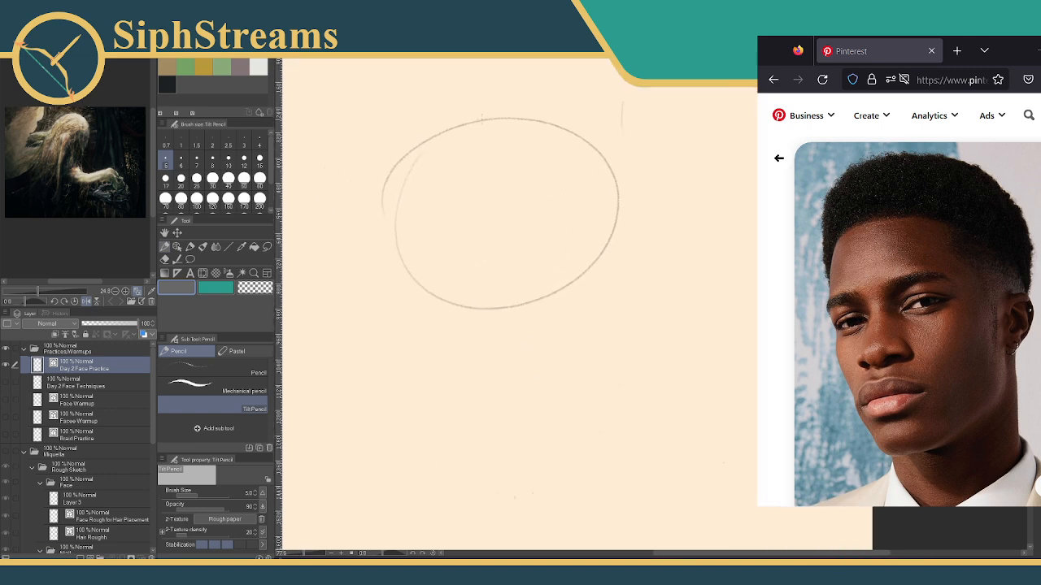
Try short guide marks beside the oval at its upper and lower edges and undo them.
left_click_drag(642, 126, 663, 125)
left_click_drag(635, 310, 675, 307)
key("ctrl+z")
key("ctrl+z")
key("ctrl+z")
key("ctrl+z")
Draw two curved vertical center line candidates from near the oval's top down past its lower edge, slanting toward the chin.
left_click_drag(475, 137, 546, 436)
mouse_move(476, 136)
left_mouse_down()
mouse_move(472, 280)
mouse_move(471, 269)
mouse_move(496, 332)
mouse_move(464, 257)
mouse_move(506, 371)
left_mouse_up()
left_click_drag(468, 265, 533, 432)
key("ctrl+z")
key("ctrl+z")
key("ctrl+z")
mouse_move(478, 131)
left_mouse_down()
mouse_move(465, 202)
mouse_move(516, 405)
mouse_move(537, 432)
left_mouse_up()
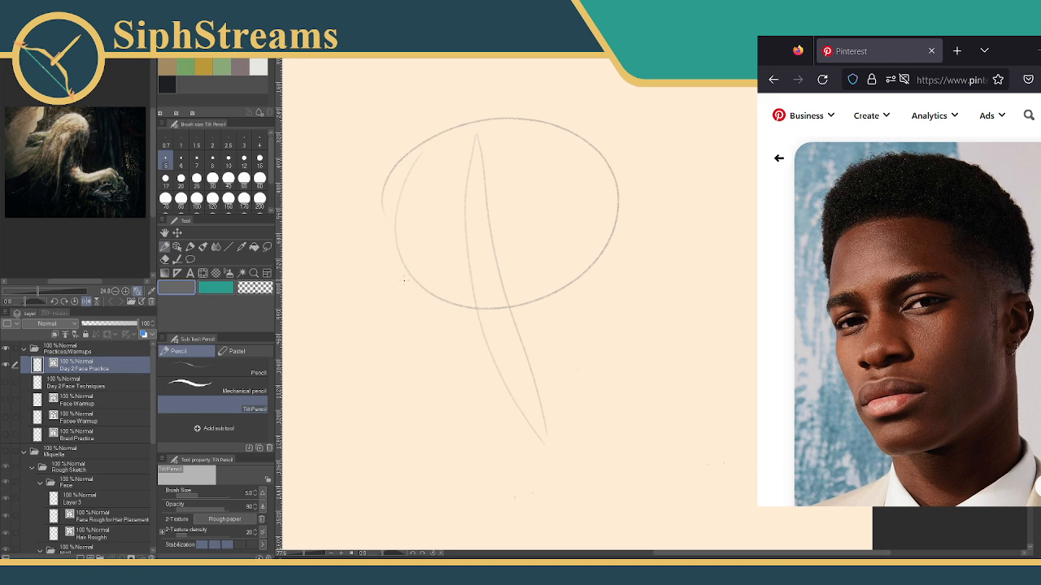
Draw an arched horizontal guide line across the lower part of the oval, extending past its near side.
mouse_move(405, 284)
left_mouse_down()
mouse_move(601, 248)
mouse_move(643, 266)
mouse_move(632, 257)
left_mouse_up()
left_click_drag(400, 286, 404, 286)
left_click_drag(473, 256, 505, 250)
key("ctrl+z")
key("ctrl+z")
key("ctrl+z")
key("ctrl+z")
Outline the near jaw down to a small tilted chin oval, and draw the far side of the face from forehead to chin.
left_click_drag(571, 226, 576, 336)
left_click_drag(574, 268, 578, 339)
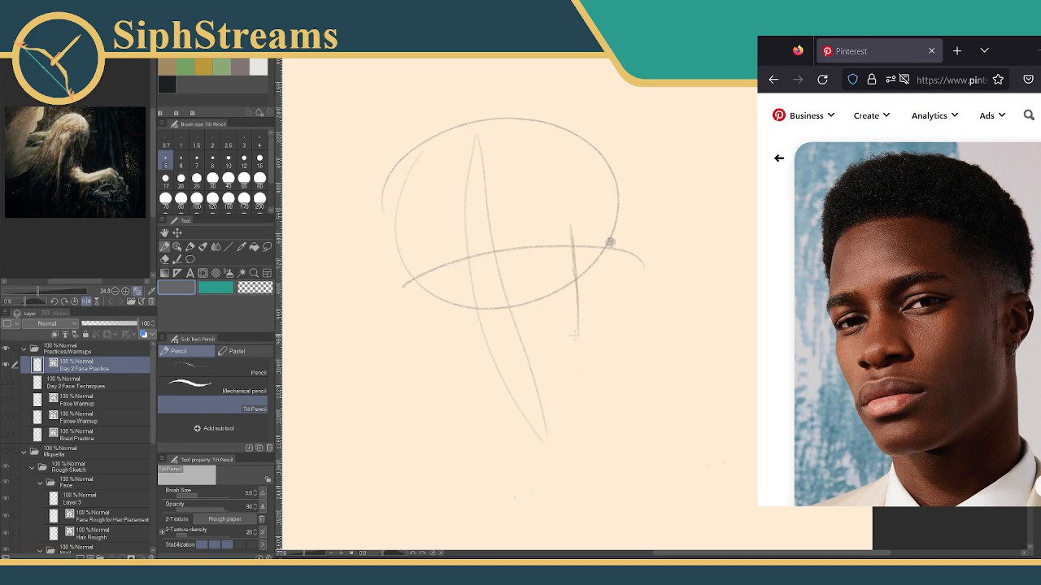
left_click_drag(577, 343, 491, 397)
mouse_move(490, 392)
left_mouse_down()
mouse_move(519, 386)
mouse_move(485, 389)
left_mouse_up()
left_click_drag(402, 181, 398, 239)
mouse_move(398, 191)
left_mouse_down()
mouse_move(433, 351)
mouse_move(482, 395)
left_mouse_up()
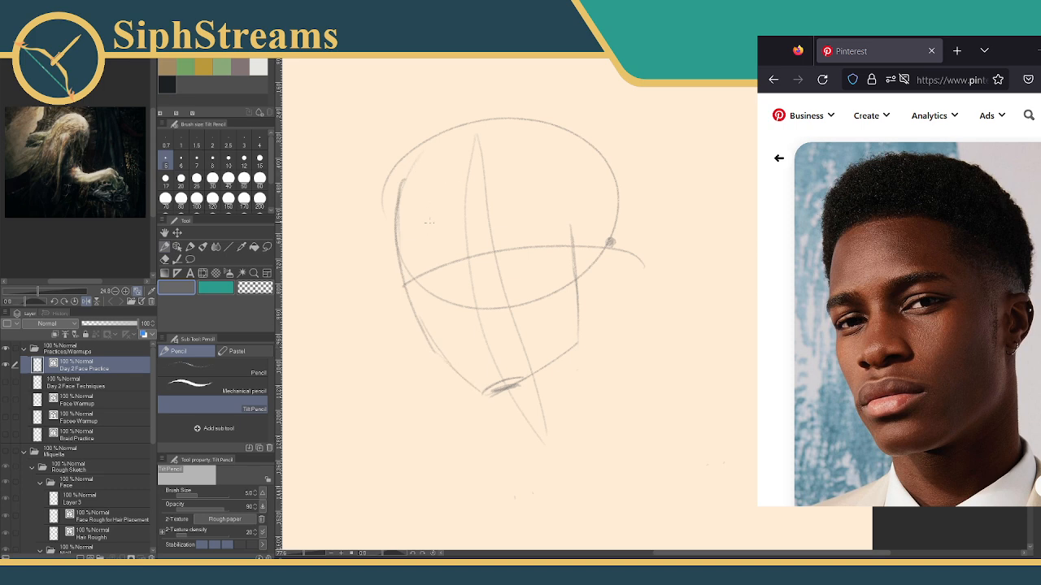
Draw a curved hairline across the upper oval from the far forehead corner to the near side of the head.
left_click_drag(401, 176, 477, 147)
left_click_drag(402, 187, 477, 150)
mouse_move(405, 182)
left_mouse_down()
mouse_move(452, 163)
mouse_move(503, 157)
left_mouse_up()
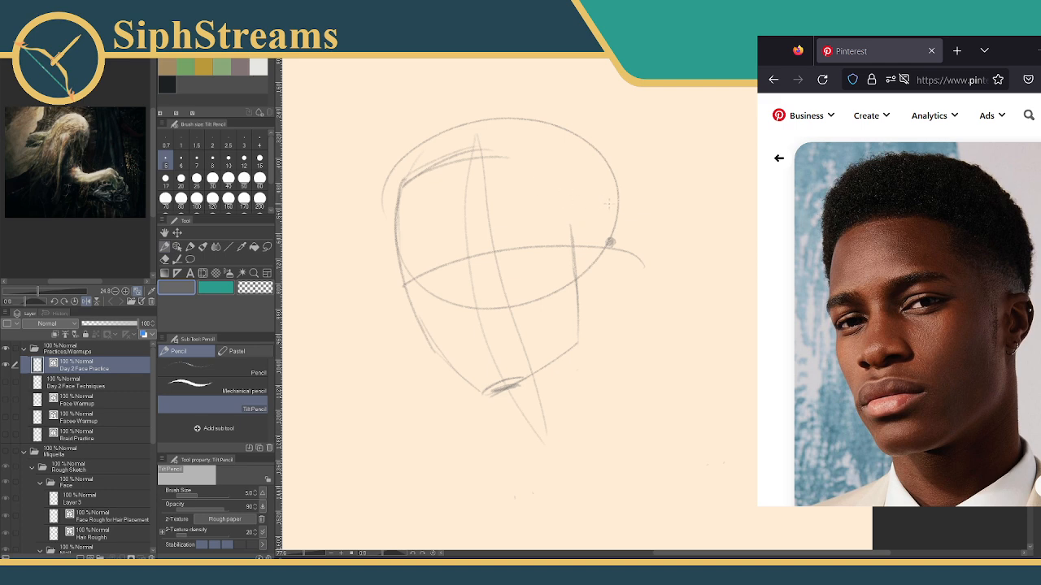
mouse_move(512, 152)
left_mouse_down()
mouse_move(583, 168)
mouse_move(470, 160)
left_mouse_up()
mouse_move(413, 176)
left_mouse_down()
mouse_move(486, 152)
mouse_move(557, 153)
mouse_move(618, 175)
mouse_move(581, 157)
mouse_move(450, 158)
left_mouse_up()
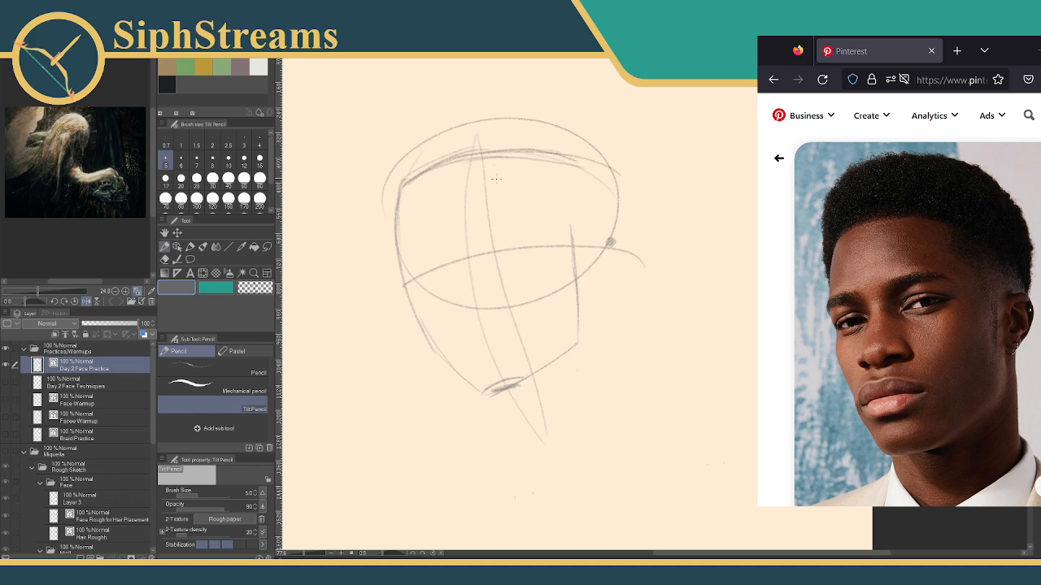
Erase the extra center line, the stray hairline strokes and the oval's lower arc inside the face.
key("e")
mouse_move(522, 324)
left_mouse_down()
mouse_move(541, 389)
mouse_move(525, 414)
left_mouse_up()
key("p")
key("e")
key("p")
key("e")
mouse_move(536, 165)
left_mouse_down()
mouse_move(566, 177)
mouse_move(583, 167)
mouse_move(445, 168)
mouse_move(456, 150)
mouse_move(419, 161)
mouse_move(470, 143)
left_mouse_up()
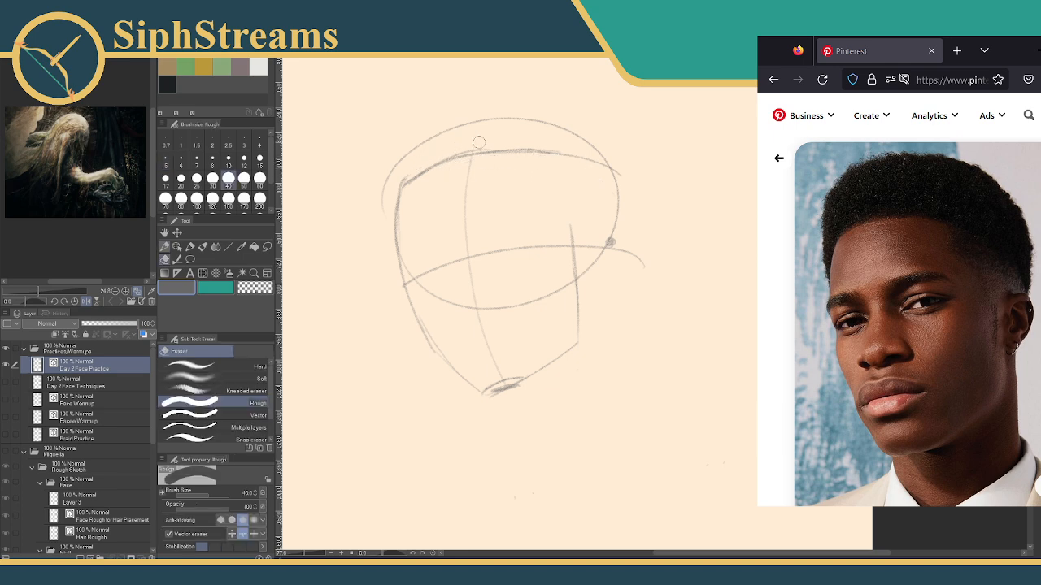
key("p")
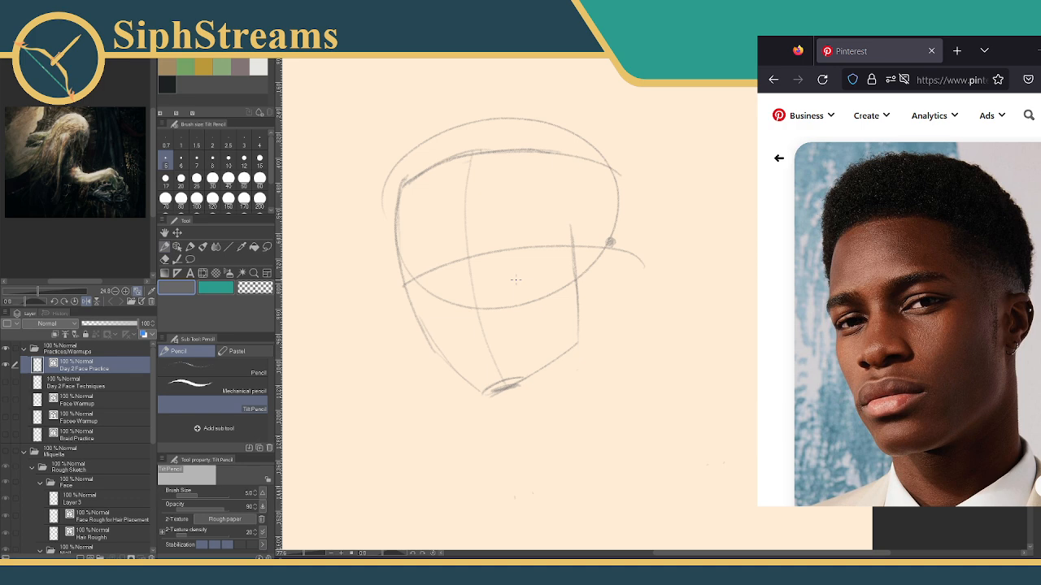
key("e")
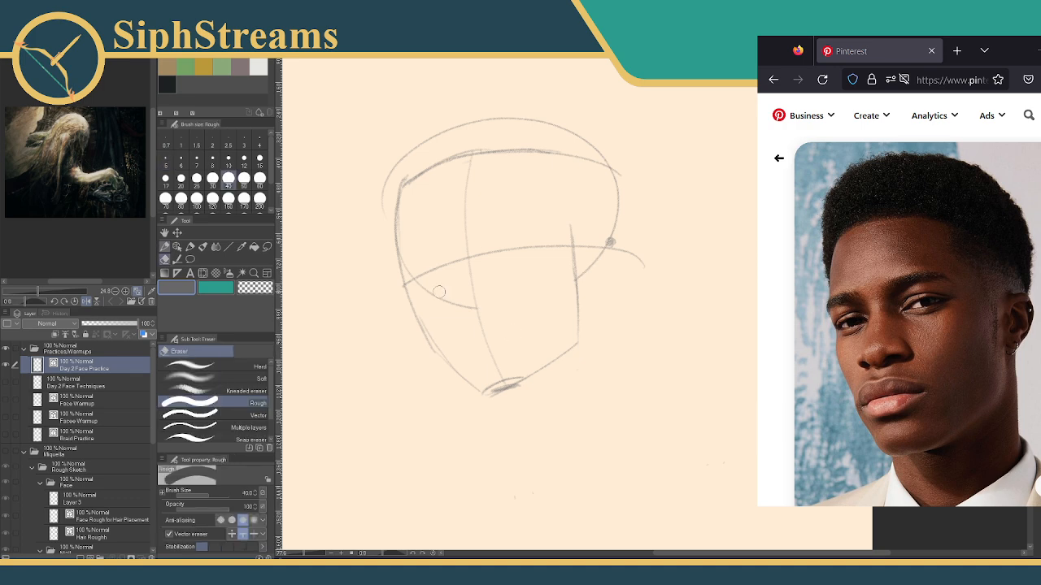
key("p")
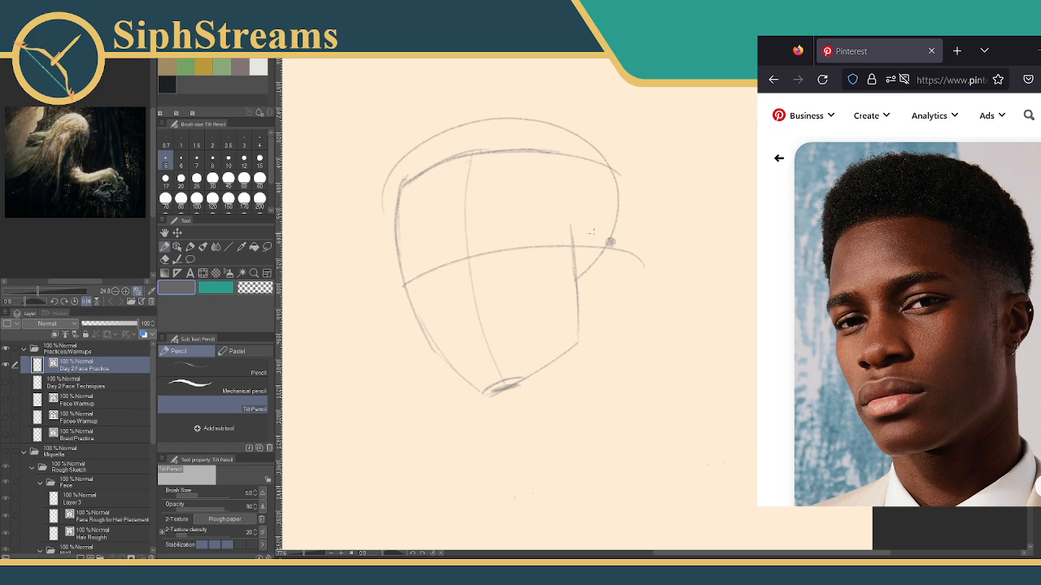
Mark a dot on the horizontal guide line on each side of the center line, and draw a neck line down behind the jaw.
left_click_drag(555, 317, 534, 210)
key("ctrl+z")
left_click_drag(416, 271, 422, 274)
left_click_drag(498, 248, 499, 246)
left_click_drag(583, 281, 598, 404)
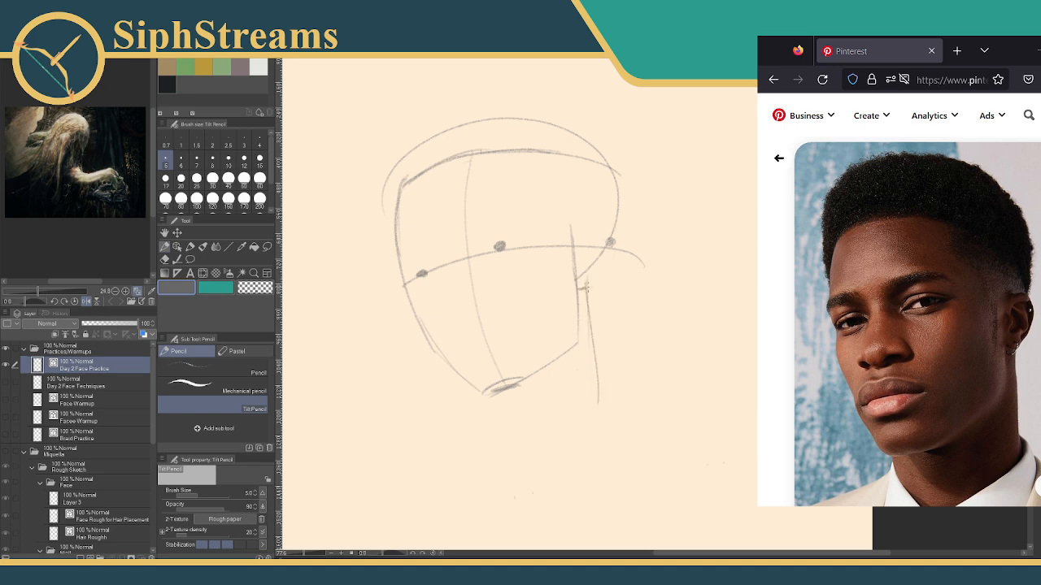
Draw the curve around the base of the neck below the chin, with the collar edges running down on both sides.
key("ctrl+z")
mouse_move(490, 397)
left_mouse_down()
mouse_move(500, 423)
mouse_move(568, 430)
left_mouse_up()
left_click_drag(596, 396, 546, 444)
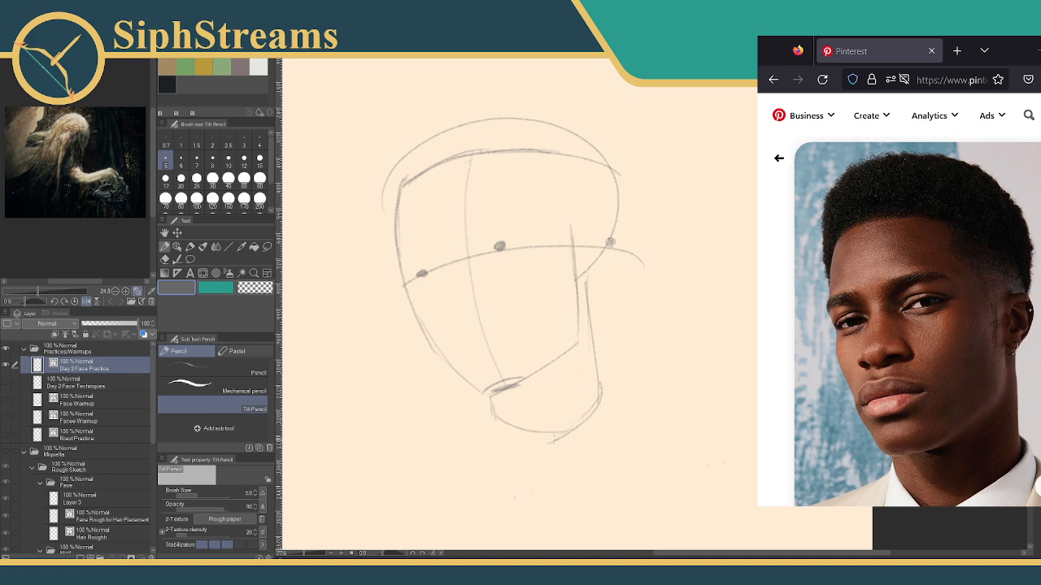
left_click_drag(493, 410, 549, 438)
left_click_drag(493, 410, 490, 443)
mouse_move(610, 387)
left_mouse_down()
mouse_move(619, 432)
mouse_move(606, 386)
mouse_move(611, 406)
mouse_move(569, 479)
left_mouse_up()
Erase the front arc of the neckline and redraw it as a cleaner curve from below the chin toward the collar.
key("e")
left_click_drag(503, 424, 561, 421)
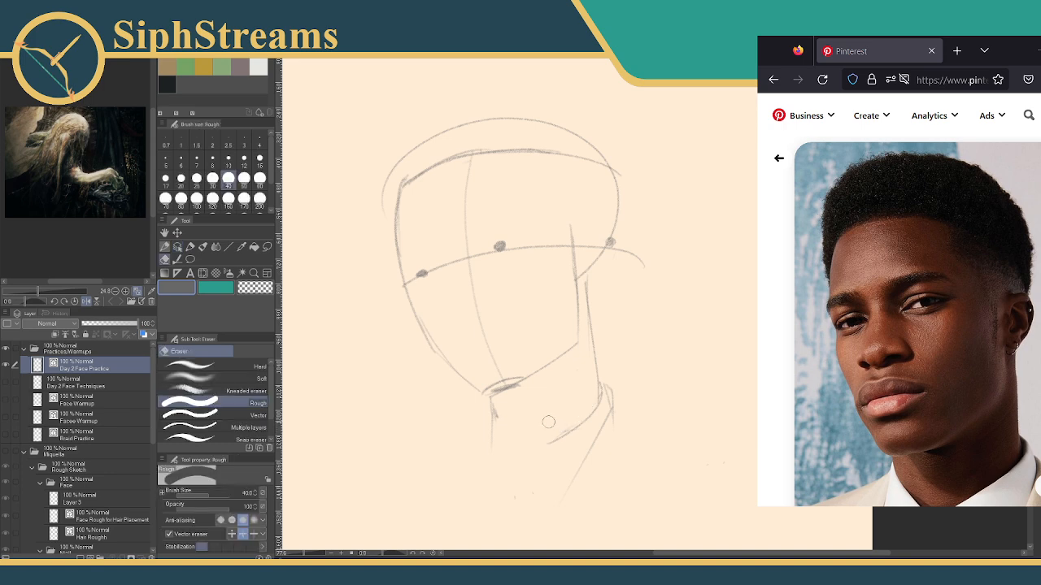
key("p")
key("p")
left_click_drag(493, 405, 550, 441)
key("ctrl+z")
left_click_drag(492, 402, 547, 441)
key("ctrl+z")
left_click_drag(491, 401, 547, 442)
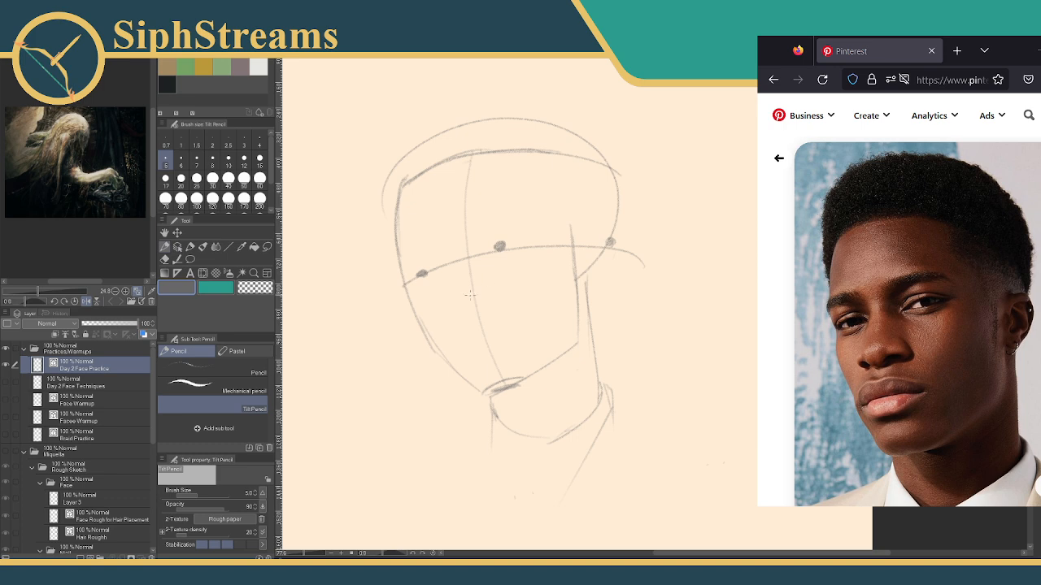
Sketch the nose's bridge and base along the center line, and draw a slanted mouth line beneath it.
mouse_move(476, 299)
left_mouse_down()
mouse_move(463, 308)
mouse_move(491, 298)
left_mouse_up()
mouse_move(449, 255)
left_mouse_down()
mouse_move(459, 264)
mouse_move(457, 315)
left_mouse_up()
key("ctrl+z")
key("ctrl+z")
mouse_move(461, 265)
left_mouse_down()
mouse_move(462, 301)
mouse_move(473, 305)
mouse_move(453, 307)
mouse_move(484, 304)
left_mouse_up()
left_click_drag(472, 251, 473, 264)
key("ctrl+z")
left_click_drag(474, 249, 483, 274)
key("ctrl+z")
left_click_drag(466, 348, 518, 324)
Try outlining both eyes around the dots on the horizontal guide line.
left_click_drag(493, 251, 511, 251)
mouse_move(444, 265)
left_mouse_down()
mouse_move(417, 271)
mouse_move(411, 277)
mouse_move(424, 282)
mouse_move(415, 283)
left_mouse_up()
mouse_move(483, 253)
left_mouse_down()
mouse_move(520, 237)
mouse_move(502, 256)
left_mouse_up()
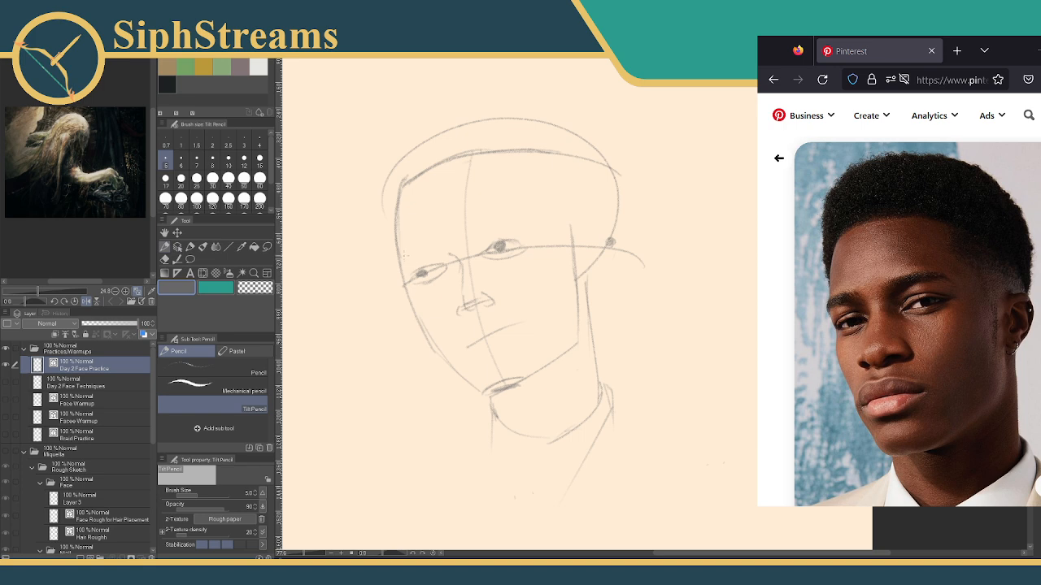
key("ctrl+z")
key("ctrl+z")
key("ctrl+z")
key("ctrl+z")
key("ctrl+z")
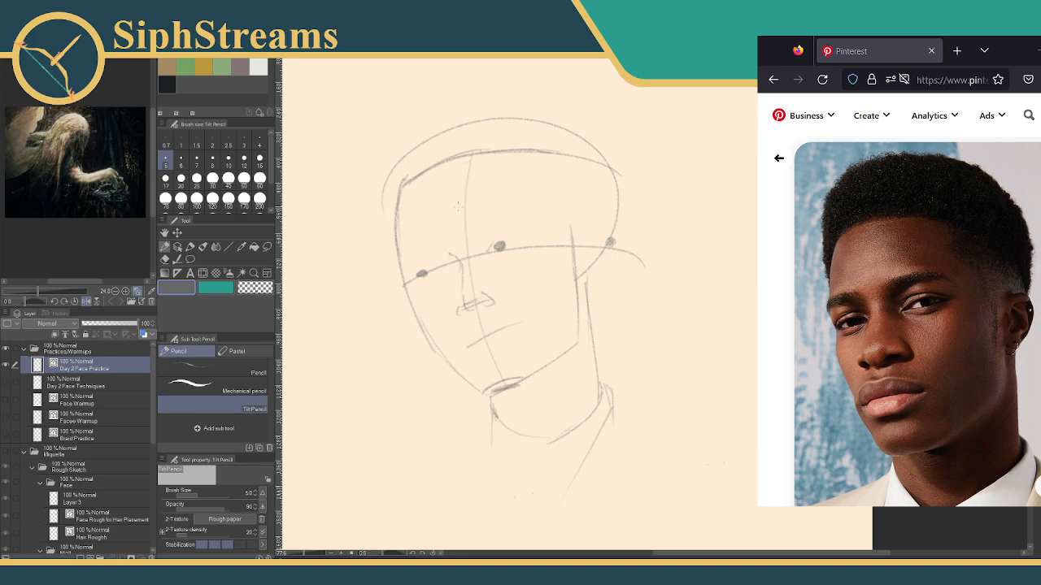
Reshape the far side of the face from brow through cheekbone to chin, erasing the far eye dot and the old outer contour.
left_click_drag(401, 186, 395, 257)
key("e")
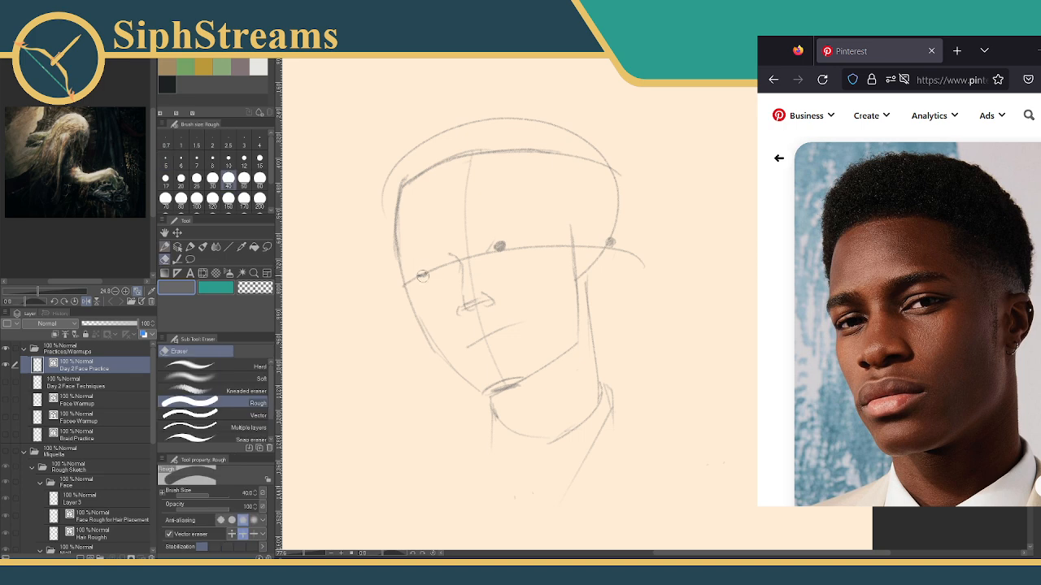
key("p")
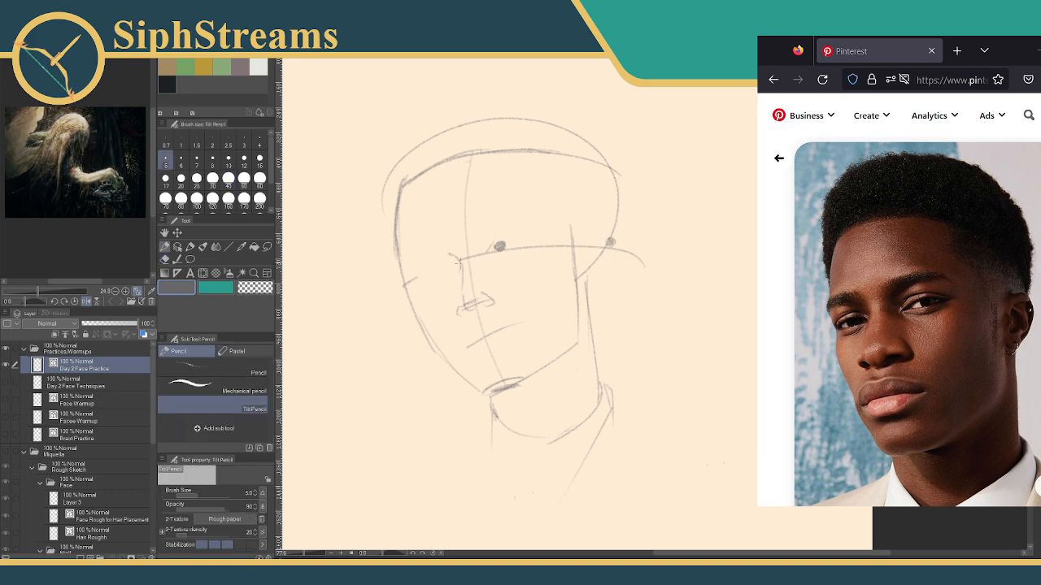
left_click_drag(404, 285, 455, 264)
left_click_drag(410, 310, 491, 393)
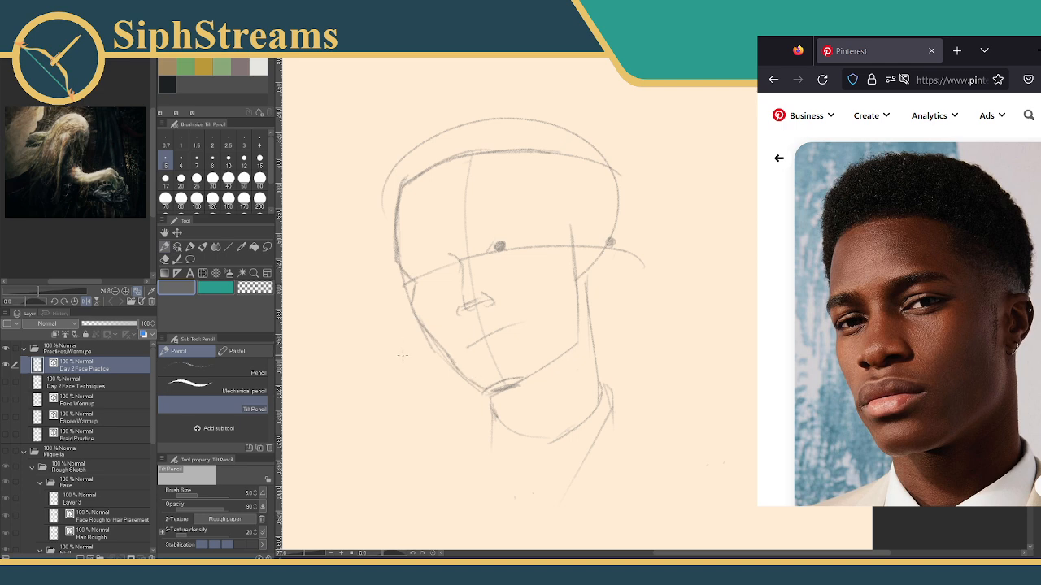
key("e")
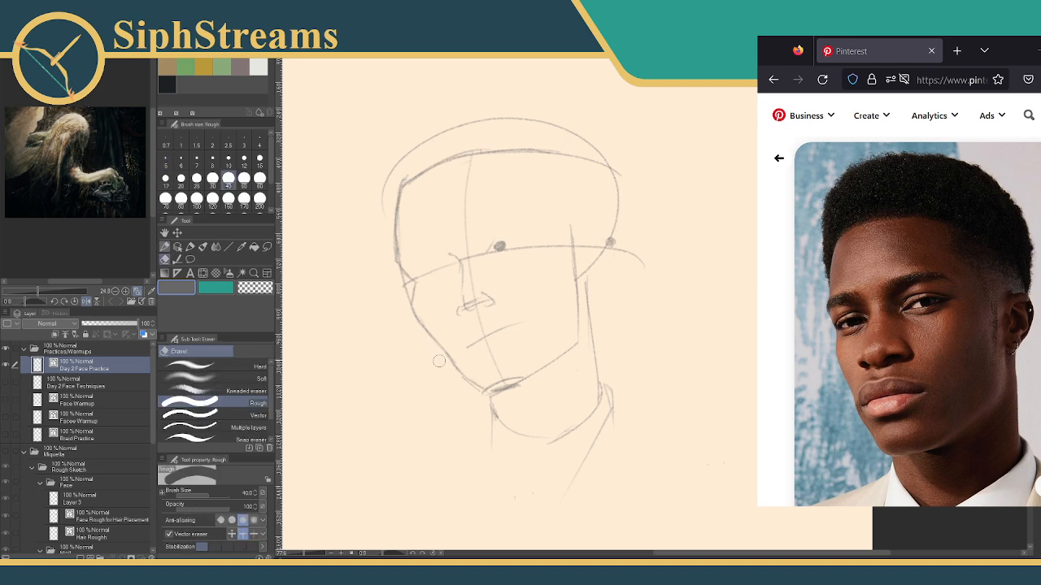
mouse_move(399, 291)
left_mouse_down()
mouse_move(403, 283)
mouse_move(404, 295)
left_mouse_up()
Draw the far eye as a narrow almond between the far contour and the nose bridge, replacing the first attempt.
key("p")
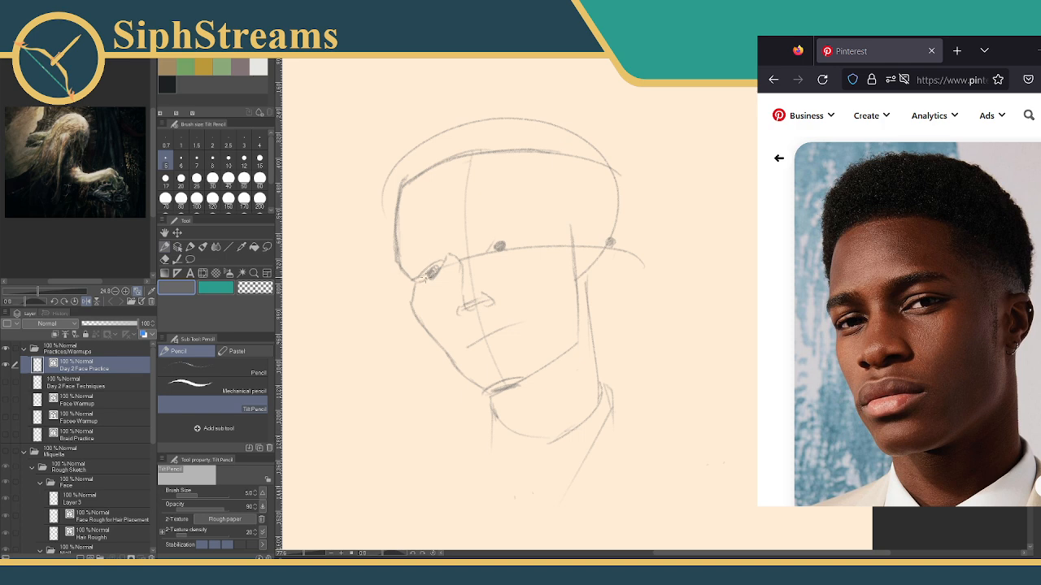
key("ctrl+z")
key("ctrl+z")
left_click_drag(444, 261, 454, 265)
left_click_drag(445, 270, 451, 266)
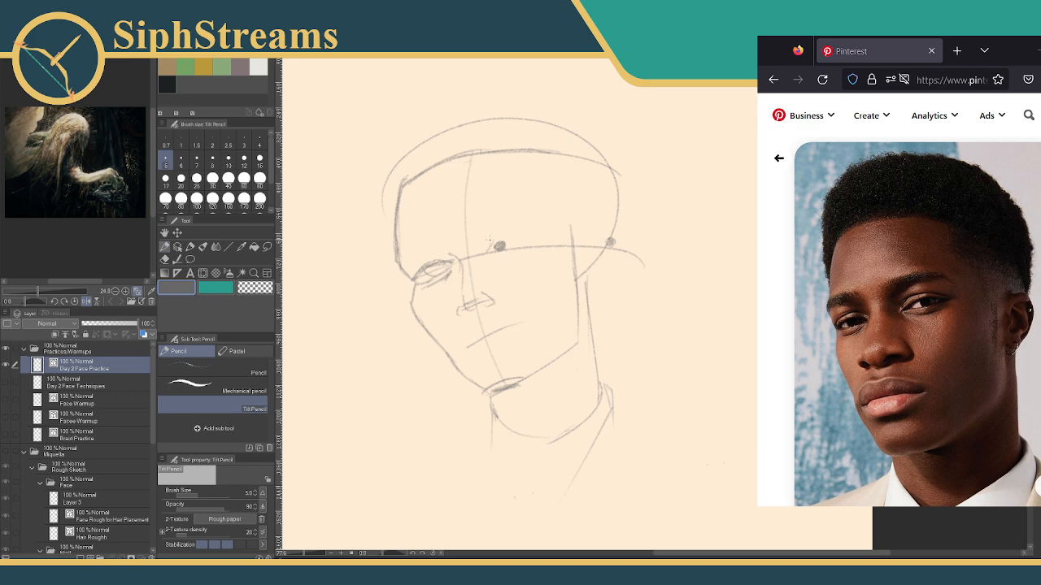
Replace the near eye's dot with an outlined eye and draw the arc of the near eyebrow above it.
mouse_move(486, 249)
left_mouse_down()
mouse_move(528, 244)
mouse_move(468, 259)
mouse_move(495, 253)
left_mouse_up()
key("e")
key("p")
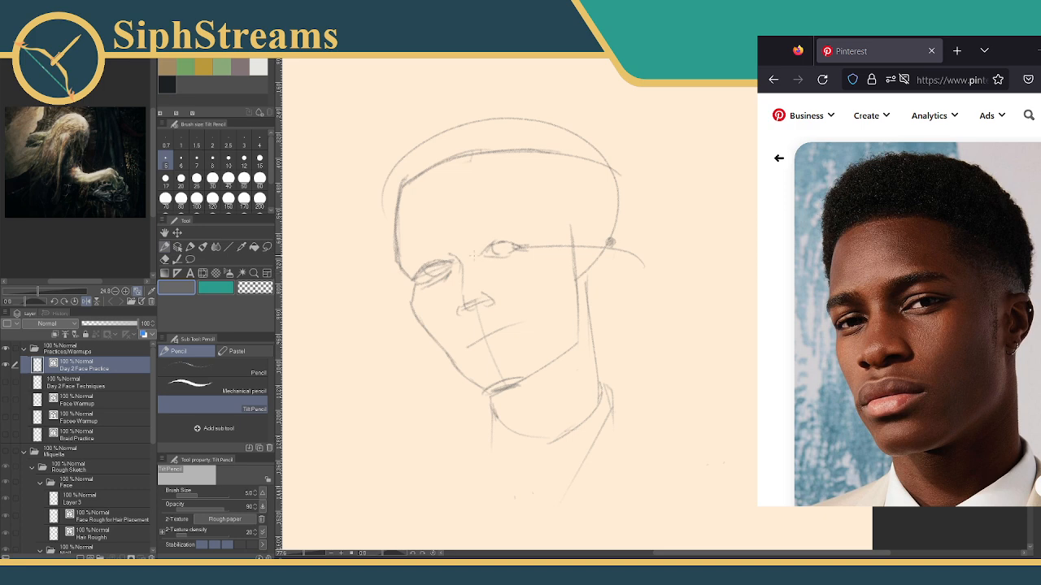
mouse_move(475, 256)
left_mouse_down()
mouse_move(490, 242)
mouse_move(466, 244)
mouse_move(487, 226)
mouse_move(511, 226)
left_mouse_up()
Draw the near ear with its inner curve behind the jaw, and erase the guide line beside the eye and beyond the head.
mouse_move(574, 231)
left_mouse_down()
mouse_move(596, 219)
mouse_move(605, 231)
mouse_move(594, 277)
left_mouse_up()
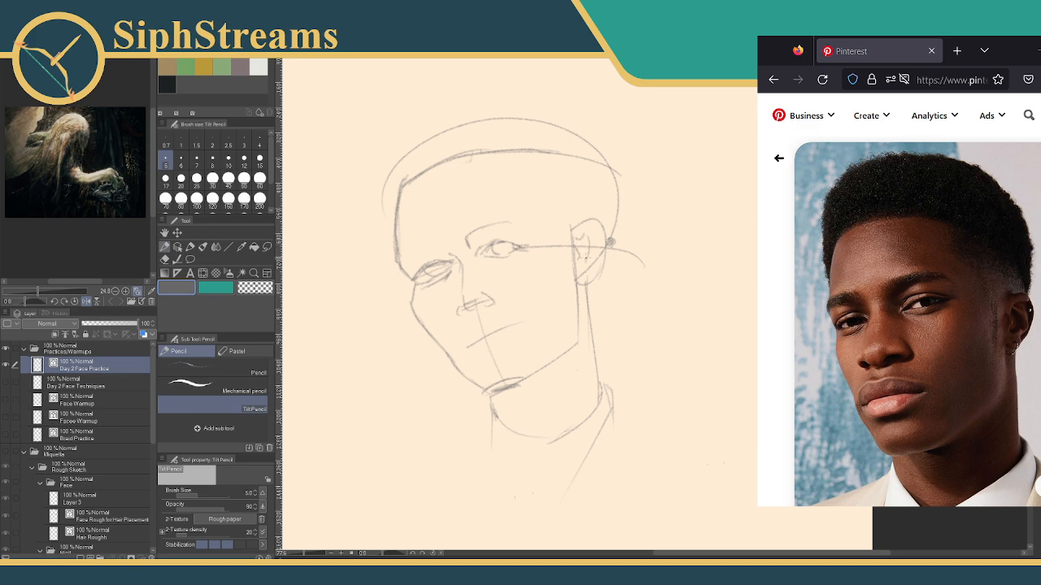
left_click_drag(590, 238, 592, 273)
key("e")
left_click_drag(546, 247, 534, 248)
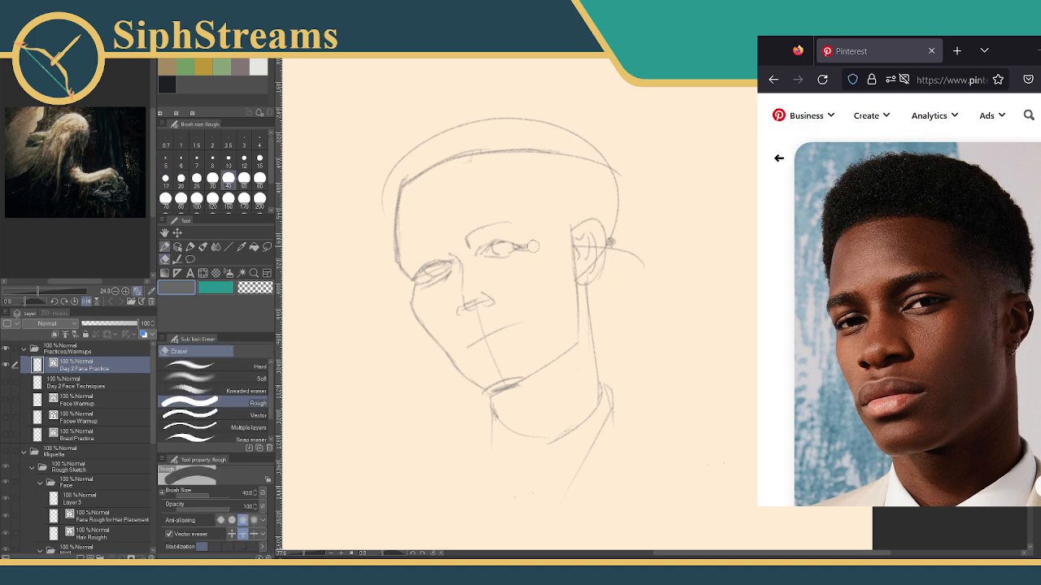
left_click_drag(624, 254, 631, 252)
key("p")
Try sketching an enlarged ear study in the empty space beside the head.
left_click_drag(732, 221, 744, 316)
left_click_drag(742, 239, 738, 255)
left_click_drag(748, 236, 721, 305)
left_click_drag(756, 265, 741, 297)
key("ctrl+z")
key("ctrl+z")
key("ctrl+z")
key("ctrl+z")
mouse_move(749, 238)
left_mouse_down()
mouse_move(757, 271)
mouse_move(739, 251)
mouse_move(737, 295)
mouse_move(749, 273)
left_mouse_up()
key("ctrl+z")
key("ctrl+z")
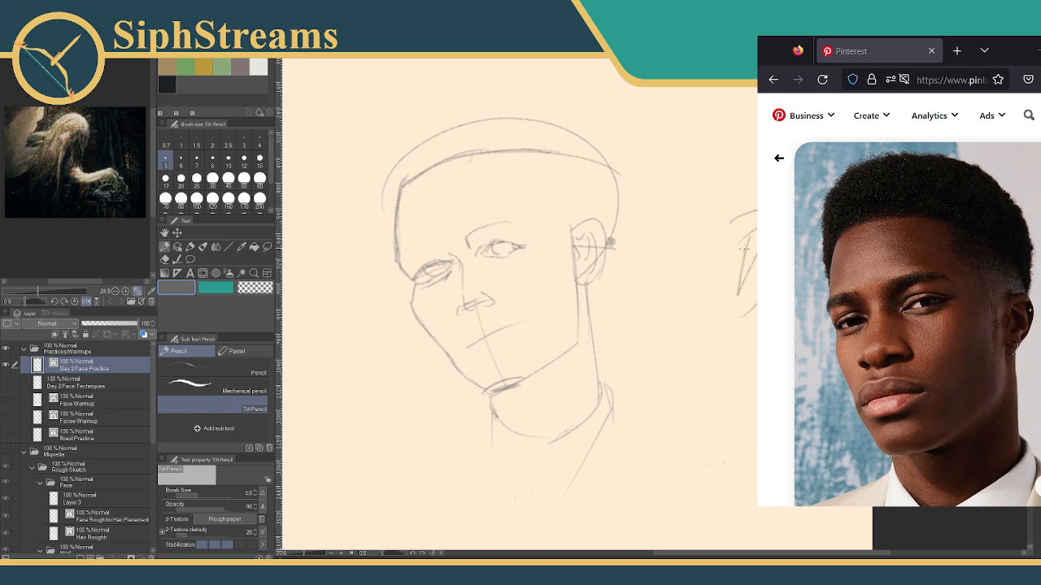
key("ctrl+z")
key("ctrl+z")
key("ctrl+z")
key("ctrl+z")
Try a second version of the enlarged ear study with its outer rim and inner fold.
left_click_drag(735, 218, 756, 211)
left_click_drag(756, 303, 741, 319)
left_click_drag(756, 233, 748, 293)
mouse_move(738, 236)
left_mouse_down()
mouse_move(755, 254)
mouse_move(756, 229)
left_mouse_up()
key("ctrl+z")
key("ctrl+z")
left_click_drag(754, 268, 742, 314)
key("ctrl+z")
key("ctrl+z")
key("ctrl+z")
key("ctrl+z")
Strengthen the near jawline from chin to ear with a rounded corner, erasing the sharp construction corner.
mouse_move(491, 392)
left_mouse_down()
mouse_move(539, 373)
mouse_move(579, 334)
left_mouse_up()
left_click_drag(577, 285, 571, 342)
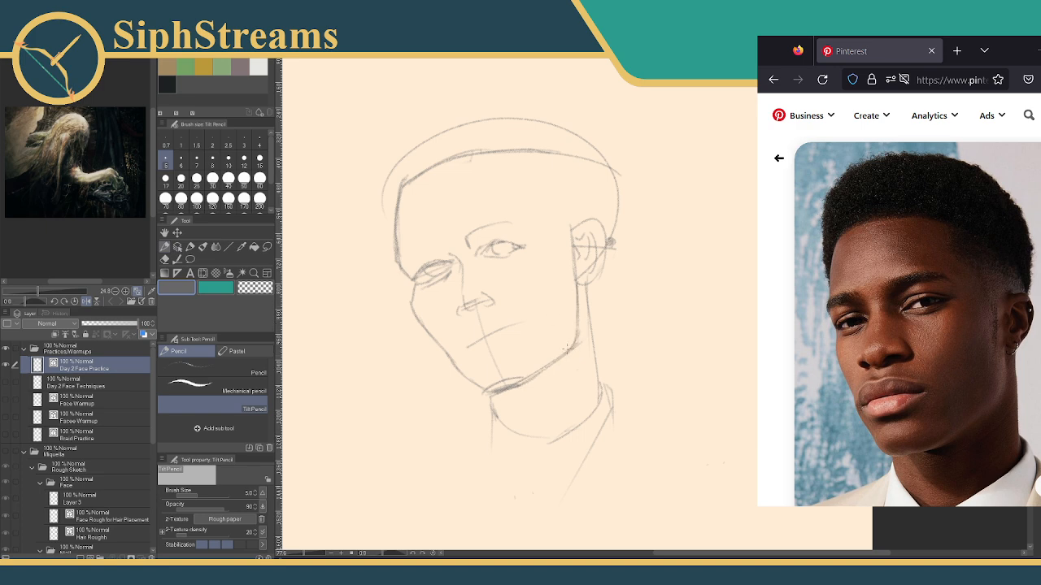
key("e")
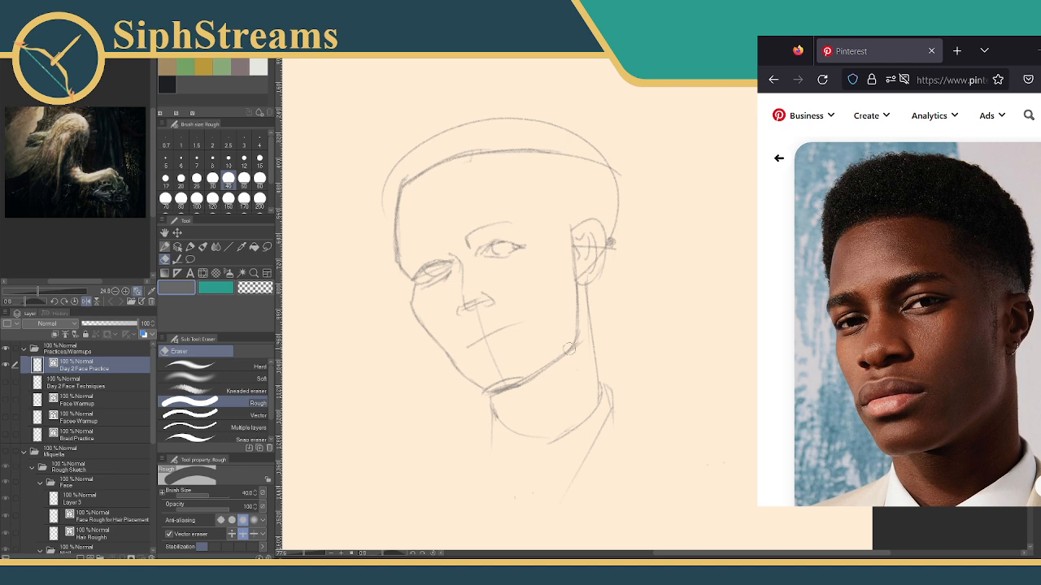
Draw the near temple's hairline and outline the short hair's silhouette around and above the skull oval.
key("p")
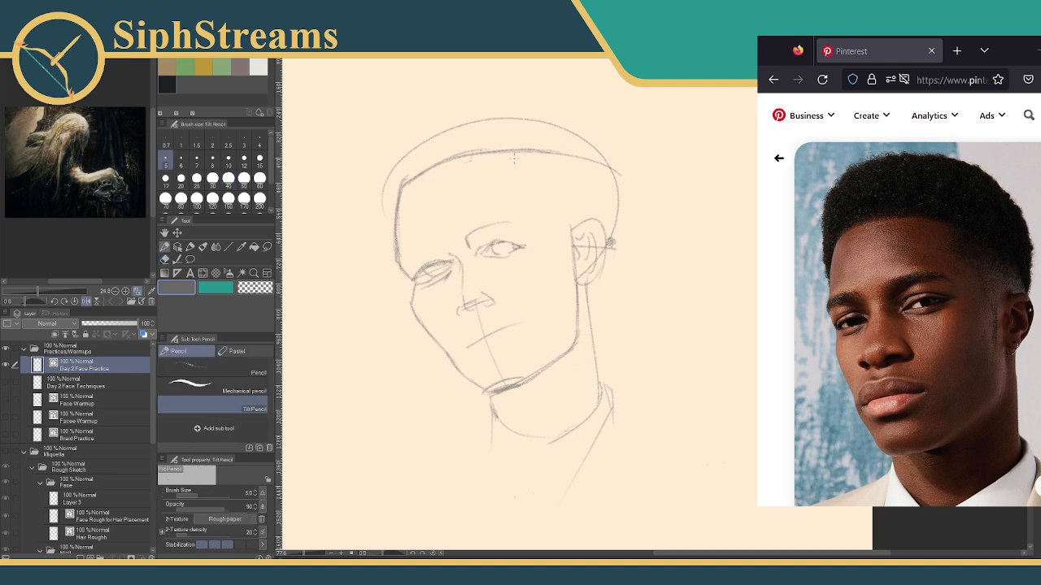
mouse_move(513, 159)
left_mouse_down()
mouse_move(527, 197)
mouse_move(585, 214)
left_mouse_up()
mouse_move(389, 226)
left_mouse_down()
mouse_move(372, 170)
mouse_move(381, 166)
mouse_move(382, 189)
mouse_move(379, 161)
left_mouse_up()
mouse_move(625, 197)
left_mouse_down()
mouse_move(619, 164)
mouse_move(613, 203)
mouse_move(608, 134)
left_mouse_up()
mouse_move(389, 152)
left_mouse_down()
mouse_move(407, 103)
mouse_move(386, 120)
mouse_move(474, 94)
left_mouse_up()
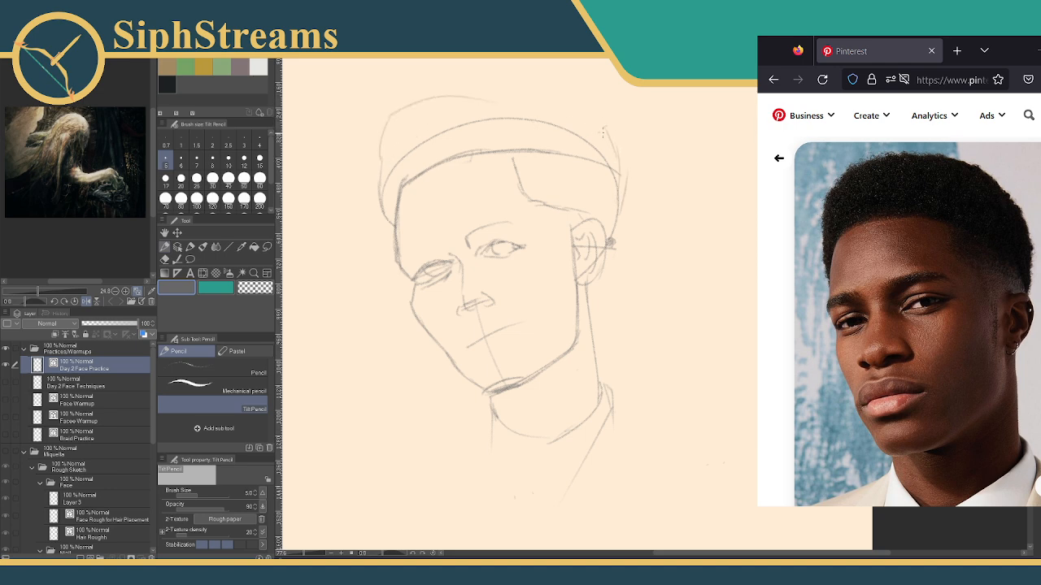
left_click_drag(394, 100, 504, 82)
left_click_drag(608, 130, 478, 91)
mouse_move(600, 119)
left_mouse_down()
mouse_move(420, 92)
mouse_move(398, 100)
mouse_move(387, 125)
left_mouse_up()
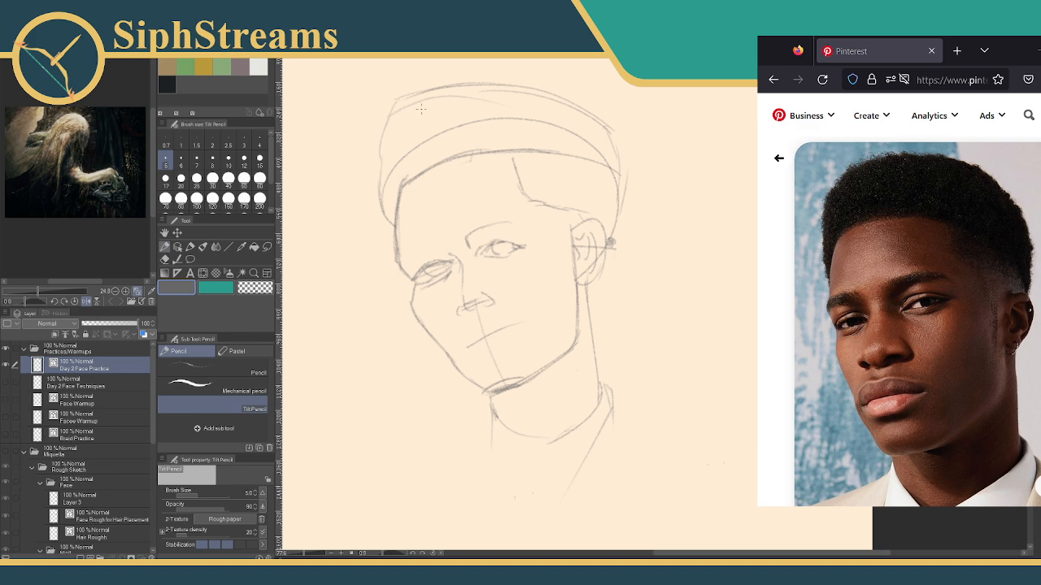
Erase the skull oval's upper arc and the extra hair outline strokes inside the hair silhouette.
key("e")
left_click_drag(442, 99, 426, 101)
mouse_move(487, 111)
left_mouse_down()
mouse_move(427, 144)
mouse_move(510, 113)
mouse_move(489, 98)
mouse_move(514, 97)
mouse_move(457, 181)
mouse_move(468, 147)
mouse_move(460, 151)
mouse_move(486, 154)
left_mouse_up()
Redraw the front hairline from the far temple across the forehead, and erase the leftover hairline past the near corner.
key("p")
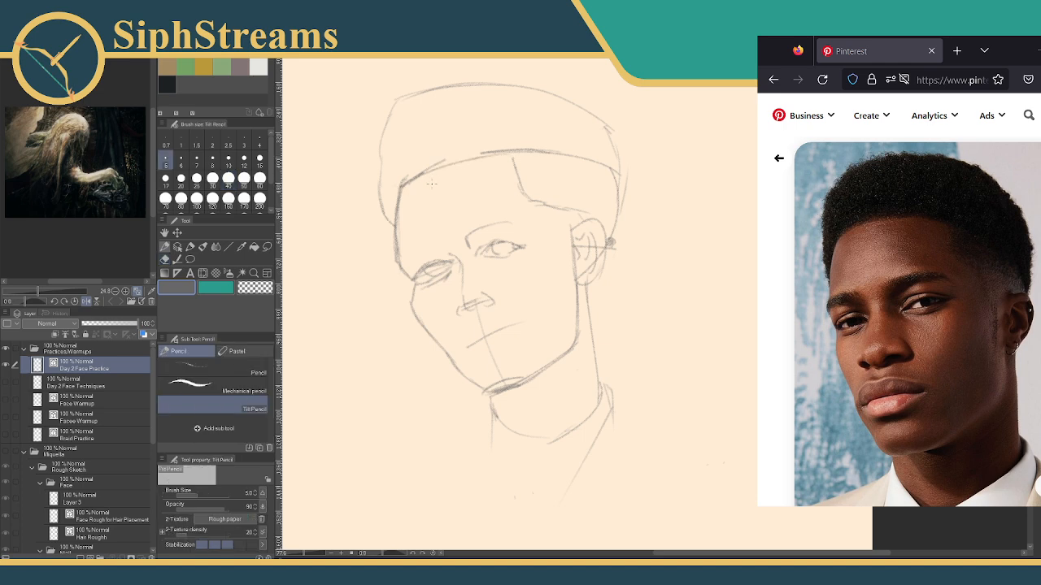
key("ctrl+z")
left_click_drag(401, 197, 458, 169)
left_click_drag(401, 197, 496, 153)
left_click_drag(399, 195, 468, 162)
key("e")
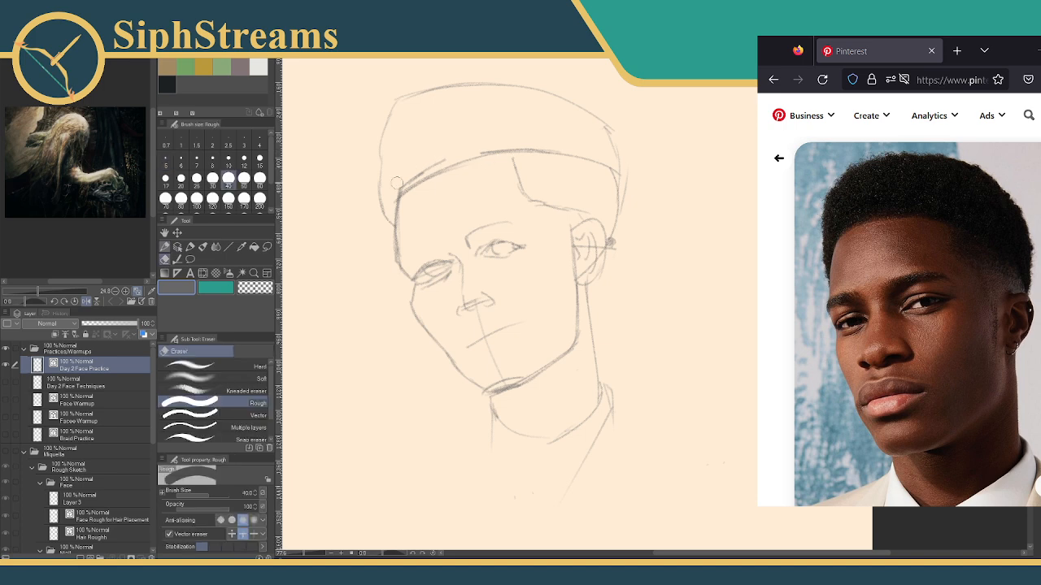
mouse_move(488, 148)
left_mouse_down()
mouse_move(511, 142)
mouse_move(553, 158)
left_mouse_up()
Redraw the back edge of the head above the ear and erase the stray line inside it.
key("p")
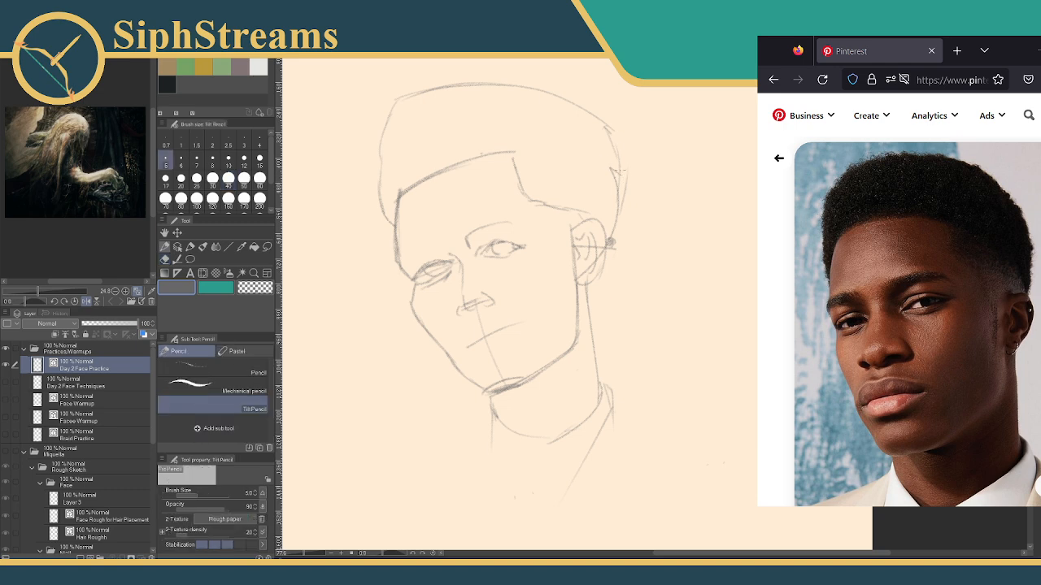
left_click_drag(618, 166, 618, 216)
key("e")
left_click_drag(609, 168, 612, 182)
Darken the near temple's hairline, carry it across to the ear, and erase the old temple line in front of the ear.
key("p")
mouse_move(513, 170)
left_mouse_down()
mouse_move(569, 262)
mouse_move(565, 242)
mouse_move(578, 291)
left_mouse_up()
mouse_move(571, 231)
left_mouse_down()
mouse_move(570, 284)
mouse_move(570, 253)
left_mouse_up()
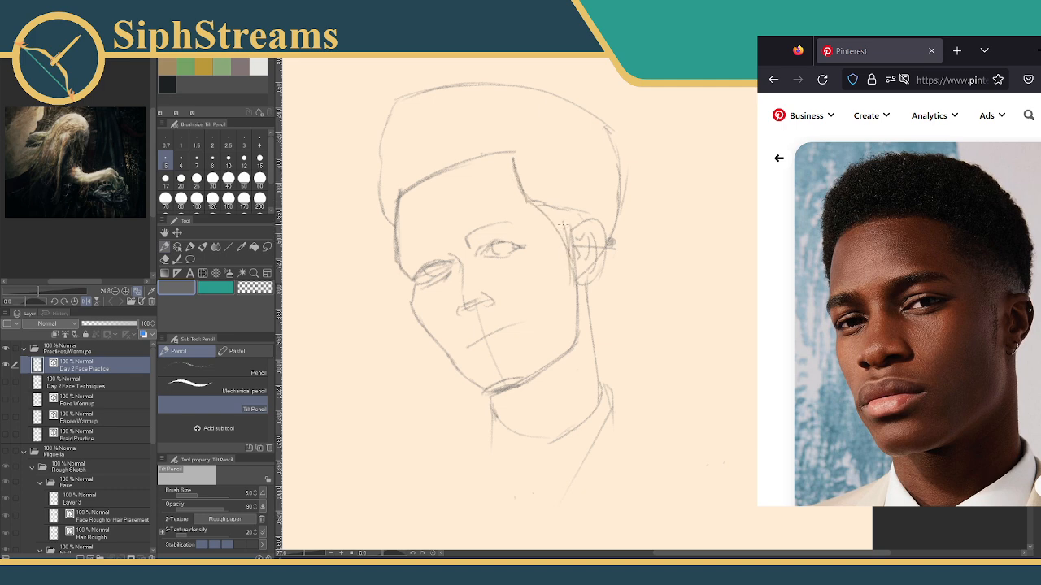
mouse_move(540, 203)
left_mouse_down()
mouse_move(582, 213)
mouse_move(584, 224)
mouse_move(566, 208)
mouse_move(565, 268)
left_mouse_up()
key("e")
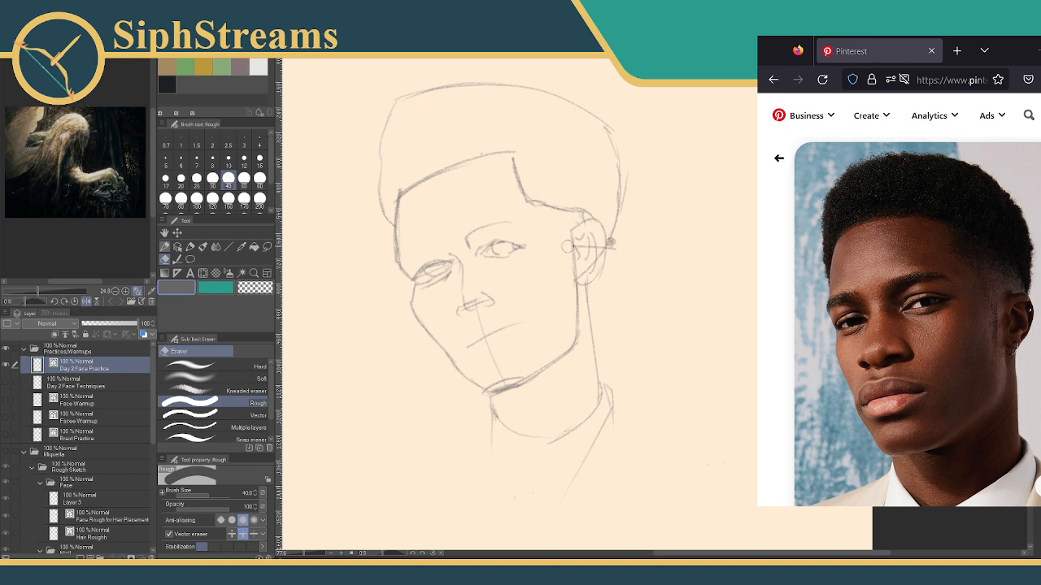
Shade the sideburn in front of the near ear with soft pencil strokes, replacing the earlier attempts.
key("p")
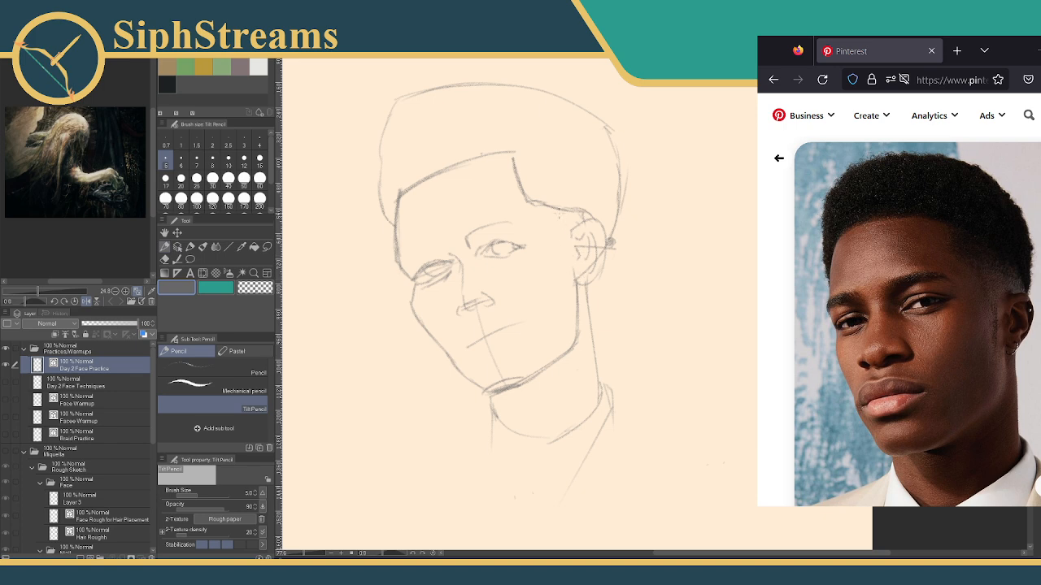
left_click_drag(552, 223, 561, 259)
key("ctrl+z")
mouse_move(553, 218)
left_mouse_down()
mouse_move(565, 221)
mouse_move(563, 234)
left_mouse_up()
key("e")
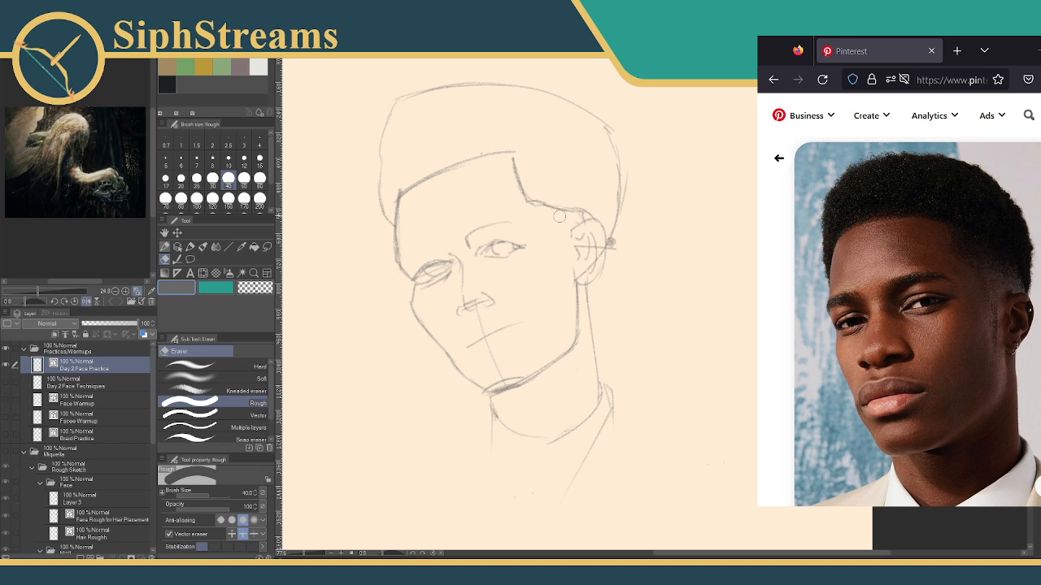
key("p")
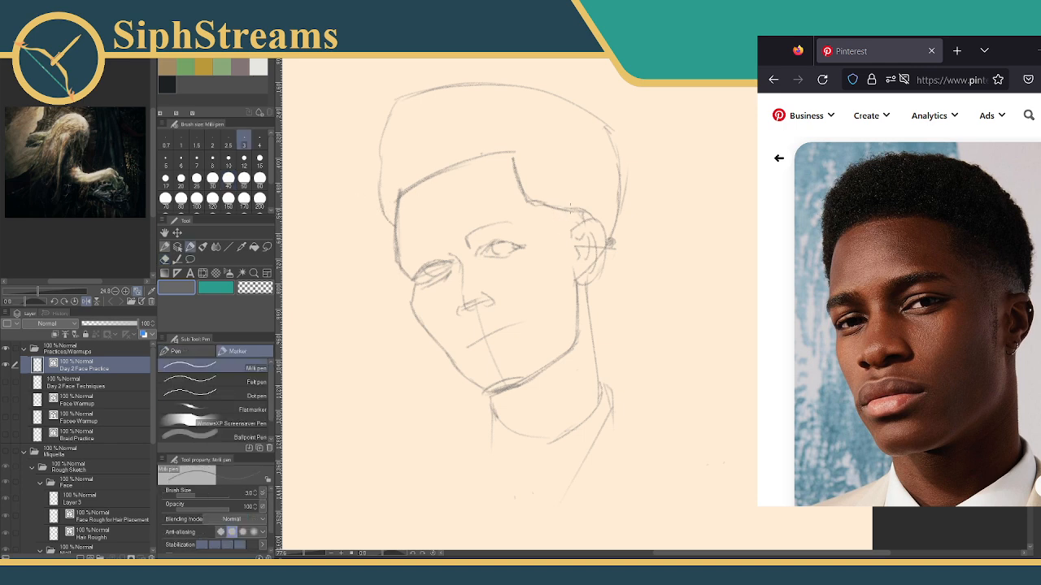
key("p")
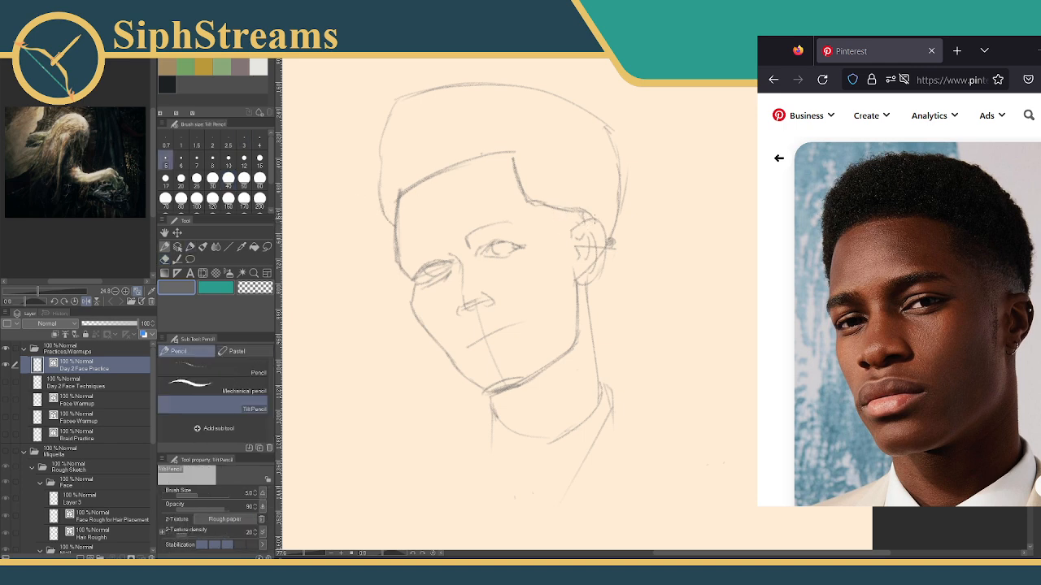
mouse_move(550, 215)
left_mouse_down()
mouse_move(567, 235)
mouse_move(564, 260)
left_mouse_up()
Redraw the hair's far side as a rounder curve up to the crown, and erase the old angular corner.
left_click_drag(394, 100, 379, 192)
key("ctrl+z")
mouse_move(392, 225)
left_mouse_down()
mouse_move(375, 182)
mouse_move(388, 116)
left_mouse_up()
key("ctrl+z")
left_click_drag(383, 210, 406, 93)
key("ctrl+z")
left_click_drag(375, 199, 404, 109)
key("ctrl+z")
left_click_drag(382, 200, 410, 96)
key("e")
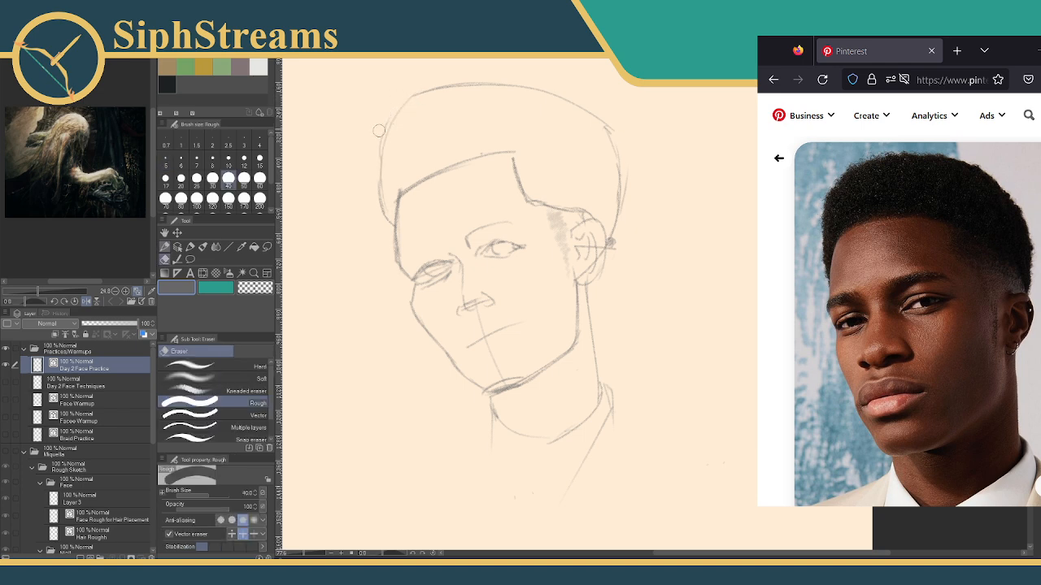
key("p")
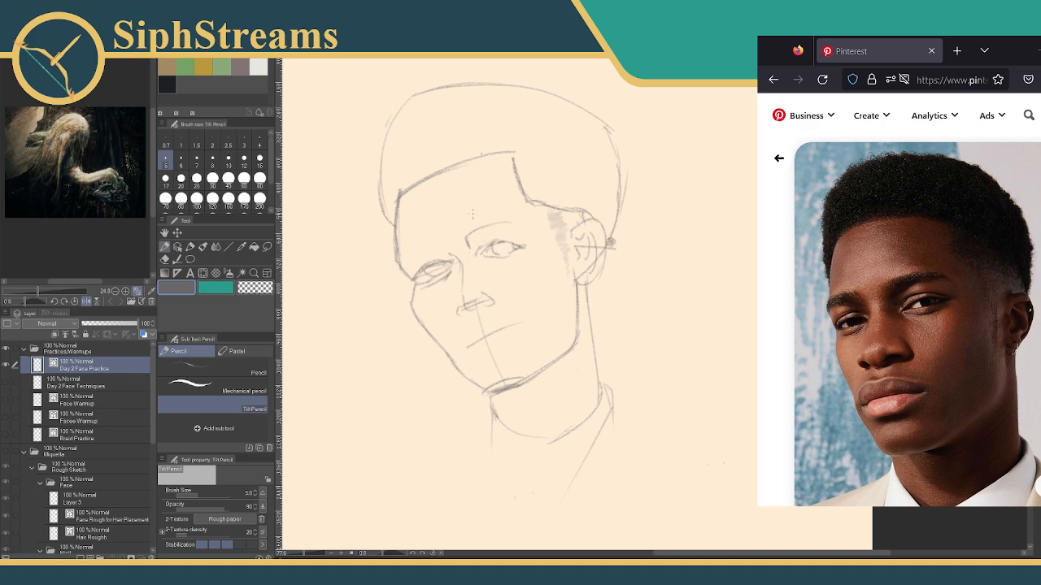
left_click_drag(528, 216, 525, 218)
left_click_drag(447, 226, 445, 228)
left_click_drag(480, 290, 524, 276)
key("ctrl+z")
key("ctrl+z")
key("ctrl+z")
left_click_drag(534, 272, 530, 336)
key("ctrl+z")
mouse_move(488, 274)
left_mouse_down()
mouse_move(533, 253)
mouse_move(498, 265)
left_mouse_up()
key("ctrl+z")
Thicken both eyebrows with dark strokes and shade the area between them above the nose bridge.
left_click_drag(449, 251, 463, 247)
left_click_drag(395, 263, 512, 222)
mouse_move(398, 270)
left_mouse_down()
mouse_move(433, 246)
mouse_move(447, 250)
mouse_move(436, 244)
left_mouse_up()
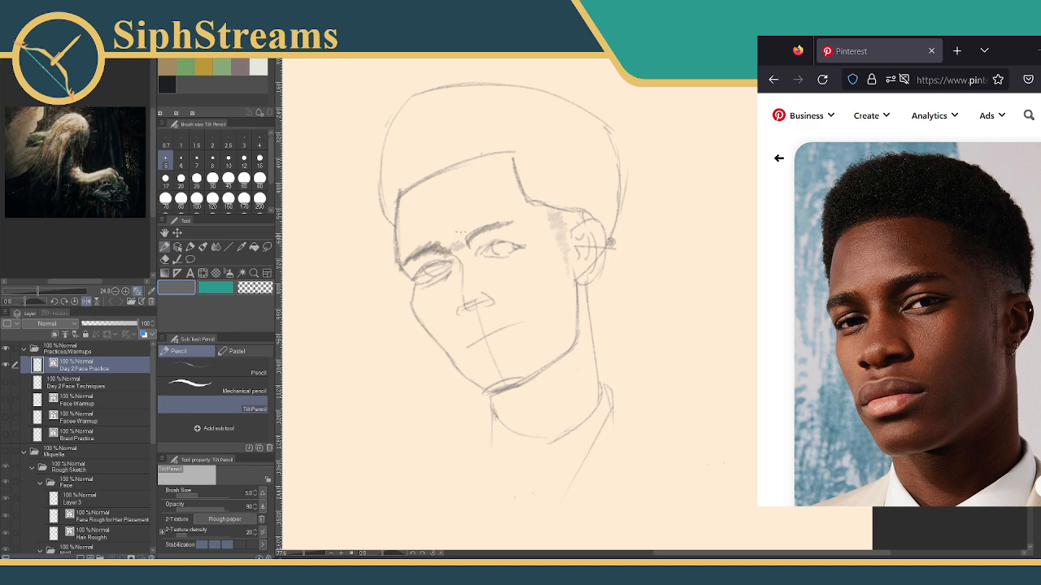
left_click_drag(474, 248, 470, 233)
Shade the near side of the forehead, temple, cheek and jaw, and the neck beneath the jaw, with slanted pencil hatching.
left_click_drag(539, 267, 541, 283)
key("e")
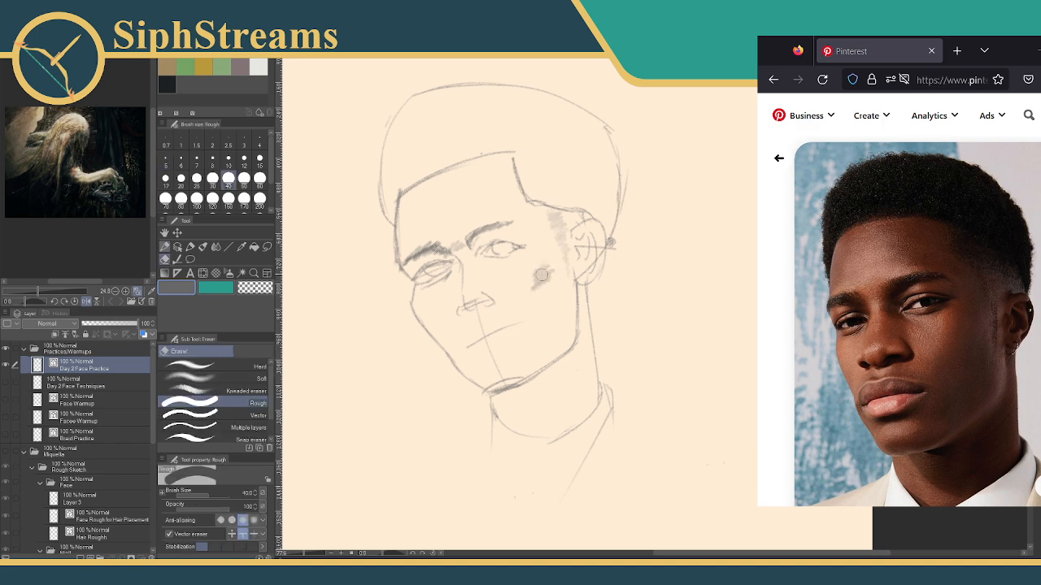
key("p")
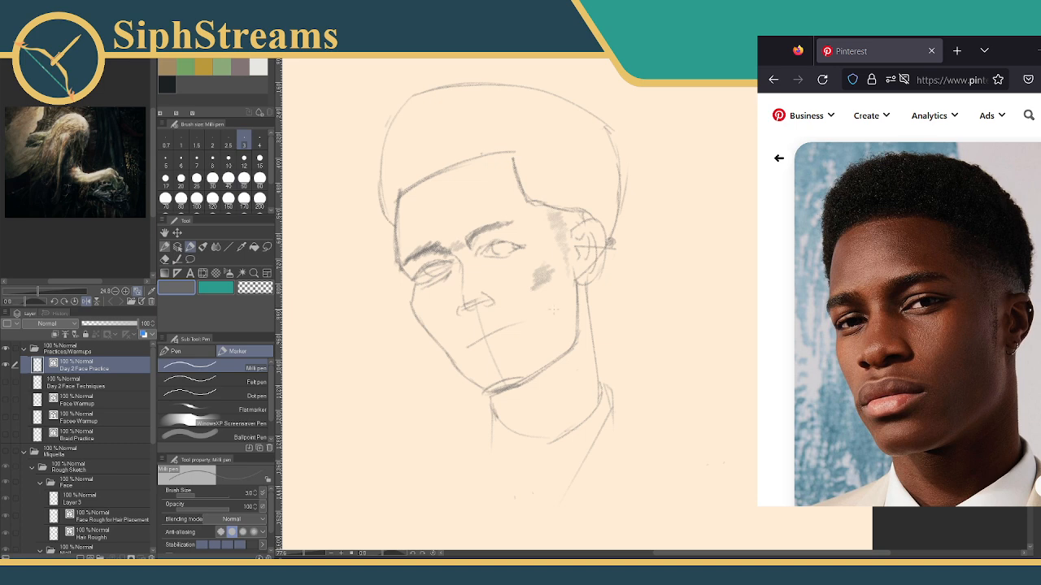
mouse_move(547, 263)
left_mouse_down()
mouse_move(529, 301)
mouse_move(556, 318)
mouse_move(513, 348)
mouse_move(507, 379)
mouse_move(556, 341)
mouse_move(550, 315)
left_mouse_up()
mouse_move(470, 165)
left_mouse_down()
mouse_move(507, 162)
mouse_move(477, 195)
mouse_move(504, 202)
mouse_move(484, 212)
mouse_move(532, 210)
mouse_move(523, 230)
mouse_move(562, 218)
mouse_move(537, 236)
mouse_move(553, 252)
mouse_move(548, 270)
mouse_move(573, 281)
mouse_move(567, 297)
mouse_move(577, 236)
mouse_move(589, 315)
mouse_move(573, 333)
mouse_move(579, 341)
mouse_move(521, 392)
mouse_move(588, 346)
mouse_move(546, 383)
mouse_move(562, 389)
mouse_move(588, 376)
mouse_move(573, 396)
mouse_move(562, 348)
left_mouse_up()
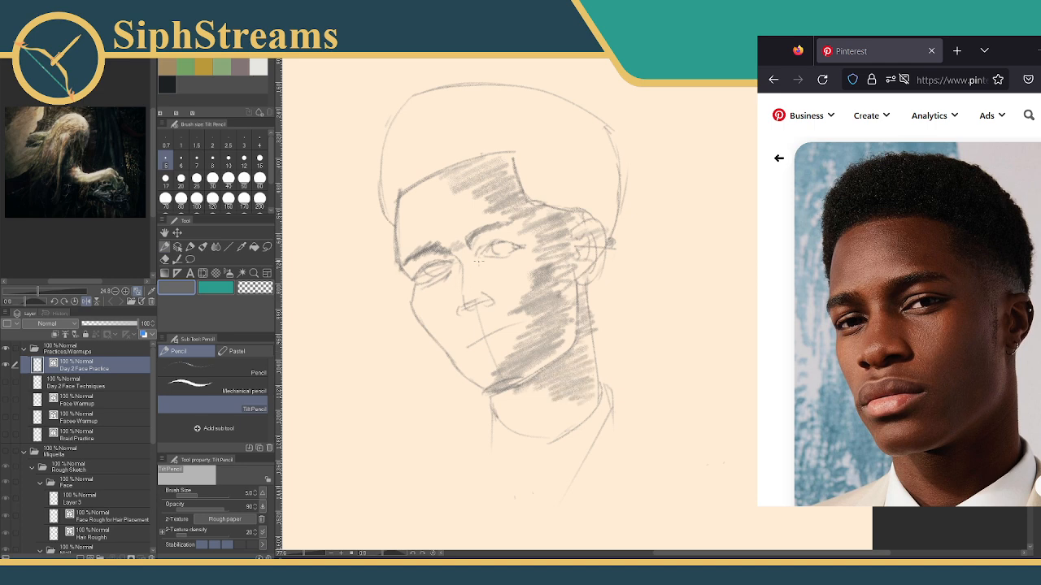
Sketch a faceted horizontal band with a divided centre and angled contour lines above and below it, beside the portrait.
mouse_move(480, 240)
left_mouse_down()
mouse_move(479, 264)
mouse_move(501, 262)
left_mouse_up()
mouse_move(671, 213)
left_mouse_down()
mouse_move(674, 244)
mouse_move(669, 215)
mouse_move(745, 215)
left_mouse_up()
left_click_drag(677, 243, 751, 234)
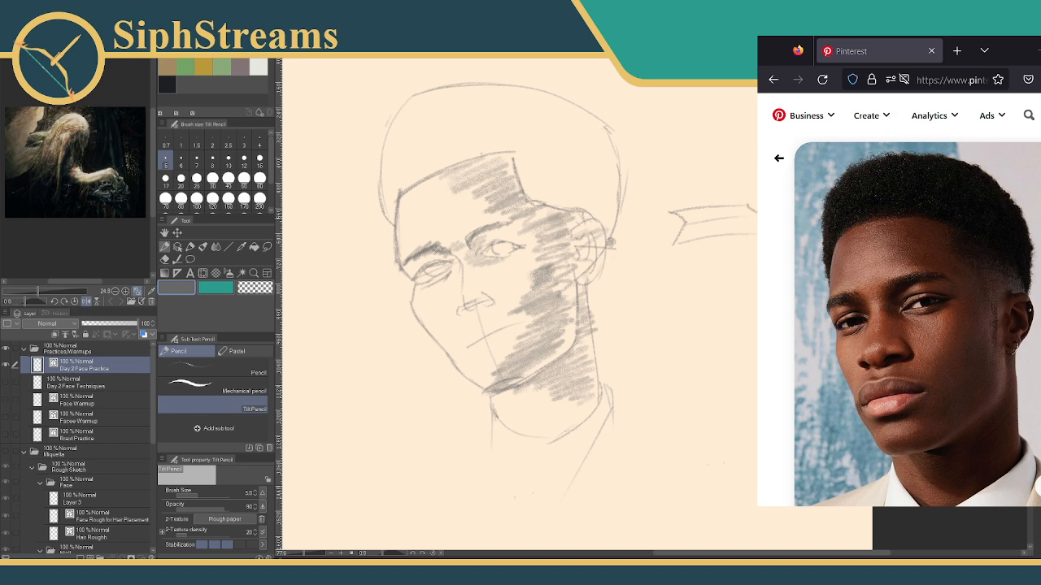
left_click_drag(693, 224, 754, 221)
left_click_drag(671, 210, 692, 179)
left_click_drag(674, 250, 689, 286)
left_click_drag(750, 237, 755, 257)
mouse_move(707, 208)
left_mouse_down()
mouse_move(710, 235)
mouse_move(721, 225)
left_mouse_up()
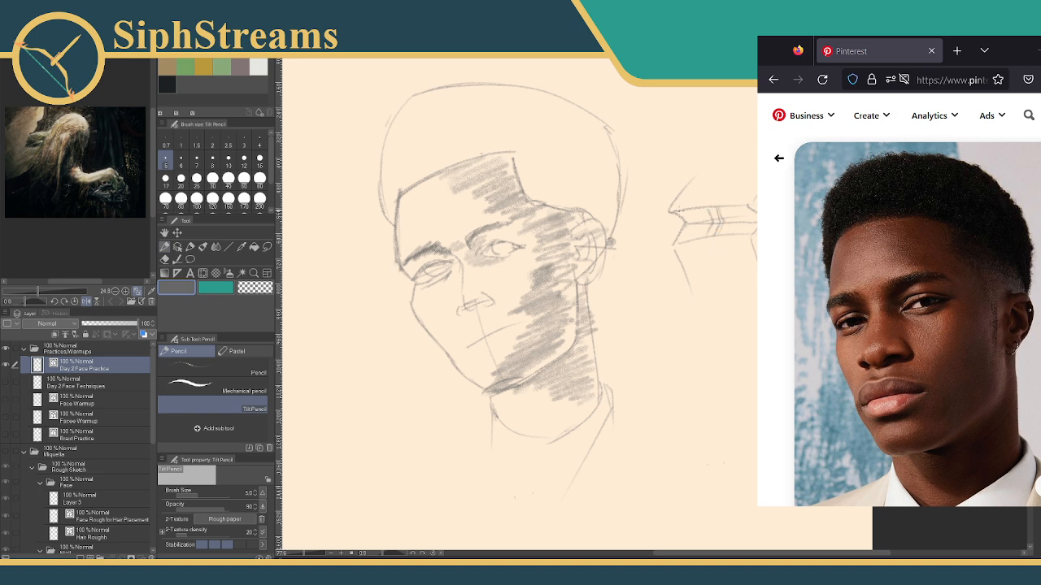
mouse_move(672, 212)
left_mouse_down()
mouse_move(732, 203)
mouse_move(740, 166)
left_mouse_up()
mouse_move(704, 239)
left_mouse_down()
mouse_move(697, 258)
mouse_move(722, 243)
left_mouse_up()
key("ctrl+z")
key("ctrl+z")
left_click_drag(476, 320, 529, 301)
key("ctrl+z")
key("ctrl+z")
Darken the irises of both eyes in the portrait with pencil shading.
left_click_drag(452, 316, 439, 351)
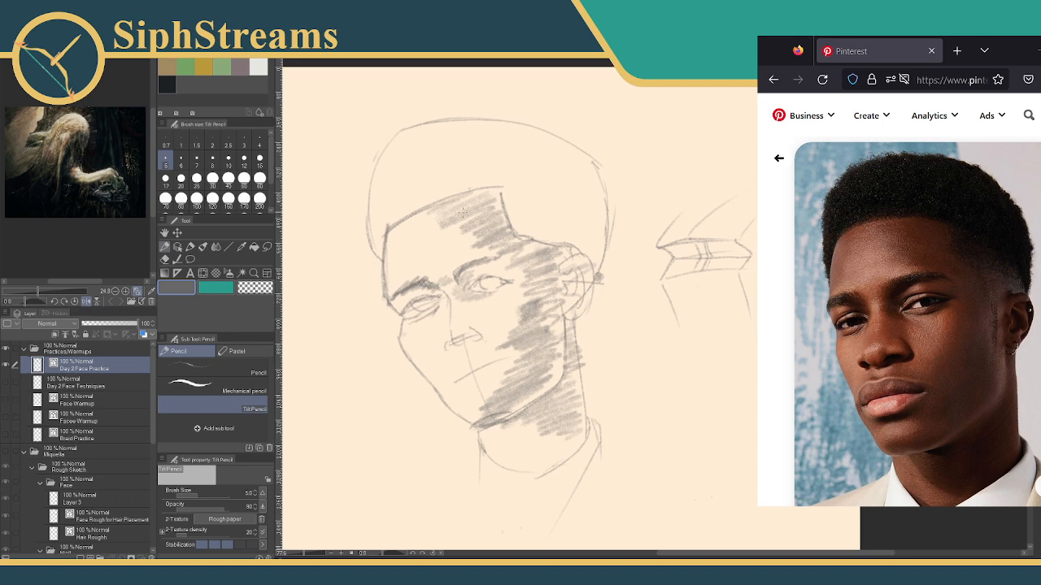
left_click_drag(485, 280, 489, 284)
mouse_move(422, 301)
left_mouse_down()
mouse_move(469, 328)
mouse_move(492, 265)
mouse_move(501, 308)
left_mouse_up()
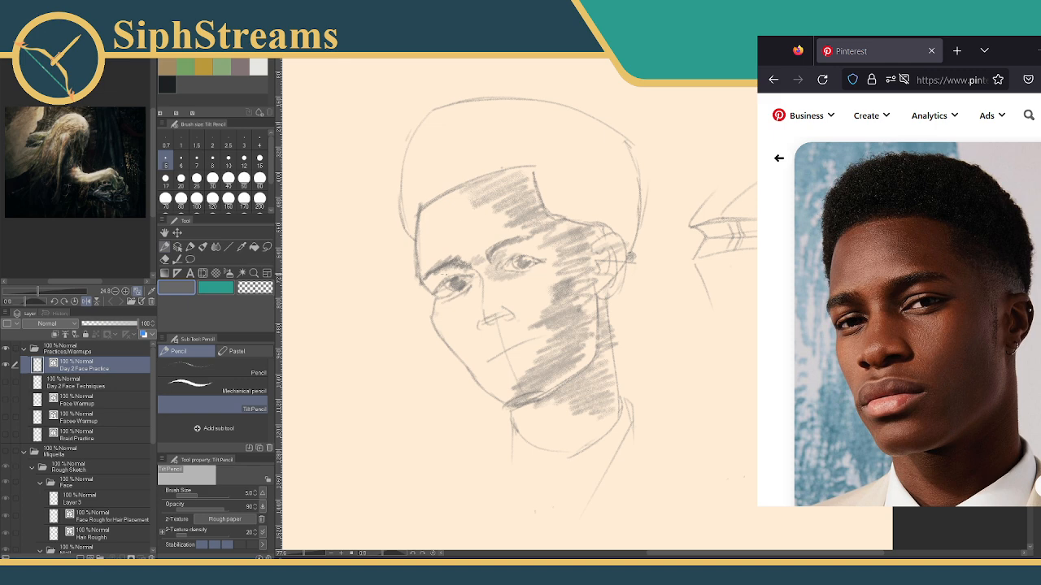
Try several contour strokes from the inner corner of the far eye down the side of the nose.
left_click_drag(466, 277, 472, 298)
mouse_move(461, 269)
left_mouse_down()
mouse_move(478, 287)
mouse_move(479, 318)
left_mouse_up()
key("ctrl+z")
key("ctrl+z")
left_click_drag(474, 279, 476, 323)
key("ctrl+z")
key("ctrl+z")
left_click_drag(474, 278, 479, 323)
Try a stroke at the far eye and rough angular lines beside the cheek, and undo the recent strokes.
left_click_drag(433, 281, 449, 287)
left_click_drag(343, 340, 374, 322)
mouse_move(356, 369)
left_mouse_down()
mouse_move(395, 348)
mouse_move(362, 339)
mouse_move(370, 325)
mouse_move(351, 347)
mouse_move(384, 335)
mouse_move(349, 345)
mouse_move(379, 328)
left_mouse_up()
key("ctrl+z")
key("ctrl+z")
key("ctrl+z")
key("ctrl+z")
key("ctrl+z")
key("ctrl+z")
Sketch an angular almond-shaped eye study with an iris and parallel lid lines beside the portrait's far cheek.
mouse_move(300, 348)
left_mouse_down()
mouse_move(338, 324)
mouse_move(365, 333)
mouse_move(301, 351)
mouse_move(374, 332)
left_mouse_up()
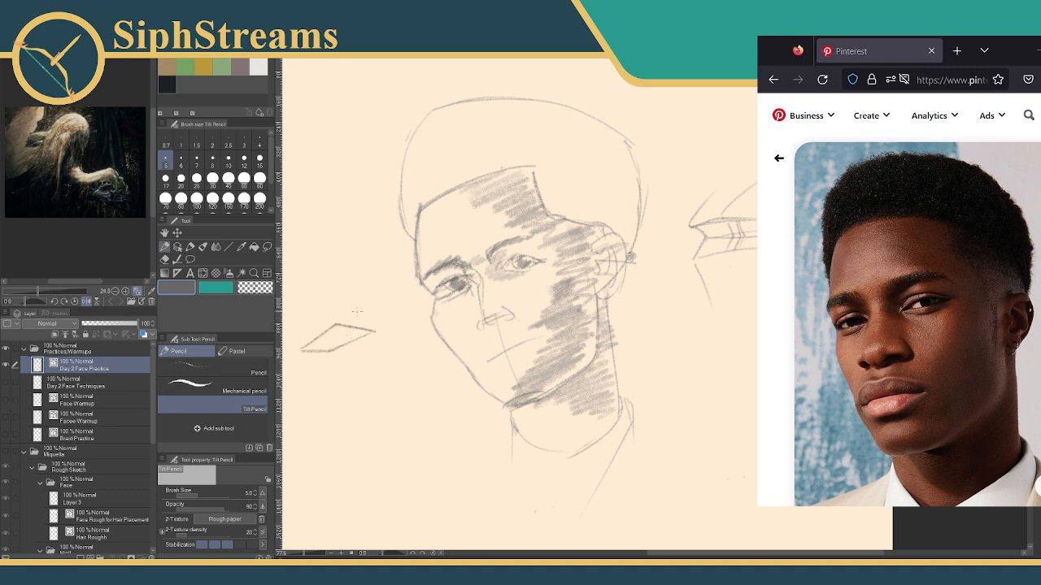
left_click_drag(329, 333, 340, 336)
mouse_move(299, 345)
left_mouse_down()
mouse_move(335, 315)
mouse_move(371, 328)
left_mouse_up()
mouse_move(312, 368)
left_mouse_down()
mouse_move(360, 346)
mouse_move(383, 312)
left_mouse_up()
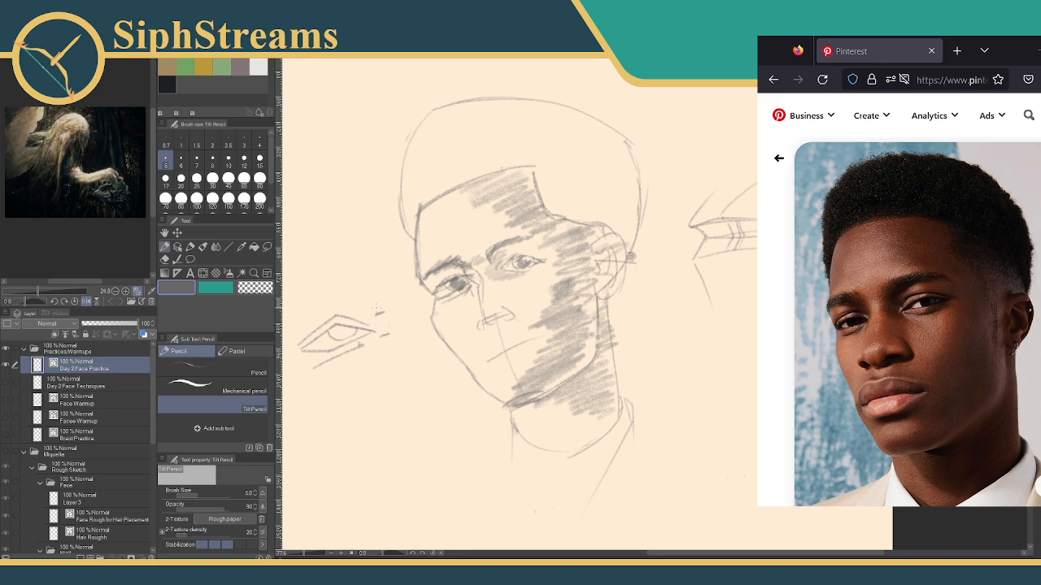
left_click_drag(370, 304, 382, 300)
left_click_drag(381, 340, 388, 343)
Undo the last five strokes of the eye study and redo them to review its construction.
key("ctrl+z")
key("ctrl+z")
key("ctrl+z")
key("ctrl+z")
key("ctrl+z")
key("ctrl+y")
key("ctrl+y")
key("ctrl+y")
key("ctrl+y")
key("ctrl+y")
Return to the Faces - fun refs board in Pinterest and open the black-and-white pin of the frowning moustached man.
mouse_move(396, 265)
left_mouse_down()
mouse_move(602, 219)
mouse_move(673, 262)
mouse_move(468, 208)
left_mouse_up()
mouse_move(499, 491)
left_mouse_down()
mouse_move(507, 344)
mouse_move(483, 143)
left_mouse_up()
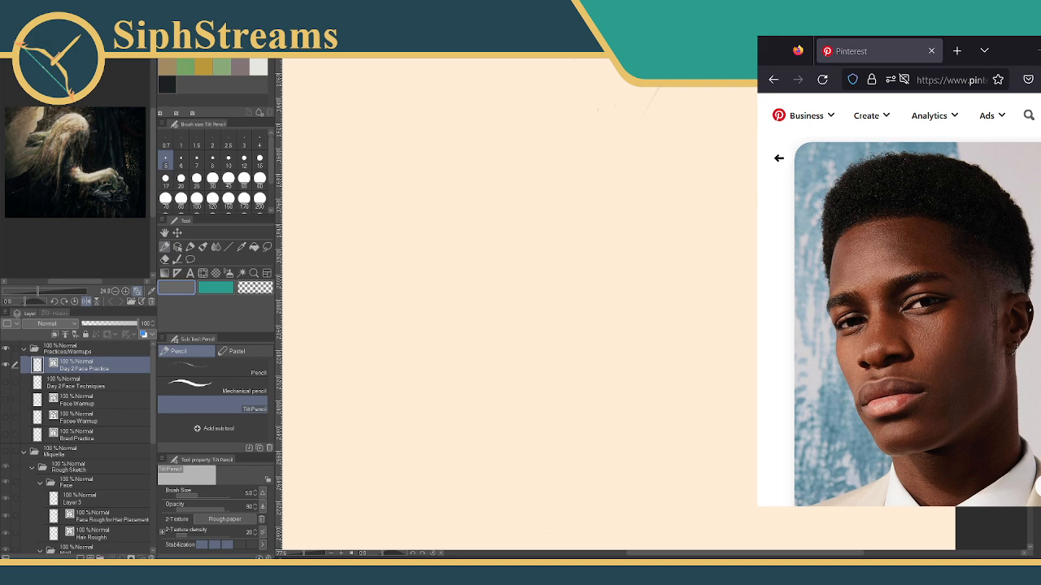
left_click(779, 158)
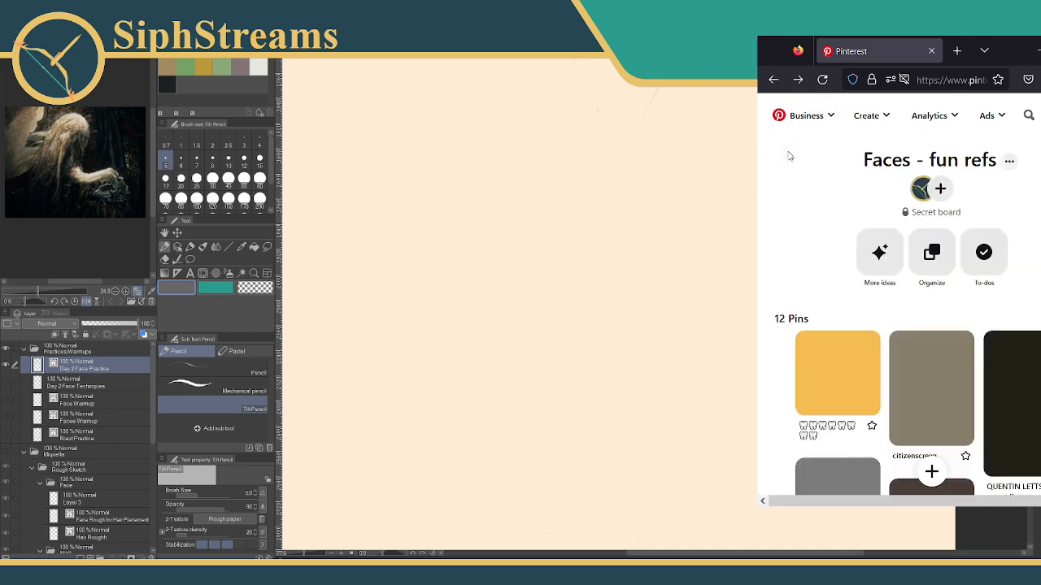
scroll(853, 285, "up", 4)
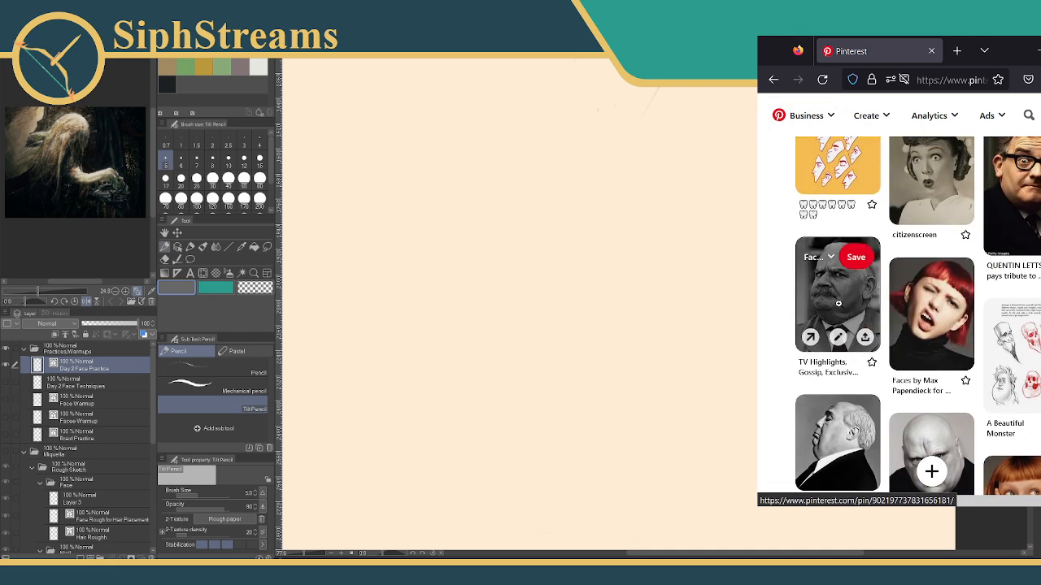
left_click(848, 301)
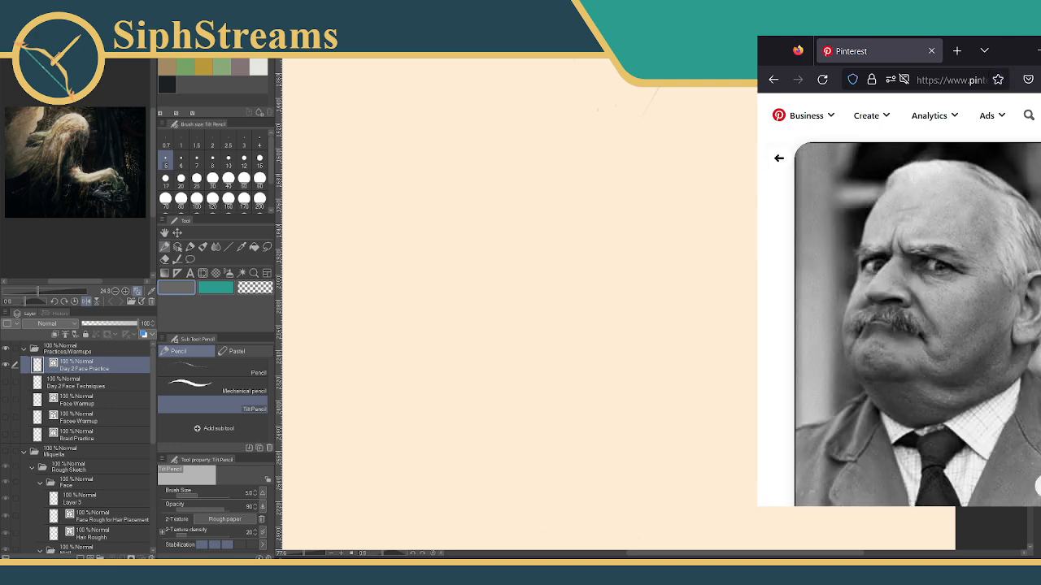
Shrink and reposition the browser window so the moustached man's portrait fits beside the canvas.
left_click_drag(919, 285, 888, 285)
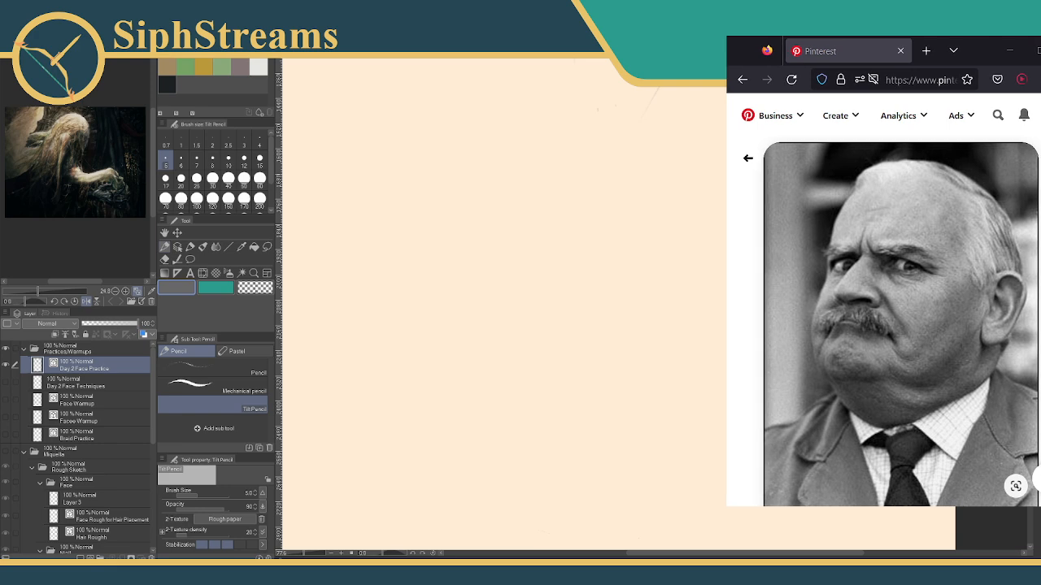
left_click_drag(726, 507, 751, 474)
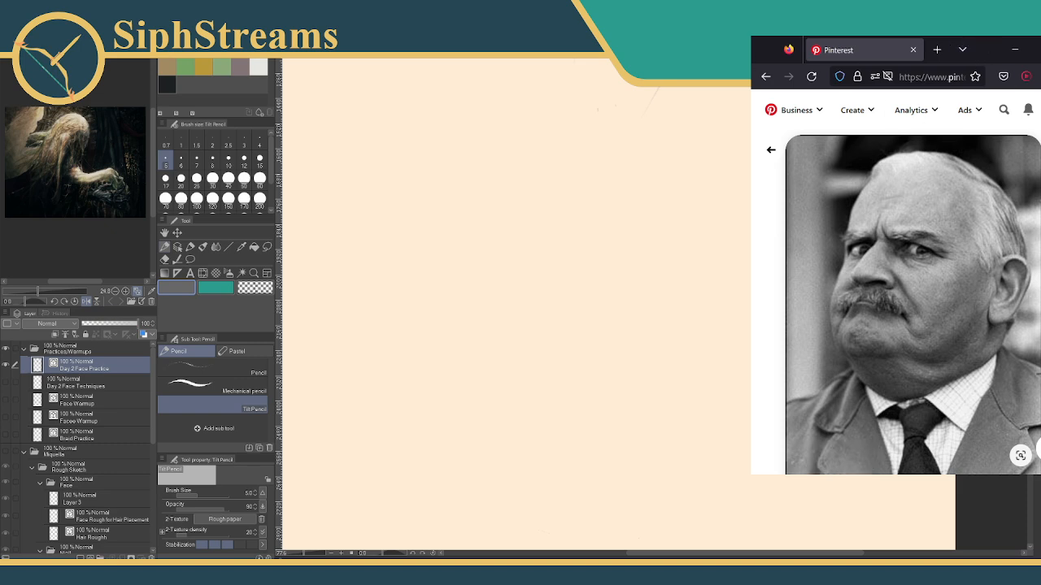
left_click_drag(1040, 256, 1035, 257)
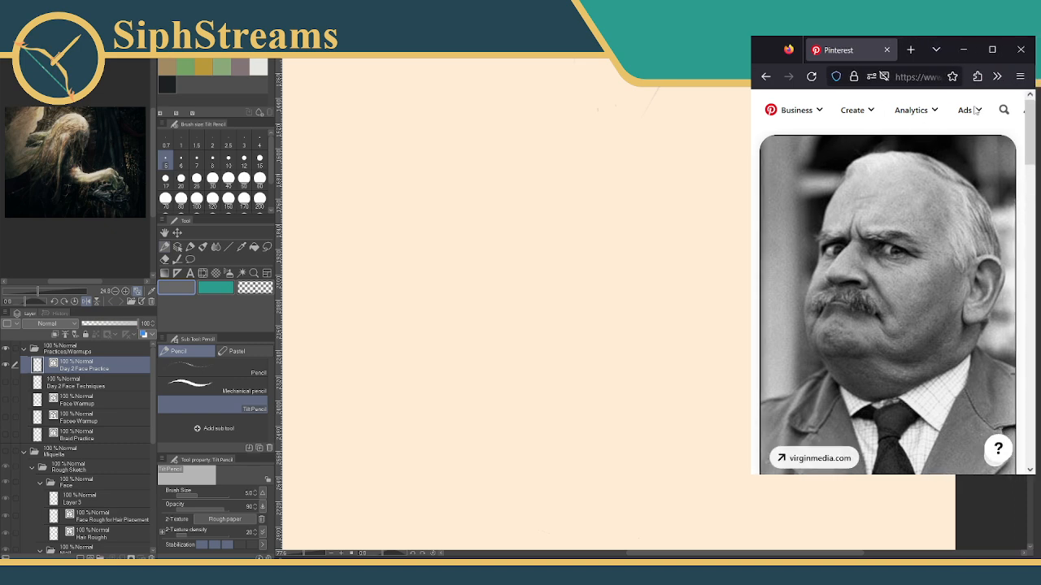
left_click_drag(893, 256, 916, 257)
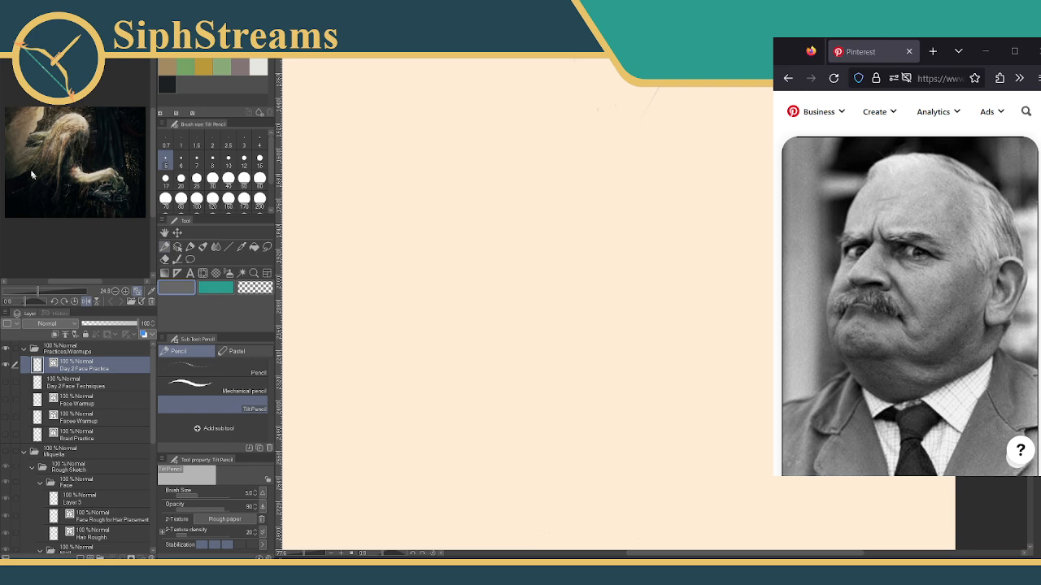
left_click(132, 303)
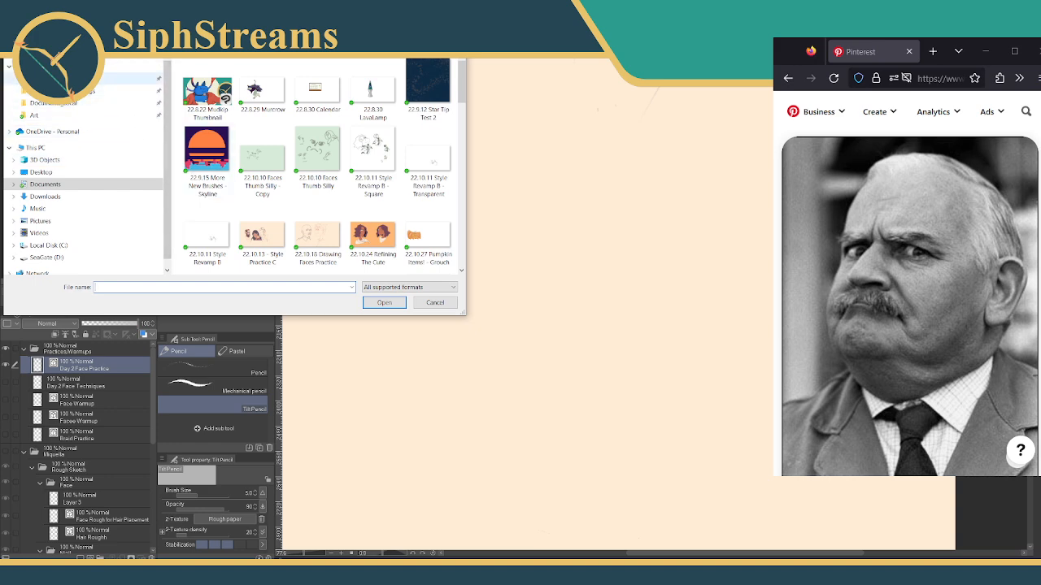
left_click(56, 176)
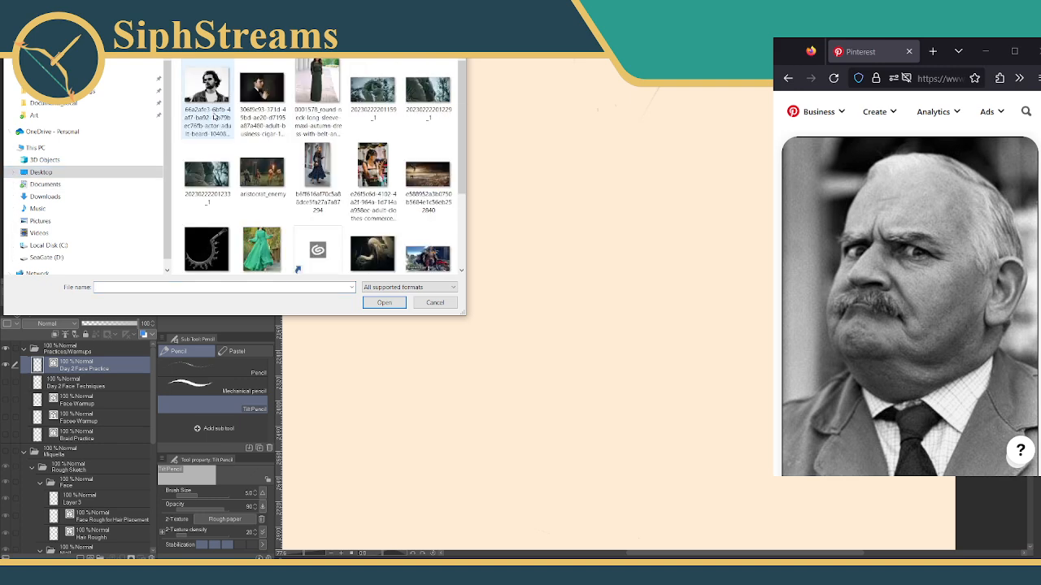
scroll(295, 206, "down", 1)
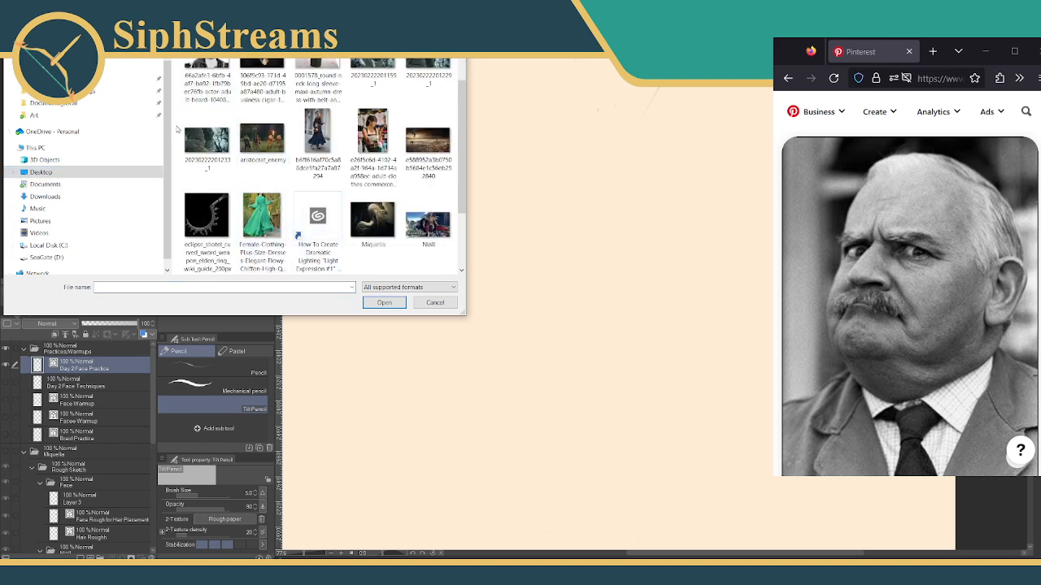
scroll(262, 178, "up", 1)
left_click(409, 99)
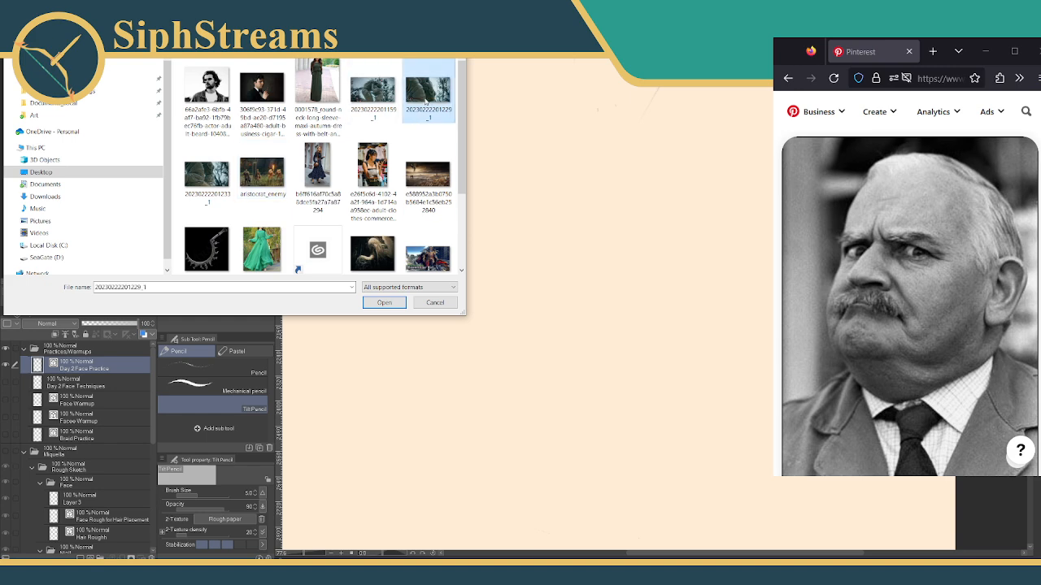
left_click(384, 302)
scroll(82, 137, "up", 5)
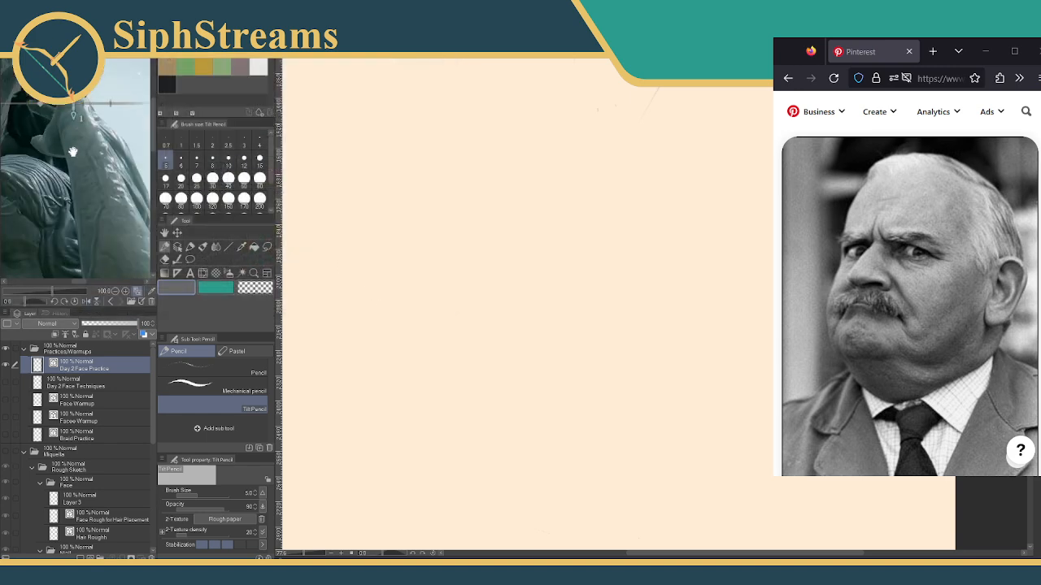
left_click_drag(70, 167, 55, 197)
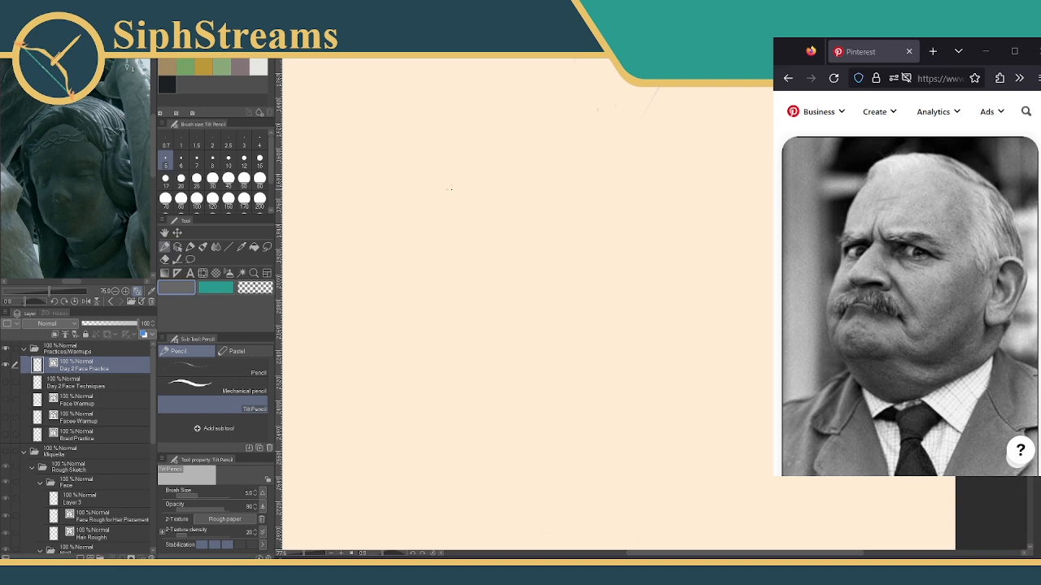
Sketch the statue's far face contour, chin, jaw and the near edge of the neck on blank canvas.
mouse_move(345, 159)
left_mouse_down()
mouse_move(346, 192)
mouse_move(378, 240)
mouse_move(359, 214)
mouse_move(372, 281)
mouse_move(420, 305)
mouse_move(448, 302)
mouse_move(500, 198)
left_mouse_up()
left_click_drag(452, 302, 497, 299)
left_click_drag(434, 310, 439, 324)
left_click_drag(547, 227, 568, 322)
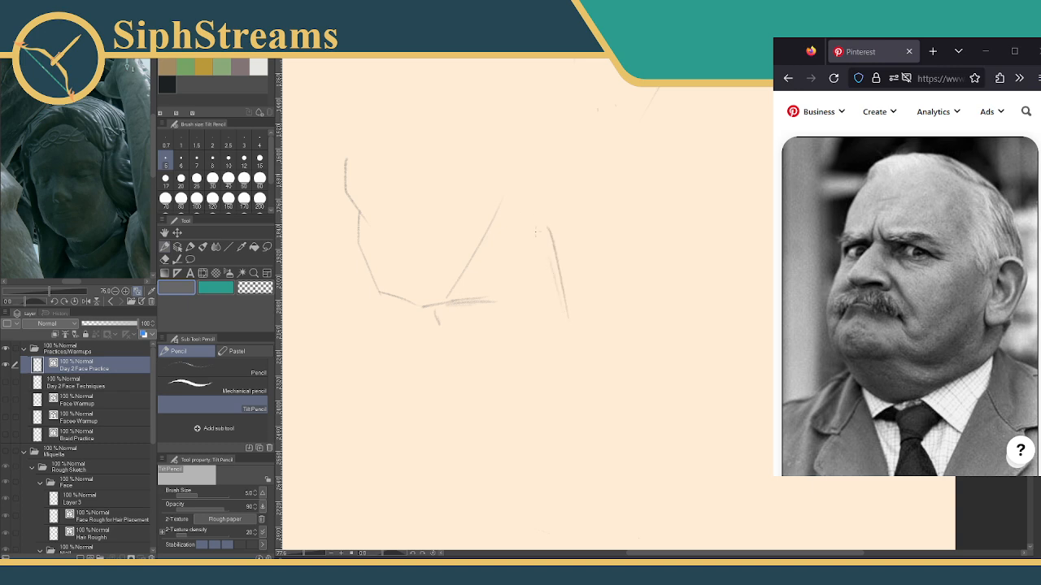
Draw the top of the statue's head and the hair curve behind the jaw, erasing the stray line near the temple.
left_click_drag(492, 144, 549, 209)
mouse_move(496, 173)
left_mouse_down()
mouse_move(500, 159)
mouse_move(504, 183)
mouse_move(494, 151)
mouse_move(431, 121)
left_mouse_up()
mouse_move(345, 159)
left_mouse_down()
mouse_move(410, 106)
mouse_move(348, 143)
left_mouse_up()
left_click_drag(433, 104, 492, 141)
key("e")
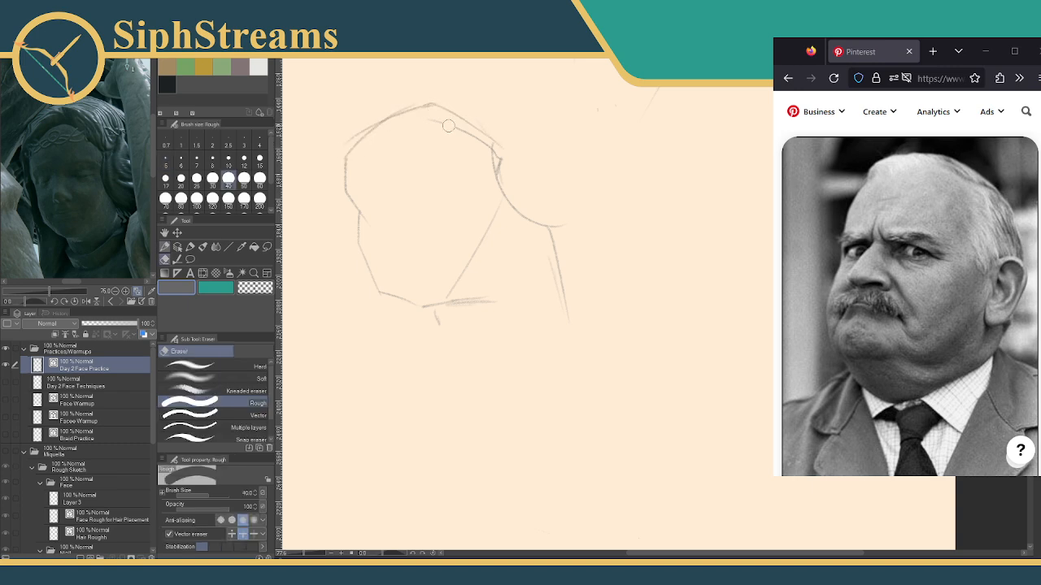
left_click_drag(489, 152, 500, 183)
key("p")
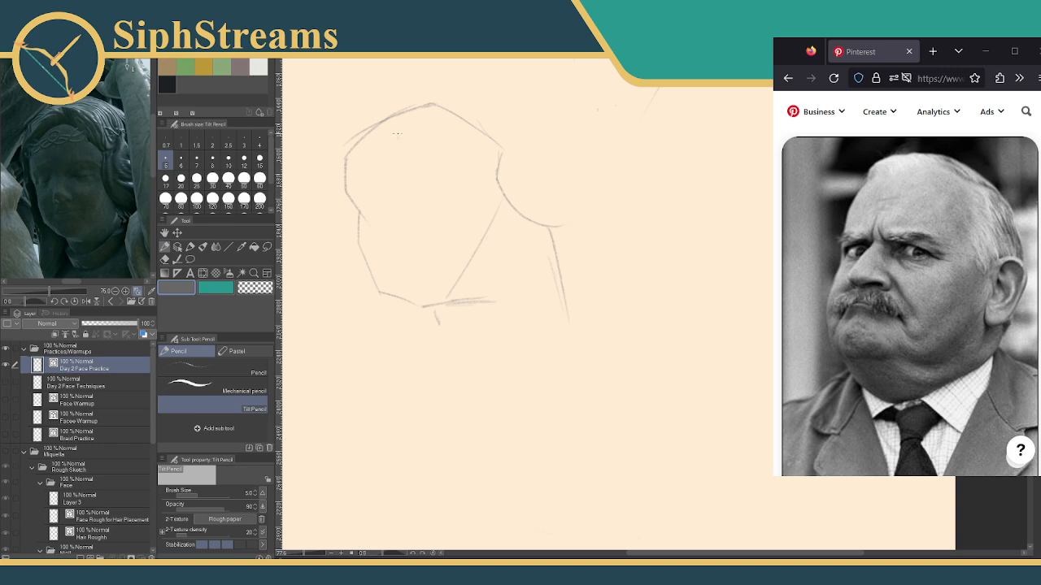
Draw a curved centre line from the forehead to the chin, and mark the nose wedge and mouth line on it.
left_click_drag(389, 151, 414, 262)
left_click_drag(424, 305, 390, 177)
mouse_move(396, 116)
left_mouse_down()
mouse_move(408, 250)
mouse_move(431, 279)
left_mouse_up()
key("ctrl+z")
key("ctrl+z")
key("ctrl+z")
key("ctrl+z")
left_click_drag(398, 116, 421, 257)
key("ctrl+z")
mouse_move(395, 115)
left_mouse_down()
mouse_move(411, 260)
mouse_move(431, 305)
mouse_move(382, 183)
mouse_move(399, 113)
left_mouse_up()
key("ctrl+z")
left_click_drag(387, 245, 390, 230)
mouse_move(397, 215)
left_mouse_down()
mouse_move(403, 229)
mouse_move(388, 210)
mouse_move(384, 245)
mouse_move(391, 209)
mouse_move(415, 254)
left_mouse_up()
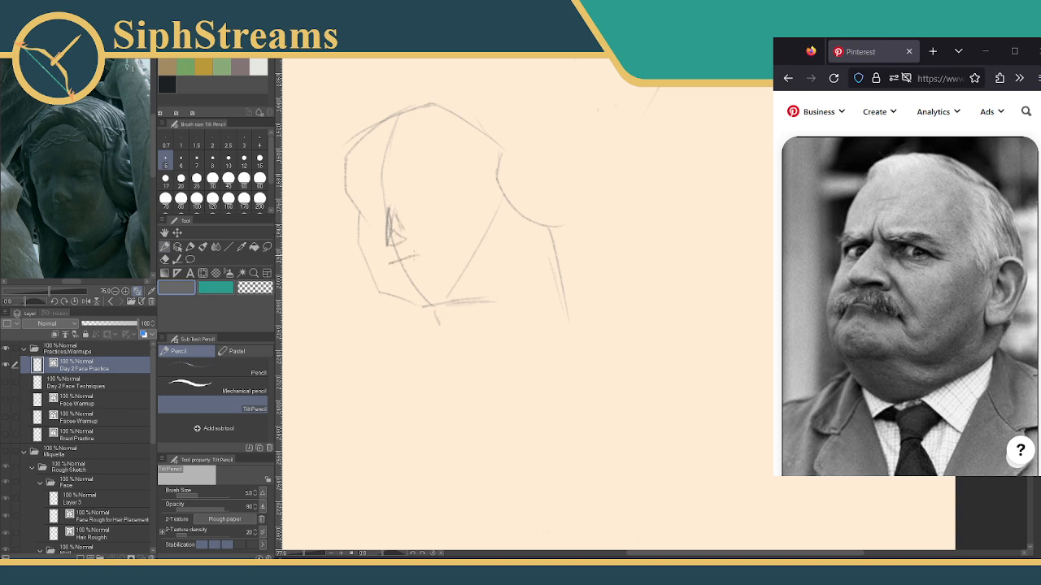
Mark the statue's lowered eyes and both arched brows on either side of the centre line.
left_click_drag(412, 198, 431, 195)
left_click_drag(359, 218, 369, 213)
key("ctrl+z")
left_click_drag(361, 215, 379, 210)
key("ctrl+z")
left_click_drag(354, 194, 442, 174)
Draw the wavy headband with a round ornament at the centre of the statue's forehead.
mouse_move(389, 127)
left_mouse_down()
mouse_move(448, 120)
mouse_move(376, 146)
mouse_move(477, 123)
left_mouse_up()
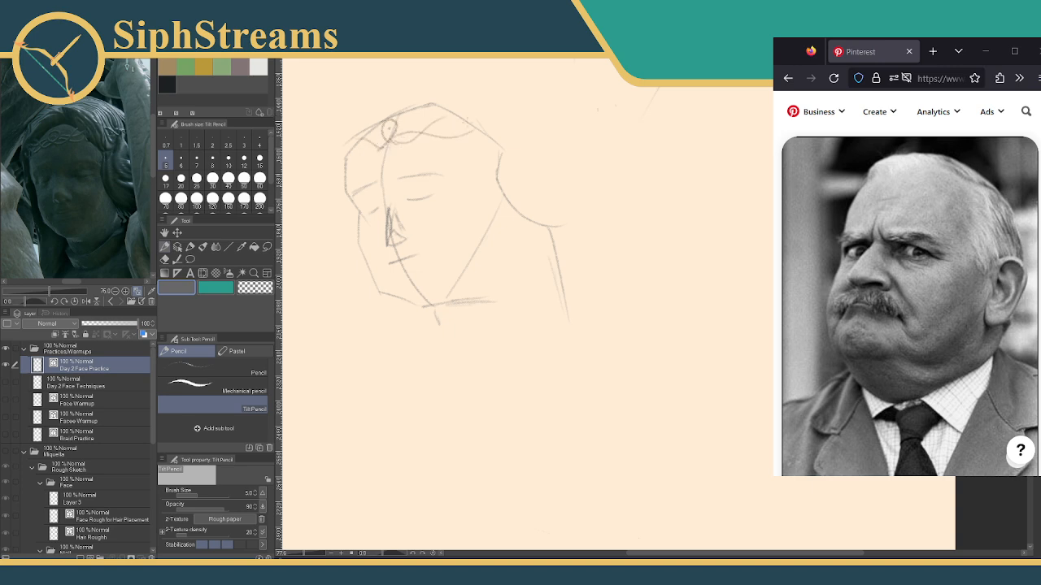
left_click_drag(413, 122, 460, 127)
mouse_move(374, 138)
left_mouse_down()
mouse_move(344, 144)
mouse_move(370, 136)
left_mouse_up()
Outline the hair and hood around the statue's head, and add the curved neckline and collar edge beneath the chin.
mouse_move(433, 103)
left_mouse_down()
mouse_move(431, 79)
mouse_move(504, 120)
left_mouse_up()
mouse_move(427, 100)
left_mouse_down()
mouse_move(365, 109)
mouse_move(335, 148)
mouse_move(350, 258)
mouse_move(343, 303)
left_mouse_up()
mouse_move(436, 313)
left_mouse_down()
mouse_move(468, 335)
mouse_move(546, 318)
left_mouse_up()
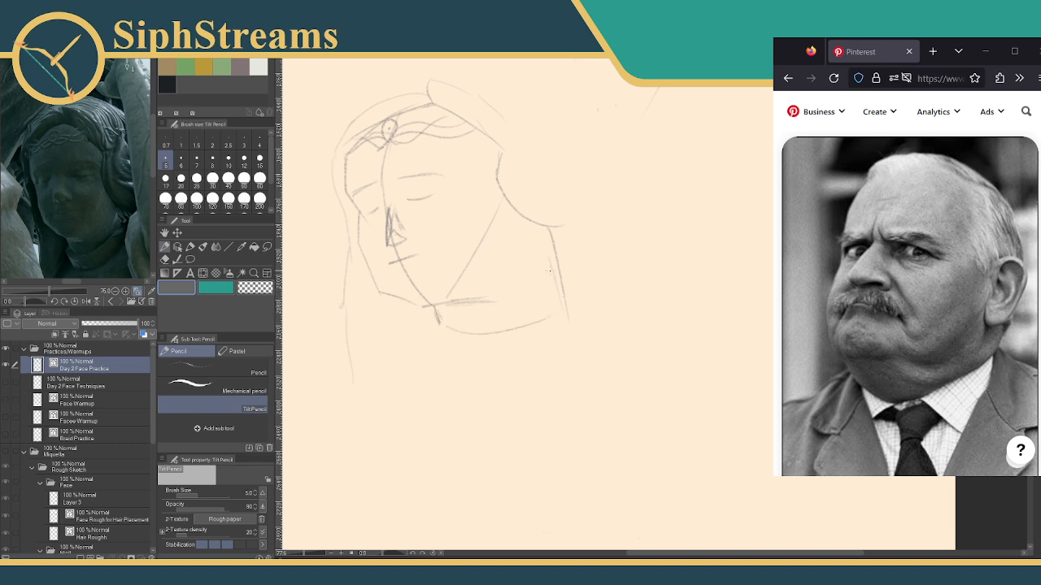
mouse_move(556, 264)
left_mouse_down()
mouse_move(487, 311)
mouse_move(471, 336)
left_mouse_up()
left_click_drag(439, 323, 400, 358)
mouse_move(487, 109)
left_mouse_down()
mouse_move(489, 139)
mouse_move(521, 123)
left_mouse_up()
mouse_move(340, 161)
left_mouse_down()
mouse_move(468, 118)
mouse_move(425, 106)
mouse_move(504, 116)
mouse_move(413, 112)
mouse_move(514, 101)
left_mouse_up()
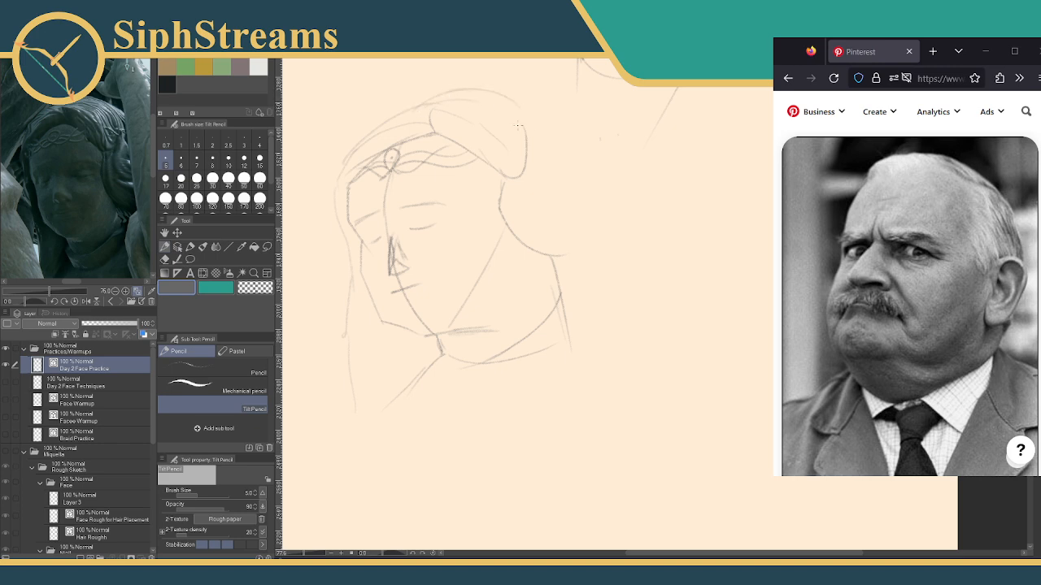
Try long veil lines falling behind the near side of the statue's head, and undo them.
left_click_drag(546, 134, 579, 218)
left_click_drag(538, 96, 566, 261)
left_click_drag(541, 136, 563, 248)
left_click_drag(550, 205, 587, 306)
left_click_drag(528, 58, 558, 176)
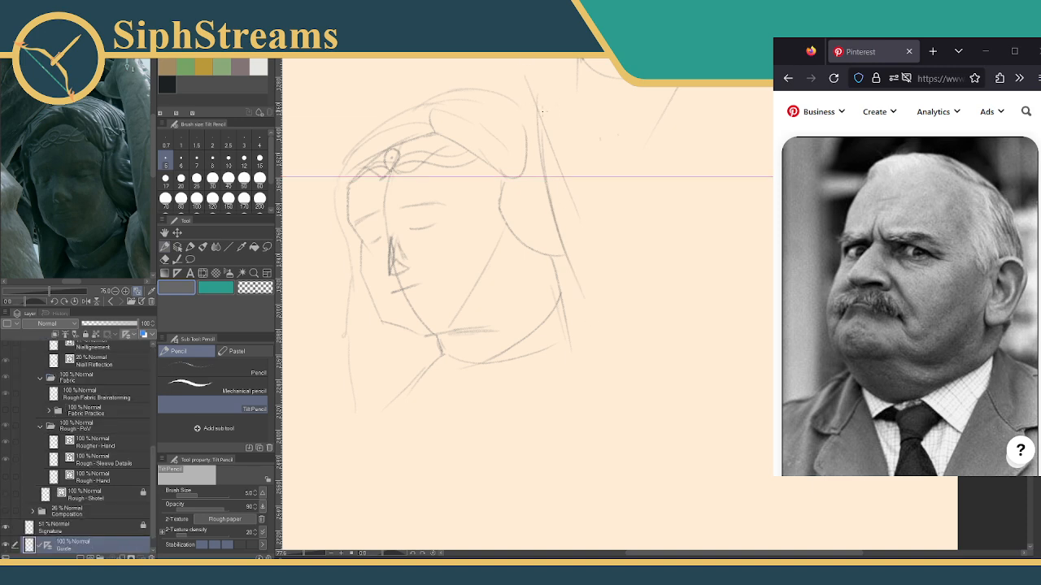
key("ctrl+z")
left_click_drag(540, 221, 552, 302)
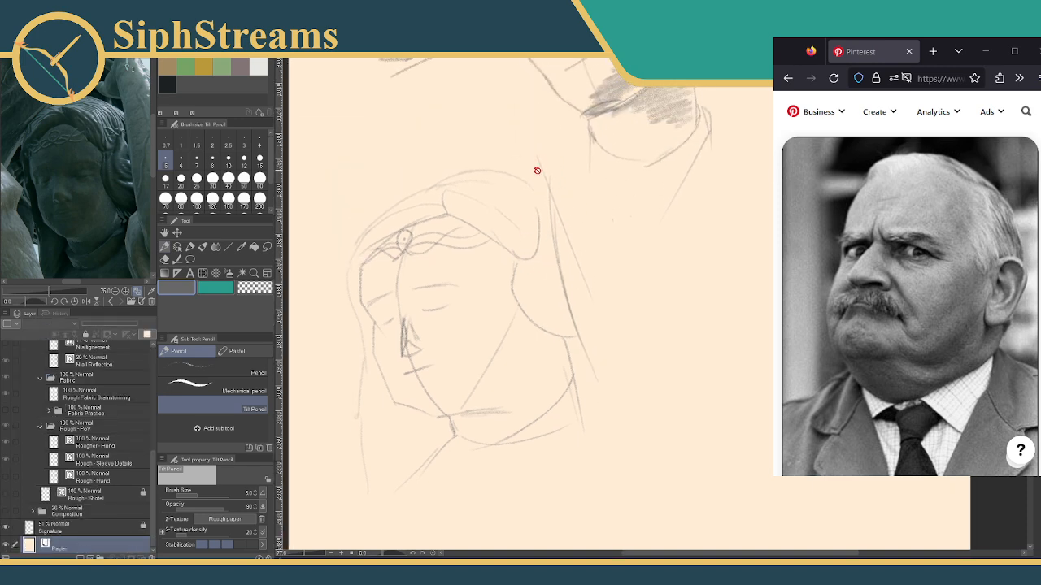
key("ctrl+z")
key("ctrl+z")
key("ctrl+z")
key("ctrl+z")
Make the Day 2 Face Practice layer active for drawing again.
left_click_drag(153, 487, 161, 429)
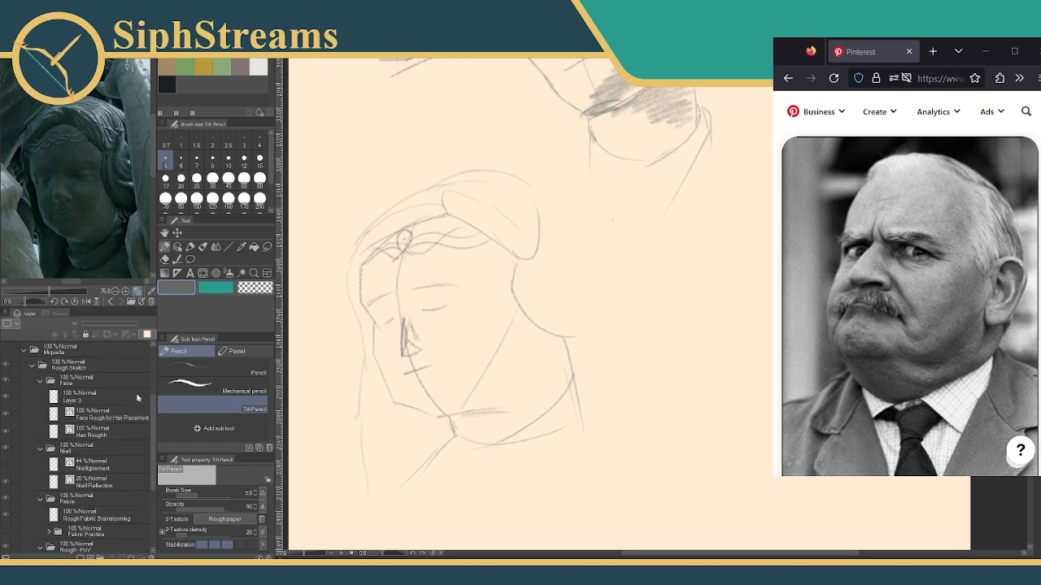
left_click(111, 401)
scroll(114, 407, "up", 4)
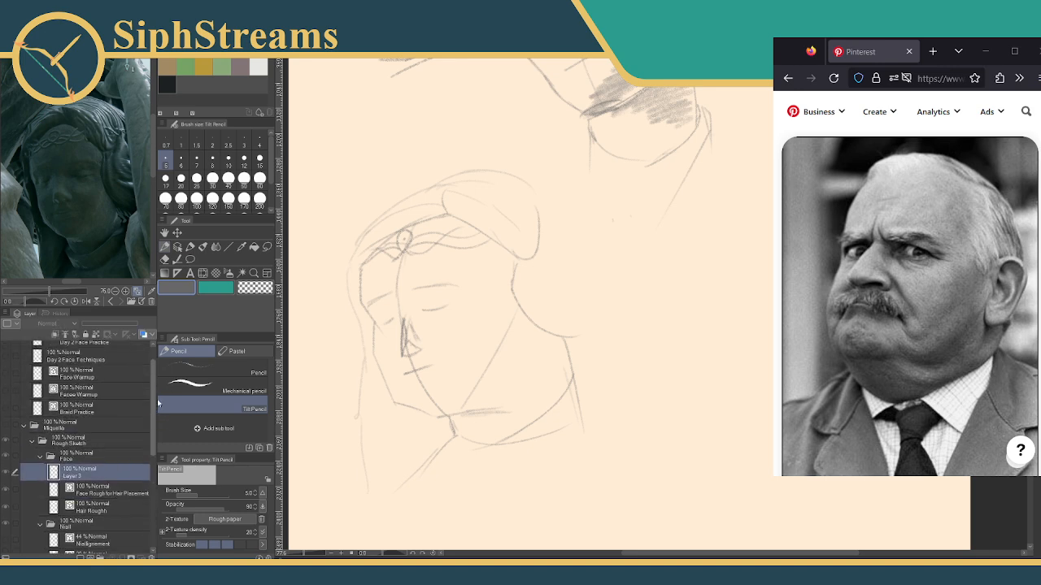
left_click(112, 351)
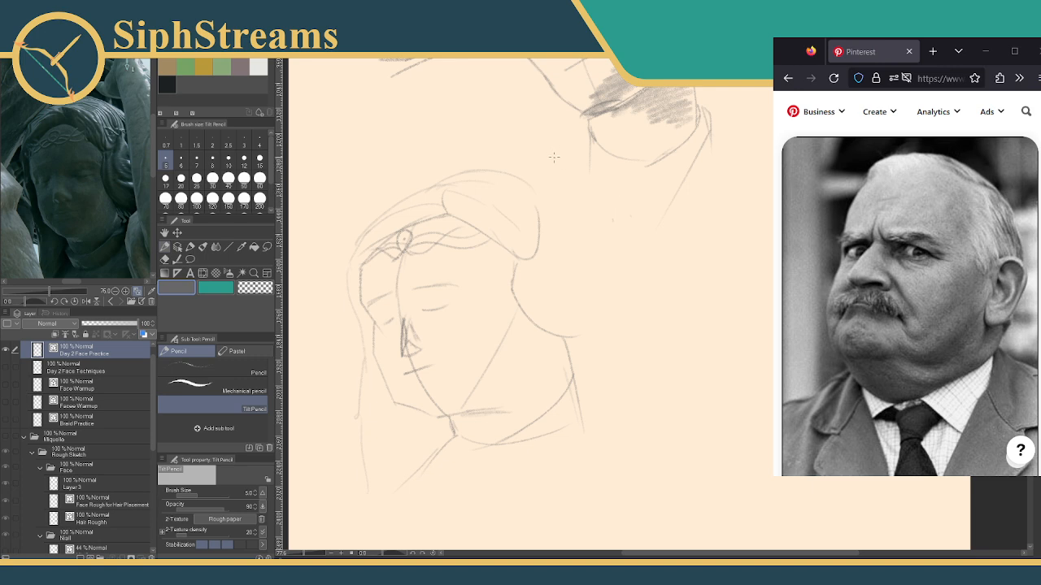
Draw the long veil edge behind the statue's head and fold lines at the neck, and clean up the near hair curve.
mouse_move(545, 157)
left_mouse_down()
mouse_move(571, 324)
mouse_move(609, 424)
left_mouse_up()
left_click_drag(576, 348, 580, 439)
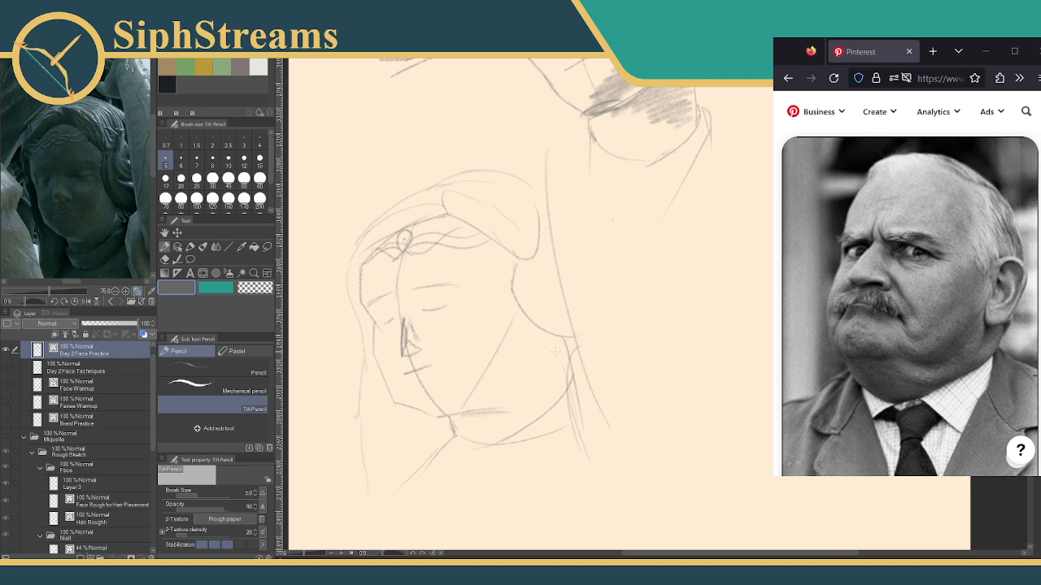
left_click_drag(538, 330, 561, 390)
mouse_move(516, 294)
left_mouse_down()
mouse_move(549, 356)
mouse_move(535, 343)
mouse_move(585, 351)
left_mouse_up()
mouse_move(514, 269)
left_mouse_down()
mouse_move(574, 354)
mouse_move(547, 357)
left_mouse_up()
key("e")
mouse_move(520, 288)
left_mouse_down()
mouse_move(537, 333)
mouse_move(569, 342)
left_mouse_up()
key("p")
Add sweeping strokes along the hood's upper contour and angular lines behind the crown of the statue's head.
mouse_move(547, 173)
left_mouse_down()
mouse_move(506, 139)
mouse_move(514, 149)
mouse_move(529, 115)
mouse_move(525, 149)
mouse_move(547, 176)
mouse_move(493, 144)
mouse_move(523, 151)
mouse_move(513, 154)
mouse_move(538, 139)
mouse_move(528, 138)
mouse_move(535, 122)
mouse_move(487, 116)
mouse_move(528, 117)
left_mouse_up()
key("ctrl+z")
mouse_move(367, 253)
left_mouse_down()
mouse_move(393, 192)
mouse_move(496, 161)
left_mouse_up()
mouse_move(513, 202)
left_mouse_down()
mouse_move(537, 141)
mouse_move(555, 148)
left_mouse_up()
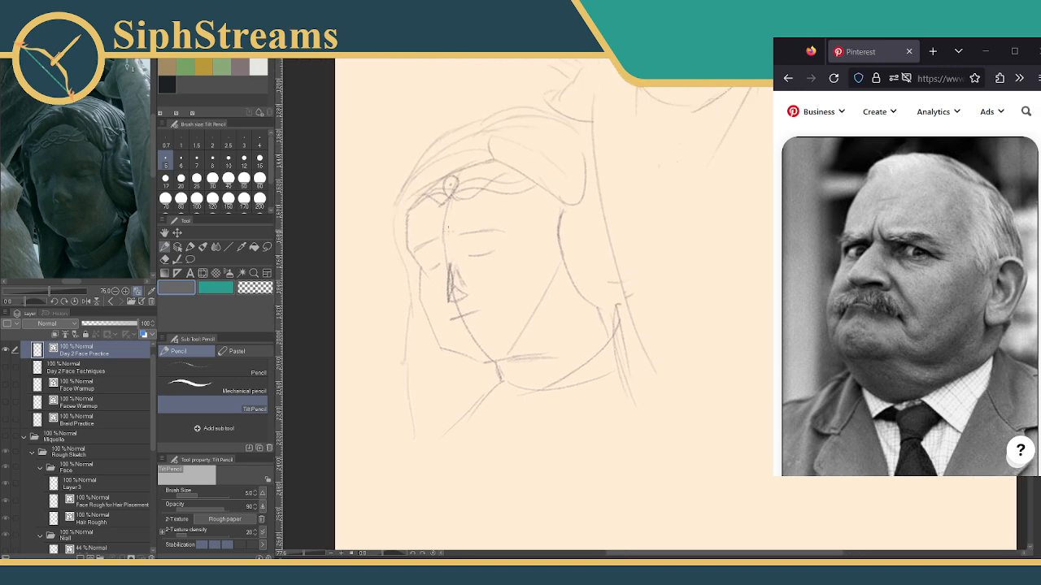
left_click_drag(486, 261, 479, 254)
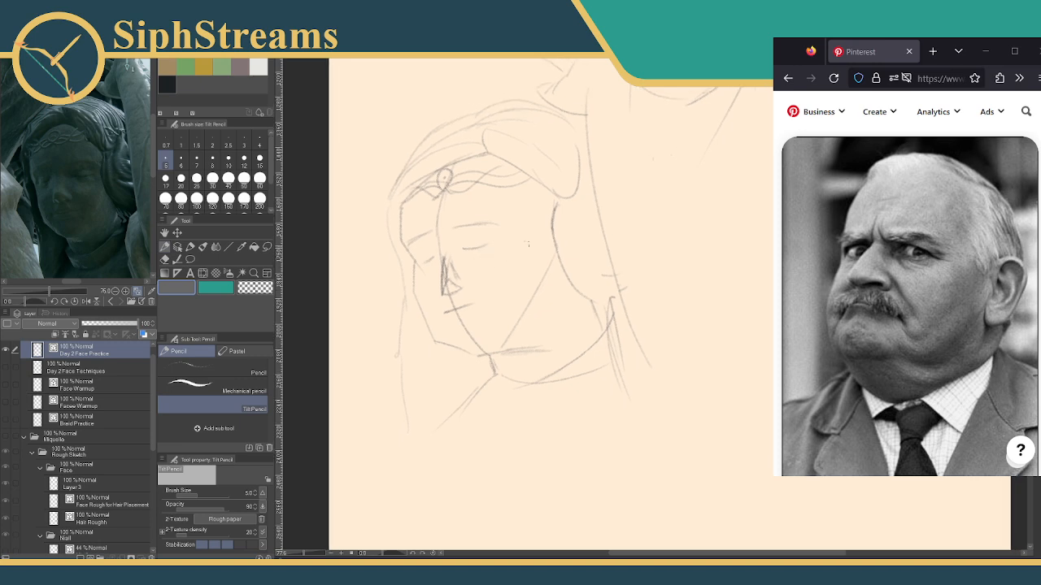
Strengthen the contours of both cheeks on the statue's face and add a curved line beneath the near eye.
mouse_move(546, 261)
left_mouse_down()
mouse_move(498, 352)
mouse_move(547, 285)
left_mouse_up()
mouse_move(414, 270)
left_mouse_down()
mouse_move(432, 330)
mouse_move(478, 348)
left_mouse_up()
key("ctrl+z")
left_click_drag(414, 265, 444, 344)
left_click_drag(502, 269, 467, 262)
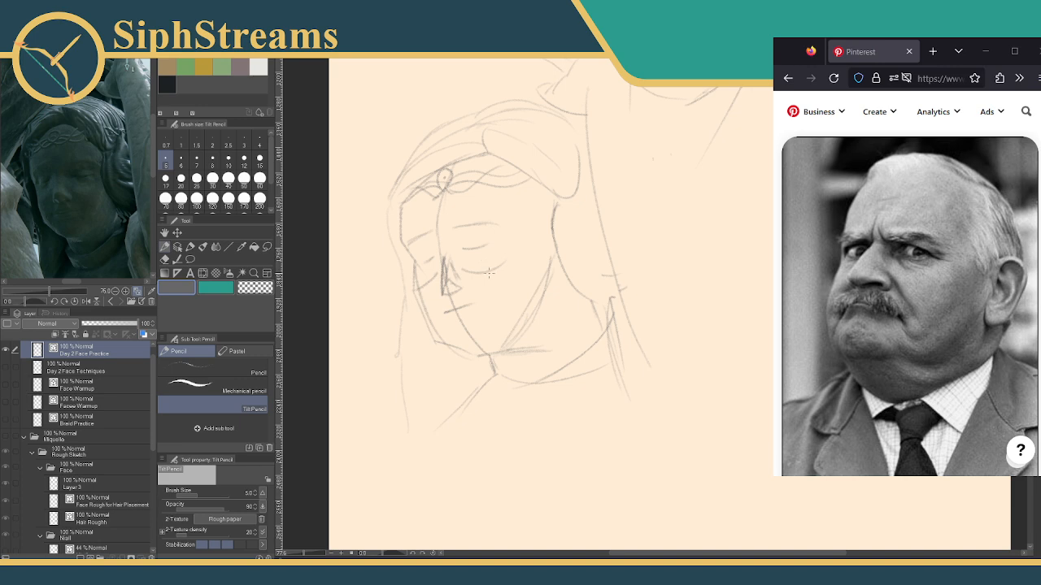
Try contour strokes on the near cheek and undo them, and add a short hair stroke at the far side of the forehead.
left_click_drag(523, 270, 509, 315)
left_click_drag(523, 278, 513, 319)
key("ctrl+z")
key("ctrl+z")
mouse_move(426, 195)
left_mouse_down()
mouse_move(404, 208)
mouse_move(430, 188)
left_mouse_up()
Examine the whole statue group in the sub view reference and the empty lower part of the page.
scroll(70, 166, "down", 5)
scroll(86, 171, "up", 2)
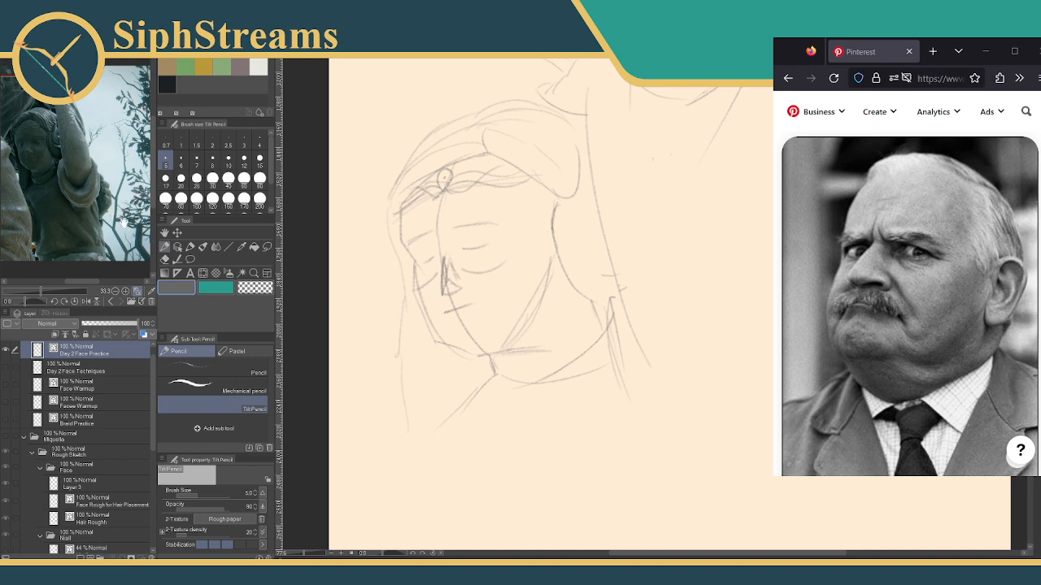
scroll(122, 217, "down", 3)
scroll(96, 195, "up", 3)
left_click_drag(96, 196, 119, 198)
scroll(98, 195, "down", 3)
scroll(100, 208, "up", 2)
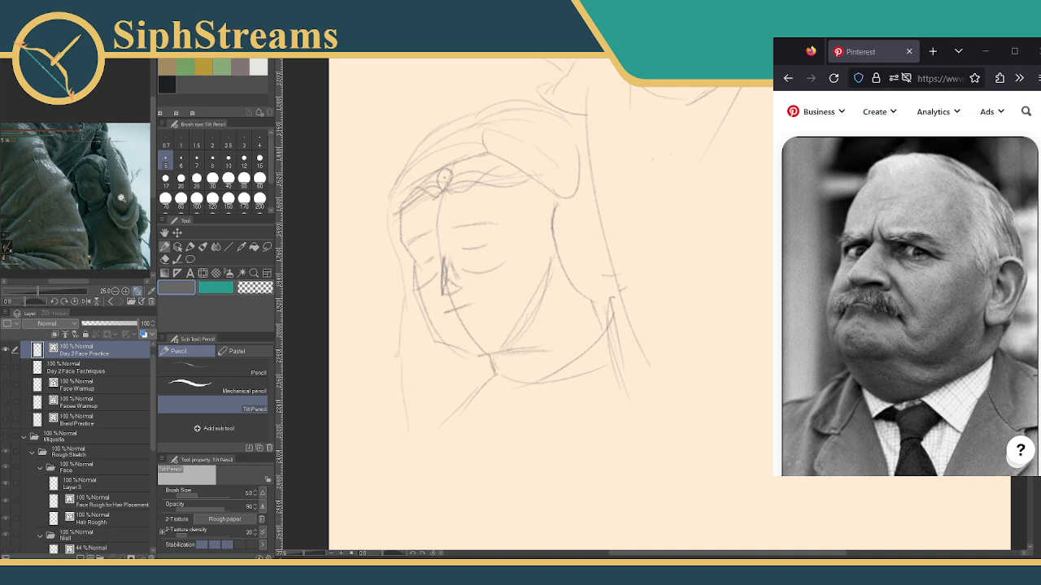
scroll(666, 293, "down", 6)
scroll(667, 293, "up", 1)
mouse_move(678, 275)
left_mouse_down()
mouse_move(669, 299)
mouse_move(680, 280)
left_mouse_up()
scroll(674, 325, "up", 7)
left_click_drag(674, 391, 627, 241)
scroll(658, 244, "down", 2)
scroll(650, 244, "up", 3)
scroll(618, 207, "down", 3)
scroll(616, 206, "up", 2)
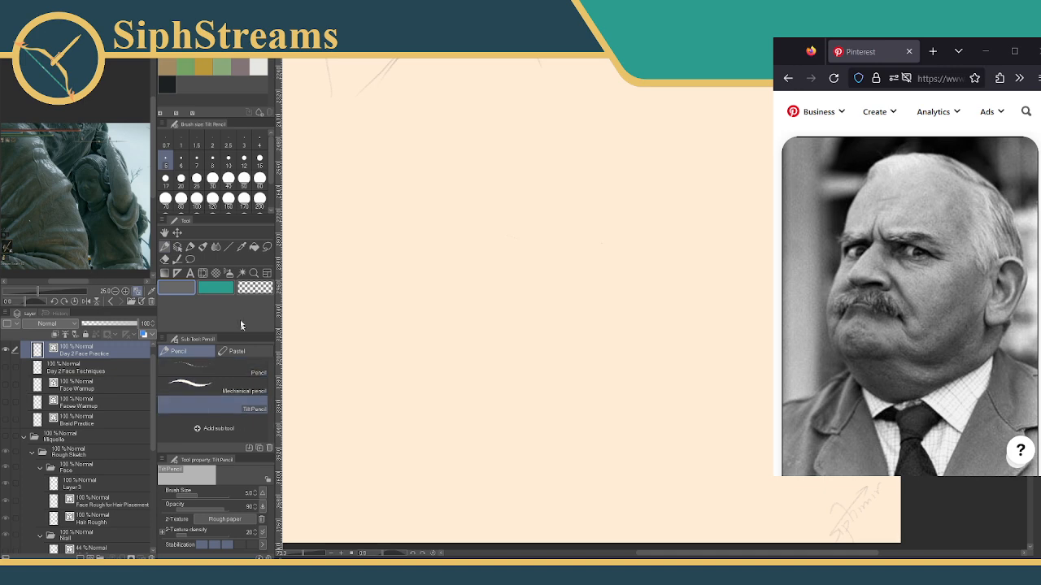
scroll(360, 301, "down", 7)
left_click_drag(390, 258, 466, 294)
scroll(49, 447, "up", 2)
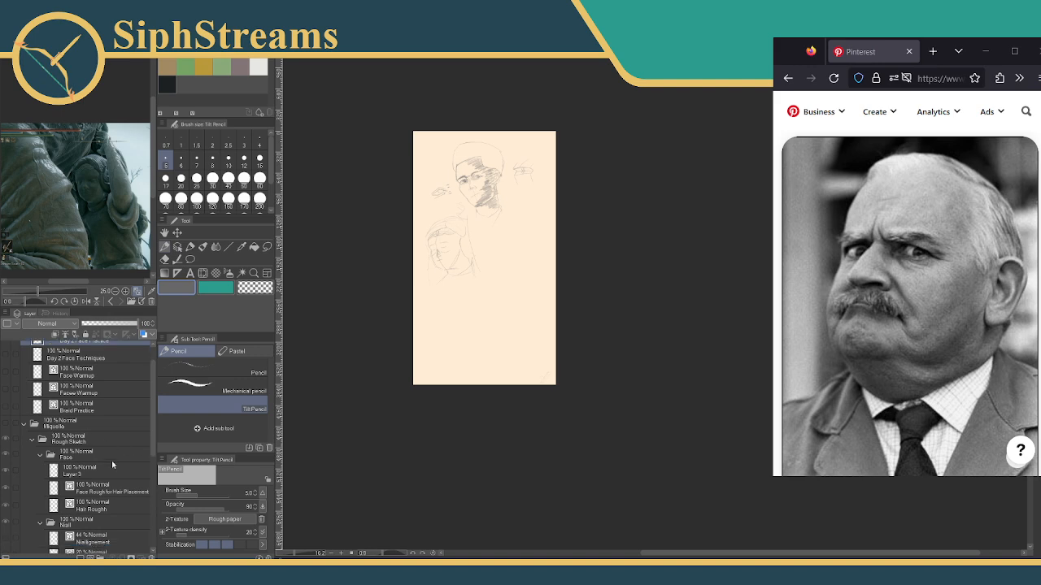
left_click(4, 453)
left_click(4, 453)
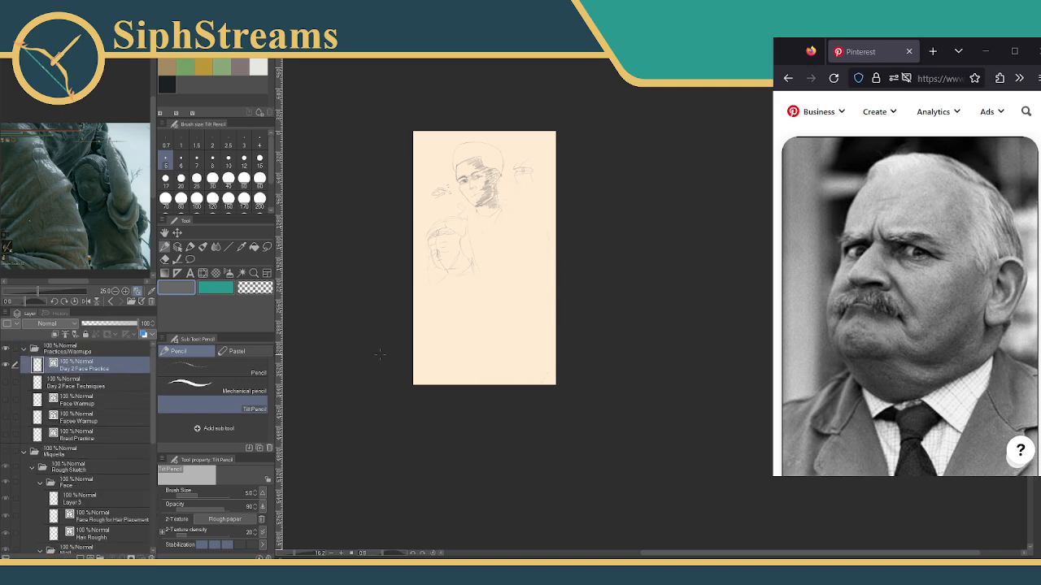
Sketch a small bicycle with wheels, frame, pedals, saddle and handlebars in the empty space below the veiled head.
left_click(165, 233)
left_click_drag(531, 405, 597, 510)
scroll(574, 436, "up", 3)
left_click_drag(574, 437, 575, 378)
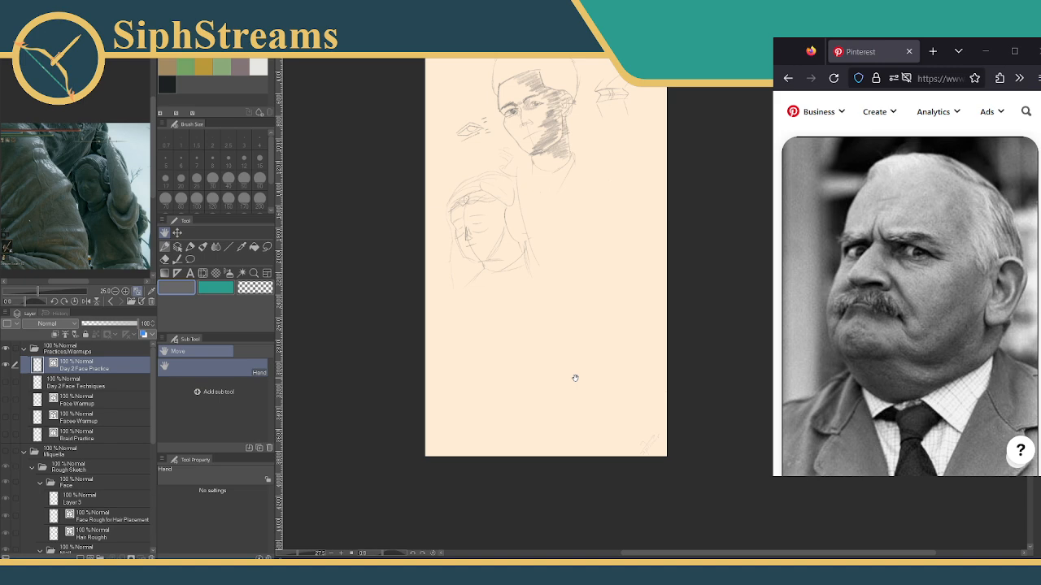
left_click(178, 249)
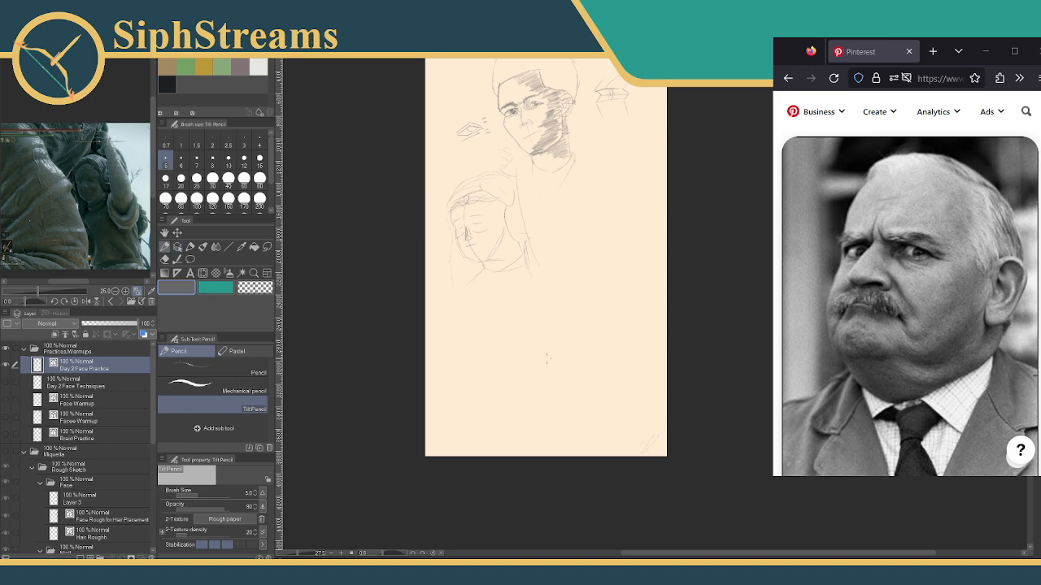
mouse_move(499, 350)
left_mouse_down()
mouse_move(510, 381)
mouse_move(537, 383)
mouse_move(525, 355)
mouse_move(497, 345)
mouse_move(530, 347)
left_mouse_up()
left_click_drag(530, 347, 576, 382)
left_click_drag(530, 348, 510, 382)
left_click_drag(508, 418, 496, 370)
mouse_move(568, 371)
left_mouse_down()
mouse_move(582, 416)
mouse_move(569, 366)
left_mouse_up()
mouse_move(510, 384)
left_mouse_down()
mouse_move(518, 417)
mouse_move(531, 399)
mouse_move(534, 417)
left_mouse_up()
left_click_drag(534, 332, 486, 323)
left_click_drag(574, 380, 557, 394)
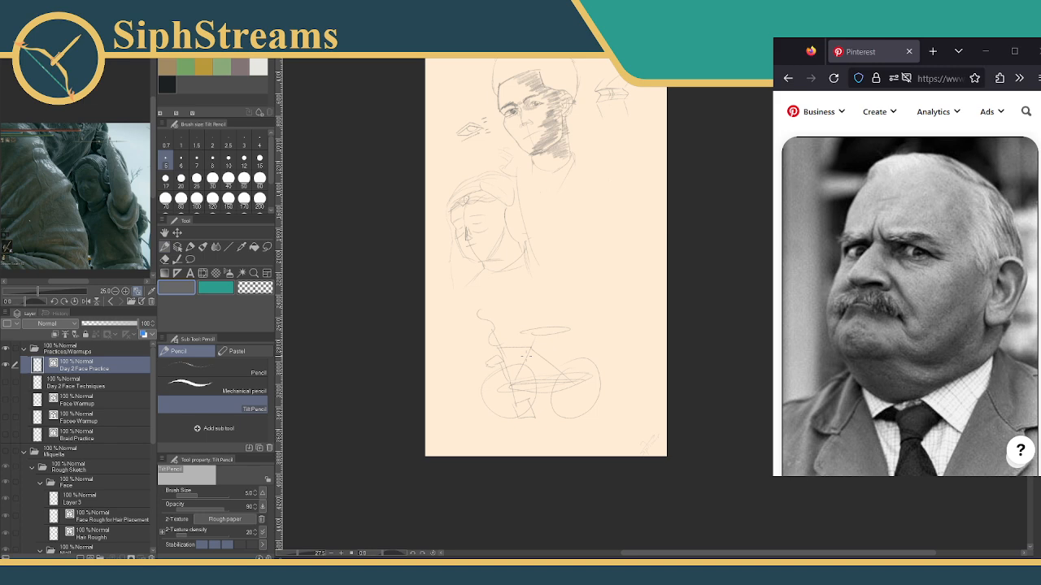
key("ctrl+z")
left_click_drag(568, 380, 585, 378)
Hide the Day 2 Face Practice layer, show Day 2 Face Techniques as the active layer, and set the pencil's brush size to 3.
left_click(5, 365)
left_click(7, 382)
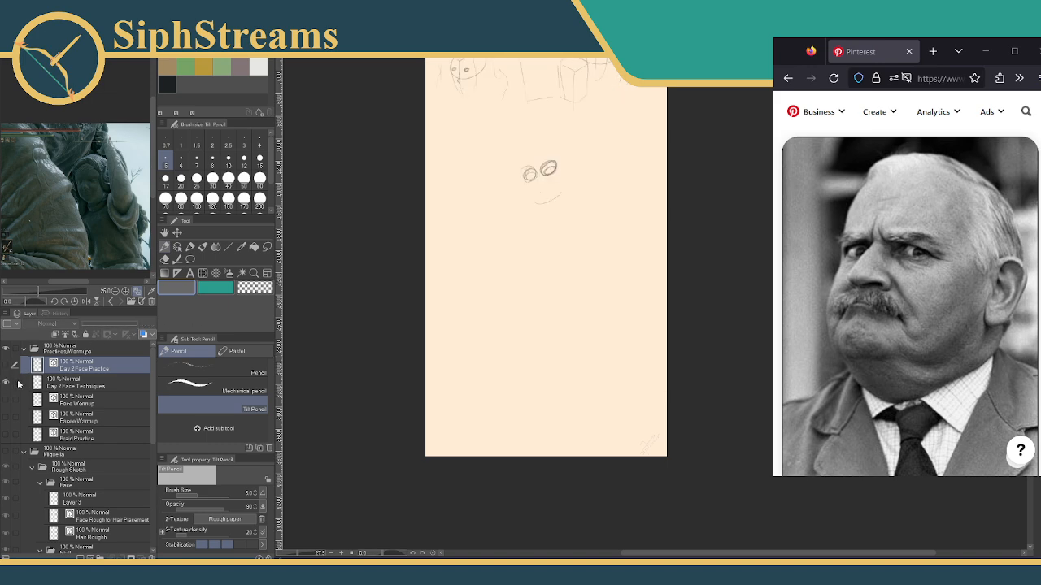
left_click_drag(298, 554, 302, 554)
left_click_drag(403, 434, 468, 370)
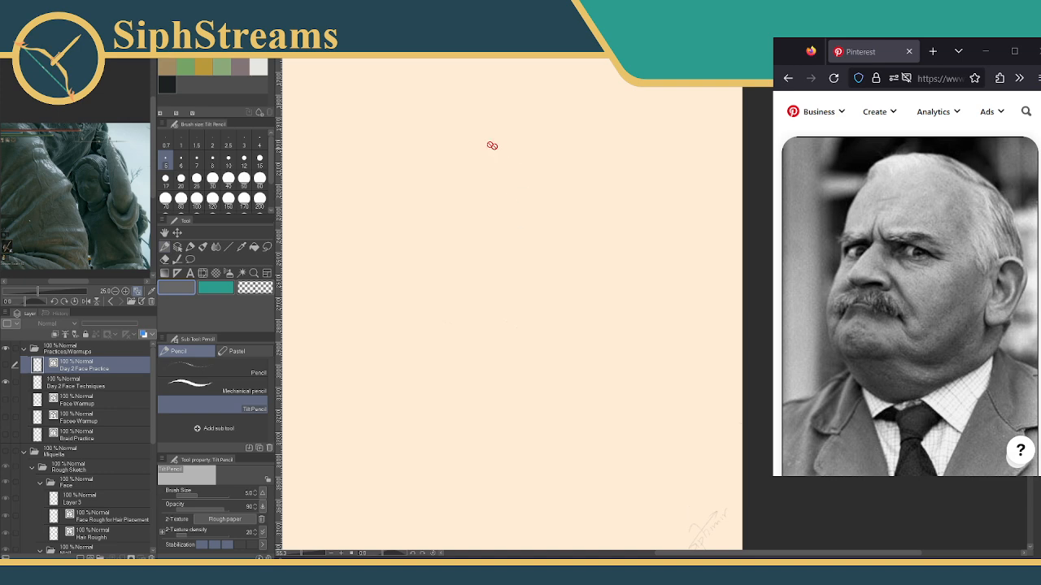
left_click(57, 380)
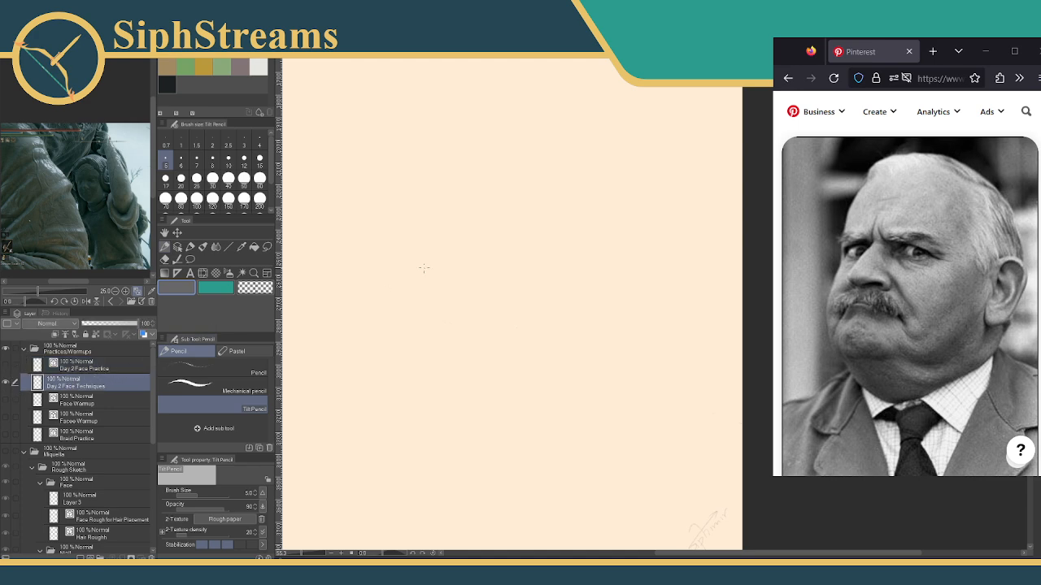
left_click(244, 142)
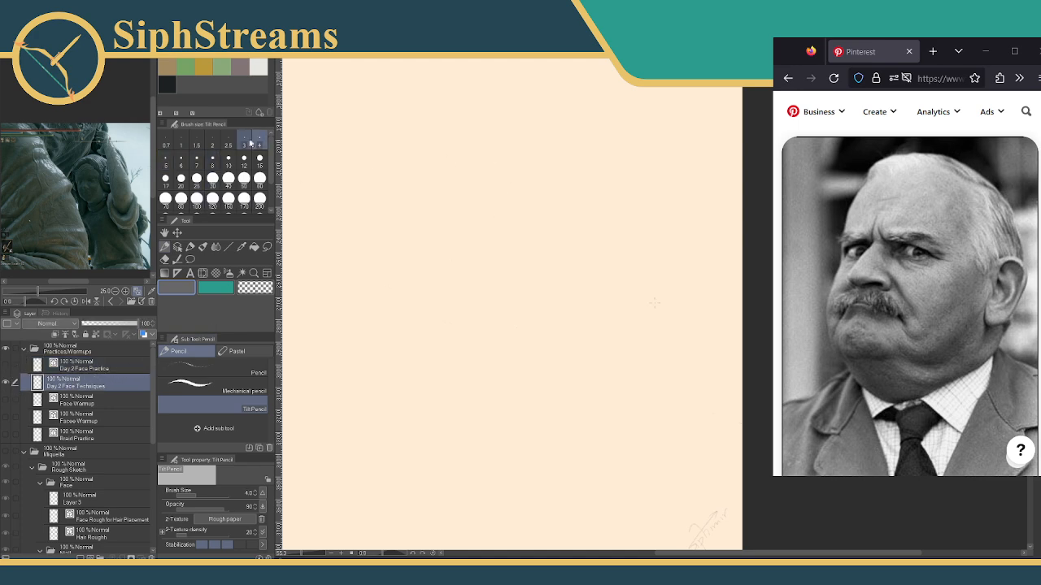
Draw a large circle for the man's skull in the empty area, retrying it until the shape is clean.
mouse_move(492, 173)
left_mouse_down()
mouse_move(626, 325)
mouse_move(406, 203)
left_mouse_up()
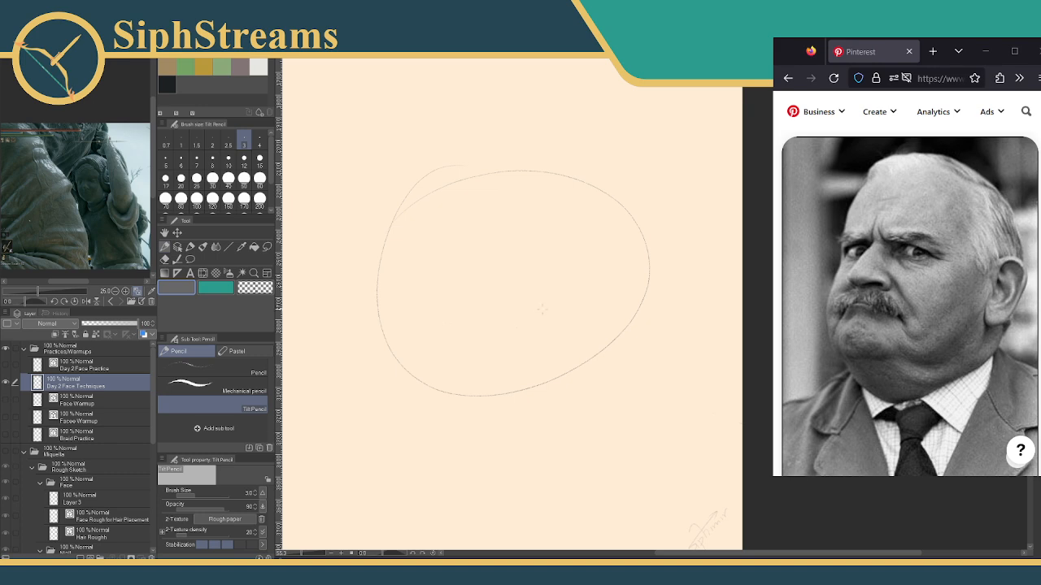
key("ctrl+z")
mouse_move(512, 155)
left_mouse_down()
mouse_move(635, 288)
mouse_move(473, 135)
left_mouse_up()
key("ctrl+z")
mouse_move(423, 173)
left_mouse_down()
mouse_move(439, 351)
mouse_move(405, 312)
left_mouse_up()
key("ctrl+z")
mouse_move(455, 166)
left_mouse_down()
mouse_move(654, 319)
mouse_move(475, 159)
left_mouse_up()
Draw a tilted centre line through the circle, a hairline across its top, and lines for the side of the face and jaw.
left_click_drag(578, 138, 495, 423)
key("ctrl+z")
left_click_drag(560, 132, 504, 430)
left_click_drag(550, 165, 607, 162)
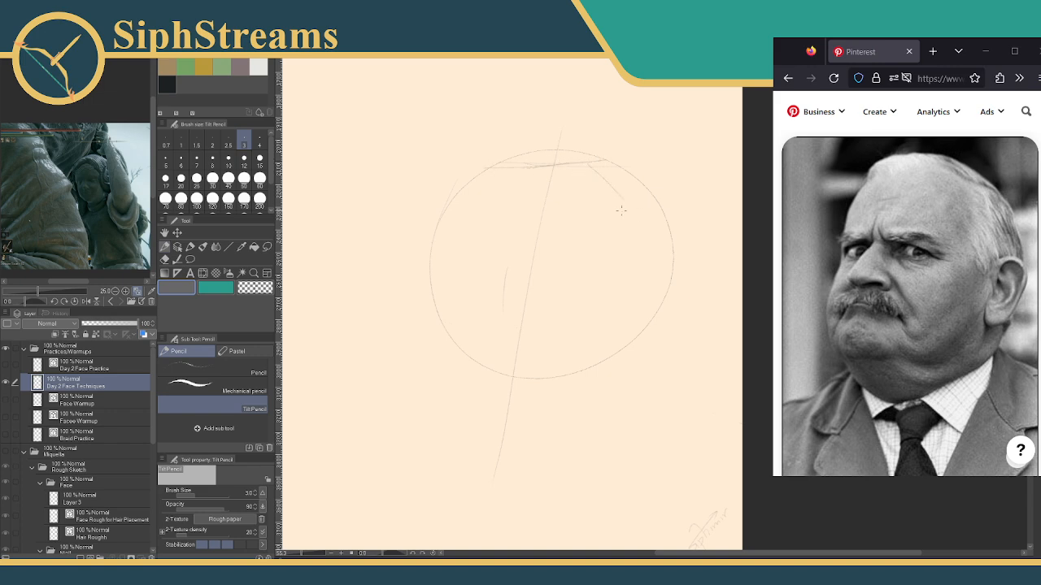
left_click_drag(622, 205, 618, 244)
left_click_drag(647, 334, 602, 433)
Try chin and lower jaw strokes around the lower end of the centre line, and undo them.
left_click_drag(478, 437, 500, 445)
mouse_move(468, 443)
left_mouse_down()
mouse_move(510, 410)
mouse_move(473, 437)
left_mouse_up()
key("ctrl+z")
left_click_drag(509, 402, 519, 442)
key("ctrl+z")
left_click_drag(502, 443, 595, 432)
key("ctrl+z")
key("ctrl+z")
Reinforce the circle's upper left curve and draw a slightly tilted eye line across the whole head.
left_click_drag(486, 173, 435, 263)
left_click_drag(398, 291, 738, 357)
key("ctrl+z")
left_click_drag(439, 291, 684, 304)
key("ctrl+z")
mouse_move(396, 298)
left_mouse_down()
mouse_move(672, 324)
mouse_move(740, 330)
left_mouse_up()
Erase the hairline, the temple lines and the jaw strokes from the head construction.
key("e")
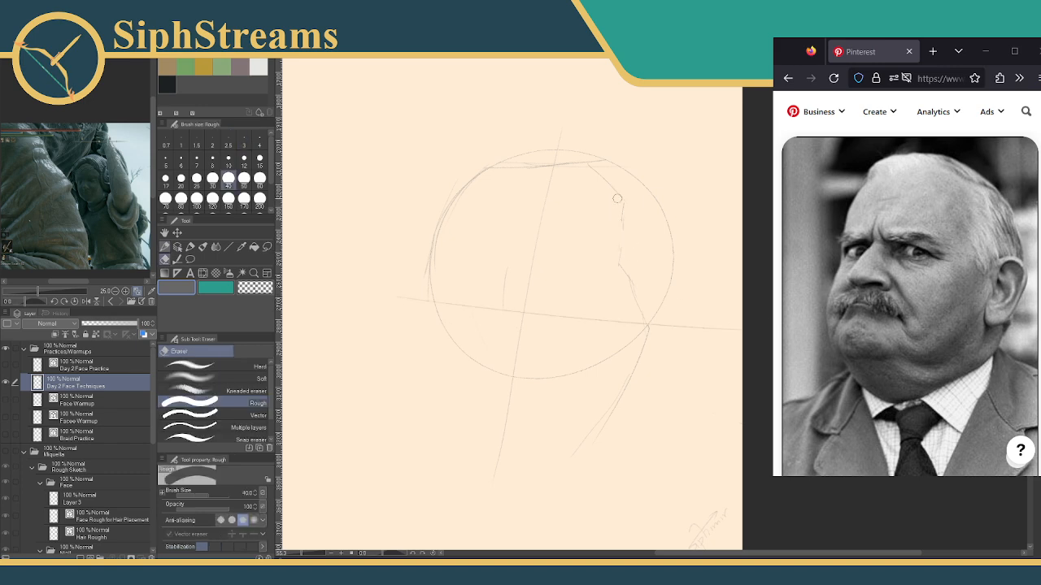
mouse_move(590, 176)
left_mouse_down()
mouse_move(623, 196)
mouse_move(628, 234)
mouse_move(614, 248)
mouse_move(608, 239)
mouse_move(645, 302)
left_mouse_up()
left_click_drag(536, 271, 505, 289)
left_click_drag(487, 172, 604, 162)
left_click_drag(654, 327, 594, 430)
key("p")
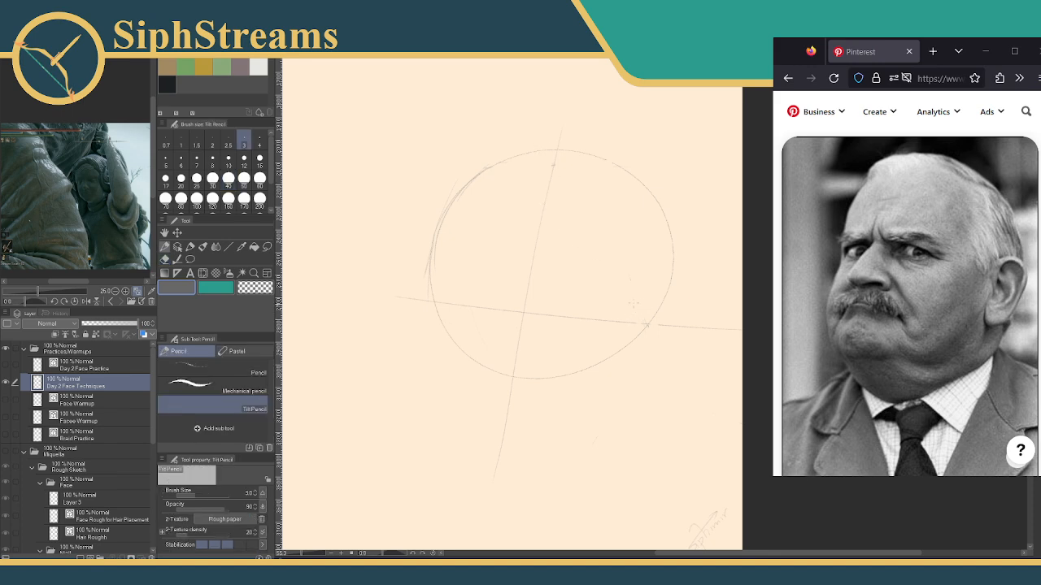
Draw angled lines in front of the ear and a jawline to the chin, and shift the construction sketch slightly left.
left_click_drag(634, 284, 643, 313)
left_click_drag(602, 277, 610, 330)
left_click_drag(610, 335, 512, 443)
left_click_drag(533, 284, 520, 280)
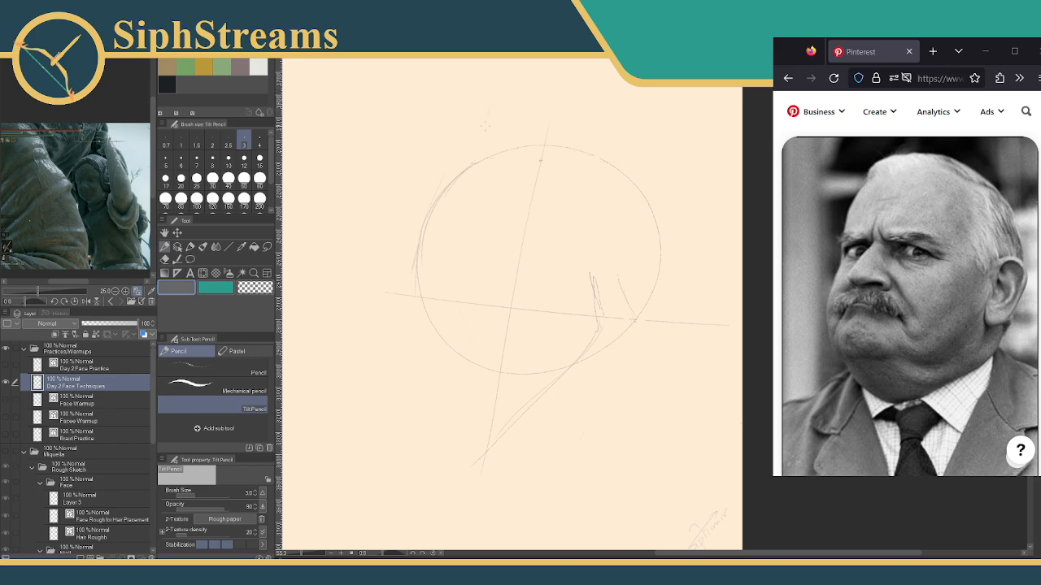
Erase the original centre line inside the circle, keeping the line farther left as the face's centre.
key("e")
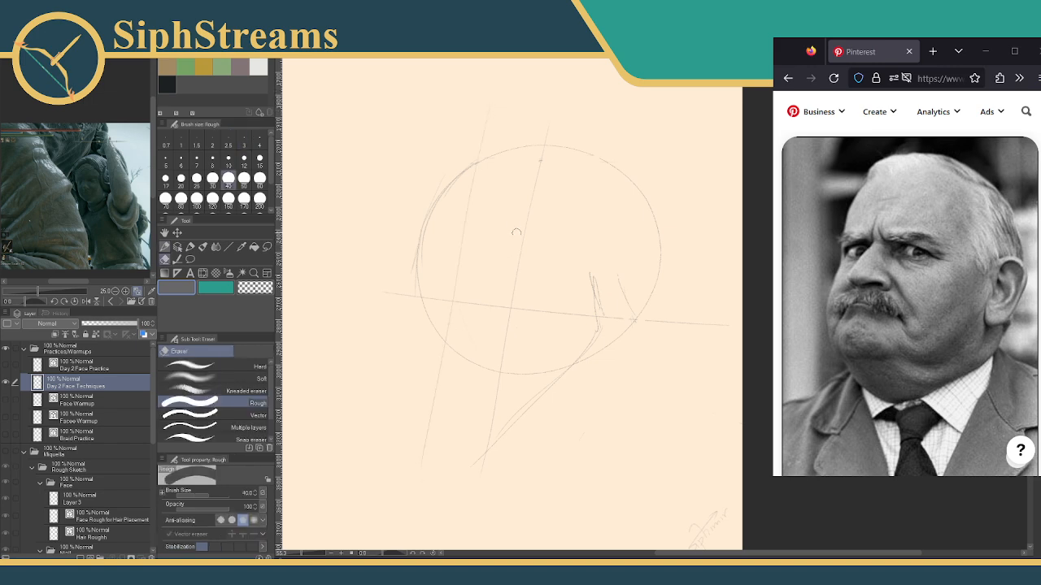
left_click_drag(543, 160, 485, 465)
key("p")
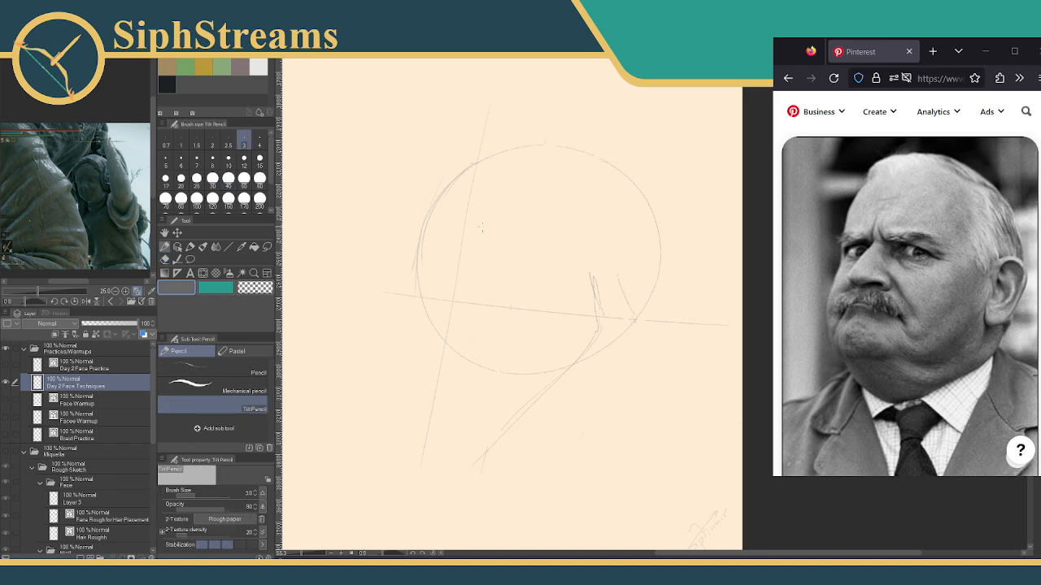
key("e")
left_click_drag(534, 137, 554, 135)
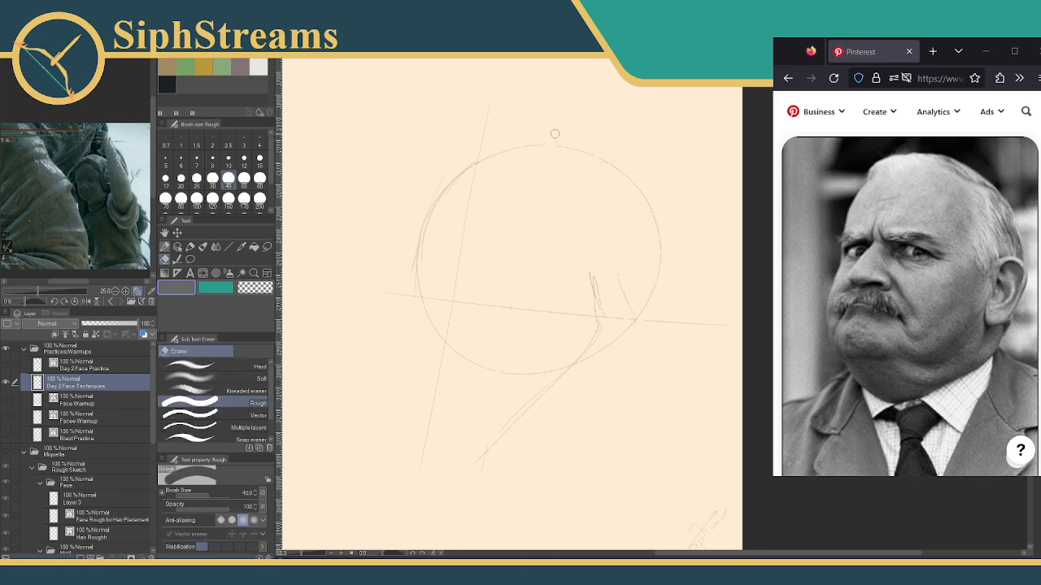
key("p")
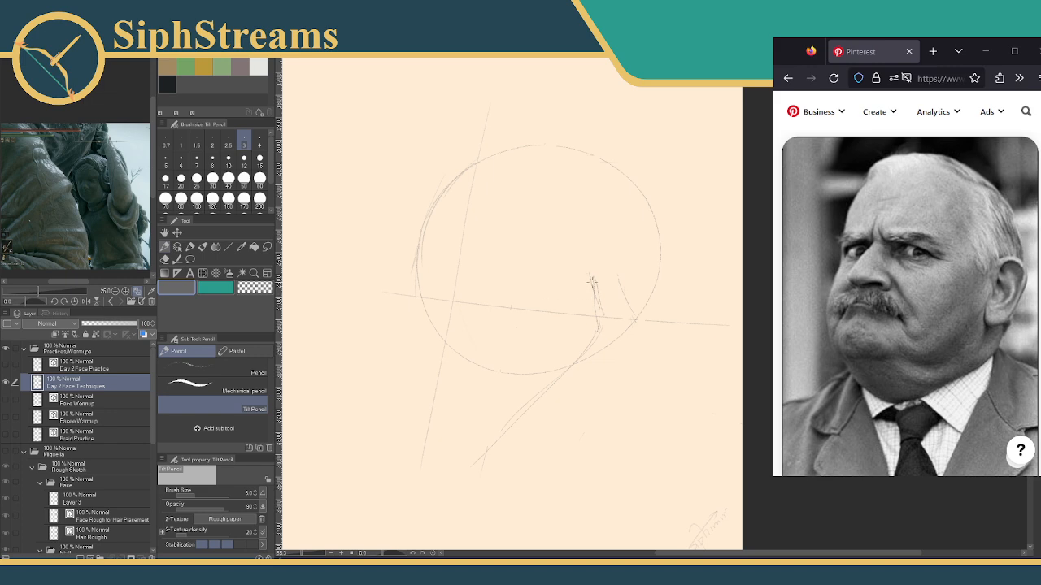
Erase the jawline and the angled lines in front of the ear.
key("e")
mouse_move(592, 280)
left_mouse_down()
mouse_move(600, 317)
mouse_move(587, 325)
mouse_move(598, 338)
mouse_move(571, 370)
mouse_move(529, 391)
mouse_move(504, 429)
left_mouse_up()
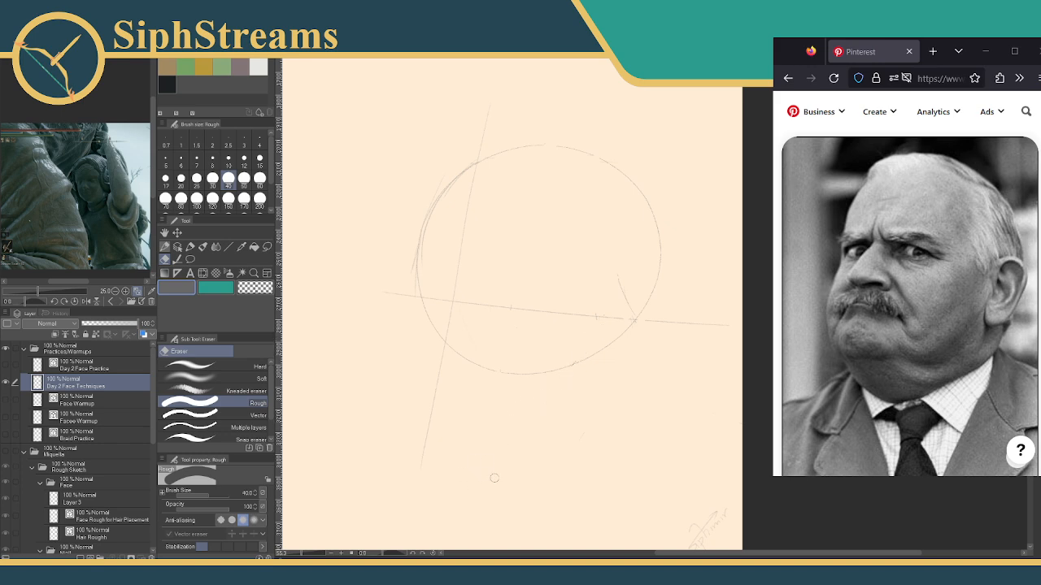
key("p")
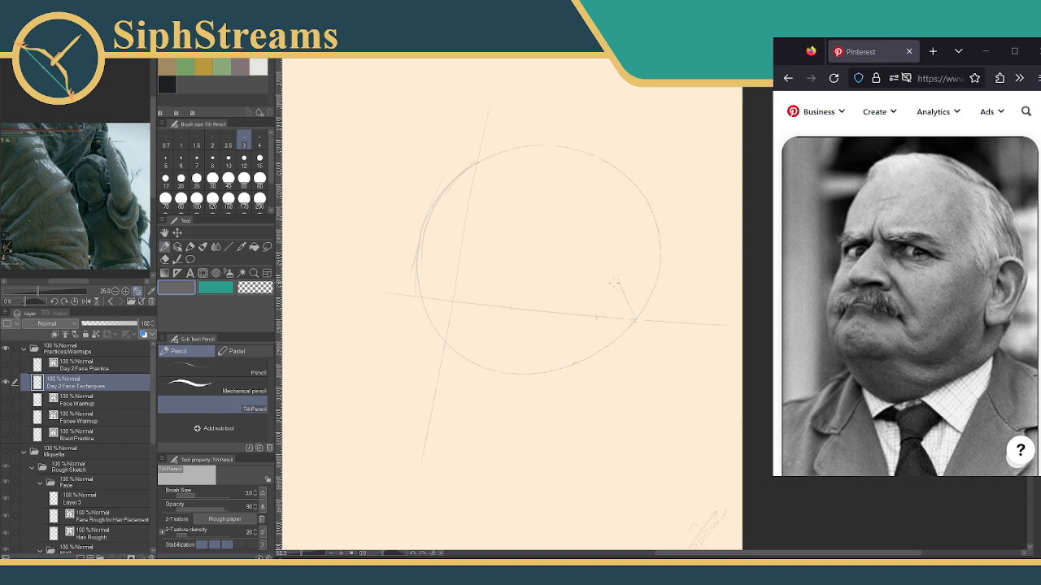
key("e")
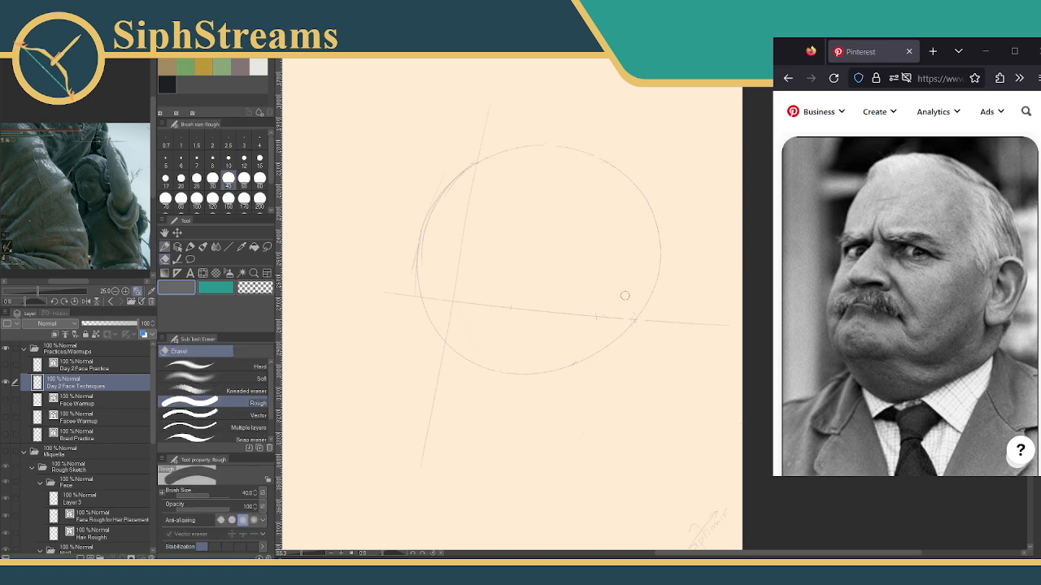
key("p")
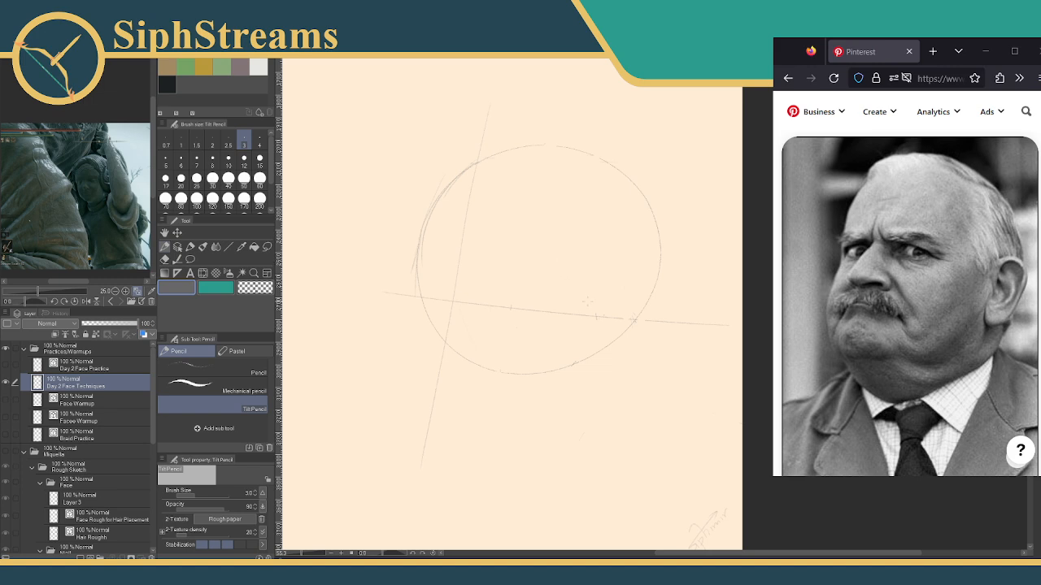
Draw two trial chin arcs across the centre line and a curved jawline rising to the ear.
left_click_drag(590, 333, 561, 364)
left_click_drag(392, 455, 460, 463)
left_click_drag(395, 397, 468, 404)
mouse_move(446, 402)
left_mouse_down()
mouse_move(532, 384)
mouse_move(584, 321)
left_mouse_up()
left_click_drag(512, 409, 565, 362)
Erase the lower chin arc and the straight jaw stroke, keeping the higher, rounder chin.
key("e")
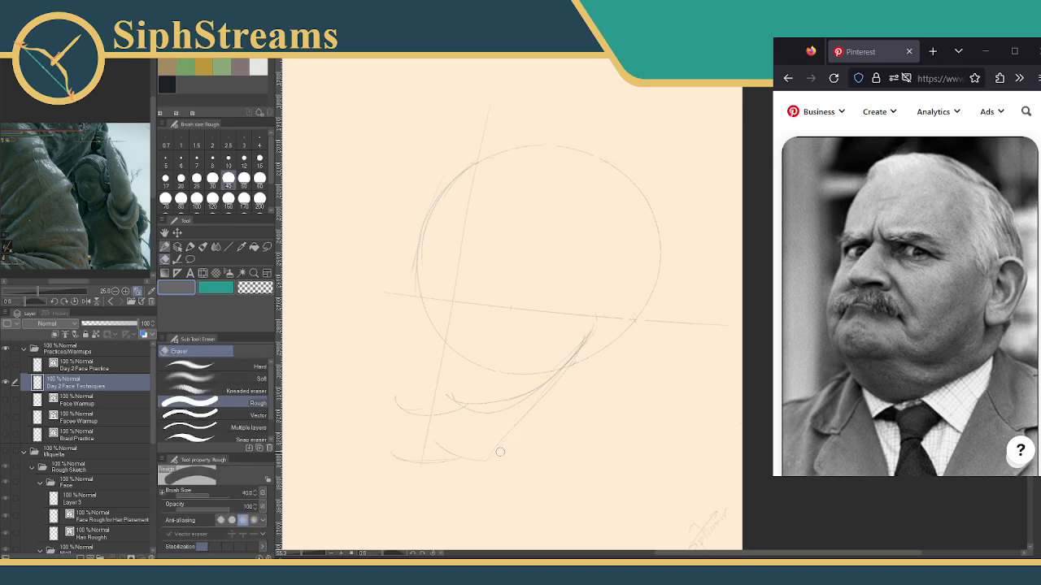
mouse_move(499, 452)
left_mouse_down()
mouse_move(439, 437)
mouse_move(440, 450)
mouse_move(420, 428)
mouse_move(513, 428)
mouse_move(558, 382)
mouse_move(469, 404)
left_mouse_up()
key("p")
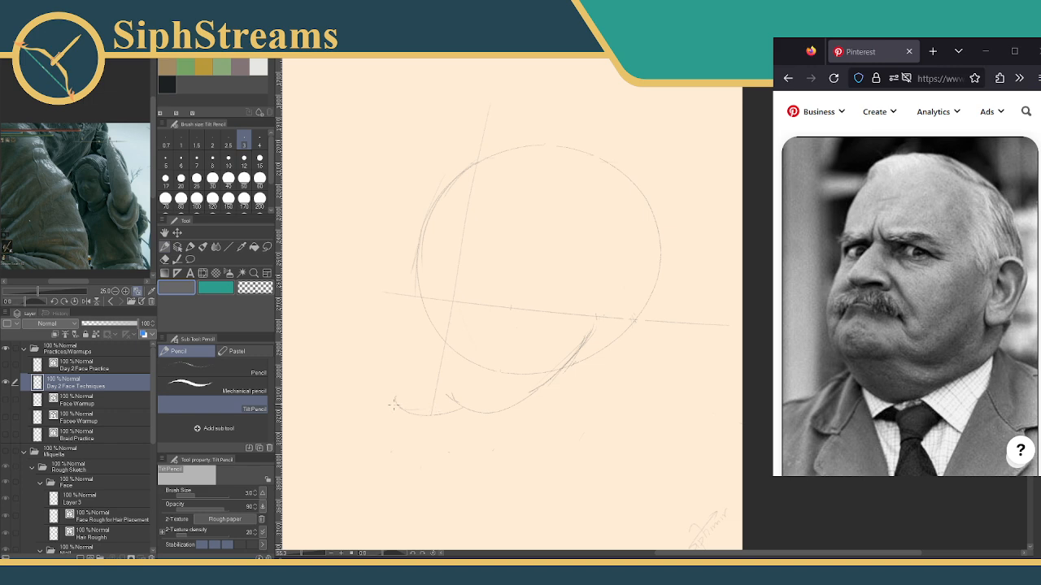
Draw the far face contour from chin to forehead and the hairline down the temple to the ear, and clean up stray marks.
left_click_drag(388, 394, 408, 412)
mouse_move(386, 388)
left_mouse_down()
mouse_move(389, 322)
mouse_move(475, 162)
left_mouse_up()
left_click_drag(589, 198, 583, 245)
left_click_drag(566, 272, 578, 171)
key("e")
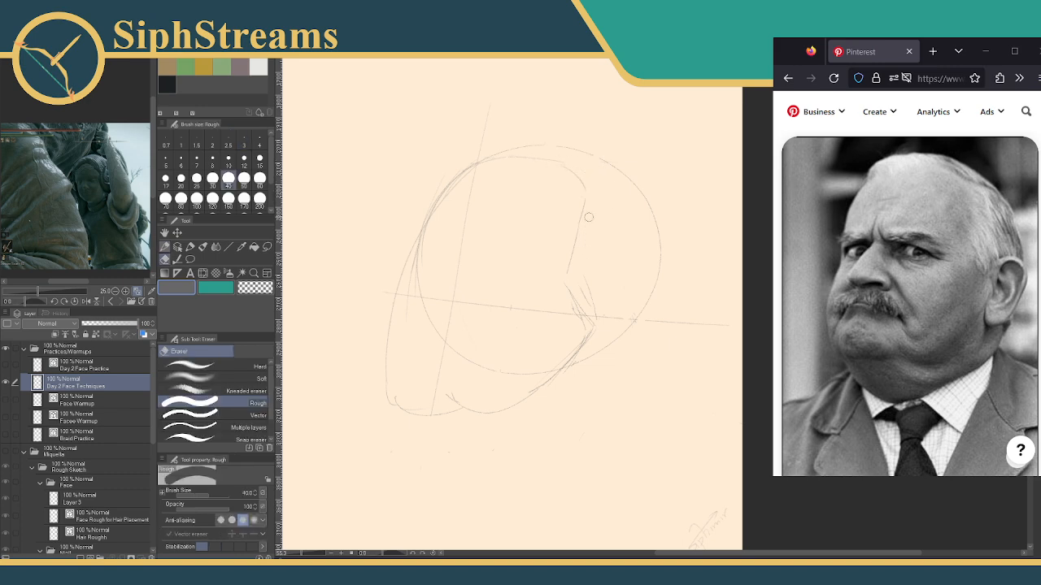
key("p")
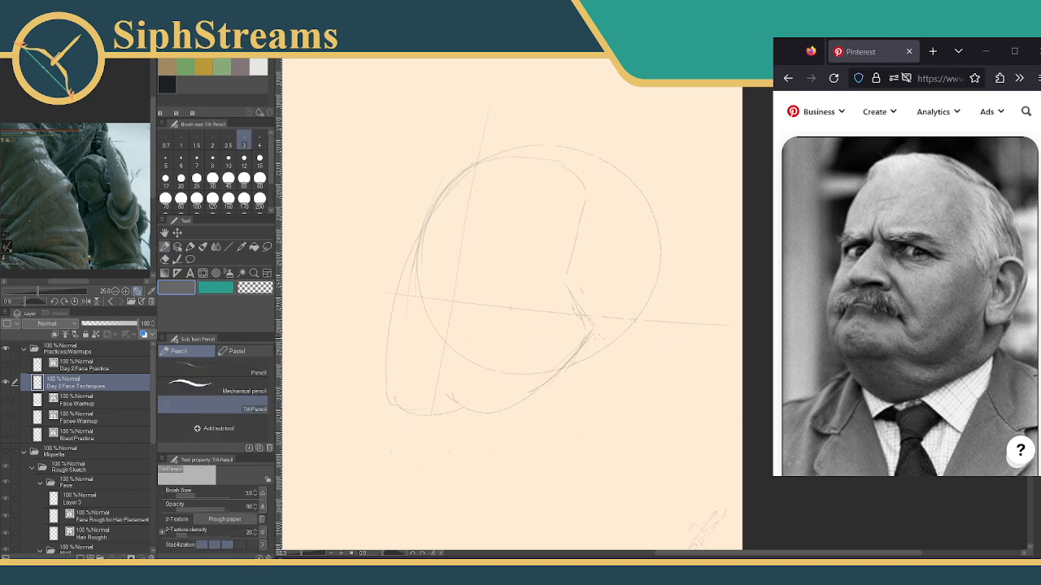
Sketch the ear behind the jaw corner and the back of the neck below it, and refine the ear's outer edge.
left_click_drag(620, 344, 610, 412)
mouse_move(585, 311)
left_mouse_down()
mouse_move(633, 306)
mouse_move(635, 358)
left_mouse_up()
mouse_move(566, 370)
left_mouse_down()
mouse_move(587, 390)
mouse_move(608, 370)
left_mouse_up()
left_click_drag(636, 325, 626, 364)
key("e")
left_click_drag(639, 324, 632, 352)
key("p")
left_click_drag(635, 309, 626, 352)
key("e")
key("p")
Sketch the fold of the double chin with trial collar marks beneath it, and erase the surplus strokes.
left_click_drag(504, 437, 524, 458)
left_click_drag(461, 417, 472, 444)
left_click_drag(413, 412, 471, 426)
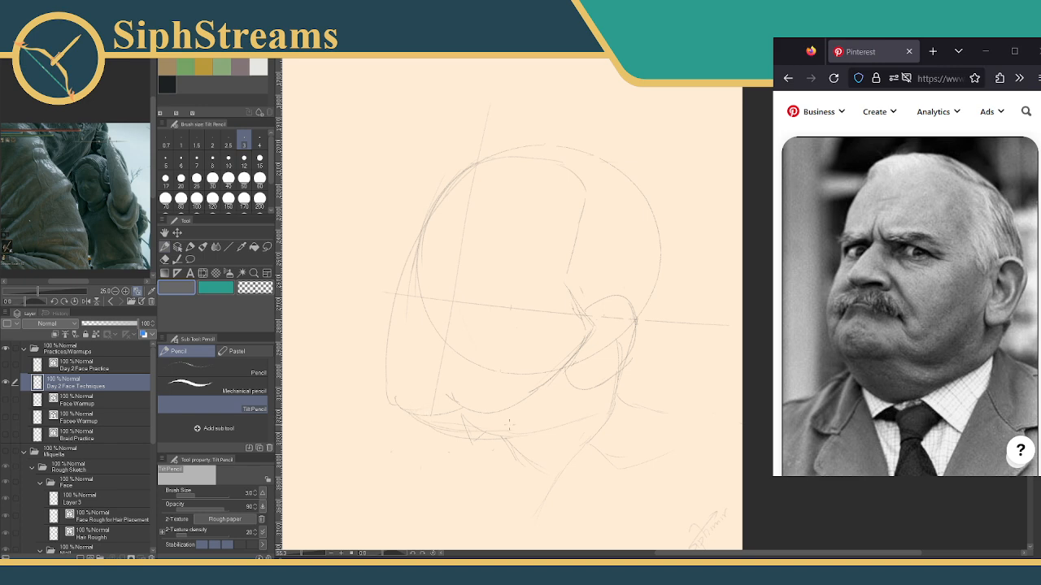
key("e")
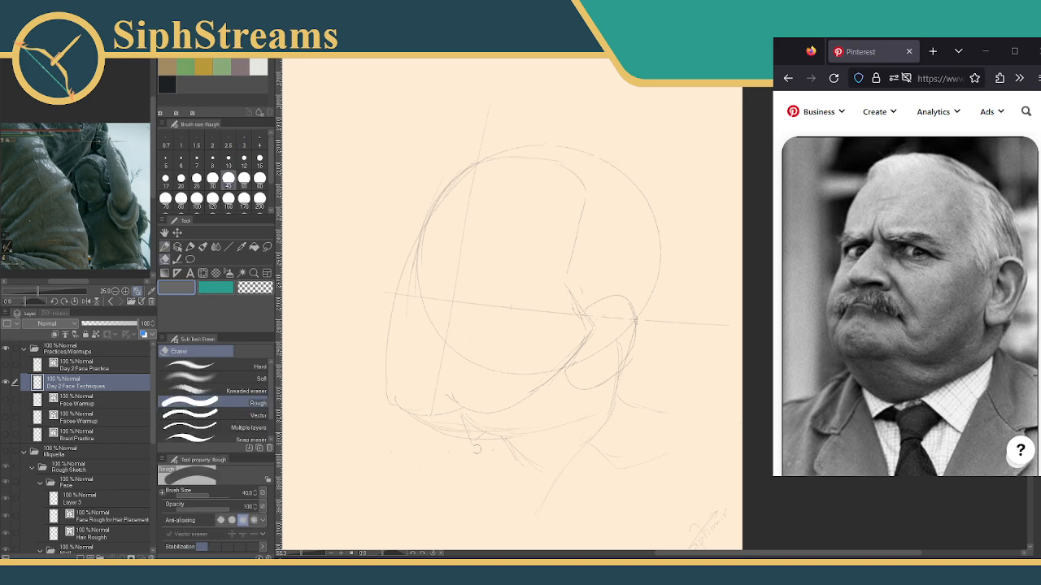
key("p")
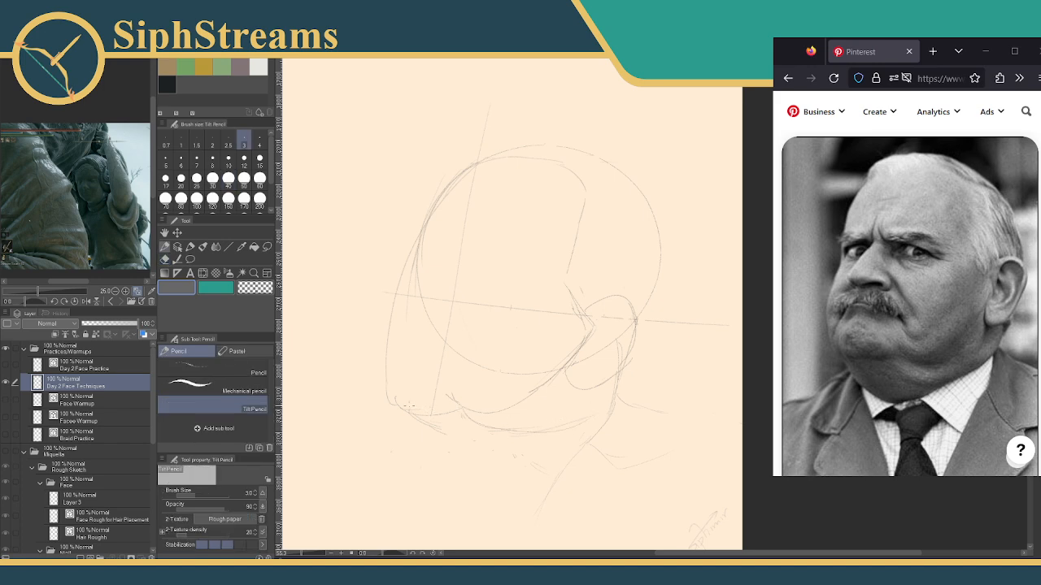
Draw the jowl line beneath the chin, and the shirt collar and tie below it.
mouse_move(399, 415)
left_mouse_down()
mouse_move(435, 439)
mouse_move(500, 443)
left_mouse_up()
left_click_drag(417, 433, 442, 446)
left_click_drag(475, 463, 526, 450)
left_click_drag(477, 488, 510, 465)
mouse_move(416, 440)
left_mouse_down()
mouse_move(404, 460)
mouse_move(424, 472)
left_mouse_up()
left_click_drag(412, 429, 397, 444)
Sketch the nose bridge and nostril near the centre line, and the furrowed near eyebrow above the eye line.
left_click_drag(458, 277, 439, 297)
left_click_drag(466, 317, 461, 308)
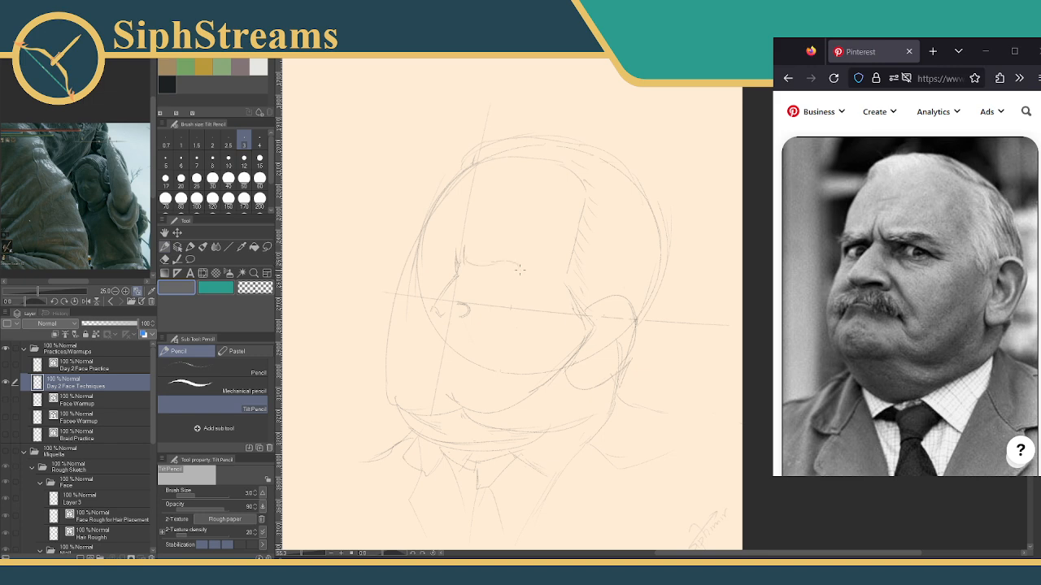
left_click_drag(517, 264, 471, 252)
Redraw the far contour of the face from the forehead past the brow to the cheek and jaw, erasing the surplus construction lines.
left_click_drag(440, 220, 422, 257)
left_click_drag(404, 307, 395, 329)
key("e")
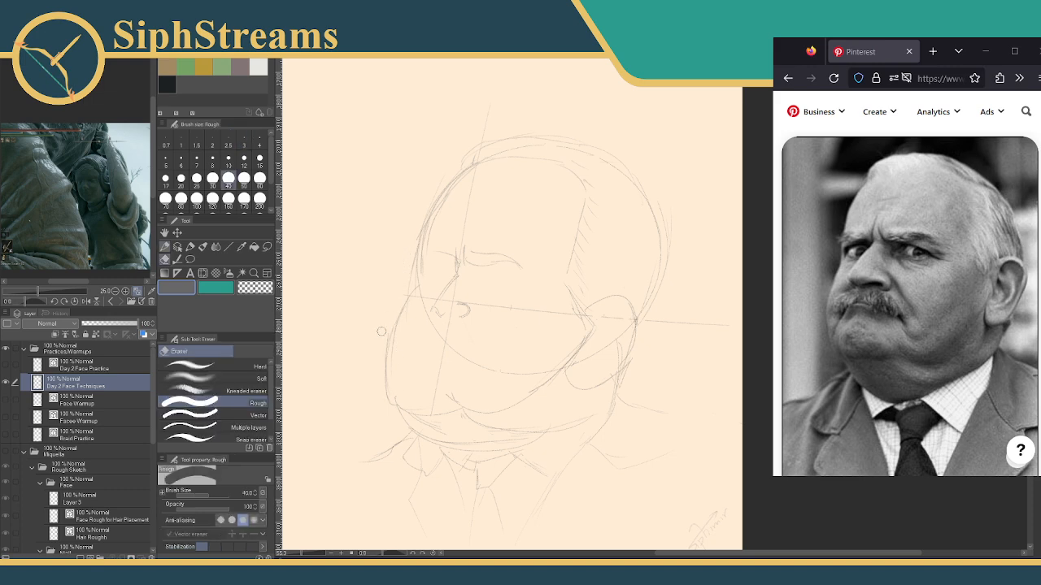
key("p")
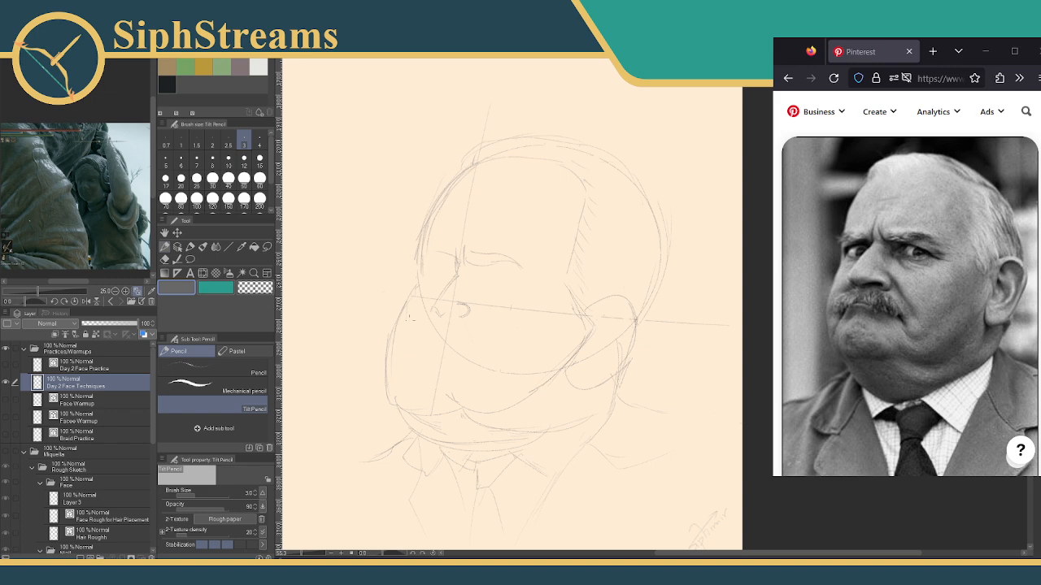
mouse_move(416, 284)
left_mouse_down()
mouse_move(454, 182)
mouse_move(412, 272)
mouse_move(442, 196)
mouse_move(415, 261)
left_mouse_up()
key("e")
key("p")
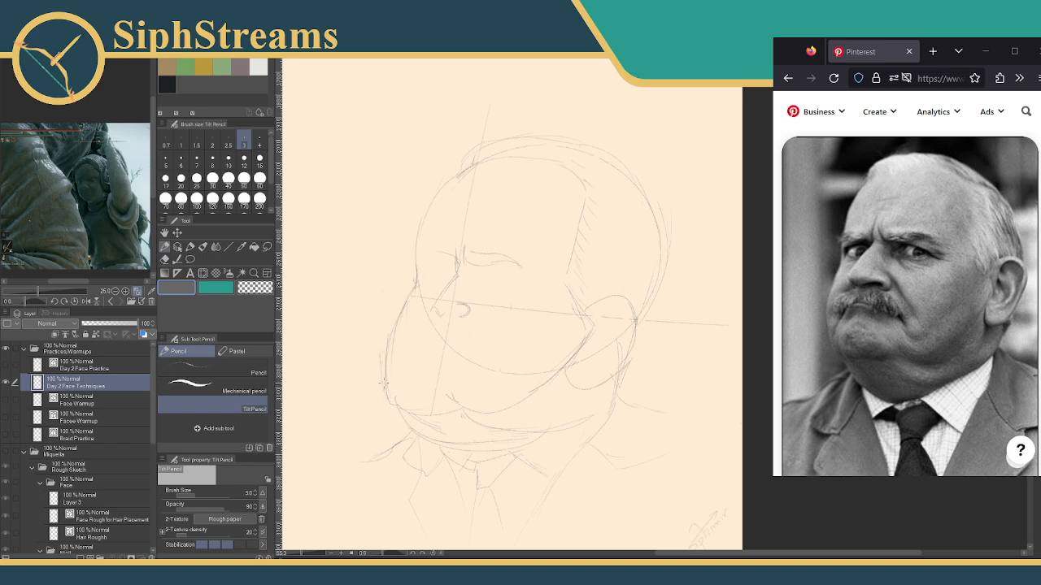
mouse_move(387, 360)
left_mouse_down()
mouse_move(409, 304)
mouse_move(382, 356)
left_mouse_up()
left_click_drag(386, 395, 398, 322)
Sketch the far eyebrow, and outline and hatch the drooping moustache beneath the nose.
left_click_drag(452, 257, 432, 252)
left_click_drag(422, 344, 444, 340)
mouse_move(429, 344)
left_mouse_down()
mouse_move(400, 348)
mouse_move(460, 328)
mouse_move(482, 341)
mouse_move(426, 344)
mouse_move(400, 365)
left_mouse_up()
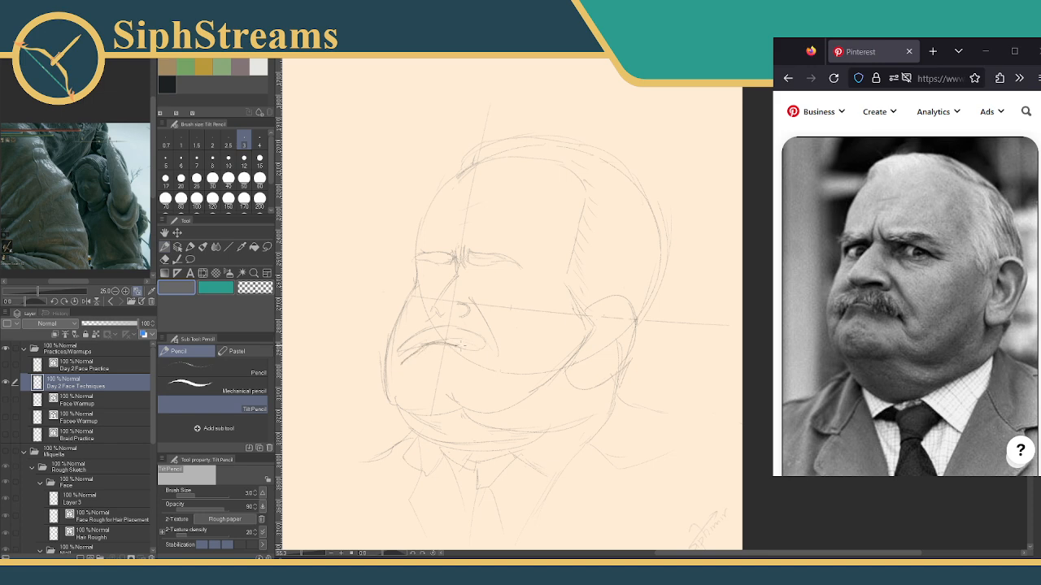
left_click_drag(480, 350, 483, 352)
mouse_move(400, 353)
left_mouse_down()
mouse_move(419, 335)
mouse_move(417, 346)
mouse_move(459, 339)
left_mouse_up()
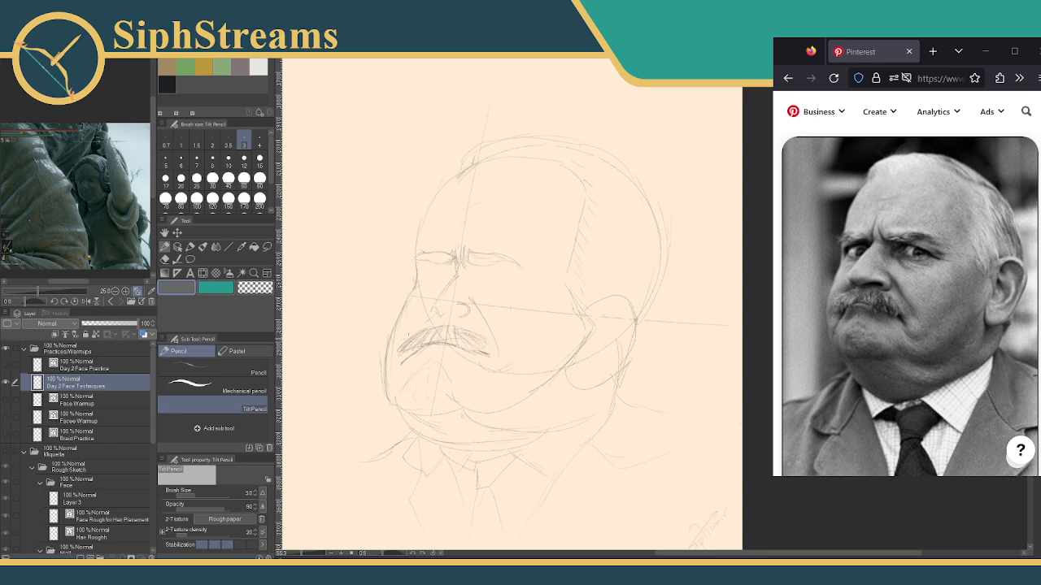
left_click_drag(409, 339, 399, 357)
Undo the last stroke and sketch the near eye with its lids and inner corner beneath the furrowed brow.
mouse_move(454, 318)
left_mouse_down()
mouse_move(448, 359)
mouse_move(444, 348)
left_mouse_up()
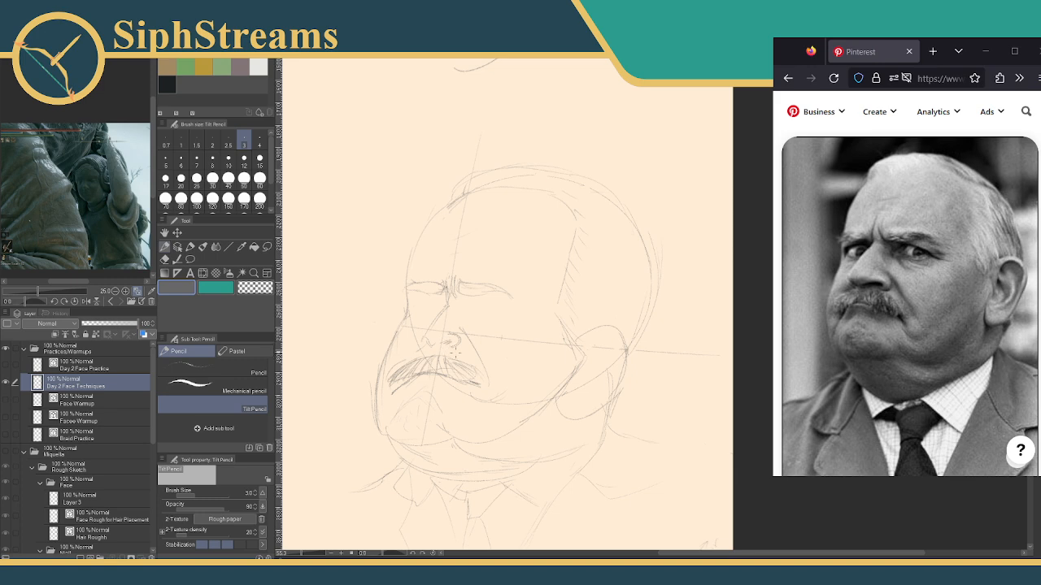
key("ctrl+z")
left_click_drag(457, 351, 474, 339)
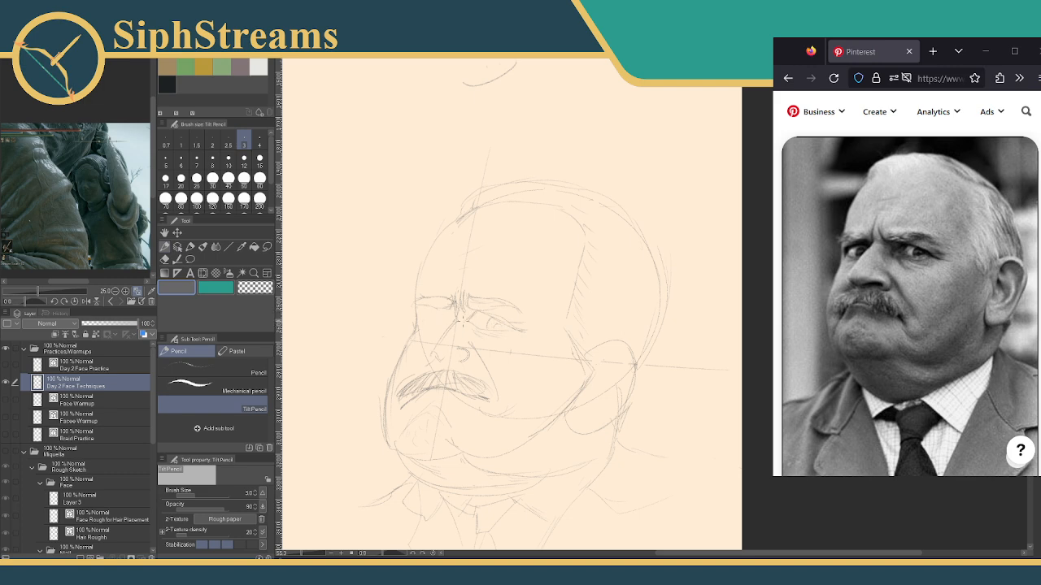
left_click_drag(460, 324, 474, 324)
Sketch the far eye beneath its brow, and darken the irises of both eyes.
left_click_drag(423, 322, 429, 313)
key("e")
key("p")
mouse_move(455, 317)
left_mouse_down()
mouse_move(445, 310)
mouse_move(422, 322)
left_mouse_up()
left_click_drag(448, 313, 446, 323)
left_click_drag(494, 319, 489, 327)
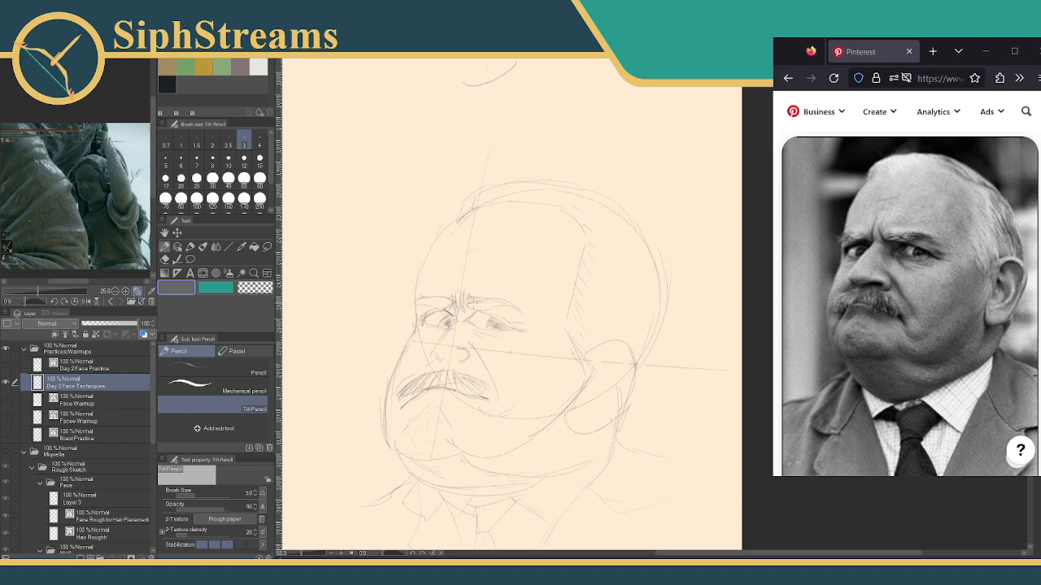
Darken the eyebrows and the frown crease and refine the ear on the moustached man's pencil sketch.
left_click_drag(470, 303, 502, 300)
left_click_drag(429, 299, 445, 310)
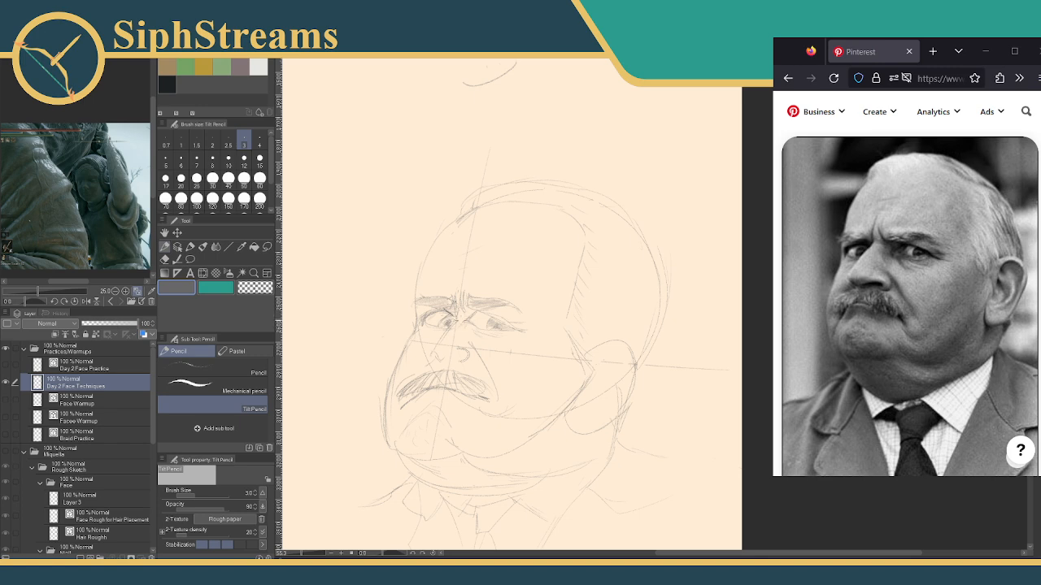
left_click_drag(467, 314, 461, 322)
mouse_move(621, 355)
left_mouse_down()
mouse_move(603, 350)
mouse_move(591, 368)
left_mouse_up()
left_click_drag(595, 398, 617, 338)
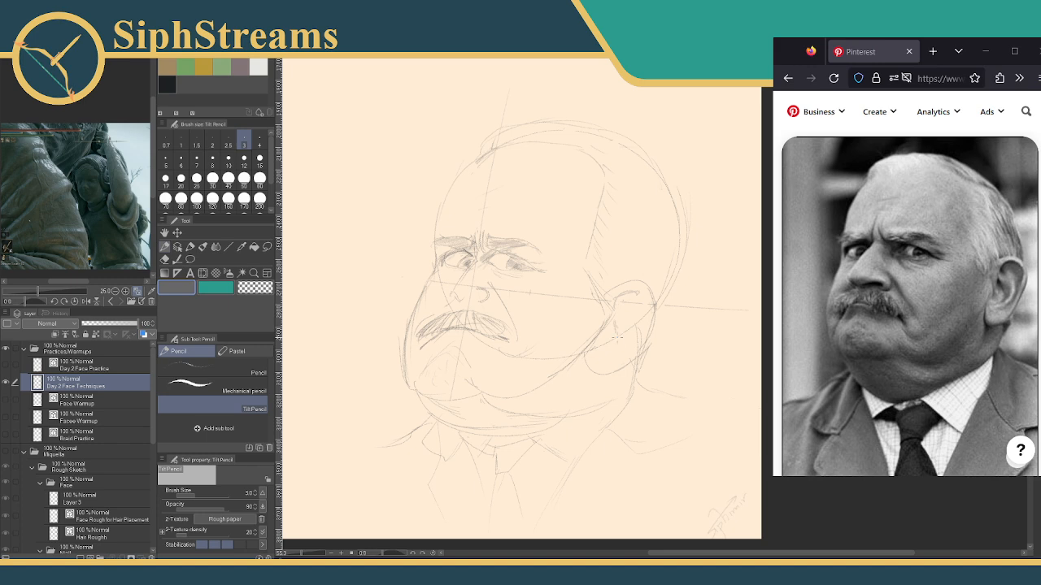
left_click_drag(547, 219, 571, 301)
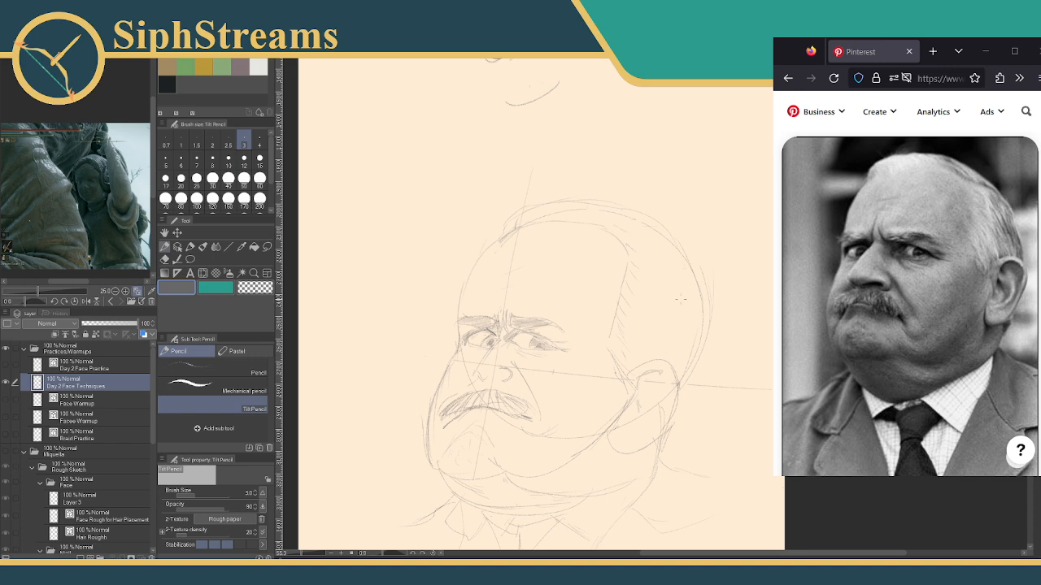
Hide the Day 2 Face Techniques layer, collapse the Practices/Warmups folder and show the Miquella folder's sketch.
left_click(5, 382)
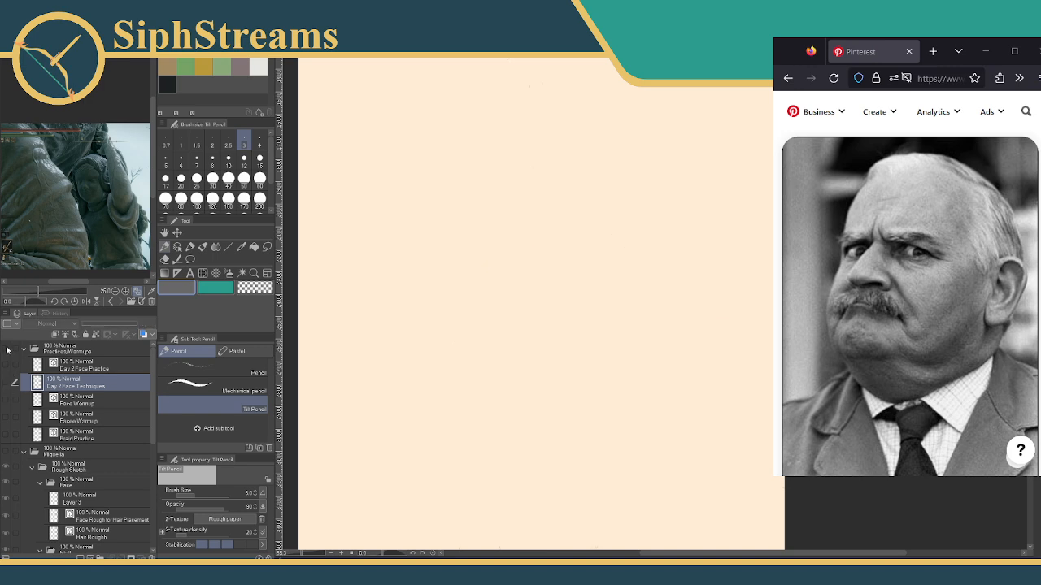
left_click(24, 350)
left_click(5, 364)
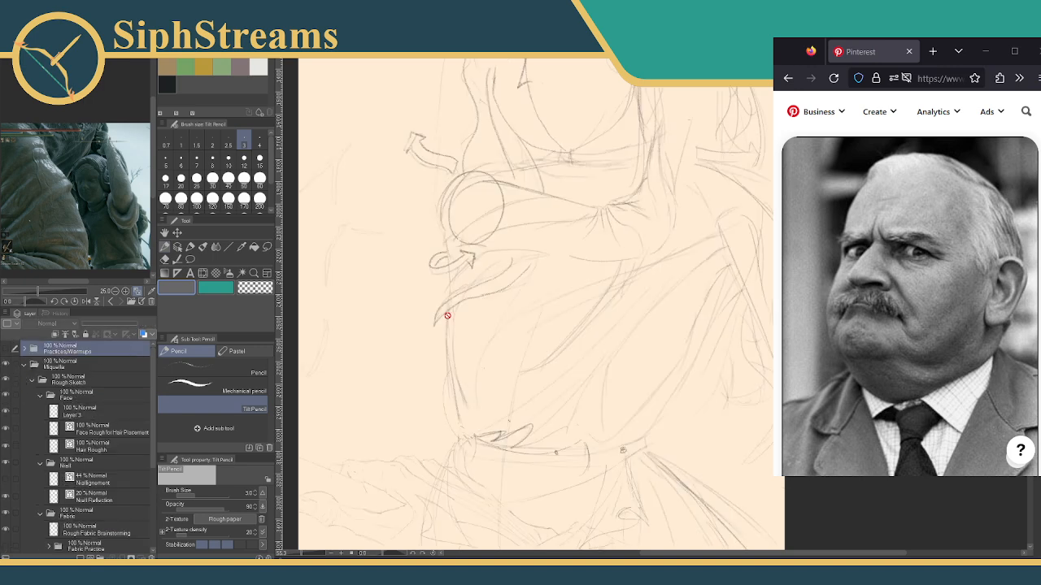
scroll(447, 315, "up", 6)
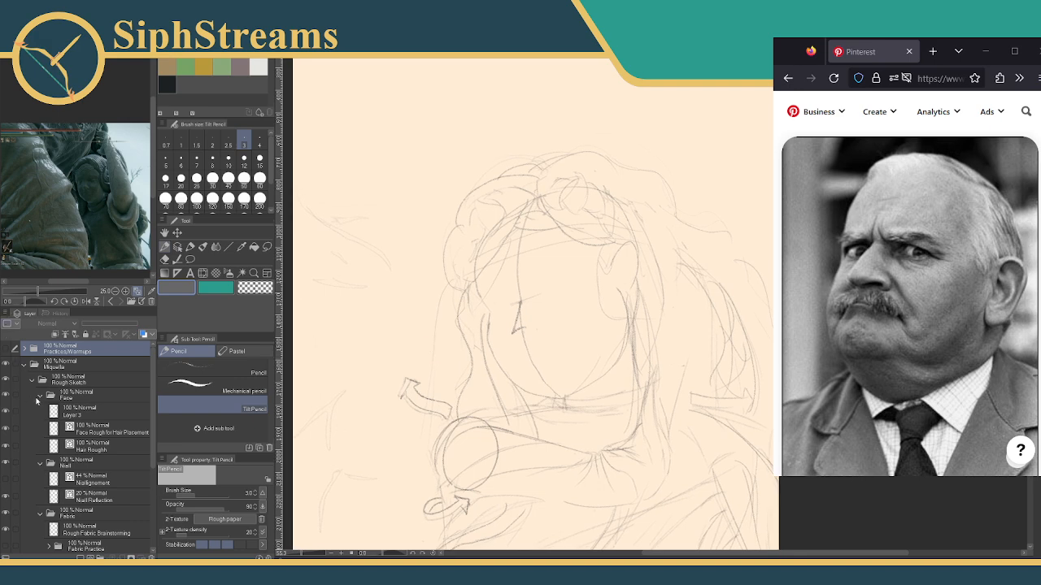
Switch the Face Rough for Hair Placement and Hair Rough layers off and on to inspect each sketch.
left_click(11, 431)
left_click(6, 429)
left_click(5, 430)
left_click(6, 446)
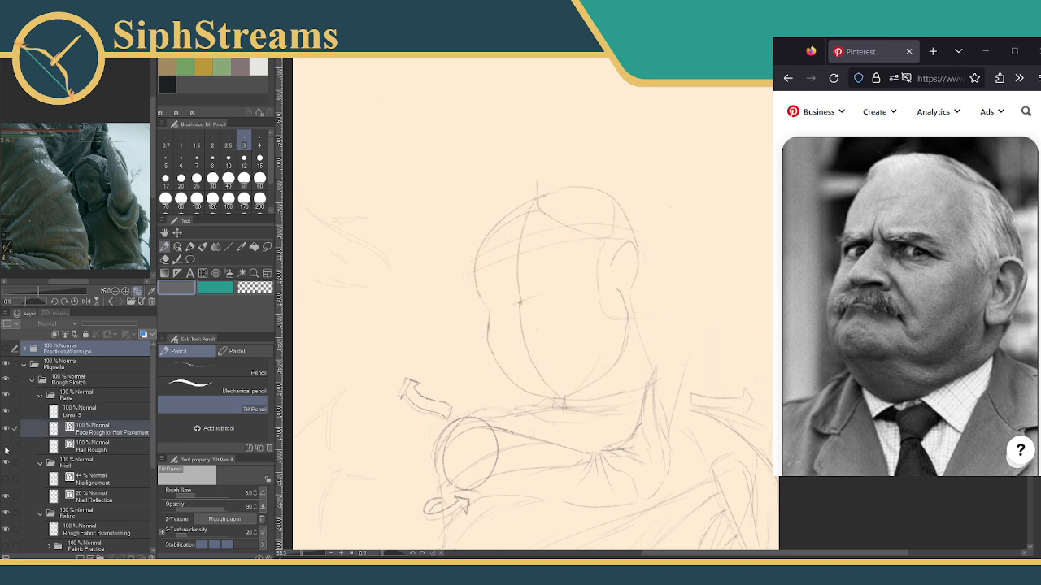
left_click(7, 446)
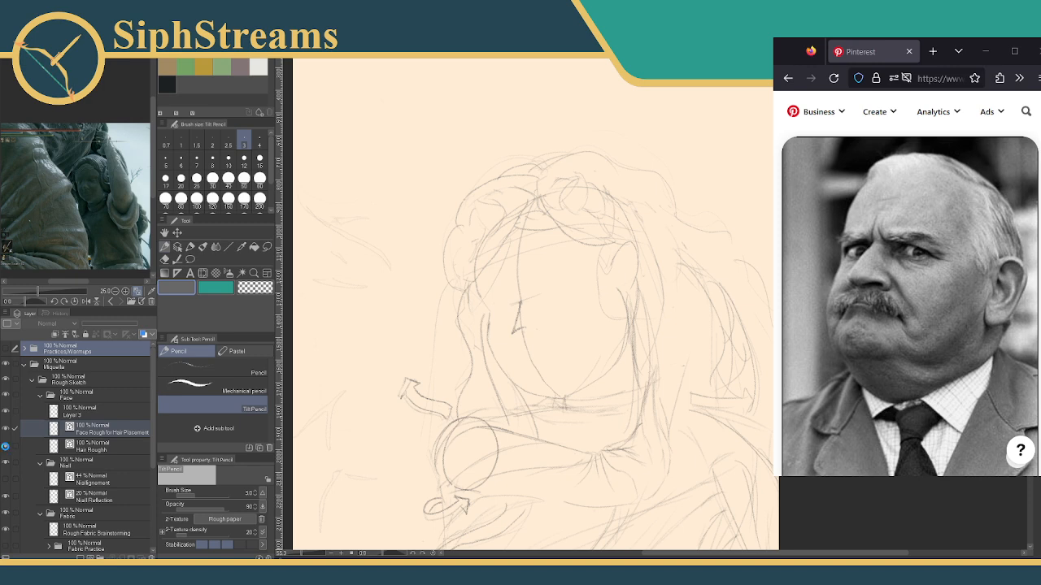
Erase the small stray arrow mark inside the face on the Hair Rough layer with the Rough eraser, ending on the Tilt Pencil.
left_click(87, 416)
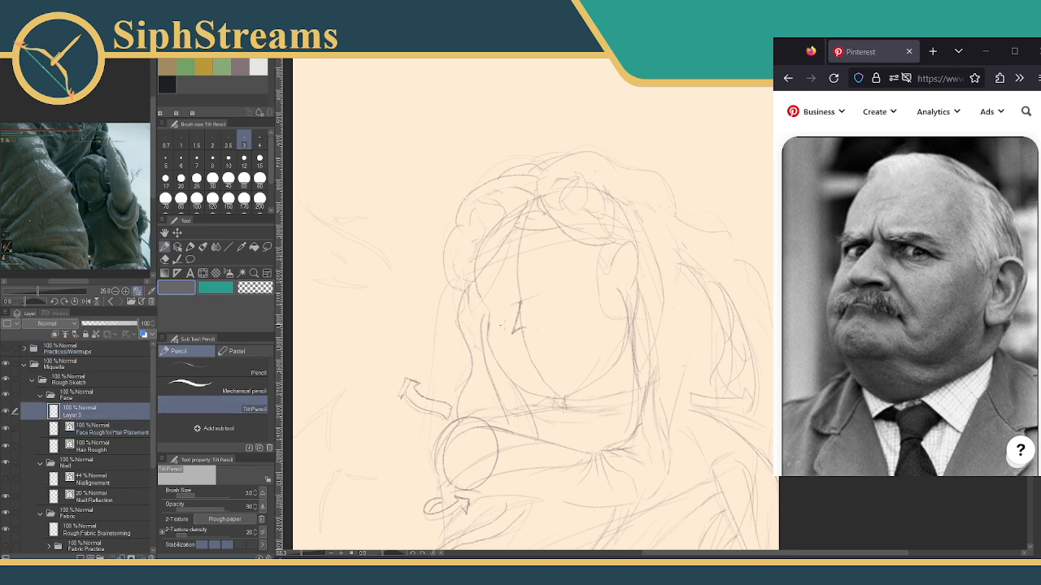
left_click(515, 328, "ctrl")
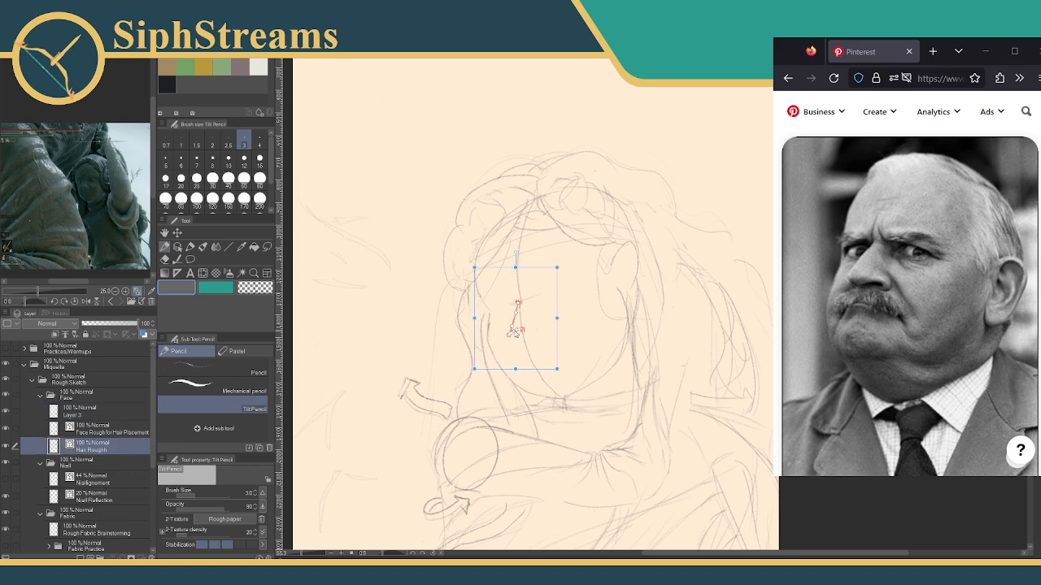
left_click(86, 413)
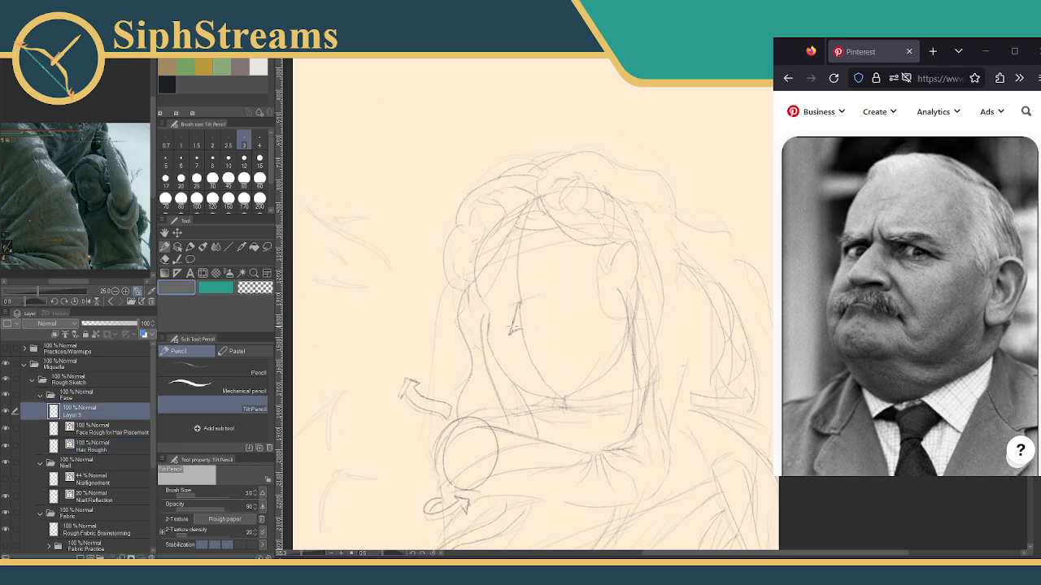
key("e")
key("p")
left_click(122, 448)
key("e")
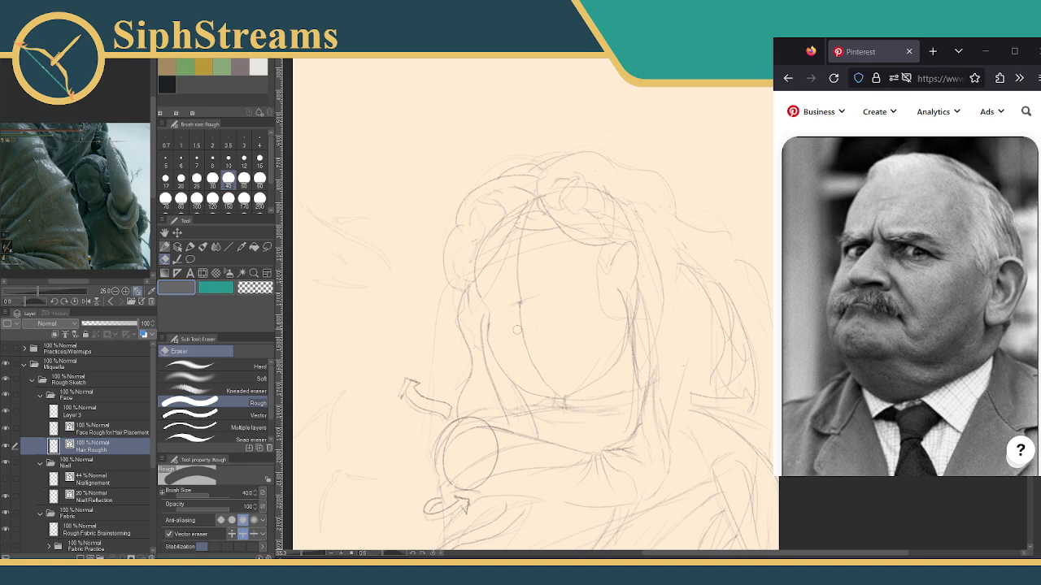
key("p")
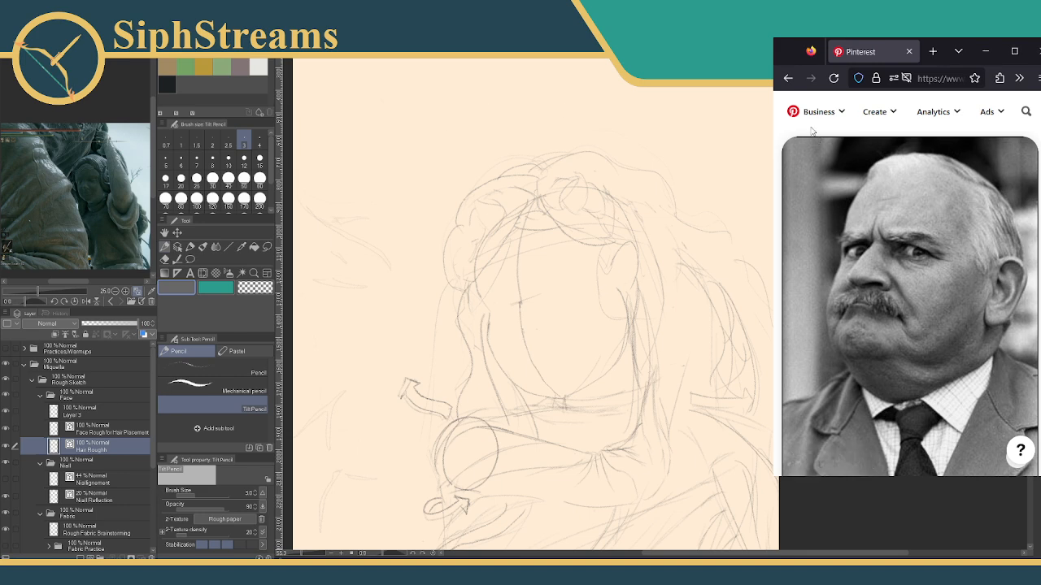
Switch to Pinterest, go back from the Faces - fun refs board to the saved boards and open the Miquella board.
left_click(788, 78)
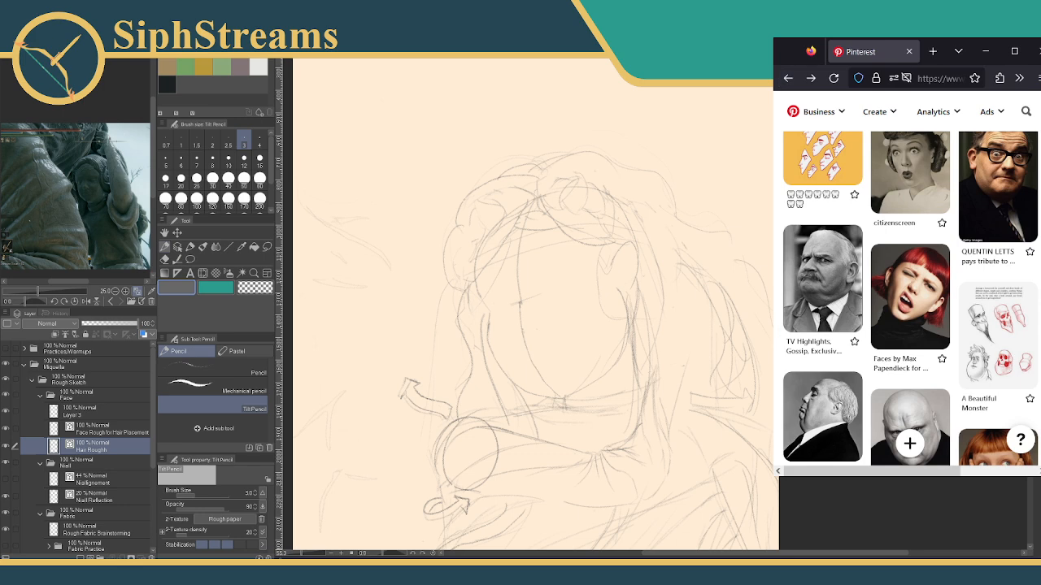
scroll(886, 264, "up", 3)
left_click(788, 78)
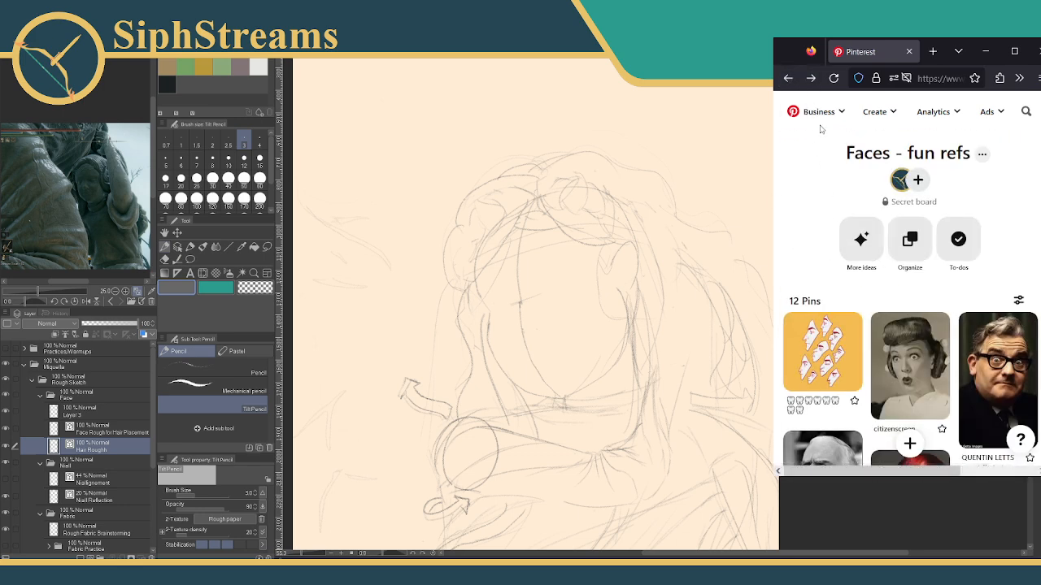
scroll(894, 290, "down", 5)
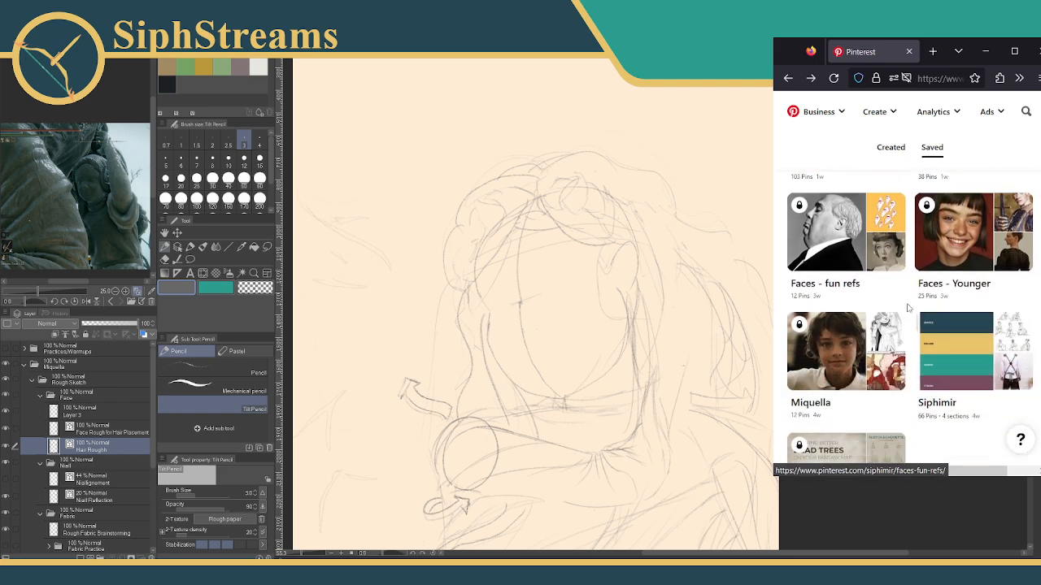
left_click(854, 357)
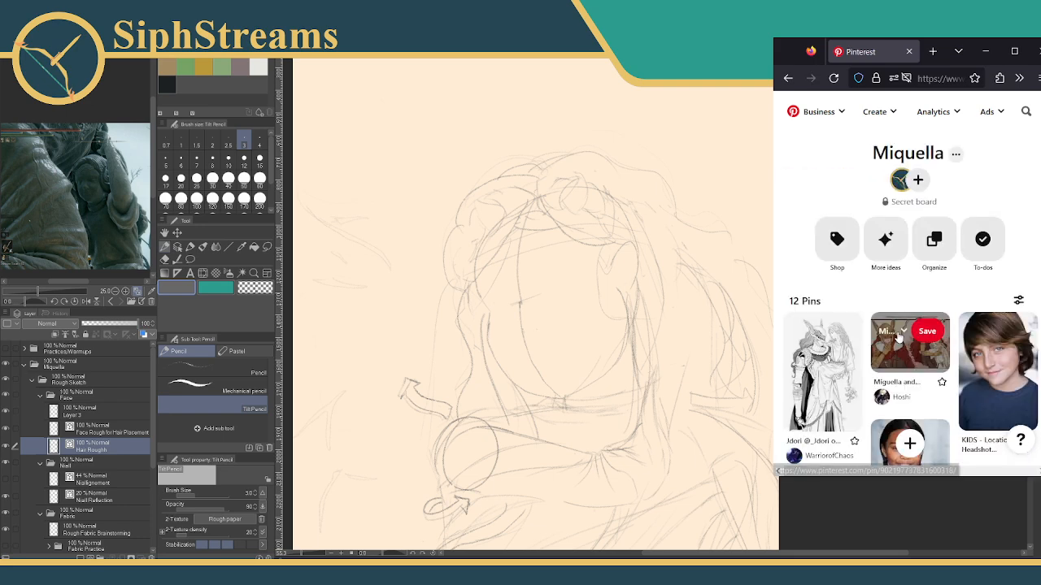
Examine the Miquella board's pin of the boy in a cap with shaded eyes, returning to the board.
scroll(861, 358, "down", 1)
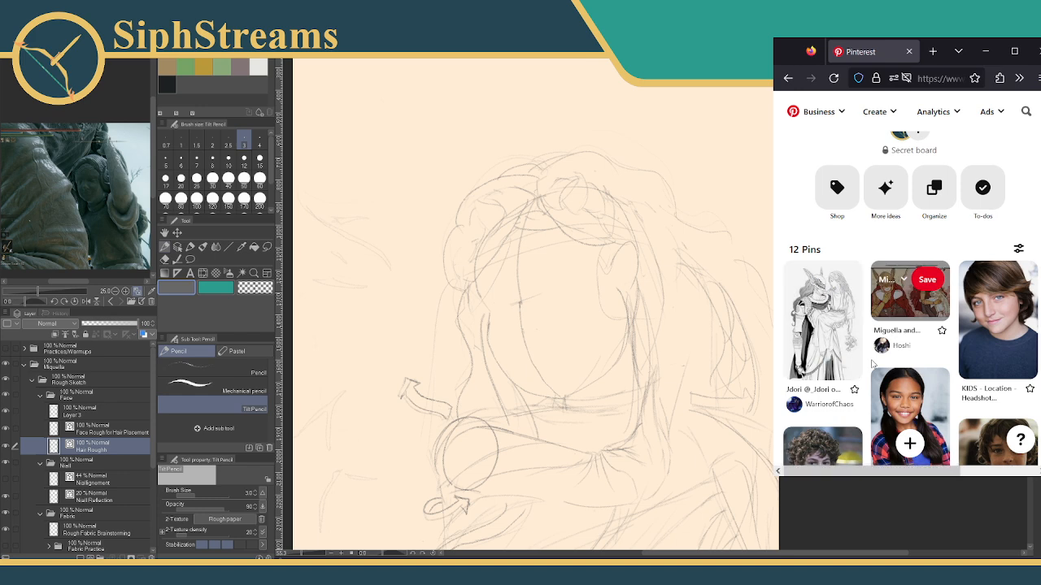
scroll(894, 342, "down", 2)
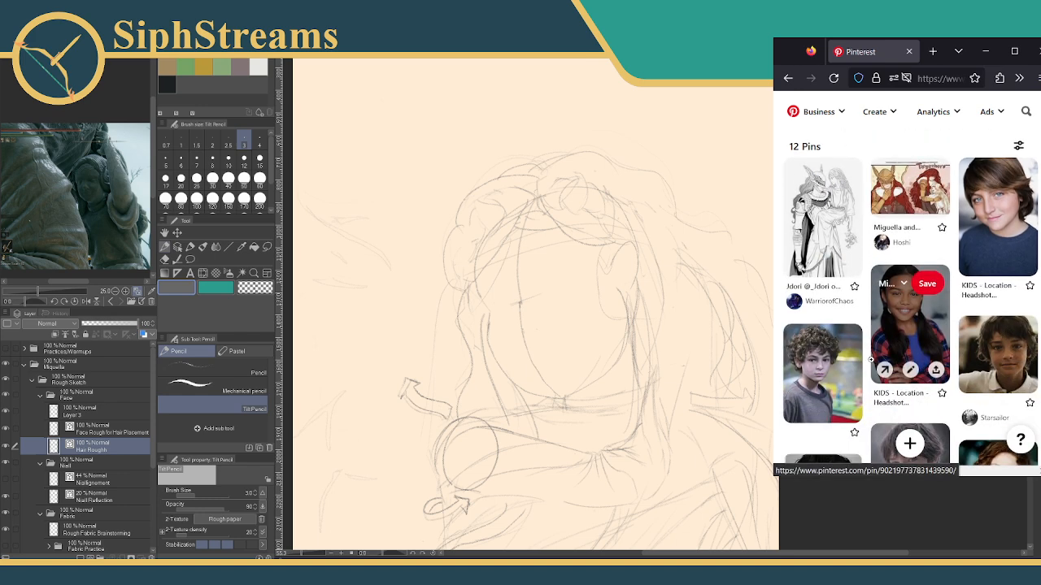
scroll(919, 325, "down", 5)
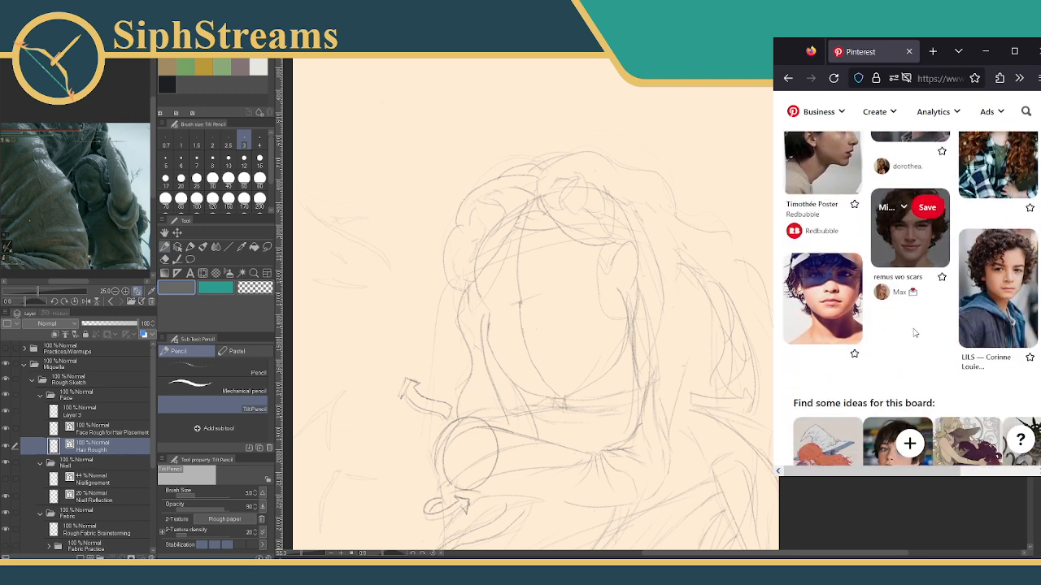
left_click(811, 298)
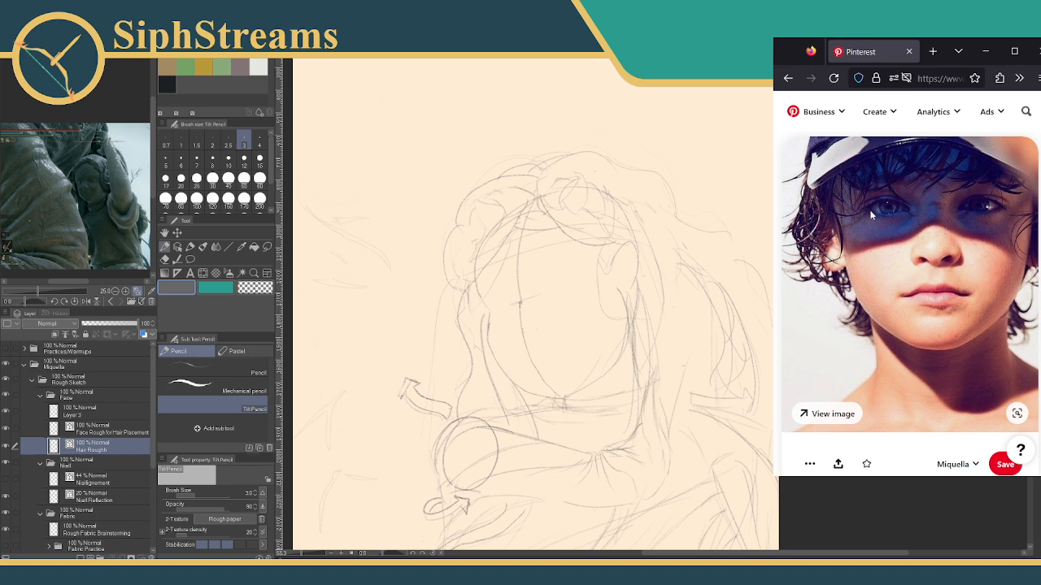
scroll(870, 214, "down", 5)
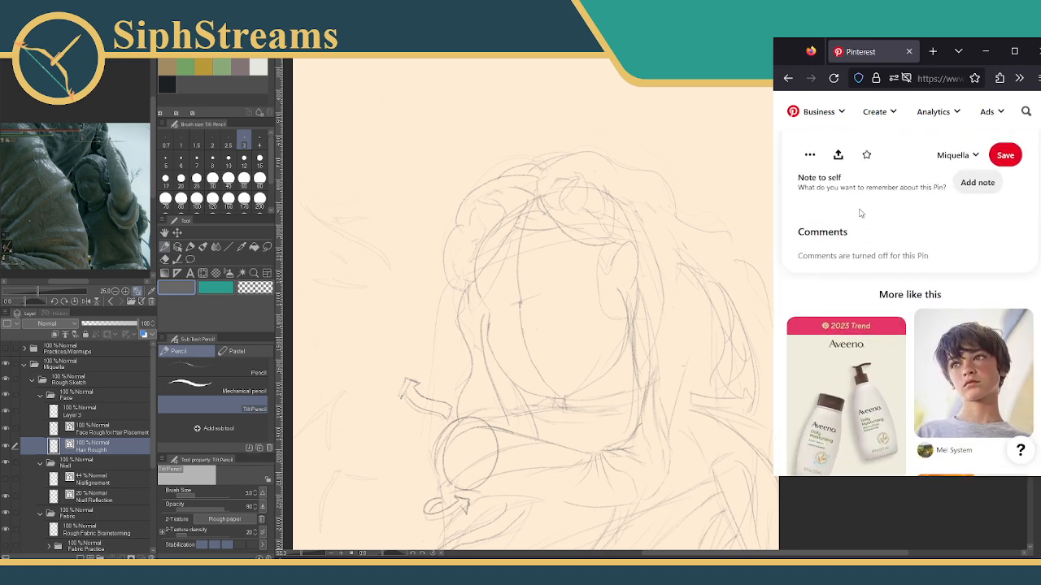
scroll(860, 213, "up", 5)
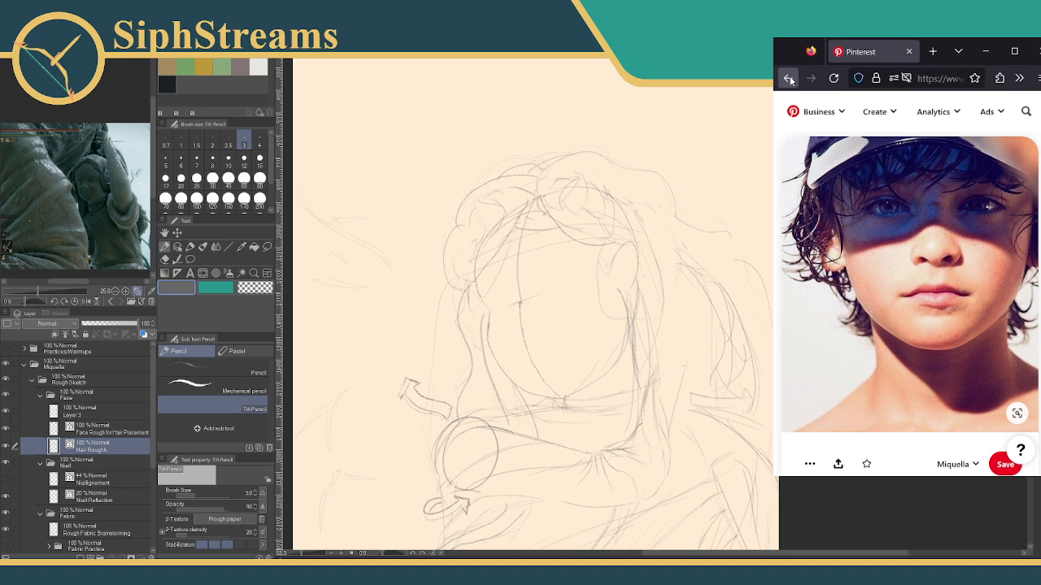
left_click(788, 78)
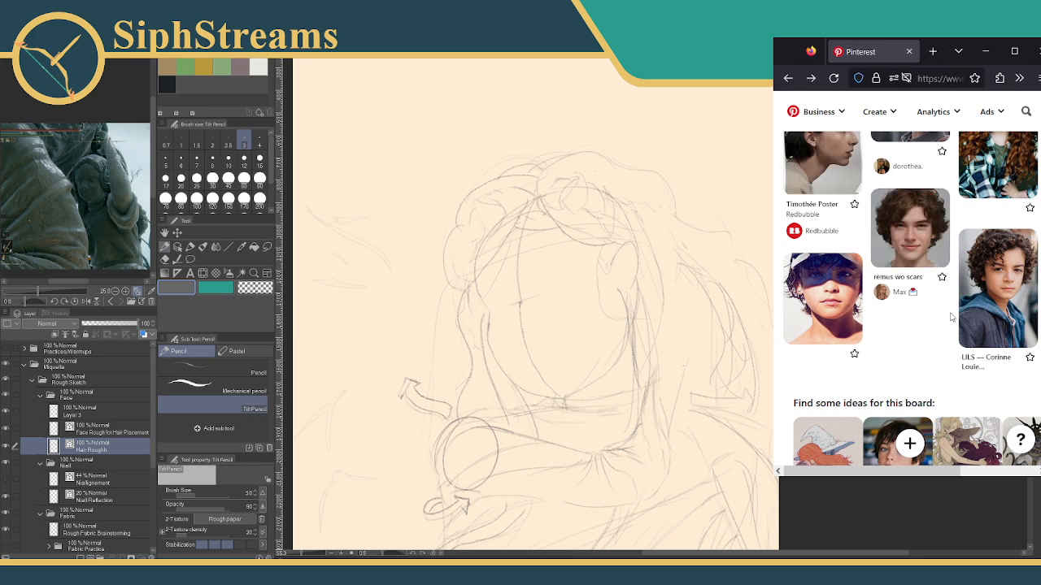
Look through the Miquella board's portraits and examine the dark-haired boy with the fringe, returning to the board.
scroll(951, 317, "up", 1)
scroll(951, 318, "up", 4)
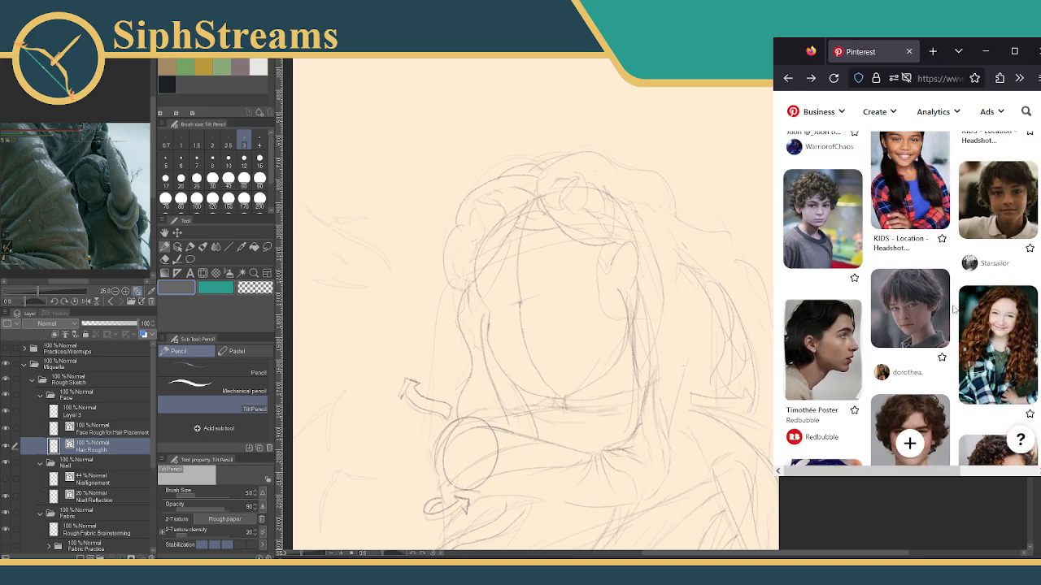
scroll(924, 287, "up", 3)
scroll(890, 334, "down", 3)
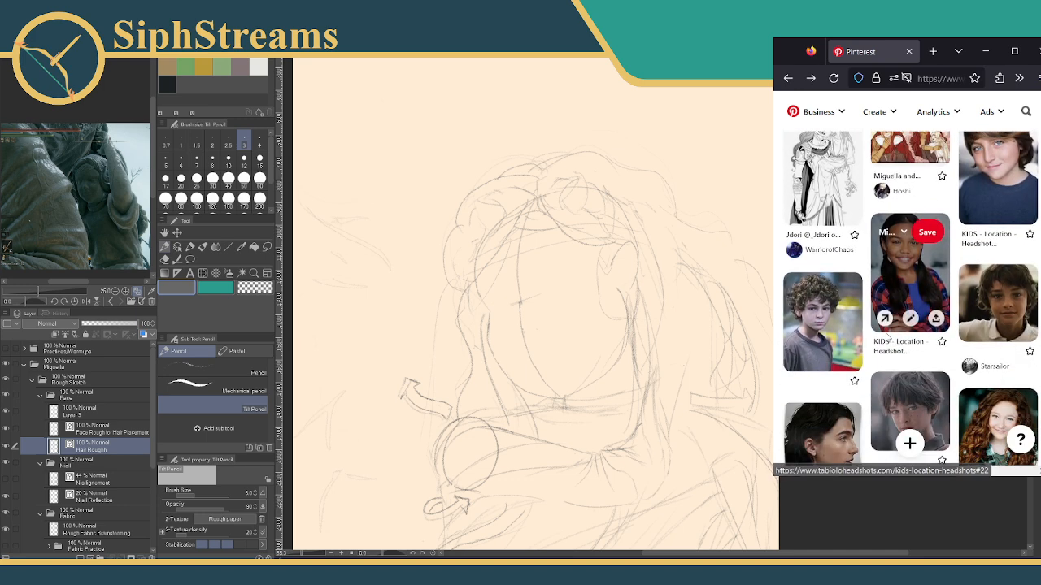
scroll(887, 337, "down", 1)
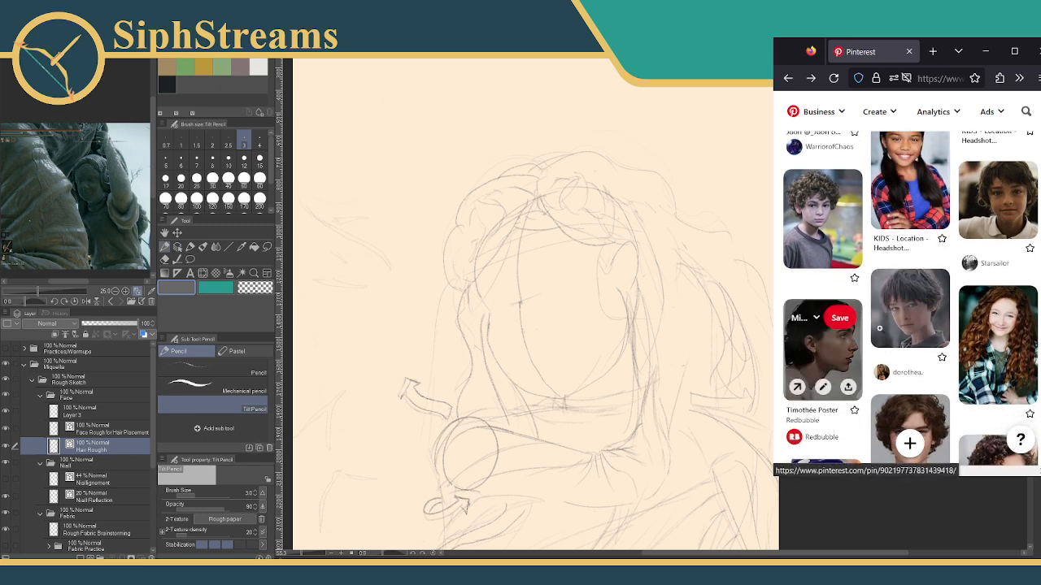
left_click(894, 327)
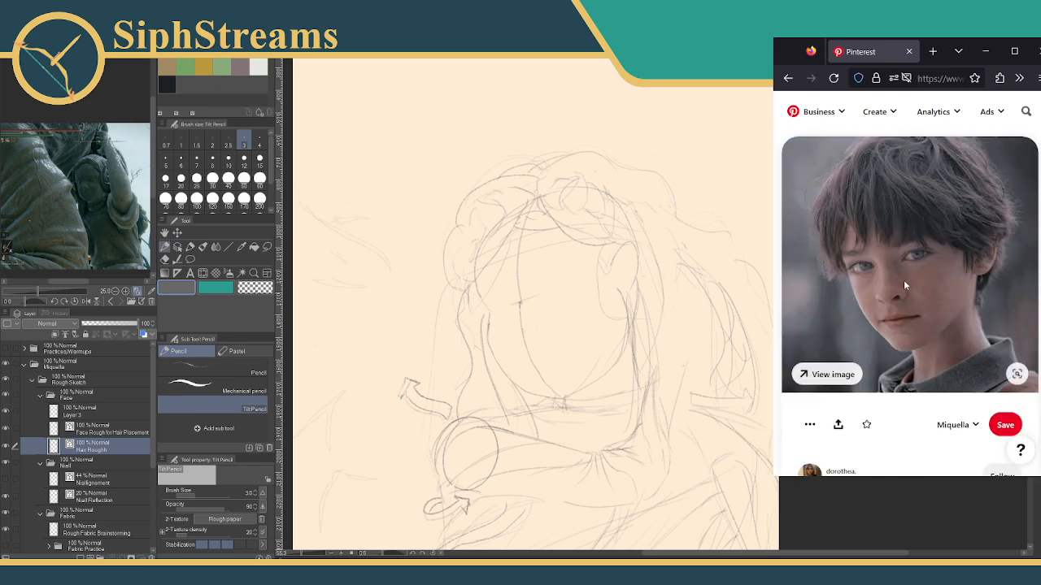
left_click_drag(349, 318, 328, 346)
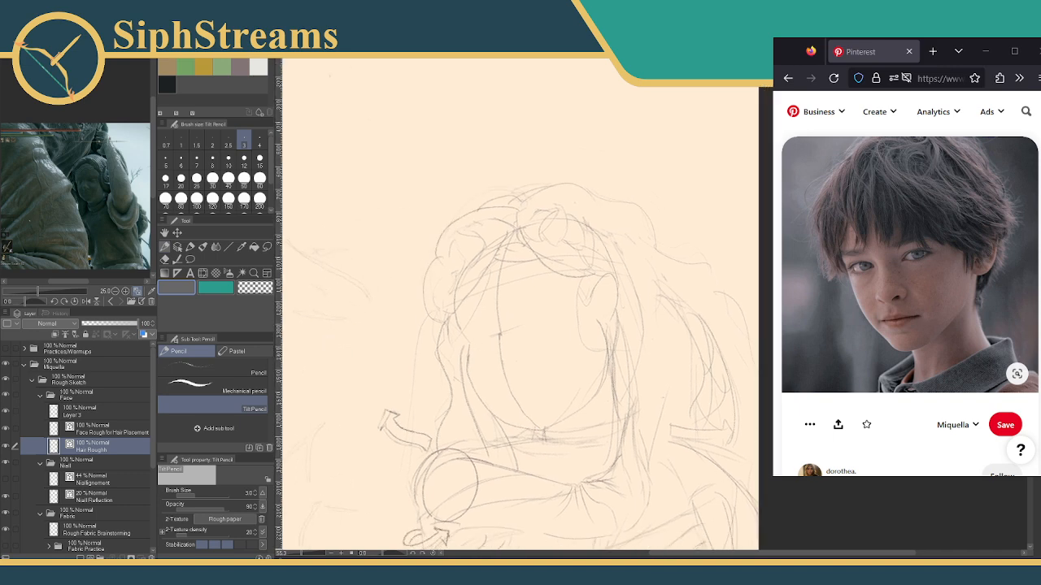
left_click(788, 78)
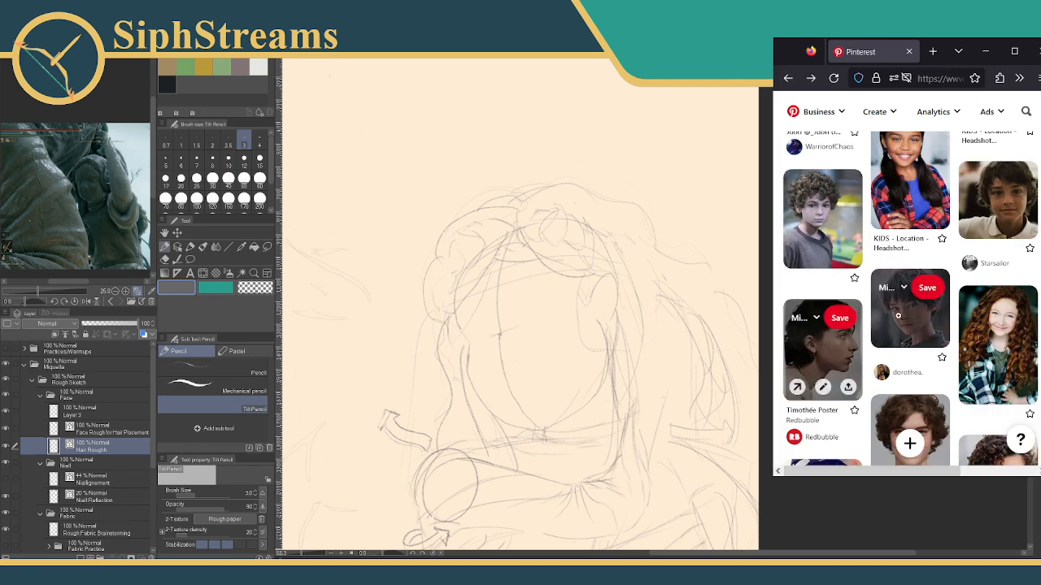
scroll(885, 312, "down", 2)
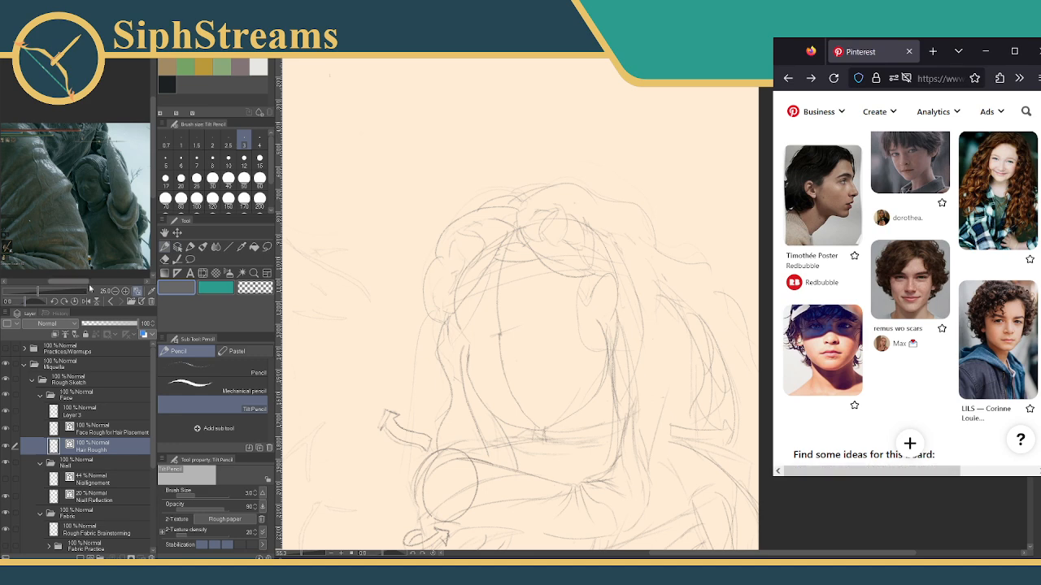
Toggle the Hair Rough and Face Rough for Hair Placement layers to compare the canvas with and without them.
left_click(6, 445)
left_click(5, 446)
left_click(6, 430)
left_click(7, 431)
left_click(5, 445)
left_click(5, 431)
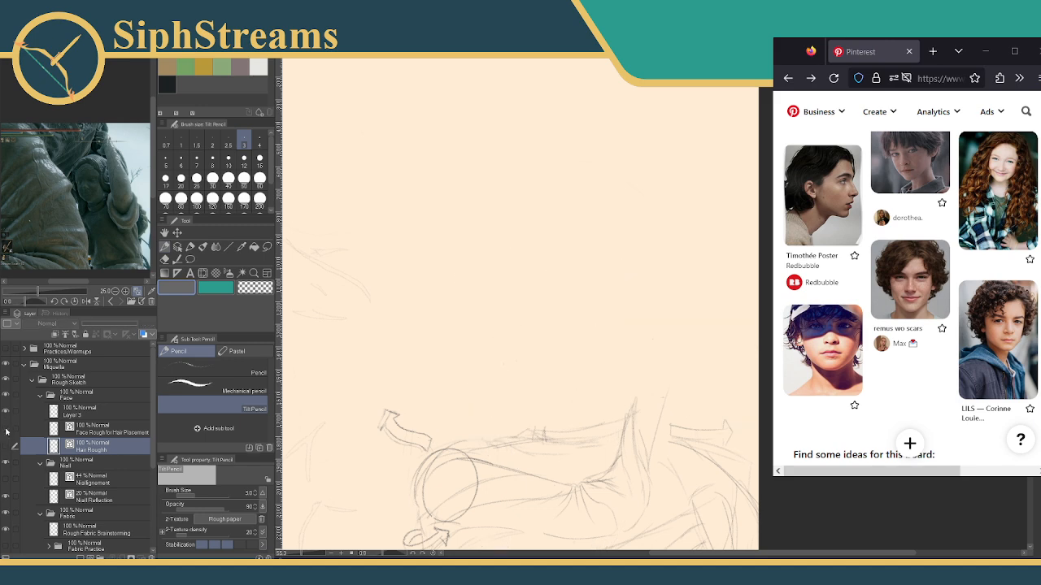
left_click(7, 431)
left_click(5, 445)
Lower the opacity of the Face Rough for Hair Placement layer to 16% and the Hair Rough layer to 30%.
mouse_move(130, 326)
left_mouse_down()
mouse_move(87, 325)
mouse_move(99, 326)
left_mouse_up()
left_click(73, 429)
left_click(86, 449)
Create a new layer in the Face folder and move it directly beneath Layer 3.
left_click(69, 413)
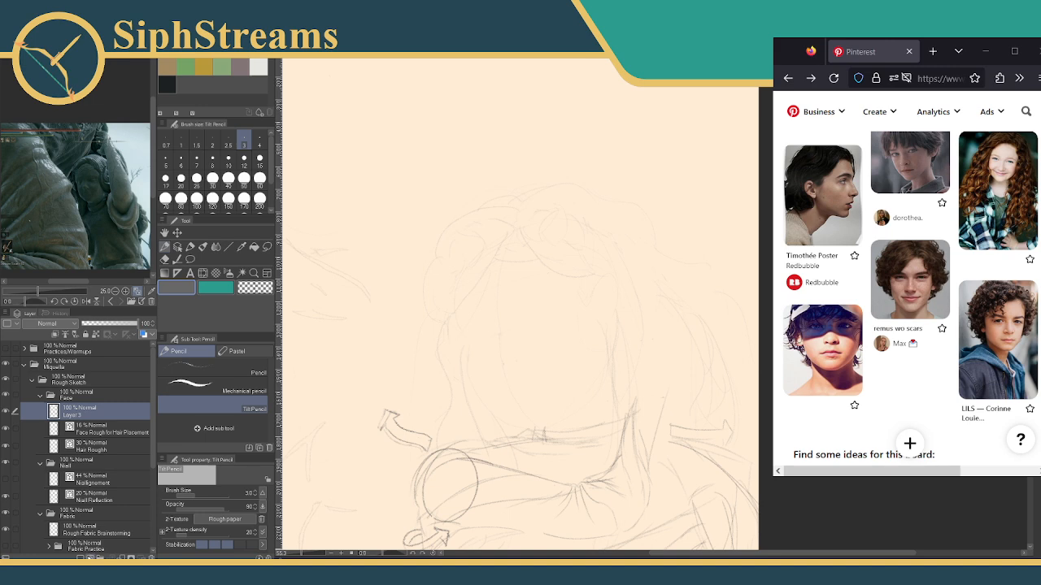
key("ctrl+shift+n")
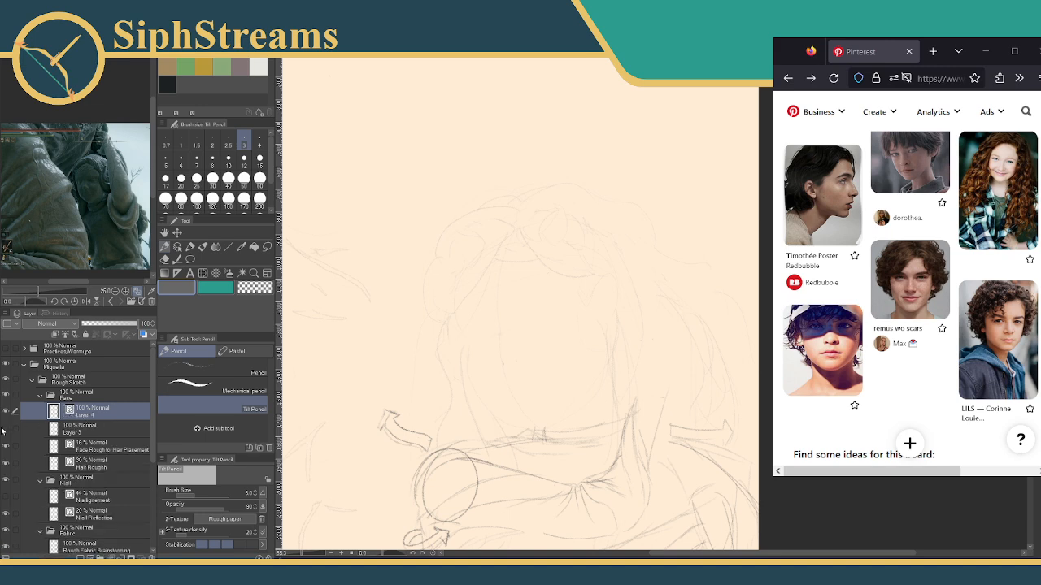
left_click_drag(45, 415, 81, 433)
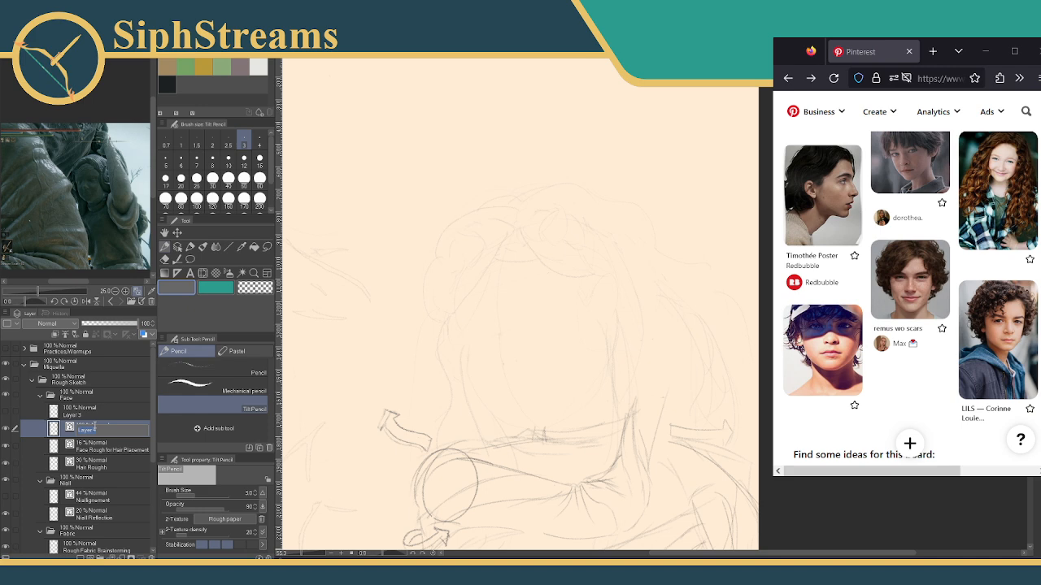
Name the new layer Face and delete Layer 3 above it.
type("Face")
key("Return")
left_click(81, 417)
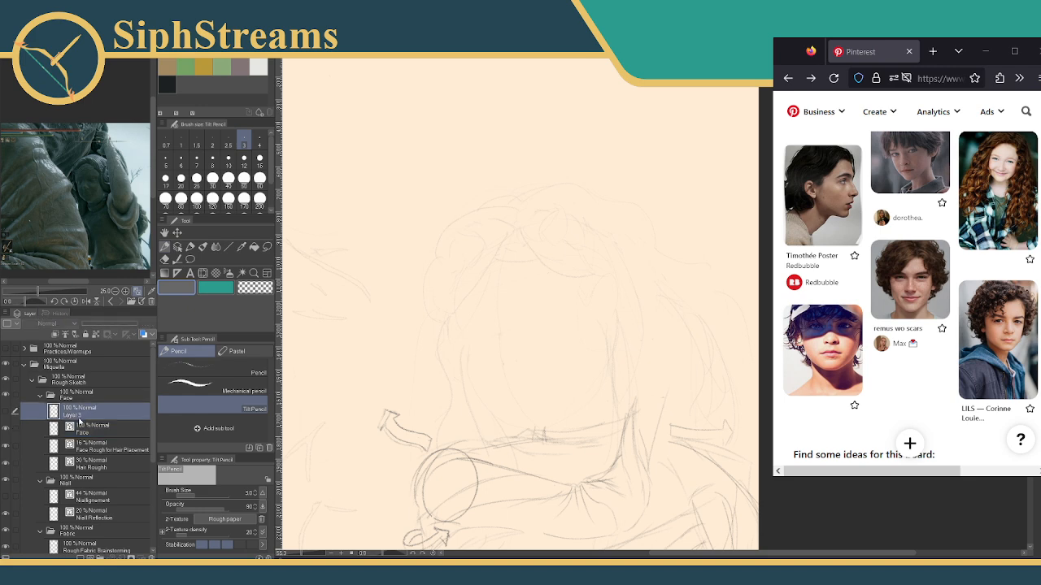
left_click(149, 557)
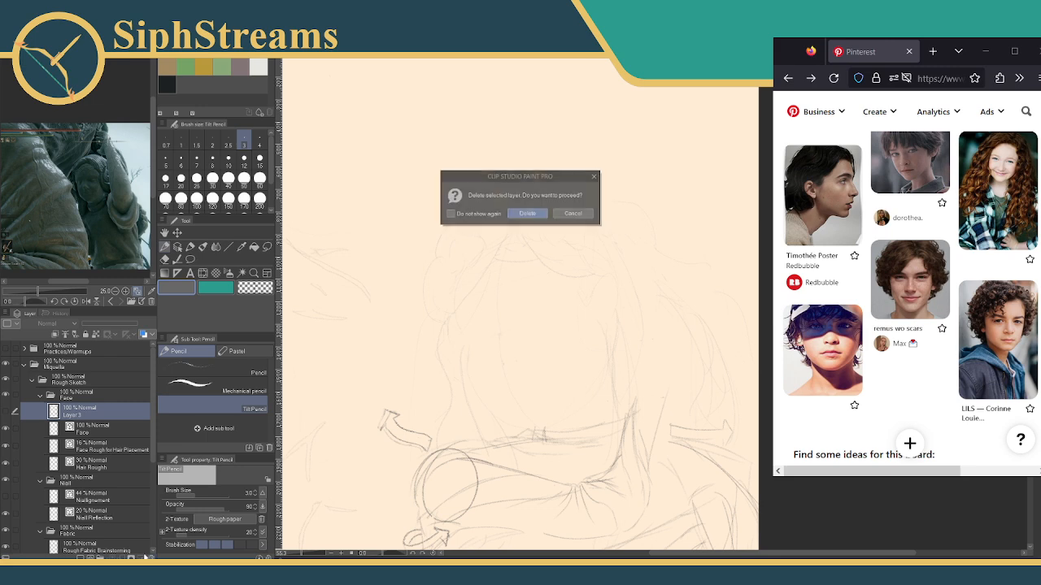
left_click(514, 214)
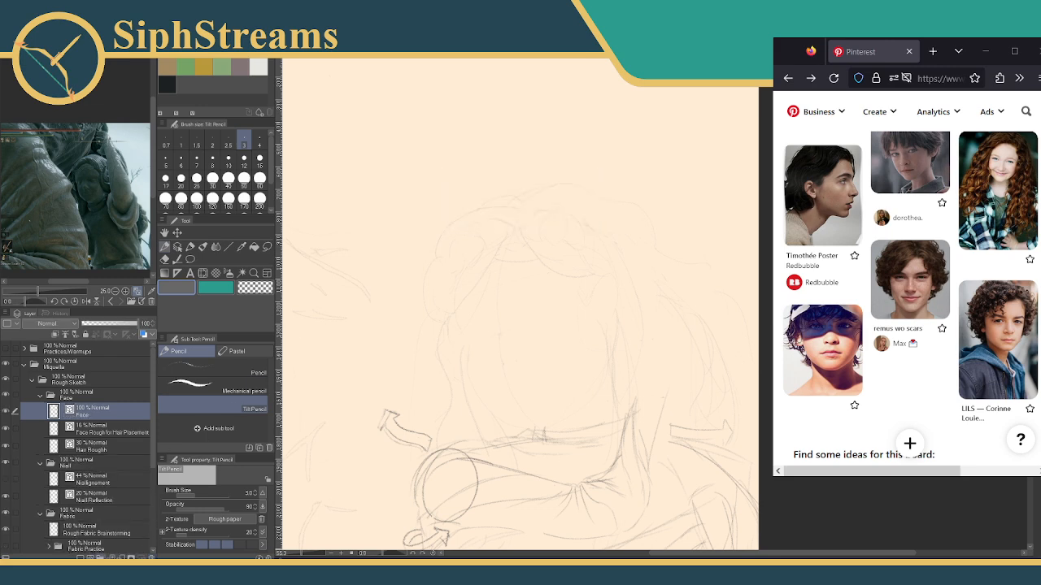
Add another vector layer in the Face folder, name it FacePlaceMint, and move it directly beneath the Face layer.
double_click(87, 415)
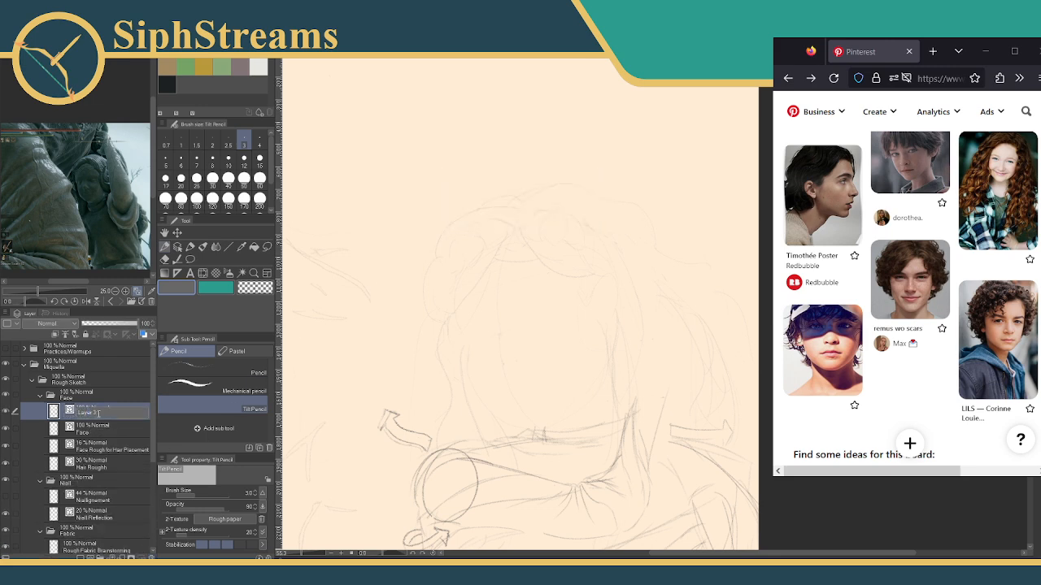
type("FacePlacementmnt")
key("Return")
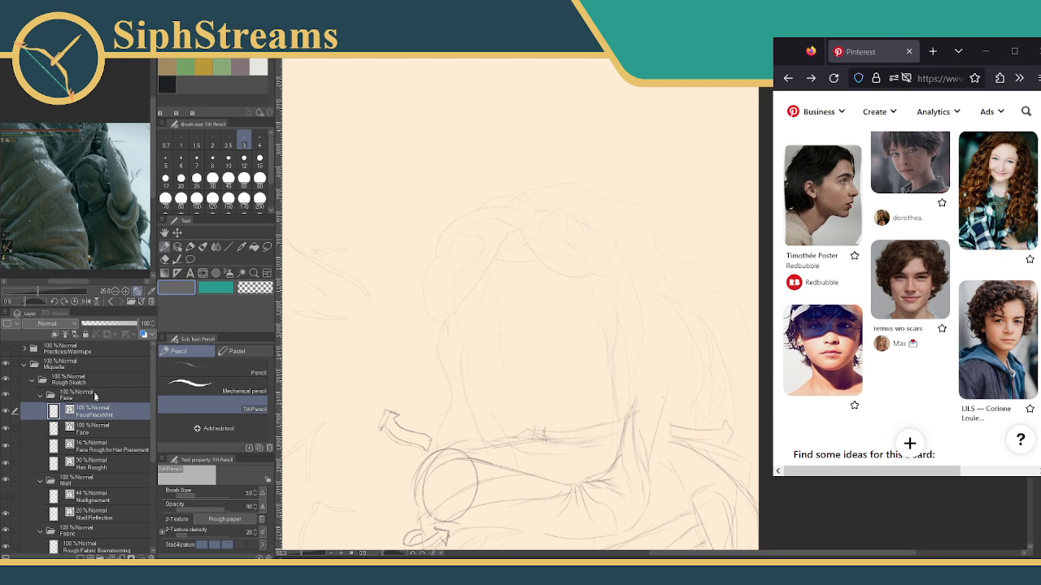
left_click_drag(96, 416, 104, 429)
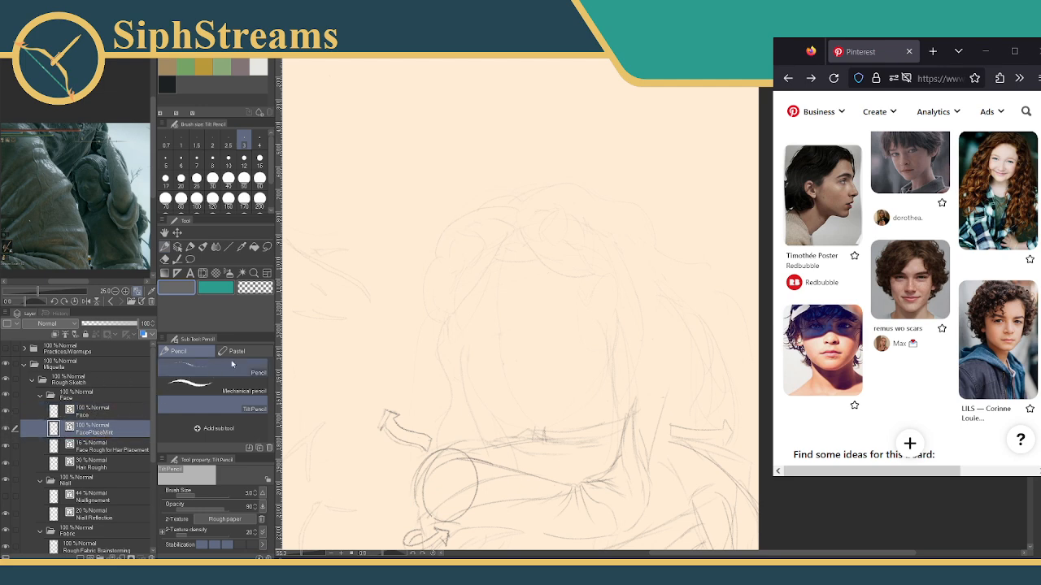
mouse_move(493, 379)
left_mouse_down()
mouse_move(462, 323)
mouse_move(458, 347)
left_mouse_up()
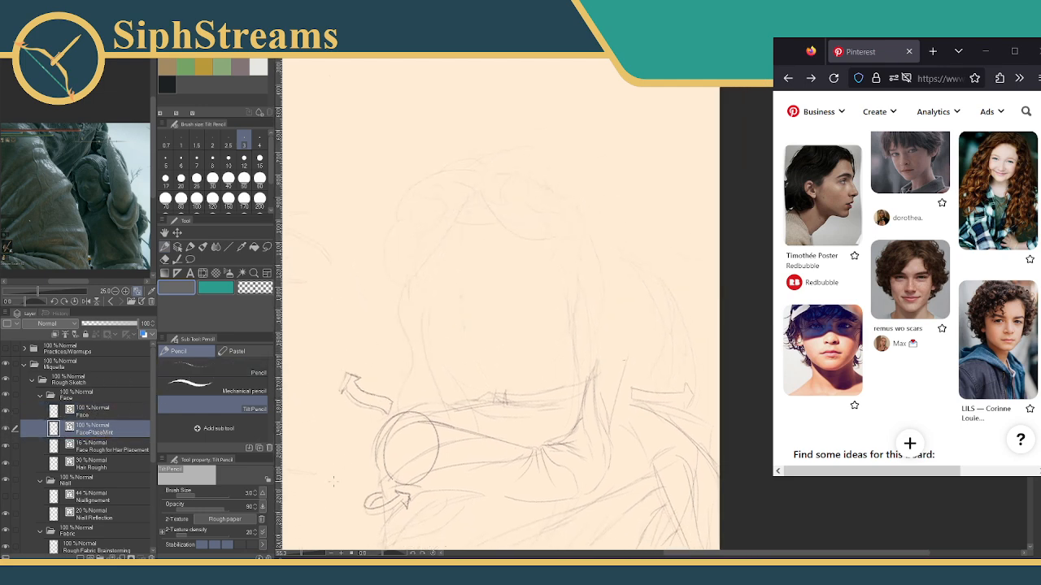
left_click_drag(302, 554, 304, 554)
mouse_move(385, 396)
left_mouse_down()
mouse_move(442, 369)
mouse_move(435, 422)
left_mouse_up()
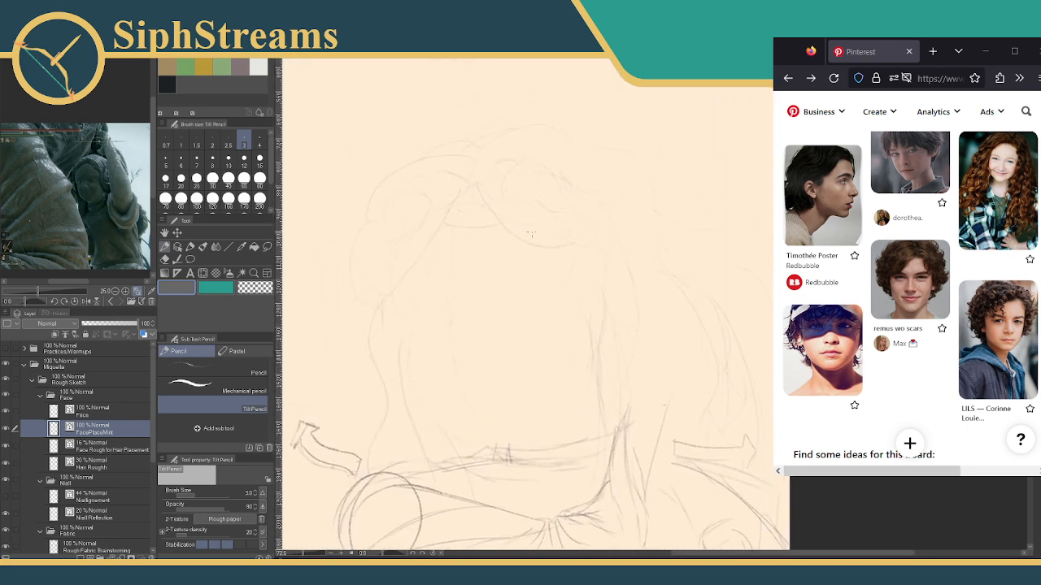
mouse_move(432, 227)
left_mouse_down()
mouse_move(520, 341)
mouse_move(432, 227)
left_mouse_up()
key("ctrl+z")
mouse_move(513, 176)
left_mouse_down()
mouse_move(436, 215)
mouse_move(508, 193)
left_mouse_up()
key("ctrl+z")
mouse_move(440, 225)
left_mouse_down()
mouse_move(437, 251)
mouse_move(513, 176)
left_mouse_up()
key("ctrl+z")
mouse_move(431, 214)
left_mouse_down()
mouse_move(610, 291)
mouse_move(486, 181)
mouse_move(440, 322)
mouse_move(618, 252)
mouse_move(425, 211)
left_mouse_up()
key("ctrl+z")
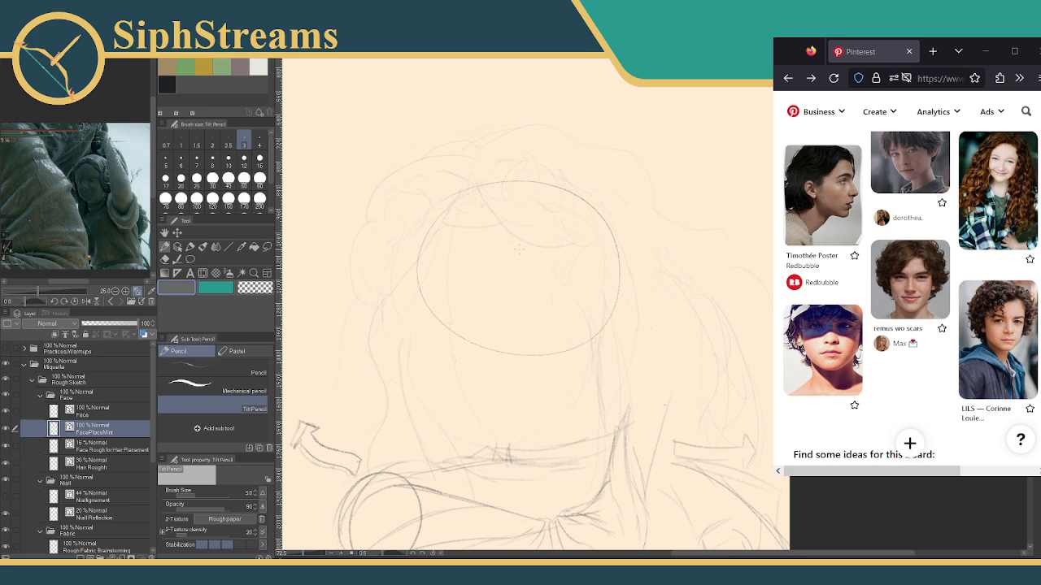
key("ctrl+z")
left_click_drag(405, 233, 396, 262)
left_click_drag(605, 286, 600, 336)
left_click_drag(528, 172, 571, 204)
key("ctrl+z")
key("ctrl+z")
key("ctrl+z")
mouse_move(521, 176)
left_mouse_down()
mouse_move(529, 359)
mouse_move(520, 191)
mouse_move(411, 273)
mouse_move(429, 220)
left_mouse_up()
key("ctrl+z")
key("ctrl+z")
left_click_drag(498, 184, 564, 184)
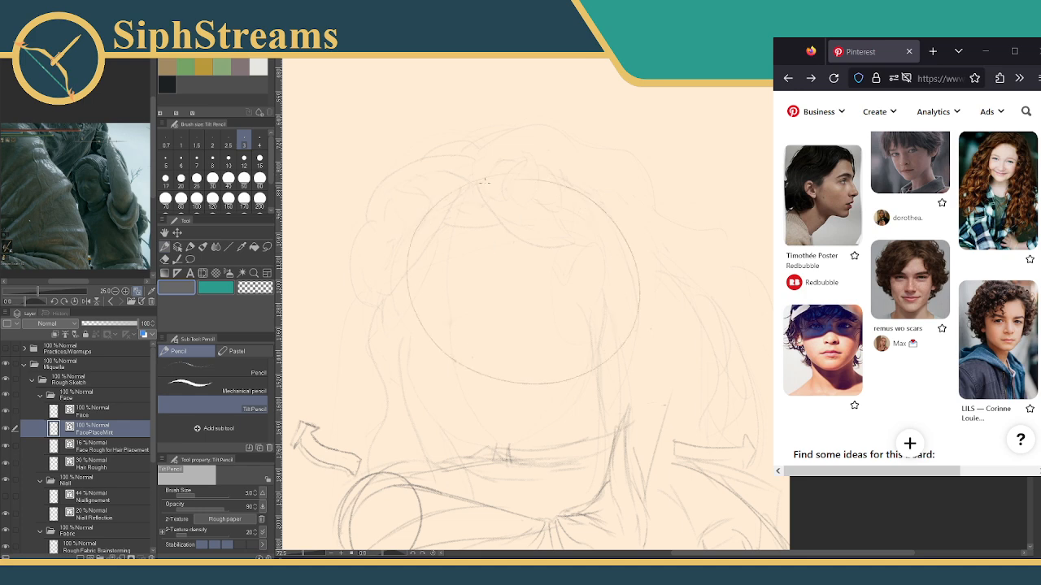
key("ctrl+z")
mouse_move(493, 185)
left_mouse_down()
mouse_move(603, 368)
mouse_move(496, 188)
mouse_move(561, 370)
mouse_move(478, 197)
mouse_move(431, 199)
mouse_move(545, 370)
mouse_move(520, 180)
left_mouse_up()
key("ctrl+z")
key("ctrl+z")
Sketch a large head circle with the Tilt Pencil over the faded face rough and redo its upper arc.
left_click_drag(606, 335, 592, 342)
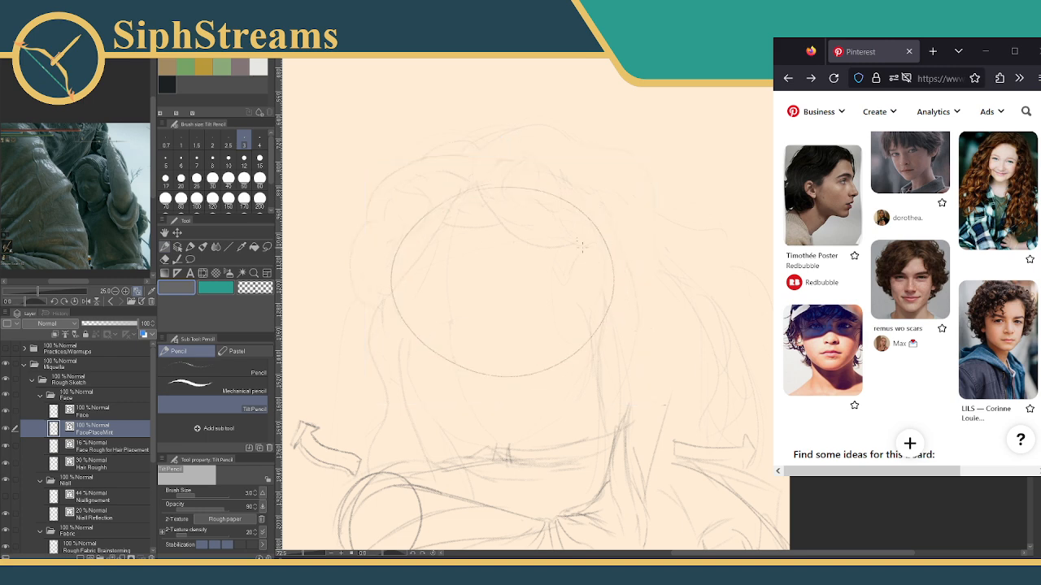
left_click(542, 193, "ctrl")
left_click_drag(549, 196, 537, 177)
left_click_drag(524, 188, 564, 185)
left_click_drag(564, 197, 586, 210)
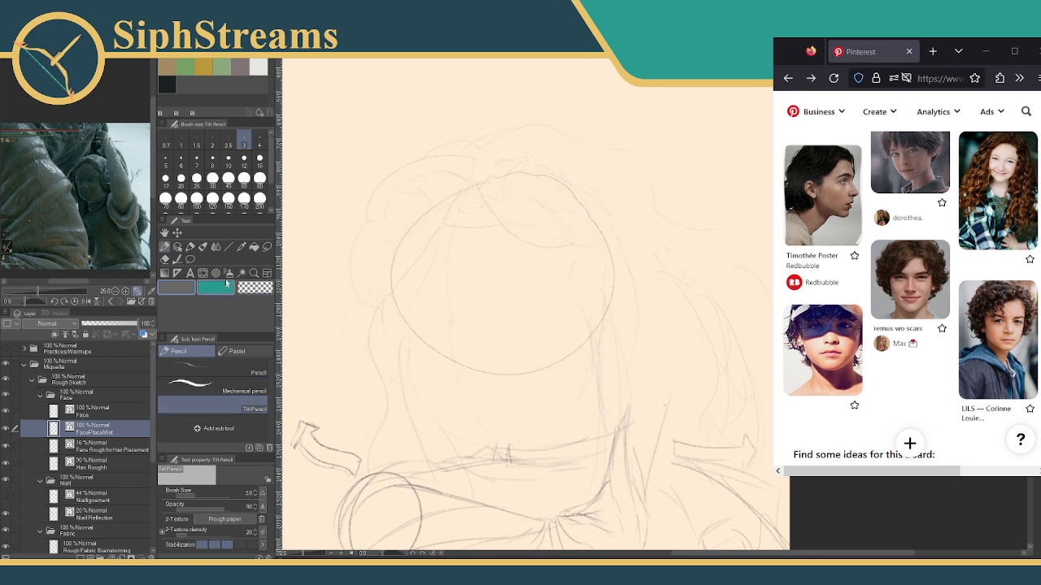
Brush over the upper arc of the head circle with Simplify vector line to clean up its strokes.
left_click(177, 259)
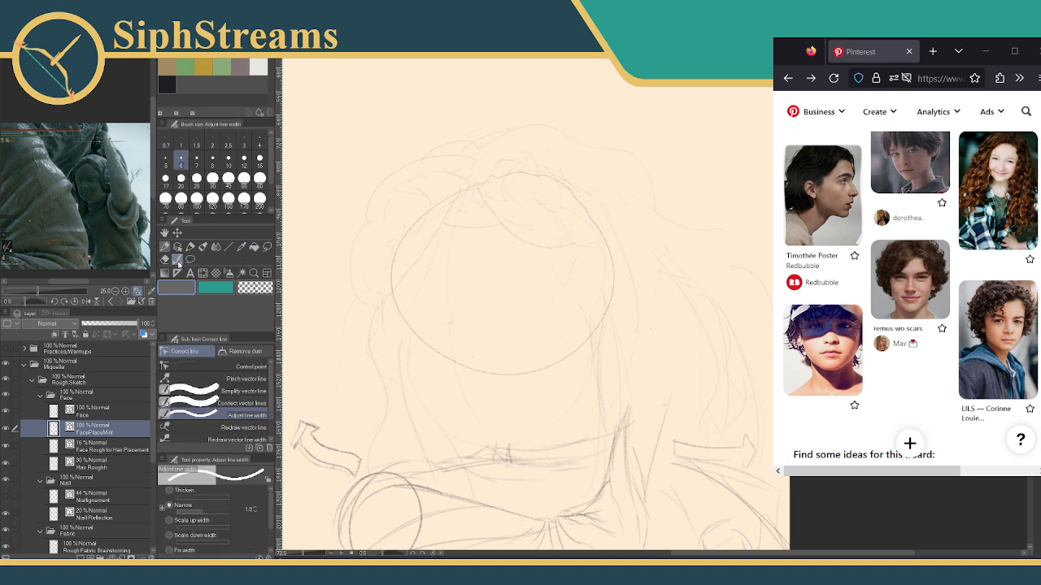
left_click(241, 394)
mouse_move(462, 189)
left_mouse_down()
mouse_move(574, 180)
mouse_move(604, 235)
left_mouse_up()
left_click(504, 171)
mouse_move(470, 180)
left_mouse_down()
mouse_move(588, 233)
mouse_move(526, 178)
mouse_move(552, 184)
left_mouse_up()
left_click(534, 176, "ctrl")
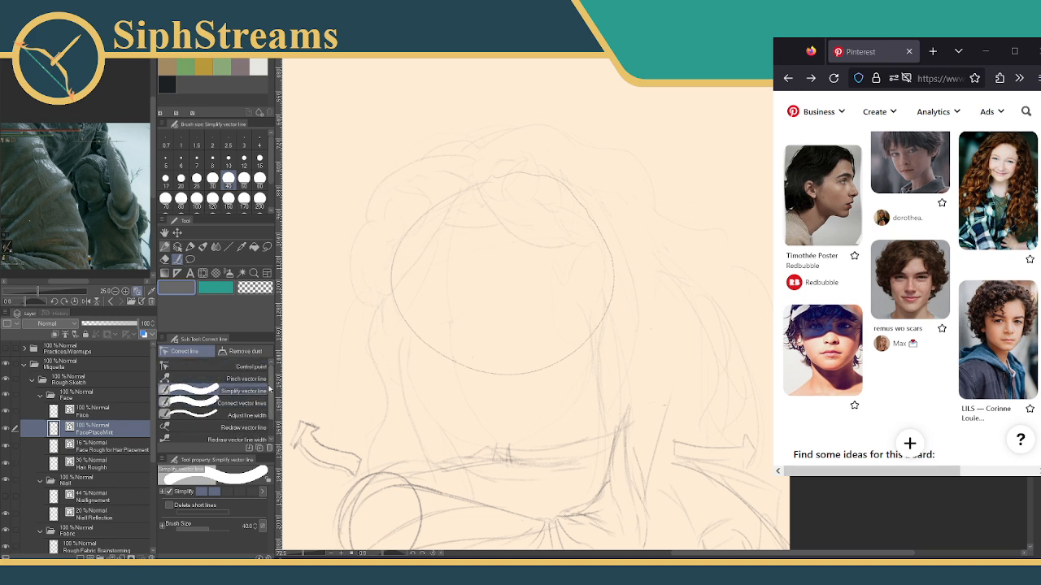
Reshape the head circle with Redraw vector line, repeatedly retracing its upper and outer arcs into a smoother outline.
left_click(240, 427)
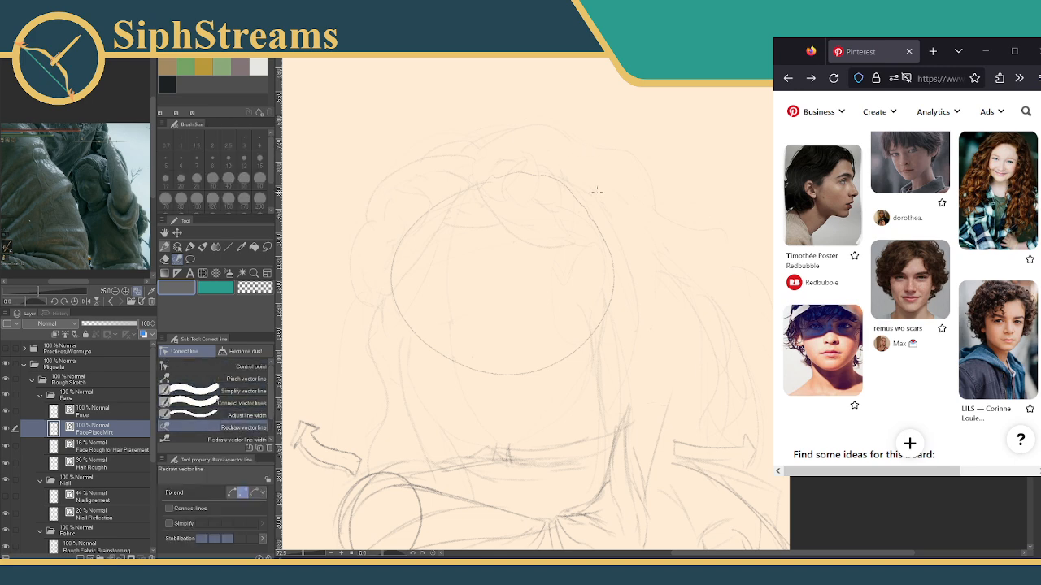
mouse_move(603, 242)
left_mouse_down()
mouse_move(571, 189)
mouse_move(531, 171)
mouse_move(478, 181)
left_mouse_up()
mouse_move(569, 195)
left_mouse_down()
mouse_move(613, 256)
mouse_move(599, 309)
left_mouse_up()
mouse_move(575, 347)
left_mouse_down()
mouse_move(609, 245)
mouse_move(593, 217)
mouse_move(548, 180)
mouse_move(482, 183)
left_mouse_up()
mouse_move(597, 284)
left_mouse_down()
mouse_move(606, 218)
mouse_move(537, 177)
mouse_move(492, 187)
left_mouse_up()
left_click_drag(577, 193, 479, 186)
mouse_move(574, 349)
left_mouse_down()
mouse_move(592, 199)
mouse_move(500, 166)
left_mouse_up()
mouse_move(602, 229)
left_mouse_down()
mouse_move(553, 168)
mouse_move(470, 184)
left_mouse_up()
mouse_move(613, 245)
left_mouse_down()
mouse_move(565, 178)
mouse_move(487, 169)
left_mouse_up()
mouse_move(607, 264)
left_mouse_down()
mouse_move(529, 168)
mouse_move(504, 168)
left_mouse_up()
mouse_move(608, 266)
left_mouse_down()
mouse_move(597, 211)
mouse_move(520, 169)
mouse_move(490, 181)
left_mouse_up()
mouse_move(533, 370)
left_mouse_down()
mouse_move(497, 378)
mouse_move(413, 335)
mouse_move(395, 304)
mouse_move(398, 319)
mouse_move(399, 236)
mouse_move(459, 201)
left_mouse_up()
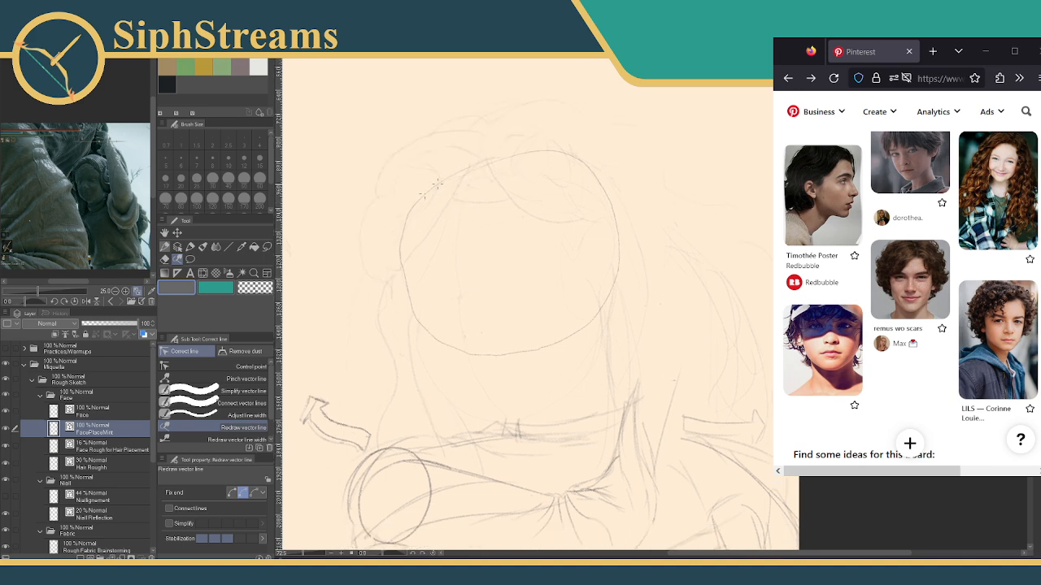
Examine the head circle's placement against the whole figure, with the Tilt Pencil selected again.
left_click(166, 246)
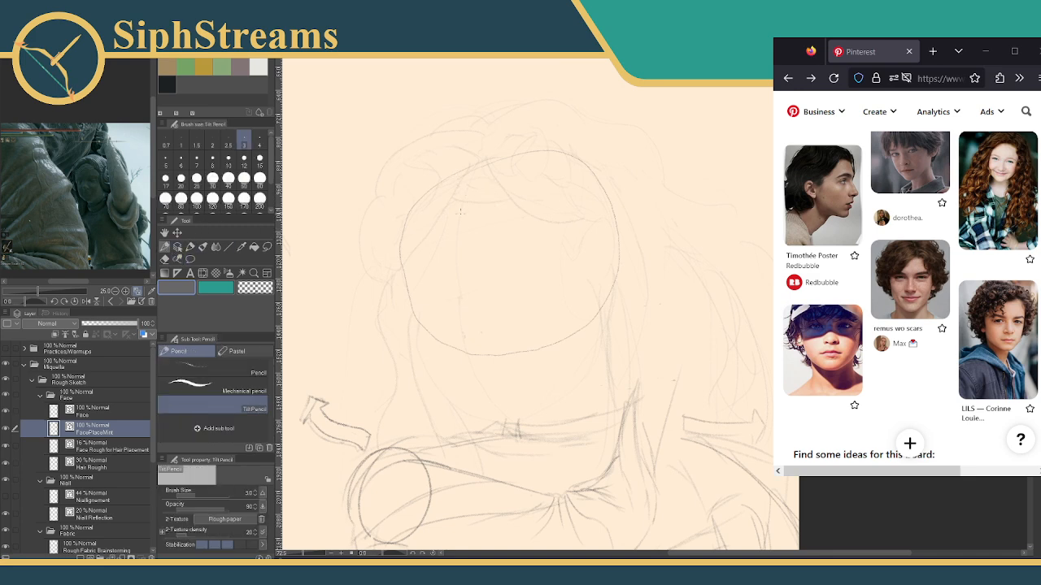
left_click_drag(427, 322, 458, 256)
left_click_drag(304, 555, 298, 555)
left_click_drag(371, 472, 368, 472)
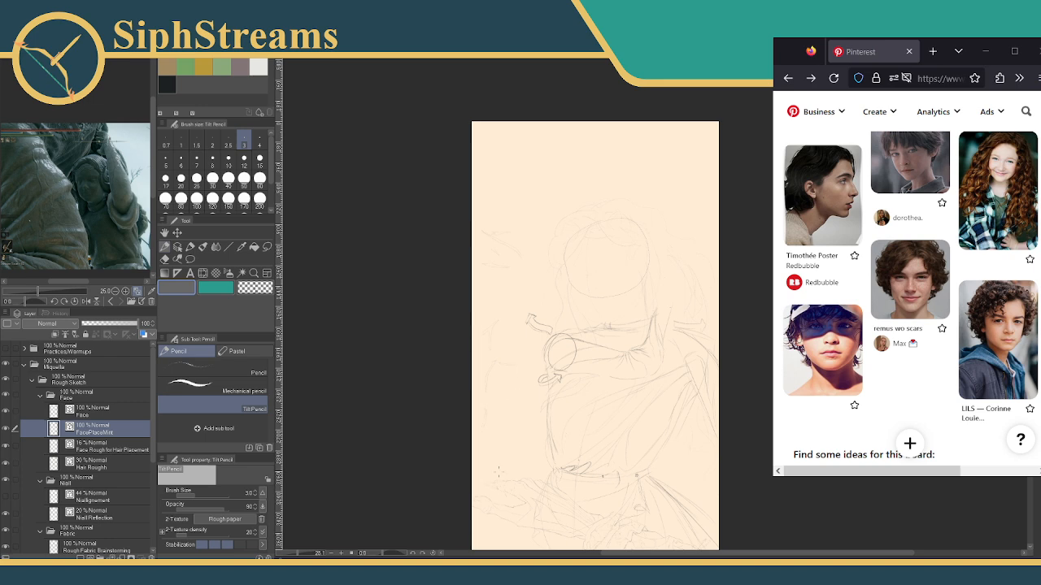
left_click_drag(509, 352, 504, 376)
left_click(301, 553)
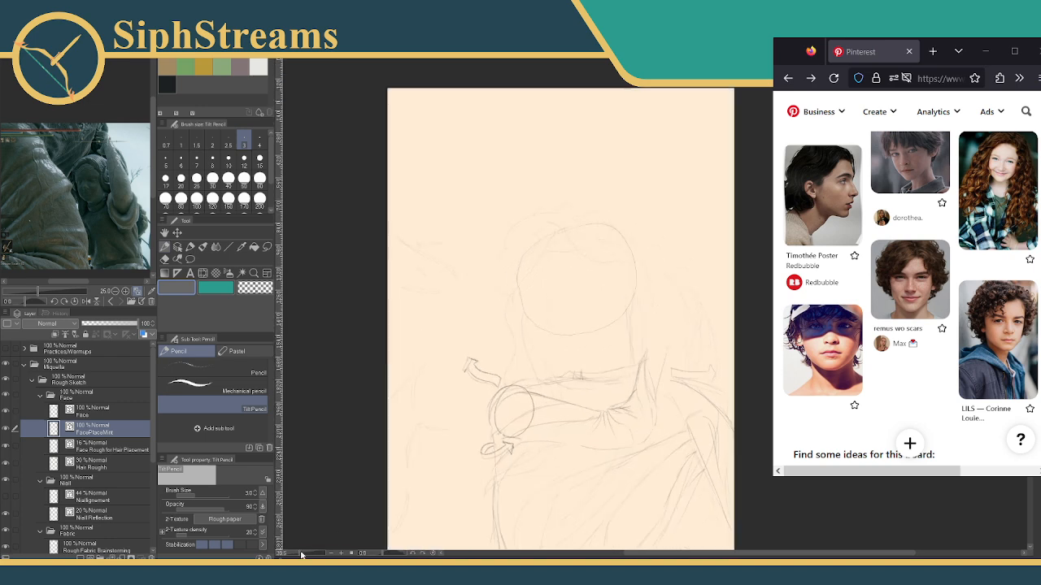
mouse_move(301, 554)
left_mouse_down()
mouse_move(313, 554)
mouse_move(288, 555)
mouse_move(297, 555)
left_mouse_up()
left_click_drag(390, 418, 373, 398)
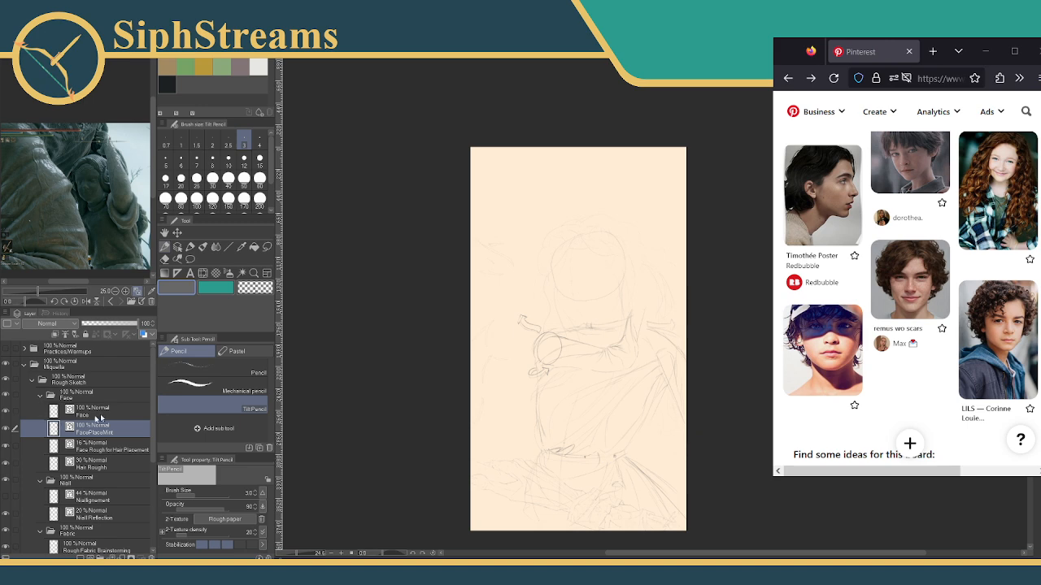
Lasso the lower part of the Rough - PoV folder's drawing, rotate it slightly counterclockwise, and clear the selection.
left_click_drag(147, 413, 152, 491)
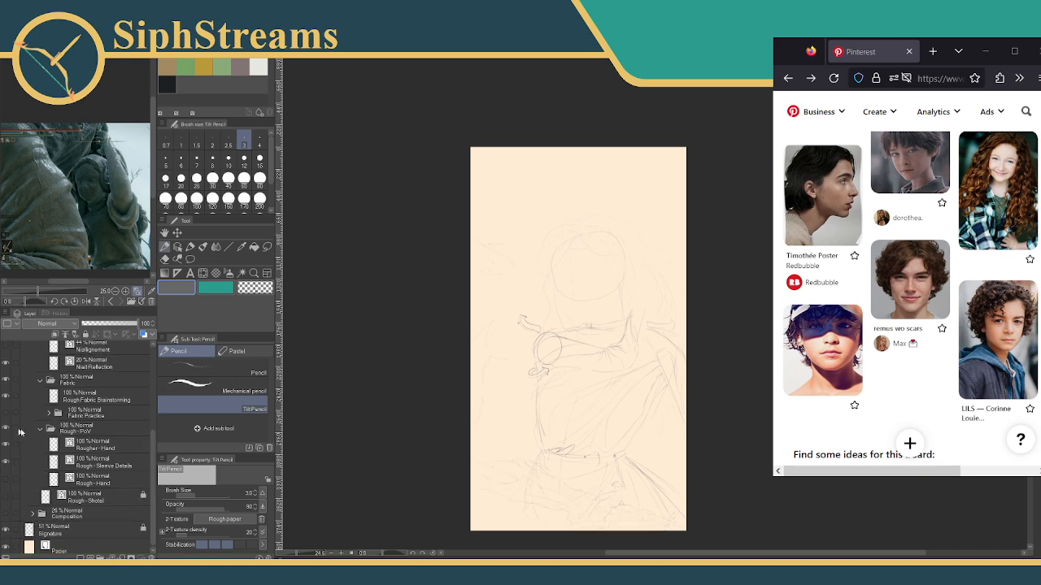
left_click(75, 428)
left_click(267, 247)
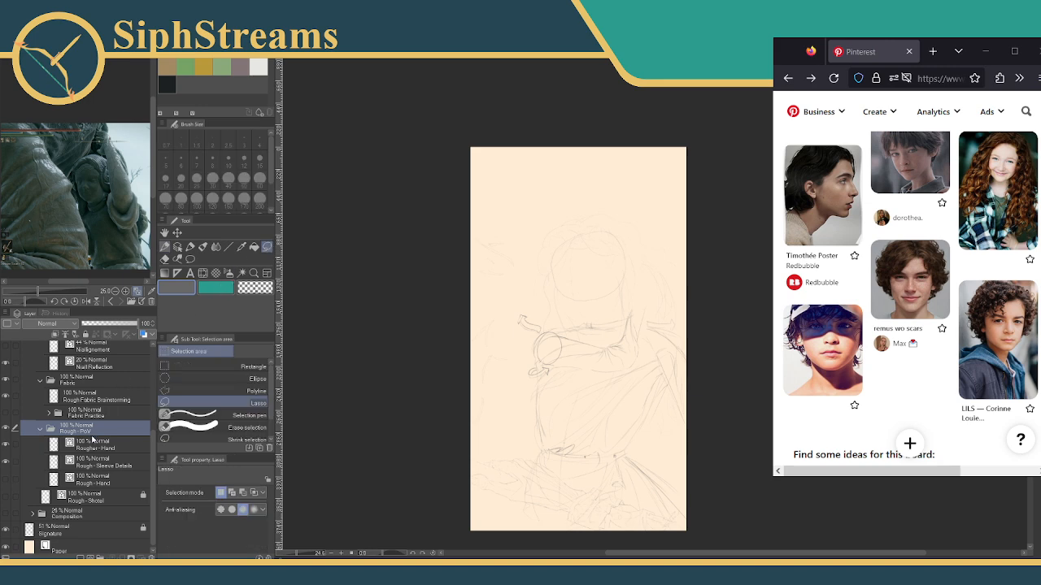
mouse_move(471, 405)
left_mouse_down()
mouse_move(464, 522)
mouse_move(690, 539)
mouse_move(696, 426)
left_mouse_up()
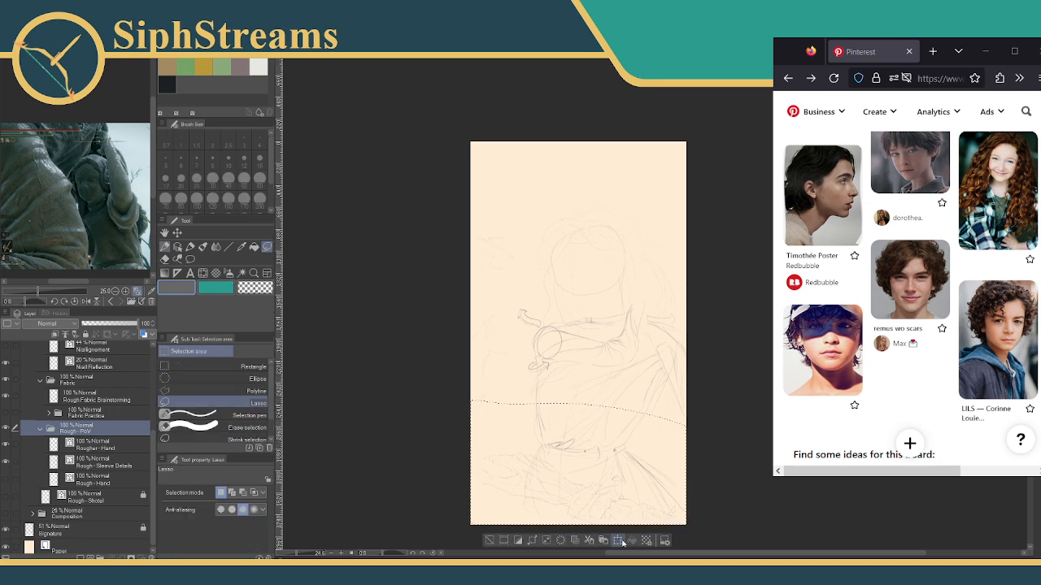
key("ctrl+t")
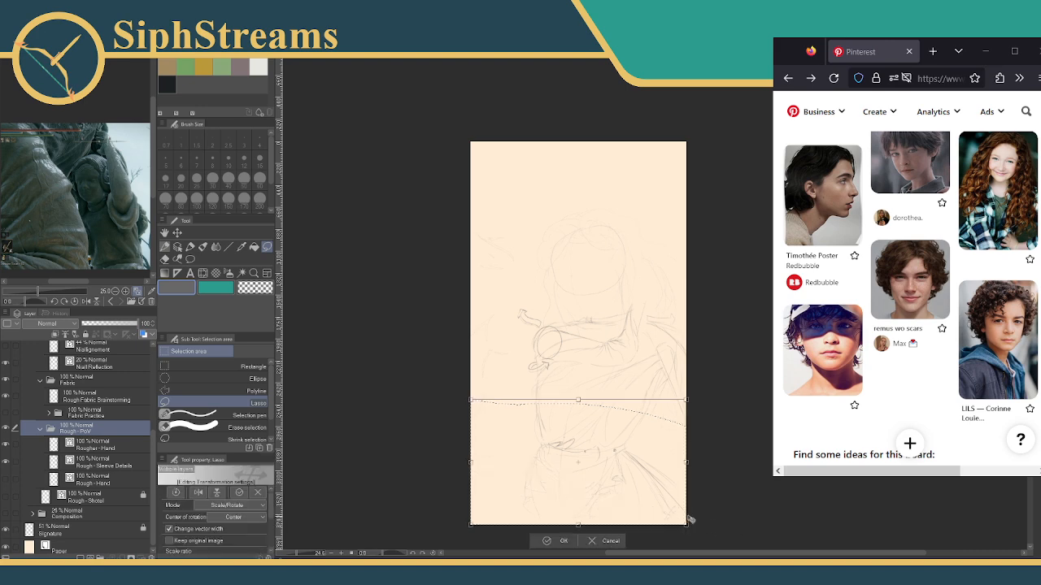
left_click_drag(695, 524, 701, 503)
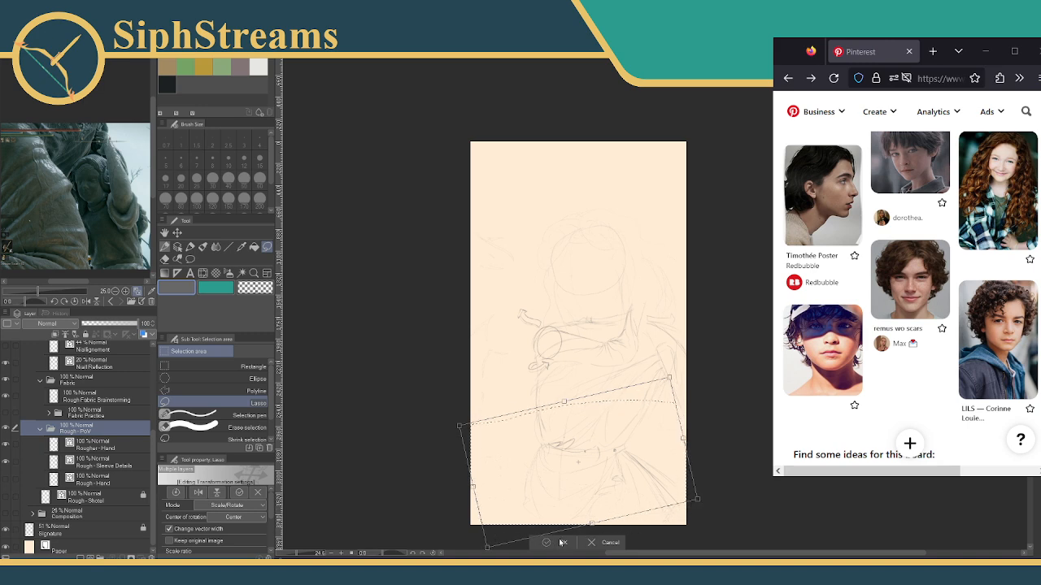
left_click(558, 543)
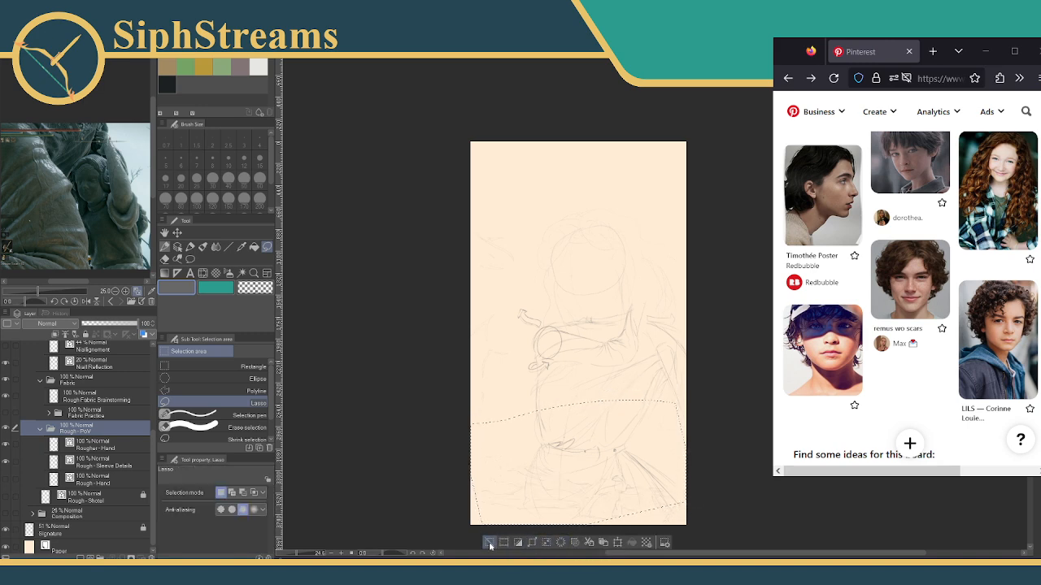
left_click(489, 542)
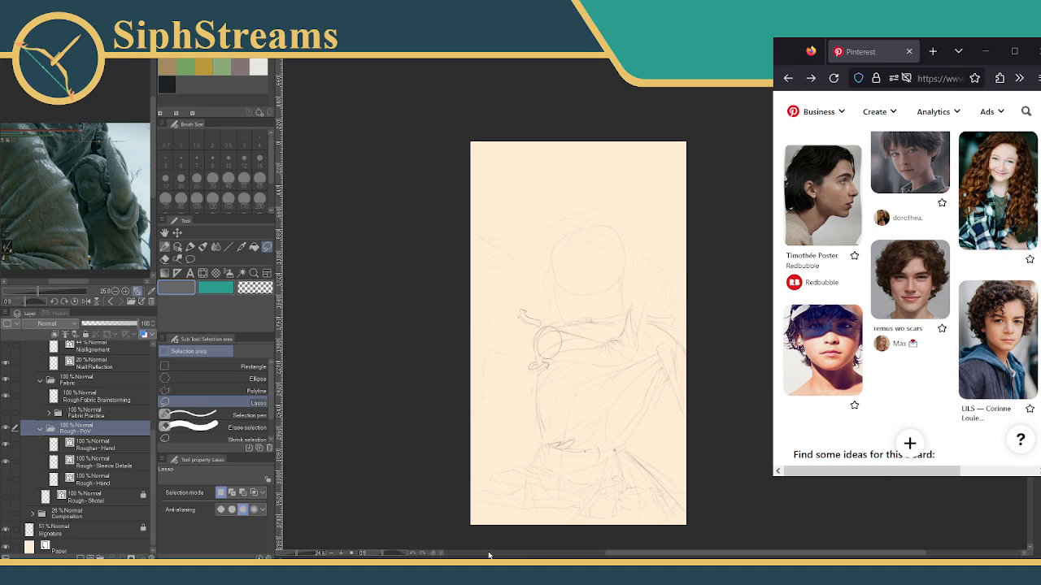
Toggle the Rough - PoV folder for comparison and examine the sketch from the lower robe back up to the head.
left_click(7, 429)
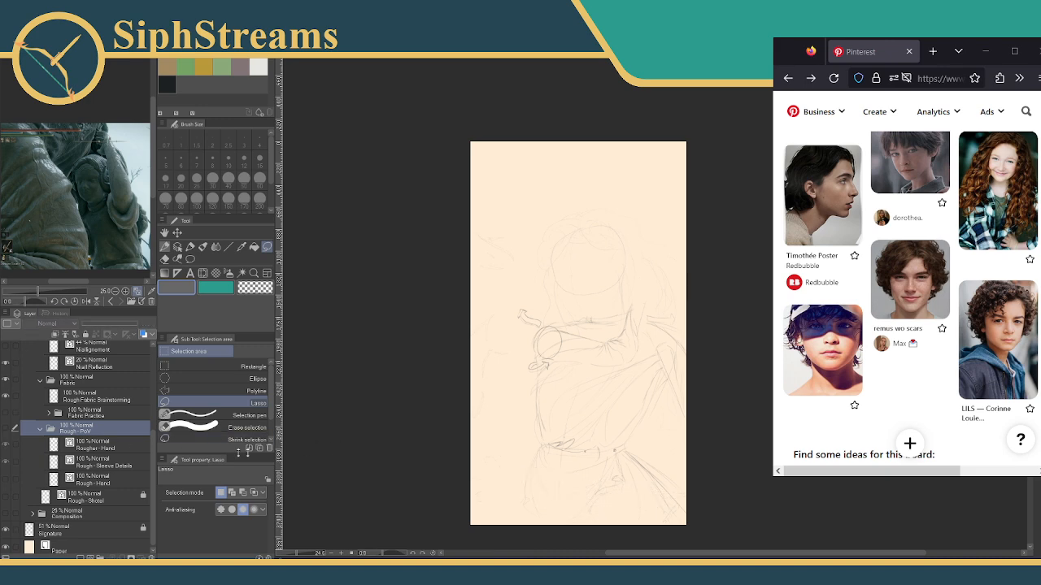
left_click(6, 428)
left_click_drag(295, 554, 301, 556)
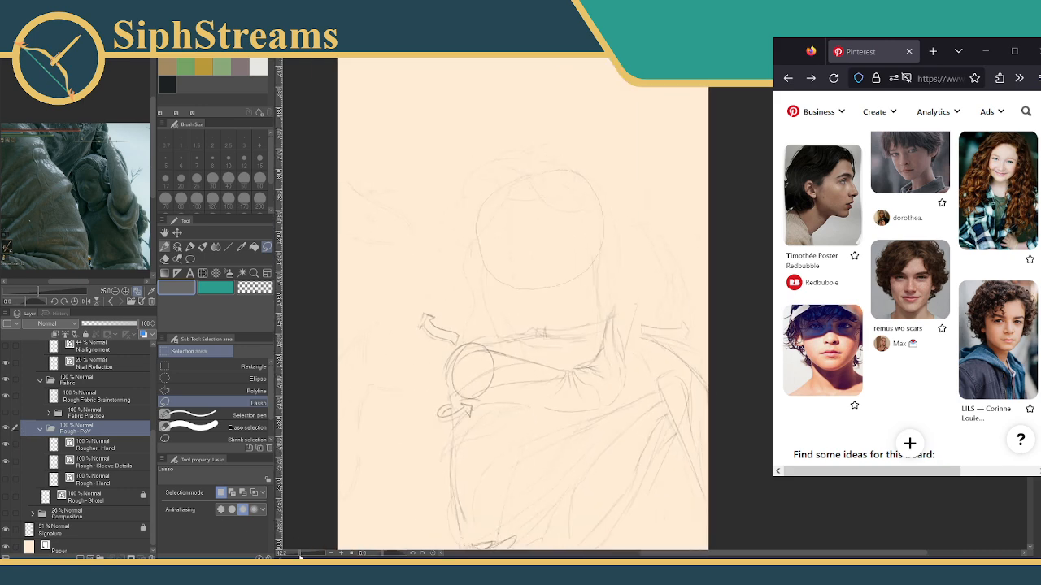
mouse_move(438, 369)
left_mouse_down()
mouse_move(477, 174)
mouse_move(464, 99)
left_mouse_up()
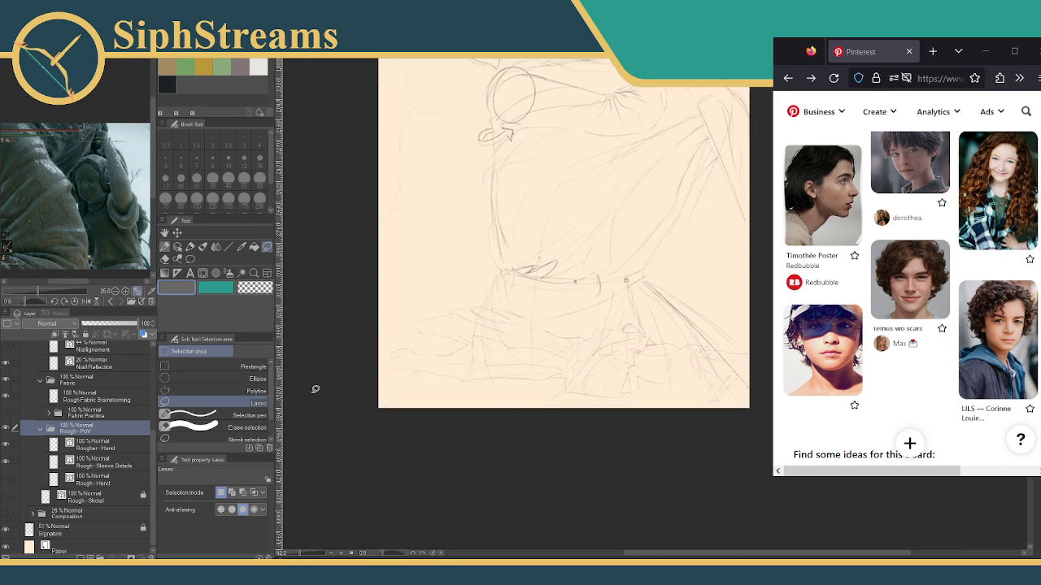
left_click_drag(303, 554, 301, 555)
left_click_drag(425, 345, 423, 398)
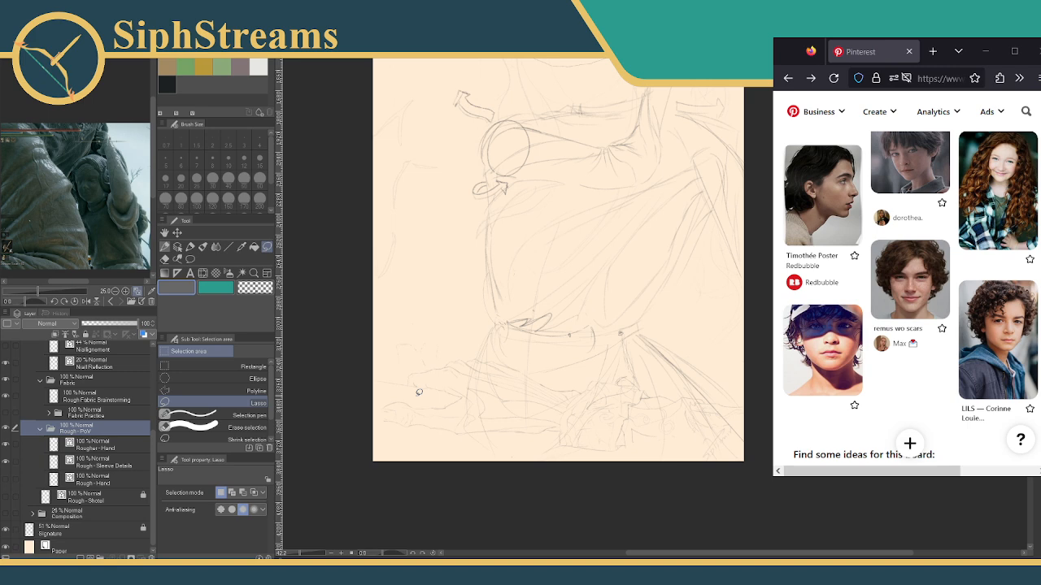
mouse_move(418, 392)
left_mouse_down()
mouse_move(430, 295)
mouse_move(456, 350)
mouse_move(448, 350)
left_mouse_up()
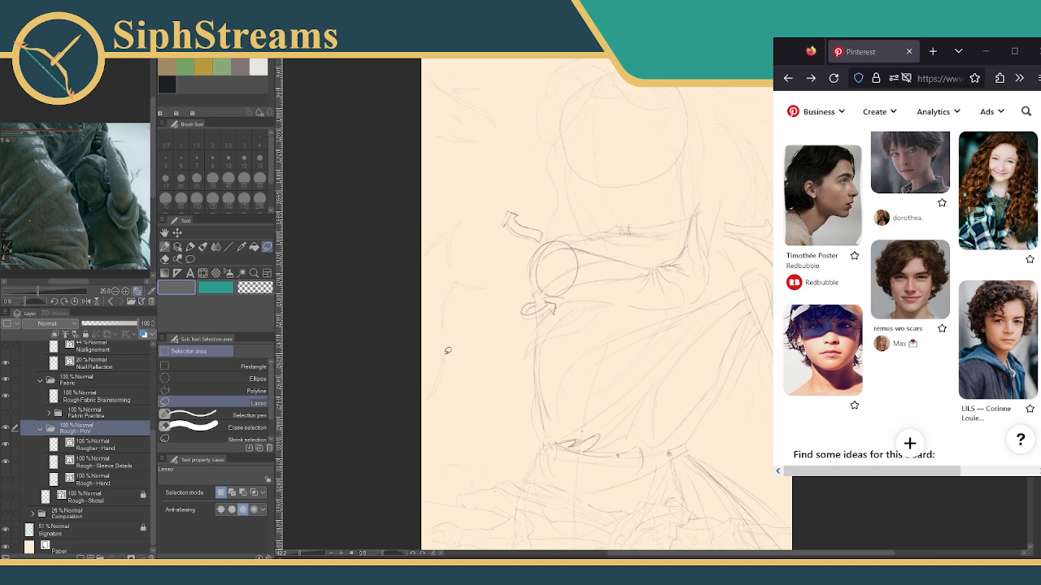
mouse_move(487, 179)
left_mouse_down()
mouse_move(495, 151)
mouse_move(493, 198)
left_mouse_up()
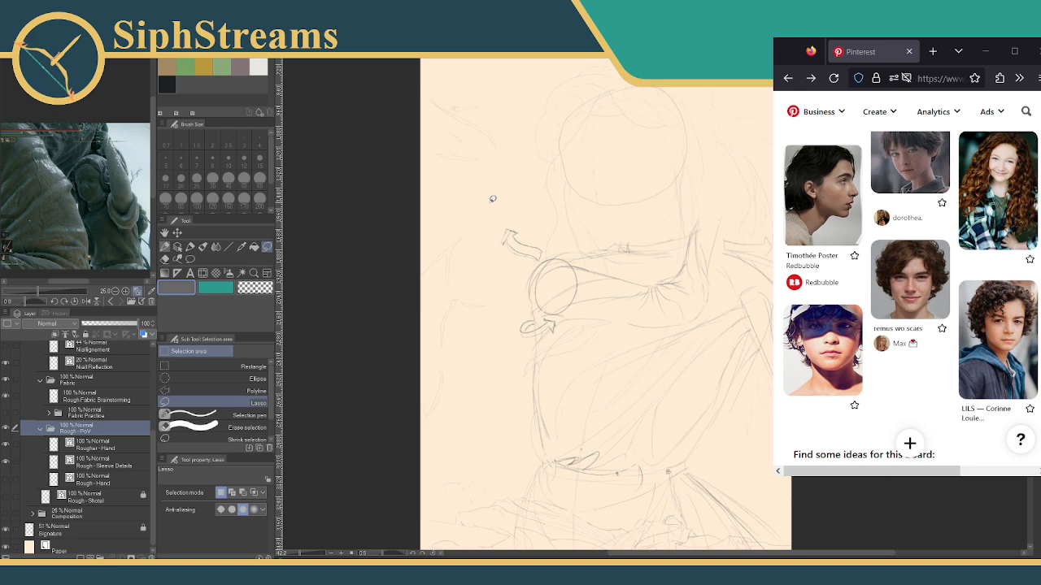
mouse_move(548, 228)
left_mouse_down()
mouse_move(560, 175)
mouse_move(563, 246)
mouse_move(563, 131)
mouse_move(544, 329)
mouse_move(507, 385)
left_mouse_up()
left_click(303, 552)
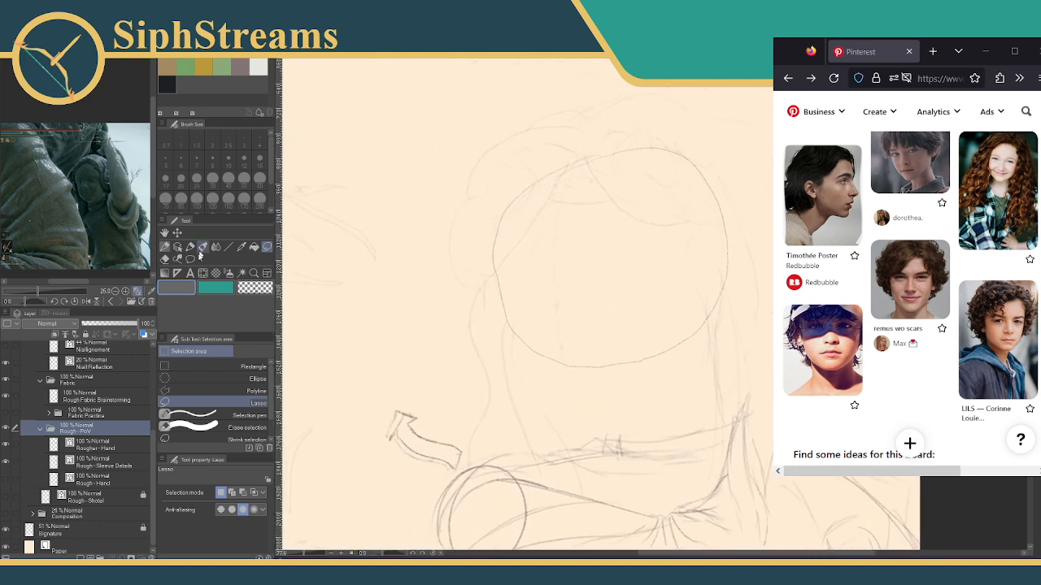
key("p")
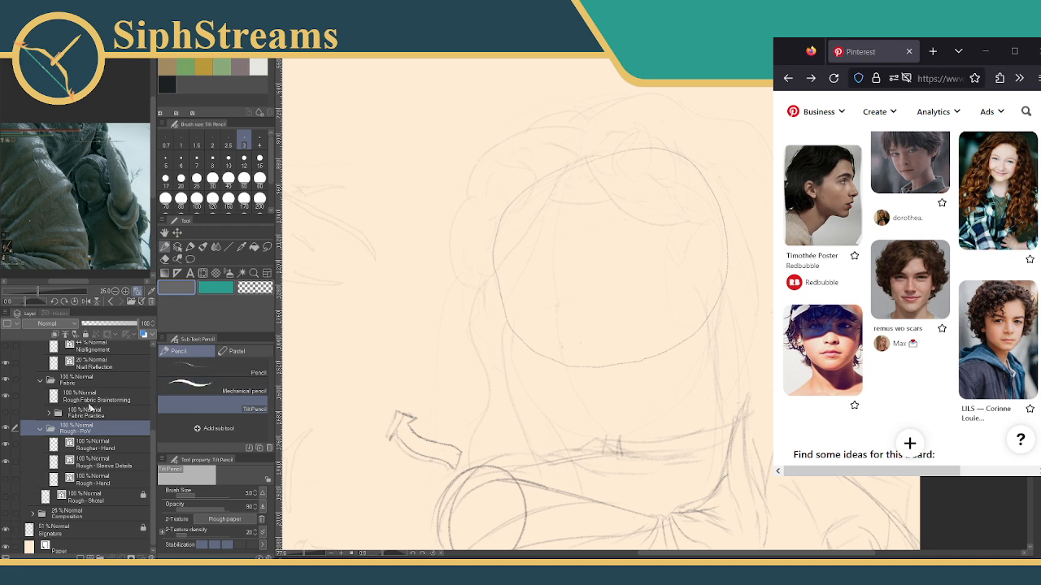
Select the face placement layer in the Face folder and draw a curved vertical guide down the head circle's left half.
scroll(147, 361, "up", 5)
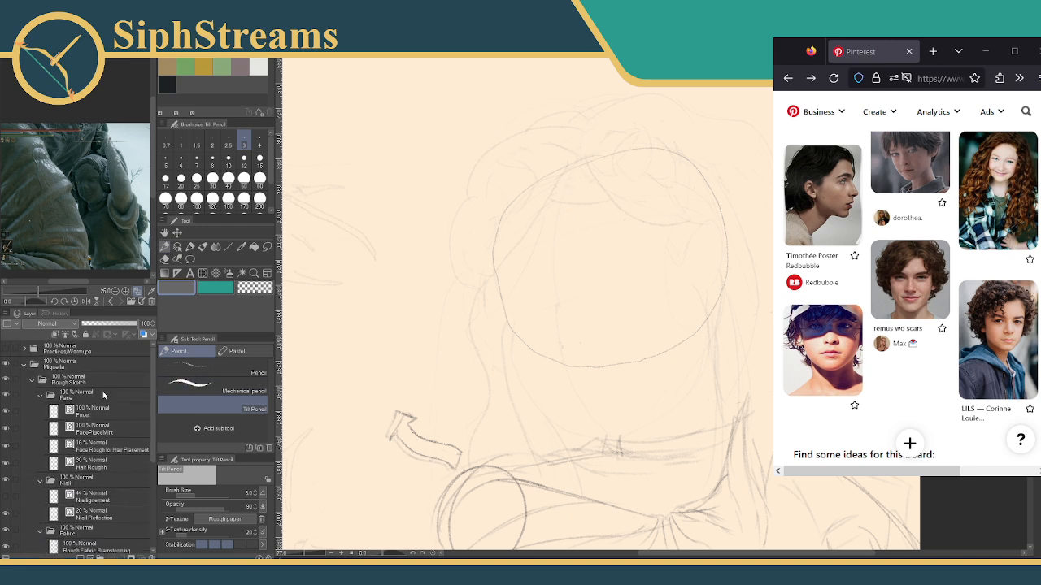
left_click(94, 423)
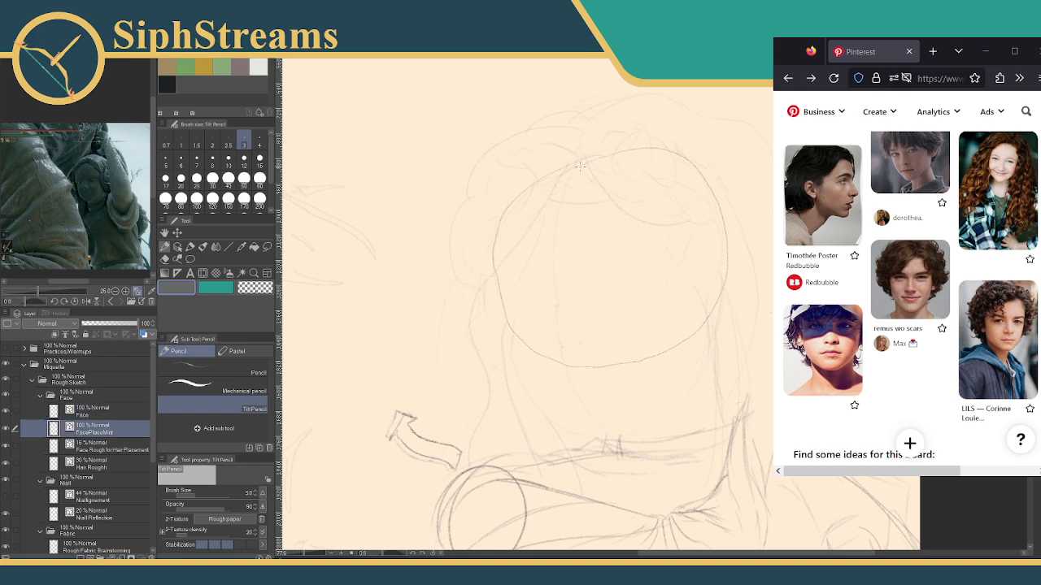
left_click_drag(578, 176, 587, 305)
key("ctrl+z")
key("ctrl+z")
left_click_drag(566, 174, 597, 363)
key("ctrl+z")
left_click_drag(569, 215, 589, 388)
key("ctrl+s")
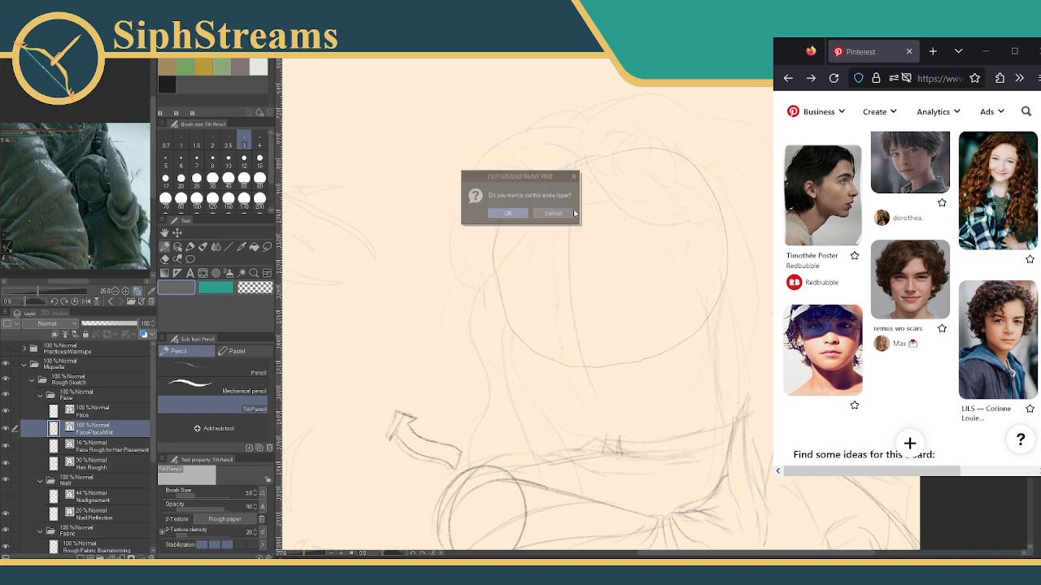
left_click(556, 212)
key("ctrl+z")
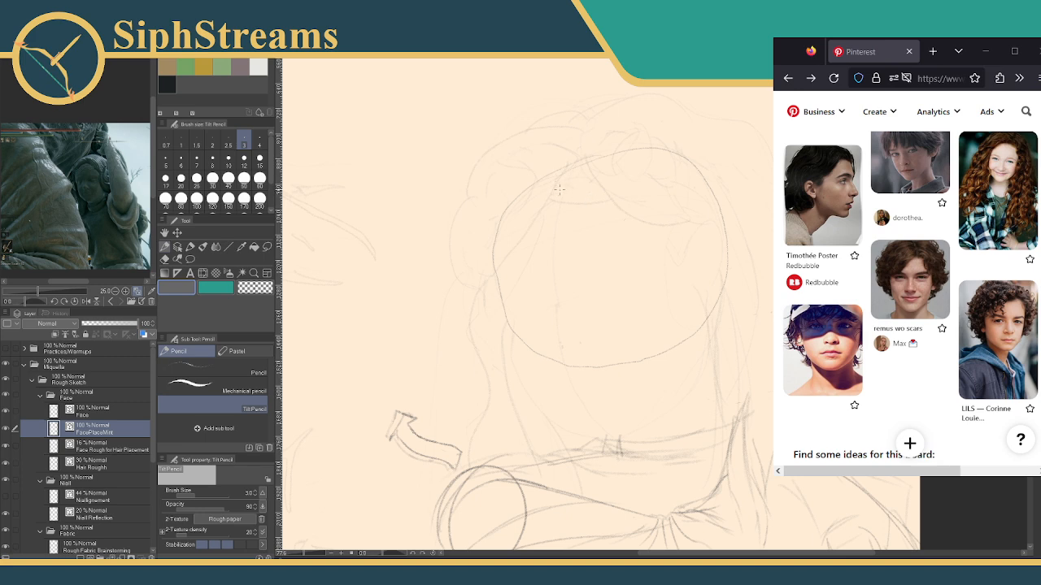
left_click_drag(563, 167, 561, 339)
Try a small box-shaped head plane study beside the head circle and undo its strokes.
left_click_drag(426, 203, 467, 232)
mouse_move(420, 175)
left_mouse_down()
mouse_move(450, 193)
mouse_move(446, 229)
mouse_move(422, 172)
mouse_move(402, 228)
mouse_move(412, 206)
left_mouse_up()
key("ctrl+z")
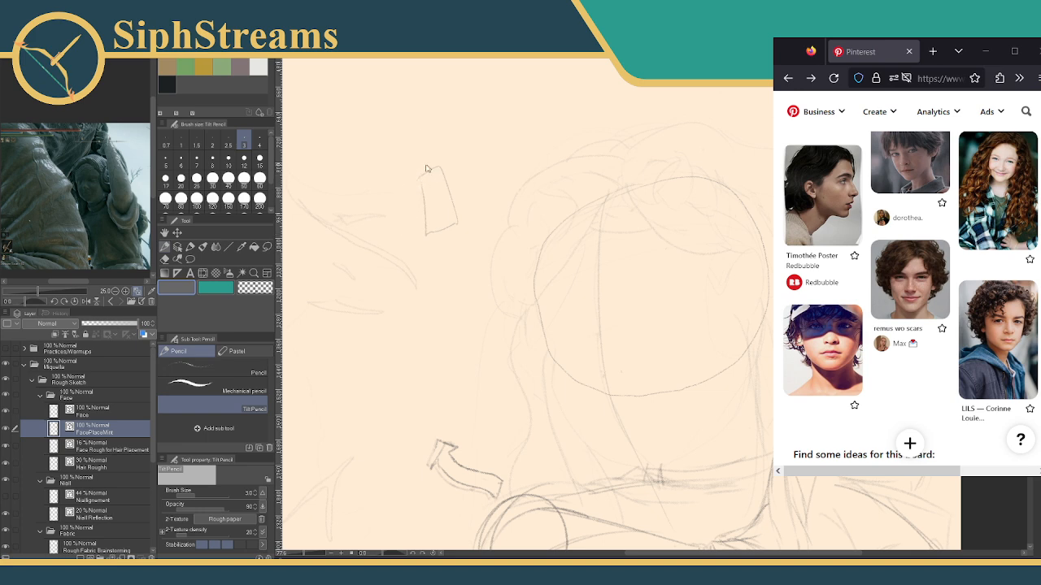
left_click_drag(412, 178, 420, 203)
left_click_drag(409, 205, 427, 234)
mouse_move(422, 178)
left_mouse_down()
mouse_move(444, 192)
mouse_move(407, 141)
mouse_move(417, 207)
left_mouse_up()
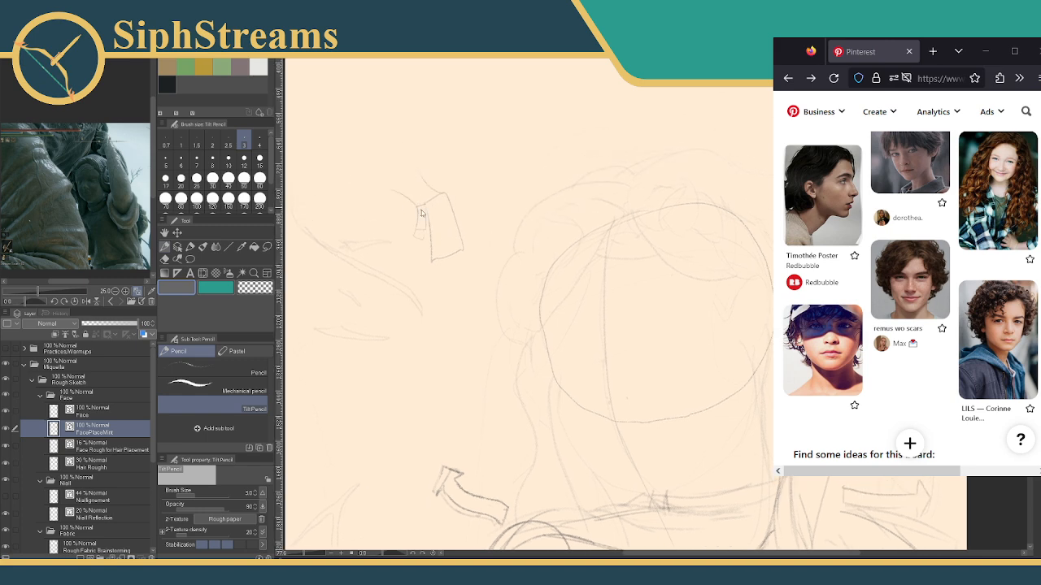
left_click_drag(430, 261, 426, 243)
key("ctrl+z")
key("ctrl+z")
key("ctrl+z")
key("ctrl+z")
key("ctrl+z")
key("ctrl+z")
Try longer vertical guide curves through the left half of the head circle, undo the vertical guides, and clear the selection.
mouse_move(577, 323)
left_mouse_down()
mouse_move(561, 255)
mouse_move(513, 297)
left_mouse_up()
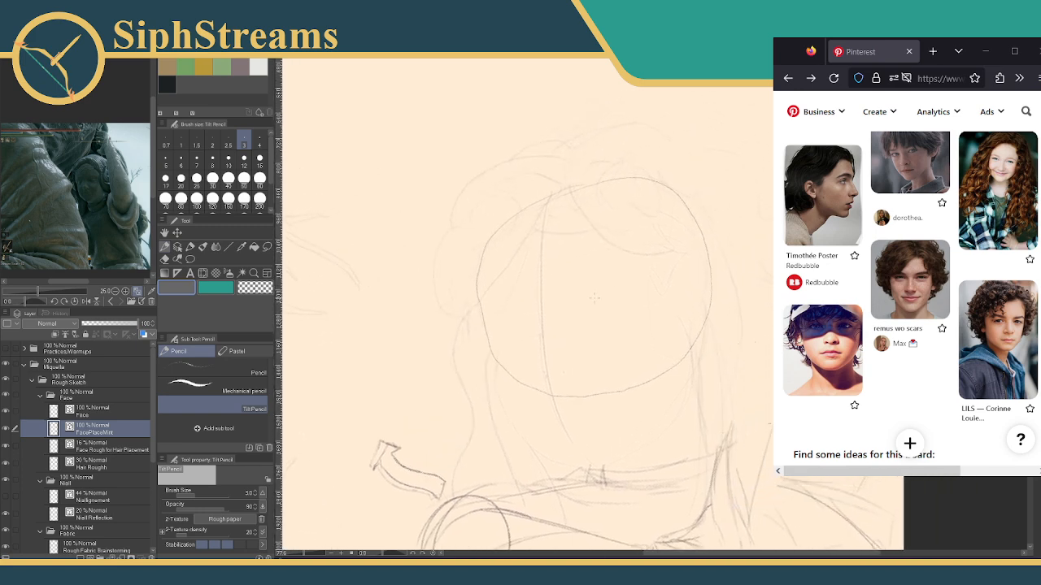
mouse_move(551, 298)
left_mouse_down()
mouse_move(544, 242)
mouse_move(538, 321)
left_mouse_up()
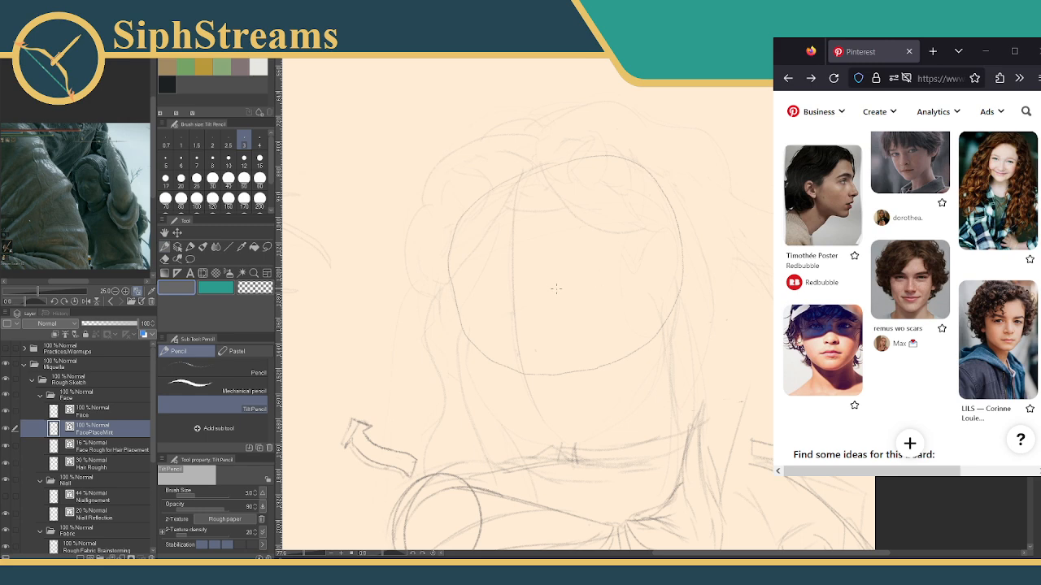
left_click_drag(495, 219, 539, 396)
left_click_drag(499, 267, 550, 416)
key("ctrl+z")
key("ctrl+z")
key("ctrl+z")
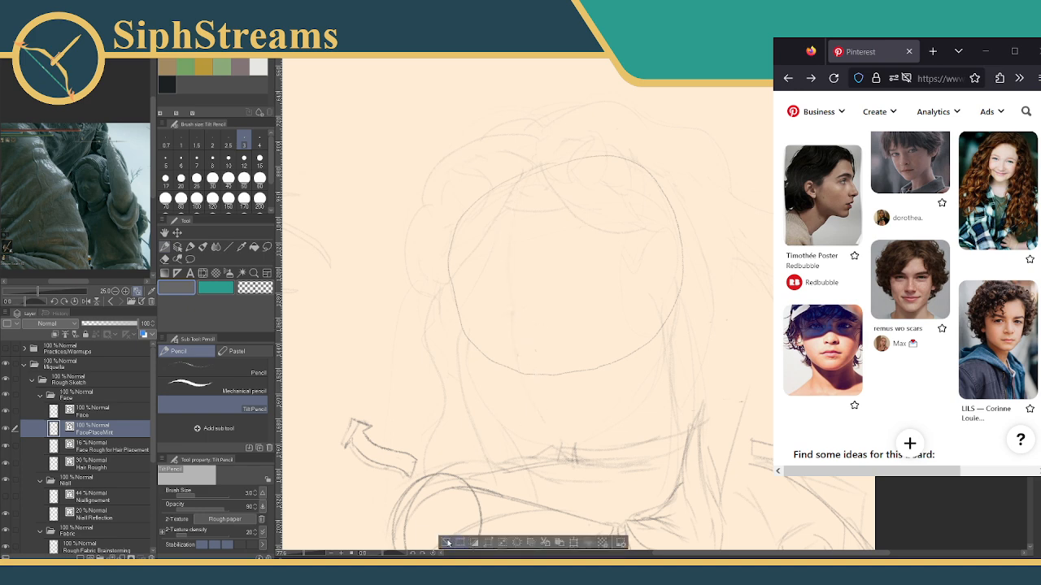
left_click(447, 542)
Compare the head with the whole figure and draw a slanted centre line through the circle's left half down to the collar.
mouse_move(305, 555)
left_mouse_down()
mouse_move(292, 557)
mouse_move(303, 554)
left_mouse_up()
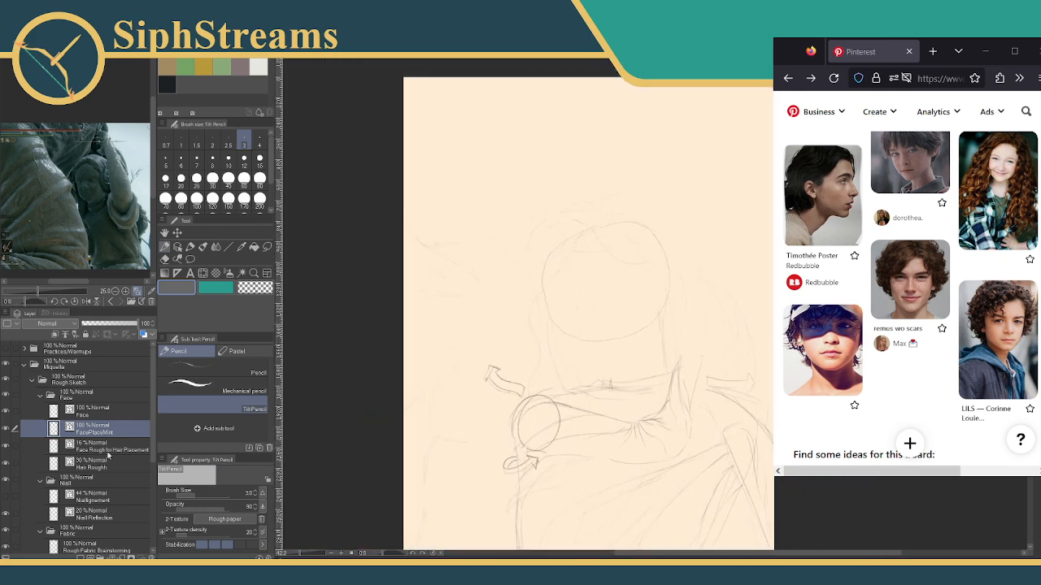
scroll(151, 438, "down", 5)
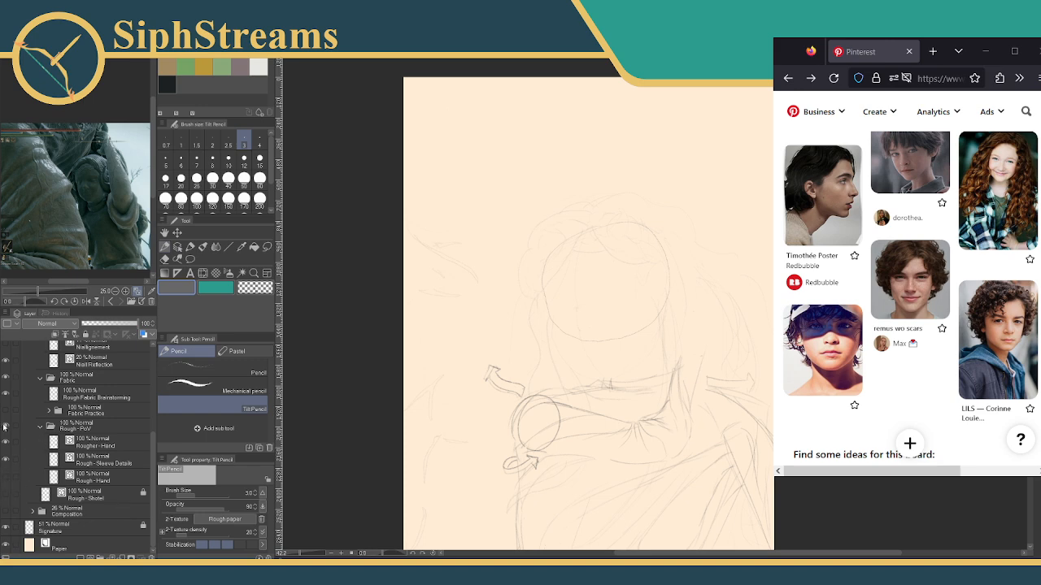
scroll(113, 436, "up", 4)
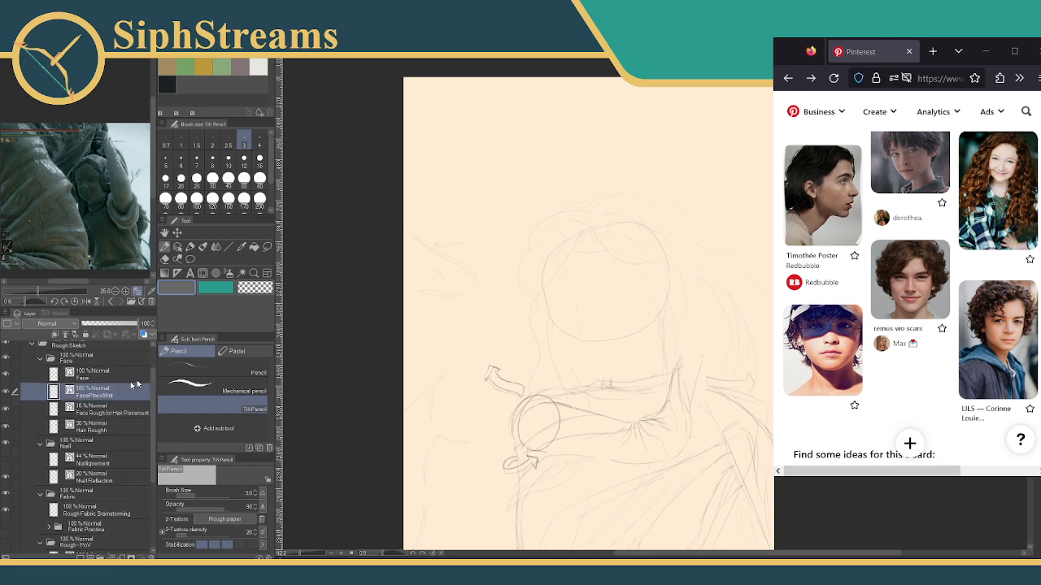
mouse_move(448, 305)
left_mouse_down()
mouse_move(448, 342)
mouse_move(463, 317)
left_mouse_up()
key("ctrl+z")
left_click_drag(302, 556, 307, 556)
left_click_drag(389, 463, 417, 403)
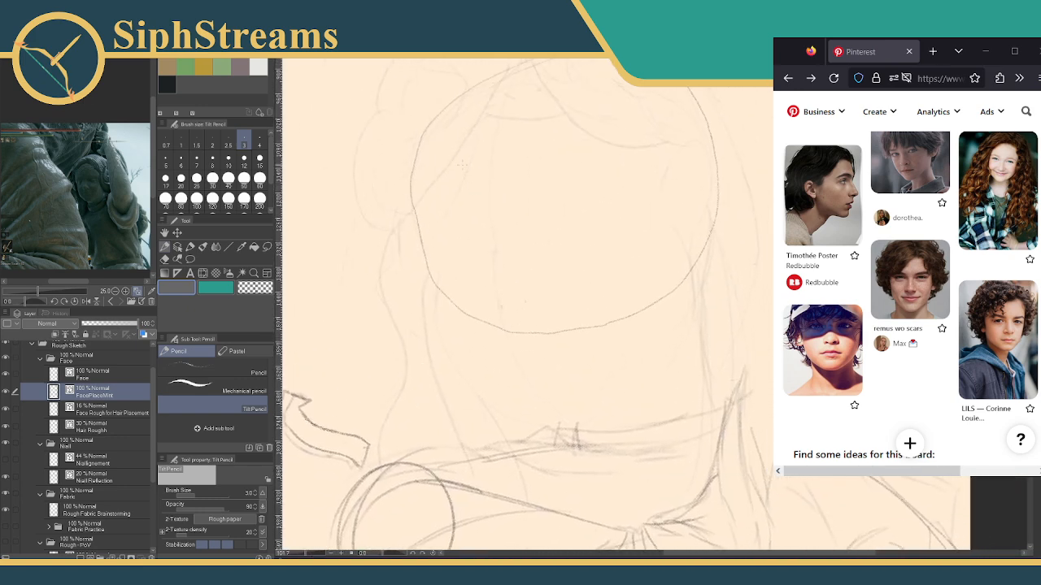
left_click_drag(462, 166, 538, 431)
Block in angular box guides around the head circle, running from its left side up to a peak above its upper right.
left_click_drag(304, 555, 300, 554)
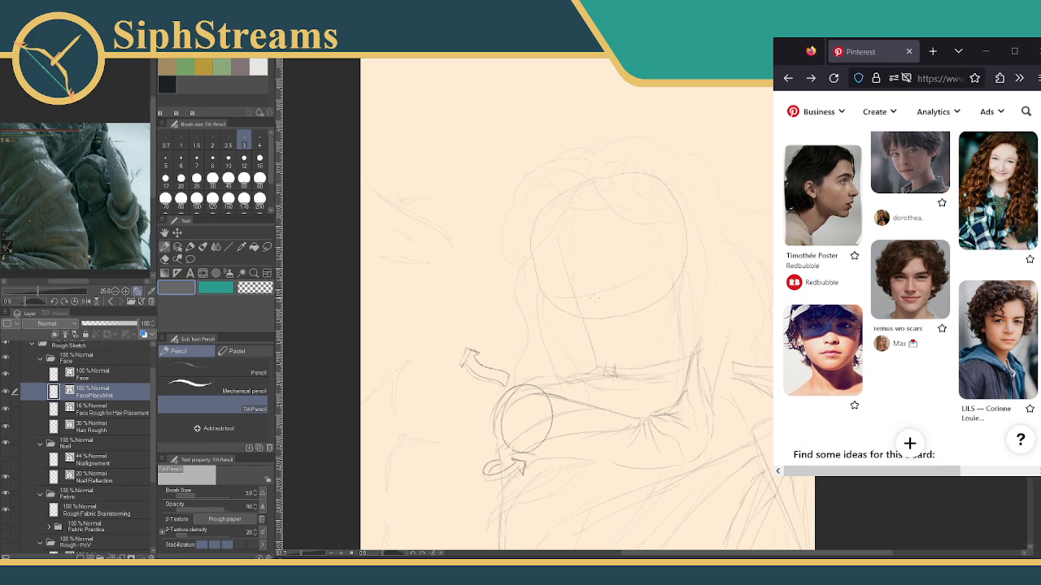
left_click_drag(592, 302, 594, 239)
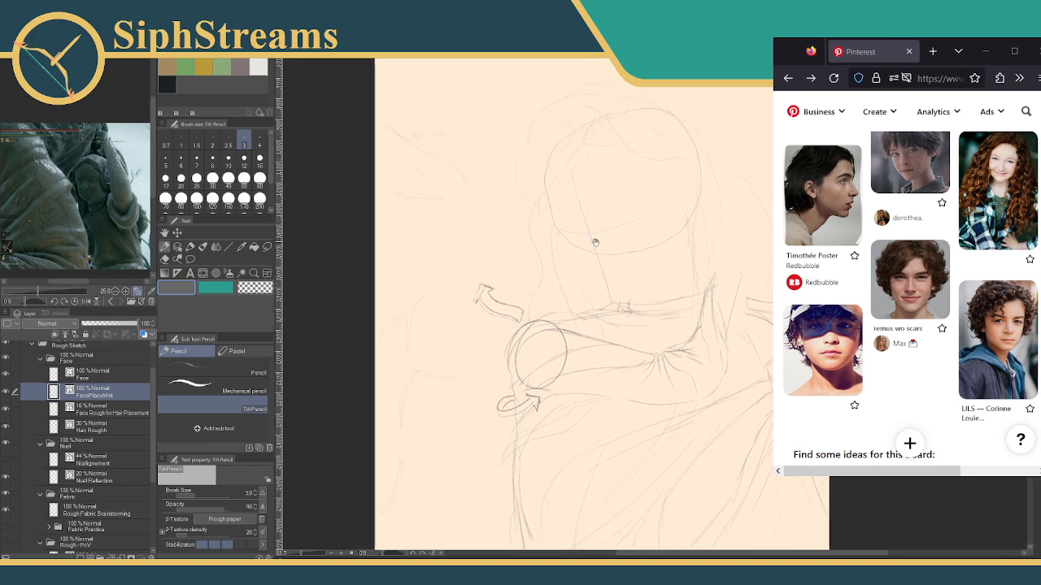
mouse_move(486, 379)
left_mouse_down()
mouse_move(476, 434)
mouse_move(429, 472)
left_mouse_up()
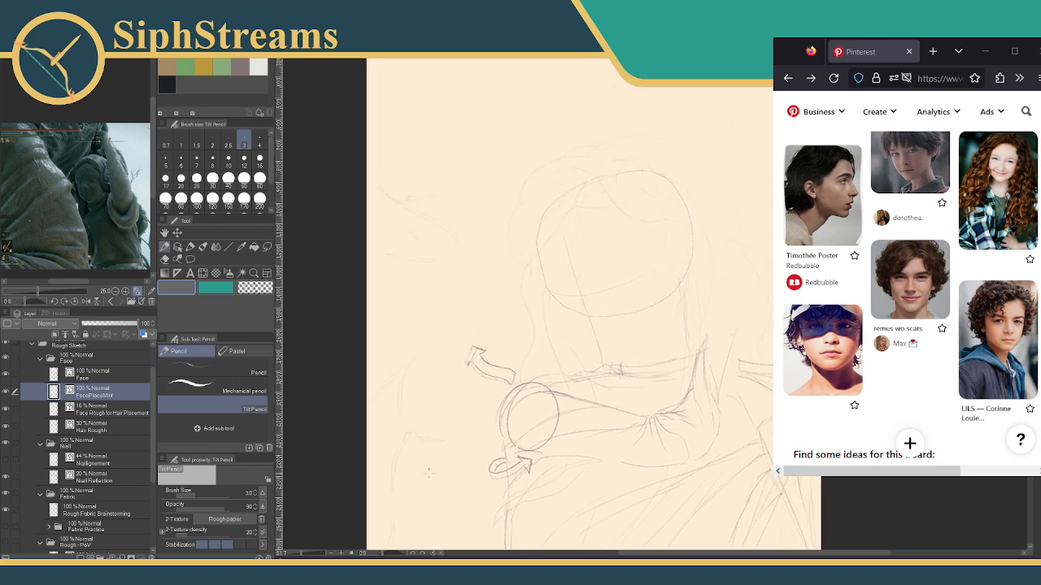
left_click_drag(301, 556, 306, 557)
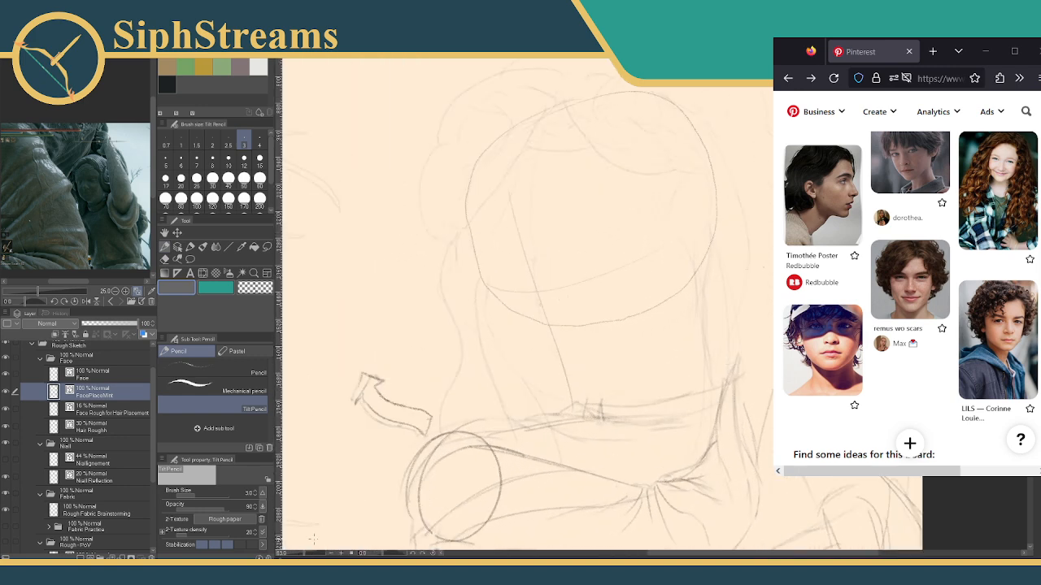
left_click_drag(520, 358, 485, 448)
left_click_drag(372, 294, 642, 257)
key("ctrl+z")
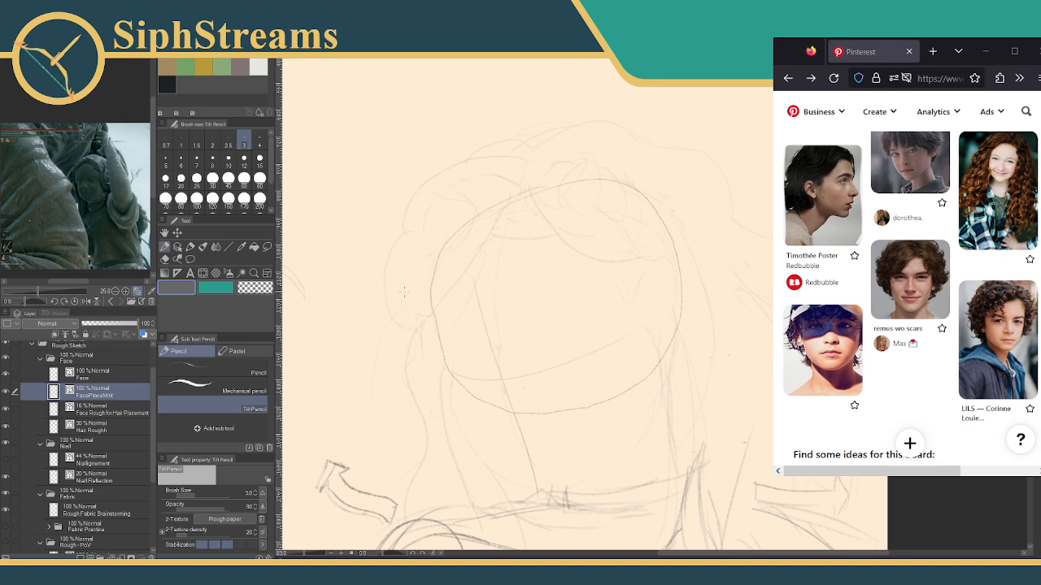
mouse_move(382, 306)
left_mouse_down()
mouse_move(590, 240)
mouse_move(655, 124)
left_mouse_up()
left_click_drag(459, 187, 655, 128)
scroll(482, 306, "down", 3)
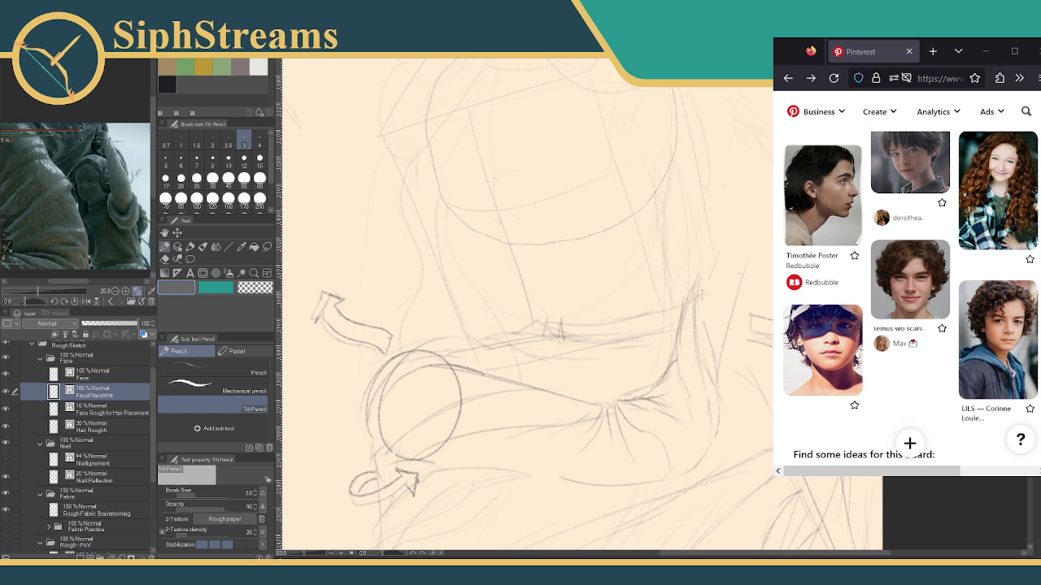
scroll(701, 293, "up", 2)
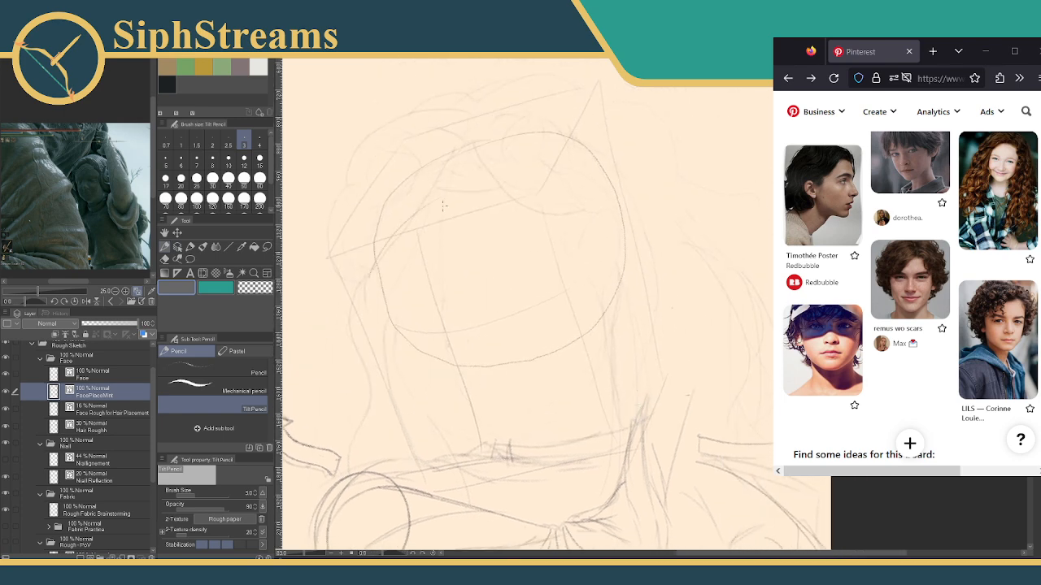
Sketch the forehead arc, the curve across the upper head, the side-plane oval on the right and the outer left contour.
left_click_drag(488, 195, 585, 218)
left_click_drag(482, 125, 445, 195)
left_click_drag(560, 234, 585, 362)
left_click_drag(377, 260, 355, 345)
left_click_drag(389, 309, 367, 452)
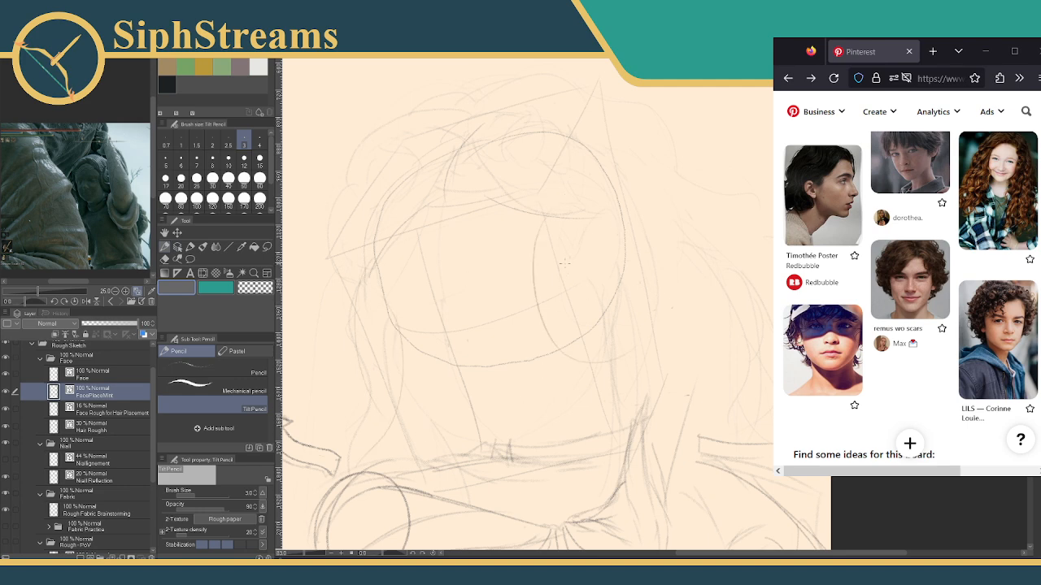
left_click_drag(560, 247, 622, 230)
Hide the rough hair layer and sketch the brow line as two joined curves across the upper part of the face.
left_click(7, 427)
left_click_drag(545, 325, 548, 328)
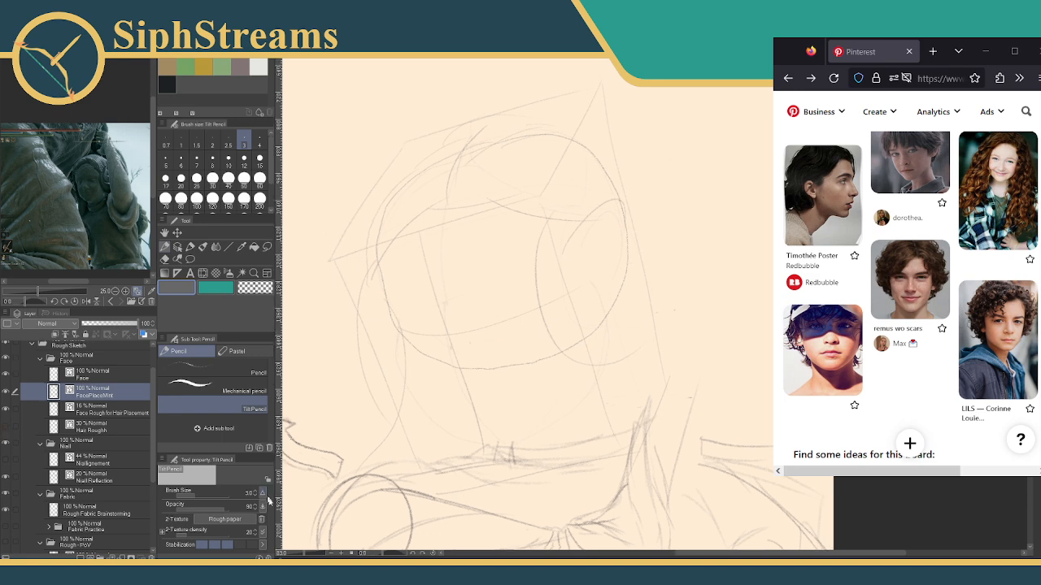
left_click_drag(305, 556, 308, 556)
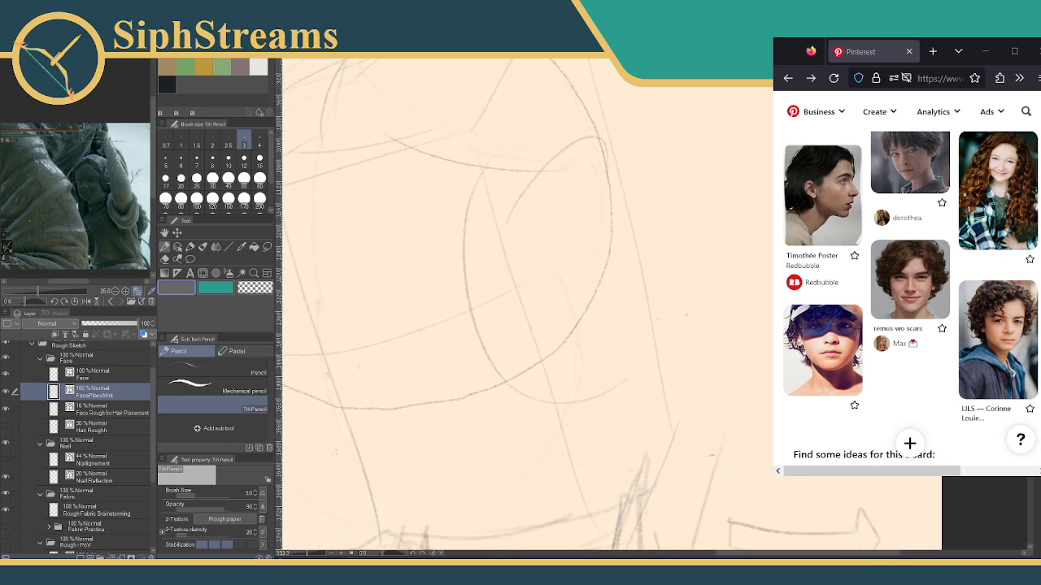
mouse_move(338, 455)
left_mouse_down()
mouse_move(543, 409)
mouse_move(535, 419)
left_mouse_up()
mouse_move(518, 283)
left_mouse_down()
mouse_move(492, 304)
mouse_move(495, 316)
mouse_move(481, 297)
mouse_move(474, 224)
mouse_move(509, 297)
mouse_move(503, 327)
left_mouse_up()
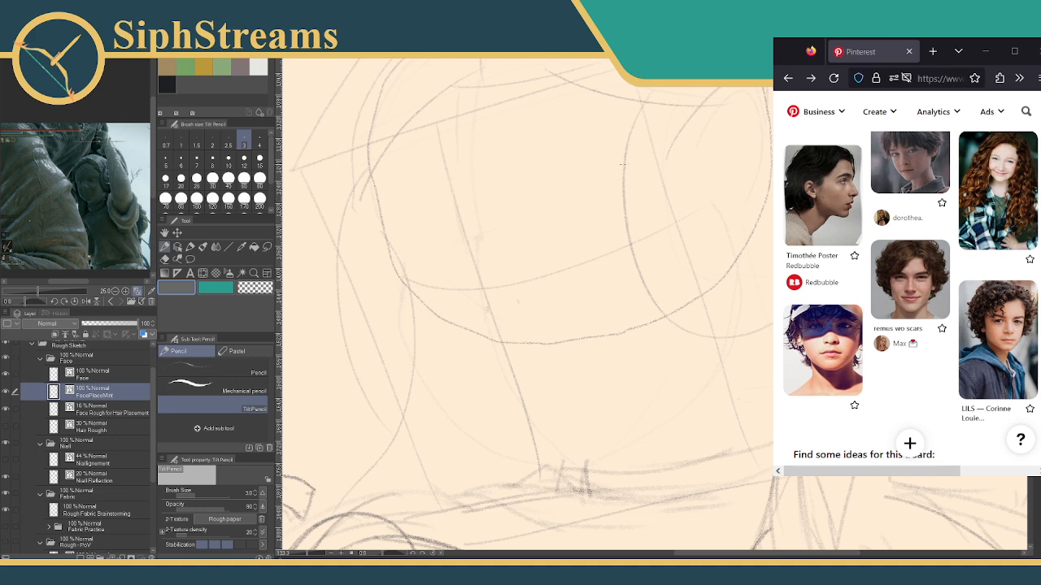
left_click_drag(600, 171, 591, 241)
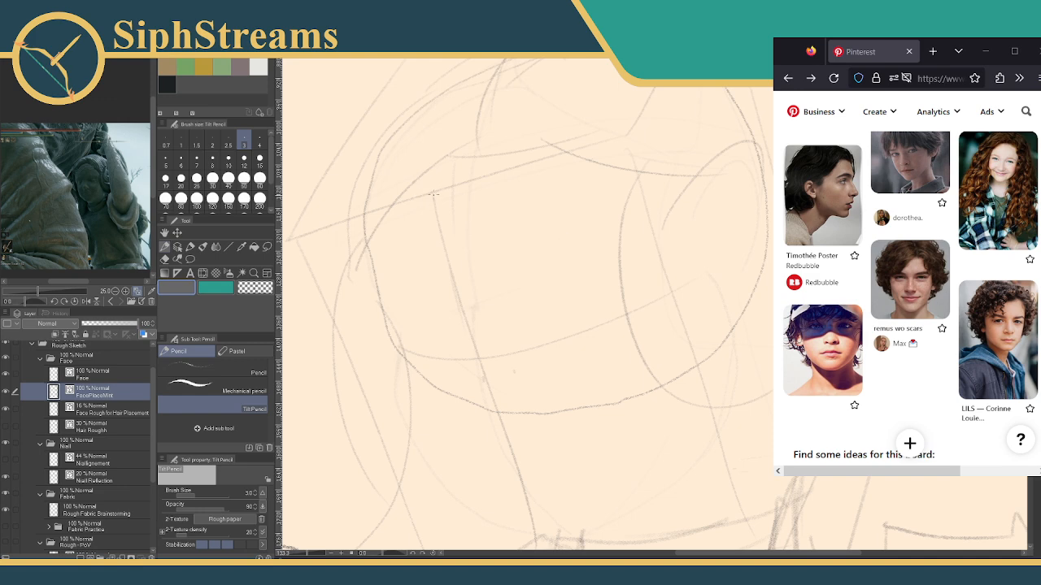
left_click_drag(433, 194, 556, 175)
mouse_move(440, 192)
left_mouse_down()
mouse_move(536, 176)
mouse_move(659, 208)
left_mouse_up()
mouse_move(583, 233)
left_mouse_down()
mouse_move(603, 184)
mouse_move(585, 140)
mouse_move(622, 191)
mouse_move(628, 277)
left_mouse_up()
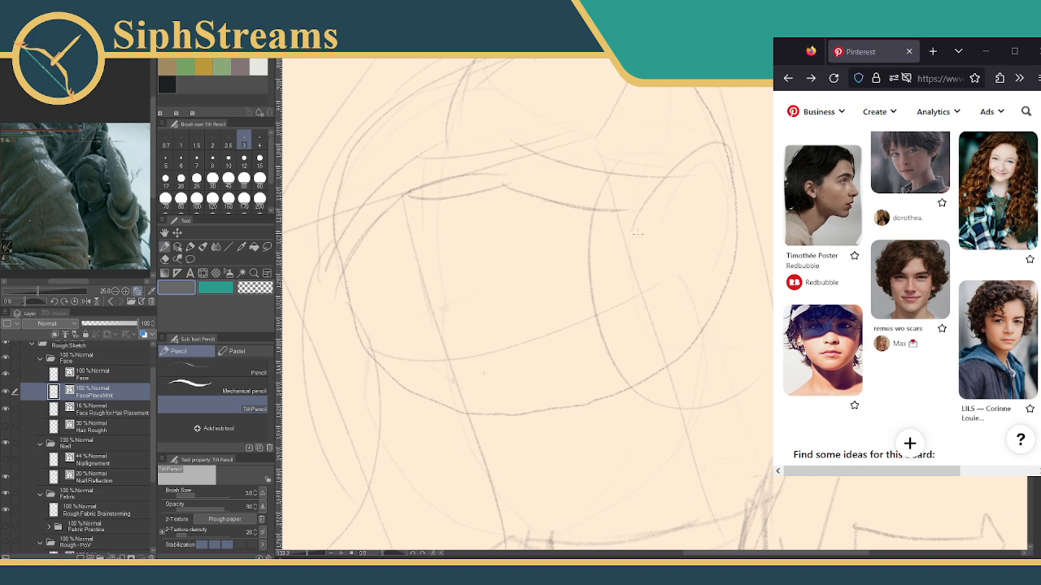
Sketch the left face contour from temple to jaw with repeated strokes, and mark the chin's lower edge at the collar.
left_click_drag(638, 234, 623, 178)
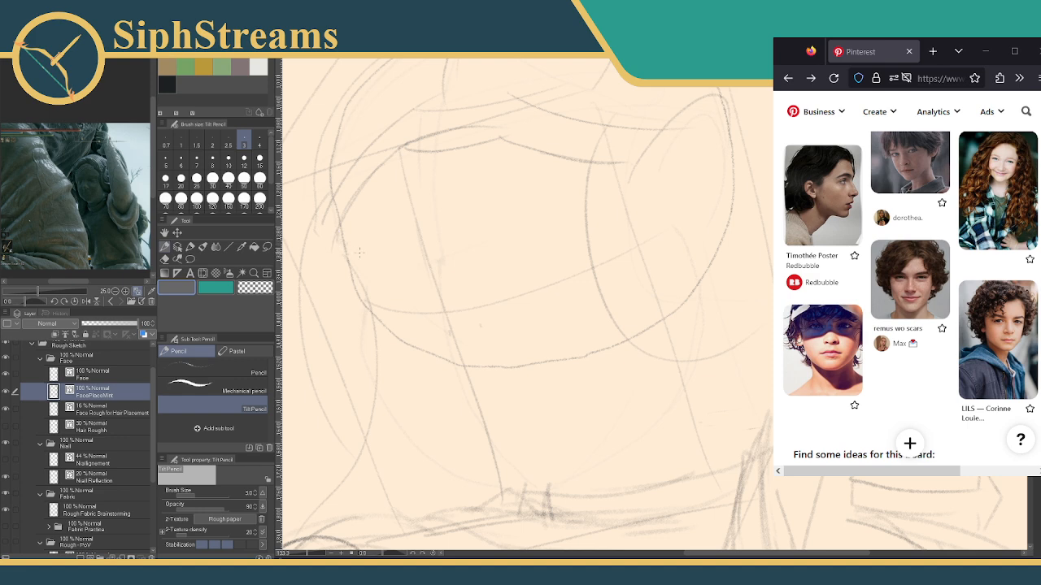
mouse_move(525, 300)
left_mouse_down()
mouse_move(550, 235)
mouse_move(543, 241)
left_mouse_up()
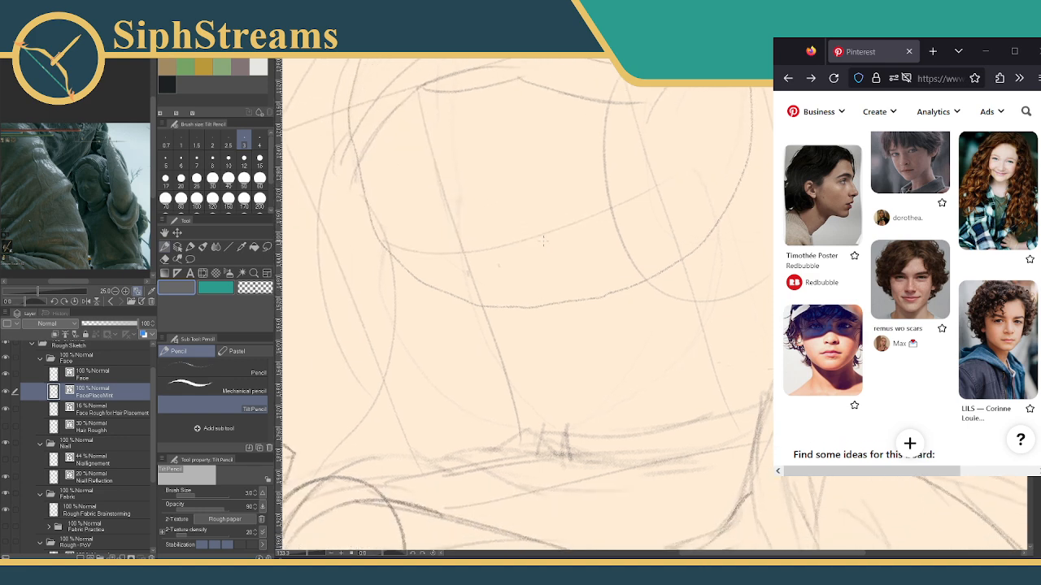
left_click_drag(354, 177, 422, 397)
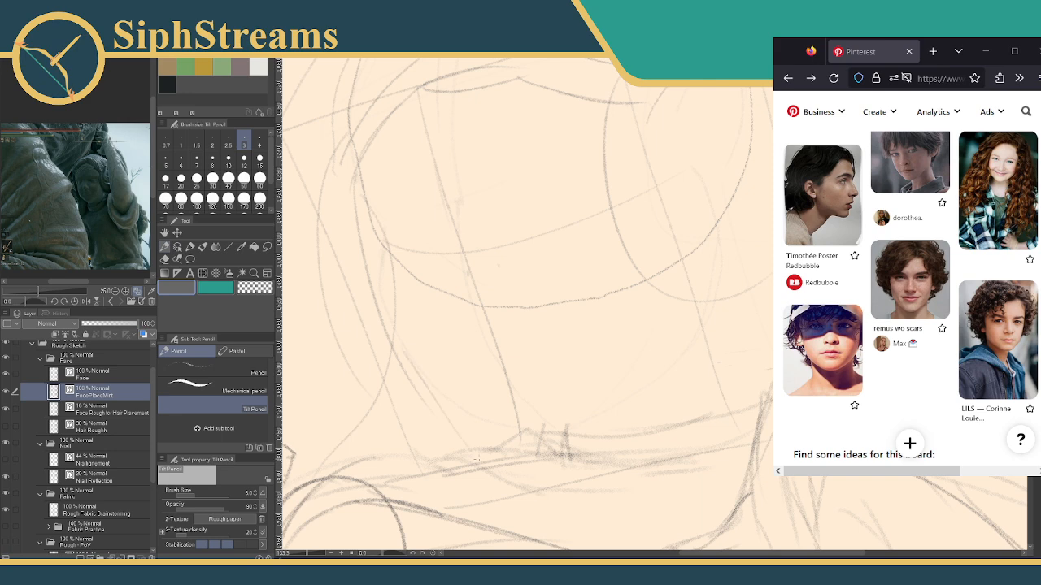
mouse_move(495, 449)
left_mouse_down()
mouse_move(559, 441)
mouse_move(539, 445)
left_mouse_up()
left_click_drag(540, 447, 559, 437)
mouse_move(374, 122)
left_mouse_down()
mouse_move(394, 203)
mouse_move(380, 172)
mouse_move(371, 189)
mouse_move(421, 375)
left_mouse_up()
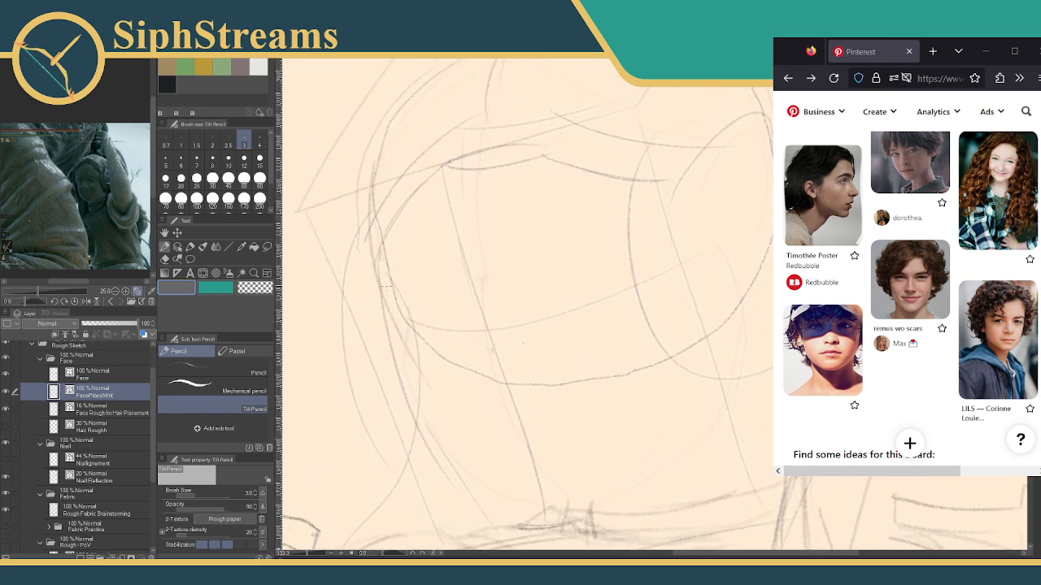
left_click_drag(386, 293, 457, 482)
mouse_move(462, 439)
left_mouse_down()
mouse_move(444, 367)
mouse_move(458, 401)
left_mouse_up()
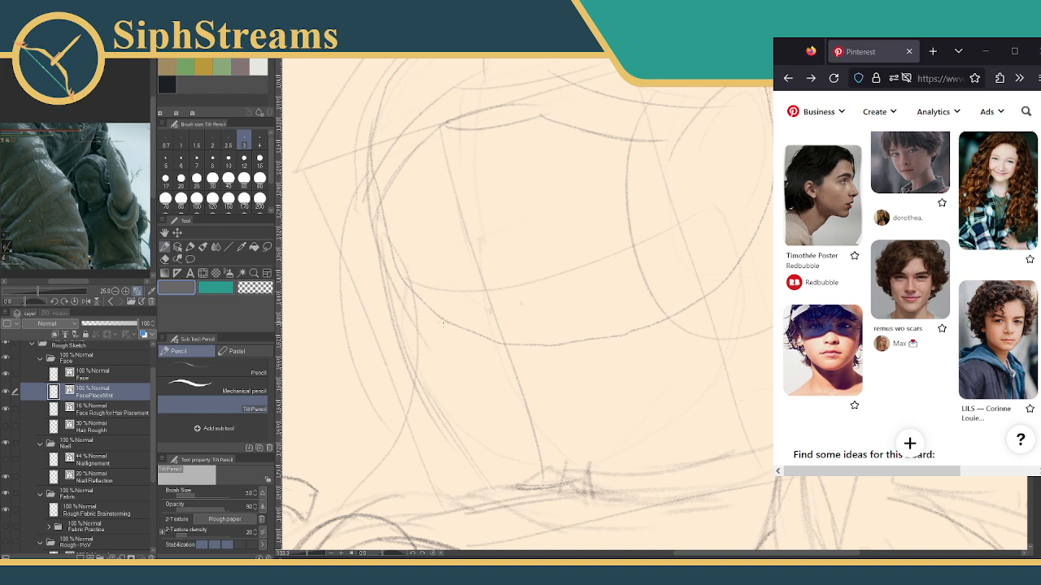
mouse_move(391, 218)
left_mouse_down()
mouse_move(437, 338)
mouse_move(430, 305)
left_mouse_up()
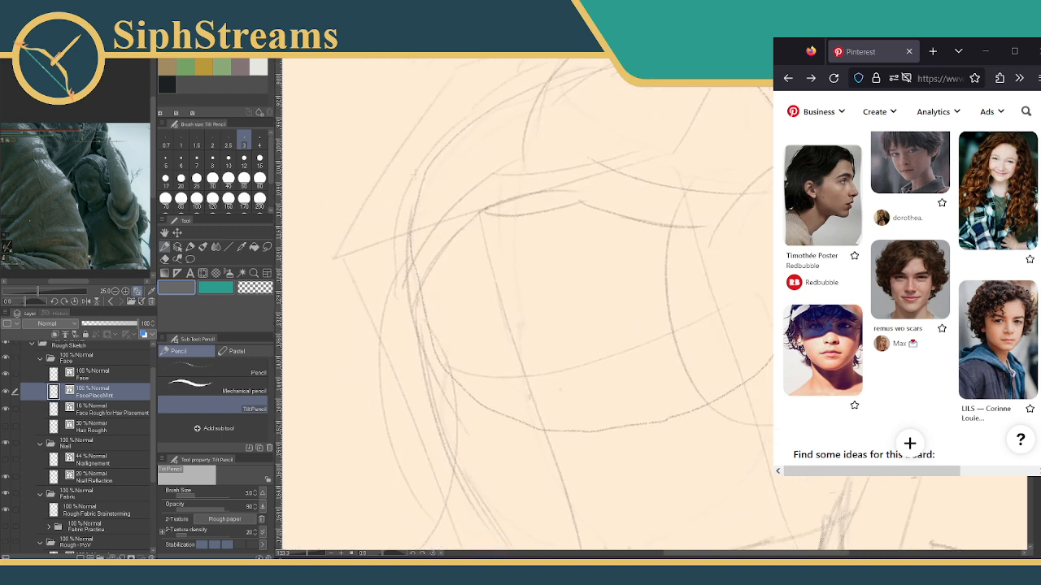
mouse_move(397, 214)
left_mouse_down()
mouse_move(400, 302)
mouse_move(435, 421)
left_mouse_up()
Sketch the right jawline rising from the chin towards the side-plane oval, with a near-vertical stroke for the back of the jaw.
mouse_move(497, 470)
left_mouse_down()
mouse_move(495, 382)
mouse_move(449, 324)
mouse_move(457, 390)
mouse_move(497, 416)
left_mouse_up()
mouse_move(445, 382)
left_mouse_down()
mouse_move(488, 418)
mouse_move(518, 420)
left_mouse_up()
mouse_move(580, 376)
left_mouse_down()
mouse_move(504, 421)
mouse_move(635, 353)
left_mouse_up()
left_click_drag(645, 217, 649, 353)
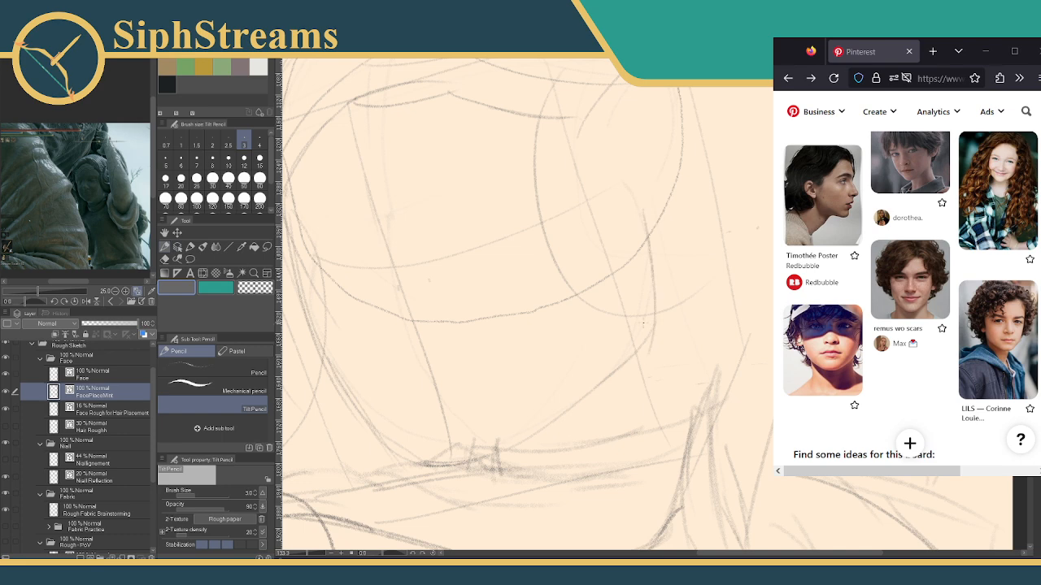
mouse_move(578, 330)
left_mouse_down()
mouse_move(664, 330)
mouse_move(663, 341)
left_mouse_up()
left_click_drag(459, 306, 466, 345)
left_click_drag(607, 266, 615, 297)
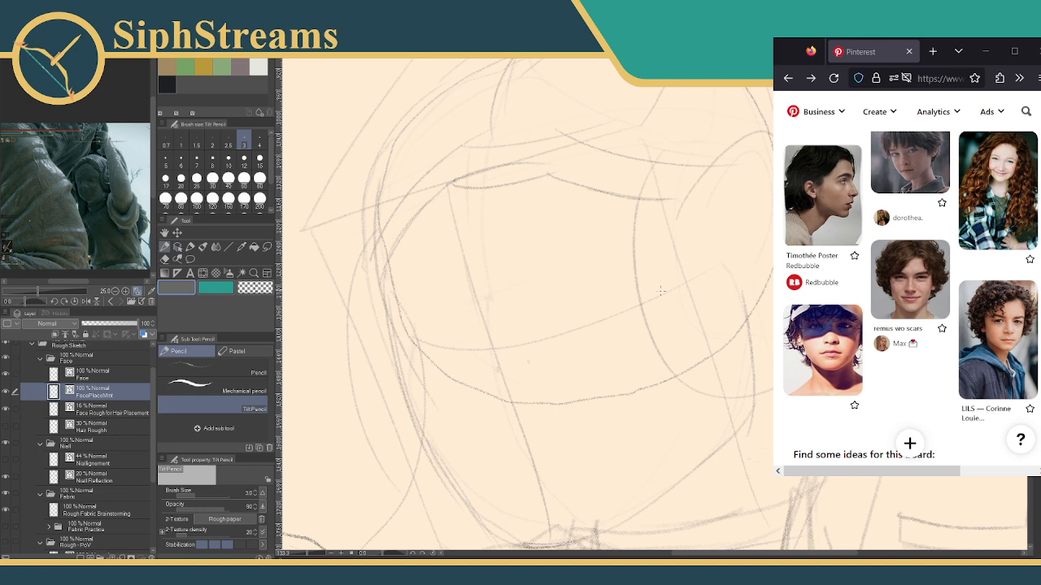
Retrace the curved horizontal guide across the lower face from the left cheek towards the side-plane oval.
mouse_move(398, 347)
left_mouse_down()
mouse_move(516, 350)
mouse_move(602, 322)
left_mouse_up()
mouse_move(624, 251)
left_mouse_down()
mouse_move(588, 358)
mouse_move(431, 275)
mouse_move(391, 377)
mouse_move(755, 269)
left_mouse_up()
left_click_drag(688, 227, 722, 270)
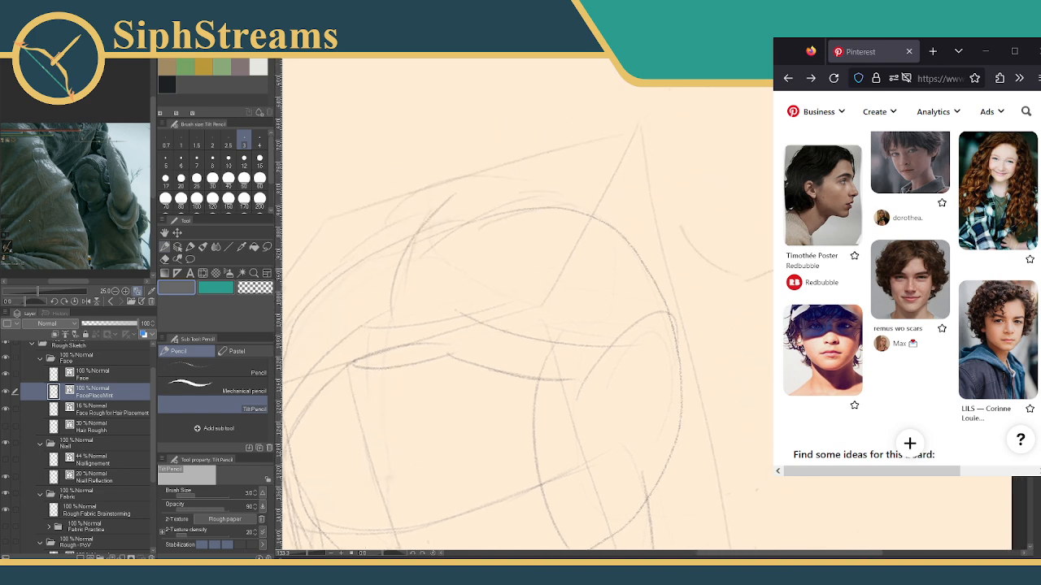
Sketch a simplified front-view face beside the head, with an angled brow, jaw lines, centre line, eye marks, nose triangle and mouth curve.
key("ctrl+z")
left_click_drag(691, 218, 767, 270)
left_click_drag(731, 309, 662, 257)
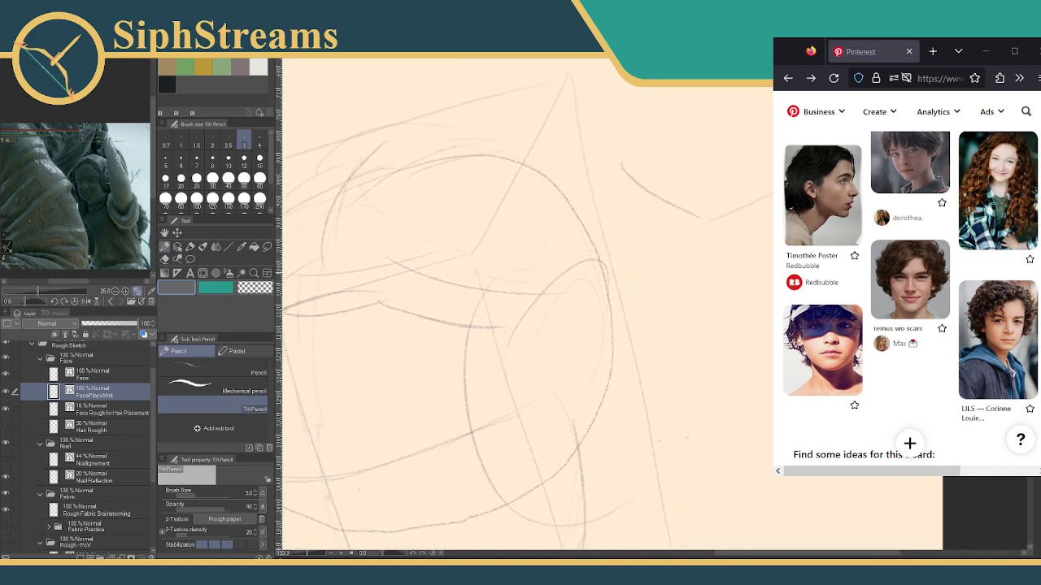
left_click_drag(705, 218, 712, 431)
left_click_drag(621, 171, 644, 334)
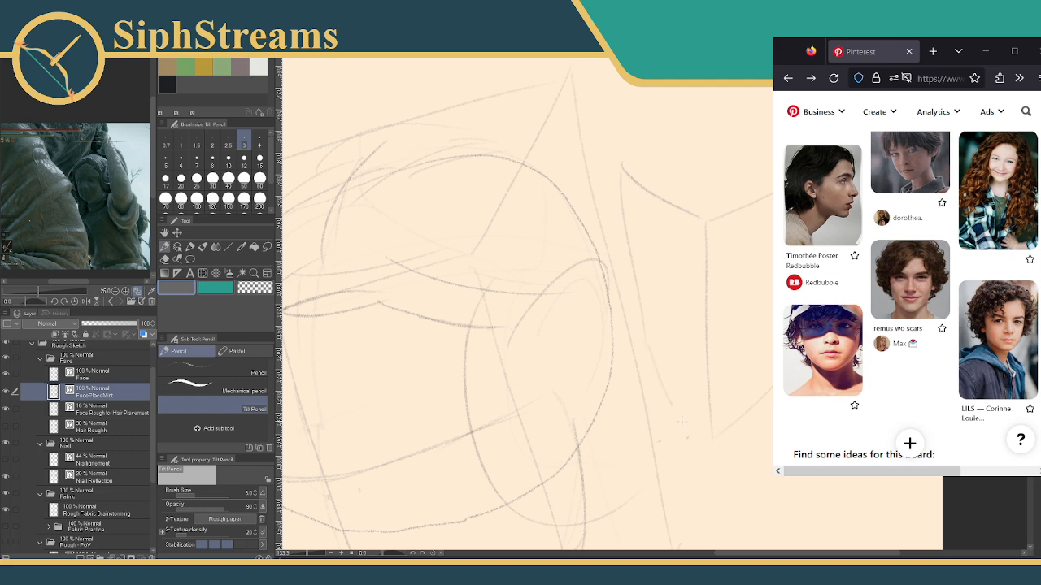
left_click_drag(649, 342, 707, 424)
left_click_drag(739, 261, 739, 294)
mouse_move(670, 257)
left_mouse_down()
mouse_move(672, 295)
mouse_move(719, 339)
mouse_move(705, 302)
left_mouse_up()
left_click_drag(691, 369, 730, 369)
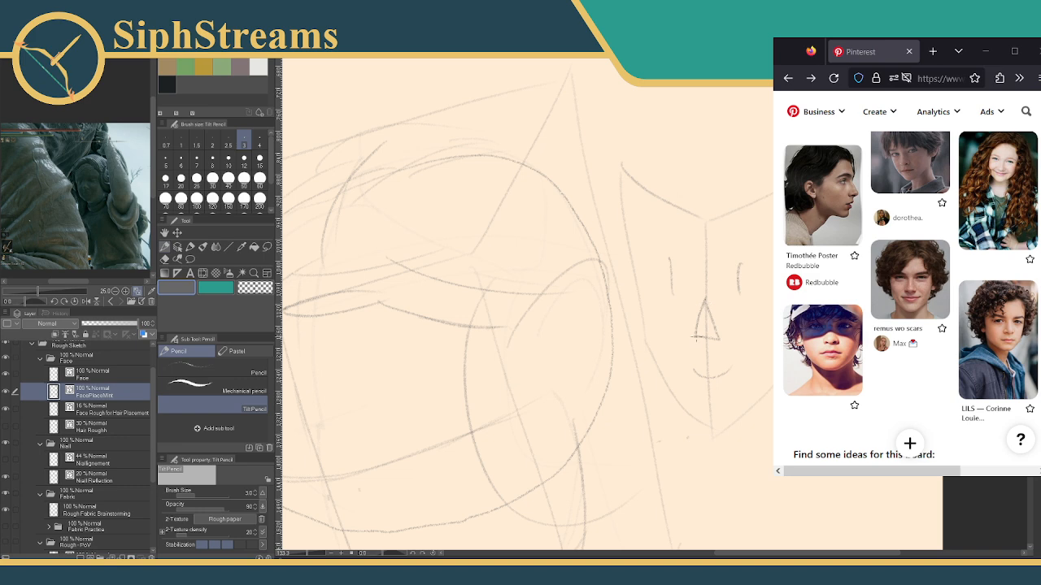
Scribble over the nose triangle and thicken the eye marks of the small front-view face.
mouse_move(696, 338)
left_mouse_down()
mouse_move(707, 350)
mouse_move(713, 342)
left_mouse_up()
left_click_drag(706, 306, 704, 349)
left_click_drag(683, 219, 735, 223)
left_click_drag(727, 263, 729, 297)
mouse_move(671, 255)
left_mouse_down()
mouse_move(658, 283)
mouse_move(705, 358)
left_mouse_up()
left_click_drag(705, 301, 700, 333)
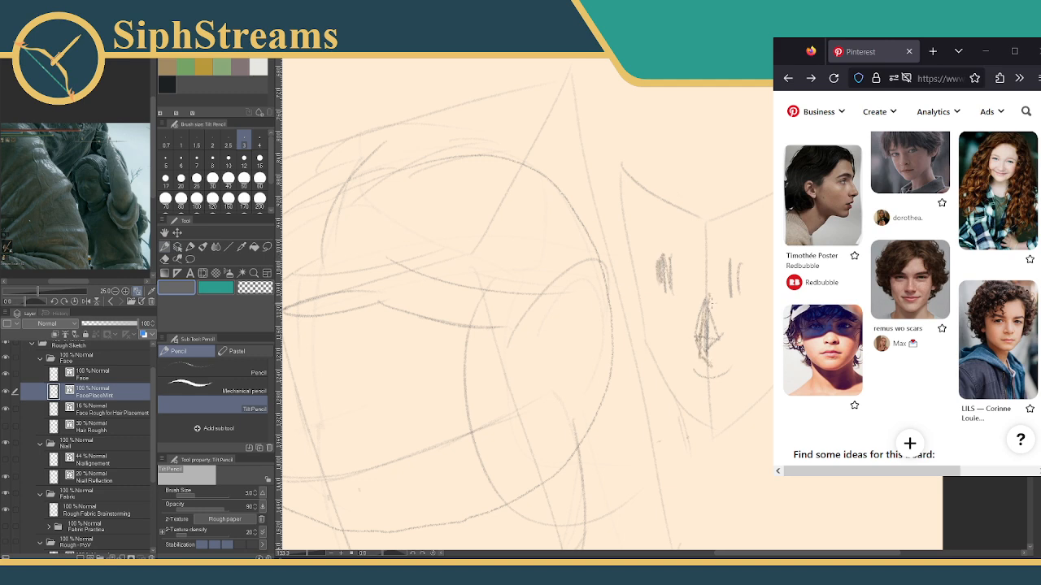
Undo the strokes of the small front-view face beside the head.
key("ctrl+z")
key("ctrl+z")
key("ctrl+z")
key("ctrl+z")
key("ctrl+z")
key("ctrl+z")
key("ctrl+z")
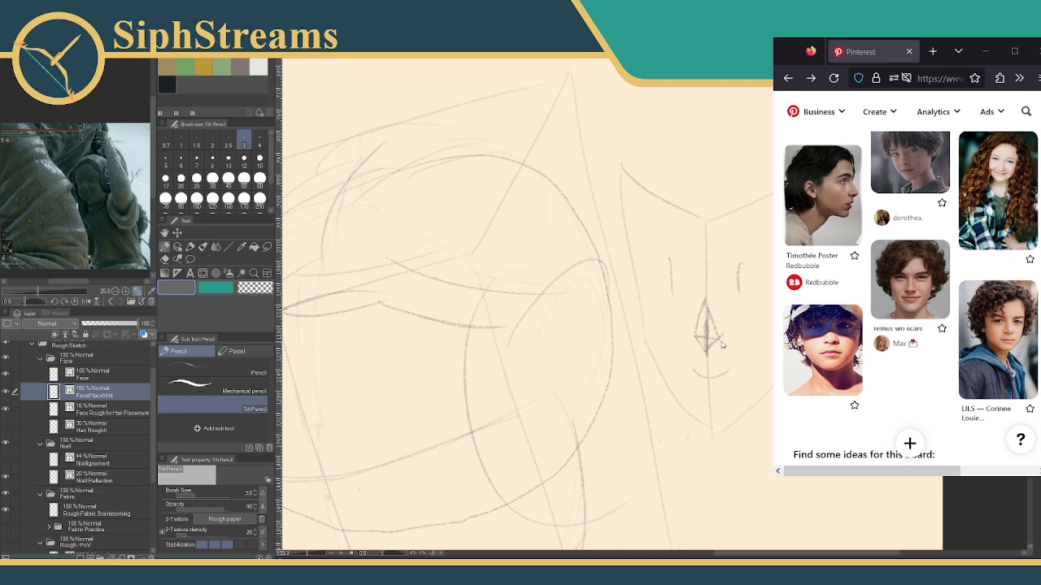
key("ctrl+z")
key("ctrl+z")
key("ctrl+z")
key("ctrl+z")
key("ctrl+z")
key("ctrl+z")
key("ctrl+z")
key("ctrl+z")
key("ctrl+z")
key("ctrl+z")
Darken the outer left end of the brow line and reinforce the temple contour curving down from it.
left_click_drag(608, 341, 805, 209)
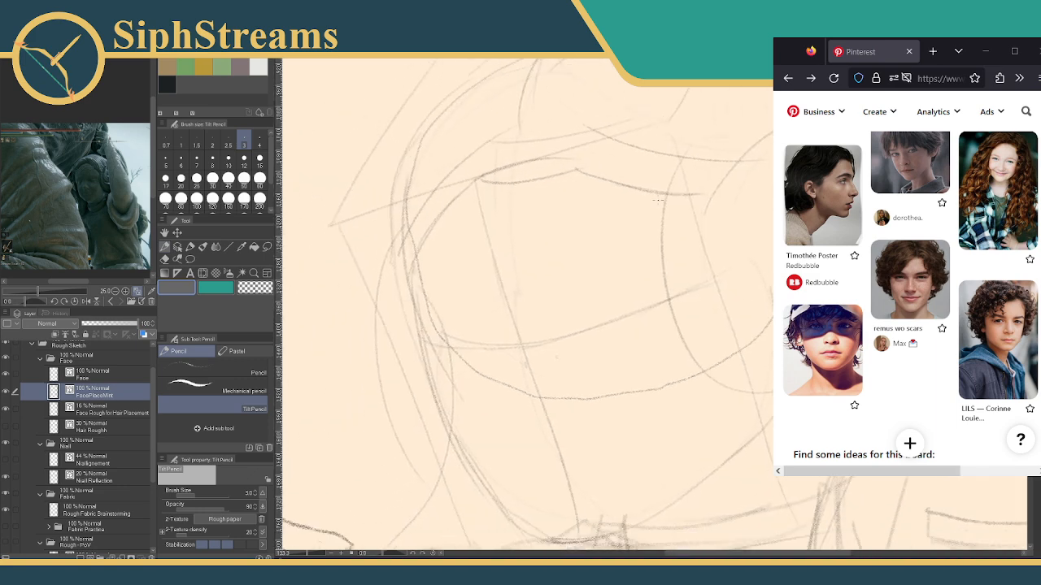
mouse_move(484, 230)
left_mouse_down()
mouse_move(525, 214)
mouse_move(530, 181)
mouse_move(511, 226)
left_mouse_up()
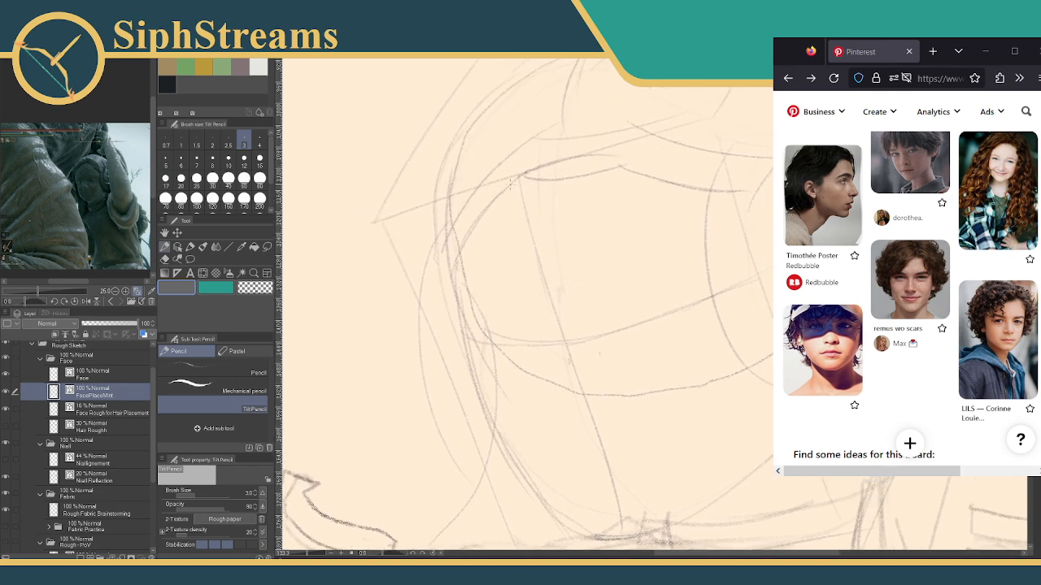
left_click_drag(495, 189, 568, 164)
mouse_move(521, 245)
left_mouse_down()
mouse_move(508, 377)
mouse_move(500, 210)
left_mouse_up()
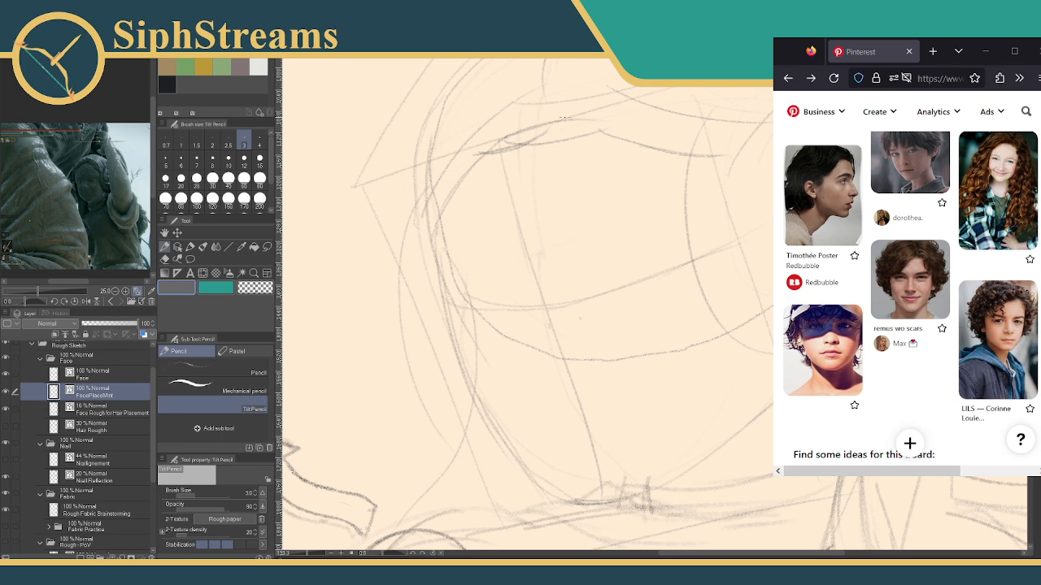
left_click_drag(488, 148, 606, 130)
mouse_move(486, 148)
left_mouse_down()
mouse_move(512, 139)
mouse_move(479, 152)
mouse_move(425, 232)
left_mouse_up()
left_click_drag(460, 160, 417, 266)
left_click_drag(425, 208, 419, 257)
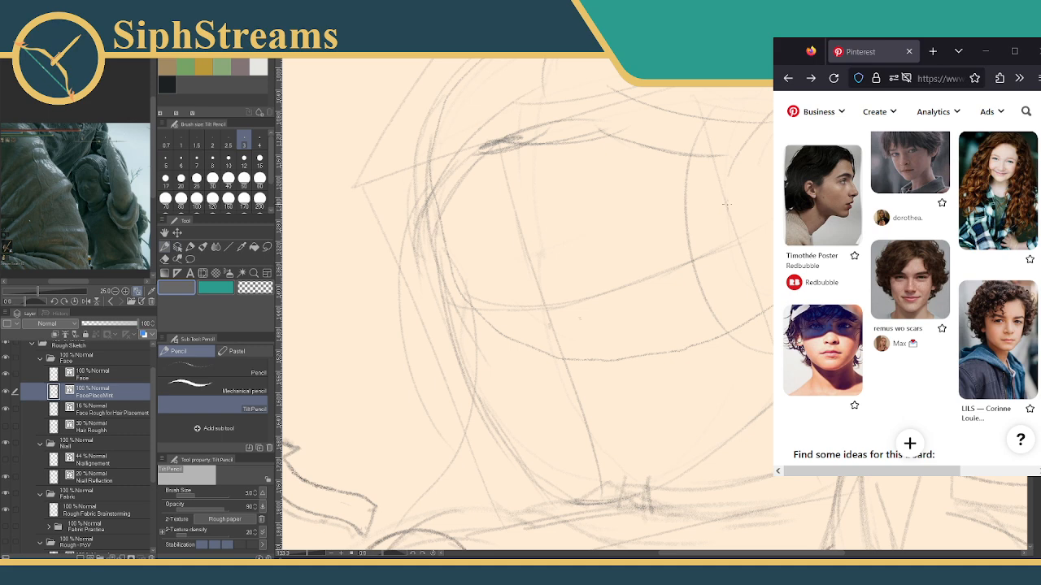
Add an ear stroke beside the side-plane oval and mark both eyes with small dots on the horizontal eye guide.
mouse_move(735, 196)
left_mouse_down()
mouse_move(771, 168)
mouse_move(757, 150)
mouse_move(763, 210)
mouse_move(773, 149)
left_mouse_up()
key("ctrl+z")
key("ctrl+z")
left_click_drag(592, 293, 600, 293)
left_click_drag(480, 307, 485, 310)
mouse_move(535, 272)
left_mouse_down()
mouse_move(526, 333)
mouse_move(541, 339)
left_mouse_up()
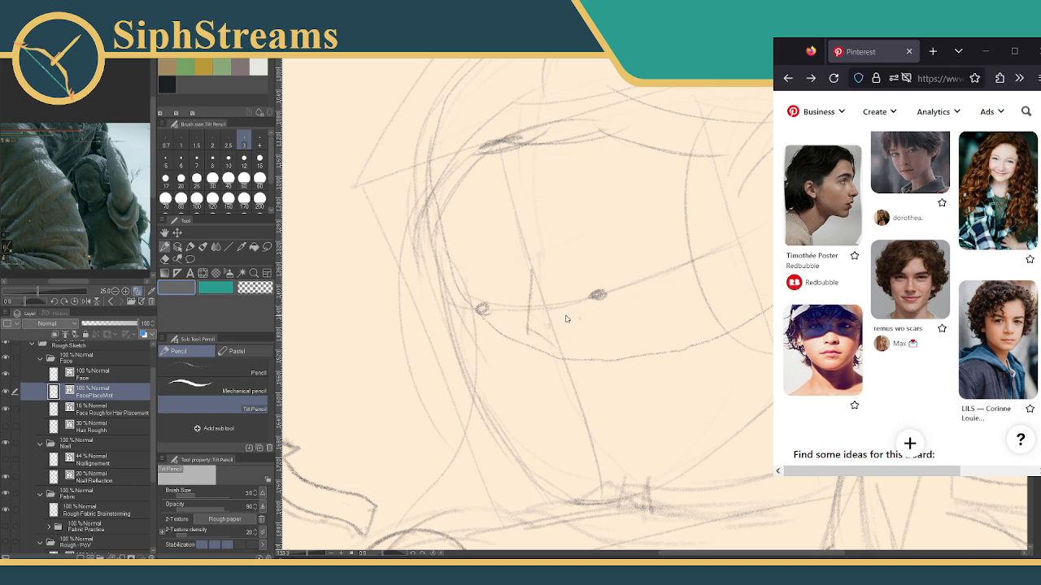
key("ctrl+z")
key("ctrl+z")
Erase the lower cheek guide beyond the side-plane corner, and restate the back of the right jaw with long pencil strokes.
left_click_drag(685, 410, 683, 318)
left_click_drag(641, 394, 637, 416)
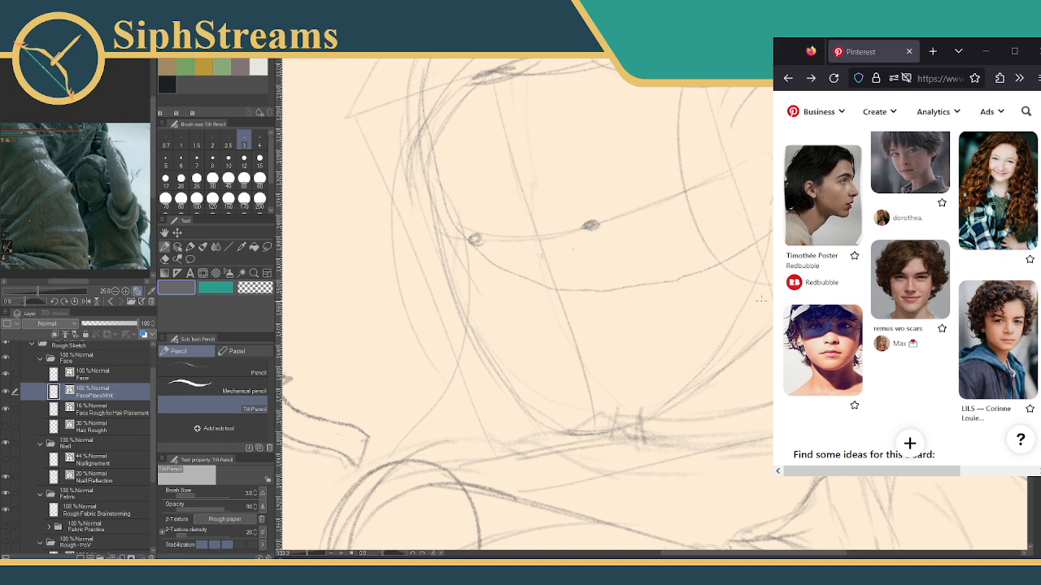
key("e")
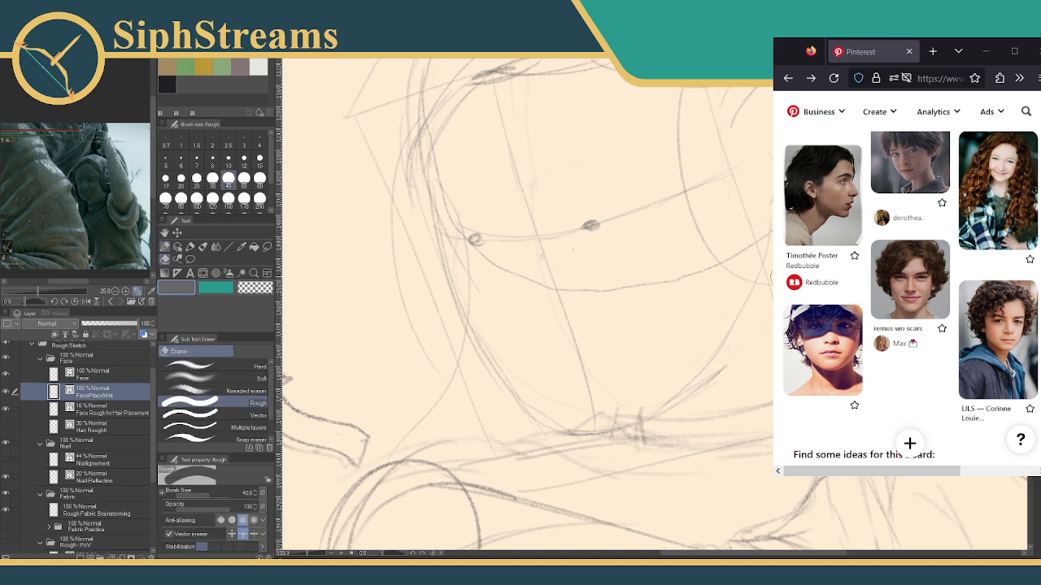
left_click_drag(764, 244, 754, 305)
key("p")
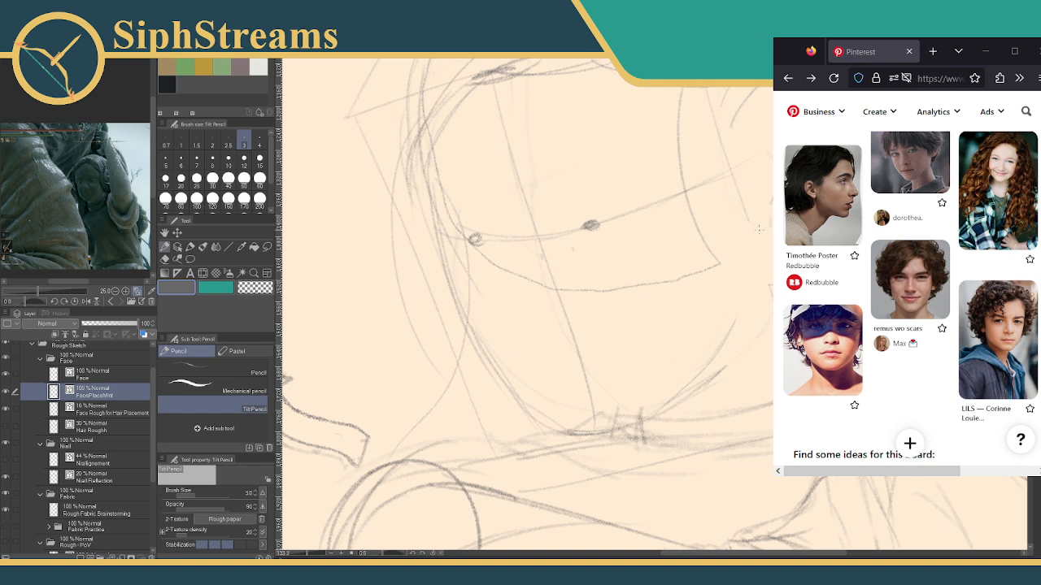
left_click_drag(746, 208, 740, 316)
left_click_drag(750, 239, 743, 340)
left_click_drag(718, 306, 709, 345)
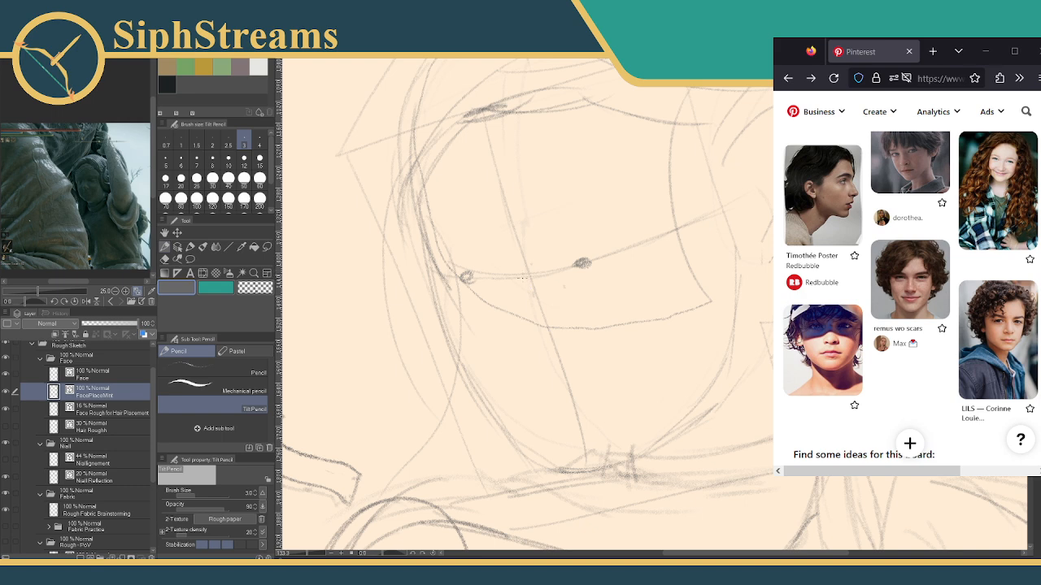
Sketch the nose from between the eyes with a bridge line, a flat underside and short strokes for its side plane.
left_click_drag(515, 274, 514, 343)
left_click_drag(515, 342, 554, 342)
scroll(529, 281, "down", 2)
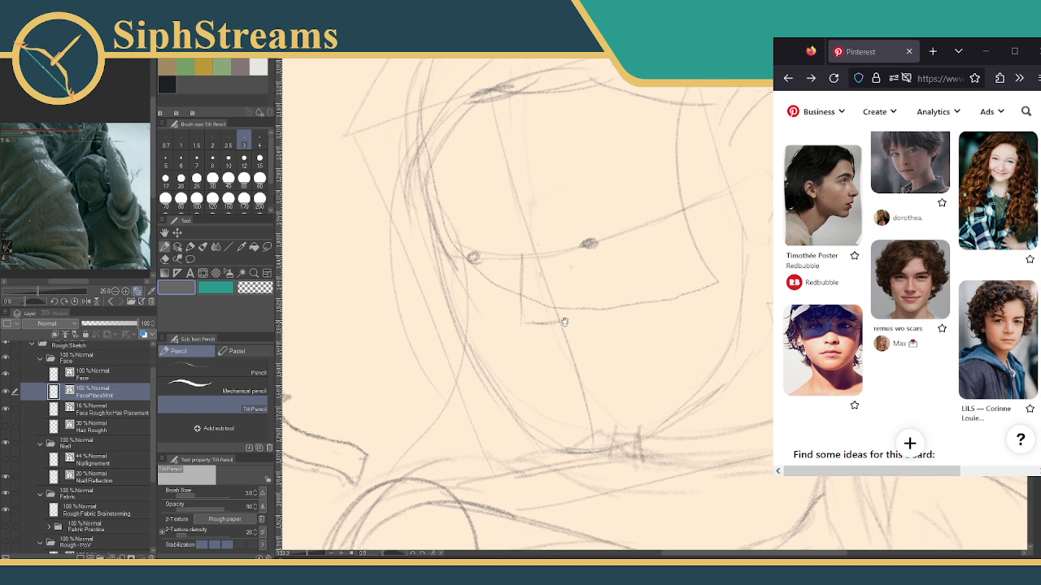
left_click_drag(556, 307, 521, 314)
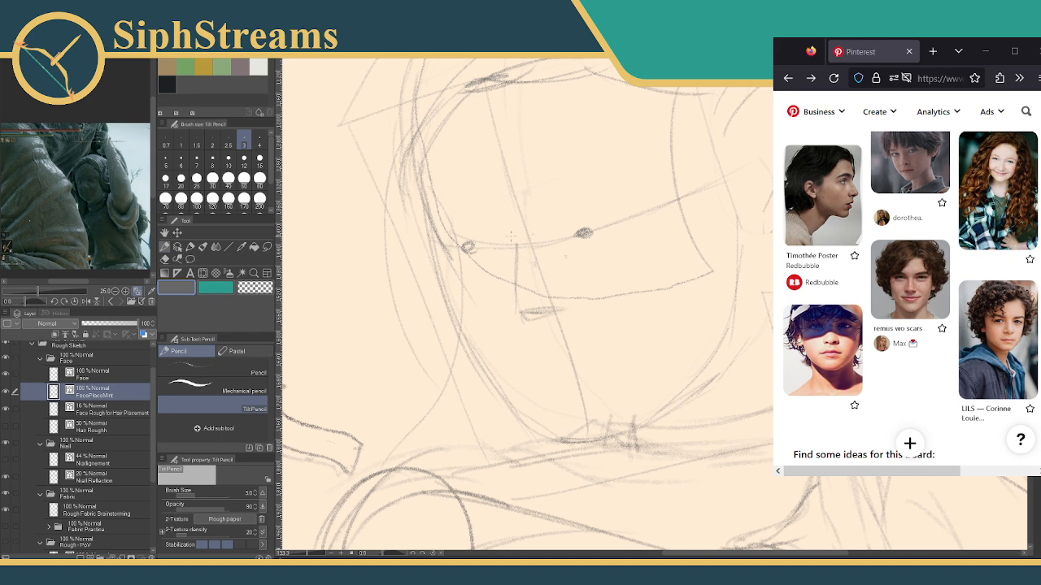
left_click_drag(512, 238, 513, 304)
left_click_drag(533, 251, 532, 302)
left_click_drag(558, 277, 554, 300)
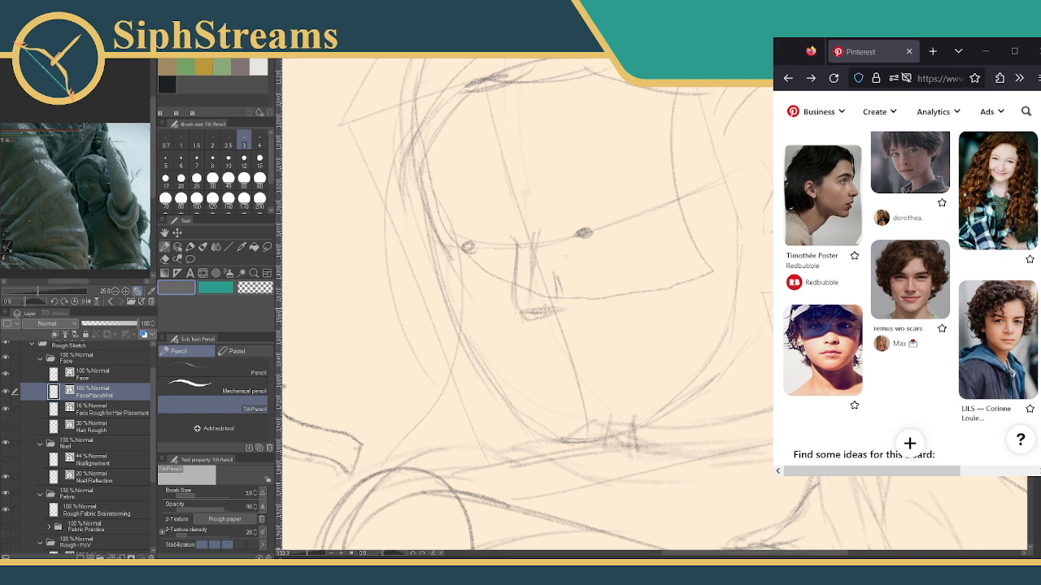
Retrace the left cheek and jaw contour from below the outer eye mark down to the chin.
scroll(565, 256, "up", 2)
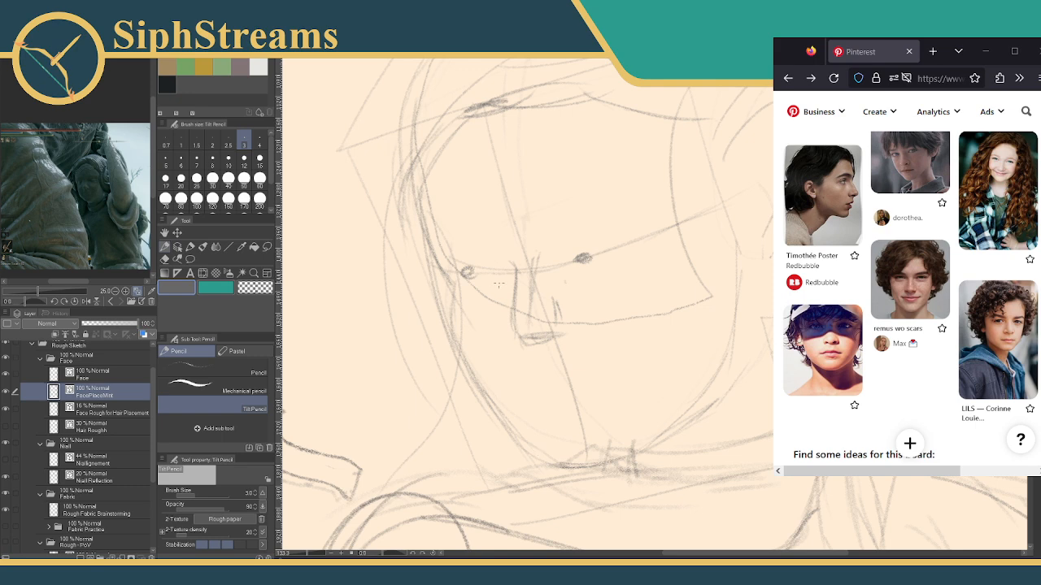
left_click_drag(451, 296, 456, 354)
left_click_drag(453, 319, 465, 373)
mouse_move(452, 295)
left_mouse_down()
mouse_move(454, 359)
mouse_move(523, 446)
left_mouse_up()
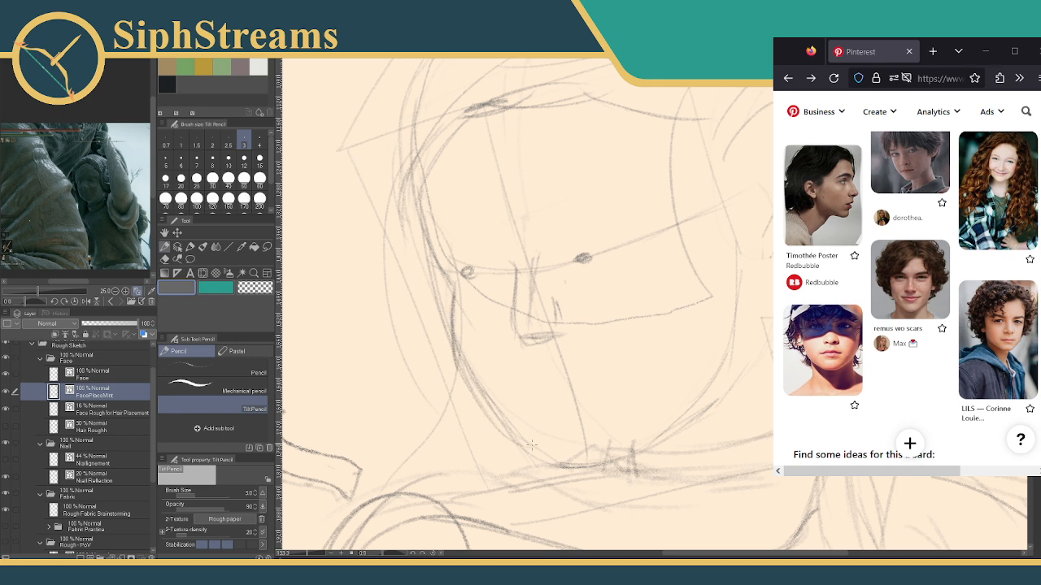
left_click_drag(484, 407, 518, 443)
Redraw the right jawline from the chin up towards the ear, undoing each attempt and keeping the last stroke.
mouse_move(667, 429)
left_mouse_down()
mouse_move(718, 336)
mouse_move(739, 261)
left_mouse_up()
key("ctrl+z")
key("ctrl+z")
left_click_drag(654, 444, 735, 334)
key("ctrl+z")
left_click_drag(645, 445, 721, 332)
key("ctrl+z")
left_click_drag(658, 444, 731, 299)
key("ctrl+z")
left_click_drag(665, 436, 740, 291)
key("ctrl+z")
left_click_drag(668, 430, 729, 312)
Add a short slanted mouth line below the nose and restate both eye marks, placing the left one closer to the nose.
scroll(708, 286, "down", 5)
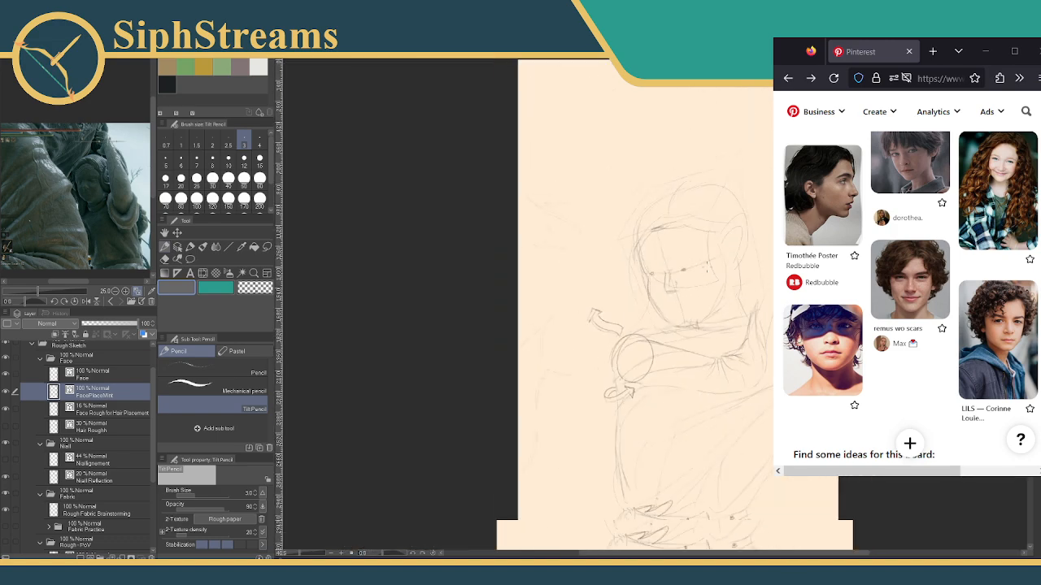
scroll(683, 285, "up", 4)
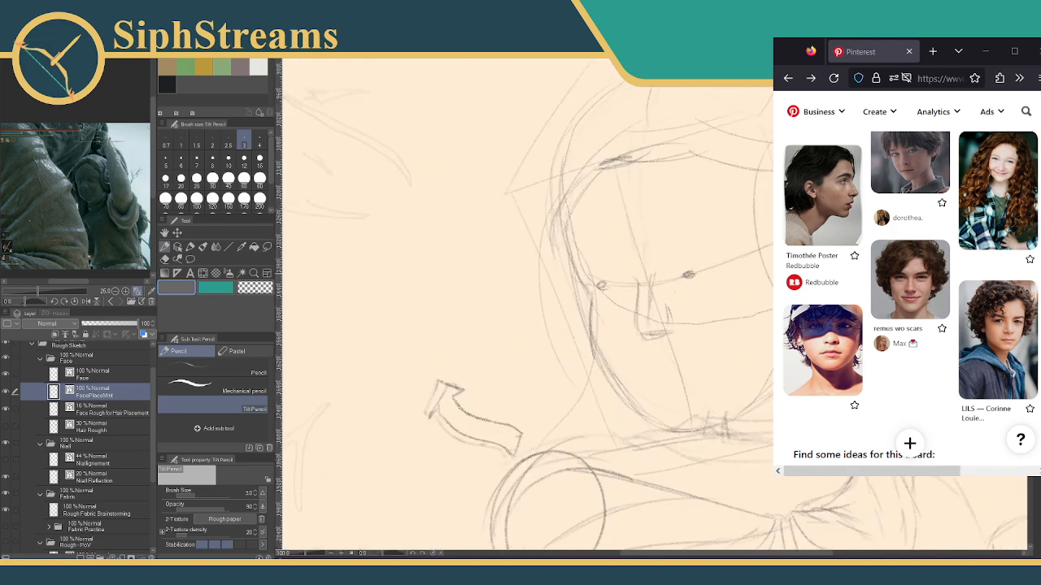
scroll(688, 275, "up", 2)
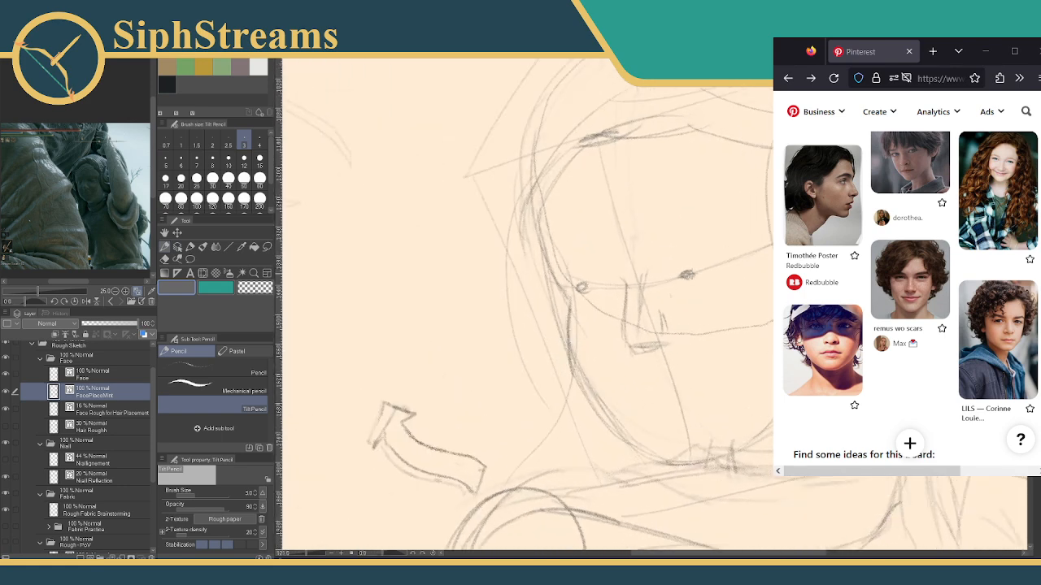
left_click_drag(649, 387, 688, 376)
mouse_move(589, 285)
left_mouse_down()
mouse_move(600, 291)
mouse_move(595, 300)
mouse_move(601, 292)
left_mouse_up()
left_click_drag(683, 275, 690, 267)
left_click_drag(713, 321, 728, 280)
Show the locked rough skeleton layer beneath the face sketch to bring back the figure's raised arm and hand.
left_click_drag(306, 553, 298, 554)
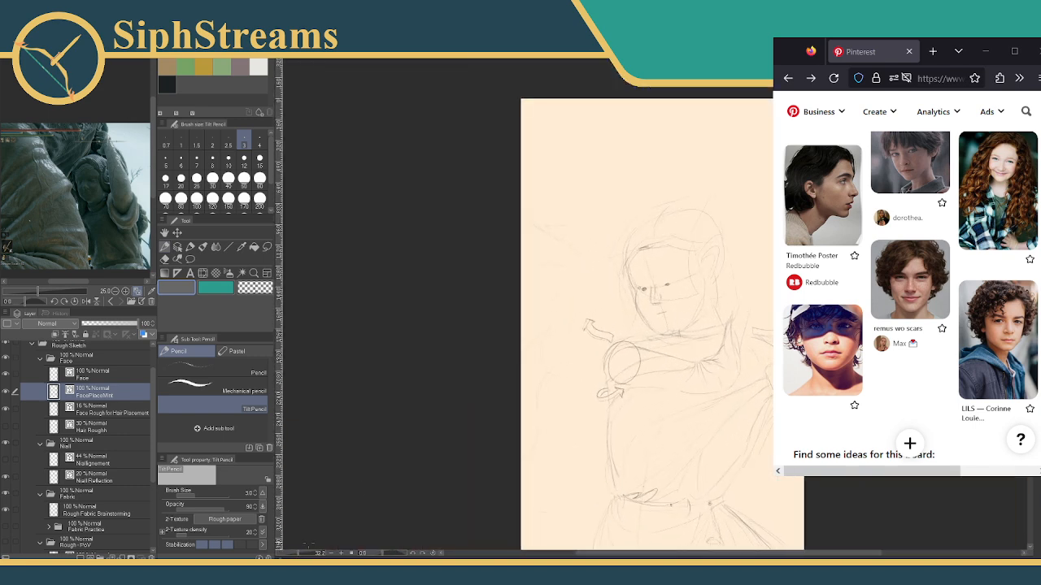
left_click_drag(421, 416, 381, 366)
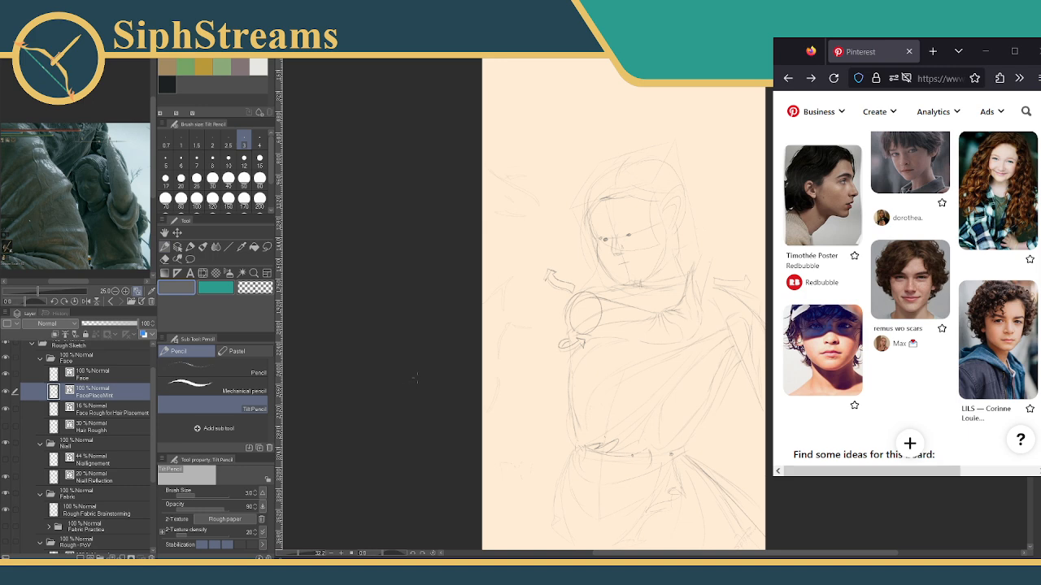
mouse_move(428, 377)
left_mouse_down()
mouse_move(451, 319)
mouse_move(434, 389)
mouse_move(403, 400)
left_mouse_up()
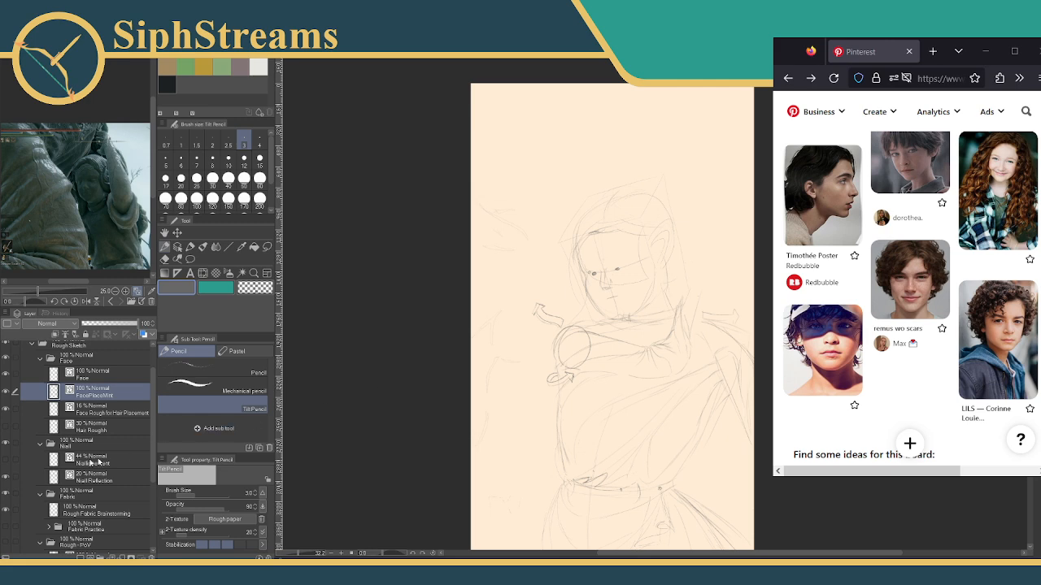
scroll(152, 429, "up", 2)
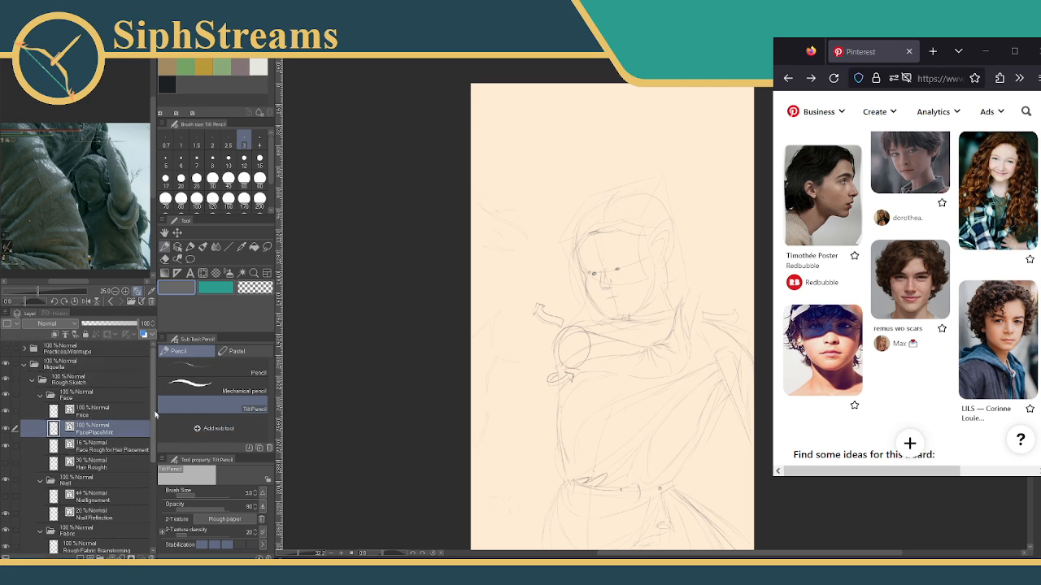
scroll(151, 470, "down", 1)
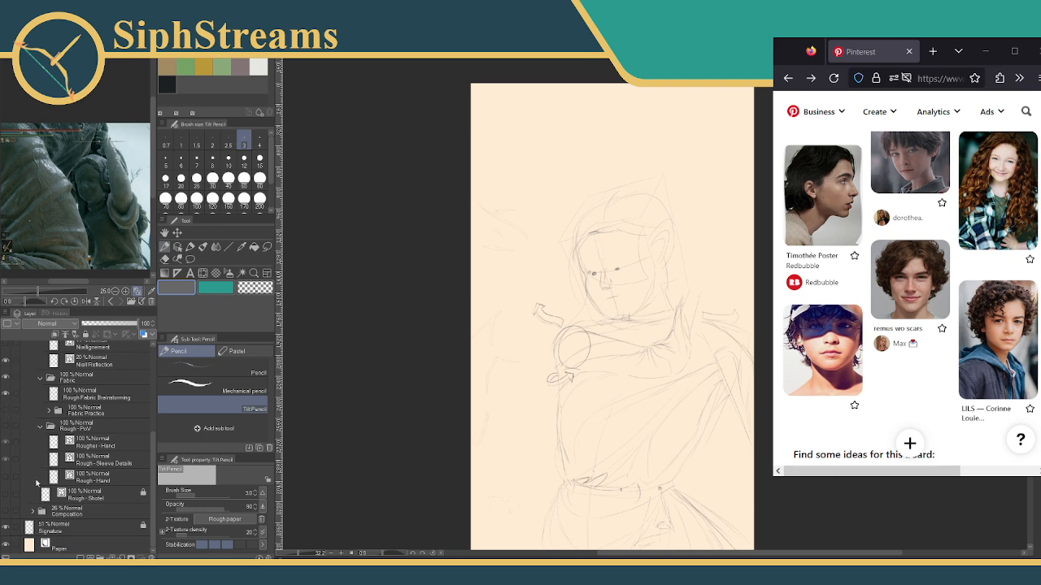
left_click(7, 513)
left_click(7, 494)
left_click_drag(487, 360, 455, 388)
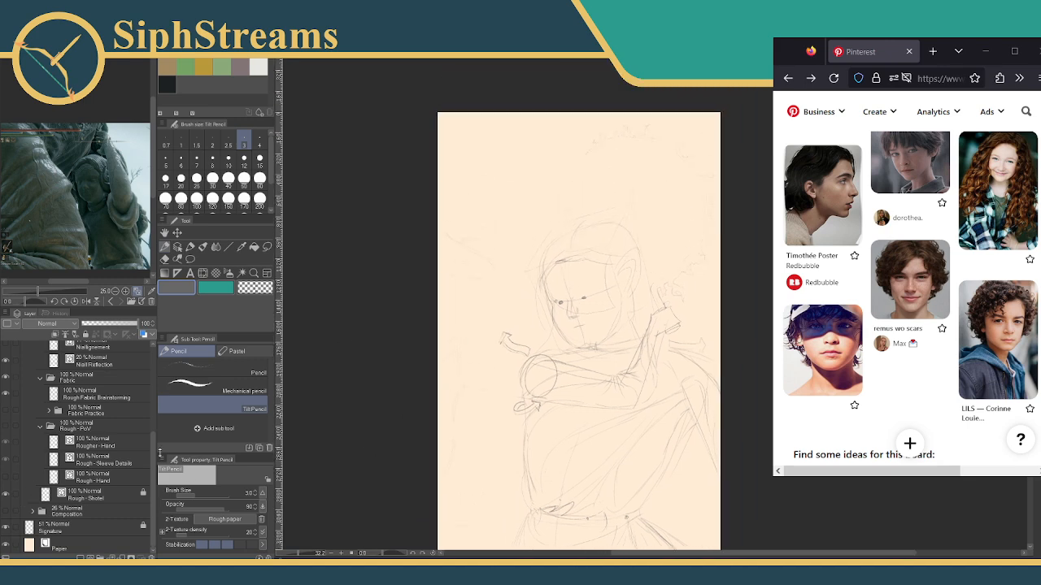
Examine the face sketch's proportions close up and against the full figure, arm pose and statue reference.
left_click_drag(298, 554, 303, 555)
left_click_drag(342, 461, 363, 437)
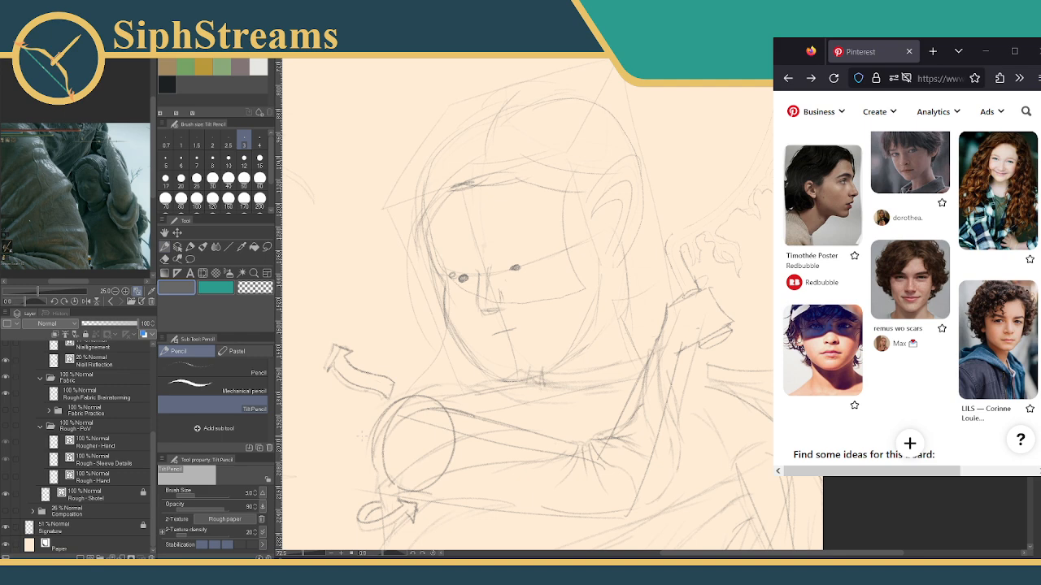
left_click_drag(357, 508, 342, 415)
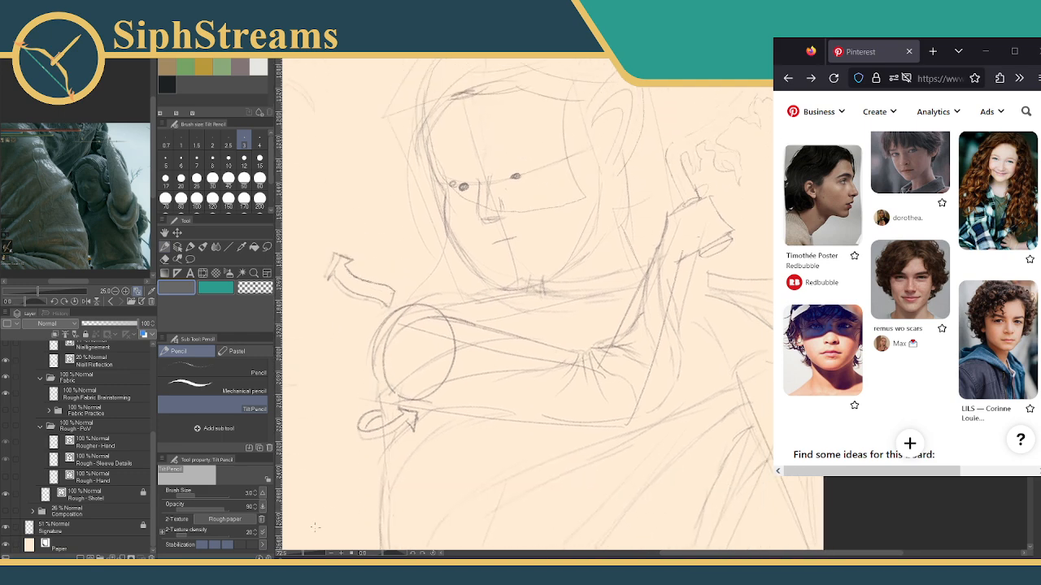
left_click_drag(305, 555, 300, 554)
left_click_drag(382, 465, 374, 394)
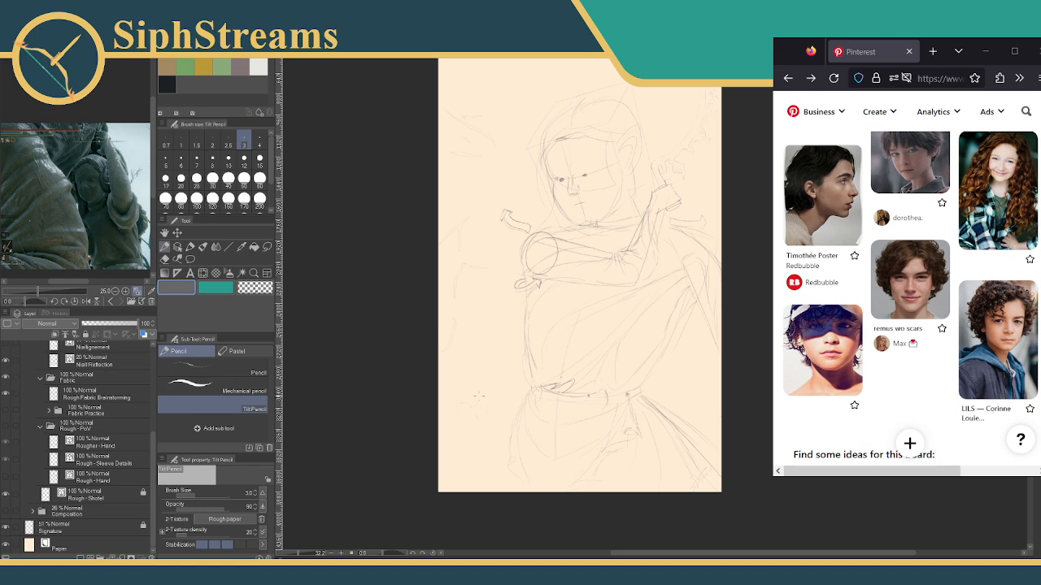
left_click_drag(609, 256, 578, 372)
left_click_drag(297, 554, 307, 554)
left_click_drag(429, 391, 581, 418)
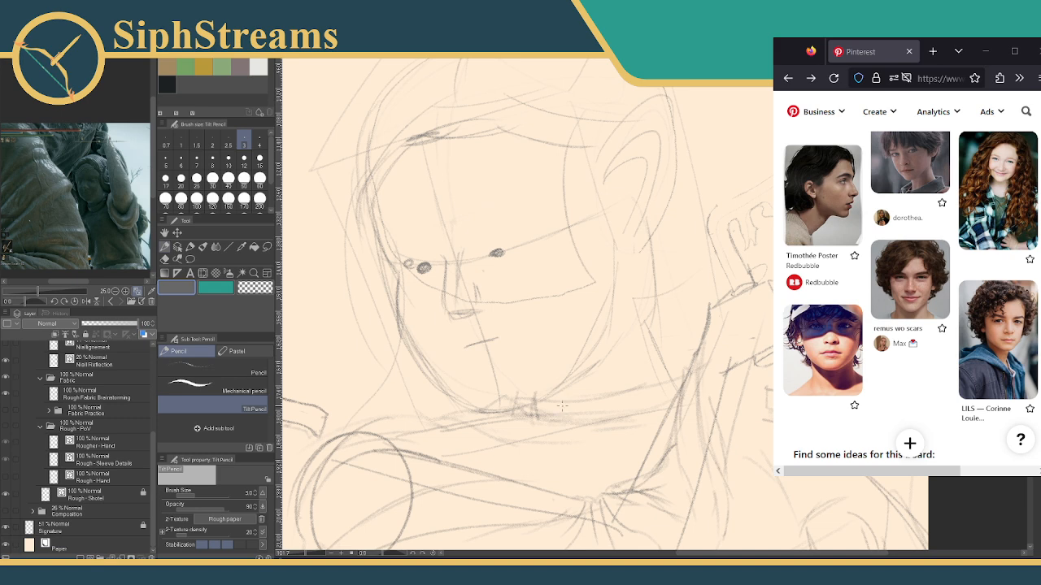
mouse_move(562, 406)
left_mouse_down()
mouse_move(592, 441)
mouse_move(598, 429)
left_mouse_up()
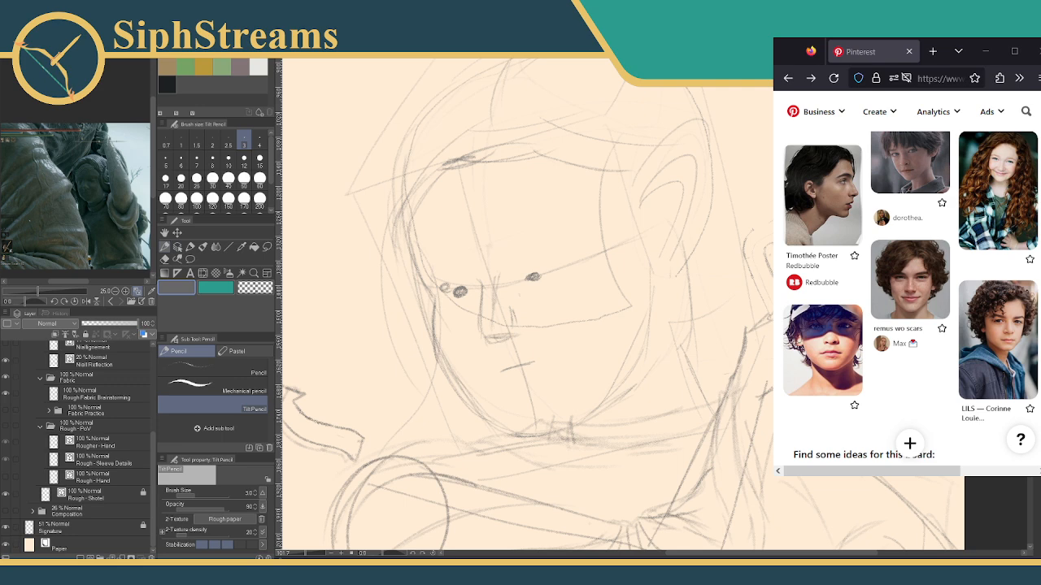
left_click_drag(472, 423, 469, 495)
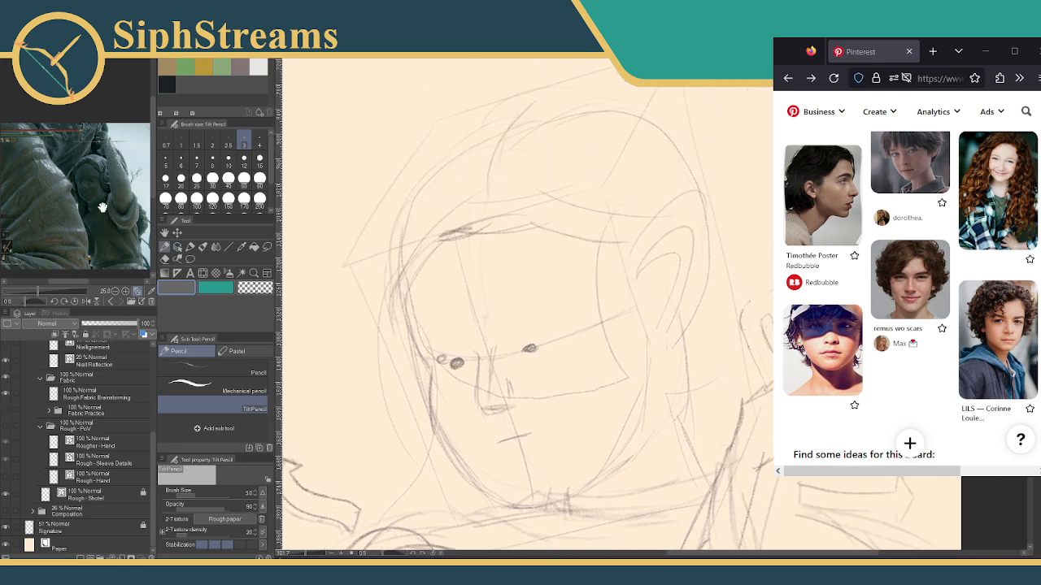
mouse_move(619, 223)
left_mouse_down()
mouse_move(607, 182)
mouse_move(589, 188)
mouse_move(598, 205)
left_mouse_up()
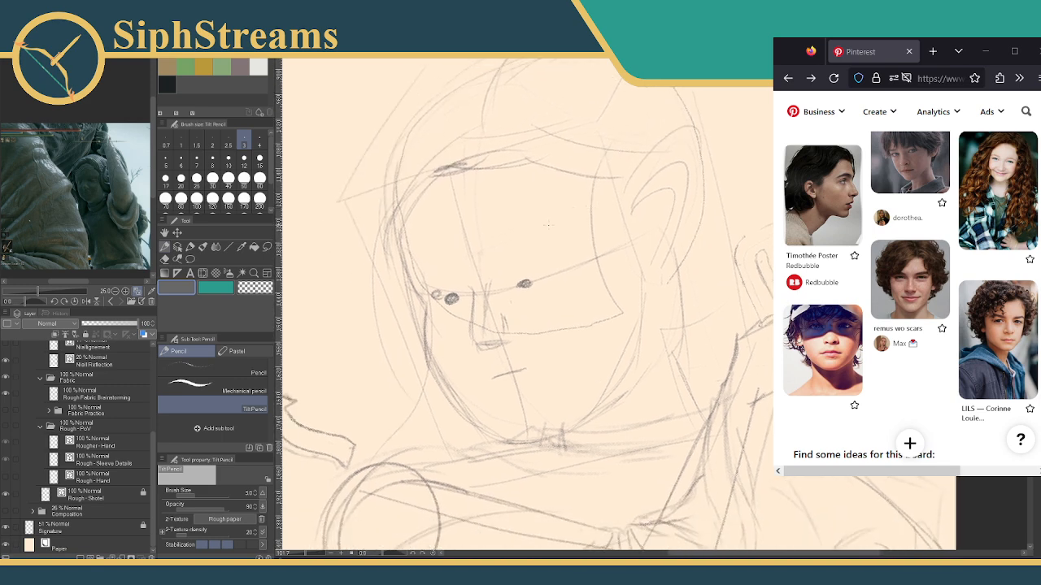
Browse the board's portrait pins and preview the close-up of the boy with shaded eyes.
scroll(553, 220, "up", 1)
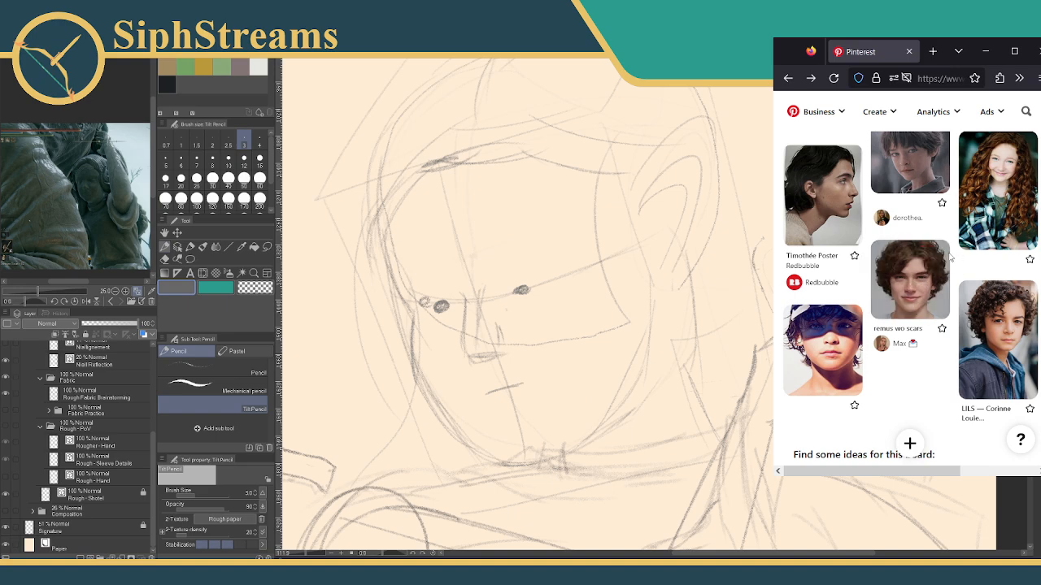
scroll(943, 285, "up", 5)
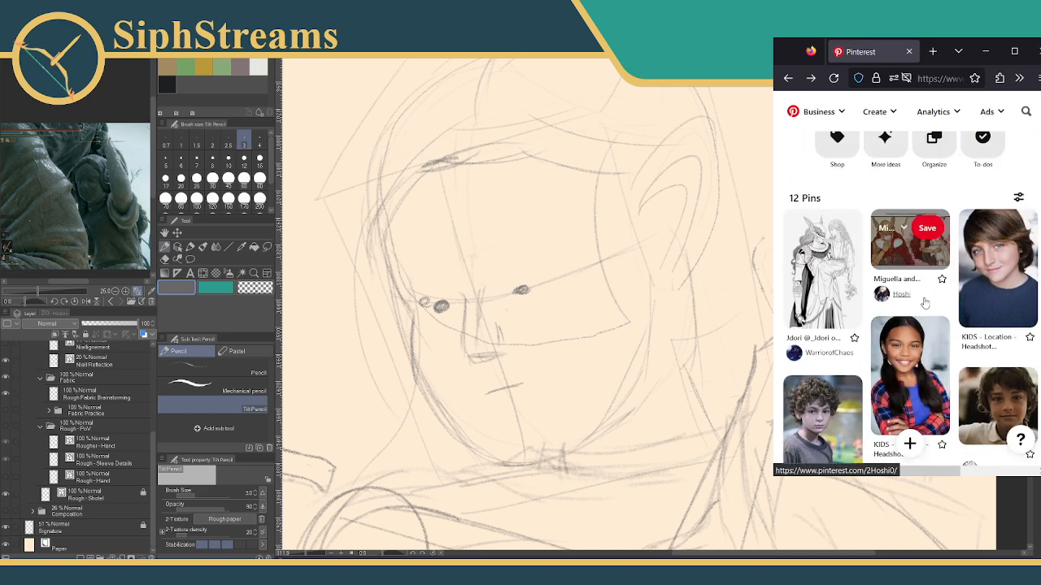
scroll(924, 303, "down", 3)
scroll(823, 282, "down", 2)
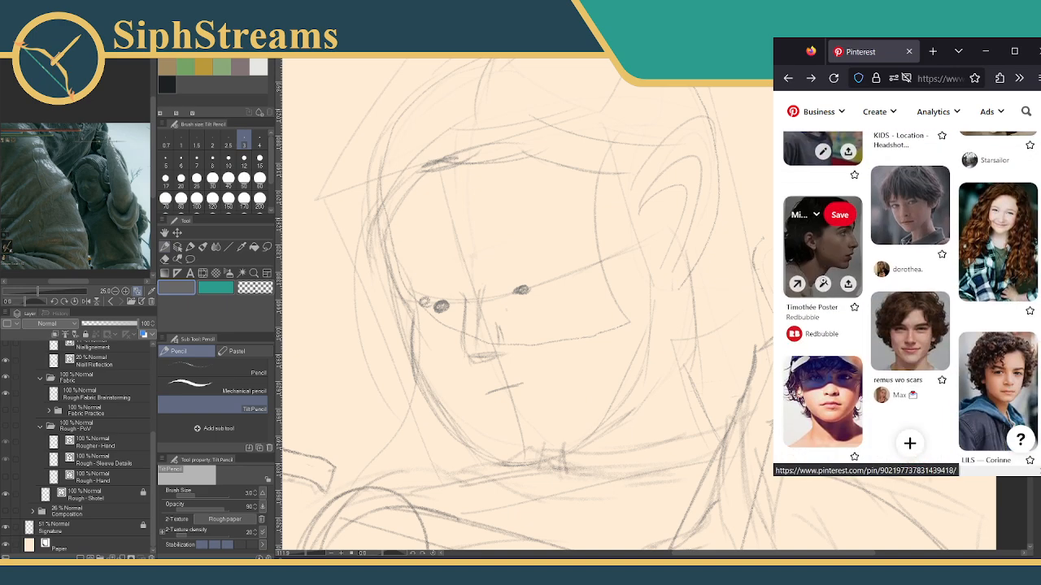
left_click(811, 407)
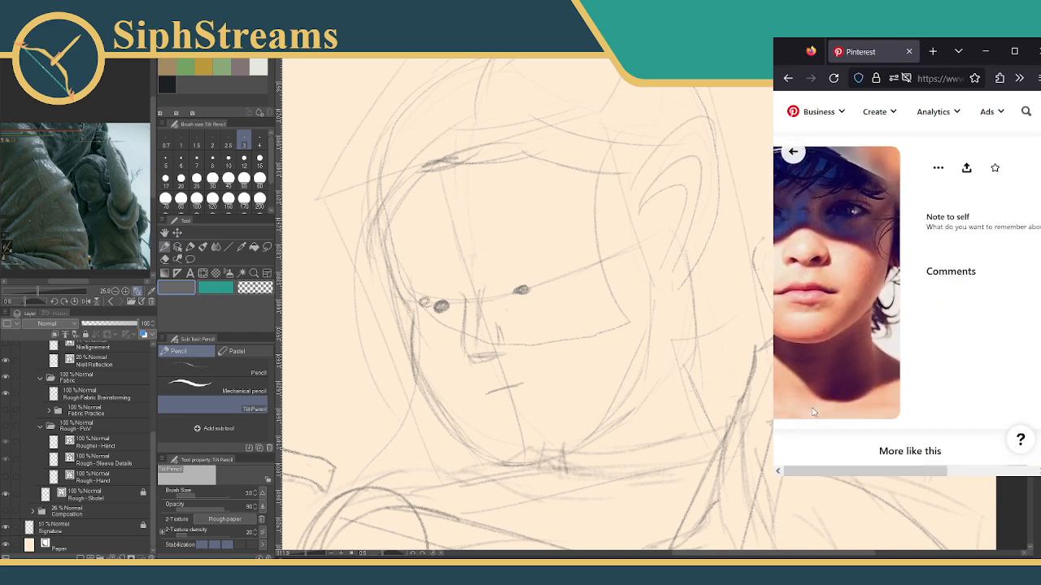
left_click(793, 152)
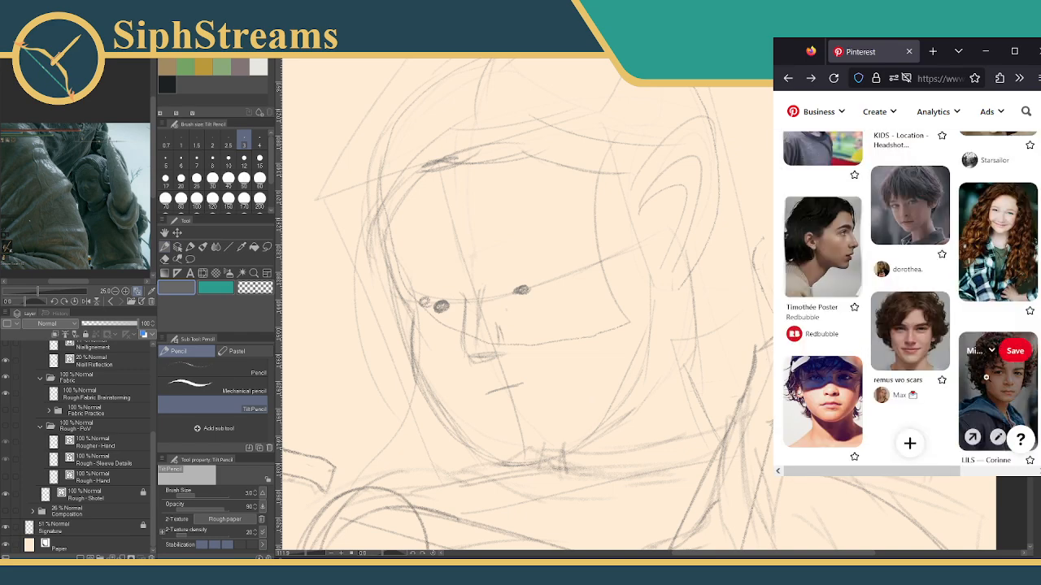
Open the portrait of the curly-haired boy in the blue hoodie and enlarge it as a face reference.
left_click(988, 380)
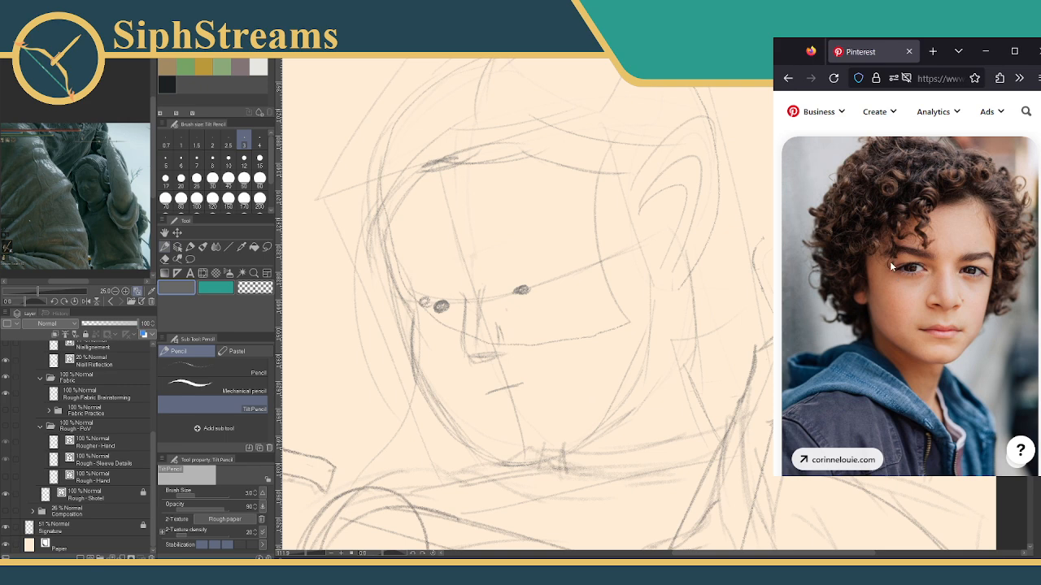
scroll(909, 272, "up", 1)
scroll(909, 271, "up", 1)
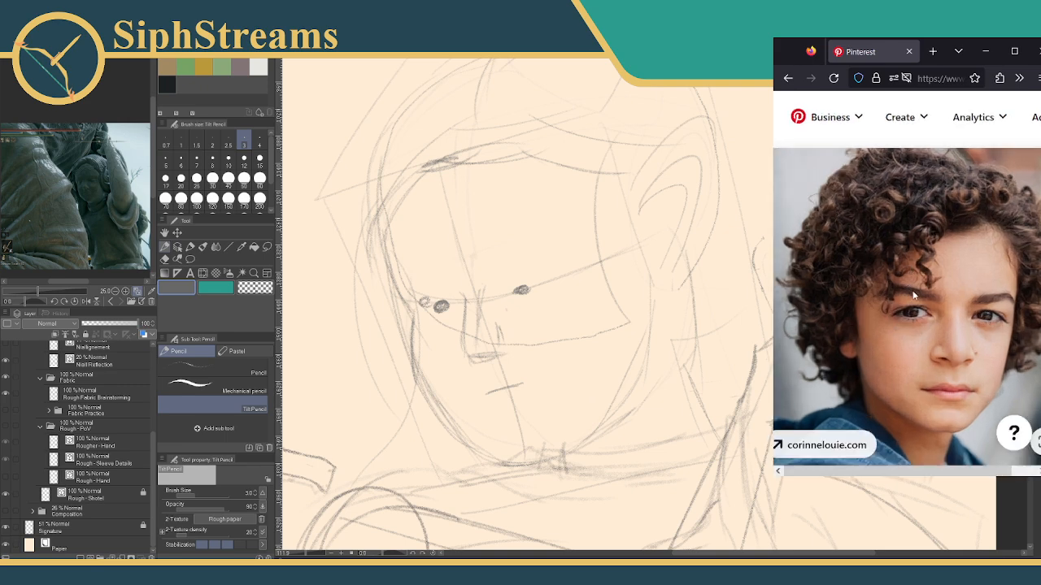
scroll(916, 311, "down", 1)
scroll(916, 311, "up", 1)
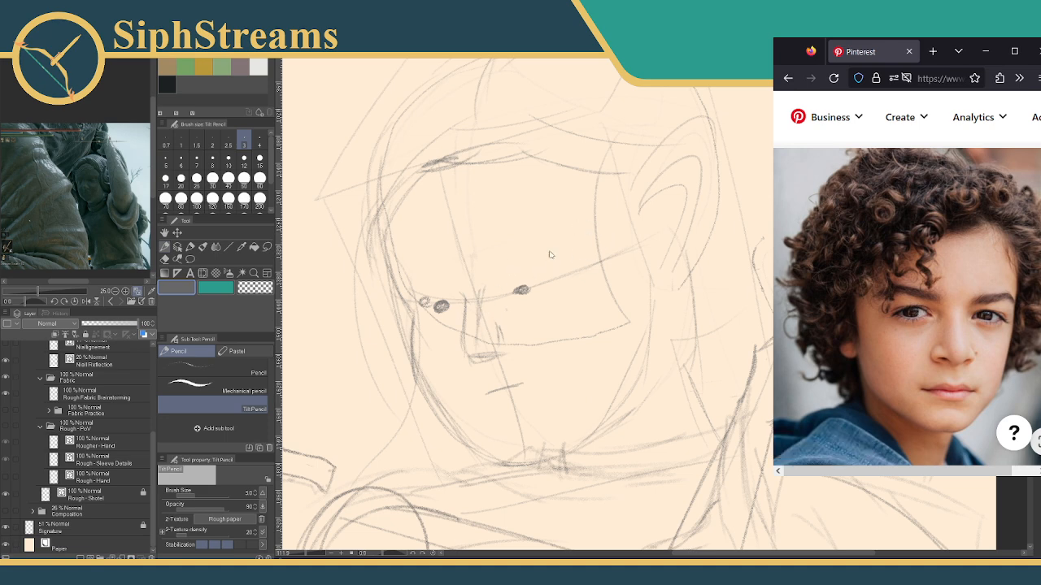
Sketch light brow arcs above both eyes and a lid line at the right eye, undoing the first attempts.
left_click(506, 294)
left_click_drag(507, 281, 538, 278)
key("ctrl+z")
key("ctrl+z")
mouse_move(498, 300)
left_mouse_down()
mouse_move(518, 276)
mouse_move(558, 273)
mouse_move(498, 298)
mouse_move(539, 290)
left_mouse_up()
mouse_move(449, 280)
left_mouse_down()
mouse_move(404, 297)
mouse_move(436, 282)
left_mouse_up()
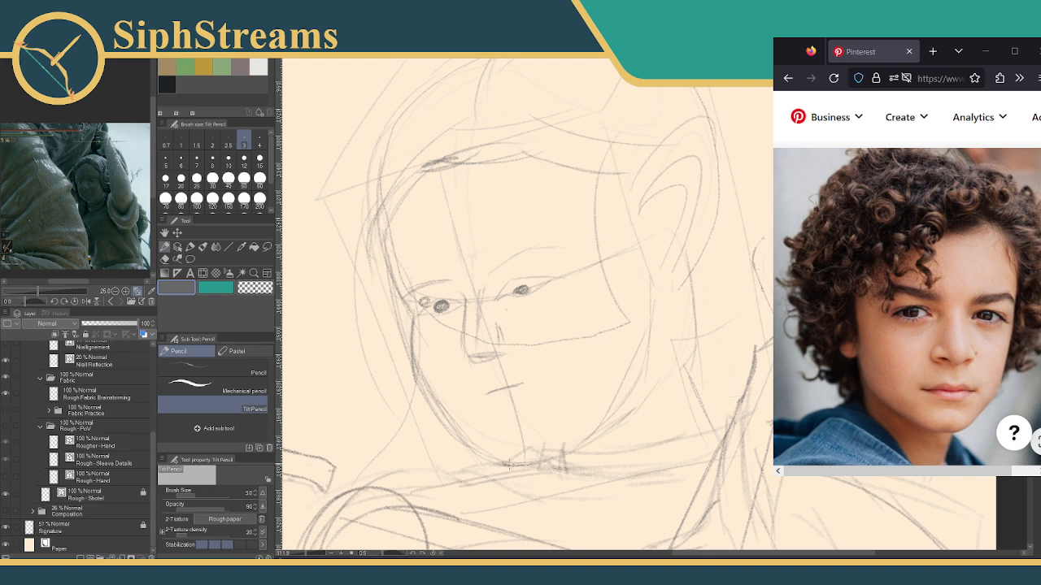
Restate the jaw on both sides, running from the chin up the right cheek and along the left cheek.
mouse_move(528, 465)
left_mouse_down()
mouse_move(553, 462)
mouse_move(620, 388)
mouse_move(646, 347)
mouse_move(646, 301)
mouse_move(648, 343)
mouse_move(625, 386)
left_mouse_up()
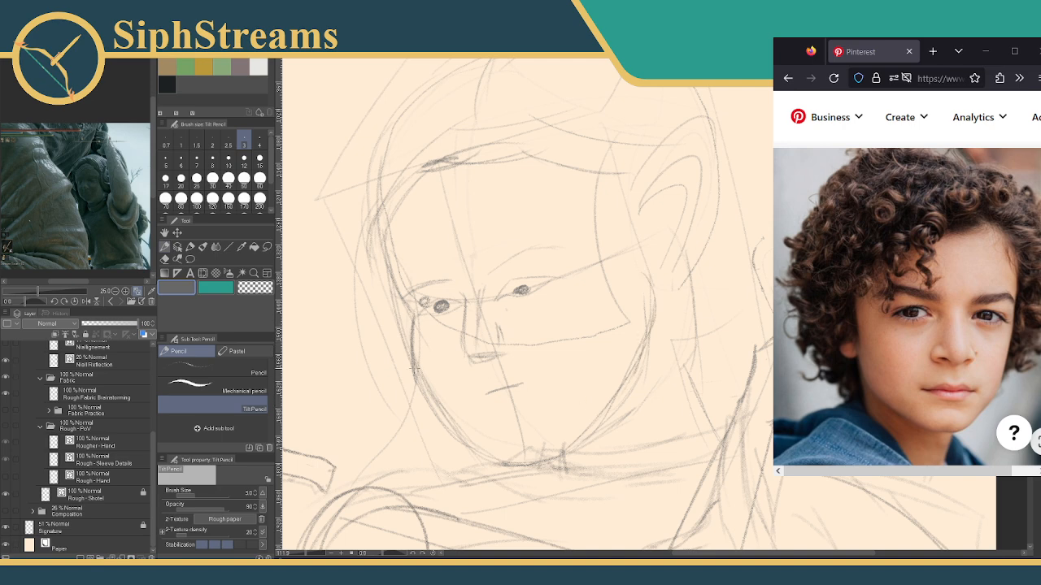
left_click_drag(415, 371, 474, 449)
left_click_drag(434, 414, 484, 456)
left_click_drag(461, 388, 486, 448)
left_click_drag(435, 372, 418, 350)
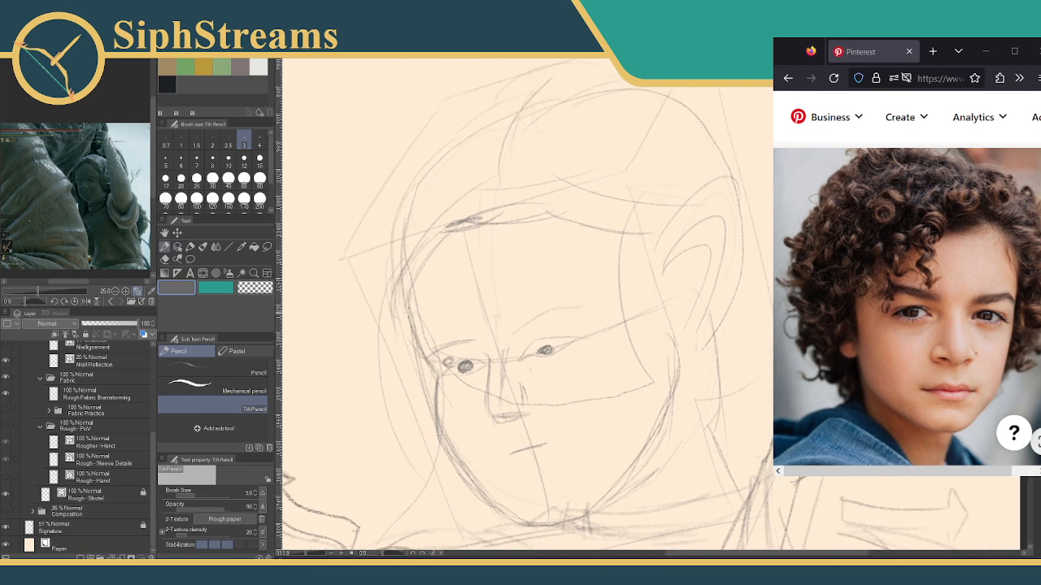
Strengthen the left forehead contour and erase the stray small circle outside the left eye.
left_click_drag(412, 284, 409, 322)
left_click_drag(480, 357, 504, 288)
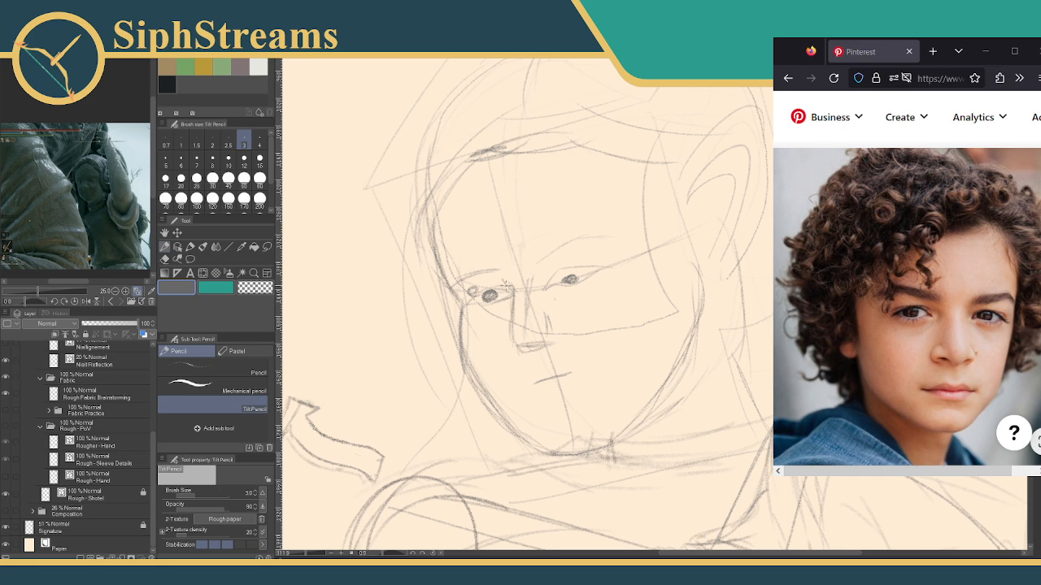
key("e")
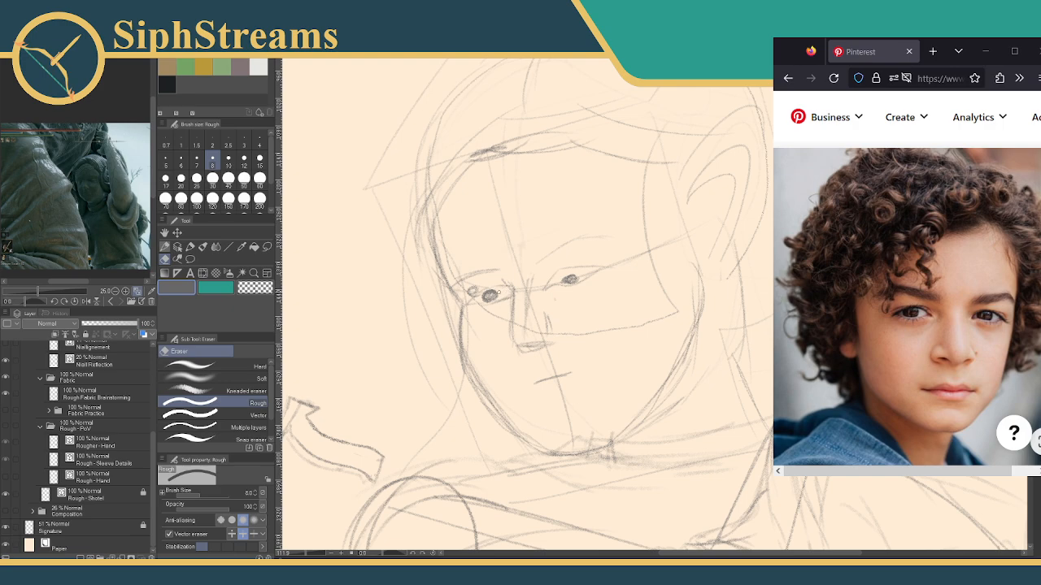
key("p")
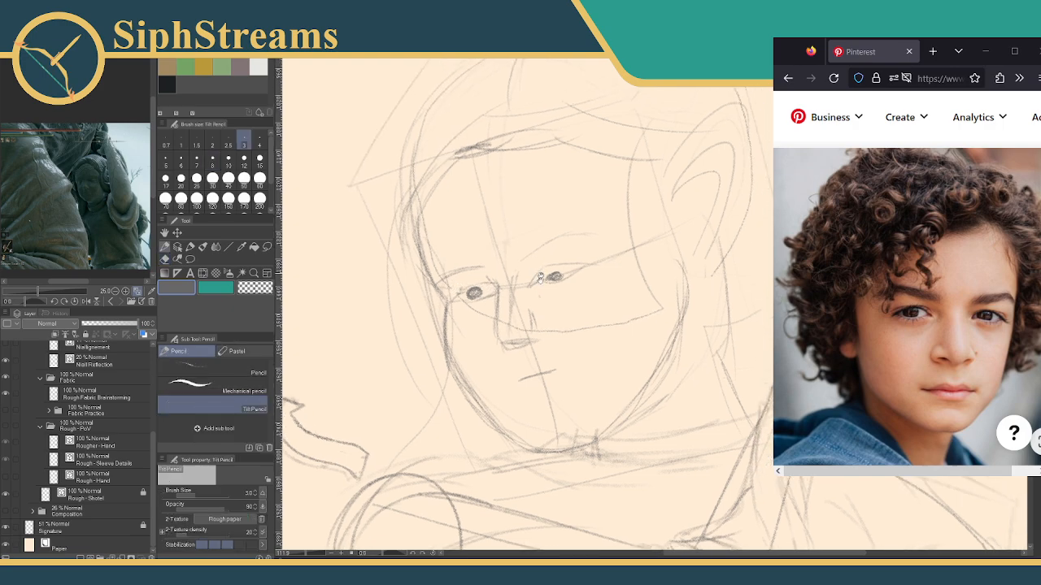
Draw a second curved line across the forehead below the existing hairline, from the left temple towards the ear.
mouse_move(305, 554)
left_mouse_down()
mouse_move(294, 554)
mouse_move(306, 553)
left_mouse_up()
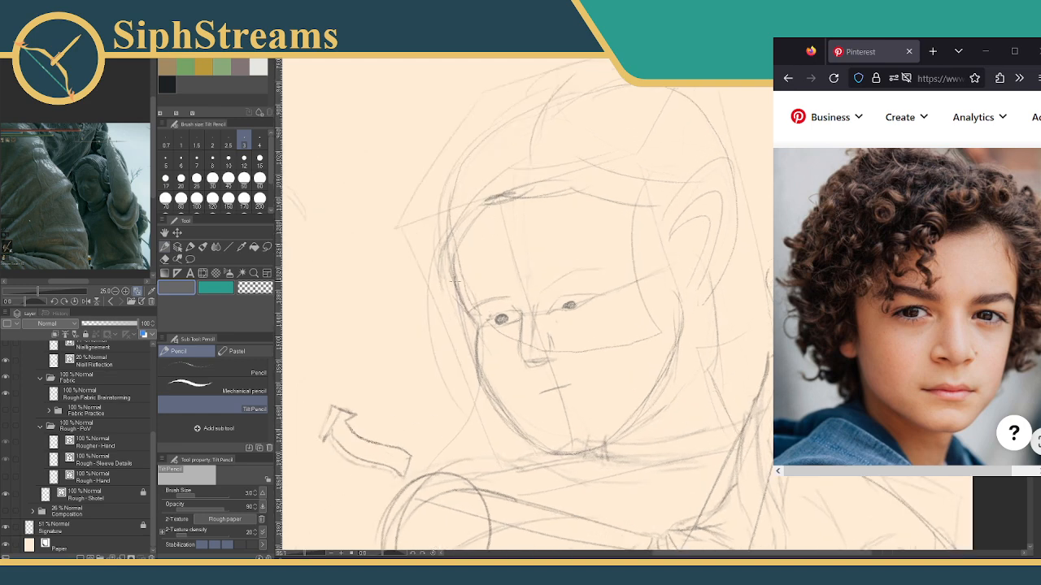
mouse_move(493, 222)
left_mouse_down()
mouse_move(611, 212)
mouse_move(659, 219)
mouse_move(571, 210)
mouse_move(667, 227)
left_mouse_up()
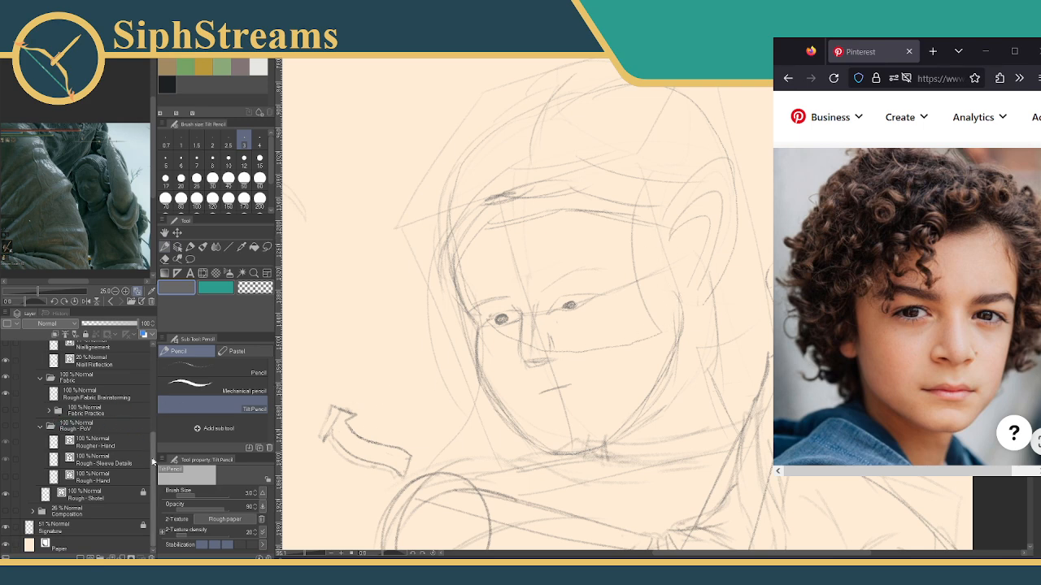
Toggle the FacePlaceMint layer's visibility to compare the canvas with and without the face sketch, leaving it shown.
left_click_drag(153, 462, 152, 380)
left_click(7, 403)
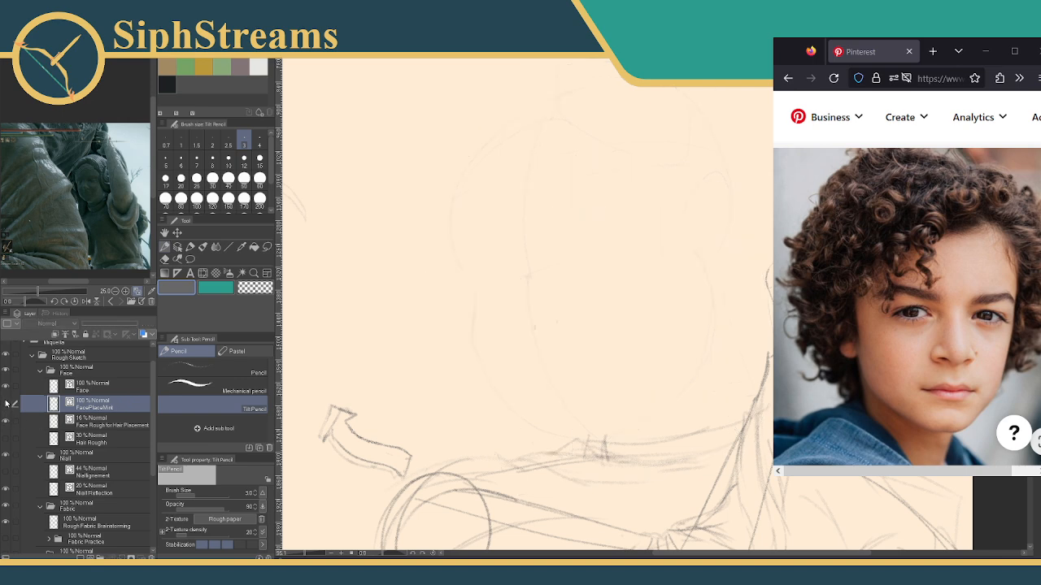
left_click(6, 403)
left_click(7, 403)
left_click(7, 403)
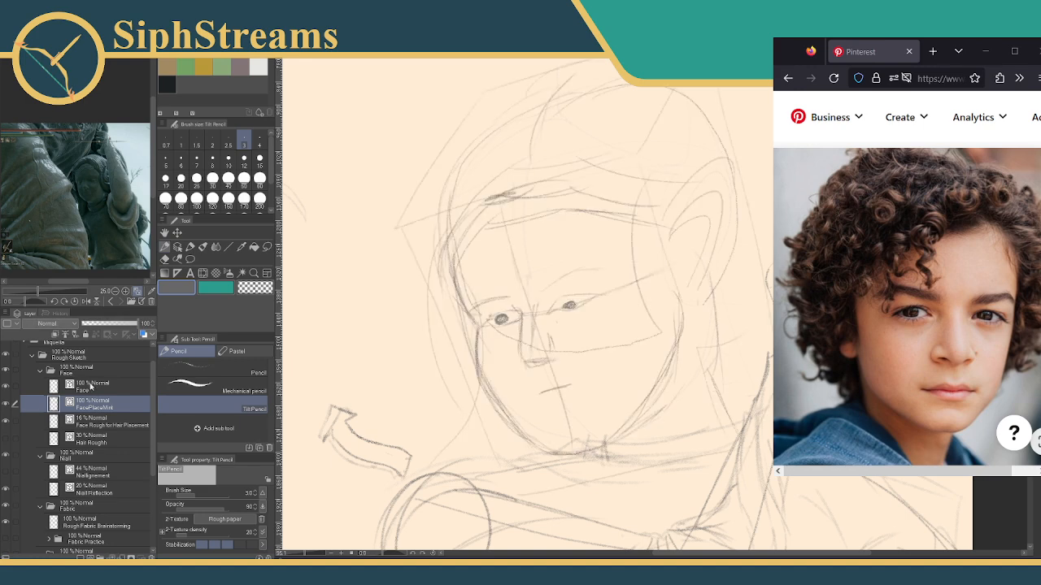
Show the Rough-PoV folder to bring back the clothing and sleeve lines, and frame the whole figure.
left_click(295, 554)
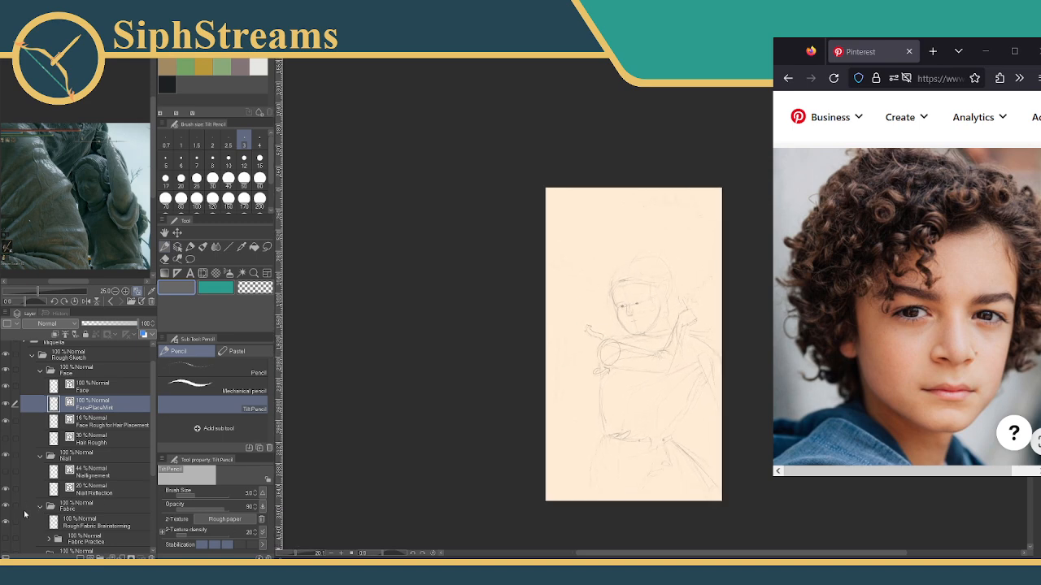
scroll(151, 455, "down", 5)
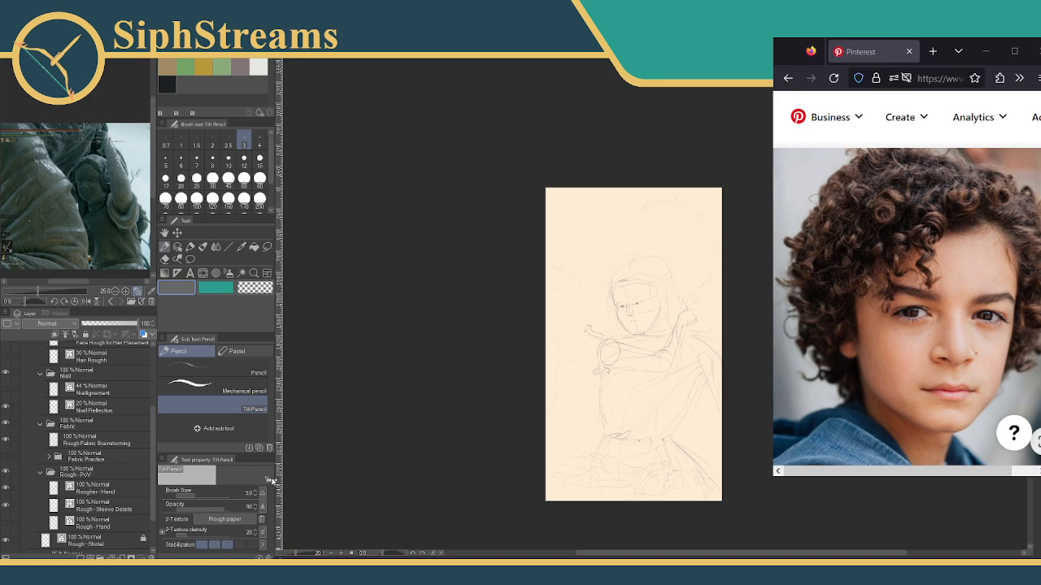
left_click_drag(153, 481, 154, 459)
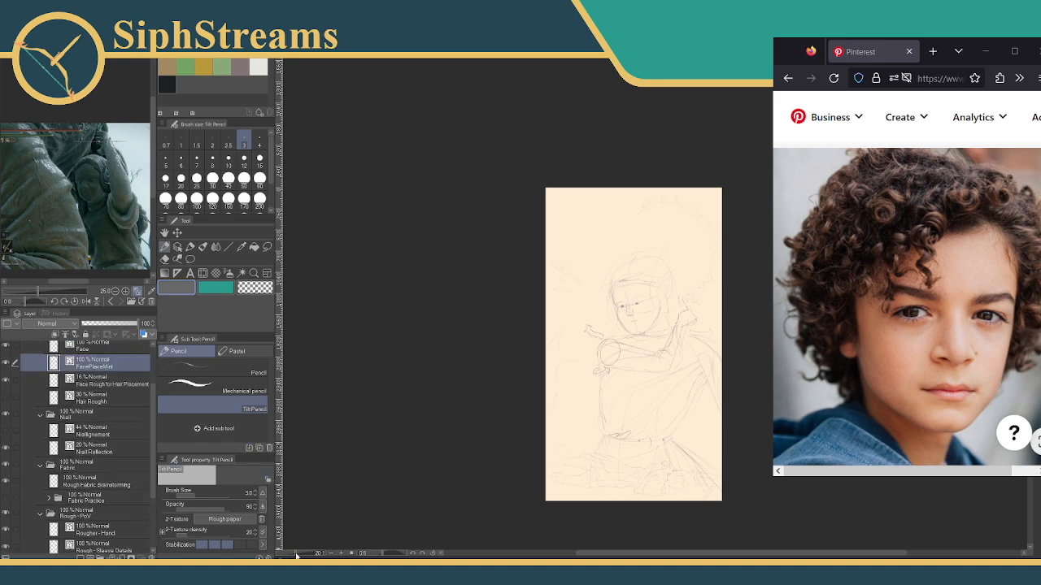
left_click_drag(296, 554, 302, 554)
mouse_move(404, 420)
left_mouse_down()
mouse_move(388, 250)
mouse_move(382, 299)
left_mouse_up()
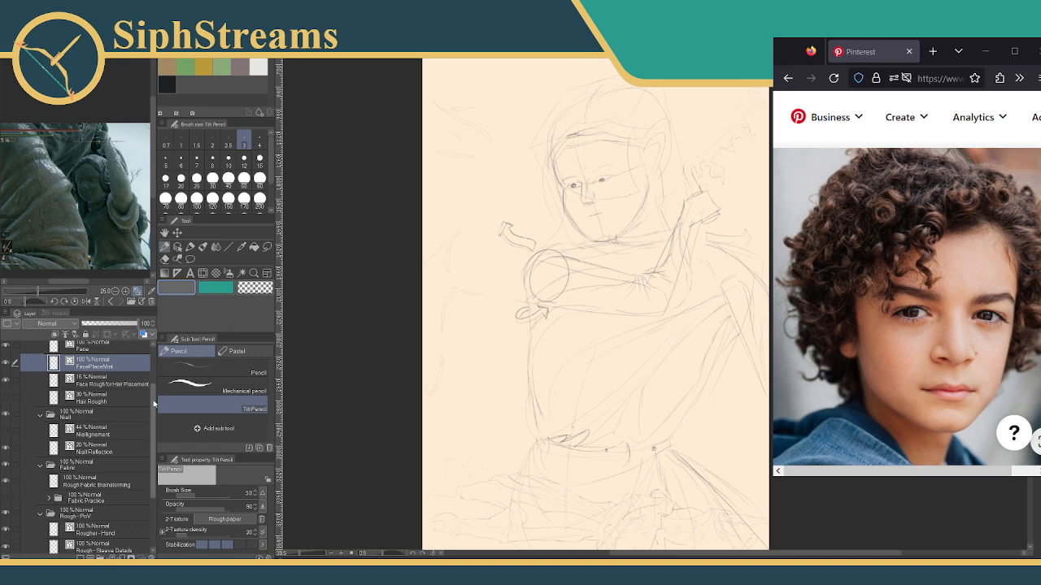
Collapse the Miquella folder and briefly show the Practices/Warmups folder to review its face studies.
scroll(154, 404, "up", 3)
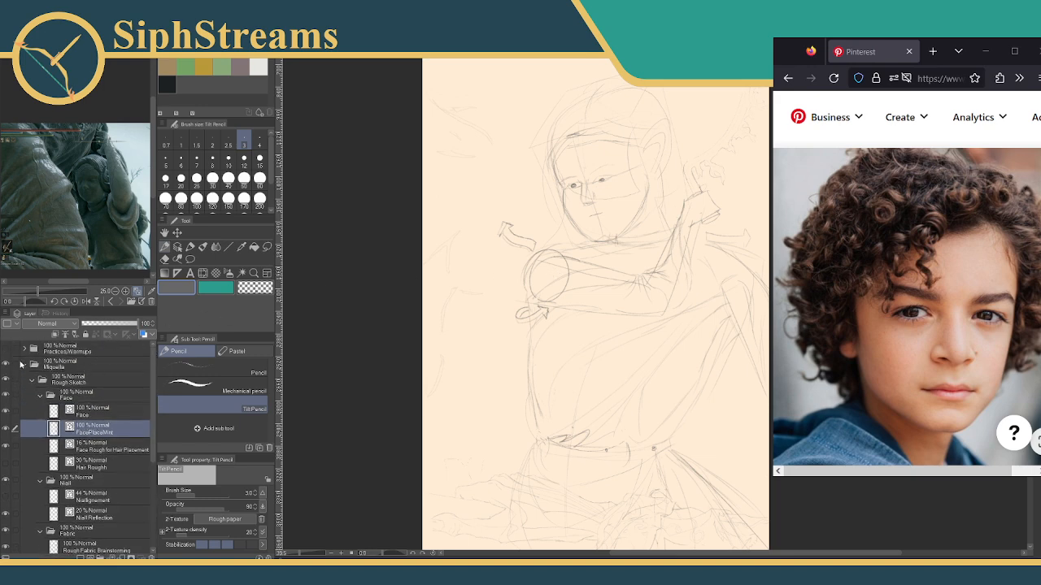
left_click(21, 364)
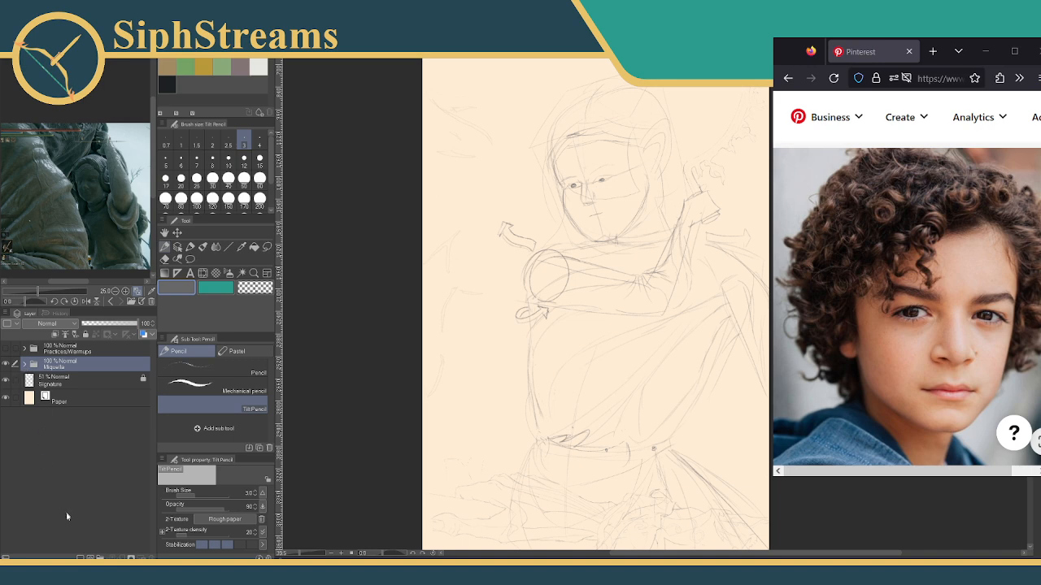
left_click(25, 349)
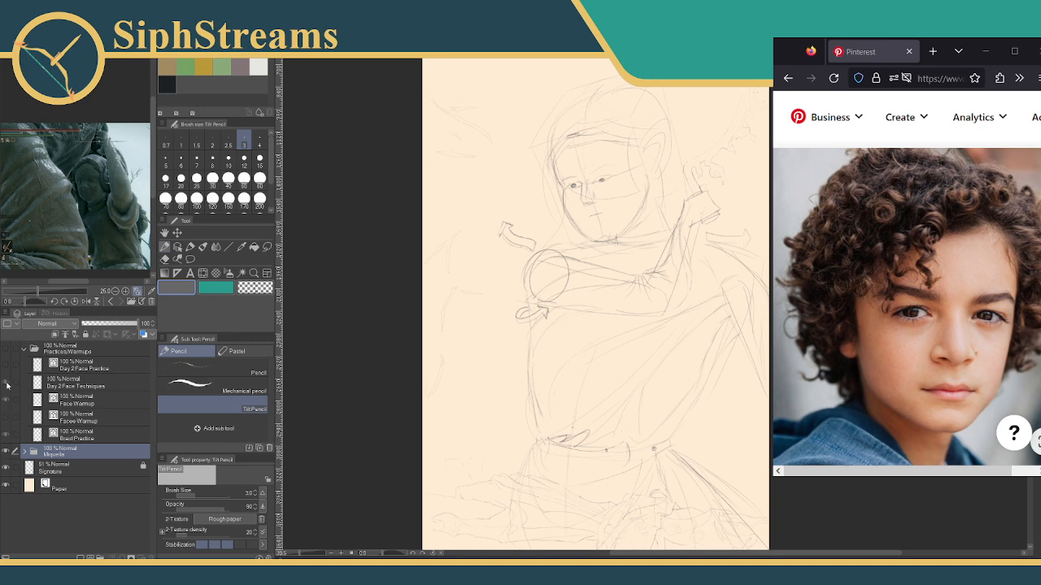
left_click(8, 350)
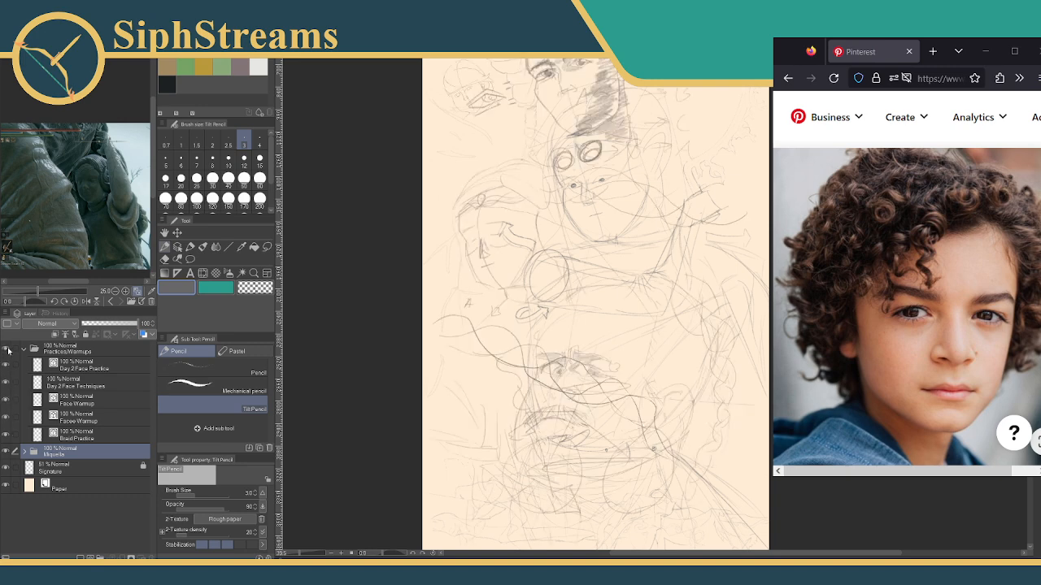
left_click(4, 352)
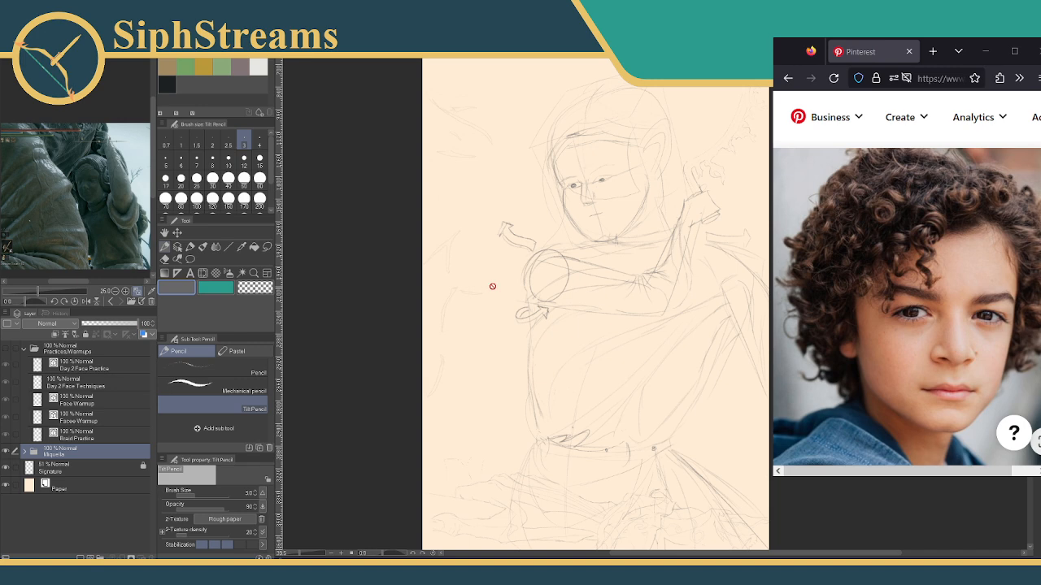
Collapse the Practices/Warmups folder and add a new raster layer above it.
left_click(77, 349)
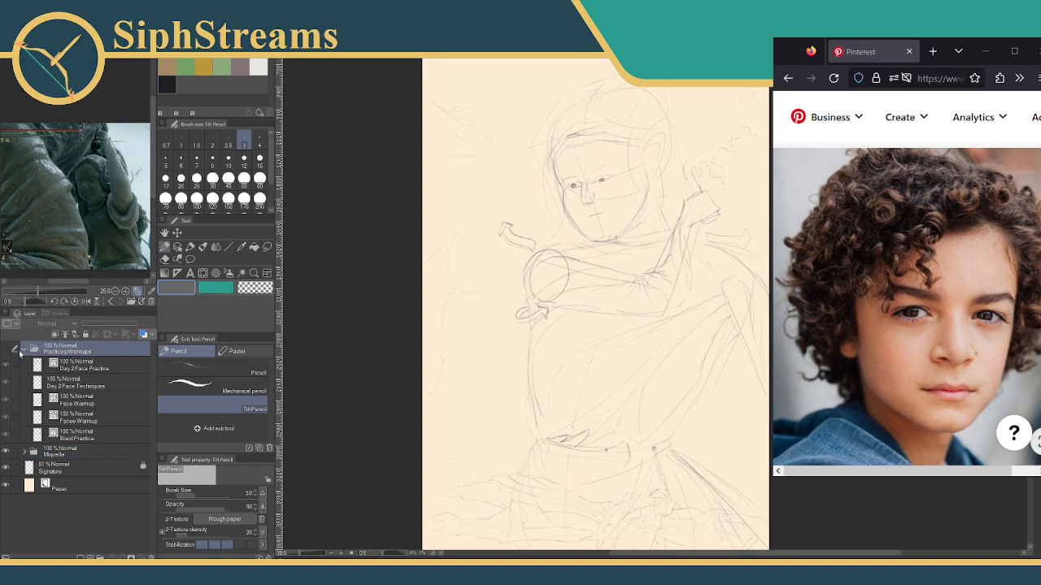
left_click(25, 351)
left_click(24, 350)
left_click(25, 351)
left_click(80, 557)
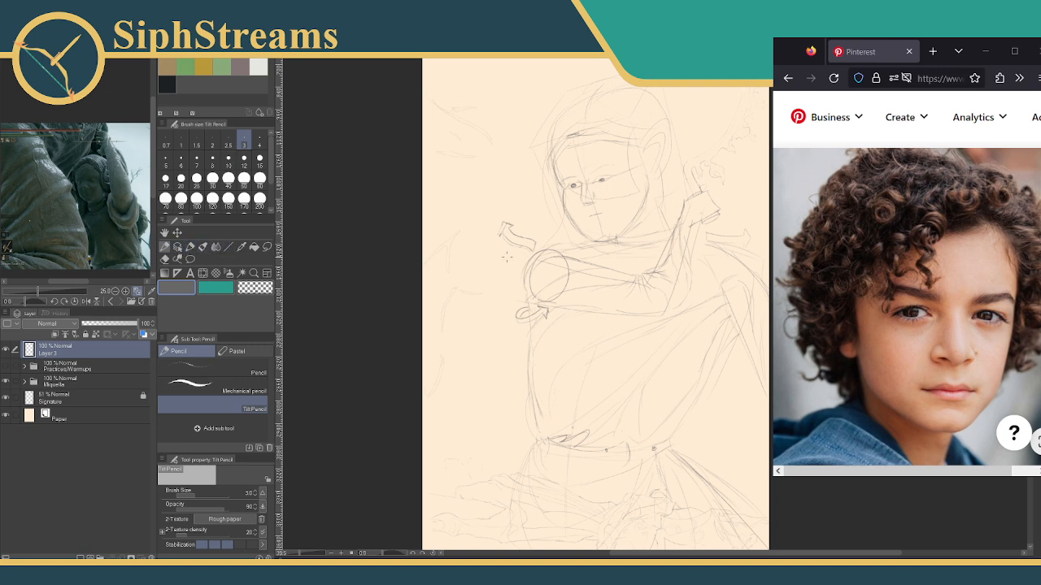
Block in the torso as a perspective box from shoulders to waist on the new layer, cleaning lines with a size 50 eraser.
left_click_drag(614, 234, 651, 233)
left_click_drag(504, 379, 504, 442)
left_click_drag(502, 455, 701, 459)
key("e")
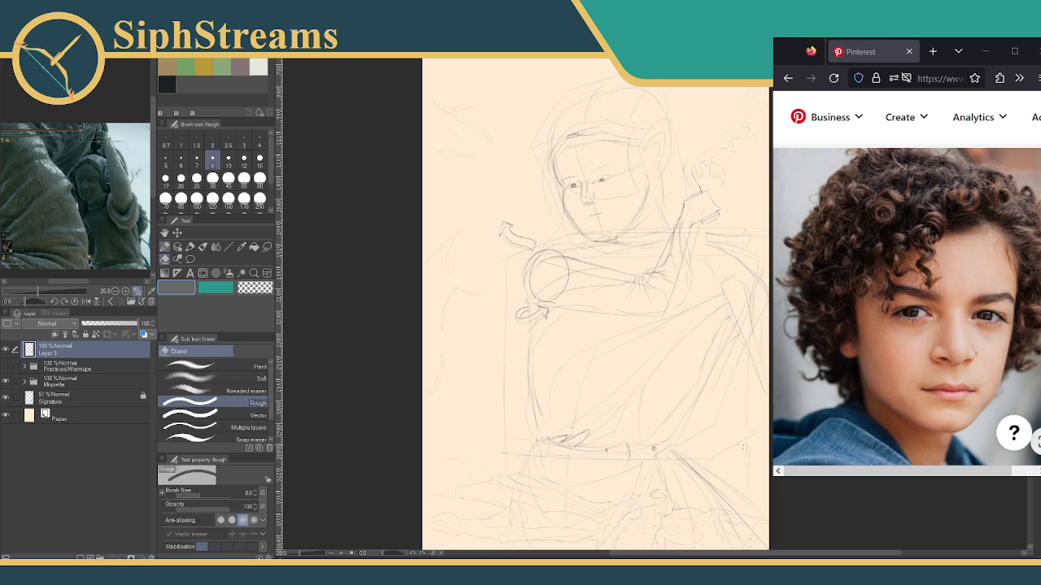
left_click(244, 180)
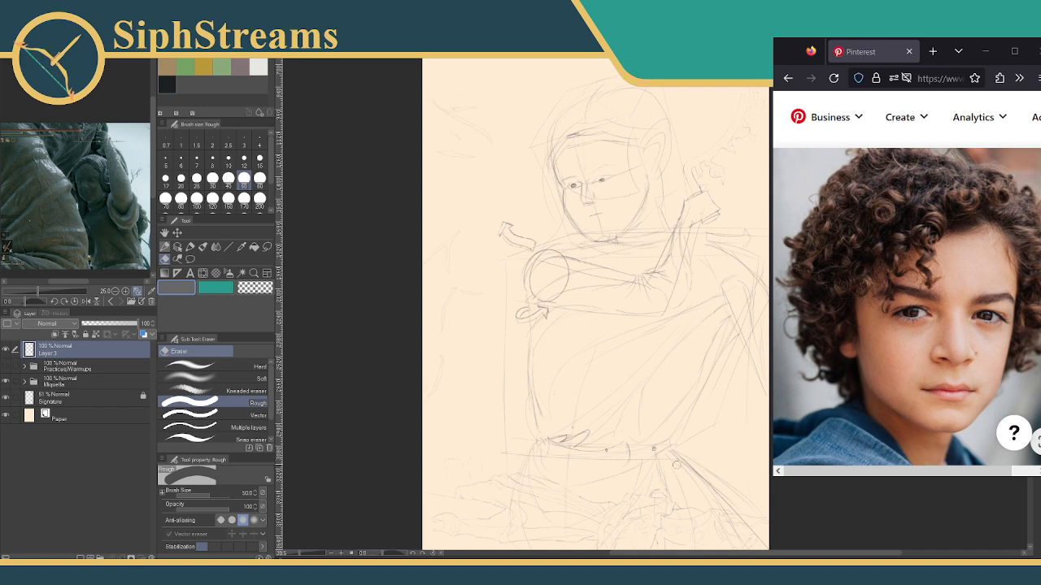
key("p")
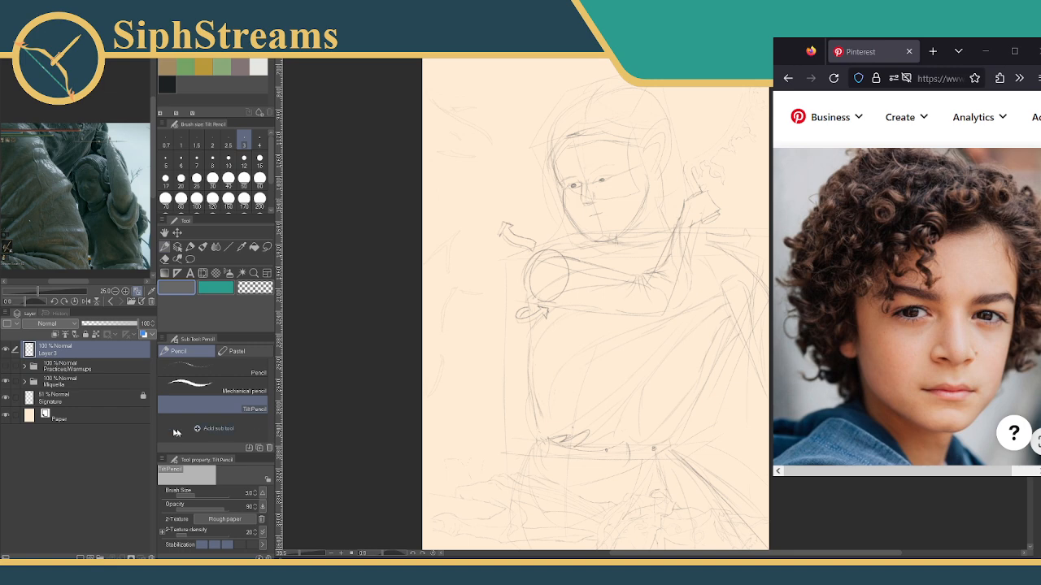
Rough in an angular head block above the torso box, hiding the Miquella folder to view the construction alone.
left_click(7, 381)
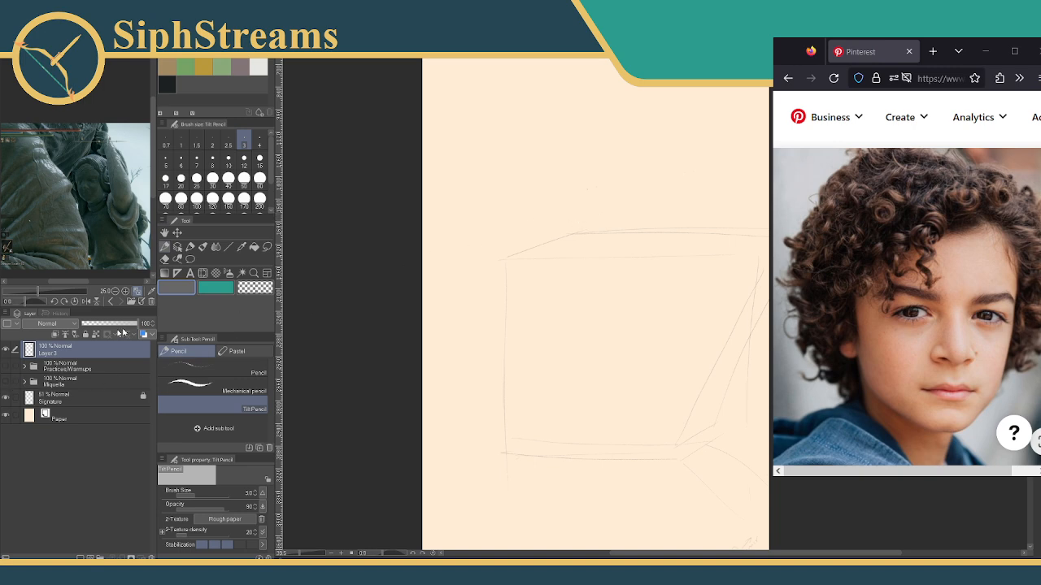
left_click(6, 366)
left_click(6, 365)
left_click(7, 381)
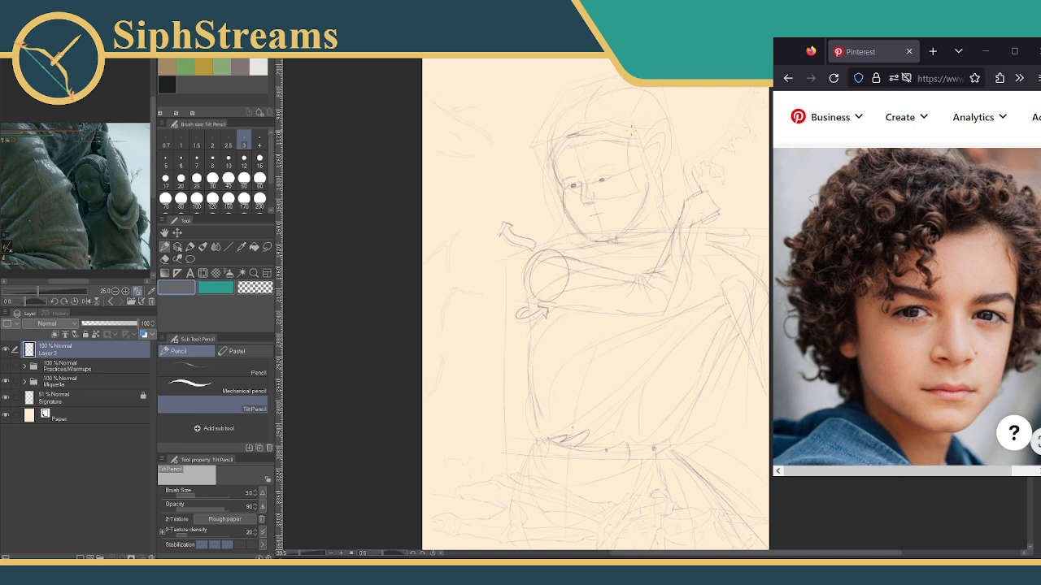
left_click(7, 381)
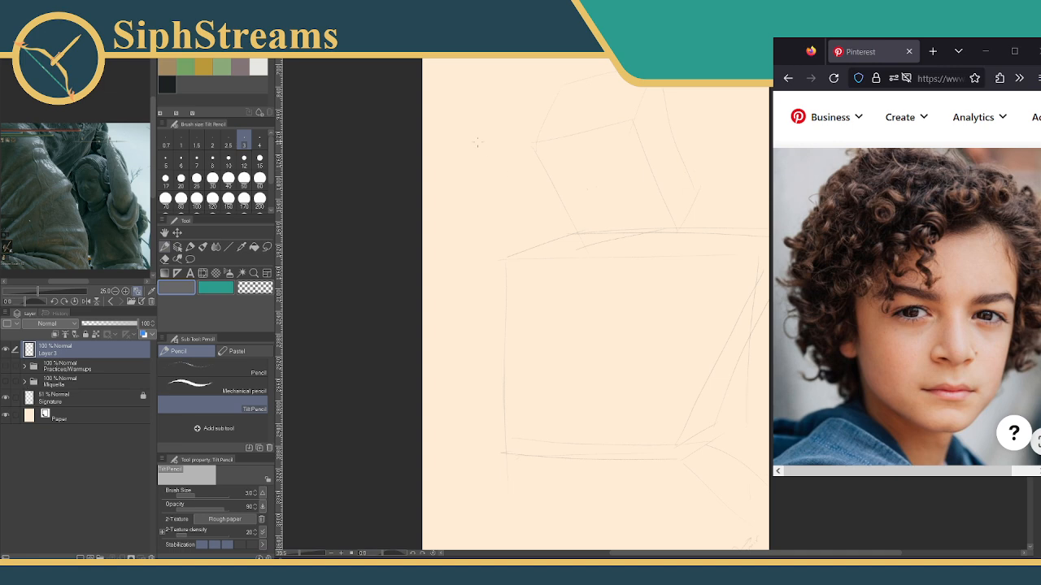
Add a new raster layer above the first box construction and hide the earlier construction layer.
left_click_drag(445, 130, 428, 139)
key("ctrl+z")
left_click(79, 558)
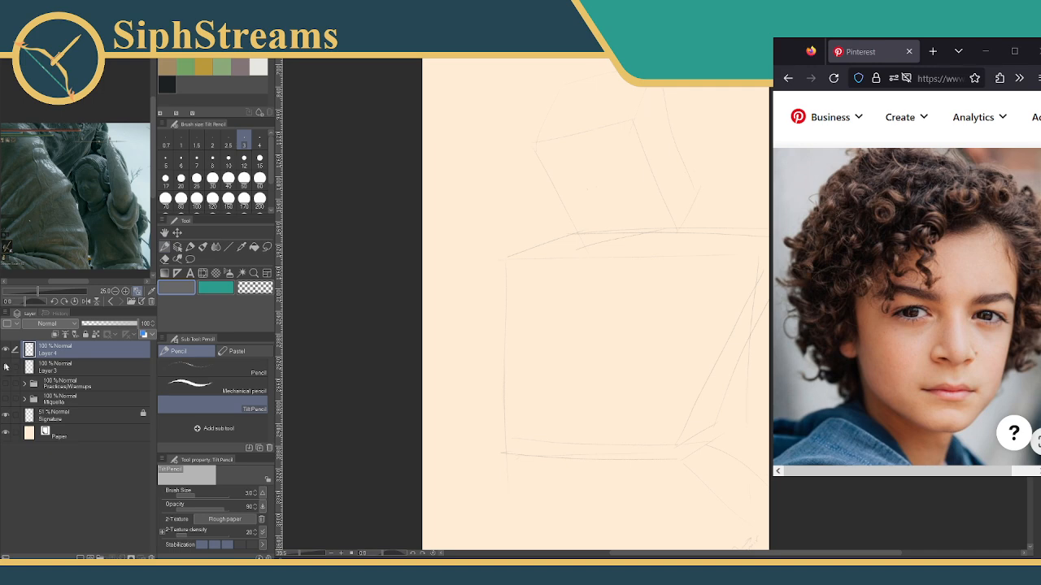
left_click(5, 366)
Block in a tapered torso with a hip box beneath it on the new layer, undoing stray strokes.
key("ctrl+z")
left_click_drag(504, 205, 703, 182)
key("ctrl+z")
key("ctrl+z")
key("ctrl+z")
left_click_drag(712, 357, 667, 364)
key("ctrl+z")
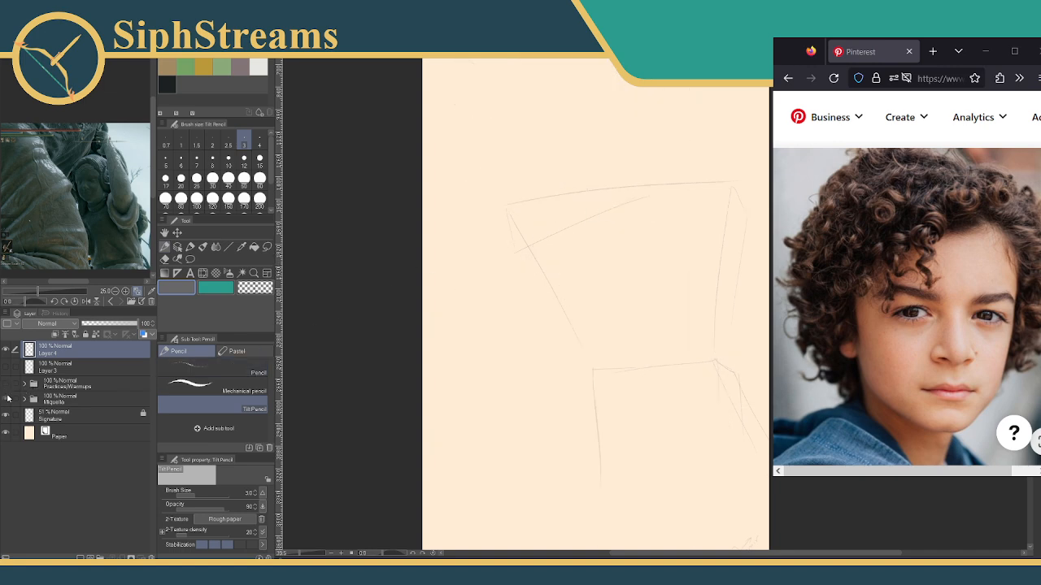
Try arm guide lines across the upper chest, checking them against the sketch in the Miquella folder.
left_click(6, 399)
left_click(7, 399)
left_click_drag(529, 248, 642, 243)
key("ctrl+z")
key("ctrl+z")
left_click_drag(520, 275, 651, 262)
left_click(6, 399)
left_click(6, 399)
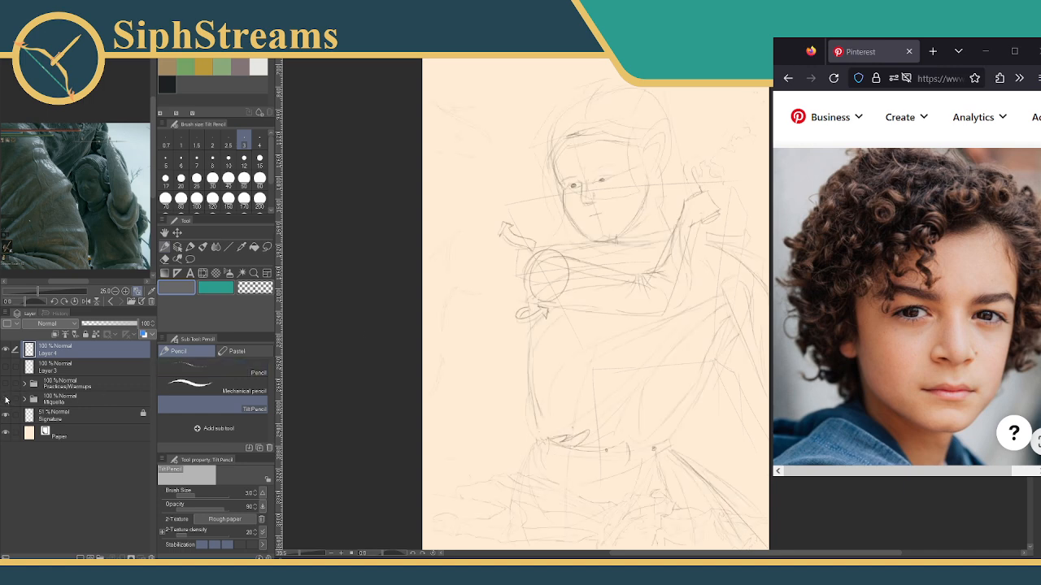
key("ctrl+z")
key("ctrl+z")
key("ctrl+z")
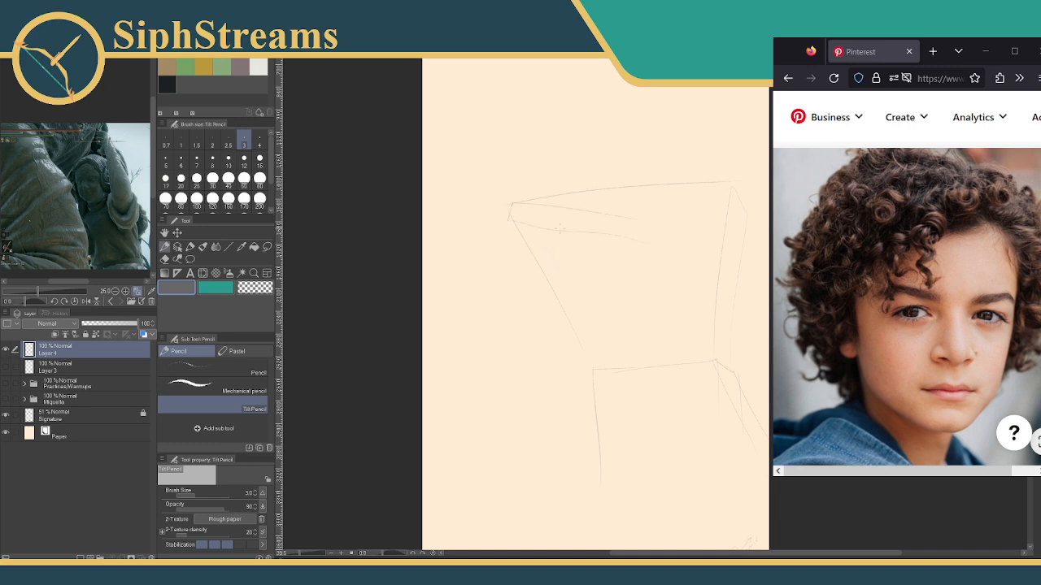
Block in the bent arm as a narrow box across the chest with a raised forearm from the elbow.
left_click_drag(511, 232, 646, 244)
left_click_drag(511, 219, 665, 236)
left_click_drag(616, 195, 626, 232)
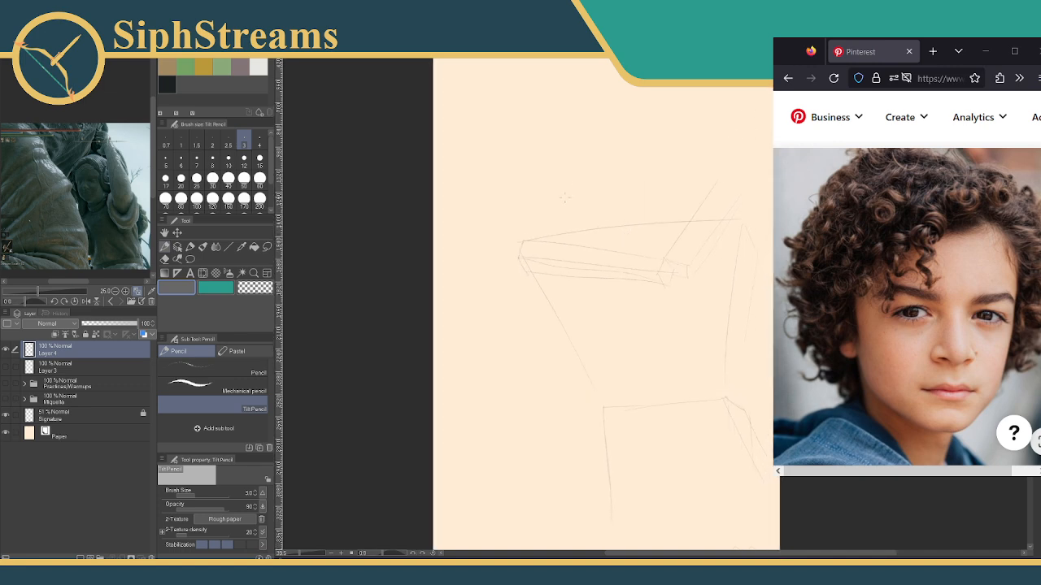
key("ctrl+z")
key("ctrl+z")
Rough in a tilted head block above the shoulder line.
mouse_move(567, 208)
left_mouse_down()
mouse_move(613, 184)
mouse_move(597, 178)
mouse_move(604, 236)
left_mouse_up()
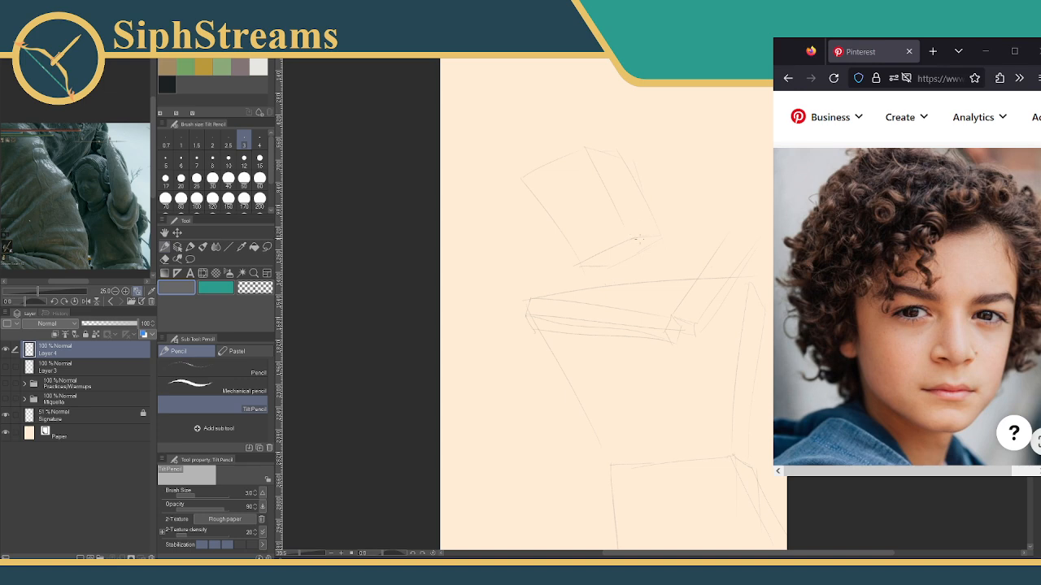
mouse_move(640, 237)
left_mouse_down()
mouse_move(639, 118)
mouse_move(641, 144)
mouse_move(648, 116)
mouse_move(629, 192)
mouse_move(622, 155)
left_mouse_up()
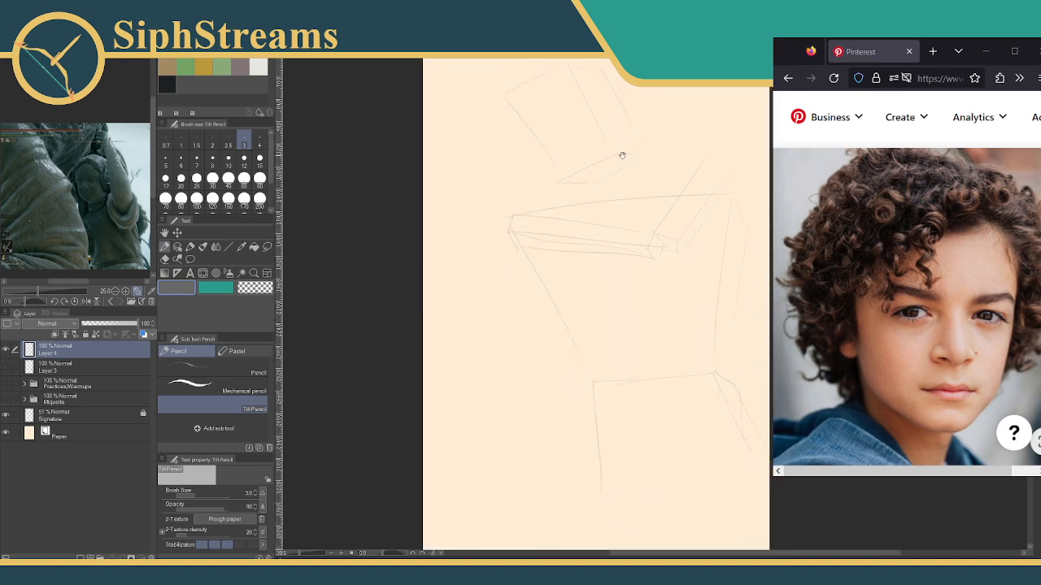
left_click_drag(308, 554, 304, 554)
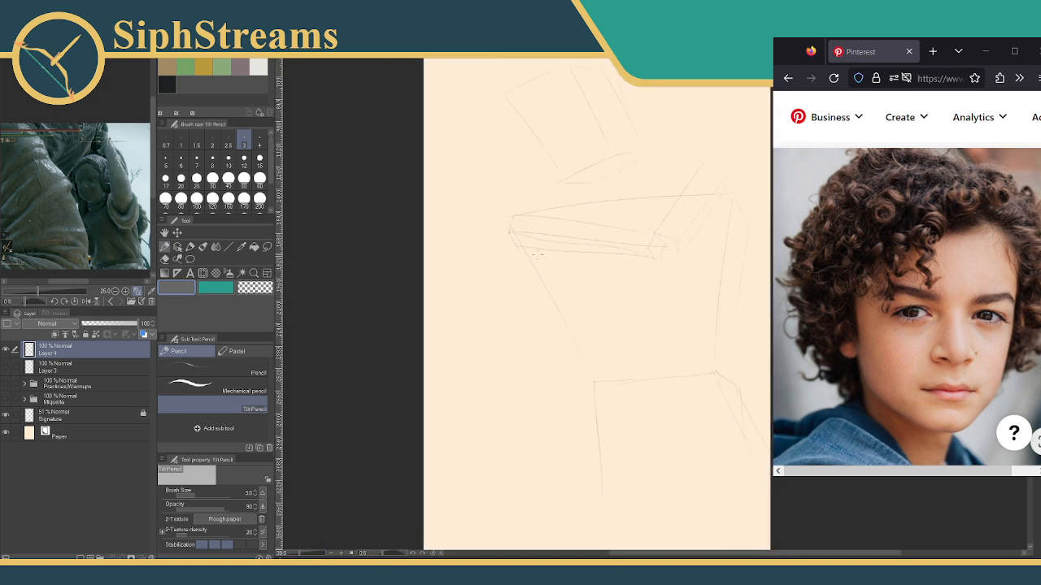
Erase and redraw the side edges of the torso below the far shoulder.
left_click_drag(538, 256, 529, 297)
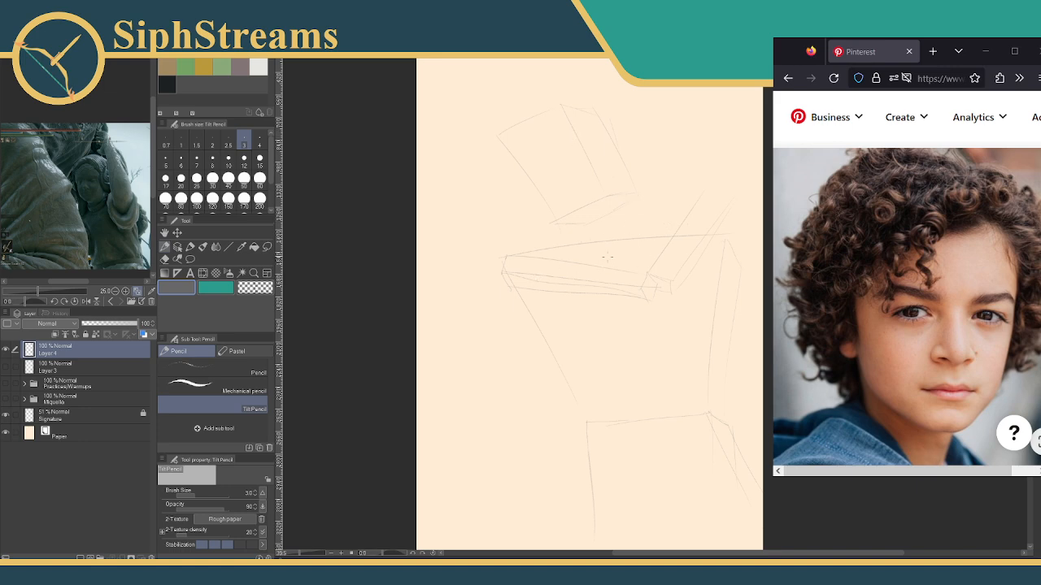
left_click_drag(627, 257, 620, 213)
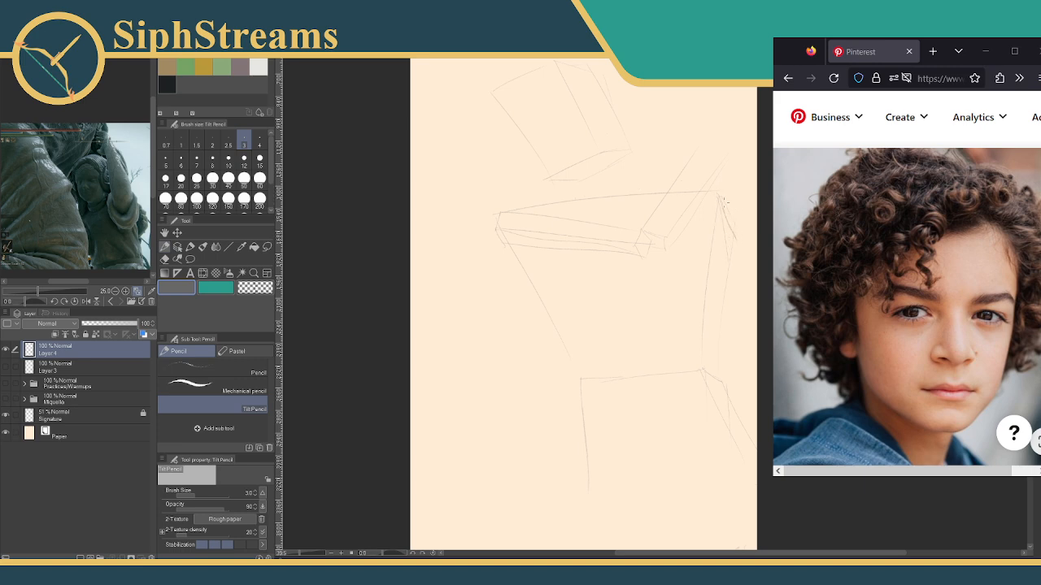
key("e")
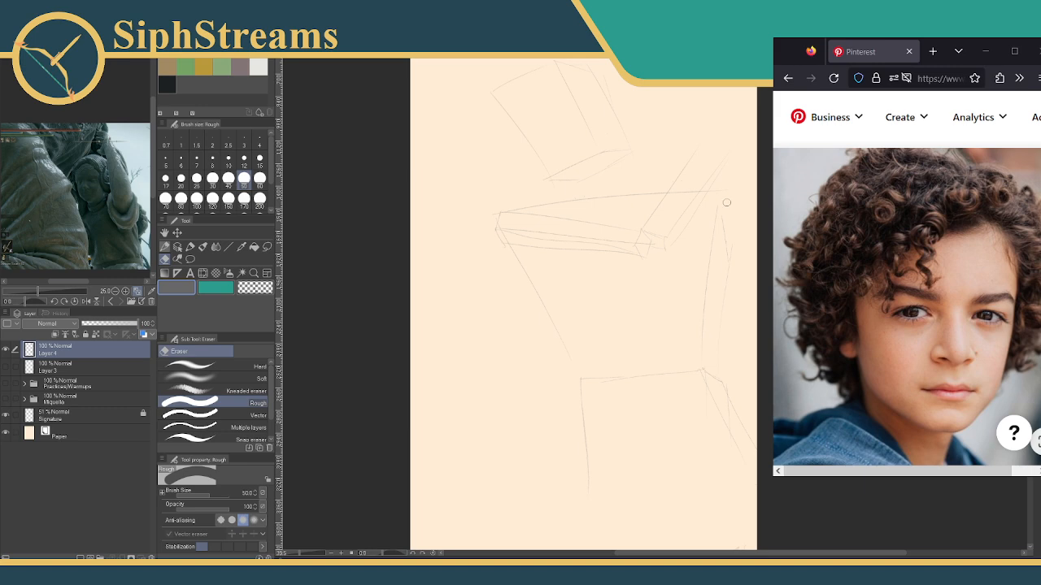
key("p")
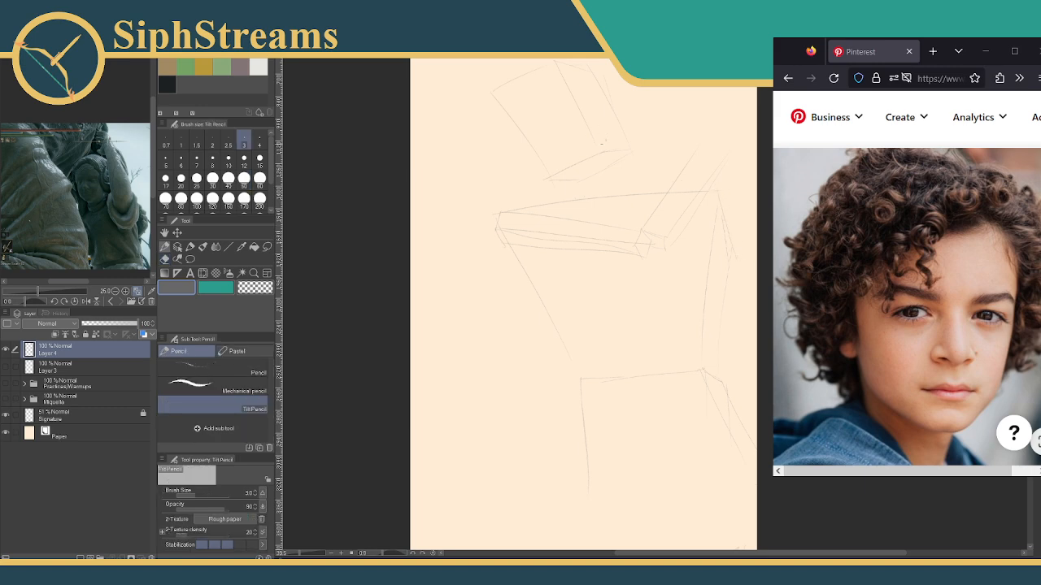
Erase the head block and redraw it as a smaller tilted box resting closer to the shoulders, strengthening its side edge.
mouse_move(620, 164)
left_mouse_down()
mouse_move(599, 183)
mouse_move(590, 213)
left_mouse_up()
key("e")
mouse_move(469, 157)
left_mouse_down()
mouse_move(506, 128)
mouse_move(554, 130)
mouse_move(509, 163)
mouse_move(508, 149)
mouse_move(496, 187)
mouse_move(500, 198)
mouse_move(518, 192)
mouse_move(580, 154)
mouse_move(589, 173)
mouse_move(534, 200)
mouse_move(553, 210)
mouse_move(614, 188)
mouse_move(537, 240)
mouse_move(579, 228)
left_mouse_up()
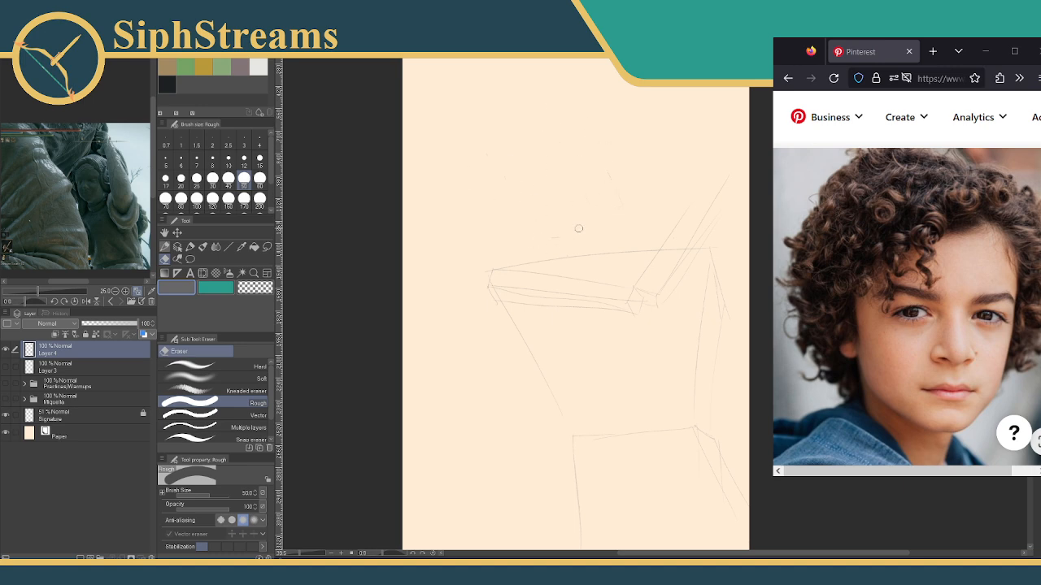
key("p")
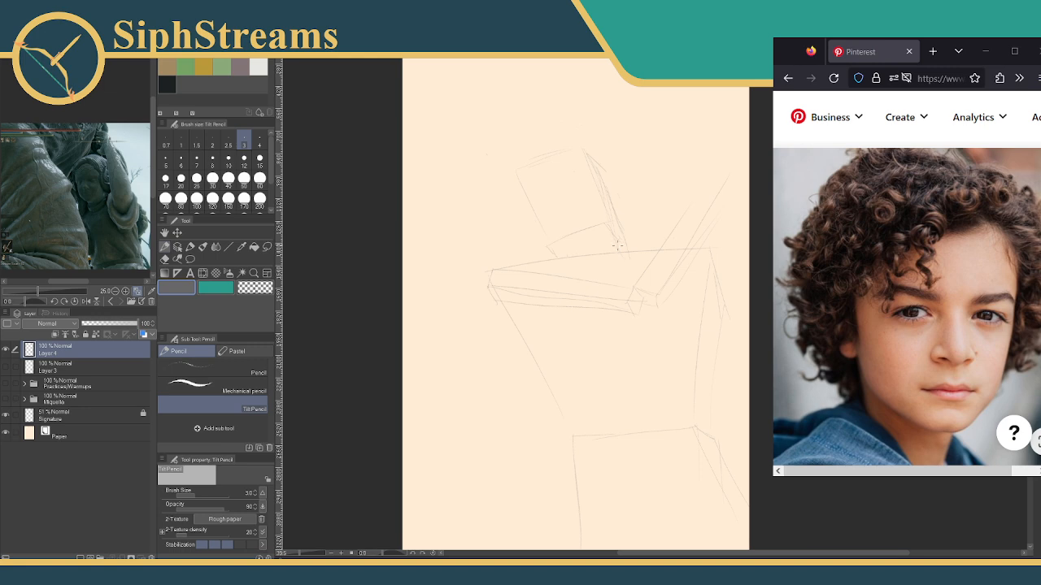
key("ctrl+z")
mouse_move(486, 325)
left_mouse_down()
mouse_move(497, 265)
mouse_move(466, 258)
mouse_move(469, 274)
left_mouse_up()
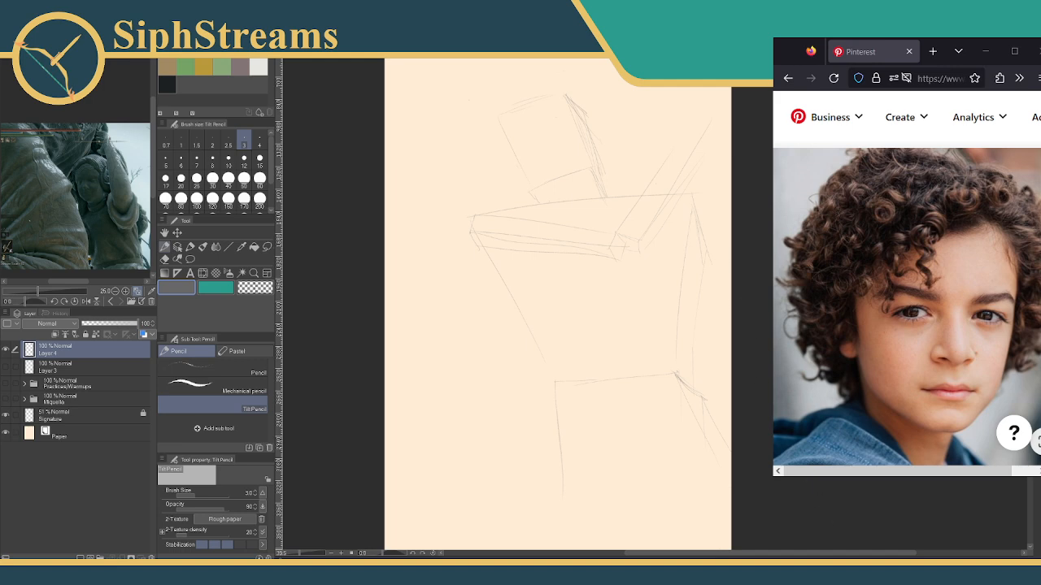
left_click_drag(573, 115, 583, 130)
Draw a horizontal line across the canvas behind the hips and define the top plane of the hip box.
left_click_drag(531, 424, 567, 343)
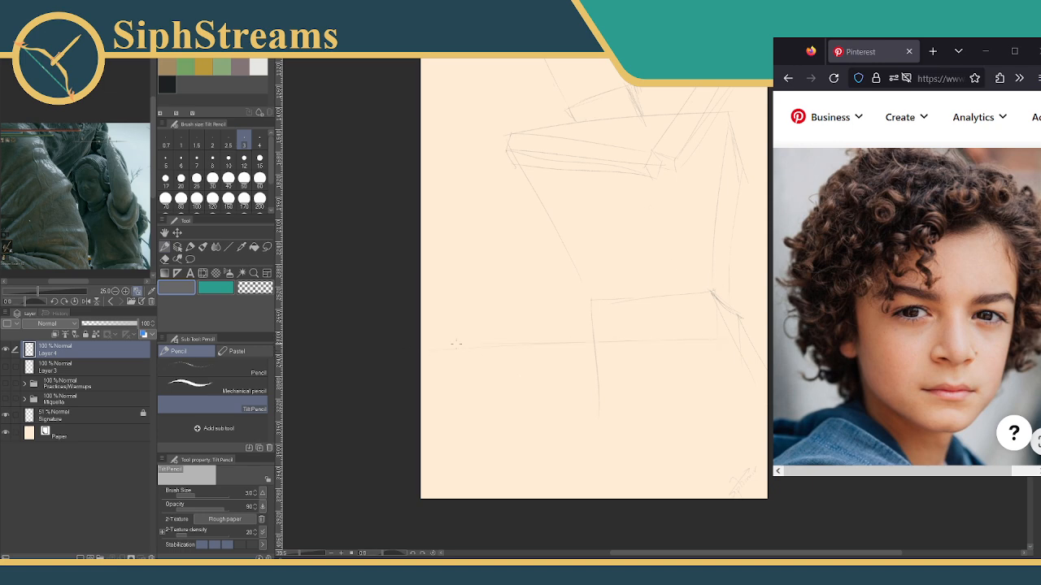
left_click_drag(457, 344, 762, 340)
mouse_move(696, 329)
left_mouse_down()
mouse_move(718, 379)
mouse_move(713, 400)
mouse_move(710, 346)
mouse_move(705, 371)
left_mouse_up()
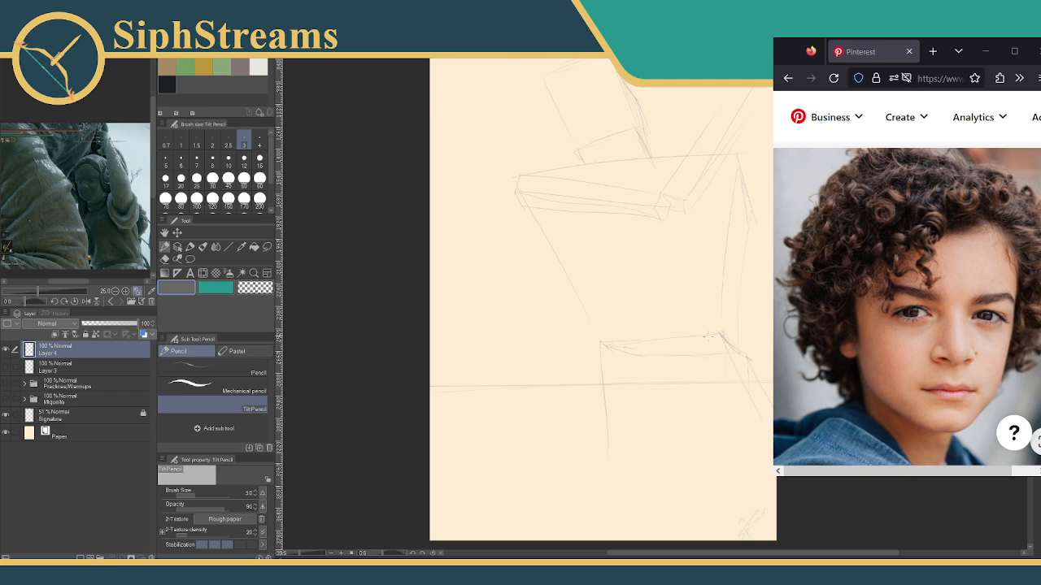
left_click_drag(626, 297, 645, 306)
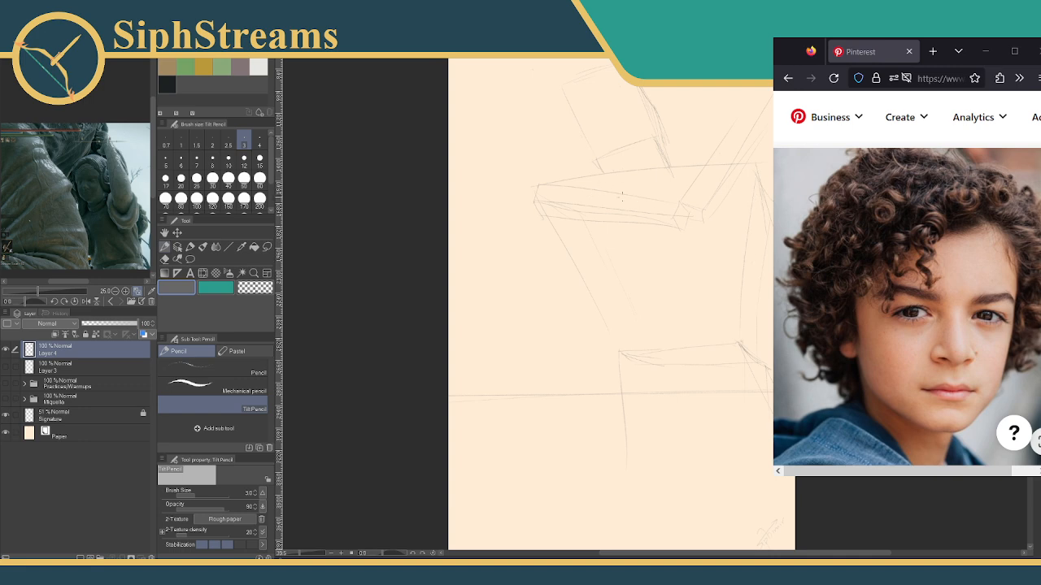
Erase the arm boxes from the chest and redraw the shoulder line beneath the head.
mouse_move(622, 217)
left_mouse_down()
mouse_move(629, 346)
mouse_move(600, 334)
left_mouse_up()
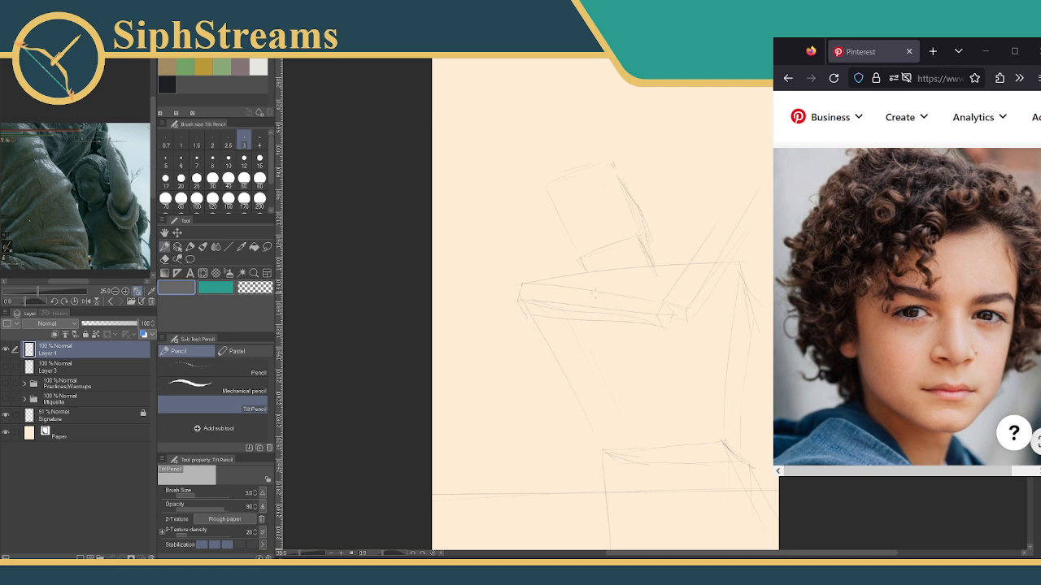
key("e")
mouse_move(615, 311)
left_mouse_down()
mouse_move(643, 297)
mouse_move(665, 328)
mouse_move(656, 312)
mouse_move(567, 313)
mouse_move(524, 300)
mouse_move(612, 307)
mouse_move(574, 288)
mouse_move(598, 302)
mouse_move(579, 300)
mouse_move(660, 317)
mouse_move(679, 310)
mouse_move(670, 315)
mouse_move(685, 331)
mouse_move(701, 307)
mouse_move(680, 319)
mouse_move(692, 294)
mouse_move(674, 290)
mouse_move(696, 271)
mouse_move(725, 272)
mouse_move(741, 205)
left_mouse_up()
key("p")
mouse_move(634, 250)
left_mouse_down()
mouse_move(623, 230)
mouse_move(603, 231)
left_mouse_up()
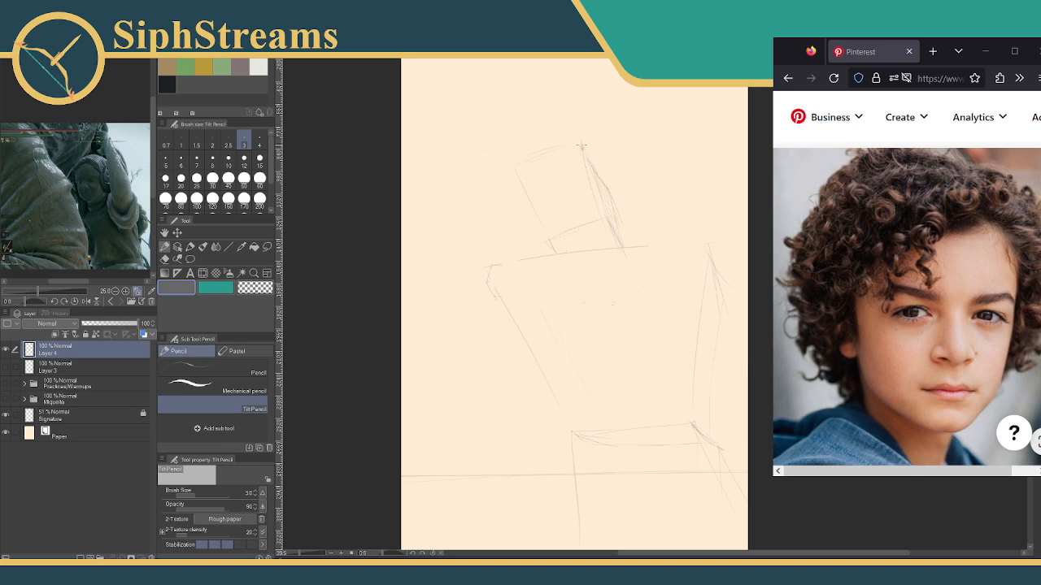
Refine the head block's side and lower edges, add facial guide marks, and clean up the overlap with the shoulder line.
left_click_drag(581, 147, 612, 226)
key("e")
mouse_move(550, 246)
left_mouse_down()
mouse_move(619, 226)
mouse_move(613, 237)
mouse_move(626, 243)
left_mouse_up()
key("p")
key("e")
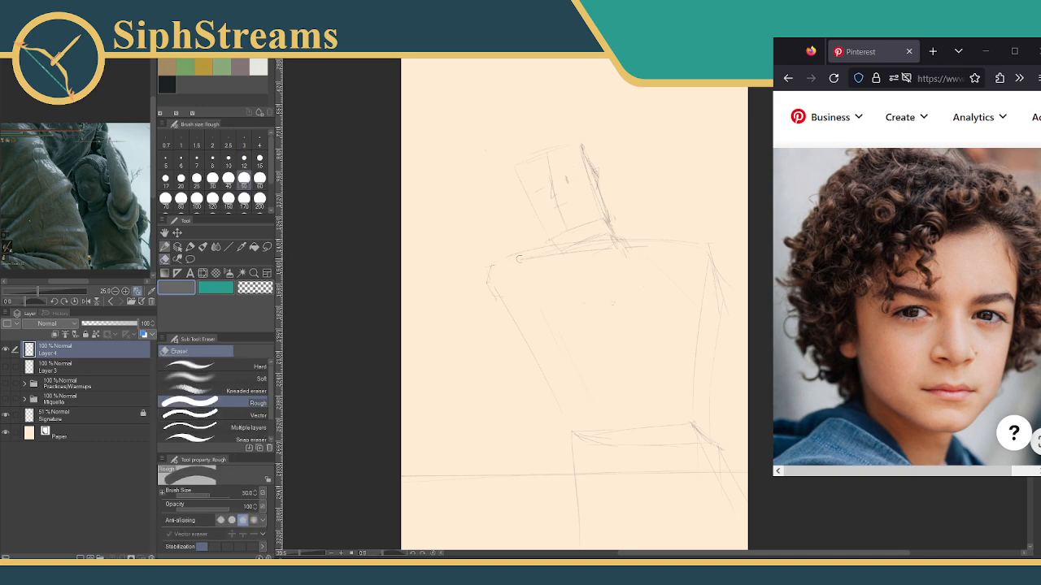
left_click_drag(561, 251, 611, 241)
key("p")
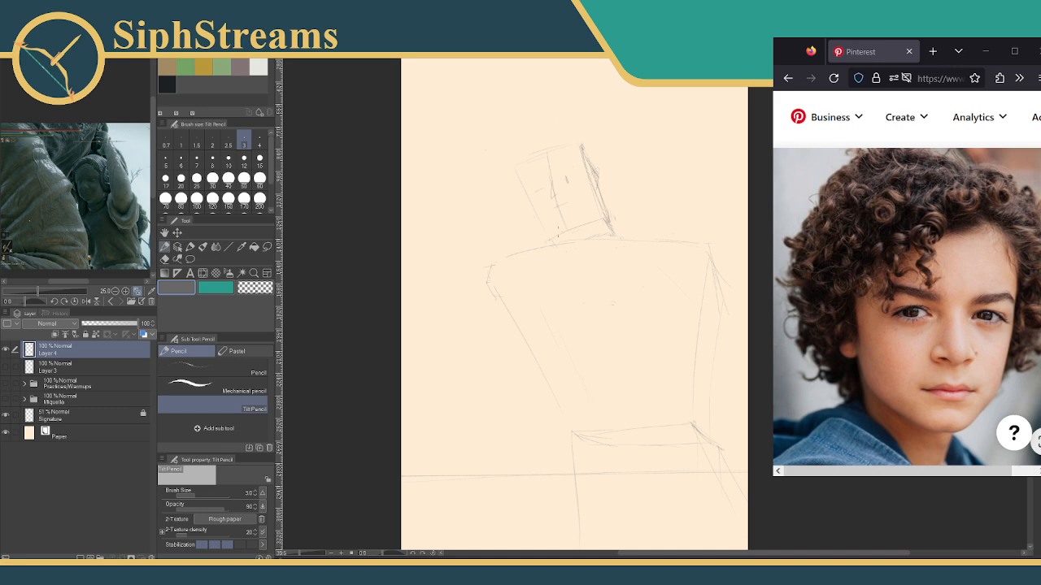
left_click_drag(515, 167, 579, 147)
key("e")
key("p")
Redraw the arm as a box across the chest with an upright forearm block and a short hand guide above it.
left_click_drag(490, 265, 616, 269)
left_click_drag(493, 285, 619, 285)
scroll(575, 257, "up", 5)
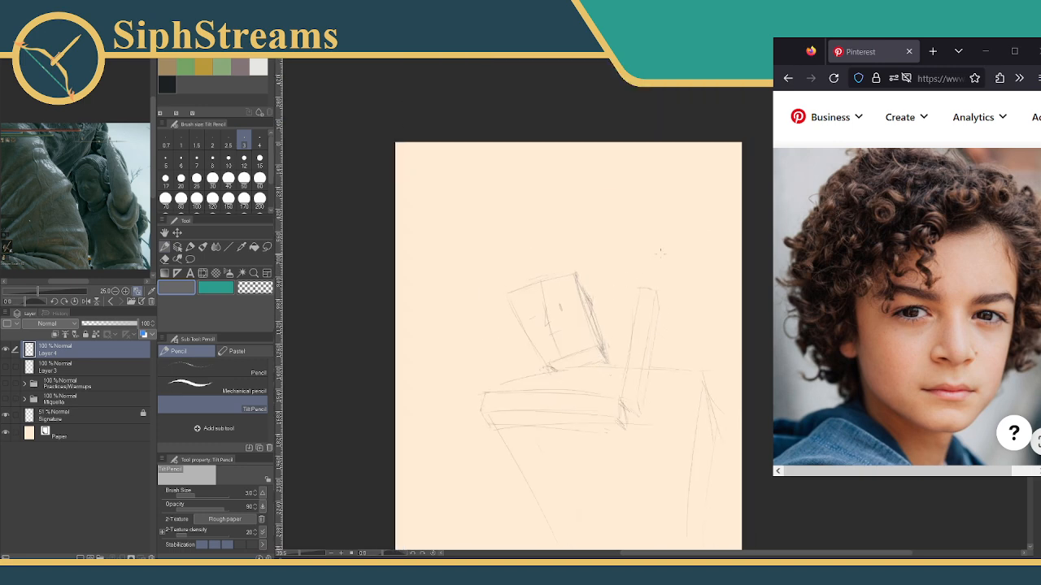
left_click_drag(648, 280, 648, 258)
key("ctrl+z")
key("ctrl+z")
left_click_drag(648, 258, 667, 233)
key("ctrl+z")
left_click_drag(631, 266, 627, 94)
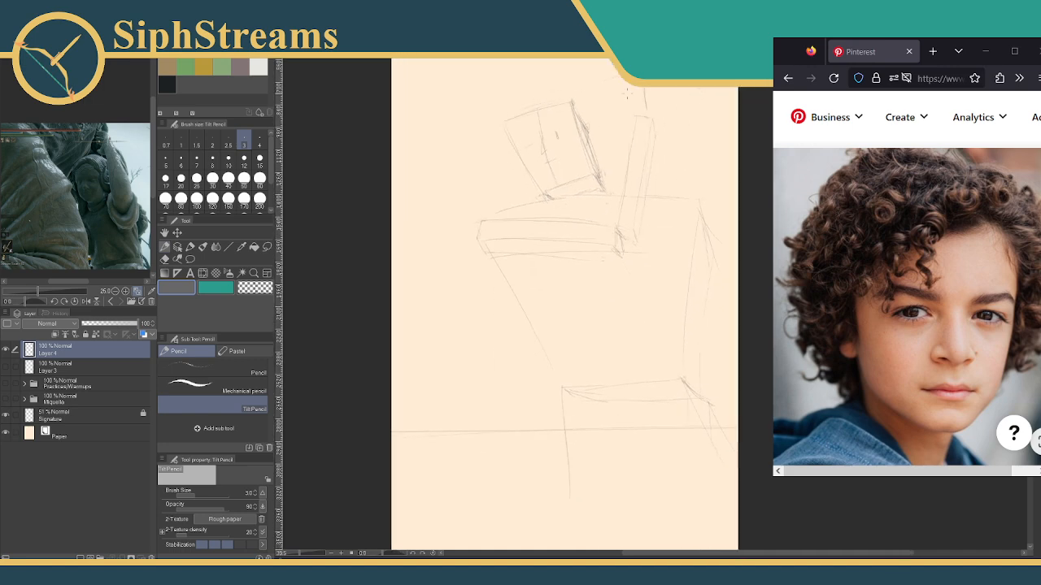
Add a second horizontal line below the first and sketch curved lines in the lower-left foreground, erasing part of them.
left_click_drag(568, 346, 527, 225)
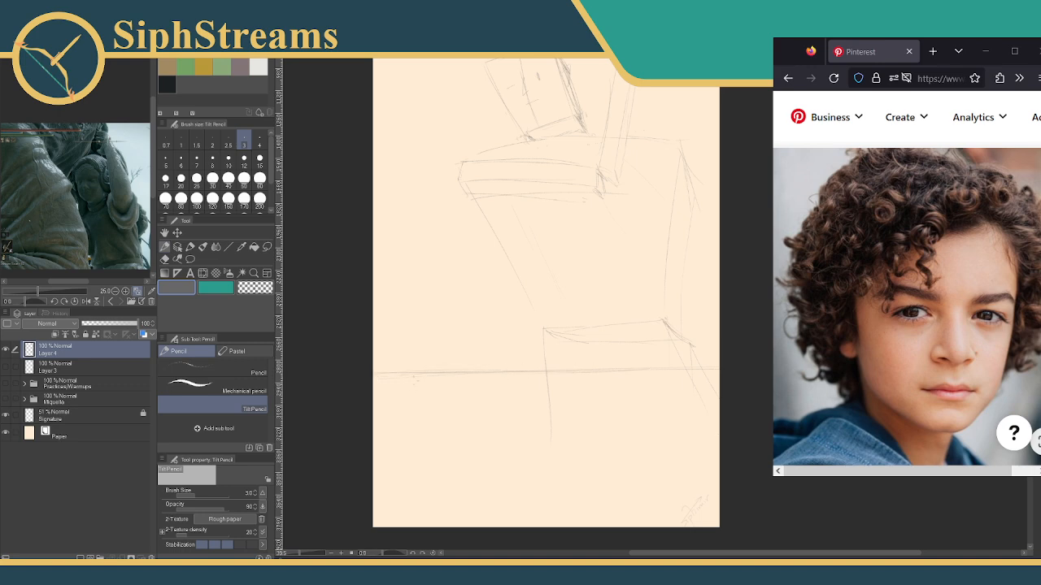
left_click_drag(375, 402, 654, 404)
mouse_move(440, 385)
left_mouse_down()
mouse_move(437, 432)
mouse_move(438, 413)
left_mouse_up()
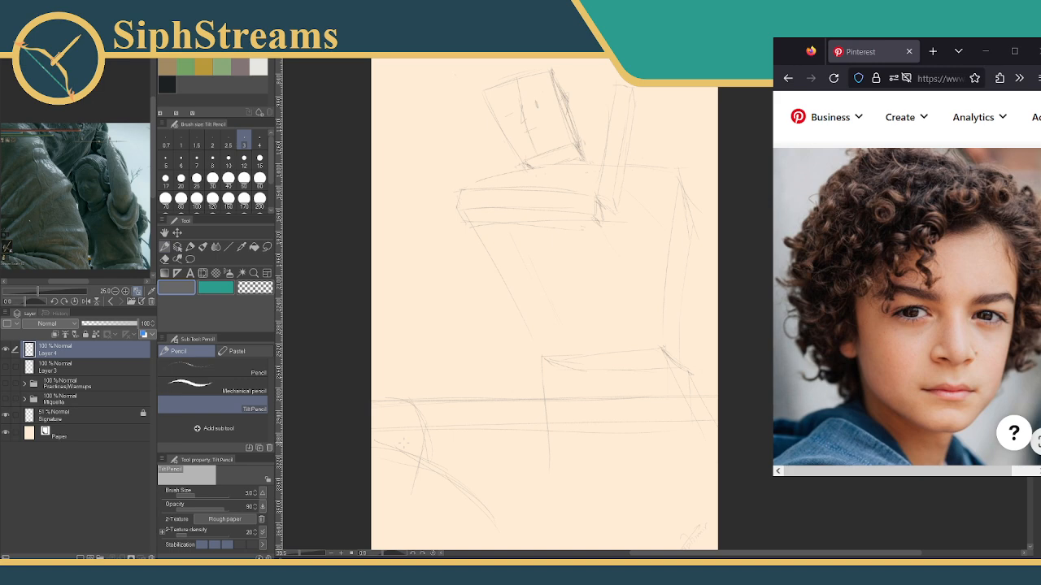
key("e")
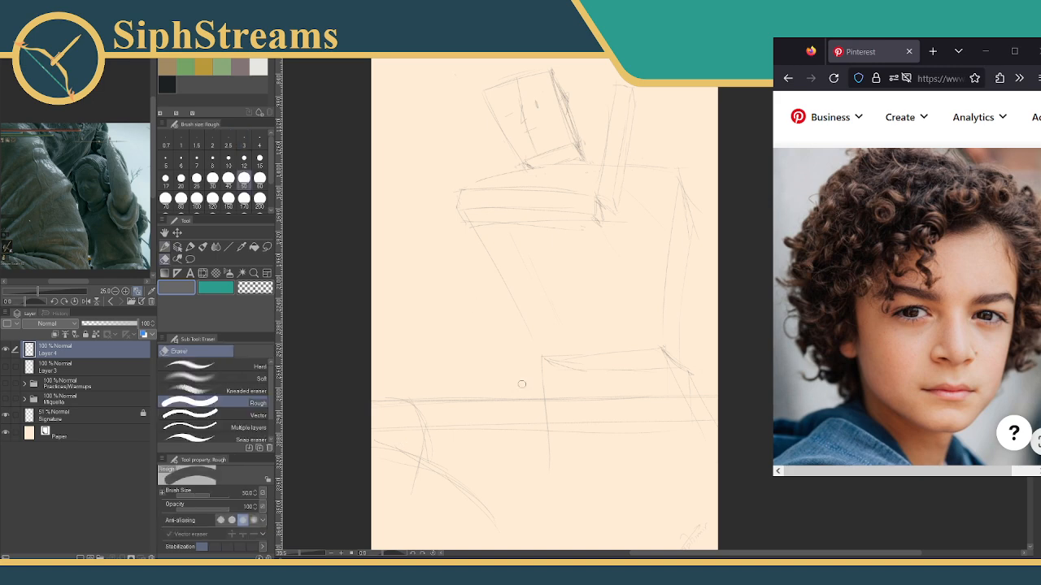
left_click_drag(422, 444, 428, 448)
key("p")
left_click_drag(464, 383, 449, 433)
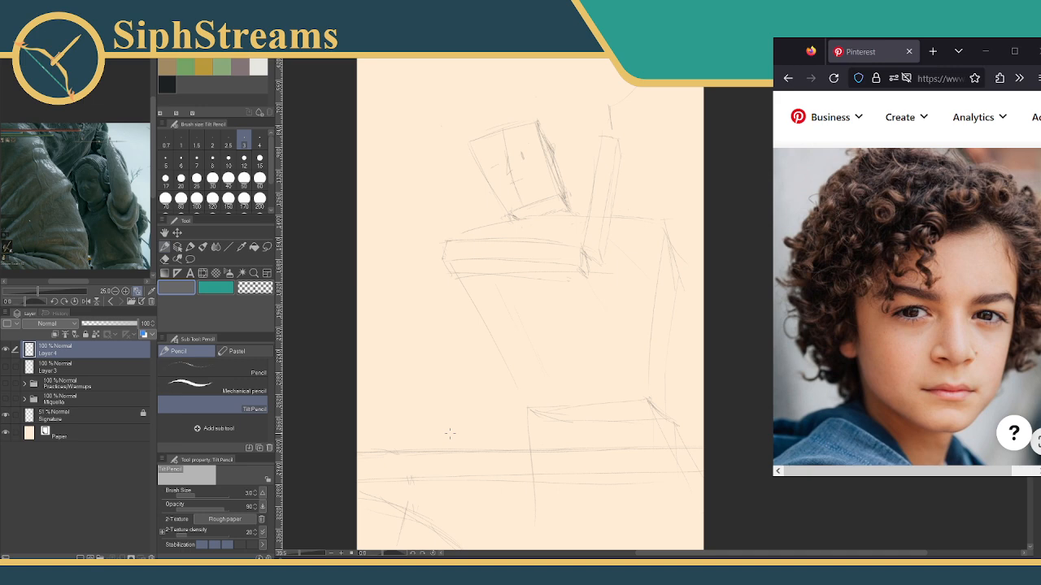
left_click(449, 433)
Compare the earlier box construction with the newer one by switching the visibility of their layers.
left_click(6, 367)
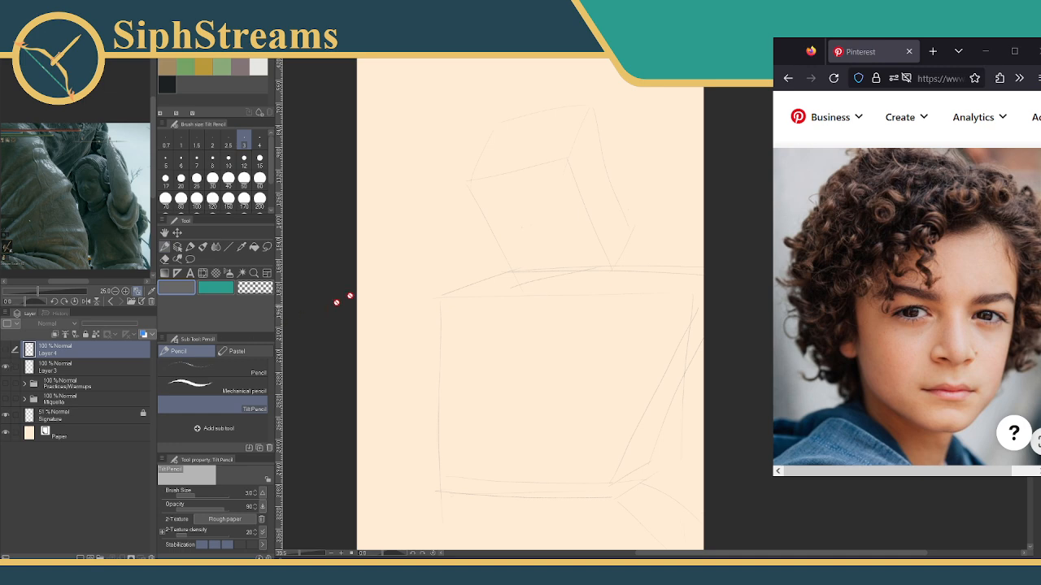
left_click_drag(396, 268, 405, 236)
left_click(6, 367)
left_click(6, 349)
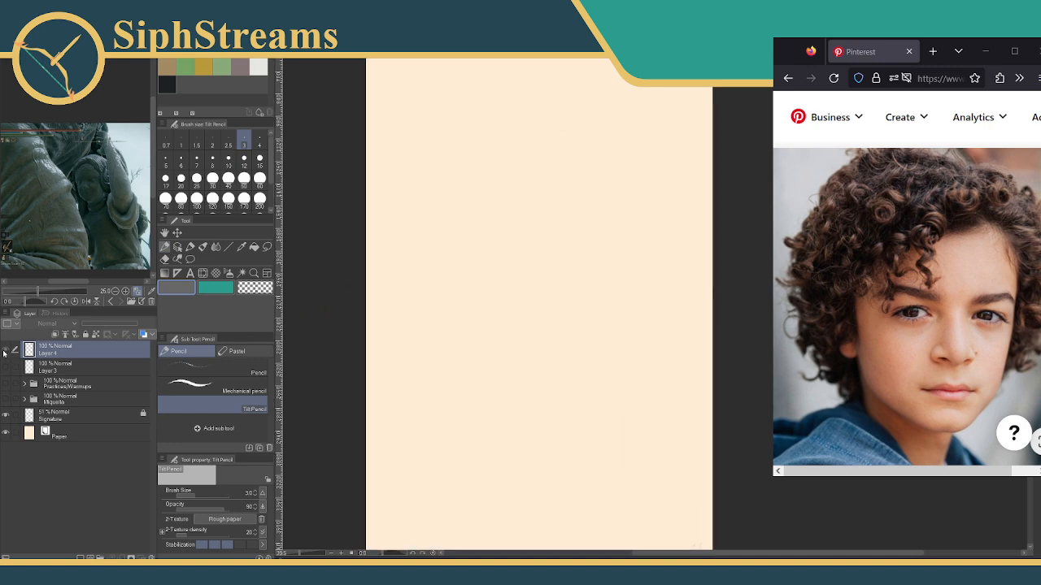
mouse_move(339, 309)
left_mouse_down()
mouse_move(330, 258)
mouse_move(326, 297)
left_mouse_up()
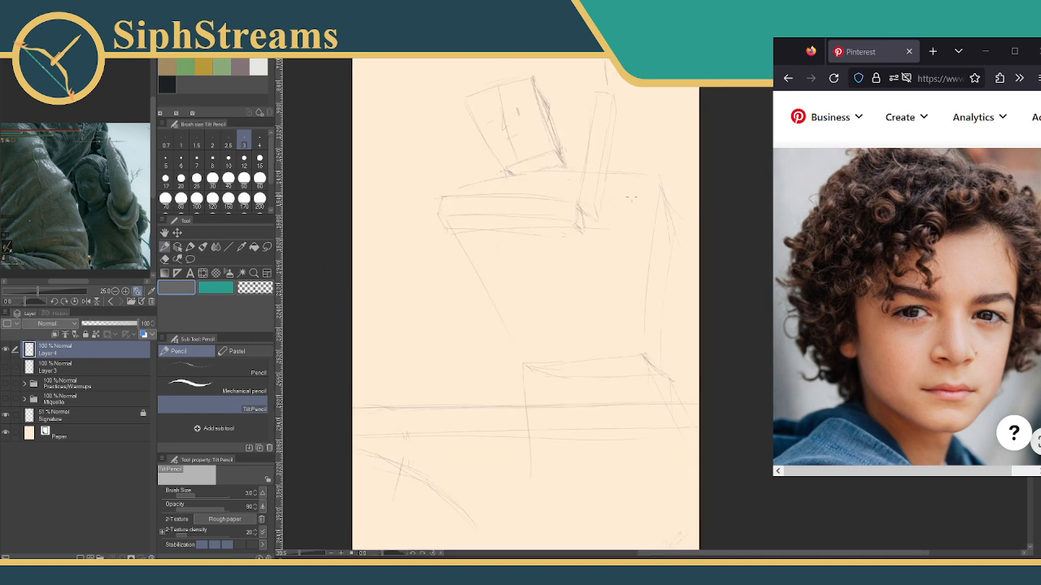
Hide the newer construction layer, show the Miquella sketch, and expand its folder to reach the sublayers.
left_click(6, 350)
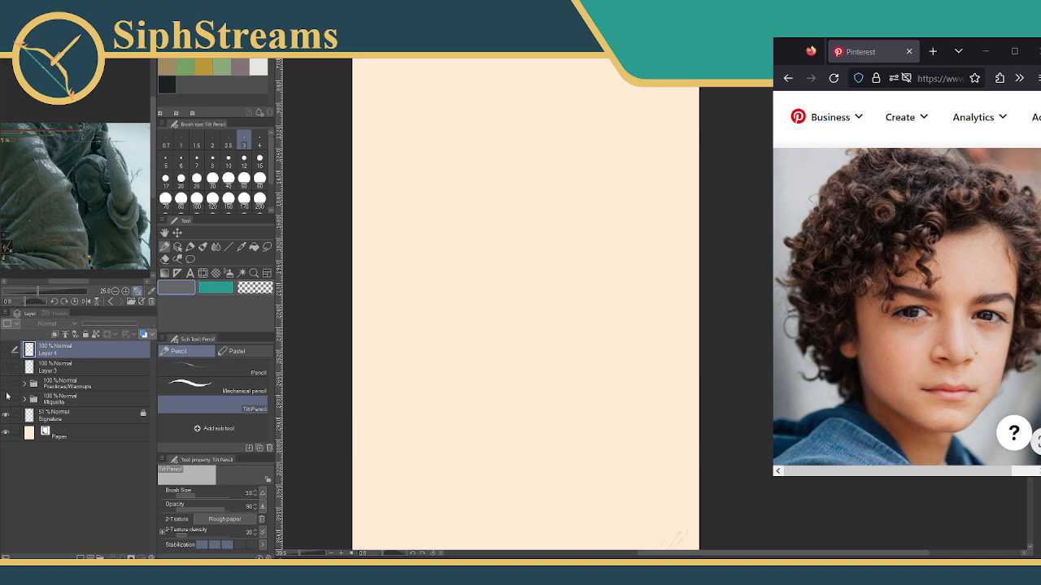
left_click(5, 399)
left_click_drag(415, 327, 435, 309)
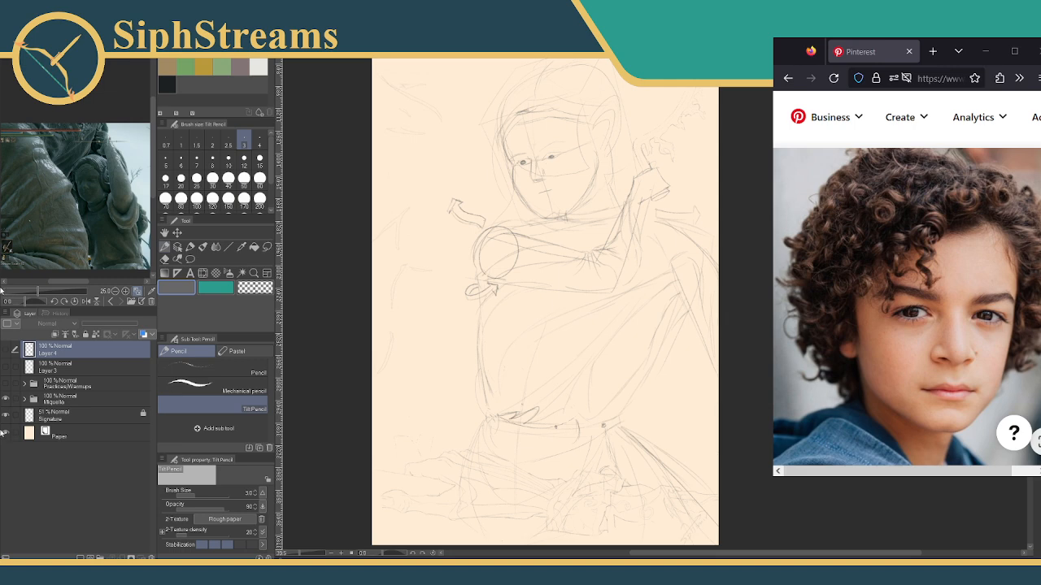
left_click(24, 400)
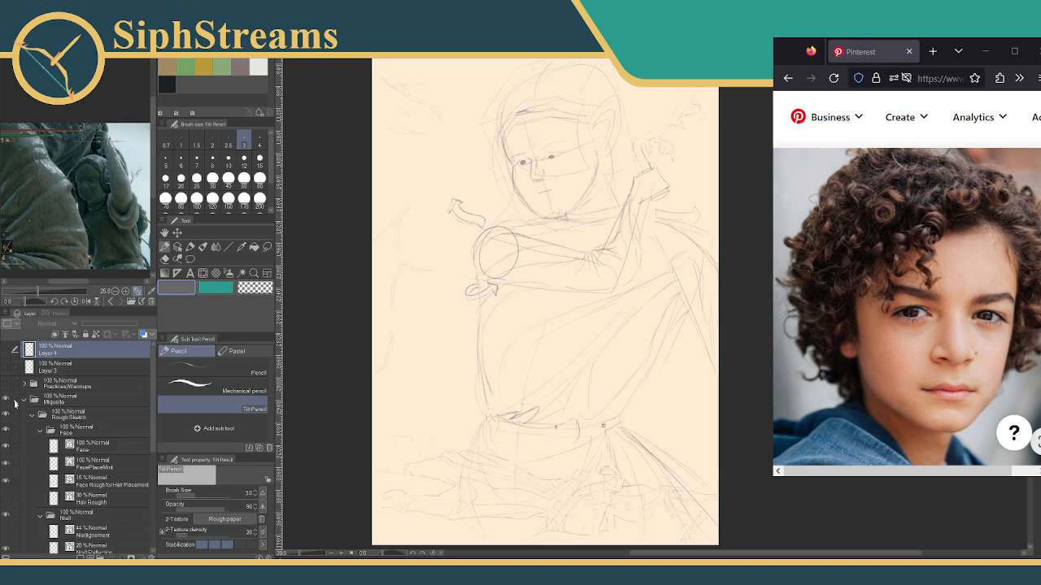
scroll(152, 411, "down", 4)
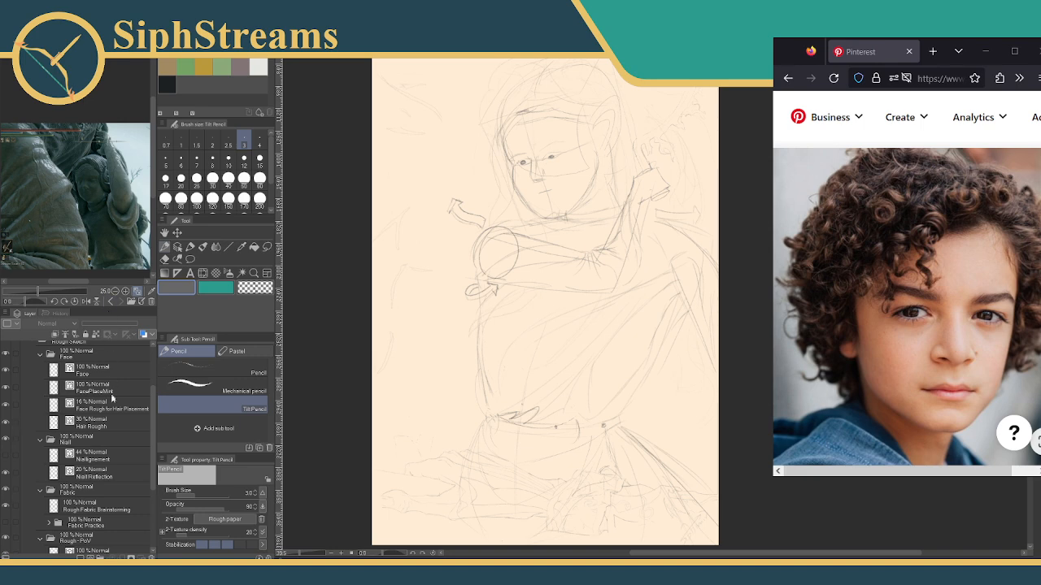
Raise the opacity of the rough hair layer in the Face folder to 59%.
left_click(97, 421)
mouse_move(98, 324)
left_mouse_down()
mouse_move(116, 324)
mouse_move(113, 316)
left_mouse_up()
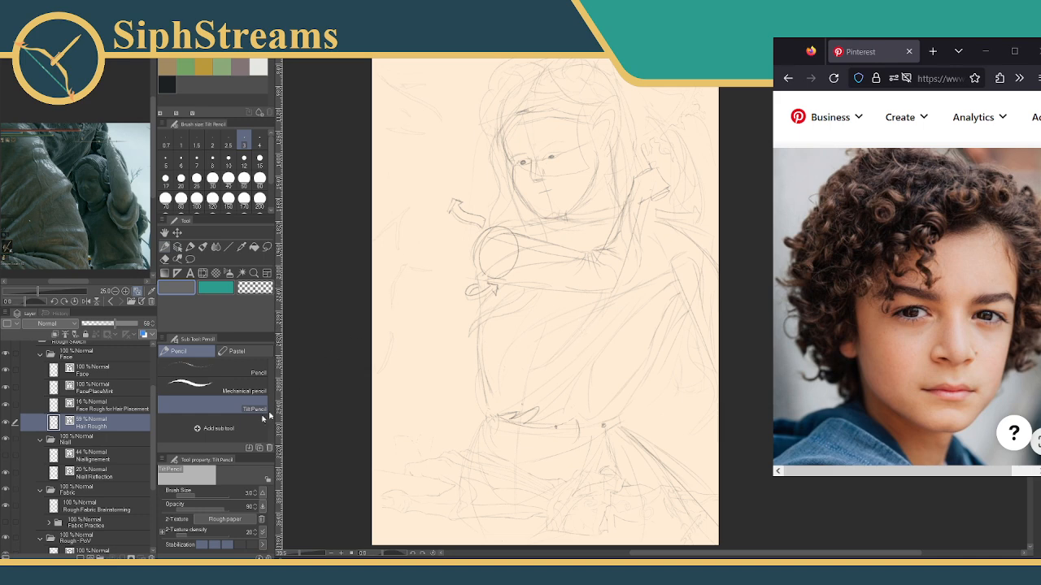
Hide the Miquella folder, show the Practices/Warmups folder, and expand it to reach its layers.
scroll(157, 373, "up", 3)
scroll(151, 374, "up", 1)
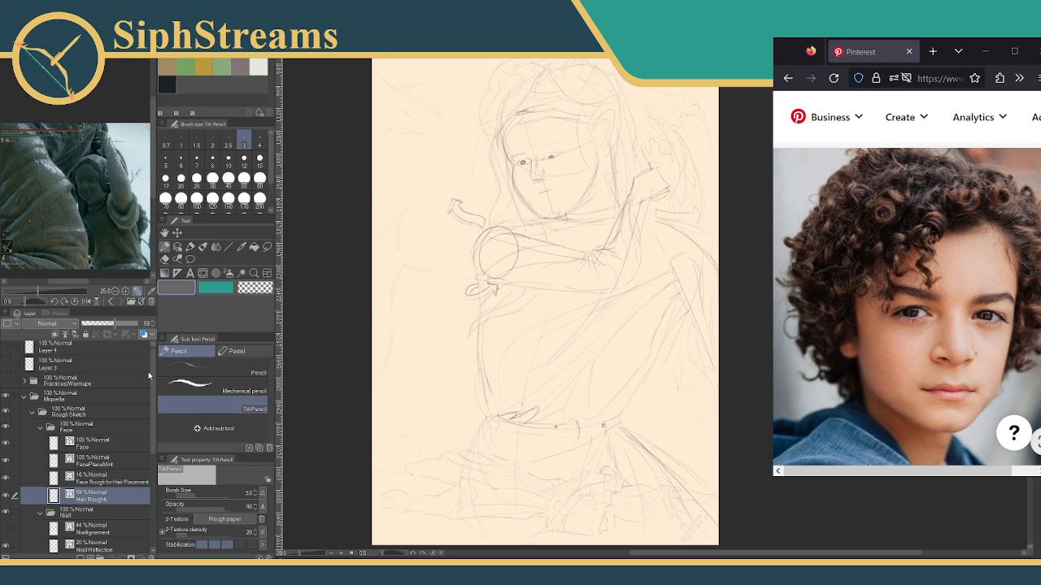
left_click_drag(151, 374, 148, 461)
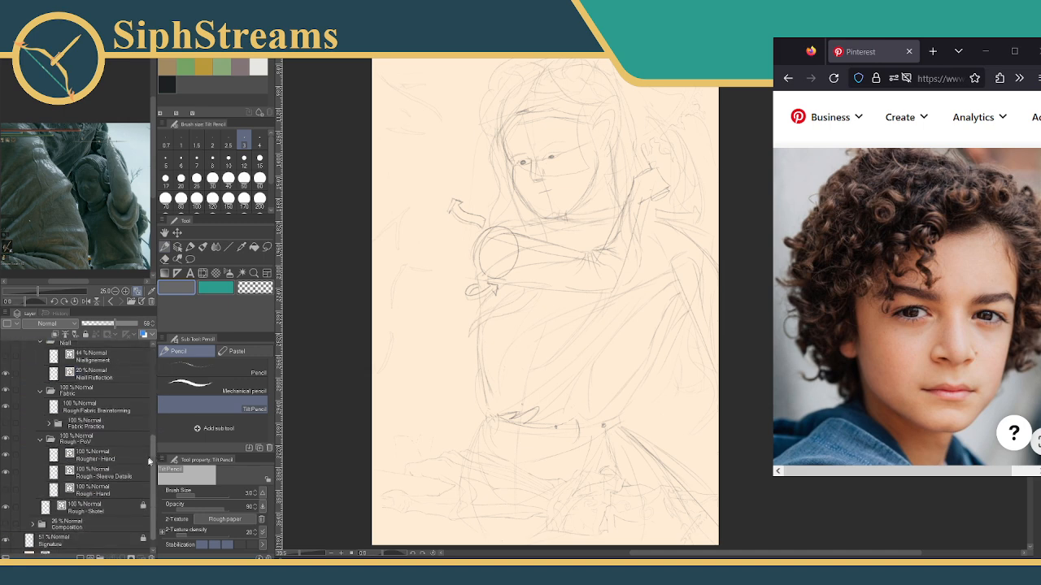
scroll(101, 475, "down", 2)
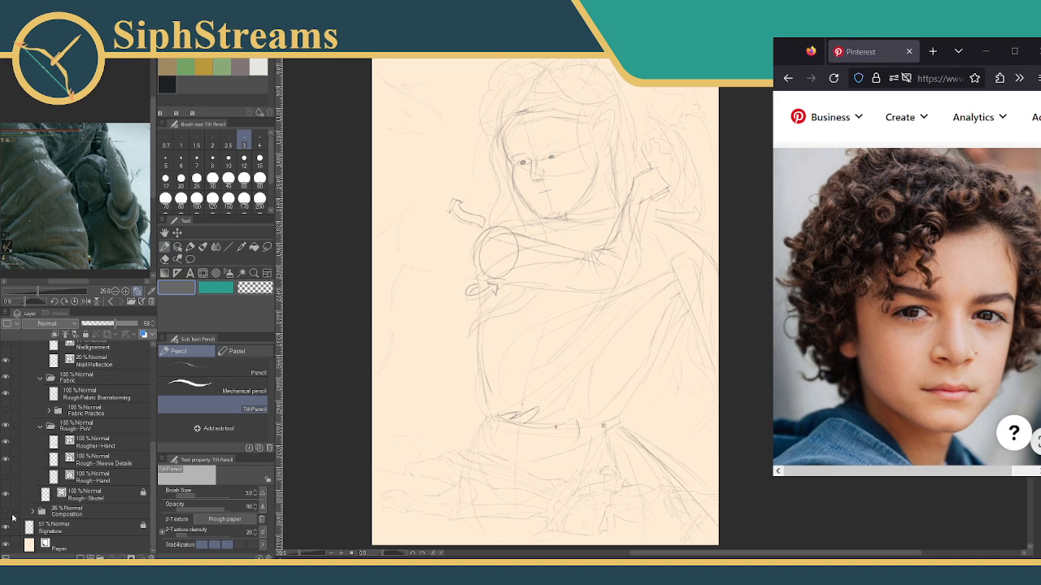
scroll(7, 423, "up", 5)
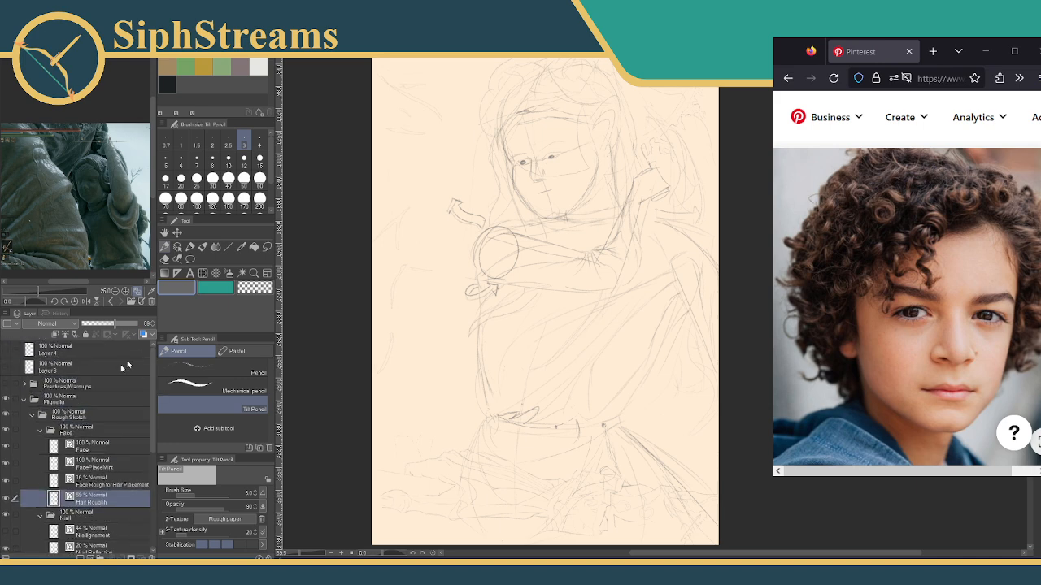
left_click(5, 399)
left_click(5, 383)
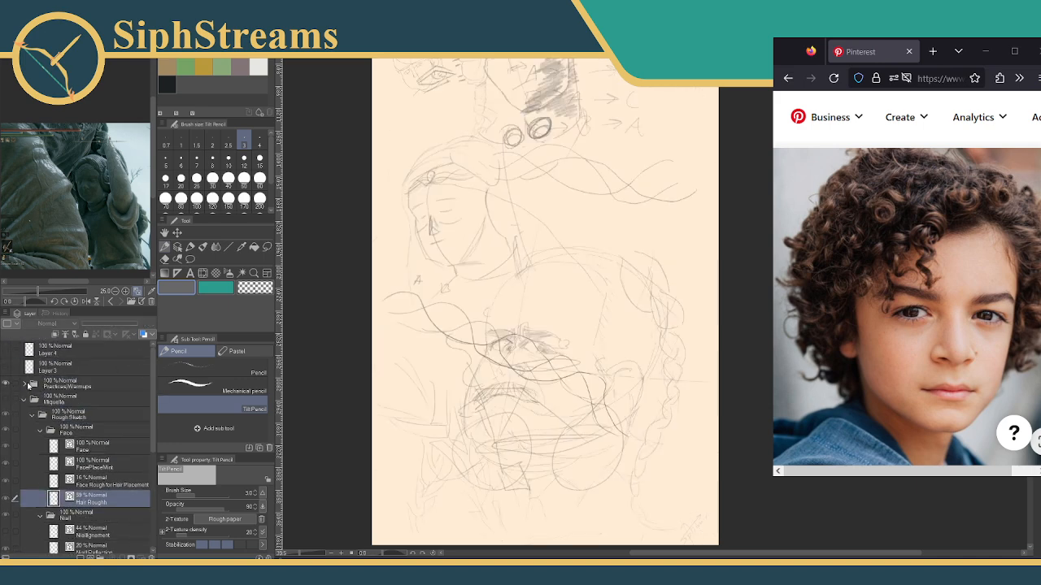
left_click(25, 383)
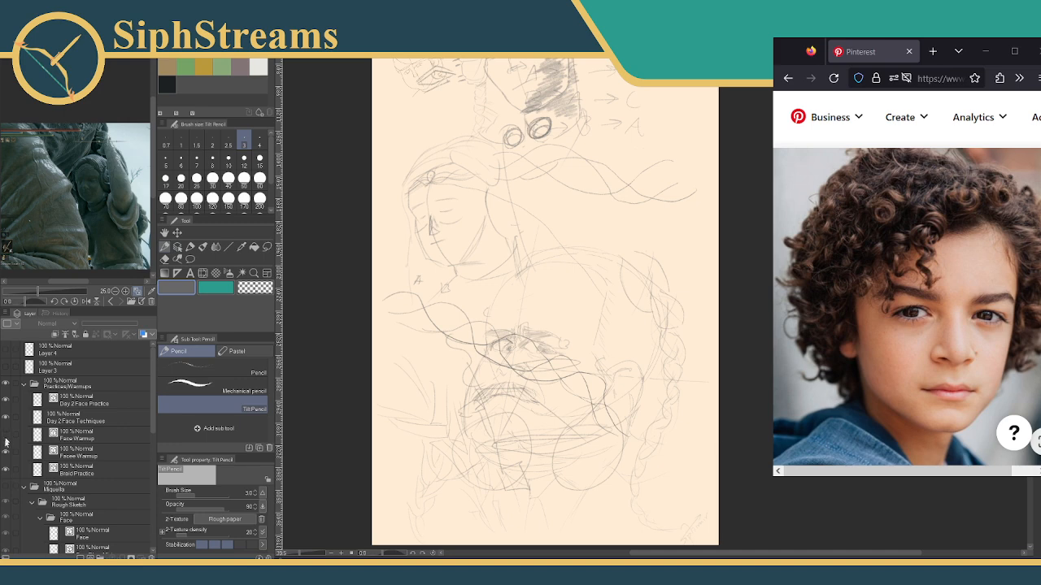
Hide the Braid Practice layer, the face warmup layer above it, and the Day 2 Face Practice layer.
left_click(6, 468)
left_click(6, 468)
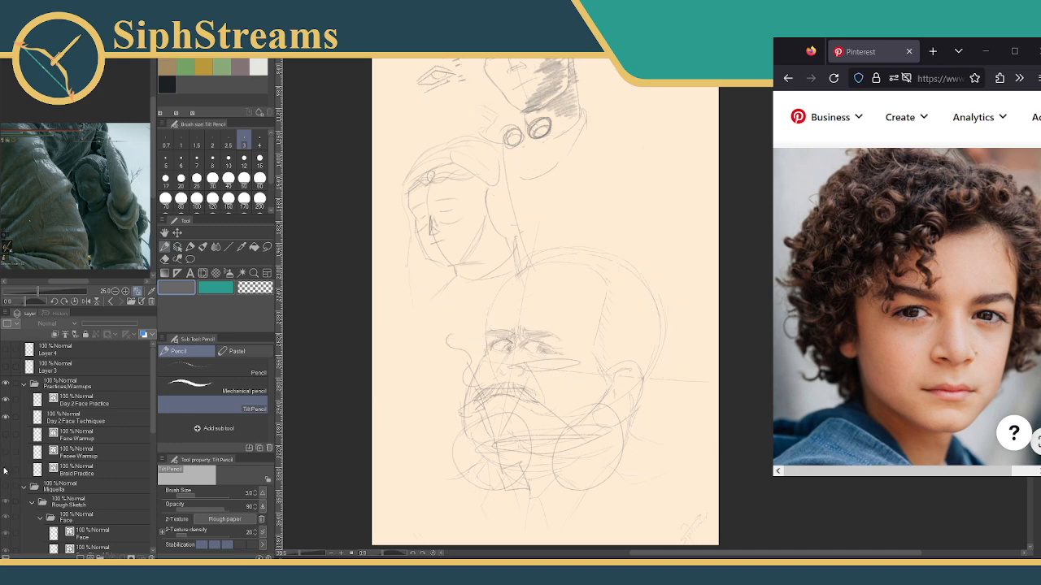
left_click(8, 418)
left_click(6, 399)
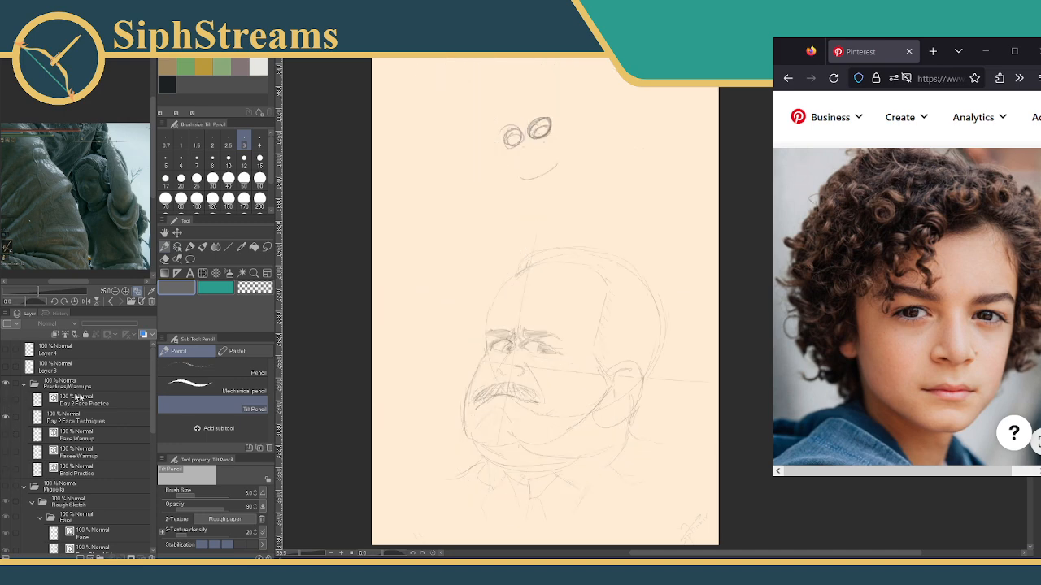
Switch the visible layer from Day 2 Face Techniques to Day 2 Face Practice and look over its head sketches.
mouse_move(372, 353)
left_mouse_down()
mouse_move(382, 377)
mouse_move(361, 296)
mouse_move(396, 490)
left_mouse_up()
left_click(7, 399)
left_click(5, 417)
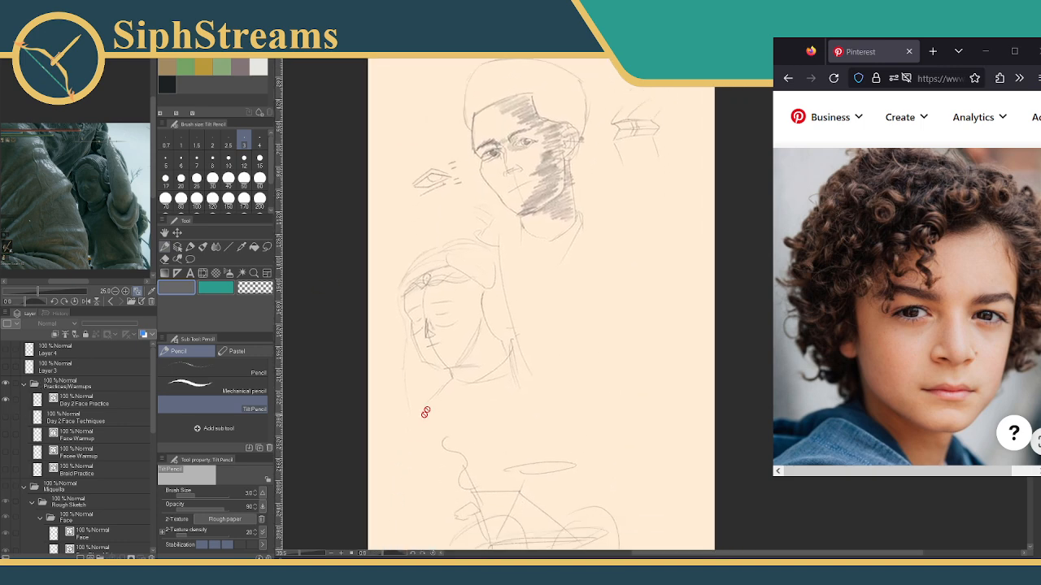
mouse_move(438, 394)
left_mouse_down()
mouse_move(418, 429)
mouse_move(420, 379)
mouse_move(434, 369)
left_mouse_up()
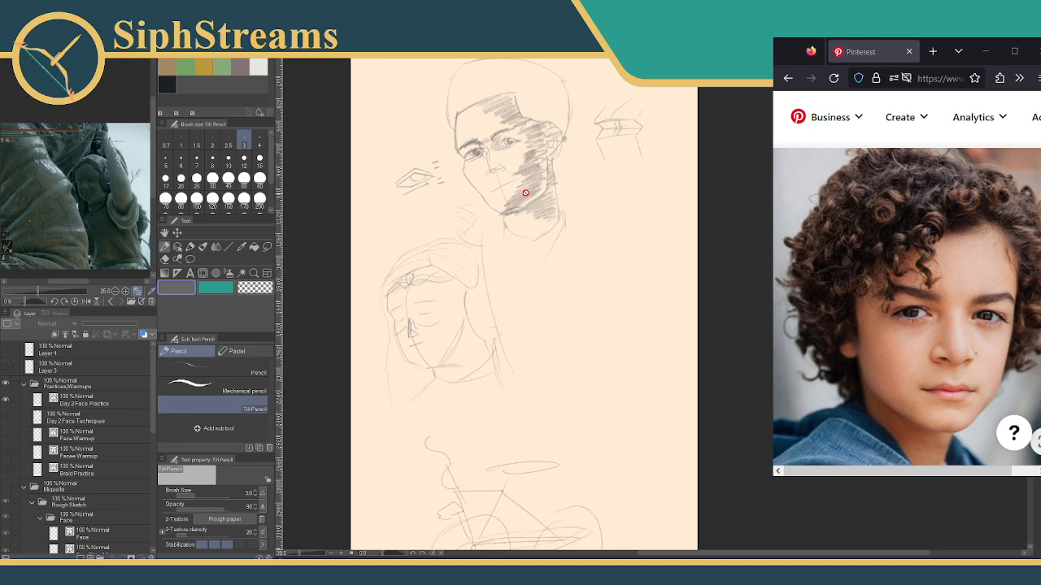
mouse_move(526, 193)
left_mouse_down()
mouse_move(449, 285)
mouse_move(519, 290)
mouse_move(481, 128)
left_mouse_up()
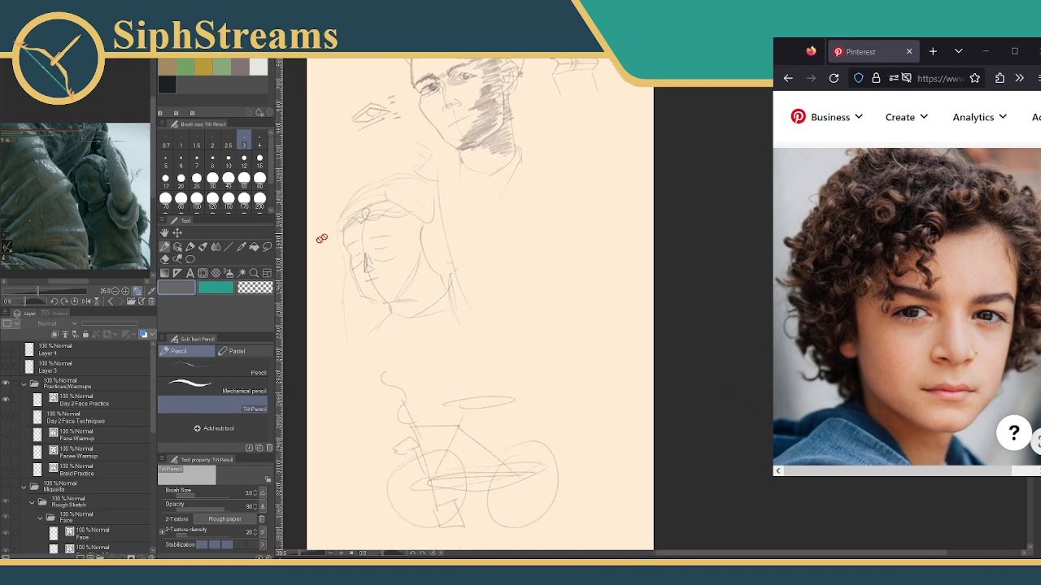
Show only the Day 2 Face Techniques layer among the practice layers and make it the active layer.
left_click(4, 416)
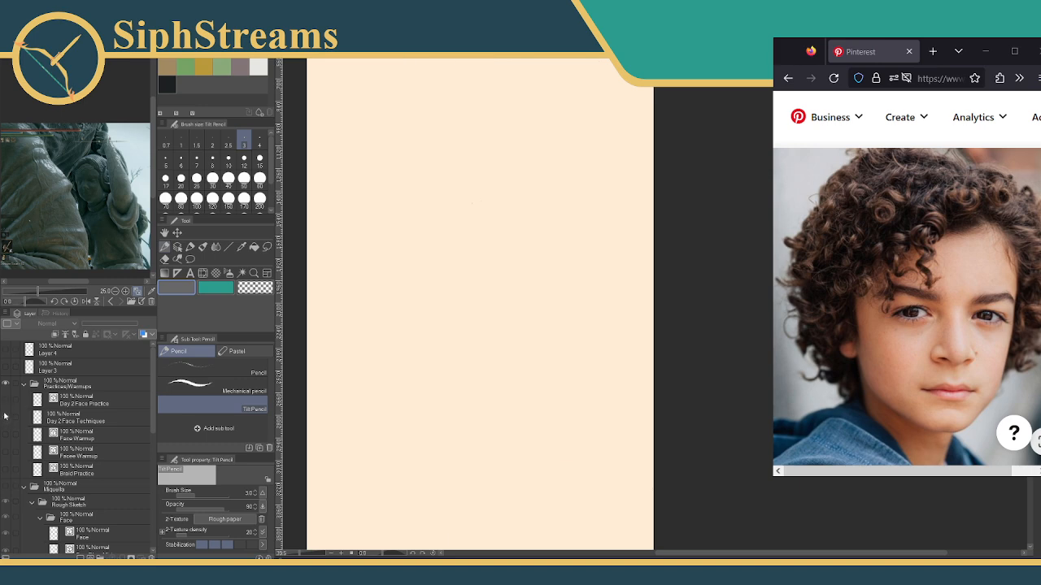
left_click(4, 415)
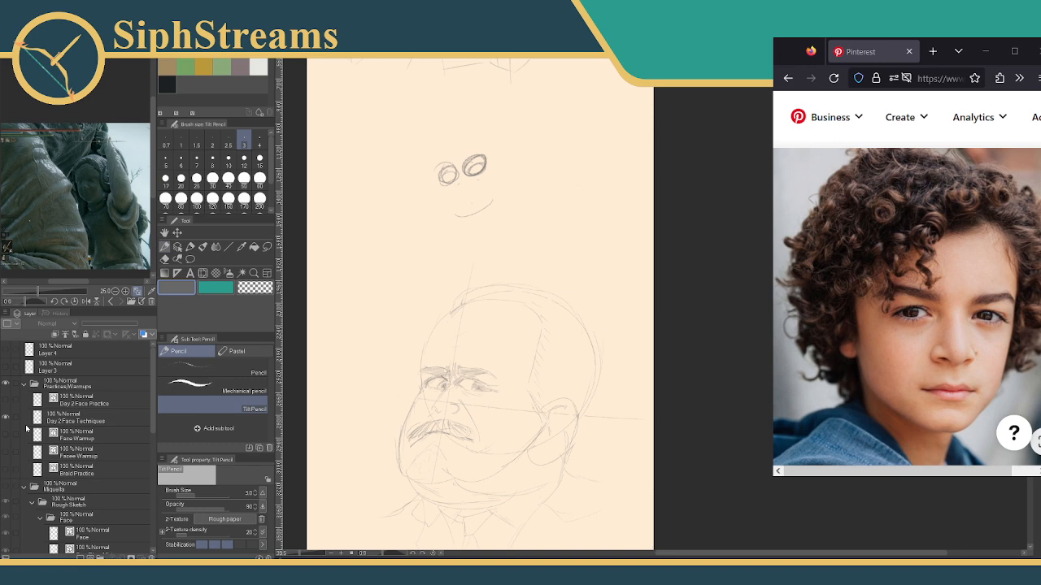
left_click_drag(430, 207, 435, 297)
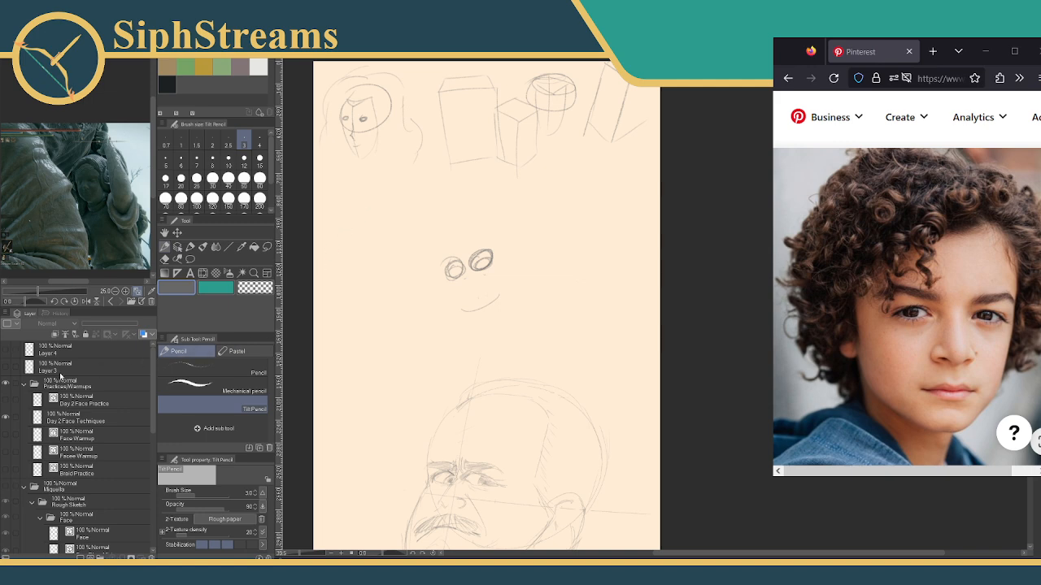
left_click(94, 419)
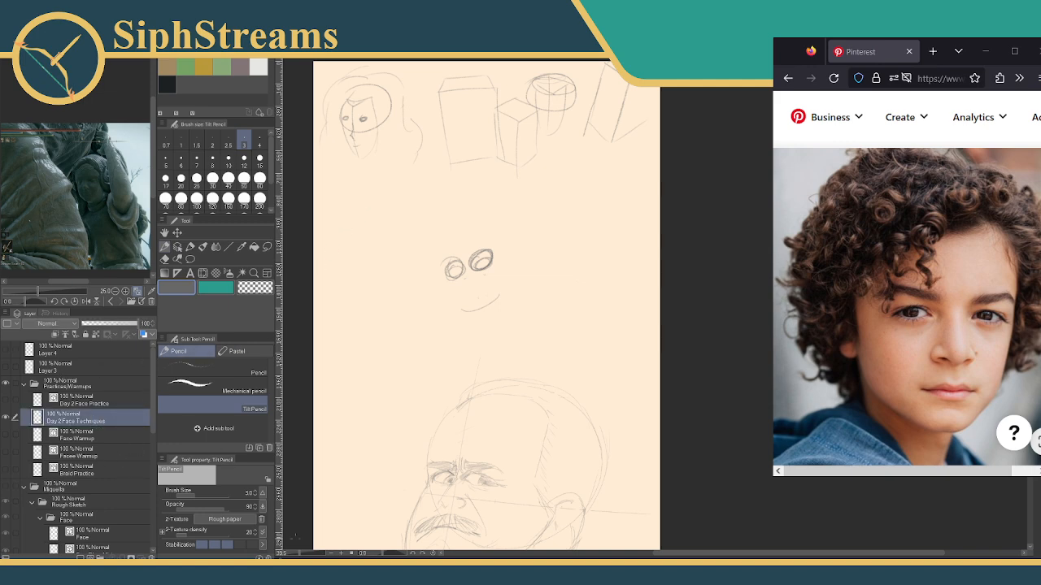
Draw a head circle in the empty area beside the doodled eyes, with a vertical centre line and a horizontal eye line.
left_click(302, 556)
mouse_move(399, 376)
left_mouse_down()
mouse_move(477, 346)
mouse_move(697, 496)
left_mouse_up()
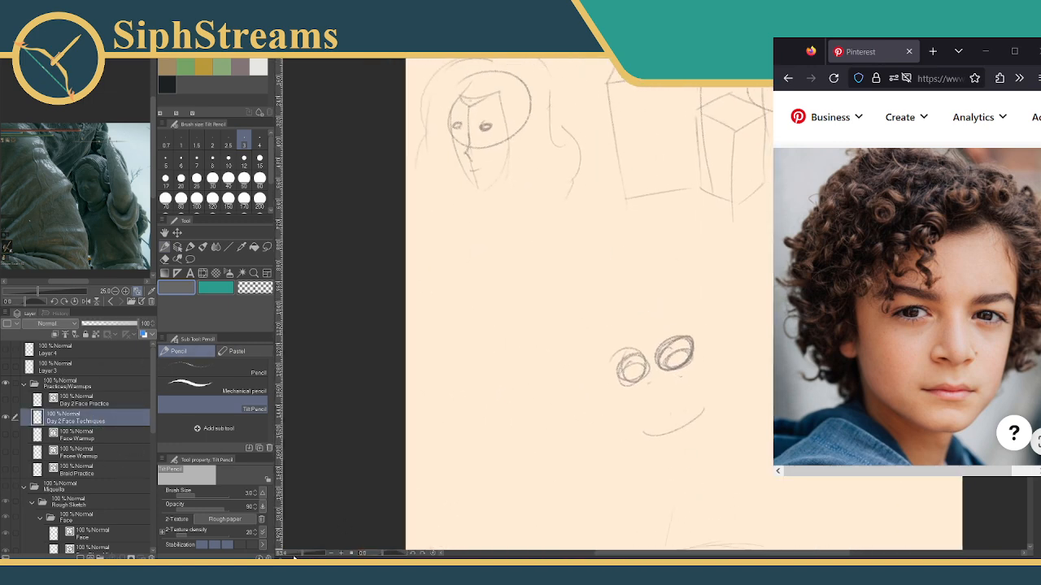
left_click(304, 556)
mouse_move(449, 395)
left_mouse_down()
mouse_move(537, 334)
mouse_move(531, 279)
left_mouse_up()
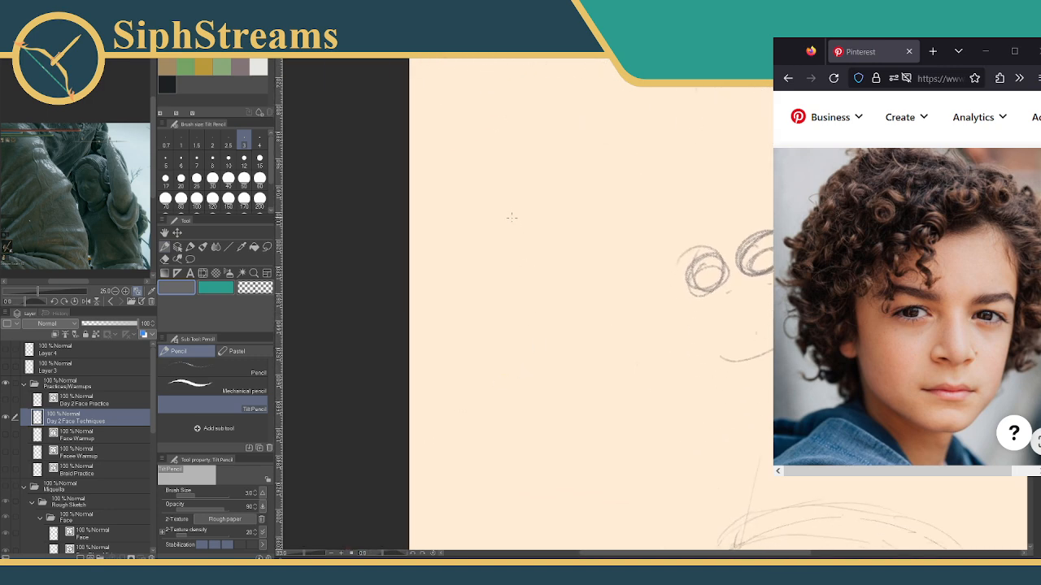
mouse_move(504, 179)
left_mouse_down()
mouse_move(484, 256)
mouse_move(500, 160)
mouse_move(477, 192)
mouse_move(608, 236)
mouse_move(470, 200)
mouse_move(479, 279)
mouse_move(469, 183)
left_mouse_up()
key("ctrl+z")
key("ctrl+z")
left_click_drag(543, 173, 541, 362)
left_click_drag(463, 251, 613, 250)
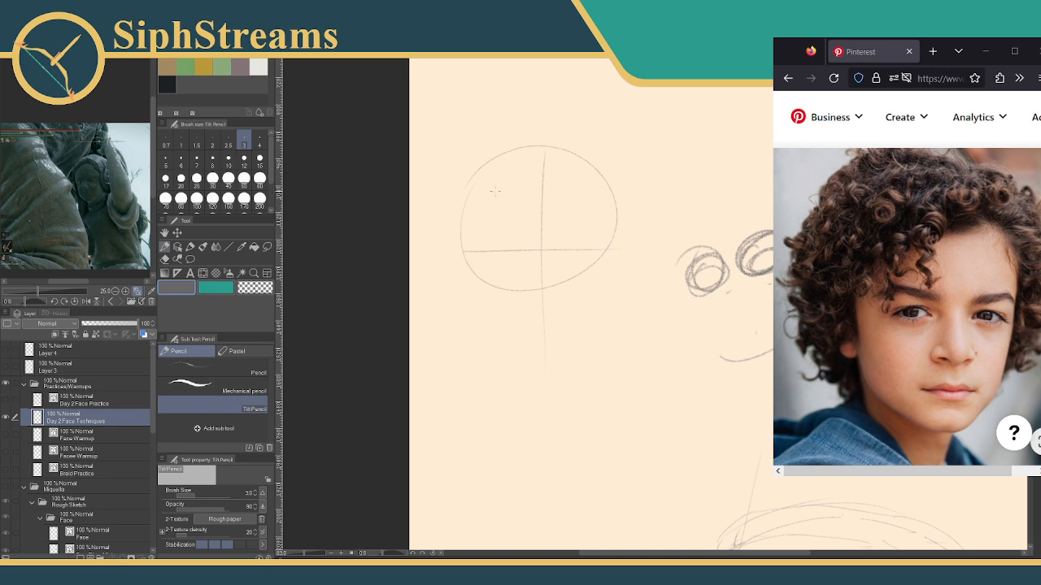
Sketch slanted hairline strokes across the forehead and straight cheek lines down to an angular jaw and chin.
left_click_drag(494, 192, 577, 166)
mouse_move(474, 210)
left_mouse_down()
mouse_move(562, 168)
mouse_move(595, 167)
mouse_move(596, 183)
mouse_move(585, 162)
mouse_move(618, 201)
mouse_move(605, 187)
mouse_move(621, 209)
mouse_move(613, 196)
mouse_move(613, 238)
left_mouse_up()
left_click_drag(598, 279, 590, 324)
left_click_drag(462, 218, 481, 309)
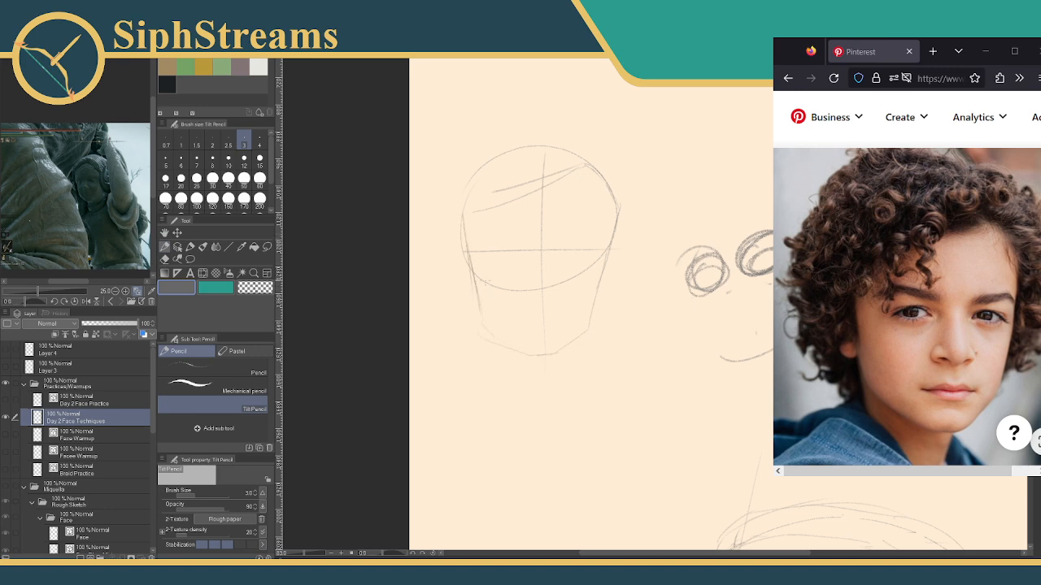
Add the ear, neck lines, nose, upper eyelids on the eye line, and both eyebrows.
mouse_move(460, 247)
left_mouse_down()
mouse_move(471, 286)
mouse_move(457, 252)
left_mouse_up()
left_click_drag(474, 288, 480, 358)
left_click_drag(554, 355, 551, 378)
mouse_move(543, 241)
left_mouse_down()
mouse_move(553, 277)
mouse_move(544, 280)
left_mouse_up()
mouse_move(553, 260)
left_mouse_down()
mouse_move(557, 277)
mouse_move(574, 241)
left_mouse_up()
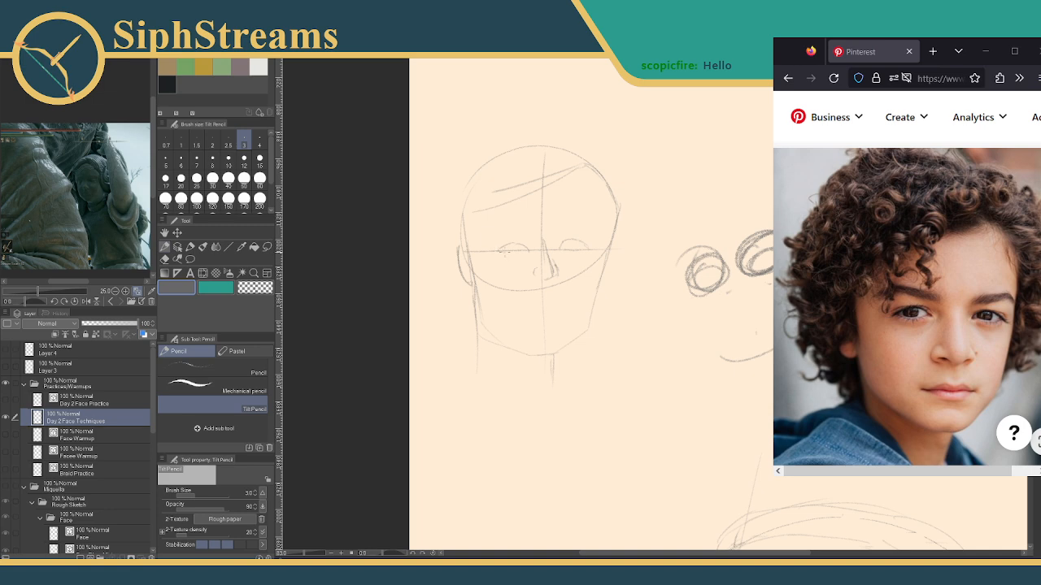
left_click_drag(530, 230, 491, 238)
left_click_drag(558, 235, 593, 235)
Redraw both cheek and jaw contours slightly inside the first outline, undoing the unsatisfactory strokes.
left_click_drag(612, 199, 591, 302)
left_click_drag(595, 255, 587, 302)
key("ctrl+z")
key("ctrl+z")
key("ctrl+z")
key("ctrl+z")
key("ctrl+z")
left_click_drag(463, 255, 483, 325)
left_click_drag(615, 197, 596, 308)
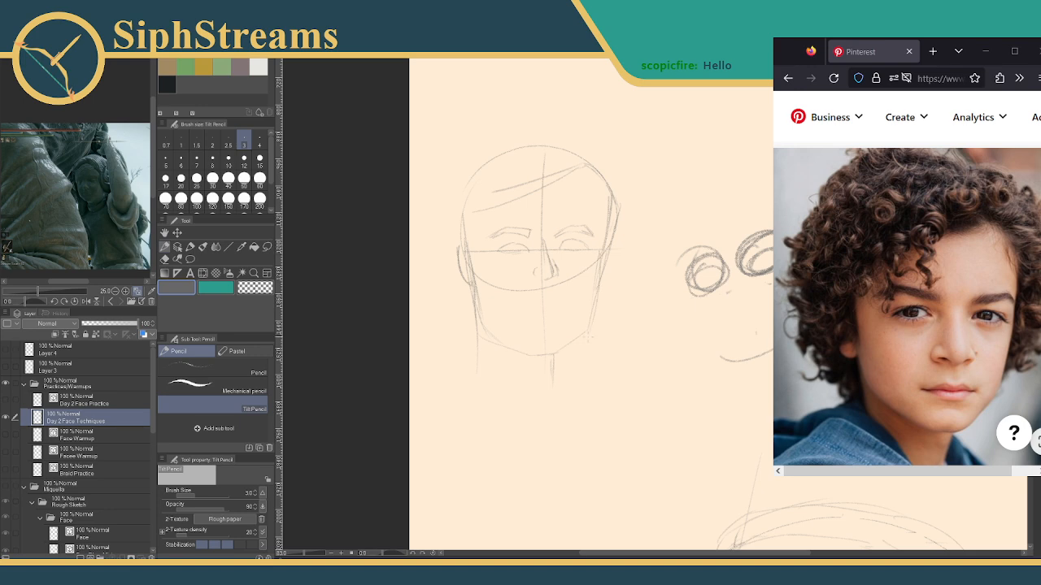
Erase the stray outer contour along the far side of the face and clean up the jaw outline.
key("e")
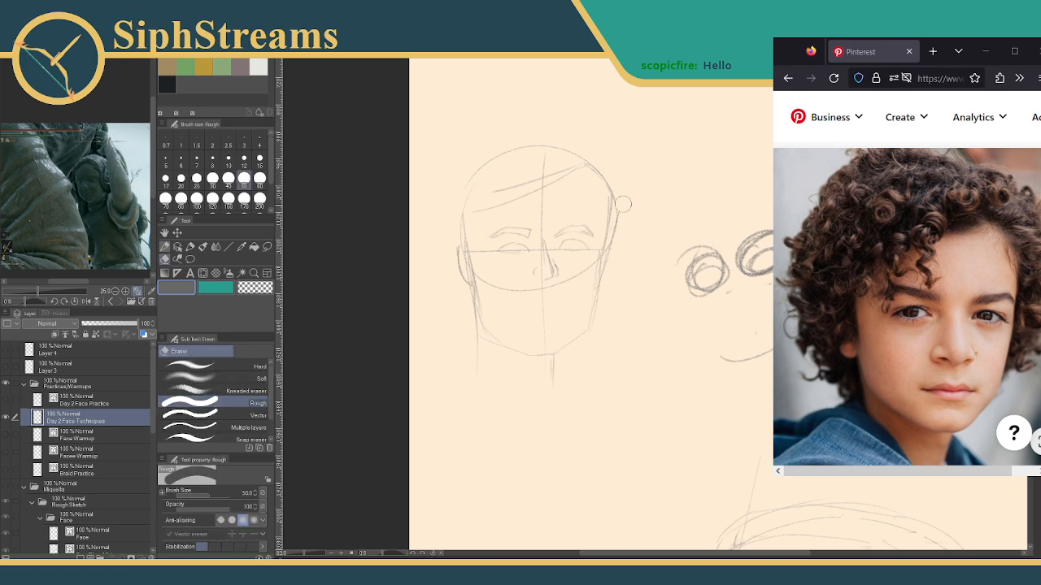
mouse_move(622, 204)
left_mouse_down()
mouse_move(608, 285)
mouse_move(606, 257)
mouse_move(586, 331)
mouse_move(590, 314)
mouse_move(554, 355)
left_mouse_up()
key("p")
key("e")
key("p")
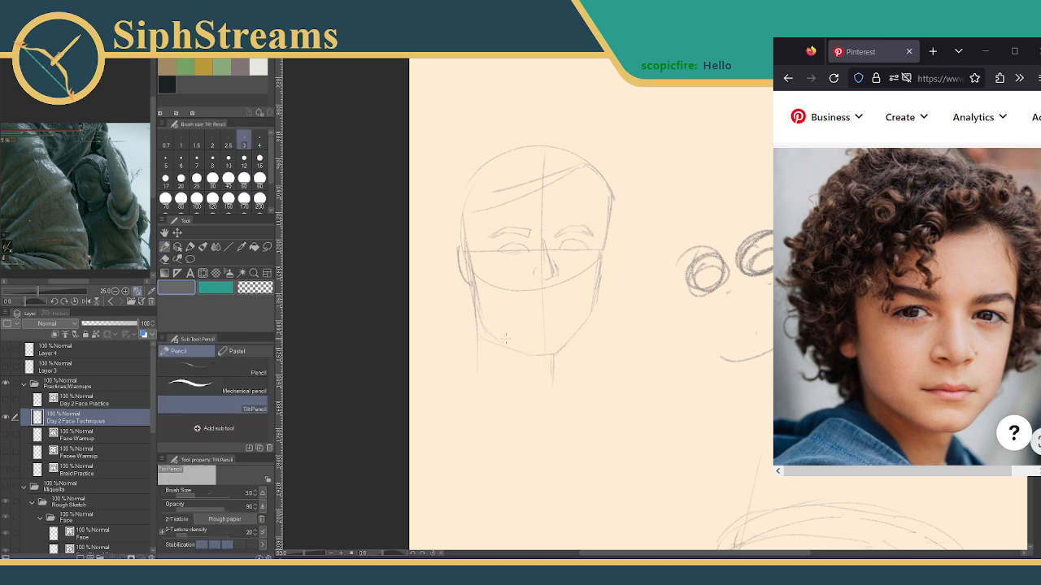
Erase the circle's lower arc across the face and draw a mouth line between the nose and chin.
key("e")
key("p")
key("e")
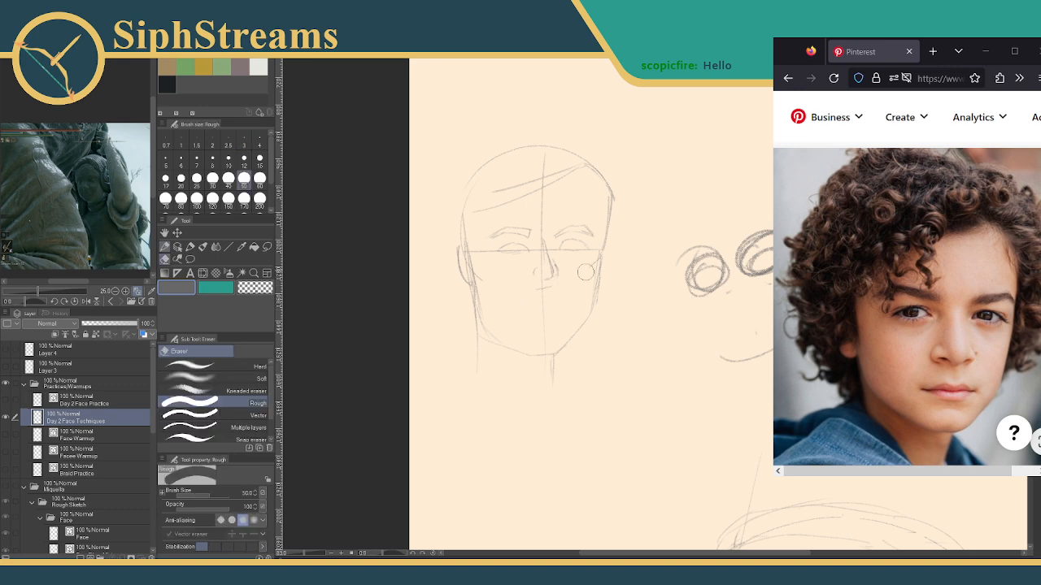
key("p")
left_click_drag(566, 314, 525, 315)
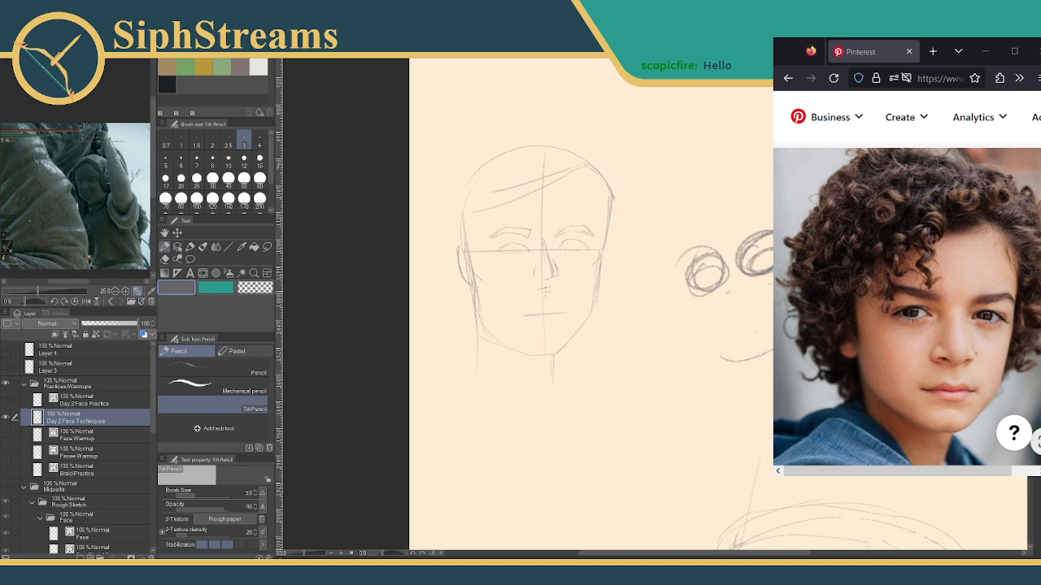
left_click(267, 247)
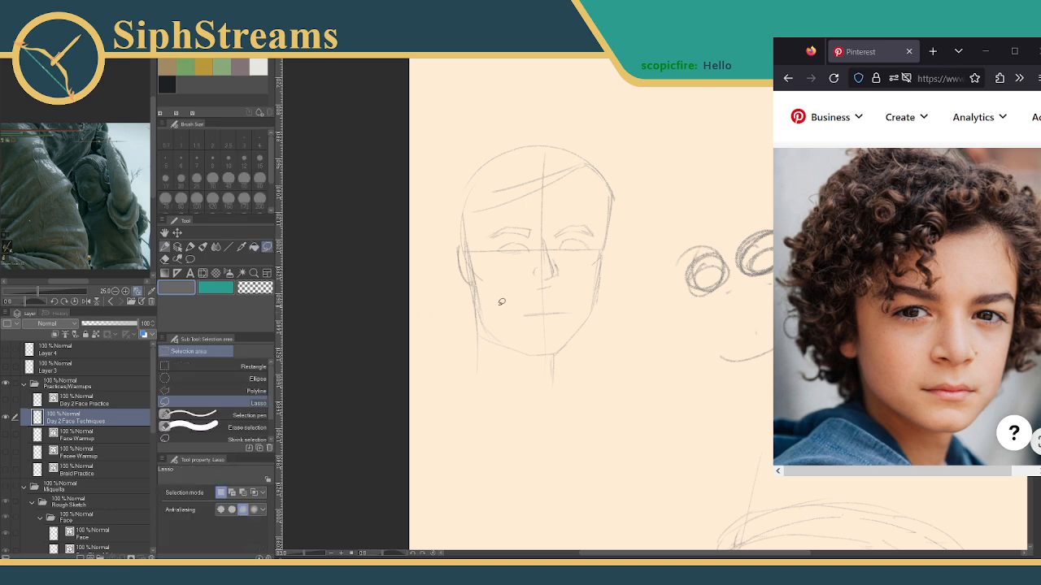
mouse_move(502, 301)
left_mouse_down()
mouse_move(456, 313)
mouse_move(514, 350)
mouse_move(576, 353)
mouse_move(634, 308)
mouse_move(487, 299)
left_mouse_up()
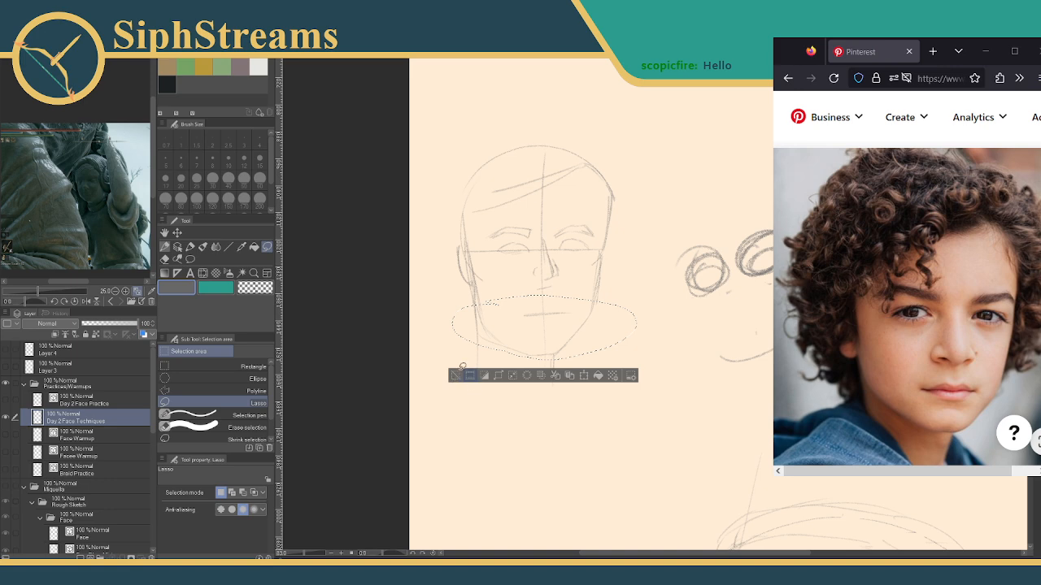
left_click(470, 374)
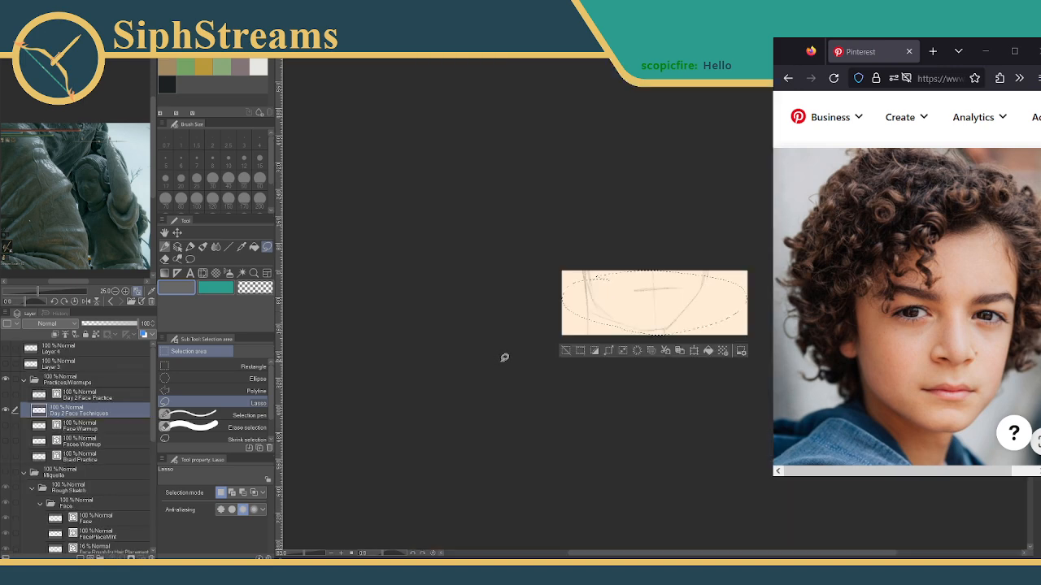
key("ctrl+z")
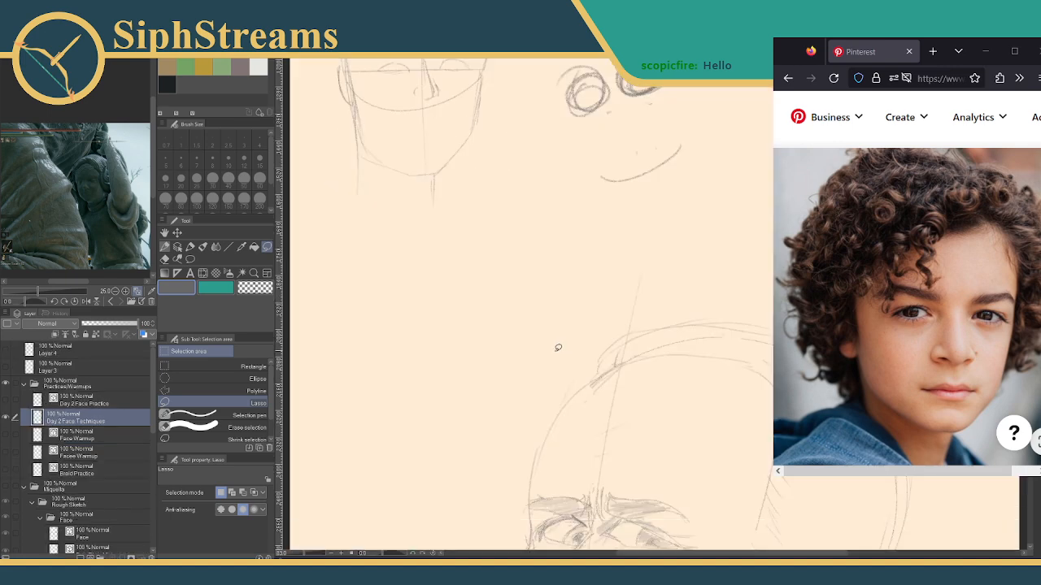
scroll(551, 341, "up", 3)
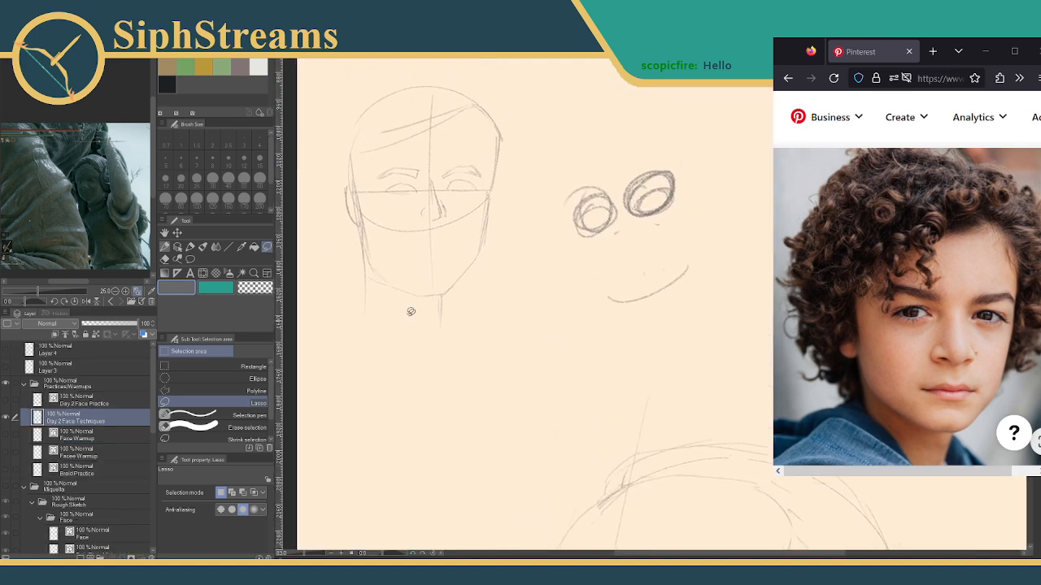
Lasso the lower jaw, chin and neck lines of the front-facing head and move them up to shorten the face.
left_click_drag(410, 311, 476, 410)
left_click(7, 418)
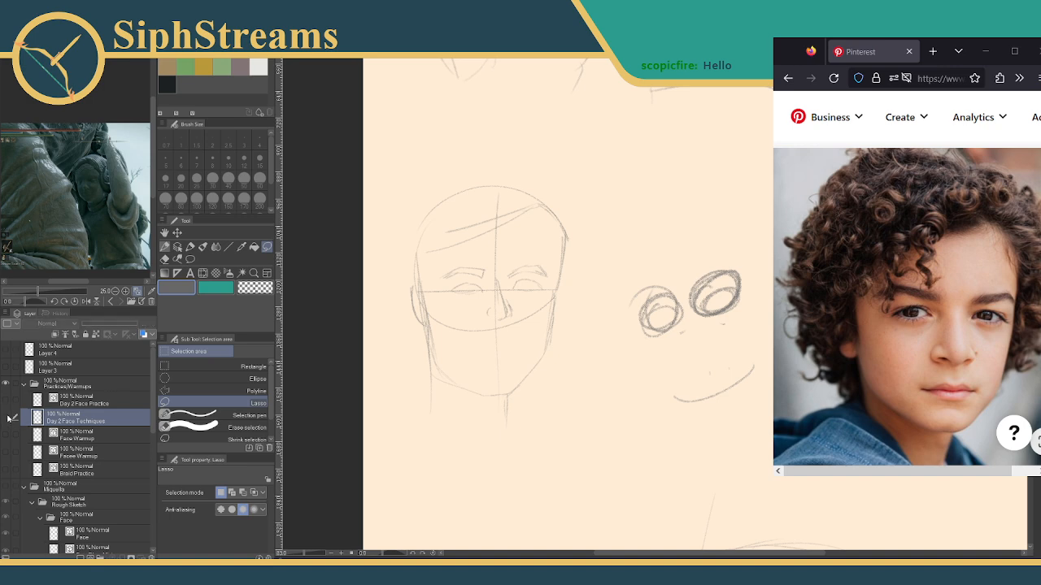
left_click(7, 417)
left_click_drag(303, 554, 312, 554)
left_click_drag(477, 358, 640, 316)
mouse_move(521, 292)
left_mouse_down()
mouse_move(359, 353)
mouse_move(770, 382)
mouse_move(492, 269)
left_mouse_up()
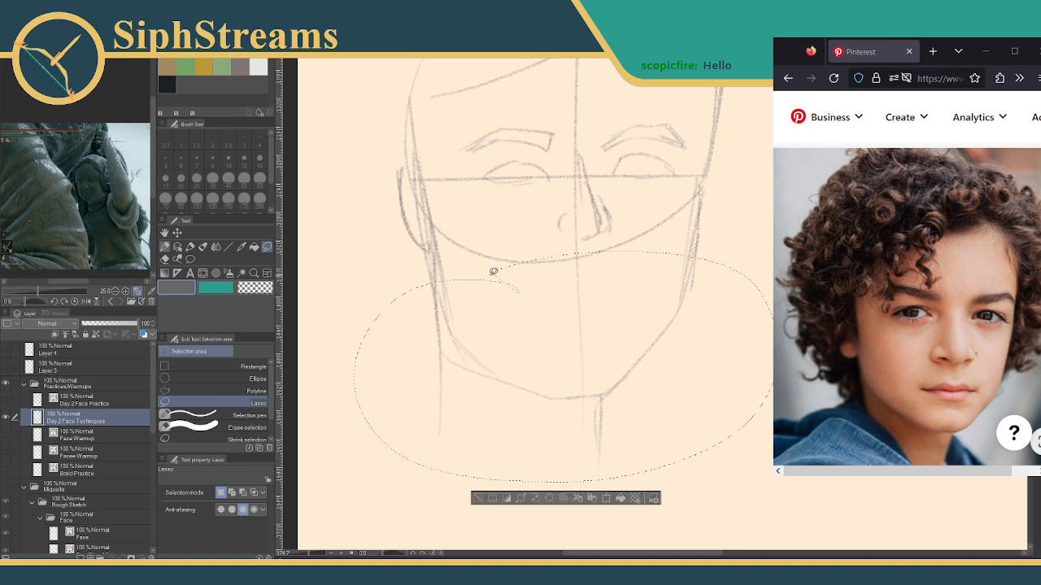
left_click(497, 500)
mouse_move(559, 297)
left_mouse_down()
mouse_move(367, 372)
mouse_move(734, 274)
mouse_move(561, 296)
left_mouse_up()
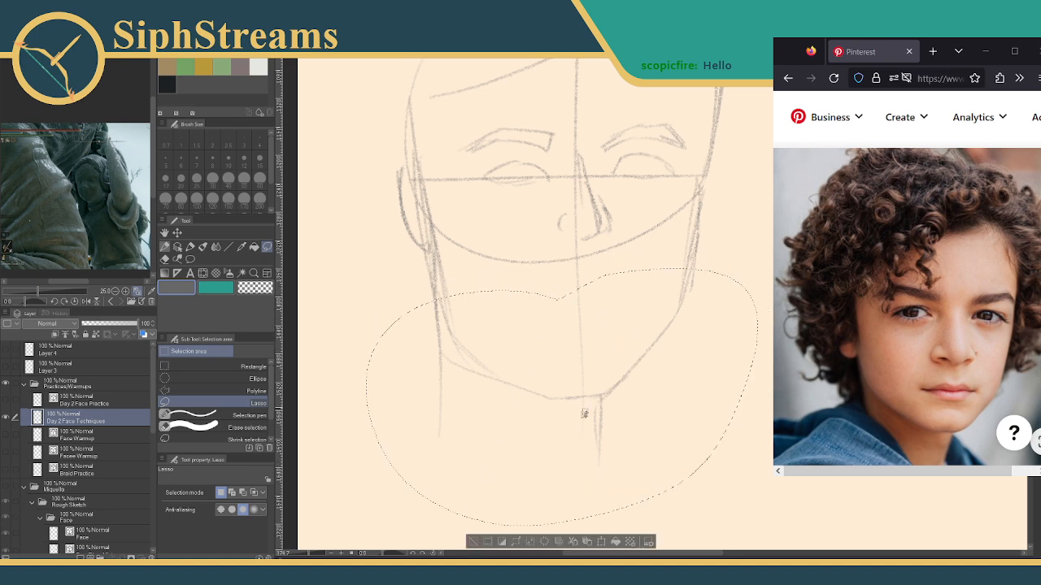
left_click(601, 542)
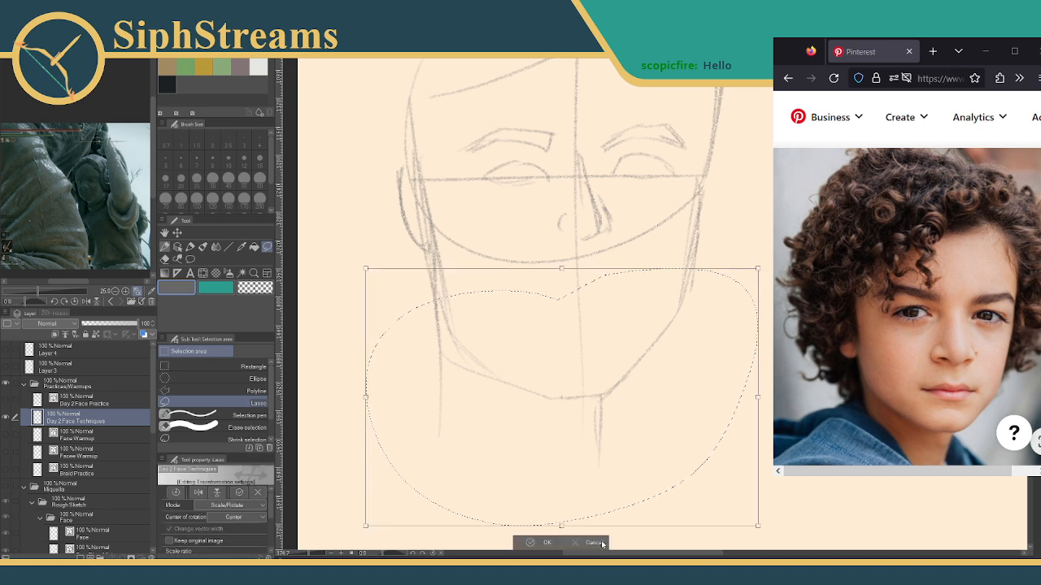
left_click_drag(591, 516, 590, 473)
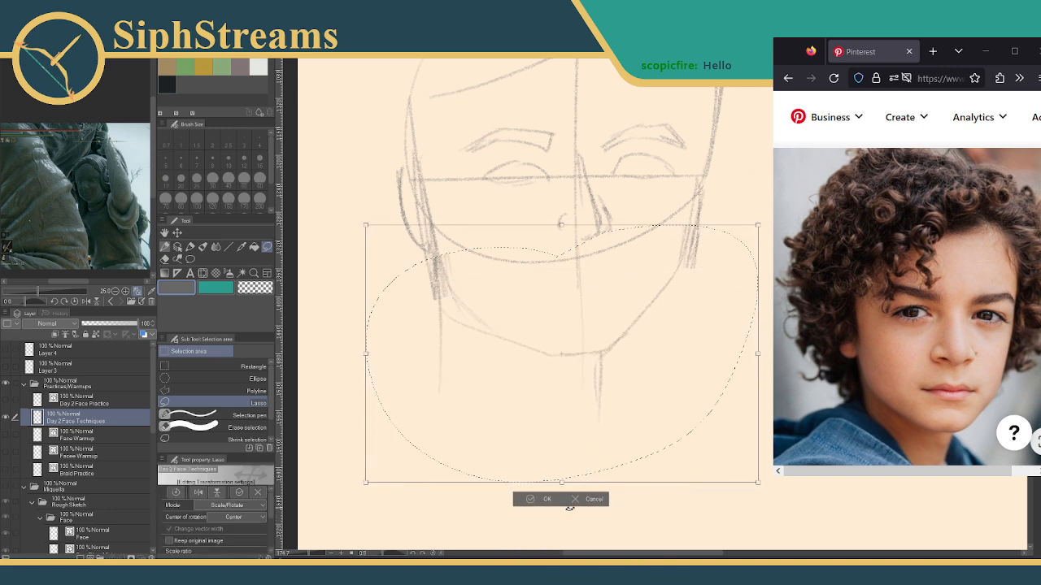
left_click(546, 500)
left_click(480, 497)
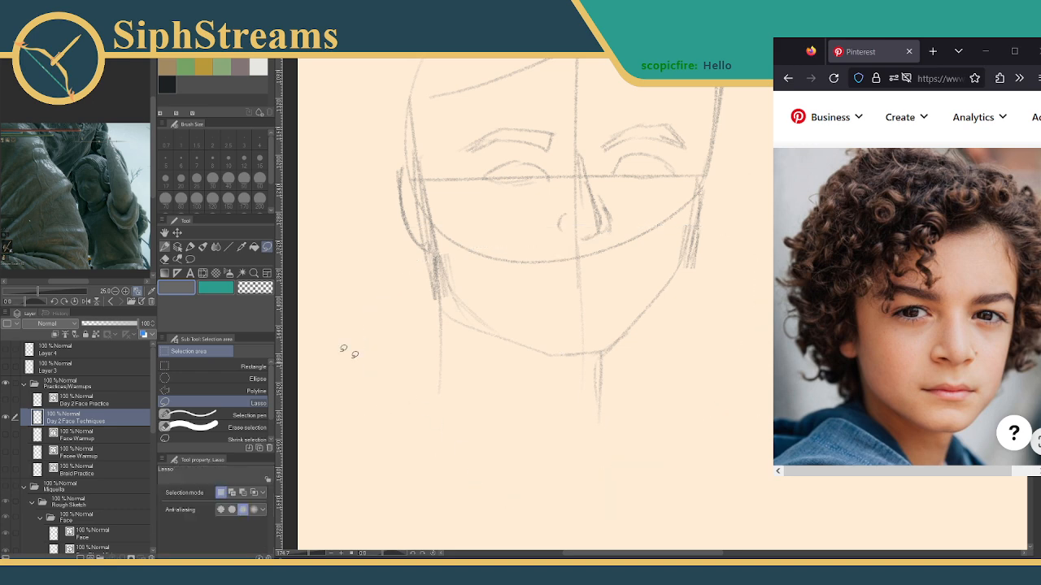
With the Tilt Pencil, draw a mouth line below the nose and fill in the irises and lids of both eyes.
left_click(165, 247)
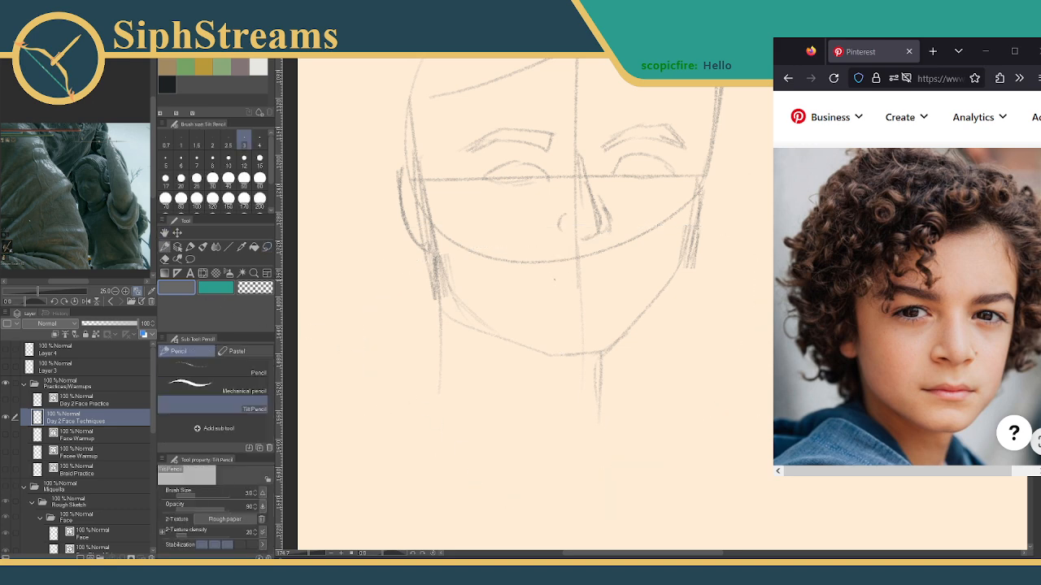
mouse_move(554, 280)
left_mouse_down()
mouse_move(617, 274)
mouse_move(601, 274)
left_mouse_up()
left_click_drag(602, 277, 594, 356)
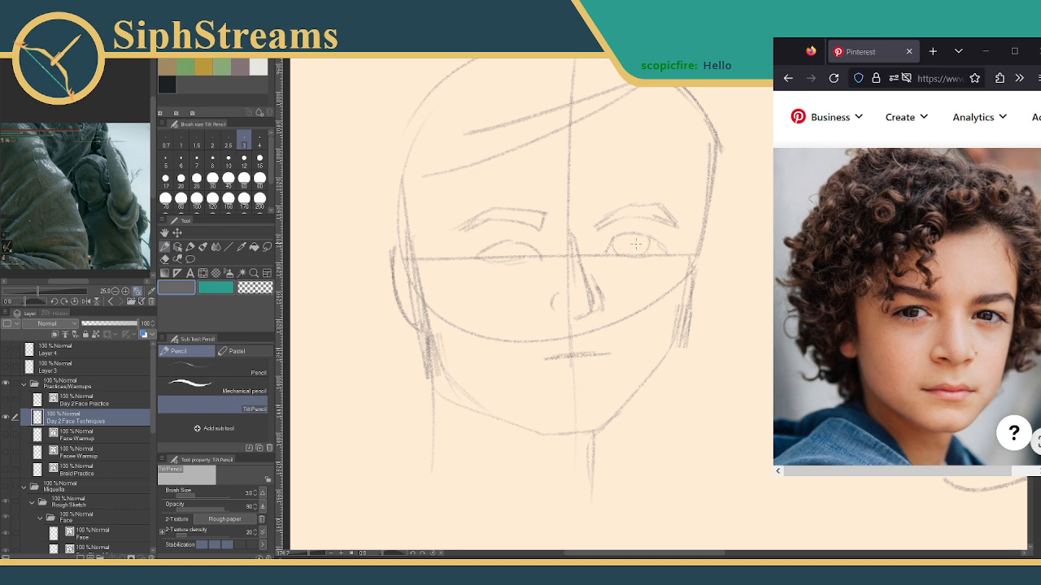
mouse_move(621, 238)
left_mouse_down()
mouse_move(618, 252)
mouse_move(645, 238)
mouse_move(664, 251)
mouse_move(652, 256)
mouse_move(673, 254)
left_mouse_up()
mouse_move(486, 257)
left_mouse_down()
mouse_move(523, 250)
mouse_move(498, 245)
mouse_move(536, 254)
mouse_move(508, 262)
mouse_move(487, 250)
mouse_move(518, 243)
mouse_move(502, 252)
left_mouse_up()
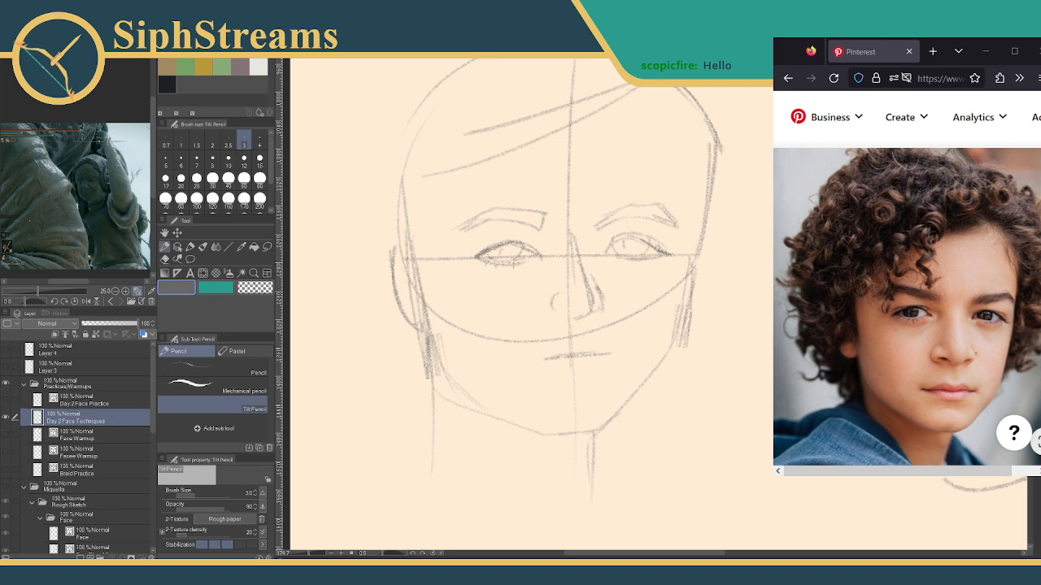
Sketch loose curls falling over the forehead below the hairline and a few more across the top of the head.
scroll(512, 262, "up", 2)
left_click_drag(487, 245, 493, 282)
mouse_move(527, 192)
left_mouse_down()
mouse_move(531, 221)
mouse_move(522, 230)
mouse_move(556, 249)
left_mouse_up()
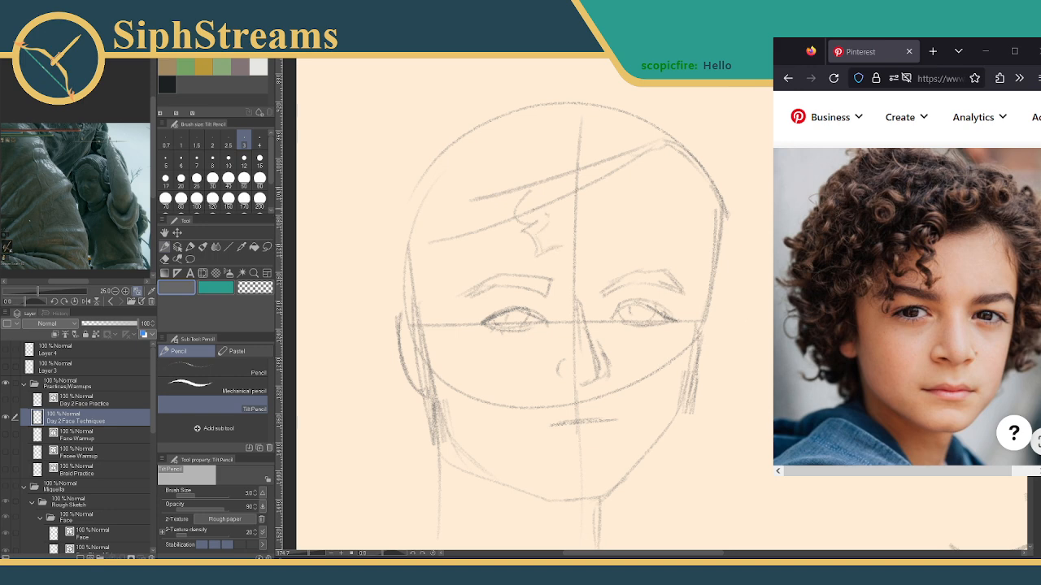
mouse_move(532, 214)
left_mouse_down()
mouse_move(545, 208)
mouse_move(480, 240)
mouse_move(505, 261)
left_mouse_up()
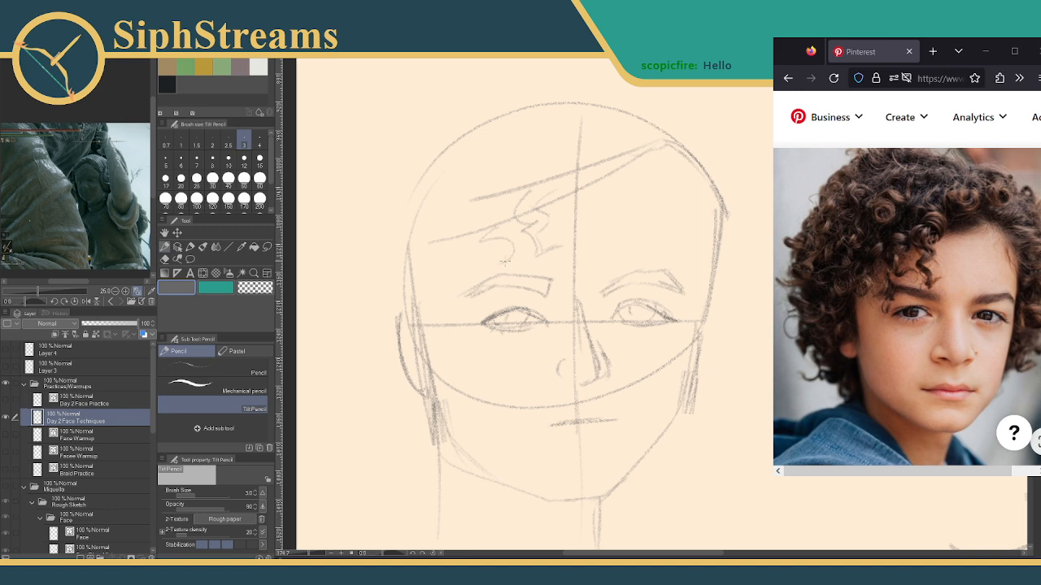
left_click_drag(477, 228, 460, 235)
left_click_drag(434, 271, 448, 244)
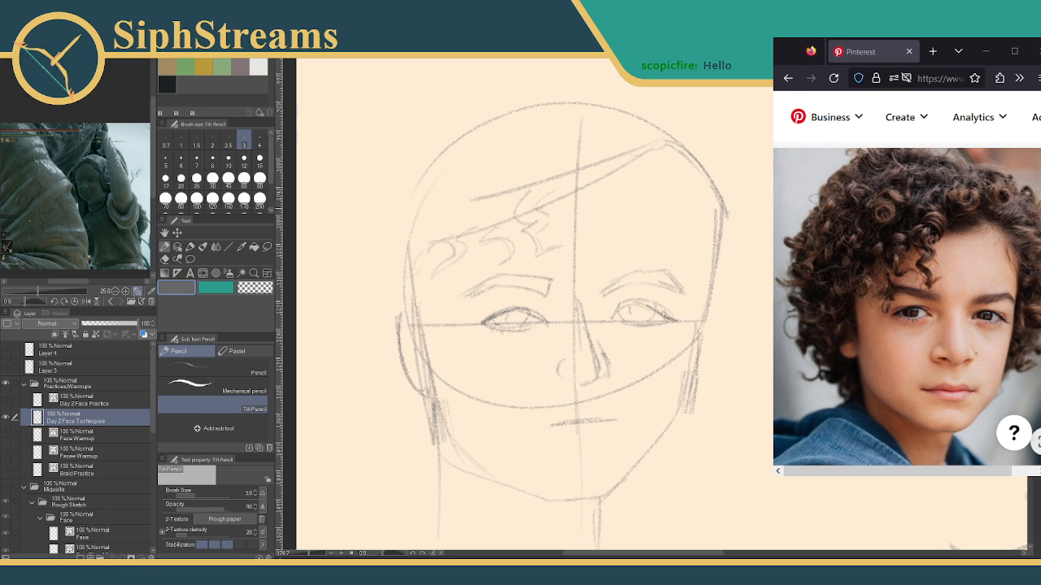
mouse_move(553, 192)
left_mouse_down()
mouse_move(541, 206)
mouse_move(618, 177)
mouse_move(608, 163)
mouse_move(622, 151)
left_mouse_up()
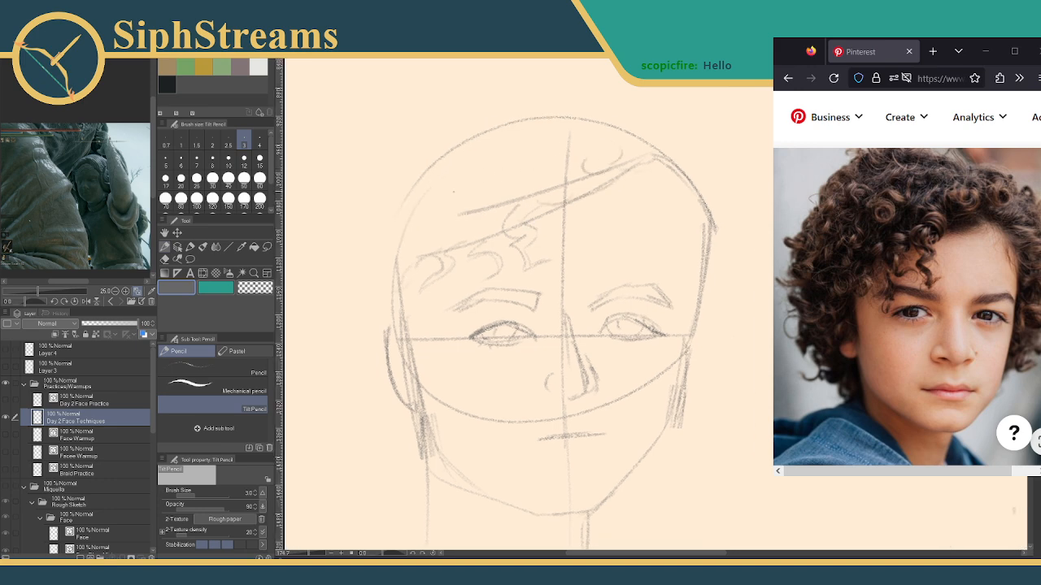
mouse_move(454, 192)
left_mouse_down()
mouse_move(475, 197)
mouse_move(475, 187)
left_mouse_up()
left_click_drag(476, 141, 502, 157)
mouse_move(568, 187)
left_mouse_down()
mouse_move(563, 219)
mouse_move(579, 222)
left_mouse_up()
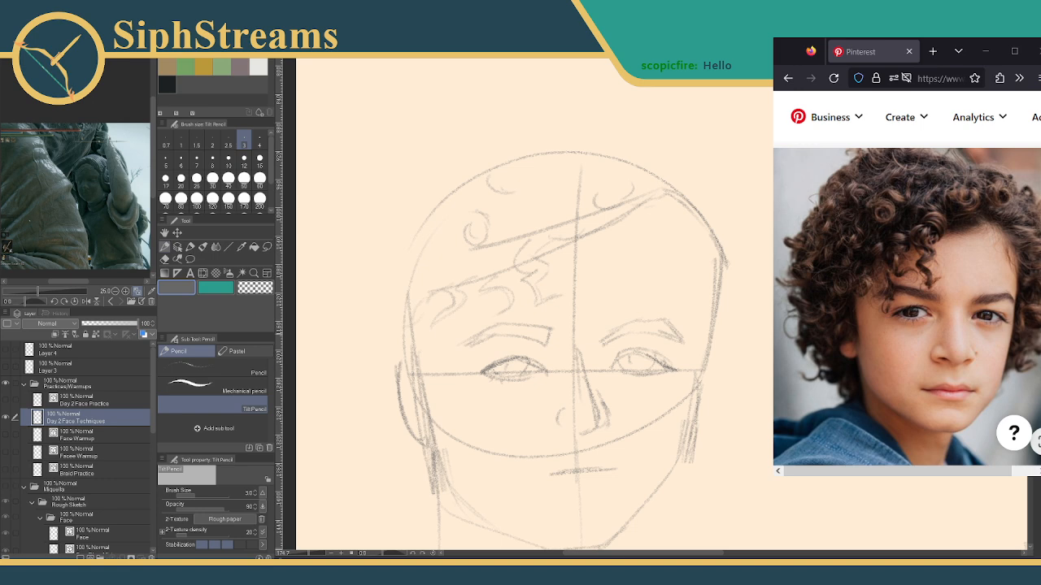
Sketch the outer silhouette of the curly hair around the head, following it down both sides of the face.
mouse_move(358, 504)
left_mouse_down()
mouse_move(338, 455)
mouse_move(334, 481)
left_mouse_up()
left_click(312, 553)
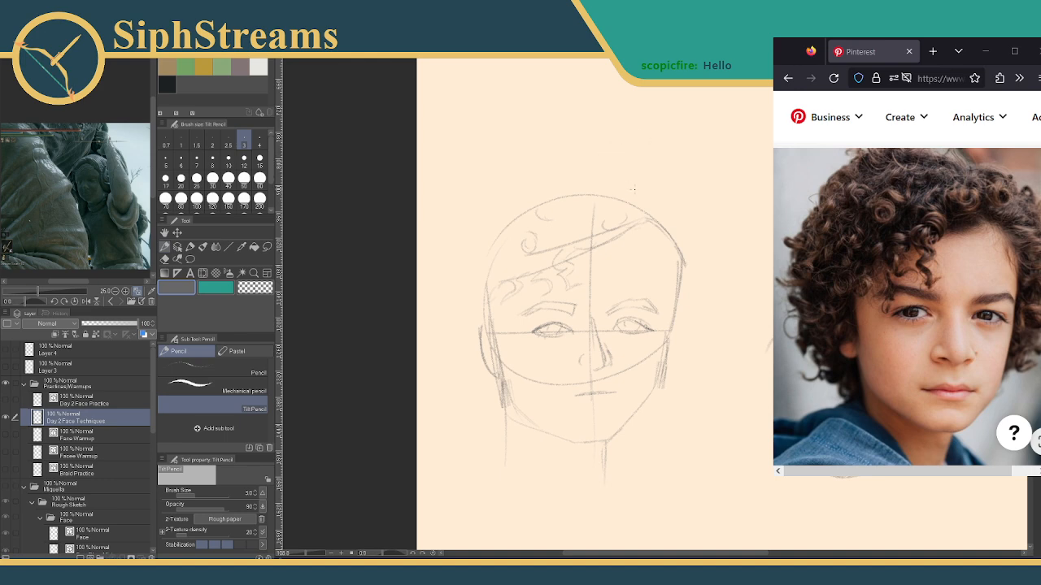
mouse_move(642, 187)
left_mouse_down()
mouse_move(675, 188)
mouse_move(671, 215)
mouse_move(660, 205)
mouse_move(672, 233)
left_mouse_up()
left_click_drag(669, 204, 663, 217)
left_click_drag(666, 234, 677, 257)
mouse_move(713, 266)
left_mouse_down()
mouse_move(703, 321)
mouse_move(711, 331)
left_mouse_up()
left_click_drag(429, 333, 437, 250)
mouse_move(521, 152)
left_mouse_down()
mouse_move(459, 184)
mouse_move(453, 209)
mouse_move(426, 215)
mouse_move(429, 232)
mouse_move(436, 218)
mouse_move(416, 261)
mouse_move(428, 307)
left_mouse_up()
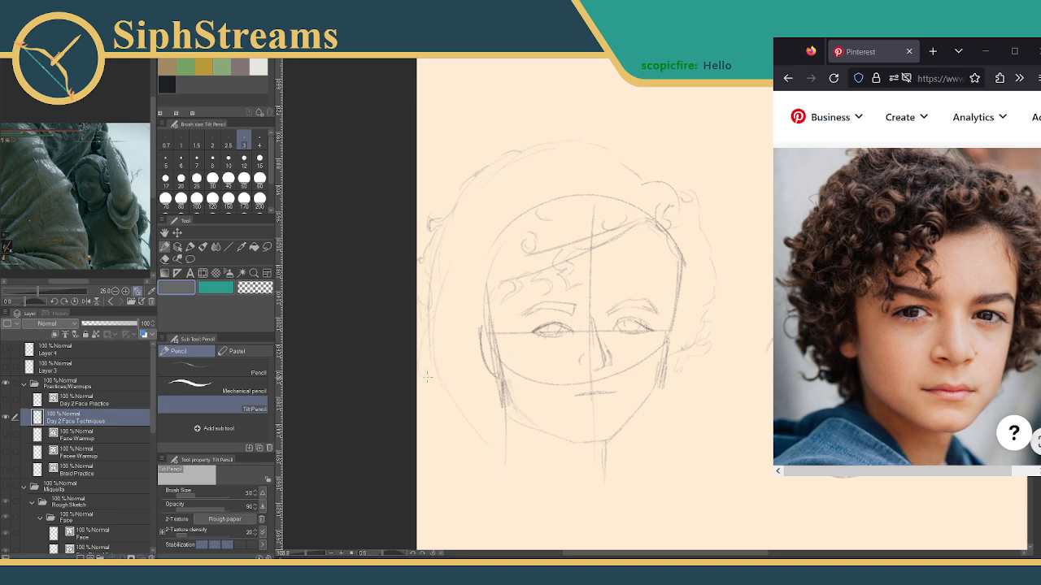
mouse_move(425, 377)
left_mouse_down()
mouse_move(432, 343)
mouse_move(423, 352)
left_mouse_up()
Add shoulder and collar lines below the neck and extra curls along the side and crown of the hair.
left_click_drag(508, 424, 457, 455)
mouse_move(499, 428)
left_mouse_down()
mouse_move(527, 483)
mouse_move(497, 459)
mouse_move(457, 472)
mouse_move(556, 484)
left_mouse_up()
mouse_move(529, 180)
left_mouse_down()
mouse_move(466, 225)
mouse_move(462, 252)
left_mouse_up()
left_click_drag(627, 156, 631, 151)
Show the Miquella folder, and hide the Day 2 Face Techniques layer and the Practices/Warmups folder to view the whole drawing.
left_click(7, 487)
left_click(7, 487)
left_click(6, 487)
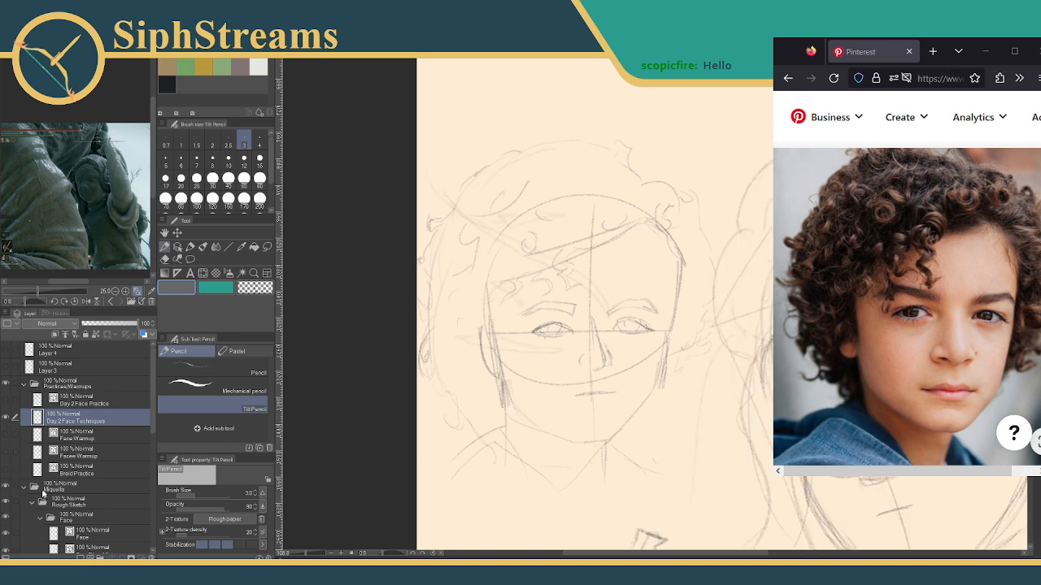
left_click(7, 417)
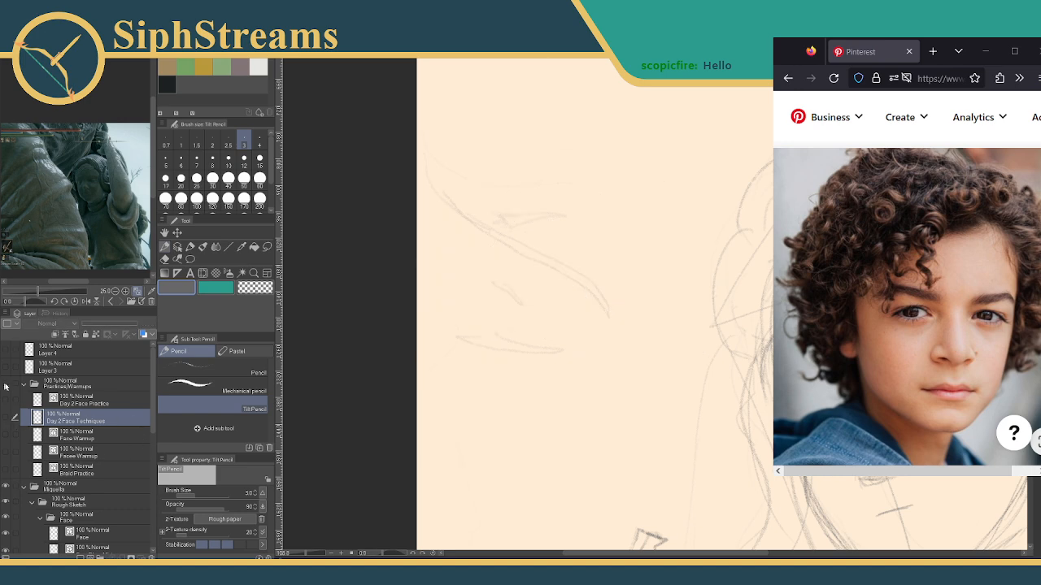
left_click_drag(302, 556, 297, 555)
left_click_drag(414, 439, 378, 355)
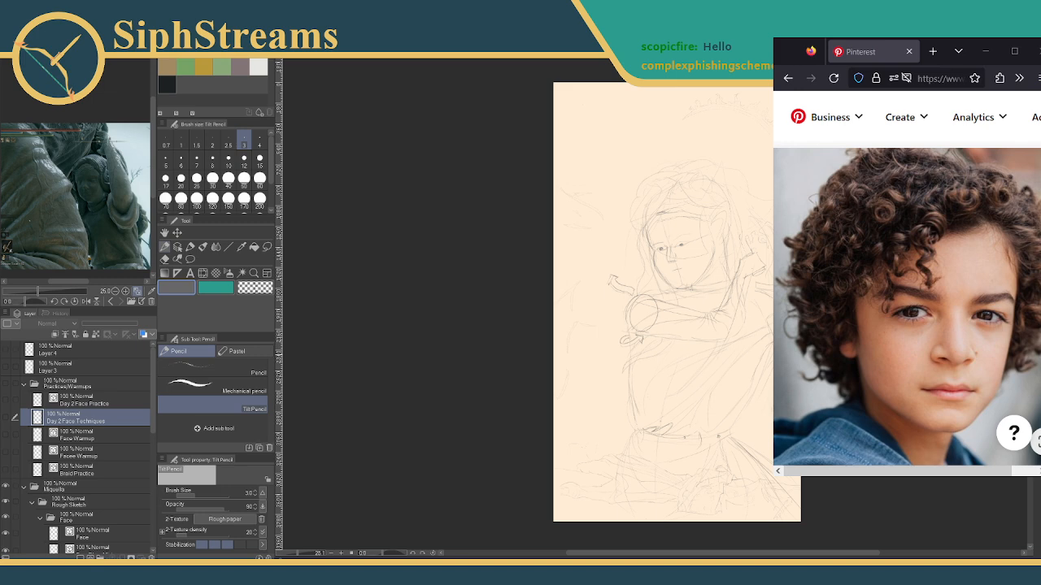
Collapse the Practices/Warmups folder, select Layer 3 and Layer 4, and create a new layer folder beside them.
left_click(67, 356)
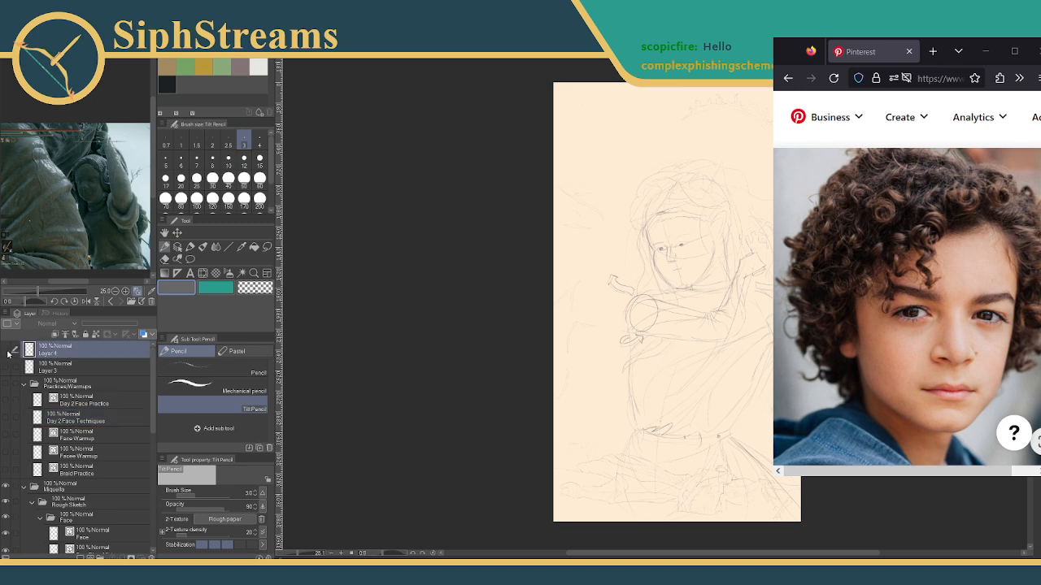
left_click(7, 350)
left_click(25, 386)
left_click(51, 373)
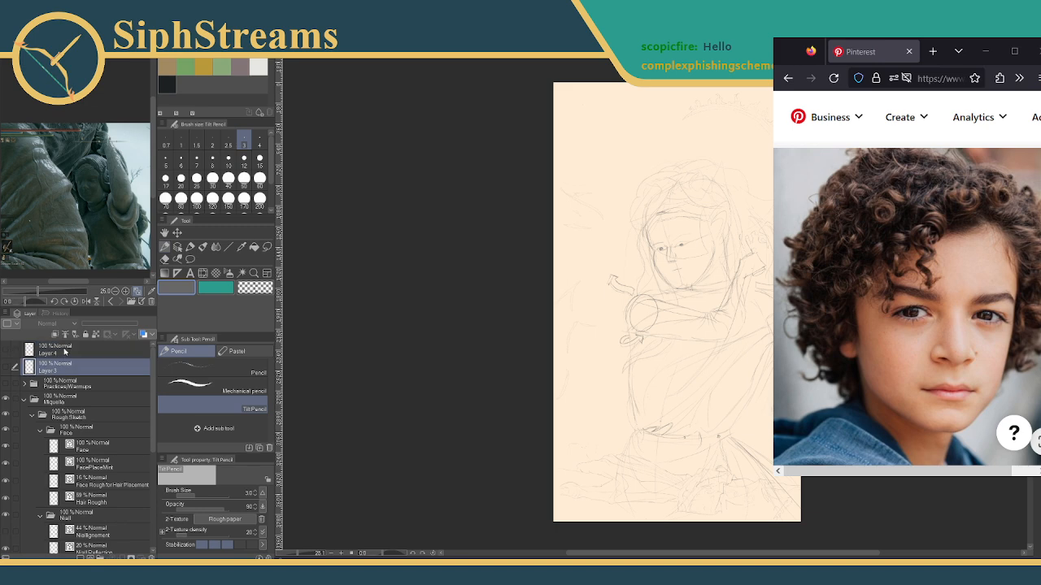
left_click(67, 352, "shift")
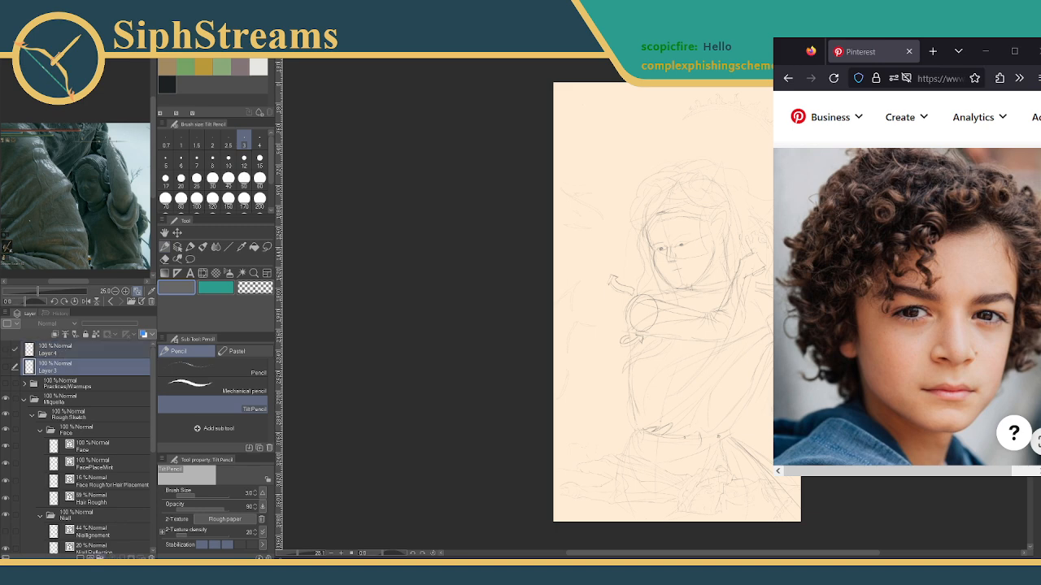
left_click(100, 558)
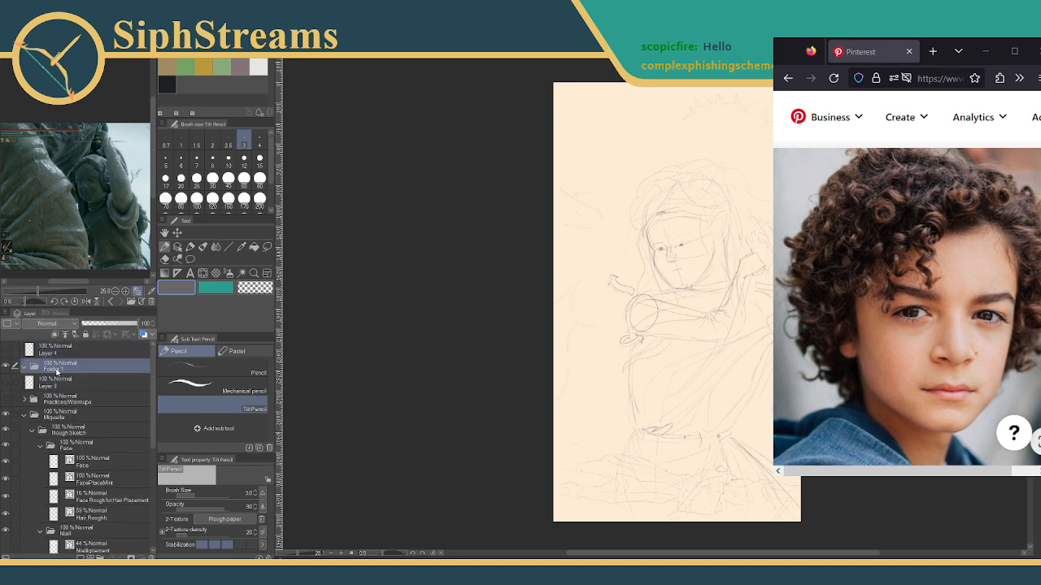
Rename the new folder as Proportion Planning.
double_click(55, 370)
type("ProportionF")
key("BackSpace")
key("BackSpace")
key("BackSpace")
type("Planning")
key("Return")
Move Layer 3 and Layer 4 into the Proportion Planning folder.
left_click(64, 398)
left_click_drag(49, 385, 63, 367)
left_click(55, 350)
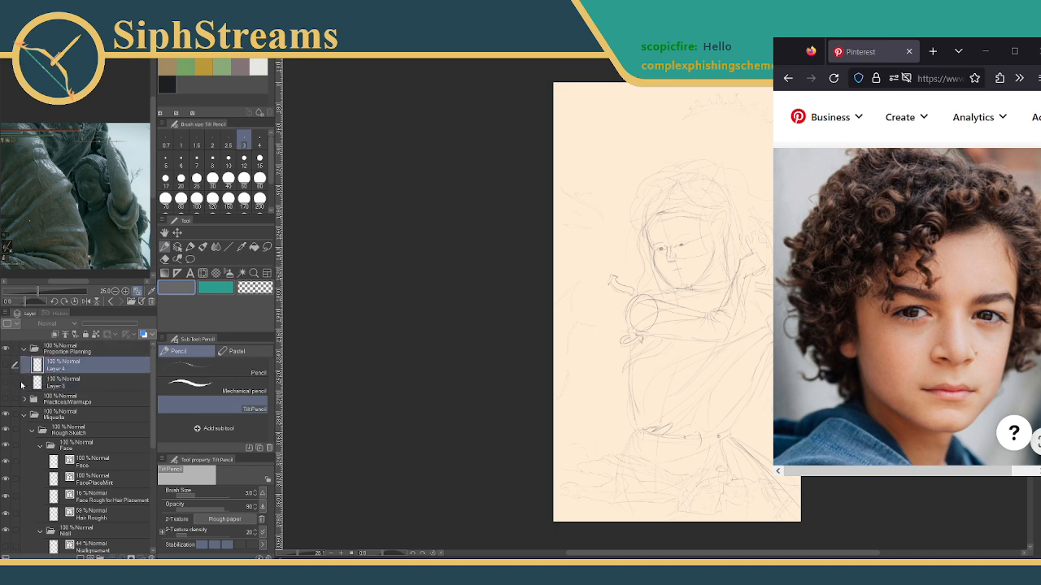
Show the Practices/Warmups folder with its Day 2 Face Techniques layer and hide the Miquella folder.
left_click(13, 401)
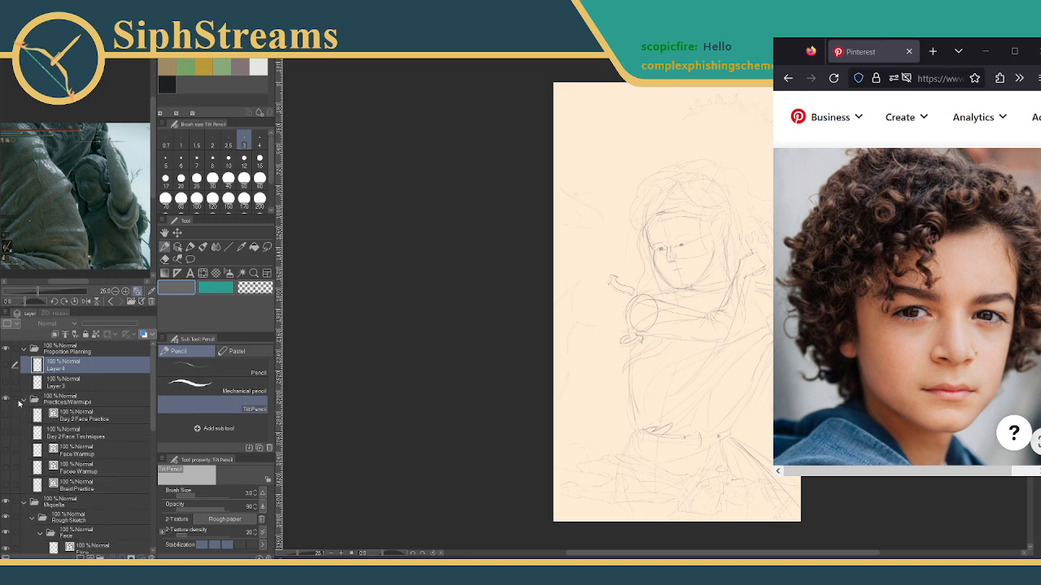
left_click(7, 433)
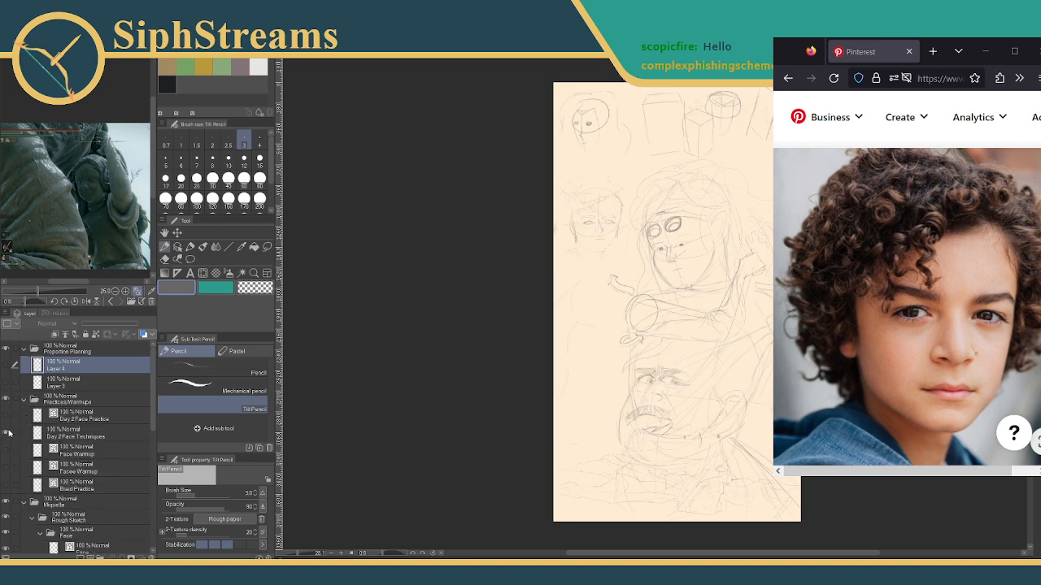
left_click(8, 505)
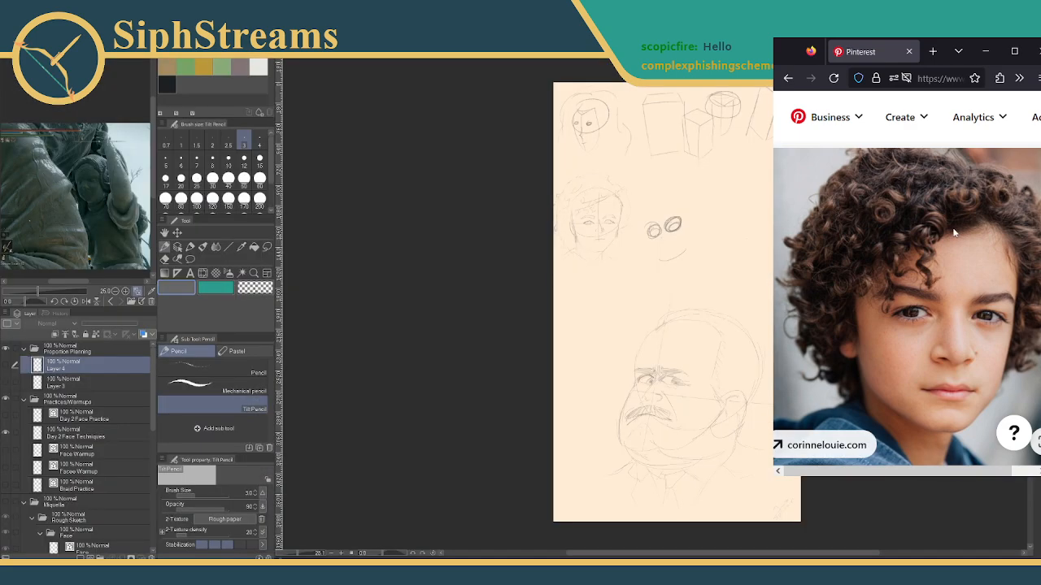
In the Pinterest browser window, go back to the saved boards, open Faces - fun refs, and enlarge the black-and-white portrait of the moustached man.
scroll(937, 185, "down", 3)
left_click(788, 78)
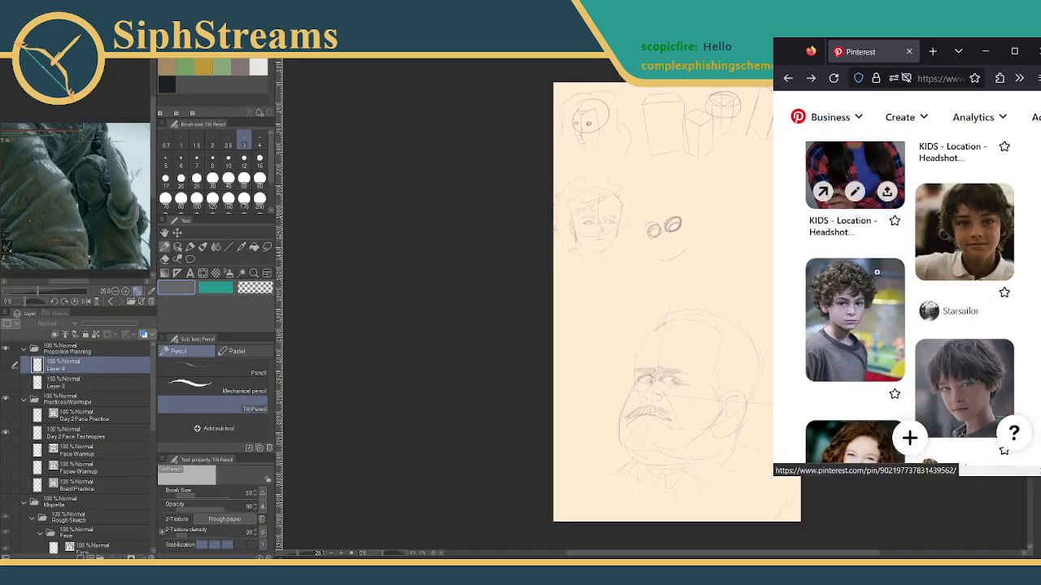
left_click(788, 78)
scroll(932, 309, "down", 2)
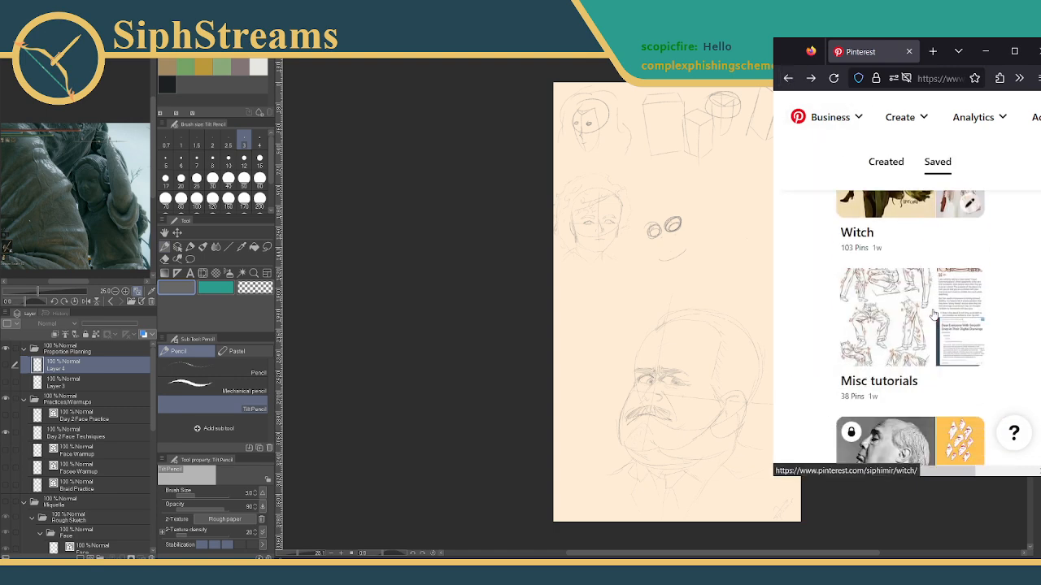
scroll(933, 314, "up", 7)
scroll(933, 314, "down", 10)
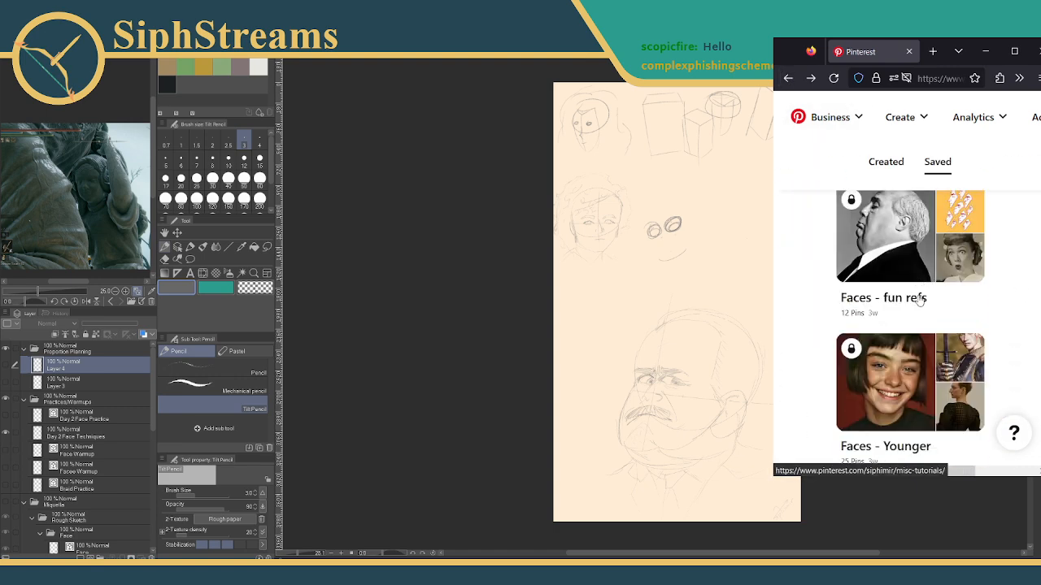
left_click(869, 236)
scroll(902, 276, "down", 5)
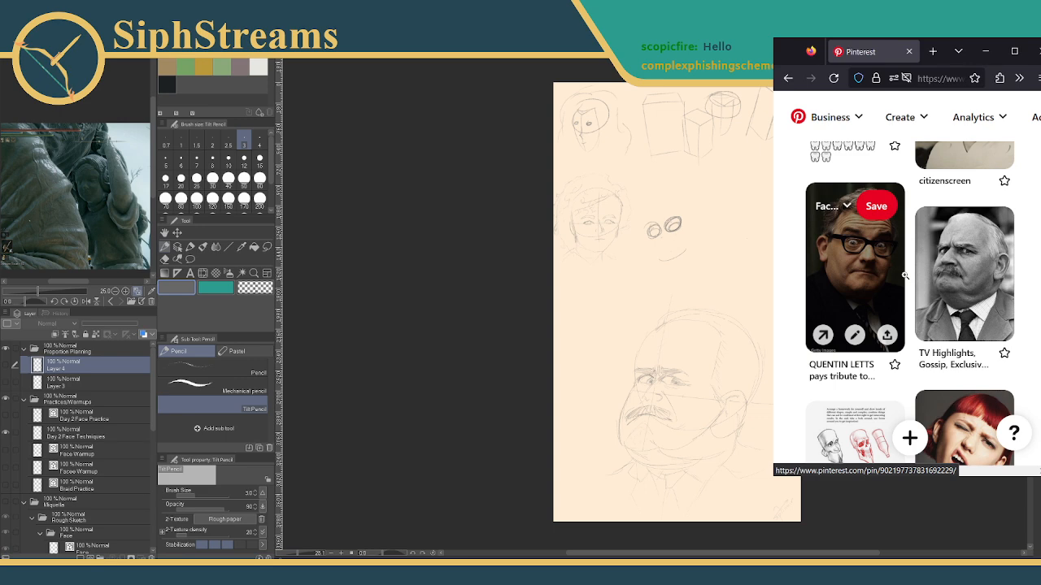
left_click(987, 276)
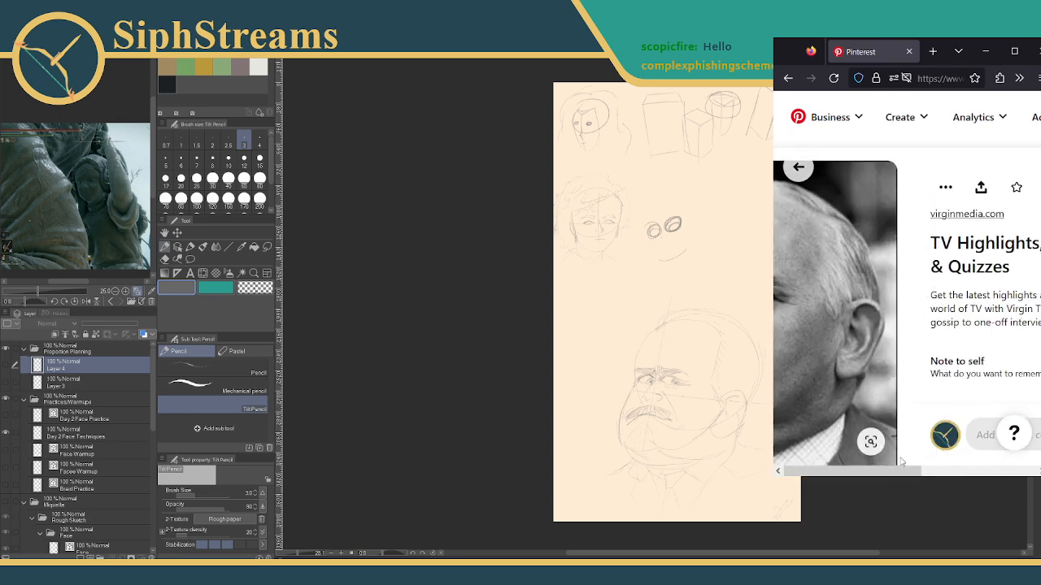
left_click(878, 395)
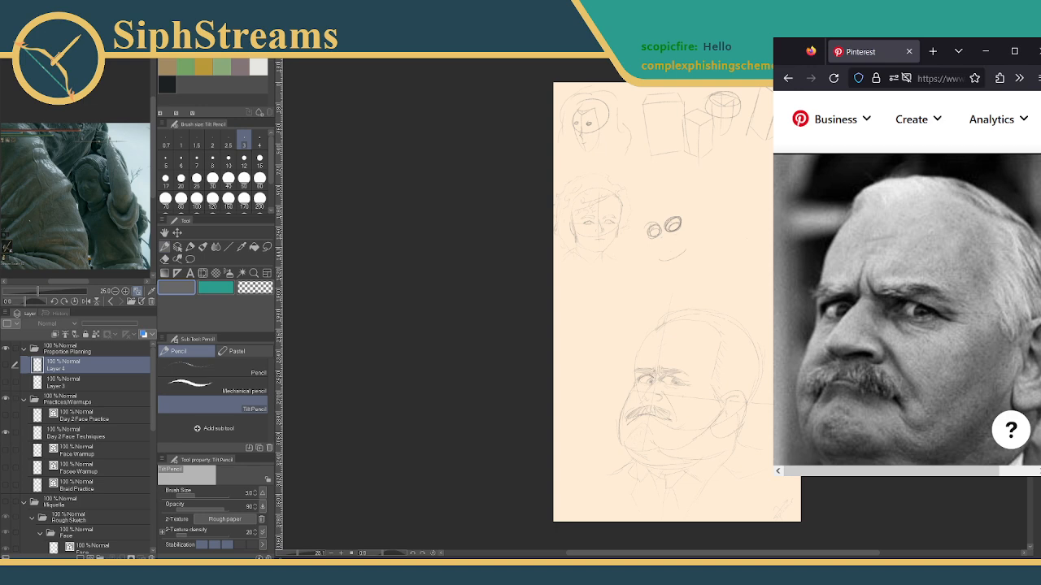
Add a new raster layer at the top of the Proportion Planning folder.
mouse_move(369, 318)
left_mouse_down()
mouse_move(383, 290)
mouse_move(374, 303)
left_mouse_up()
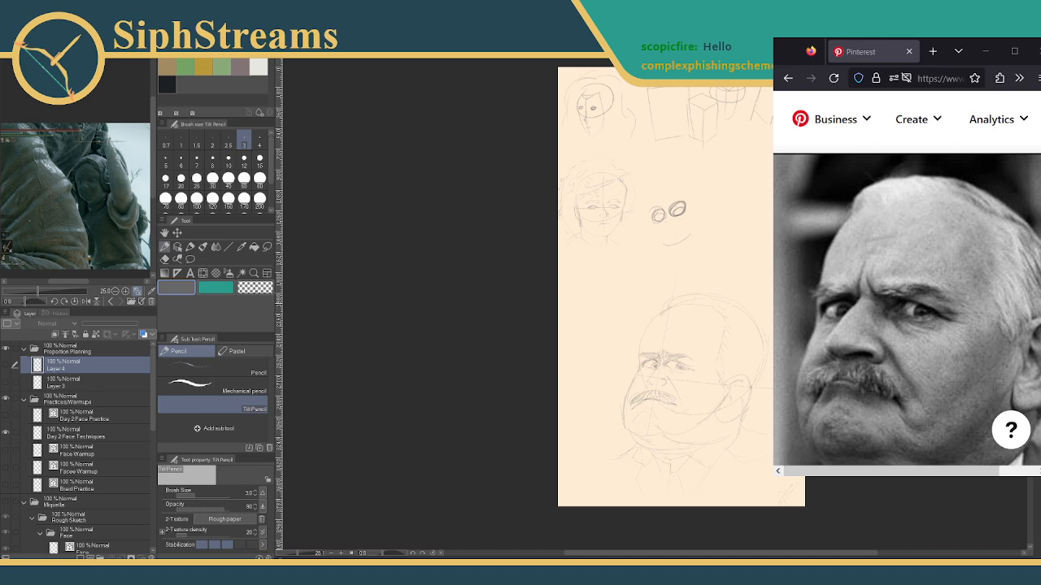
left_click(67, 353)
left_click(79, 558)
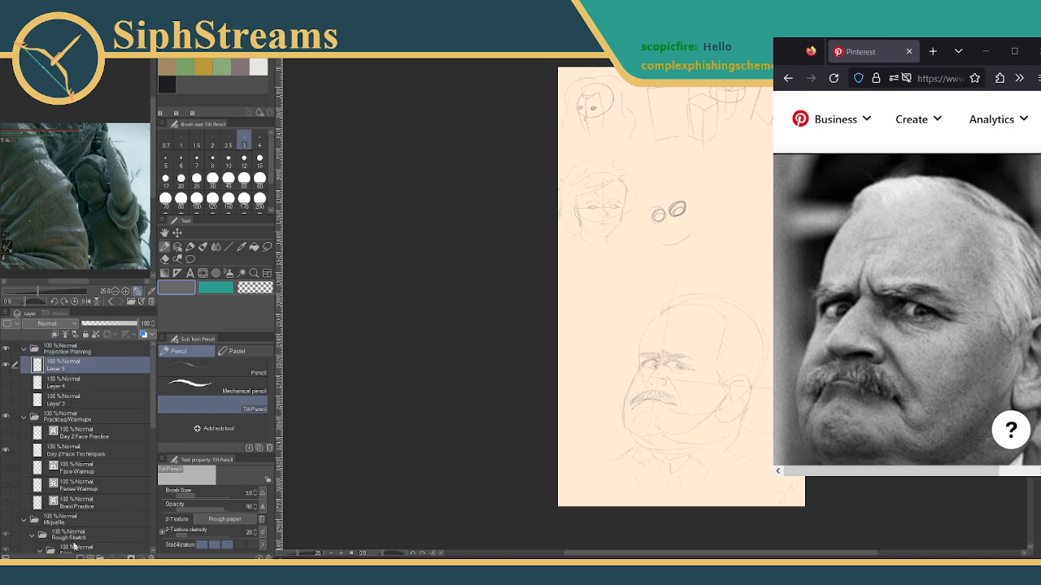
Rename the new layer as Notes, hide the Day 2 Face Techniques layer, and make Notes the active layer.
double_click(56, 367)
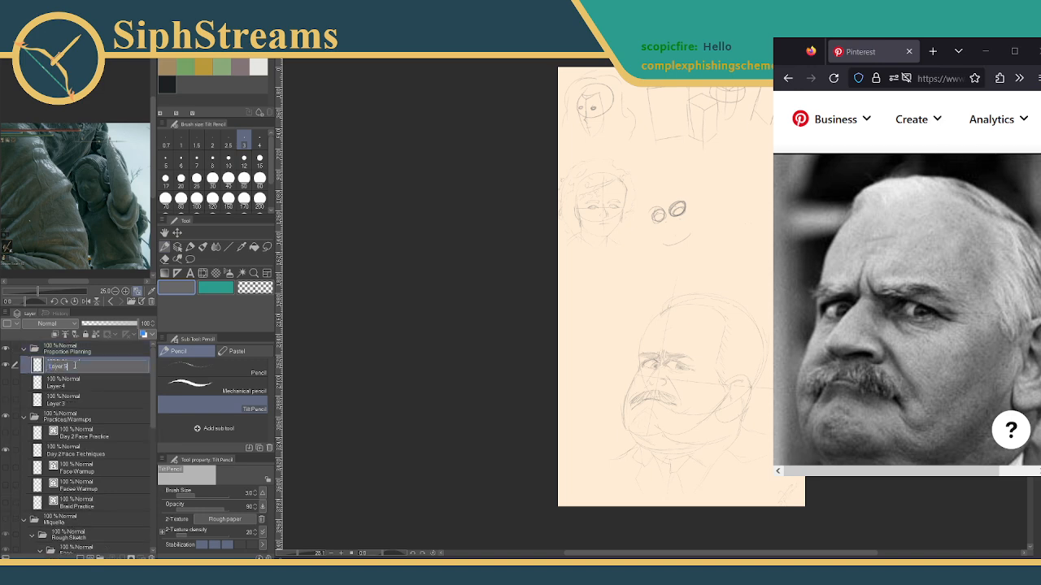
type("Notes")
key("Return")
left_click(14, 450)
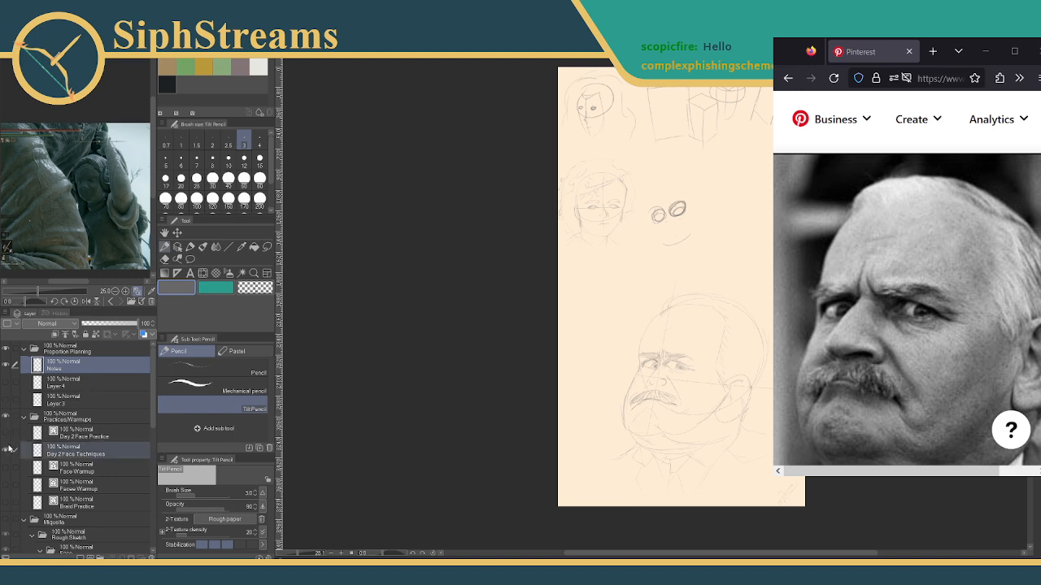
left_click(7, 451)
left_click(70, 365)
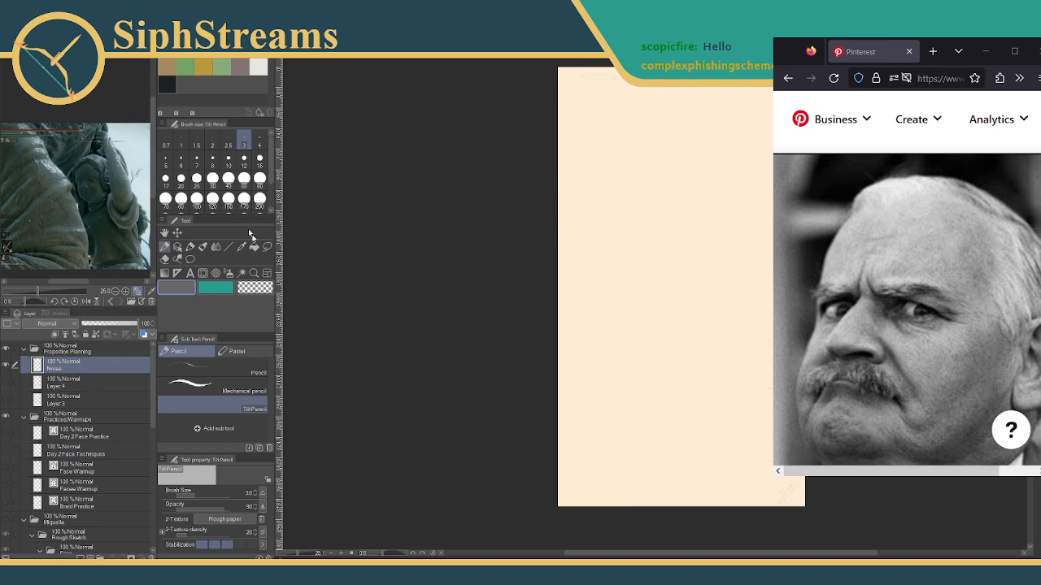
Add a horizontal text note reading "1) Face Mastk + Skull Orb Method" in the upper part of the canvas.
left_click(190, 273)
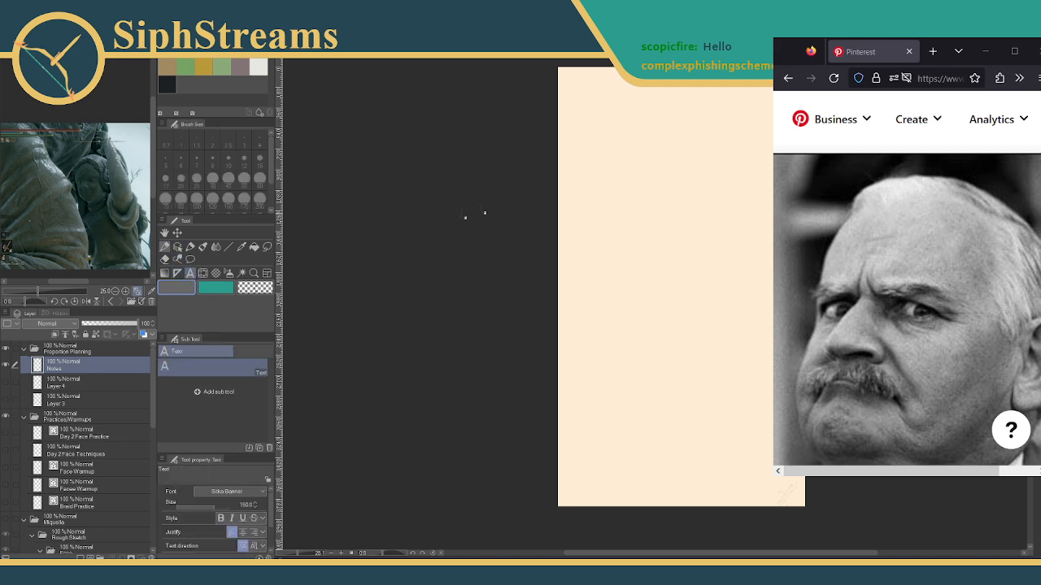
left_click(588, 156)
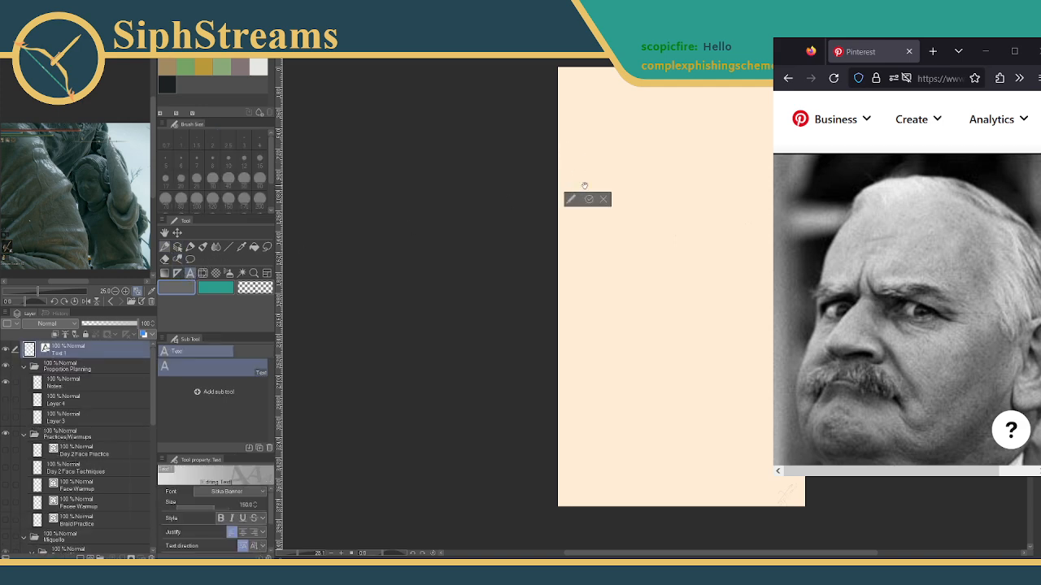
type("11/20ce Mastk + Sk")
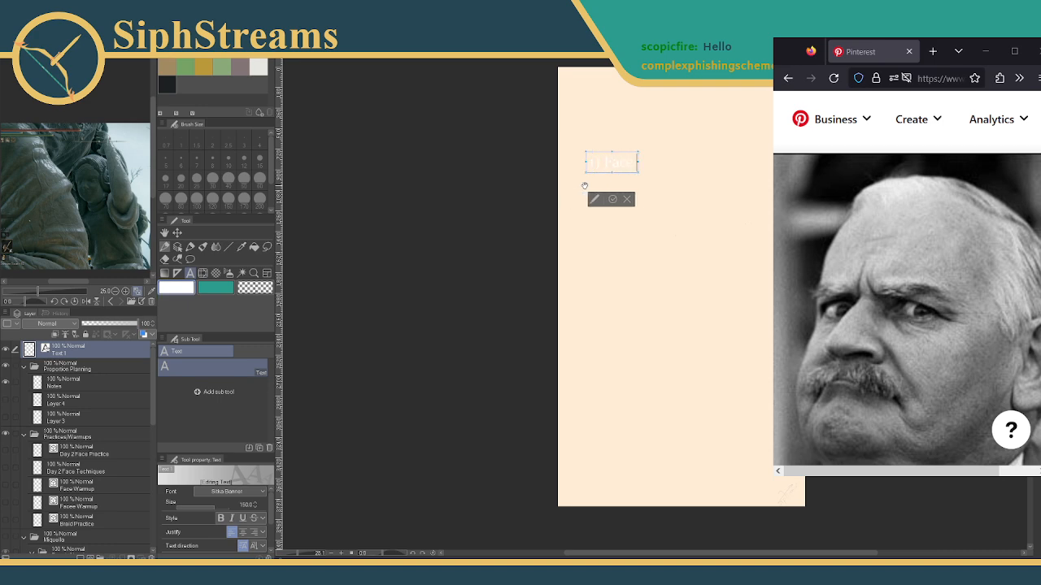
type("ull")
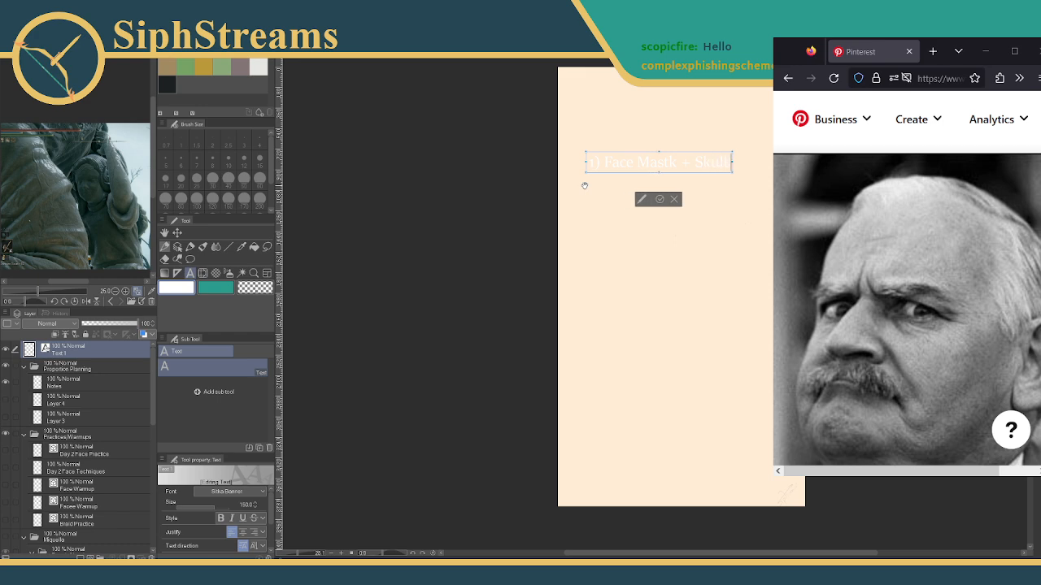
type(" Orb Method")
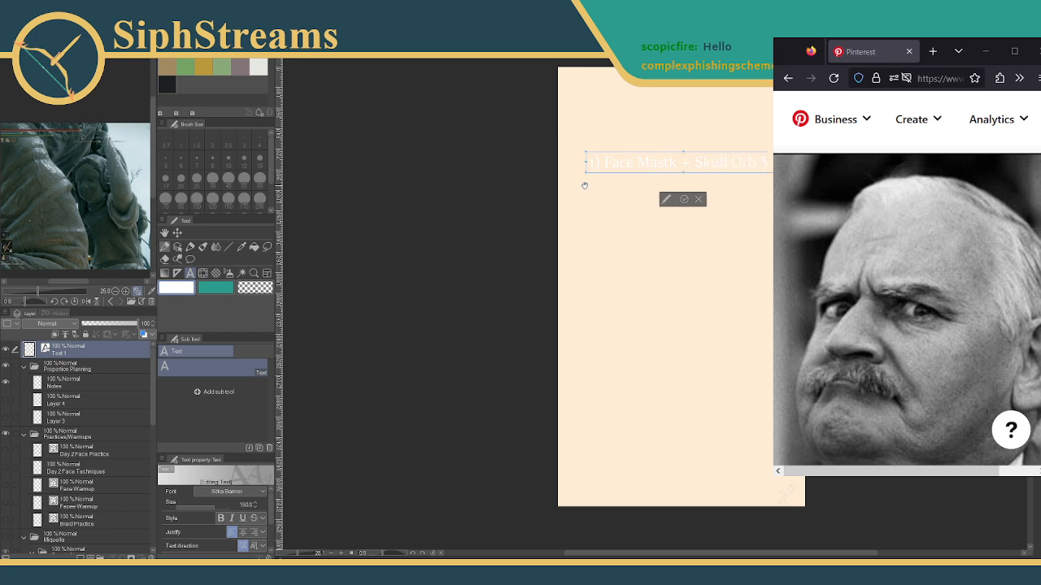
key("Escape")
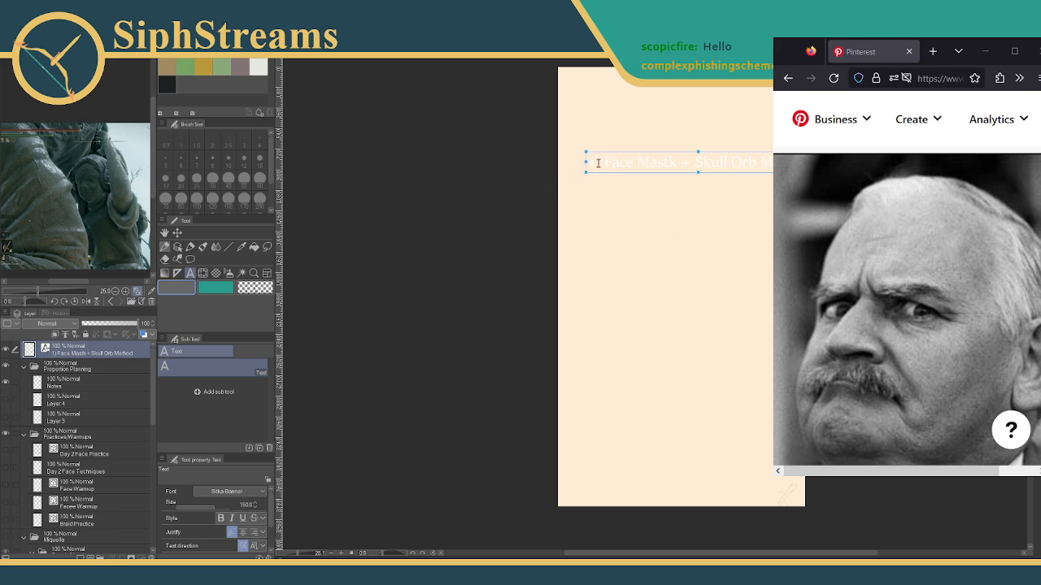
Move the text note to the canvas's left edge, try to stretch it taller, and undo the stretch.
left_click(599, 162)
left_click_drag(589, 163, 563, 165)
left_click_drag(685, 173, 685, 421)
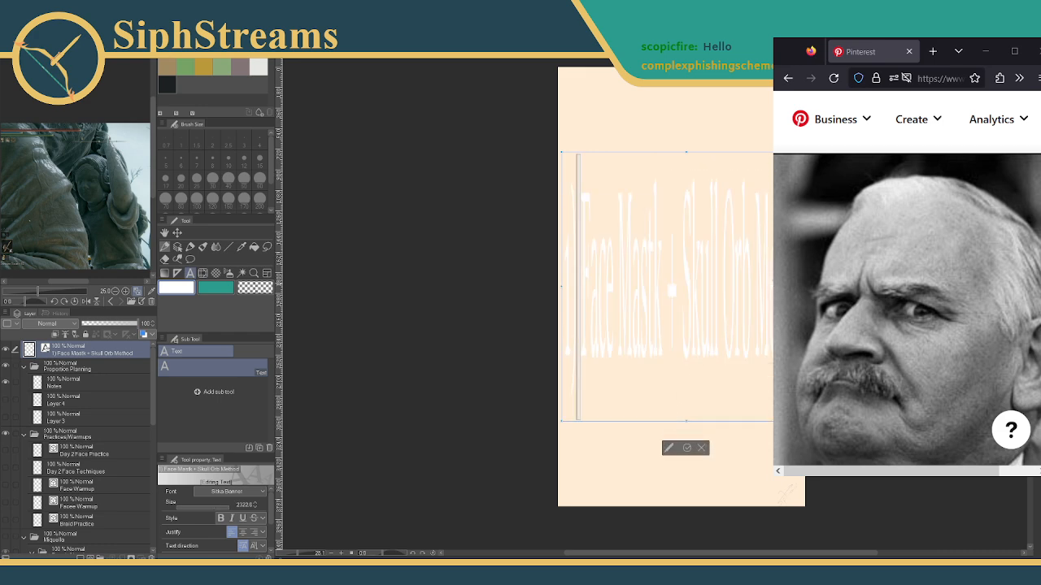
key("ctrl+z")
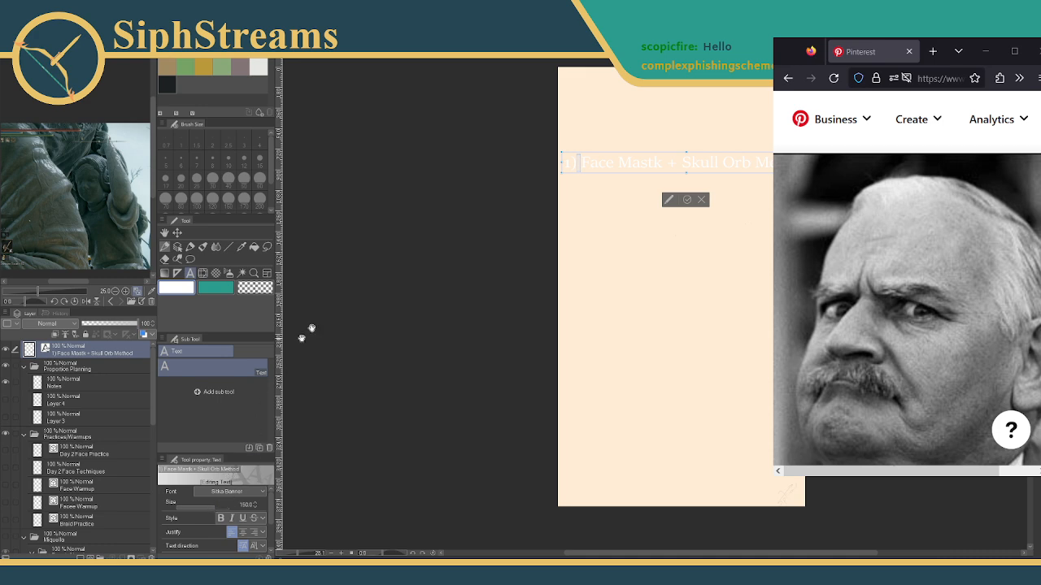
Recolour the whole first text note teal.
left_click(642, 164)
double_click(641, 164)
left_click_drag(565, 165, 773, 164)
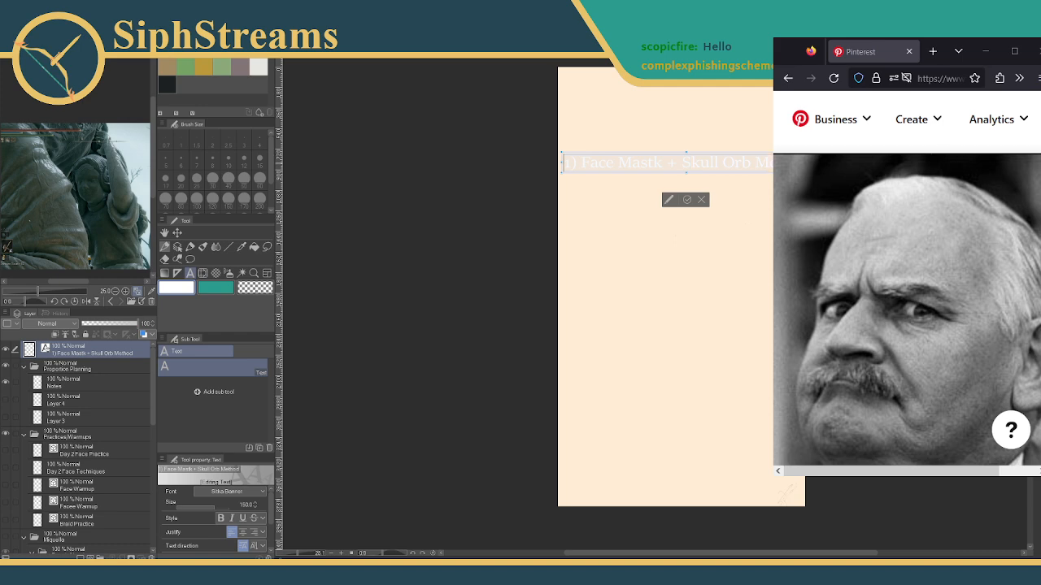
left_click(218, 289)
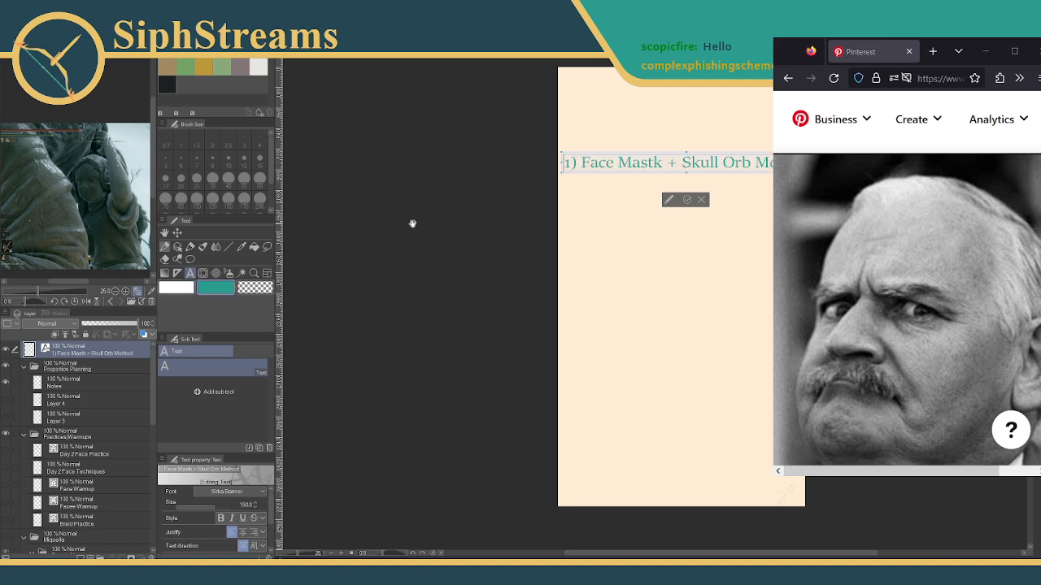
Correct "Mastk" to "Mask" in the first note and move the note up to the canvas's top edge.
left_click(660, 164)
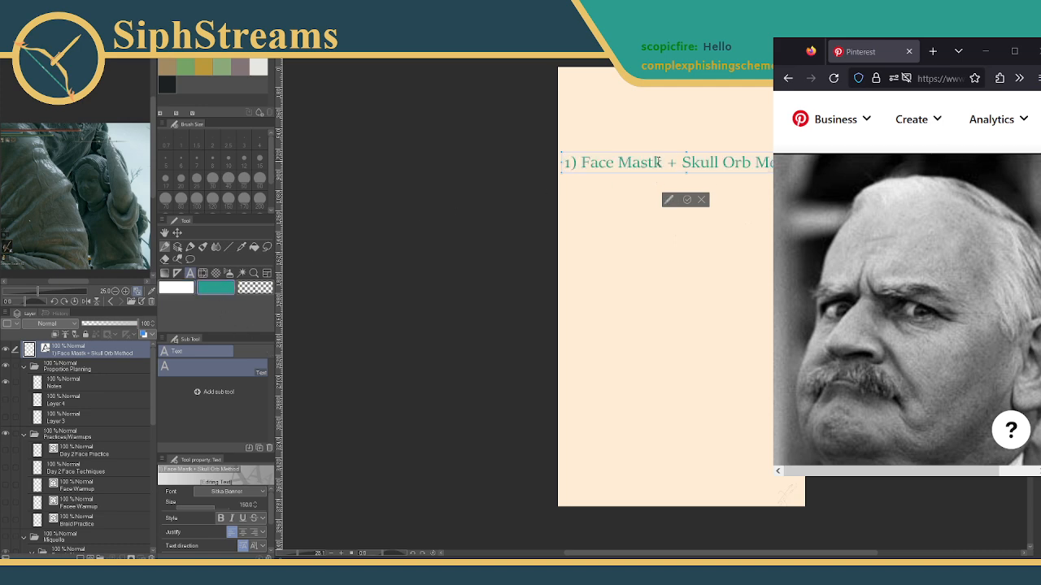
key("BackSpace")
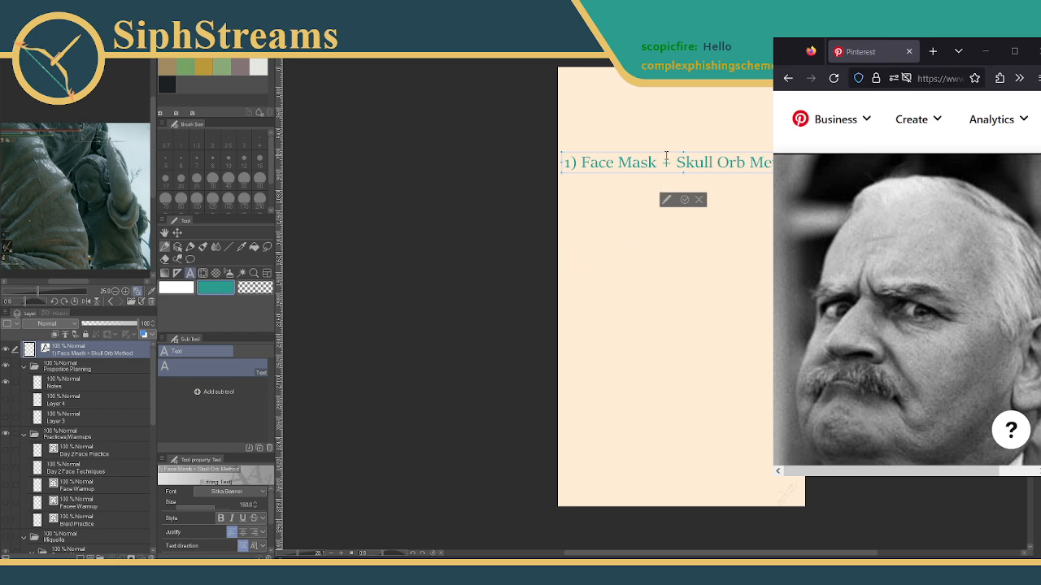
left_click_drag(666, 199, 664, 121)
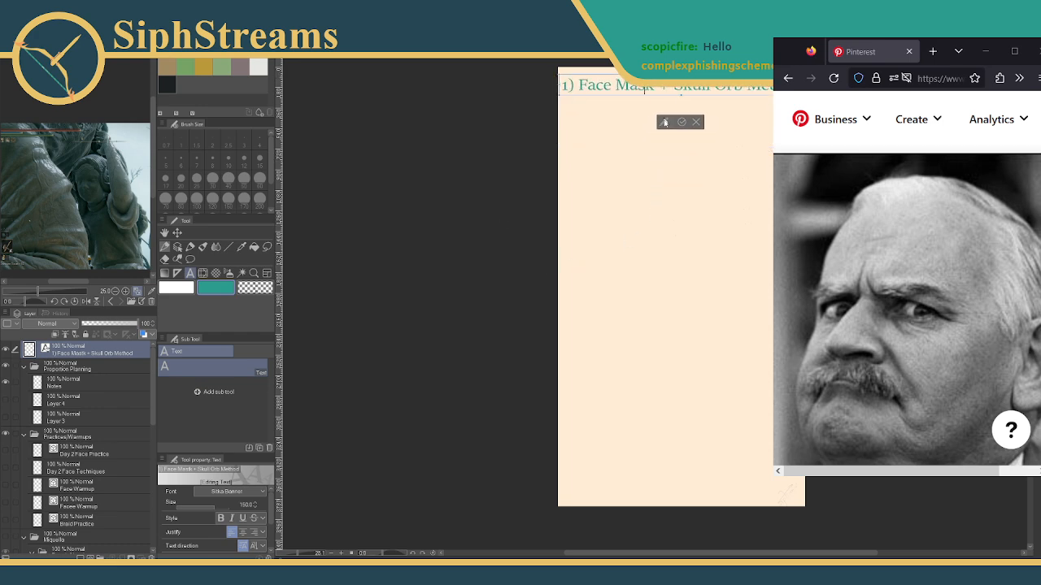
left_click(681, 122)
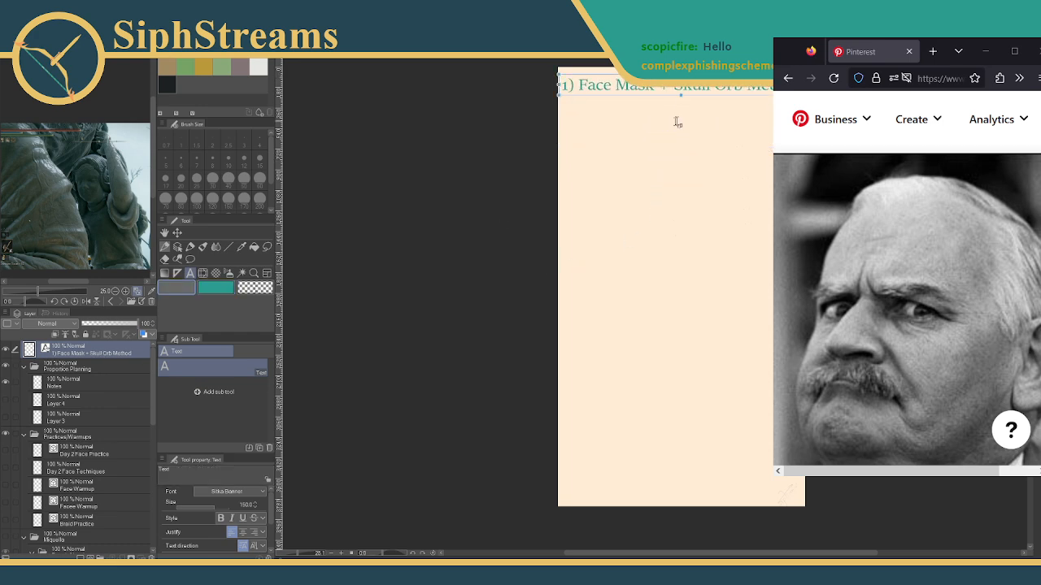
Start a second text note with "2)" below the first one and colour it green.
left_click(564, 120)
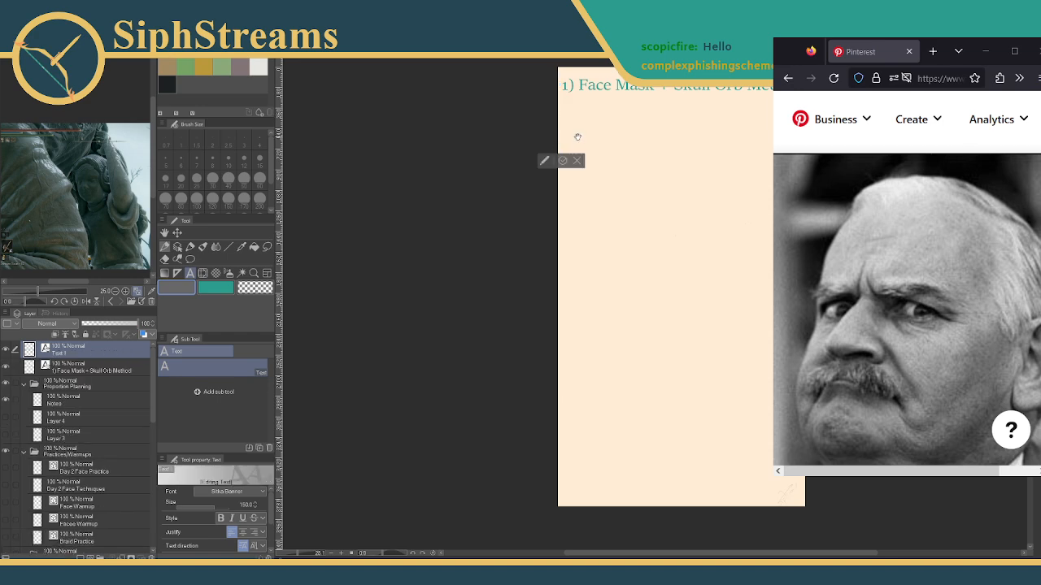
type("2)")
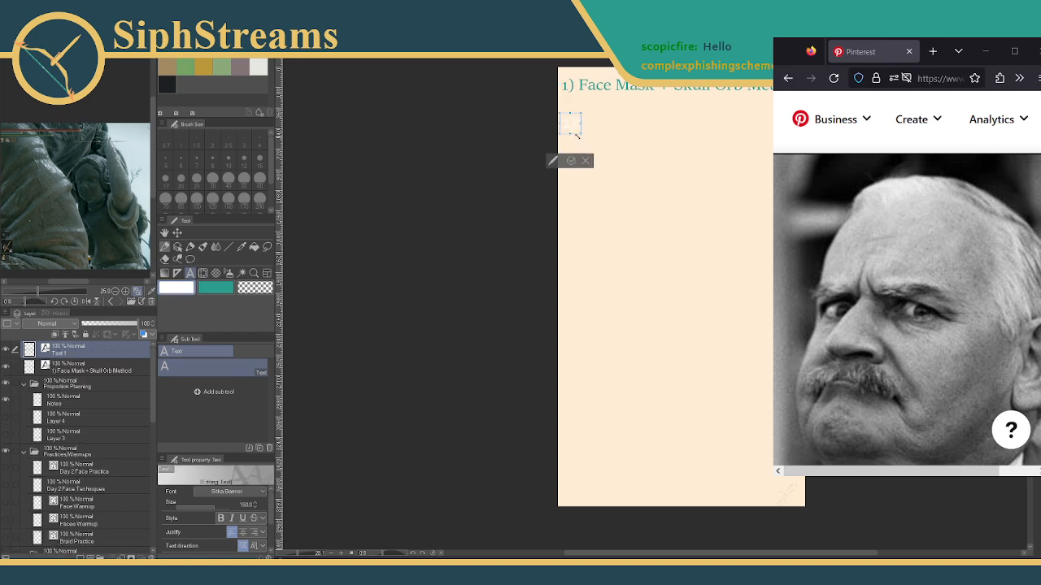
left_click(214, 286)
left_click(214, 289)
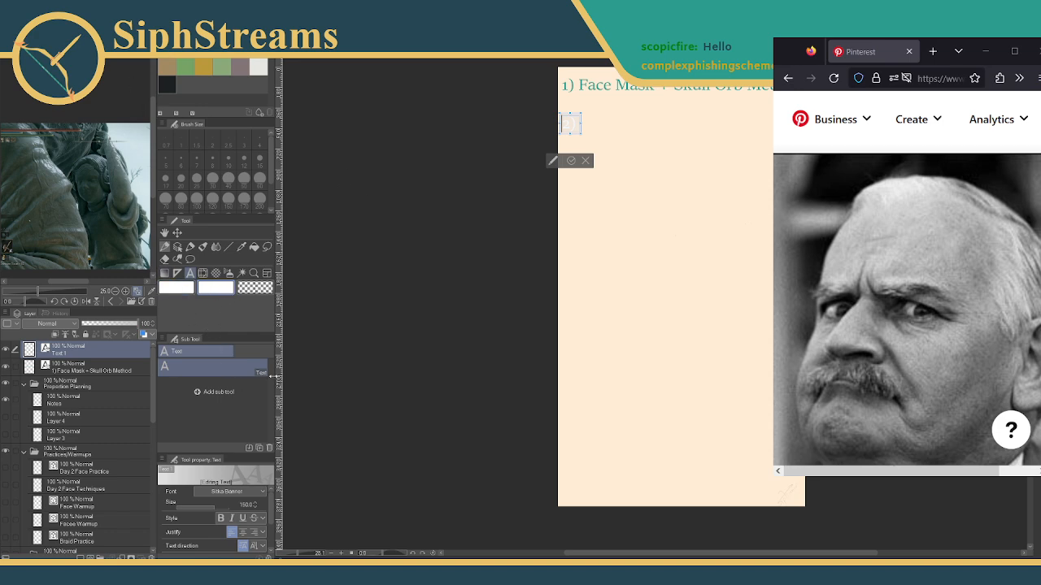
left_click(185, 67)
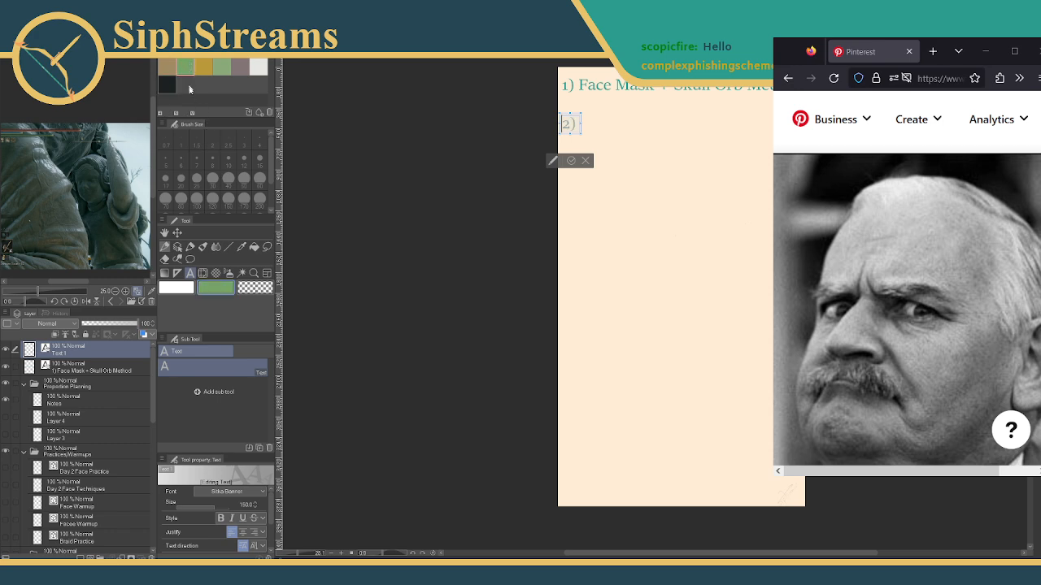
Continue the second note so that it reads "2) When drawing eyes, draw eyelids insides the poutline".
left_click_drag(581, 123, 577, 124)
left_click(576, 124)
key("BackSpace")
key("BackSpace")
key("BackSpace")
type("W")
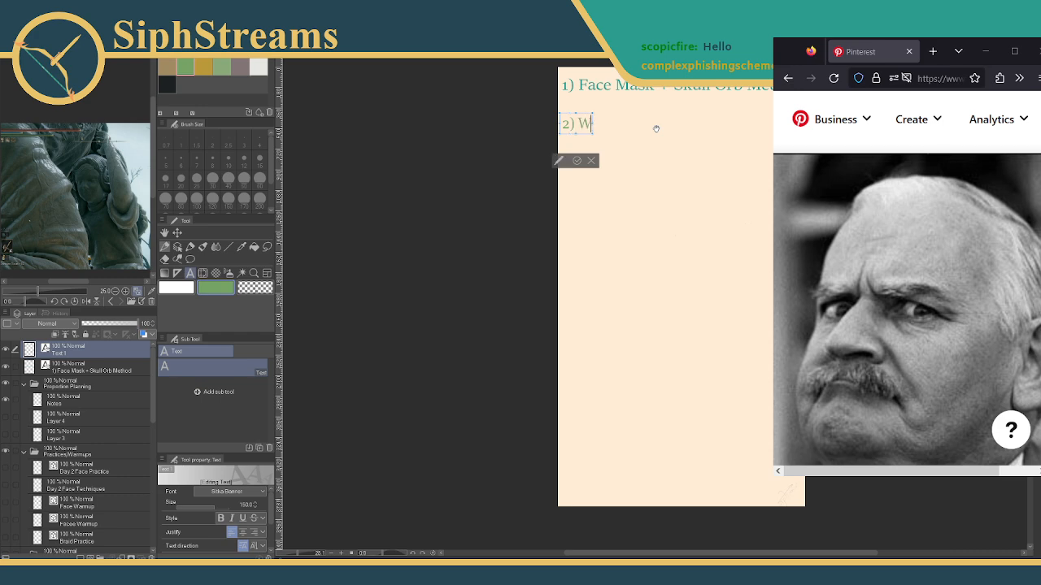
type("hen drawing")
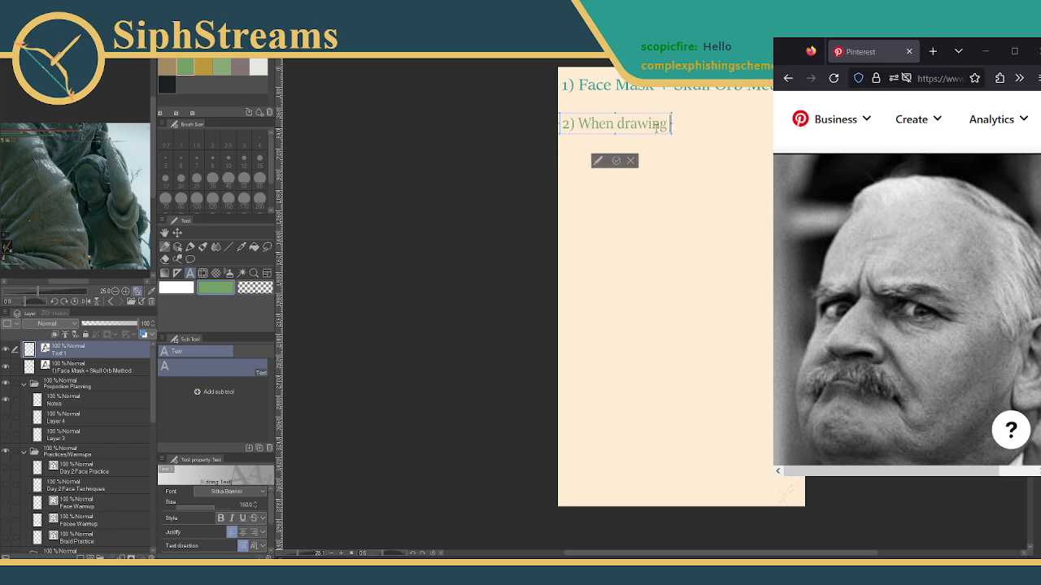
type(" eyes, d")
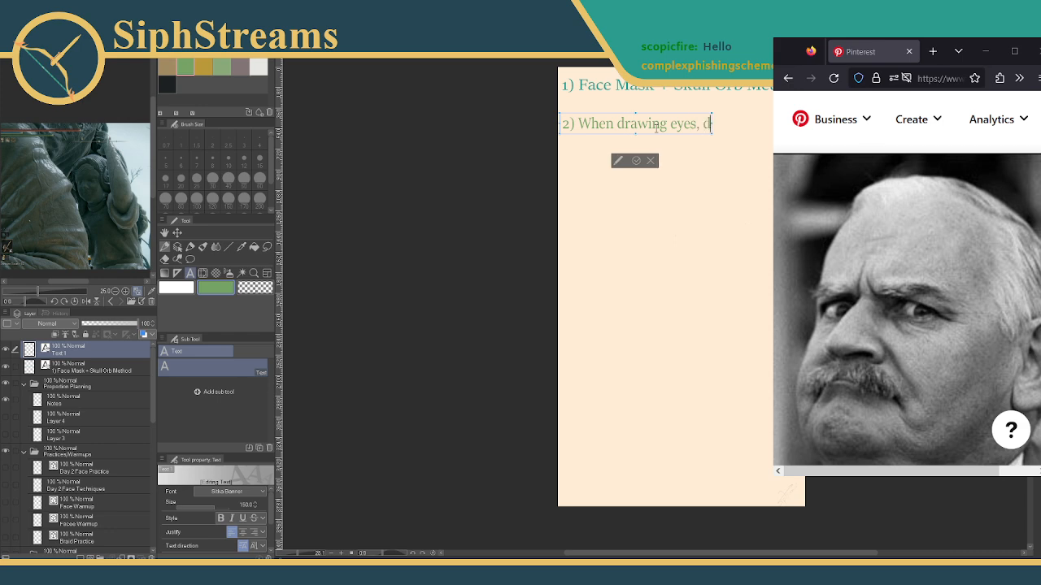
type("raw eyelid")
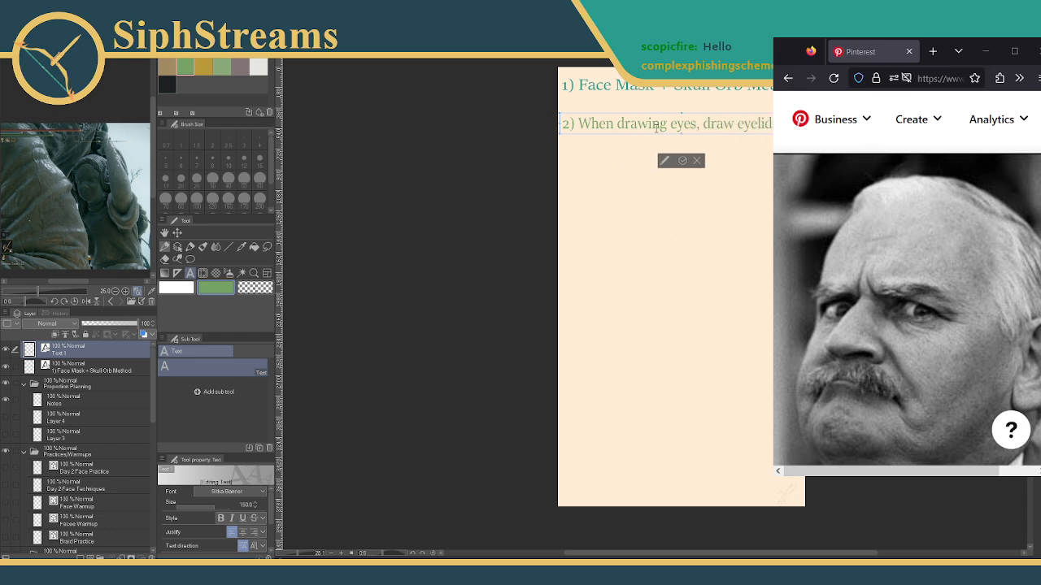
type(" first, and then the")
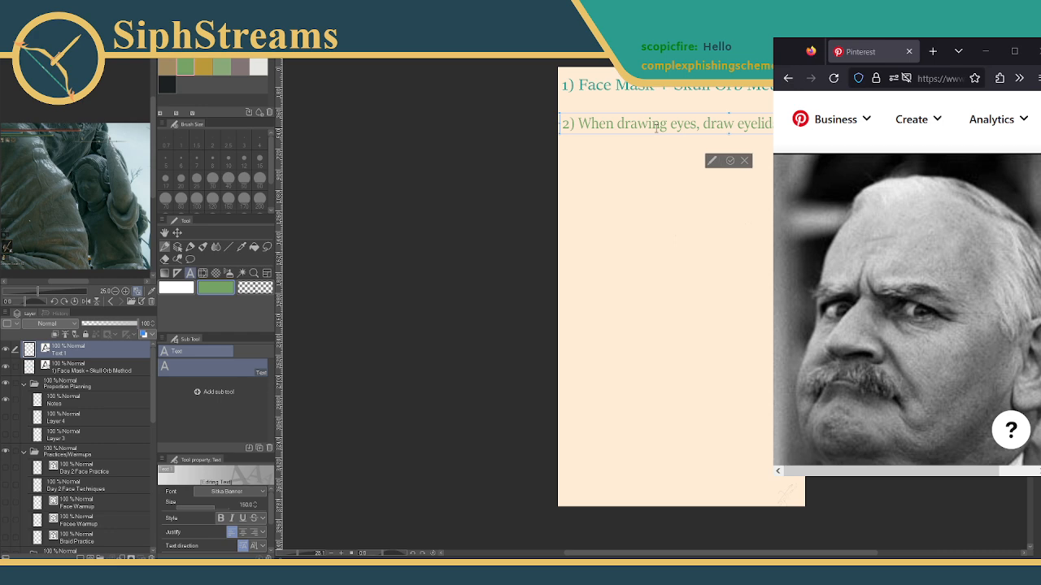
Set the second note's text direction to vertical and correct its last word to "outline".
left_click(254, 546)
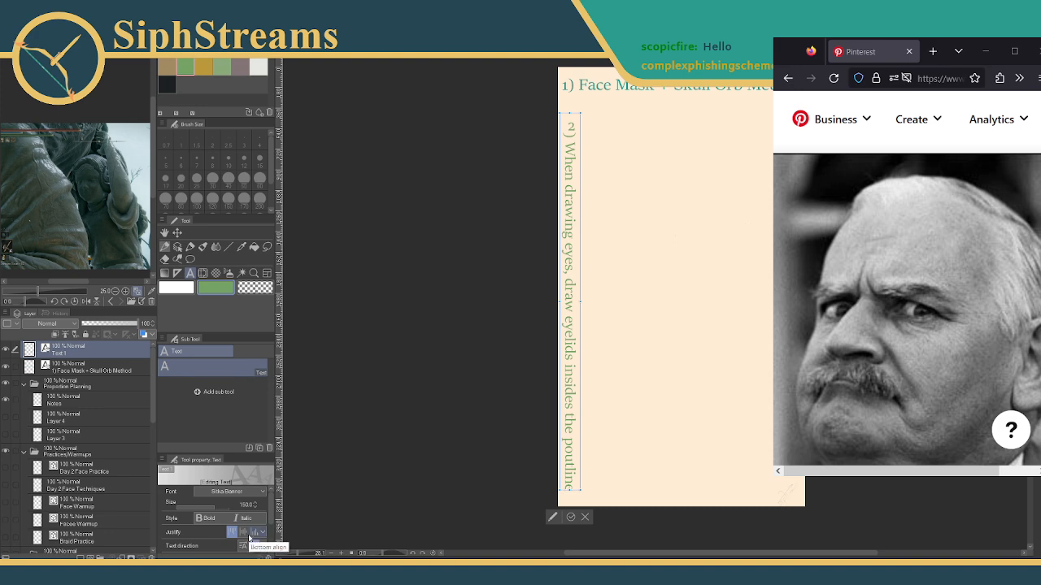
key("BackSpace")
key("BackSpace")
key("BackSpace")
key("BackSpace")
key("BackSpace")
key("BackSpace")
type("outline")
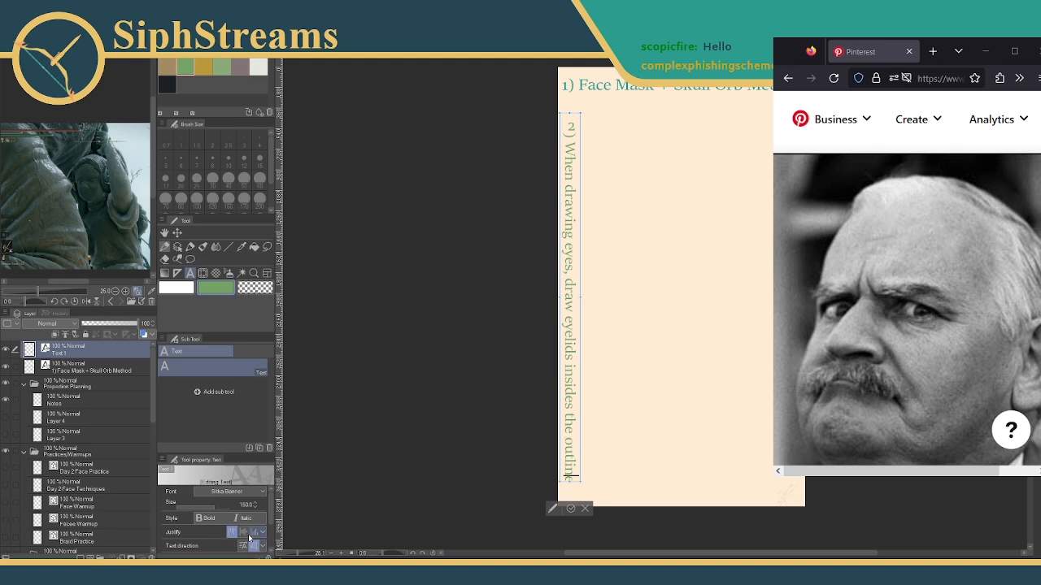
left_click(569, 509)
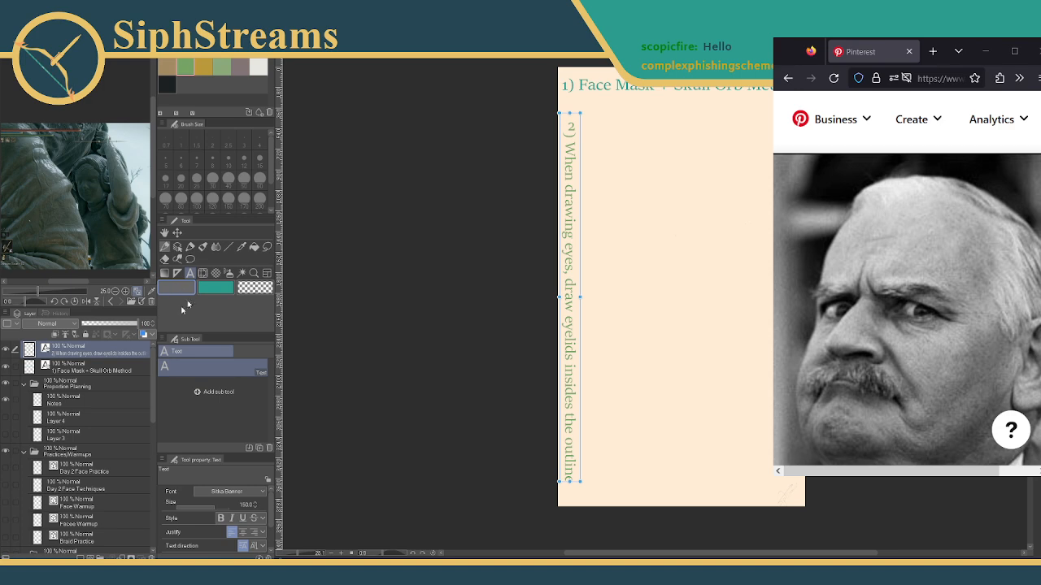
Add a horizontal text note reading "Redo All w/Fixed Proportions" in the lower part of the canvas.
left_click(590, 416)
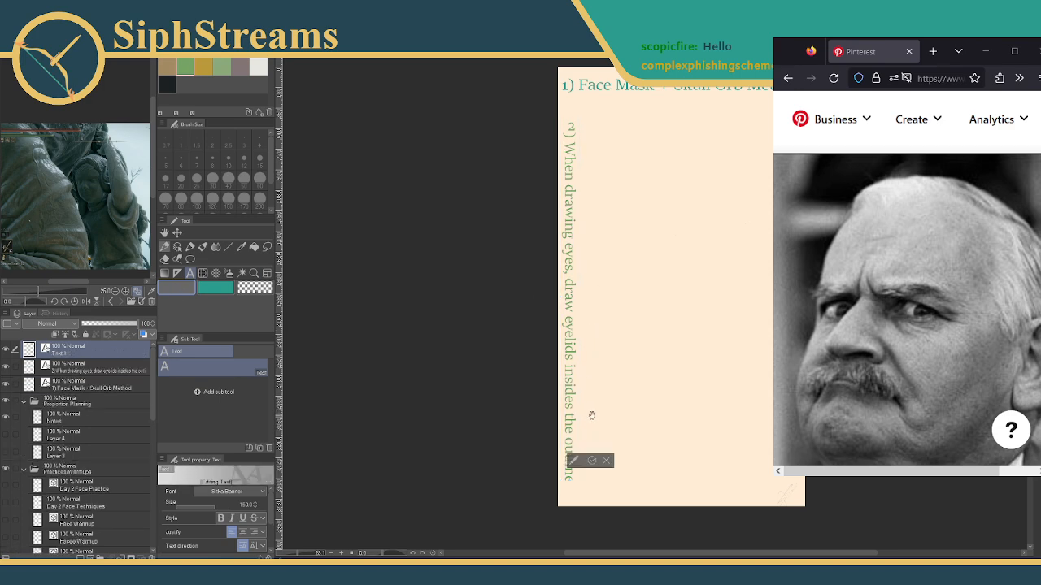
type("Redo")
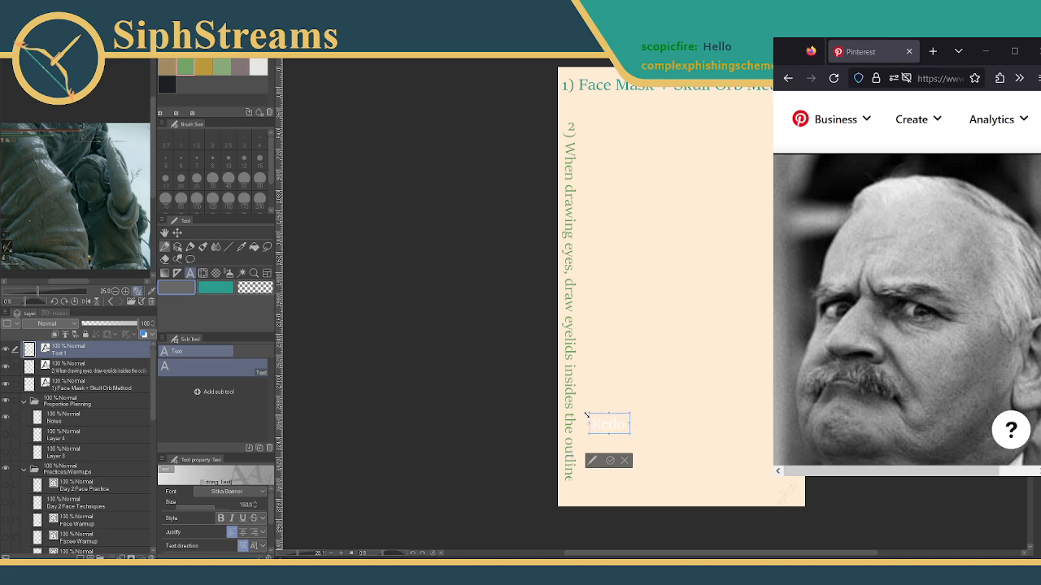
type(" All w/Fixed Proporti")
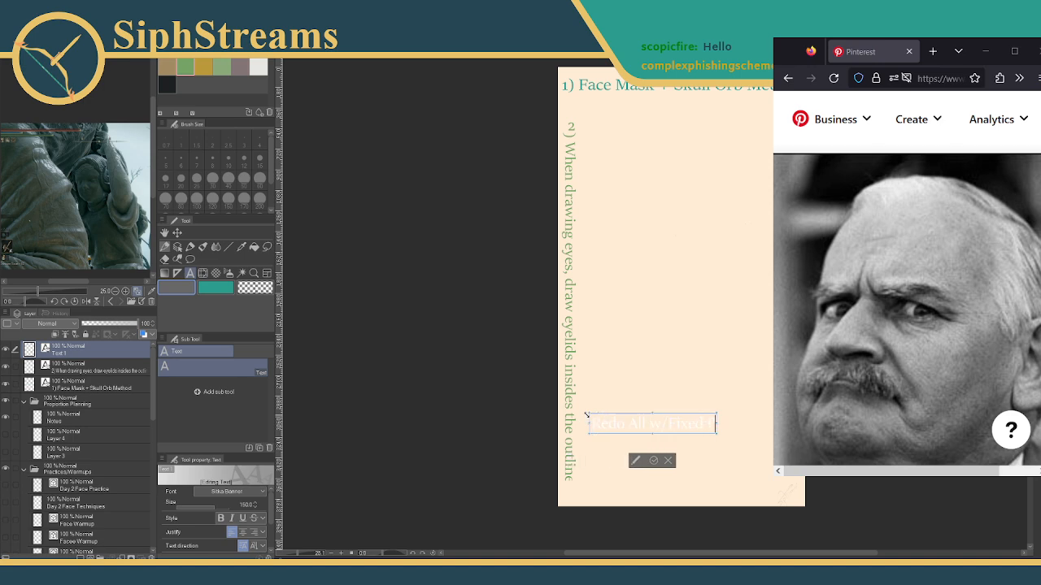
type("ons")
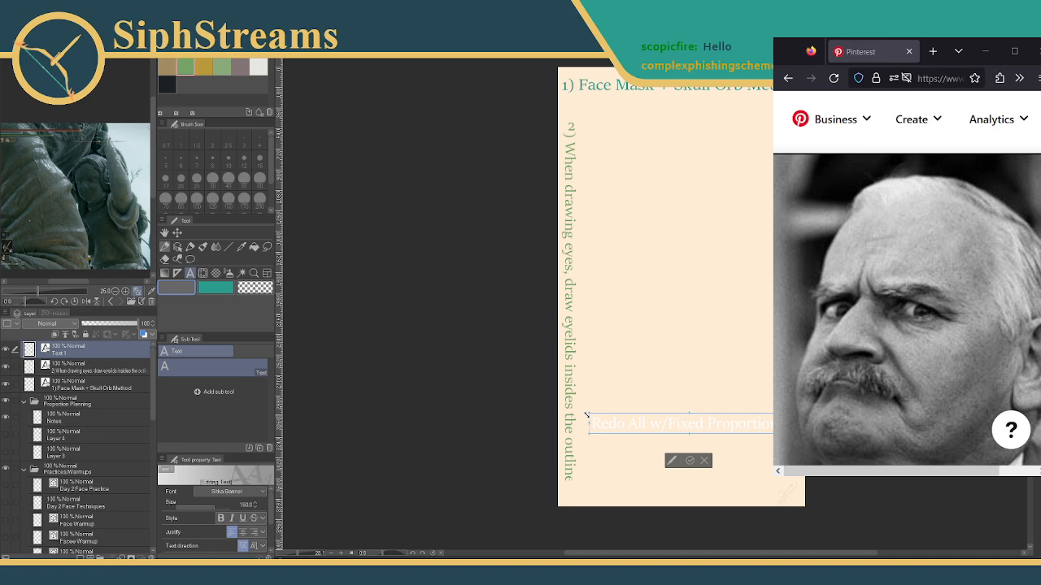
key("BackSpace")
key("BackSpace")
key("BackSpace")
key("Escape")
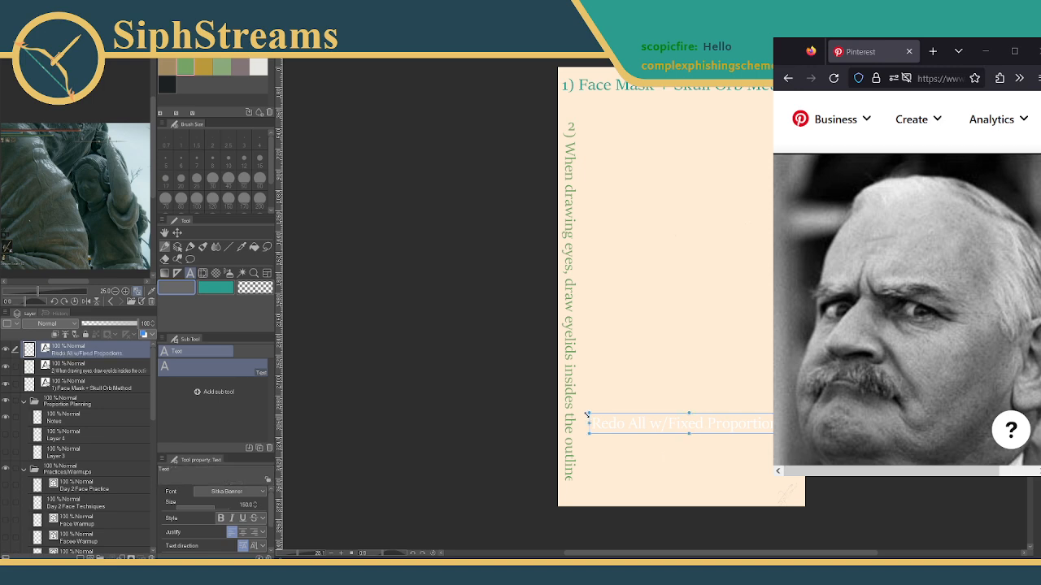
left_click(515, 425)
left_click_drag(600, 452, 595, 453)
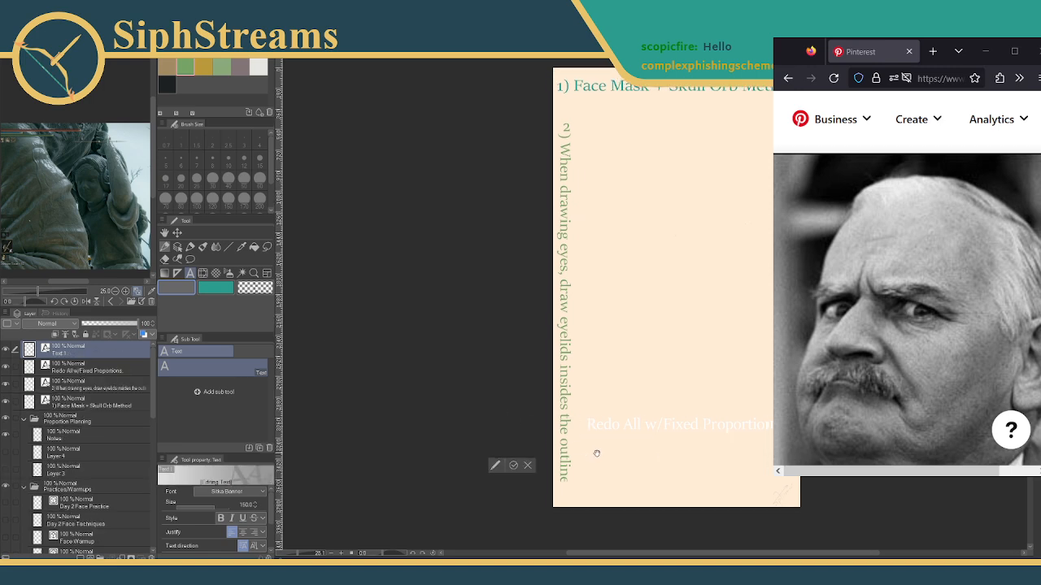
Add a horizontal text note reading "Study this perspective" below the "Redo All" note on the canvas.
left_click_drag(516, 437, 556, 440)
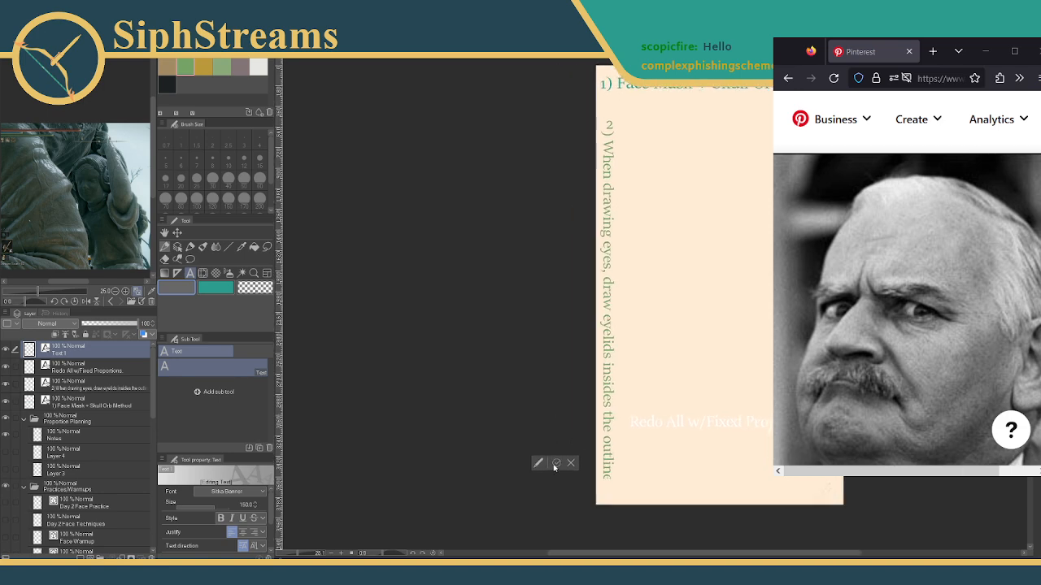
left_click(556, 466)
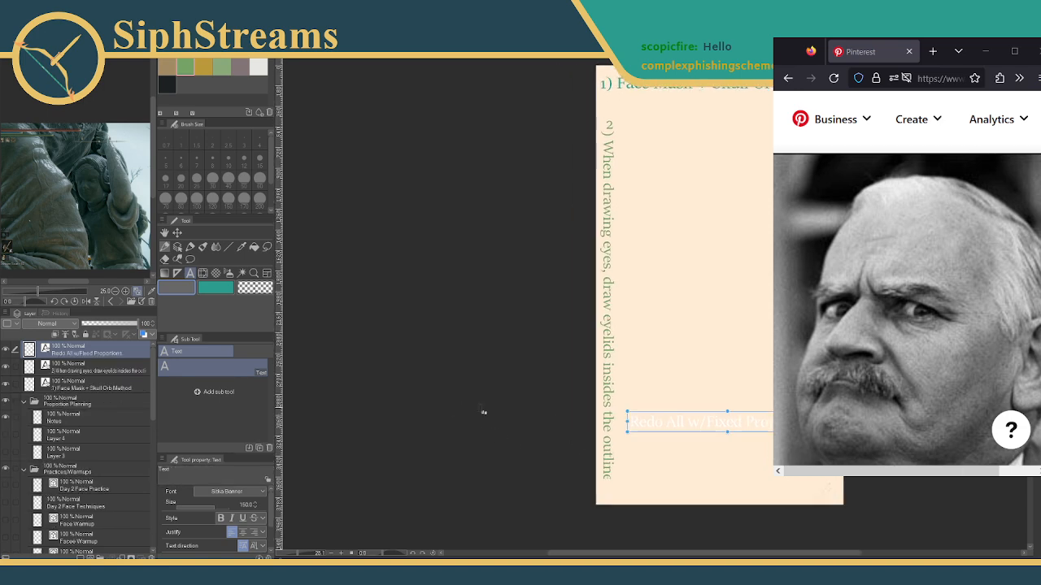
left_click(634, 460)
type("Always")
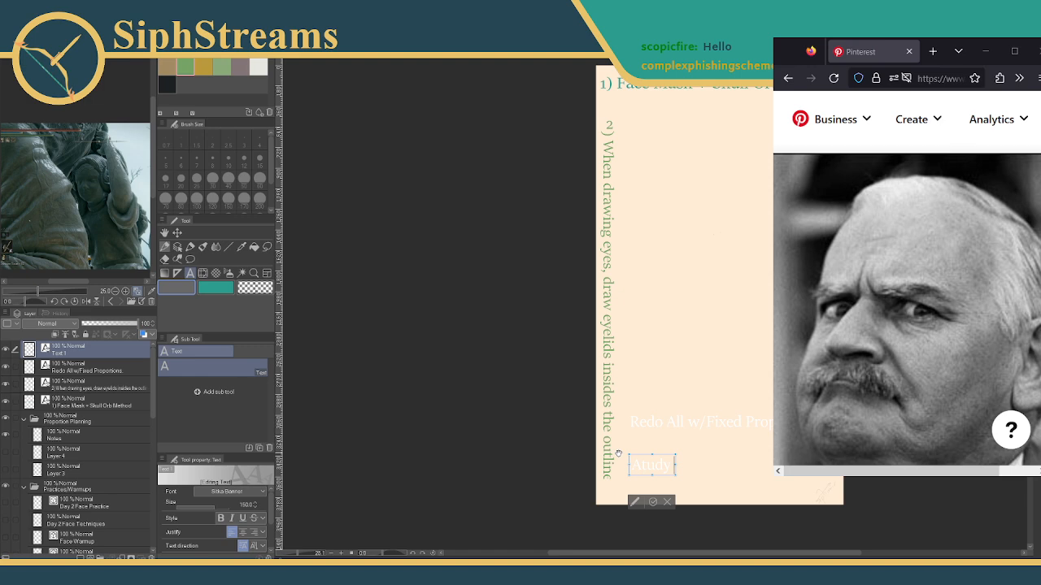
key("BackSpace")
key("BackSpace")
key("BackSpace")
key("BackSpace")
key("BackSpace")
key("BackSpace")
type("Study this")
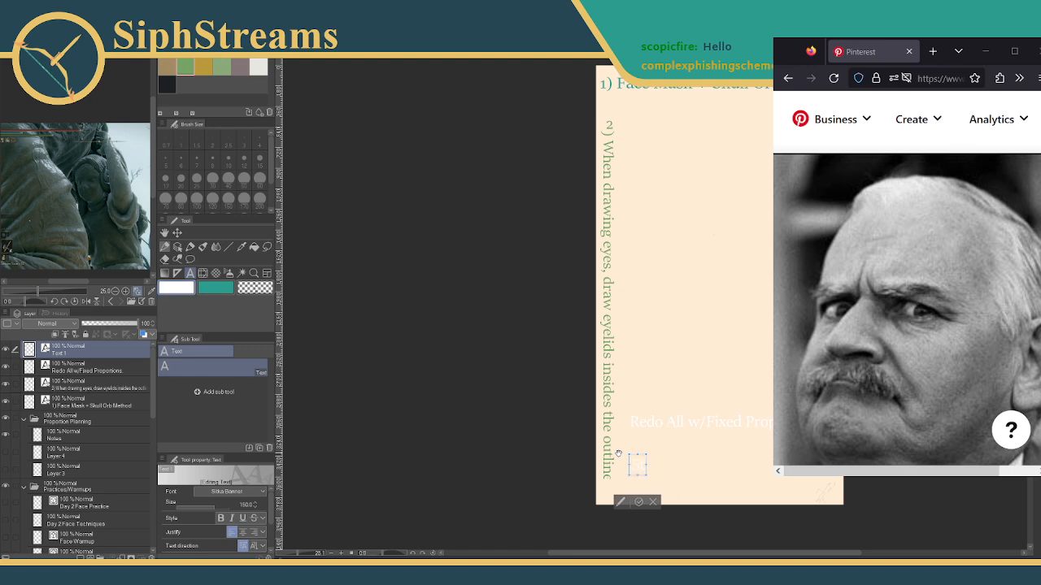
type(" perspective")
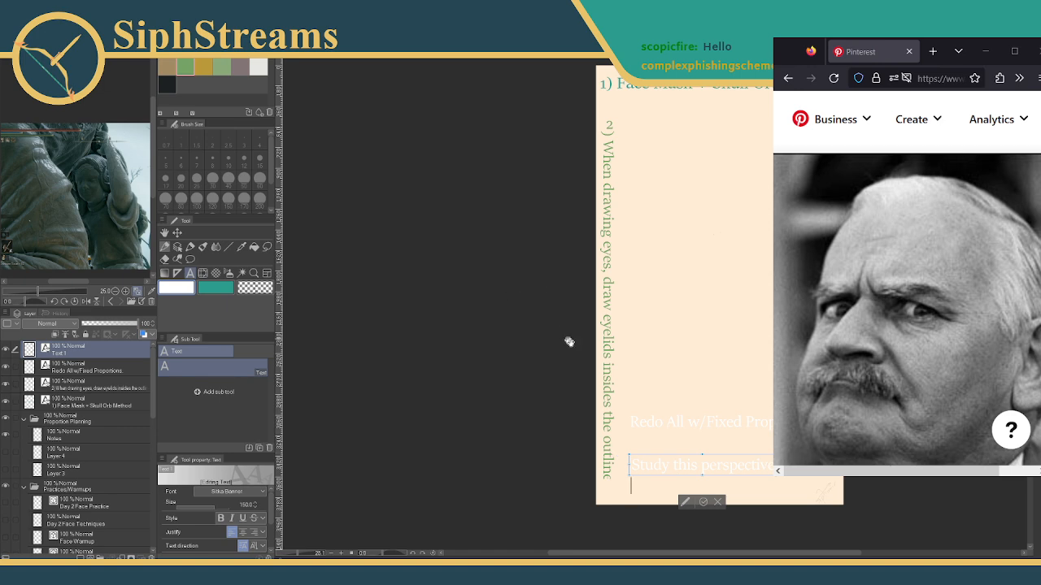
left_click(703, 502)
Change the last word of the "Redo All" note so that it reads "Redo All w/Fixed Perspective".
left_click(762, 422)
left_click(766, 422)
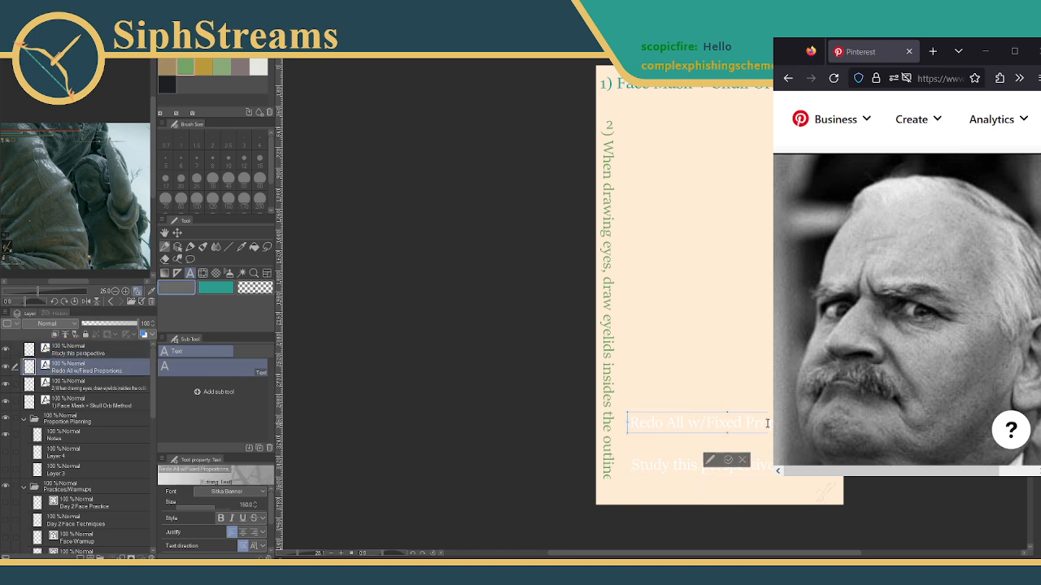
left_click_drag(747, 425, 831, 413)
type("P")
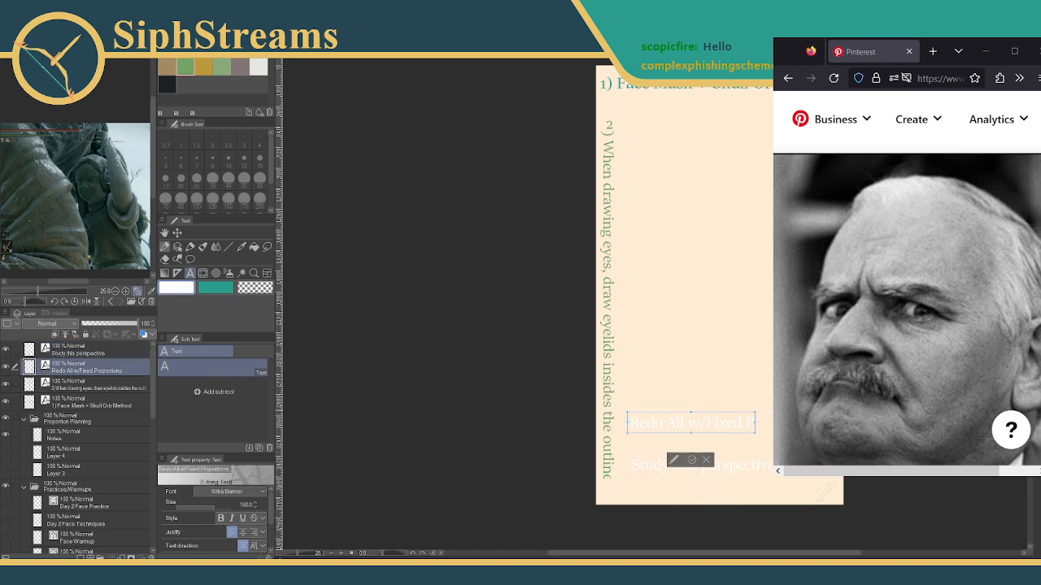
type("erspective")
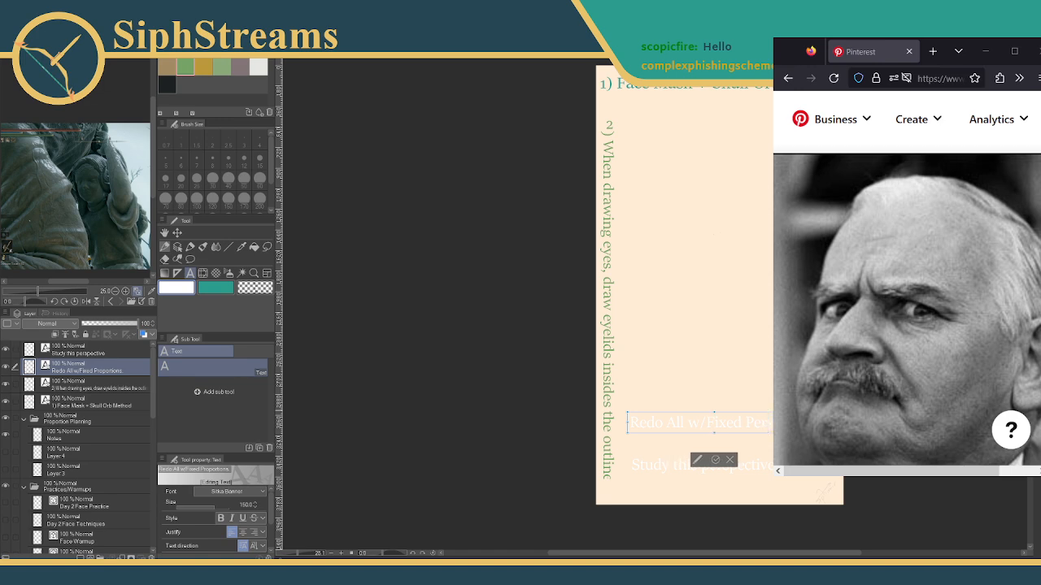
key("Return")
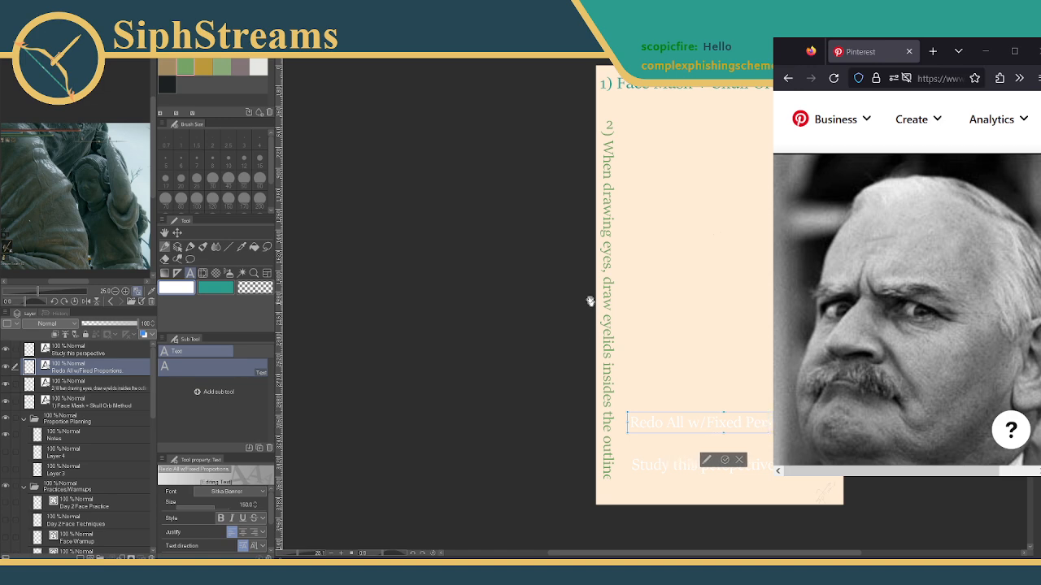
left_click(724, 460)
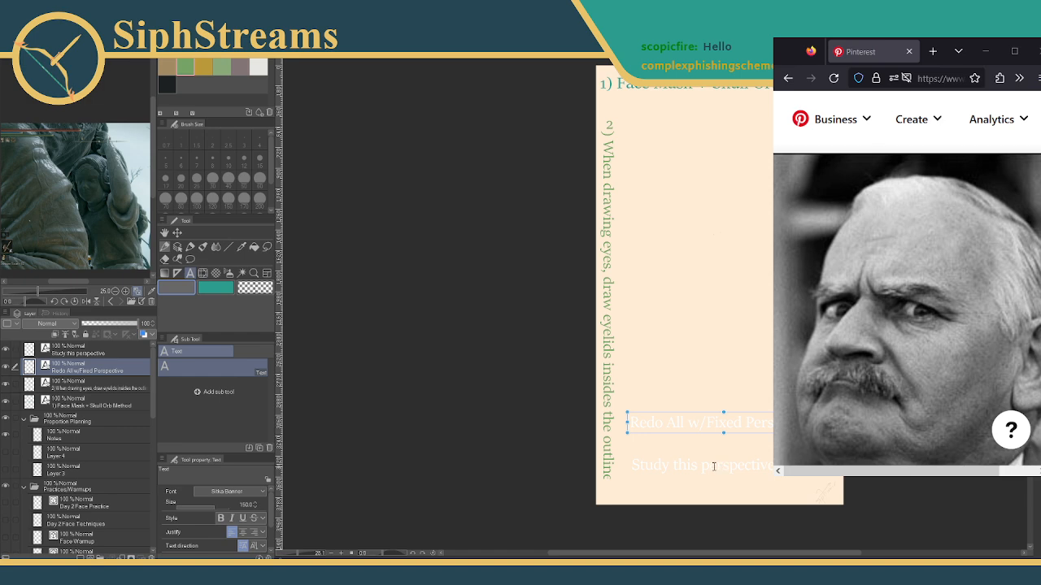